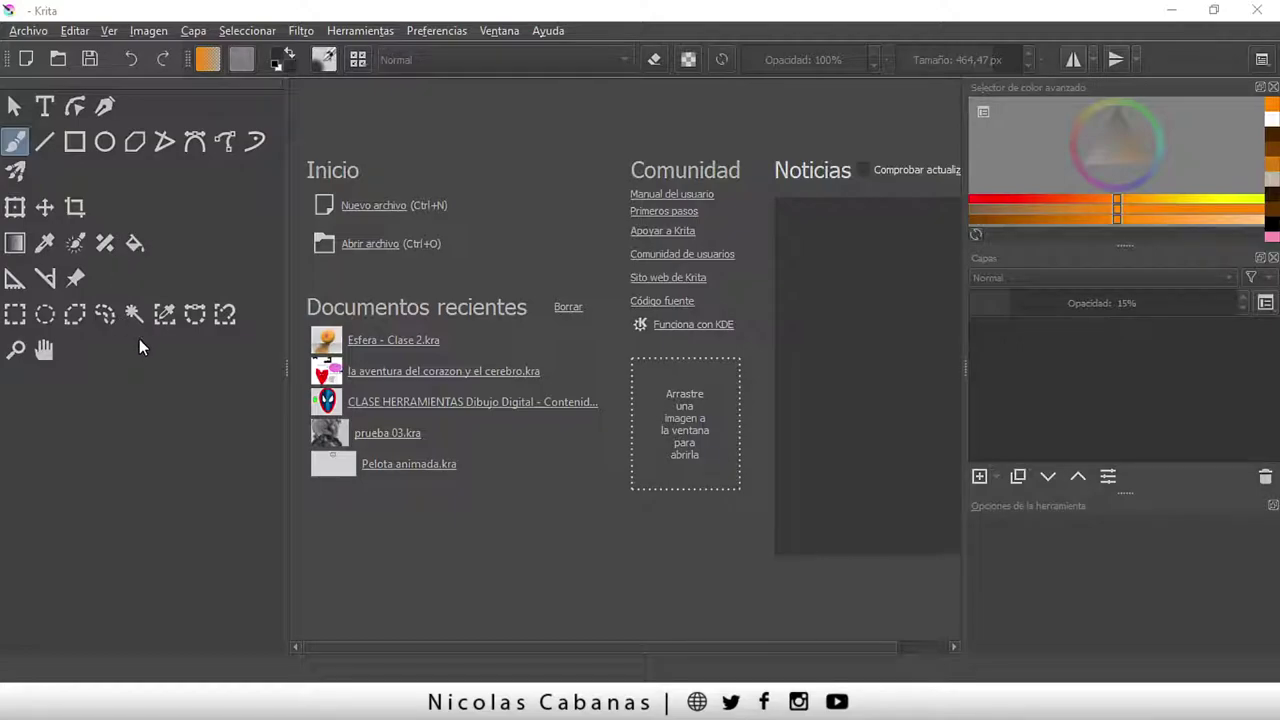
Start a new document using the A4 (300 ppi) preset in portrait, 2480 × 3508 px
left_click(28, 31)
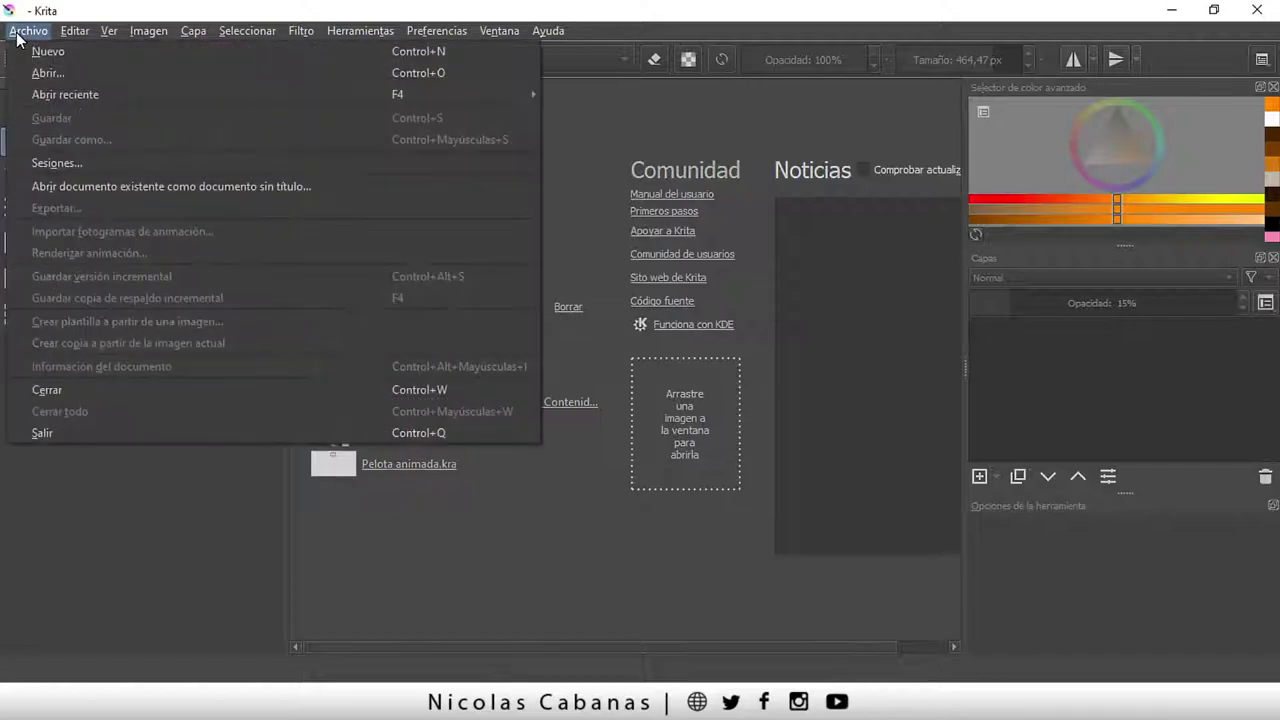
left_click(104, 53)
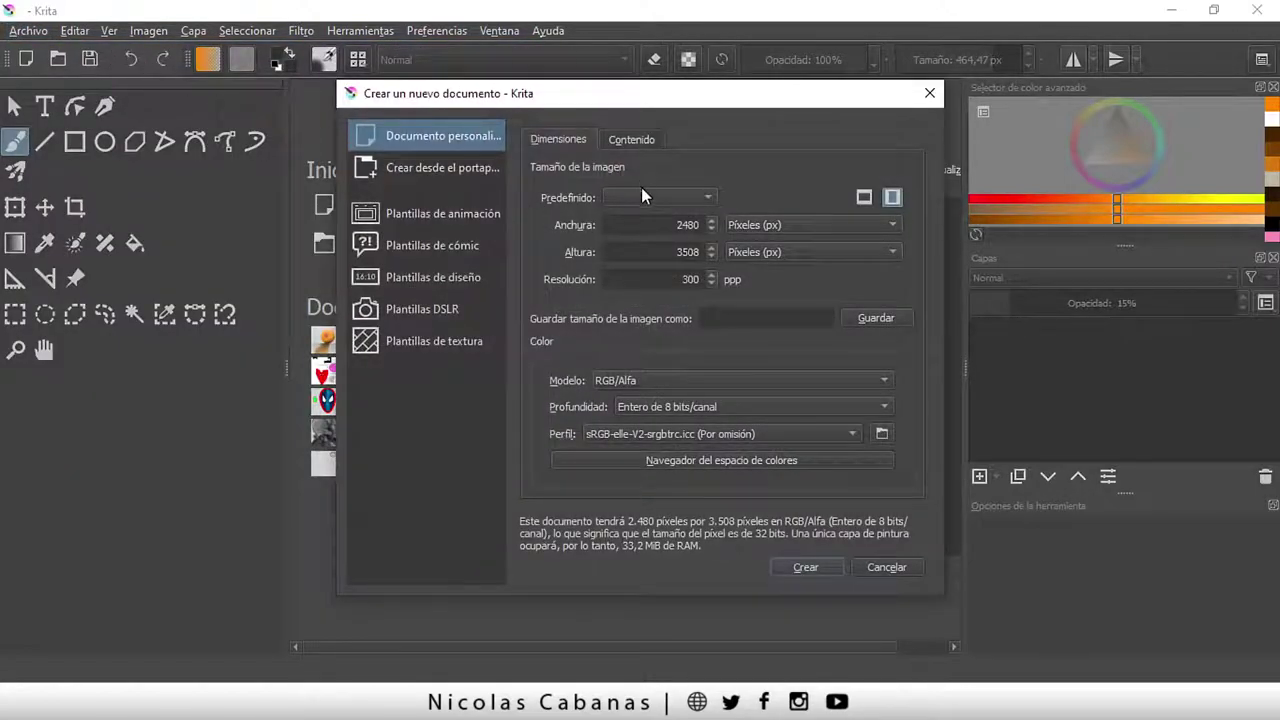
left_click(641, 195)
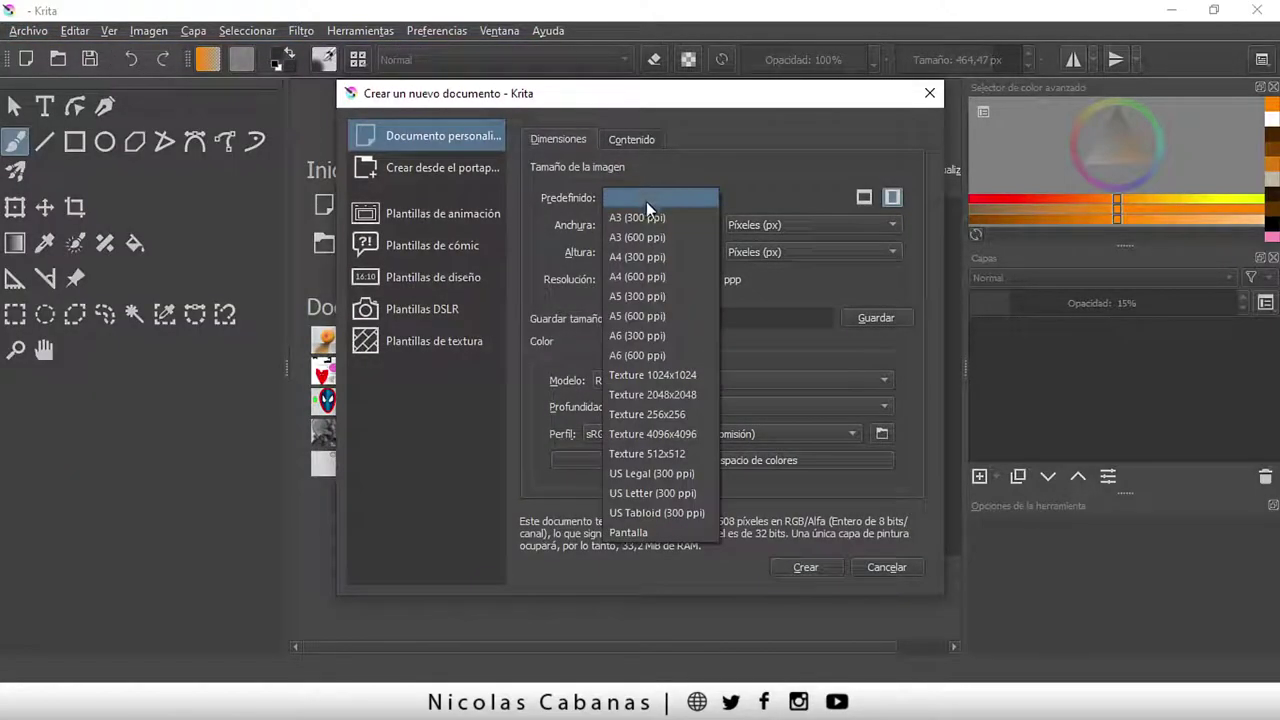
left_click(652, 257)
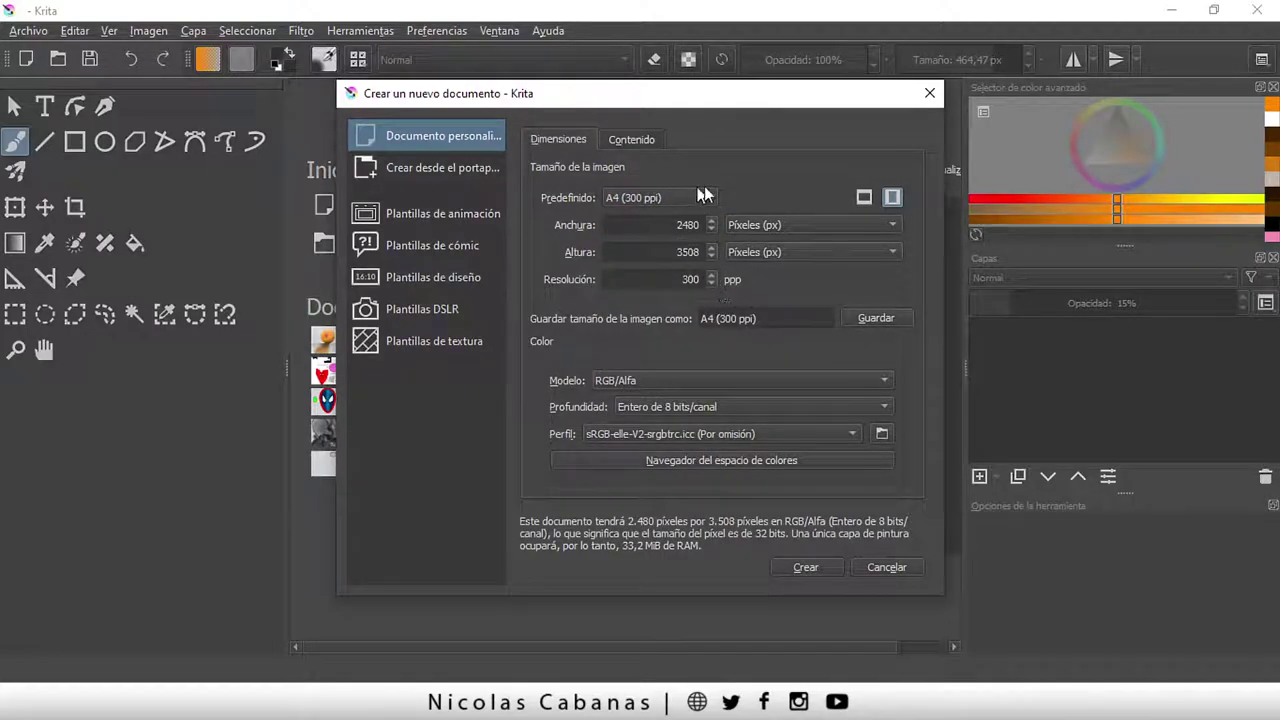
left_click(864, 197)
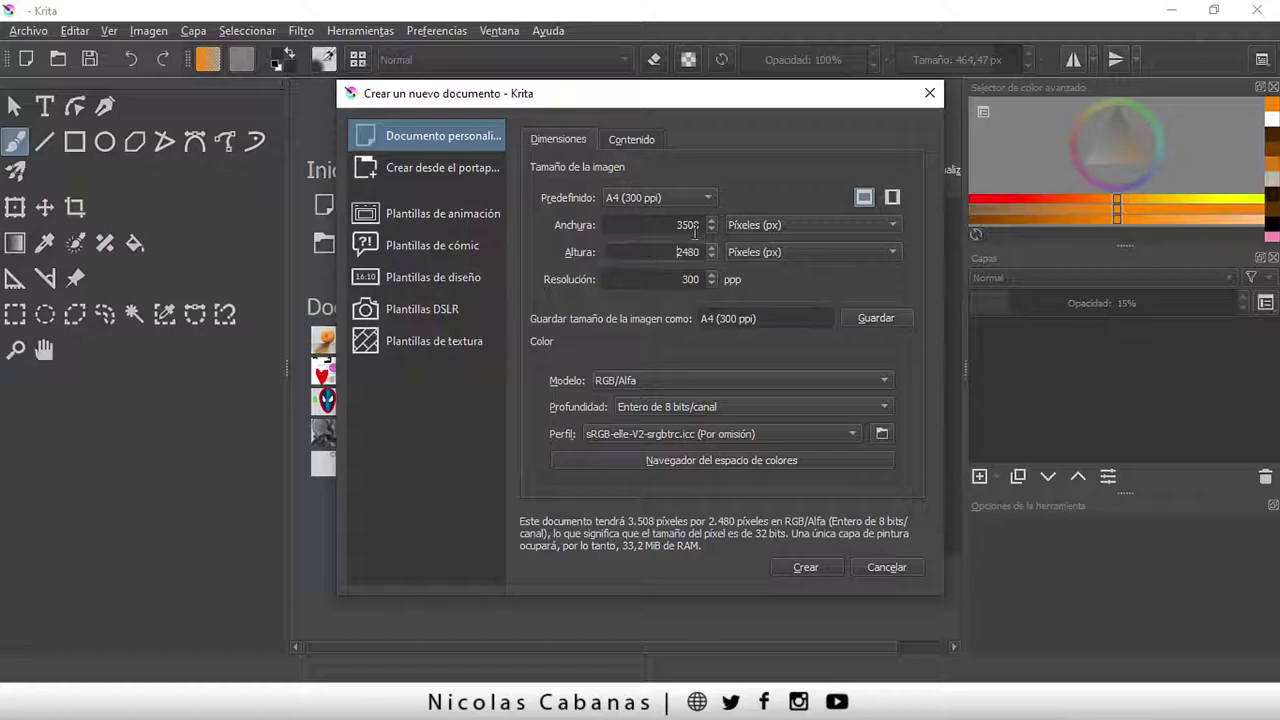
left_click(892, 197)
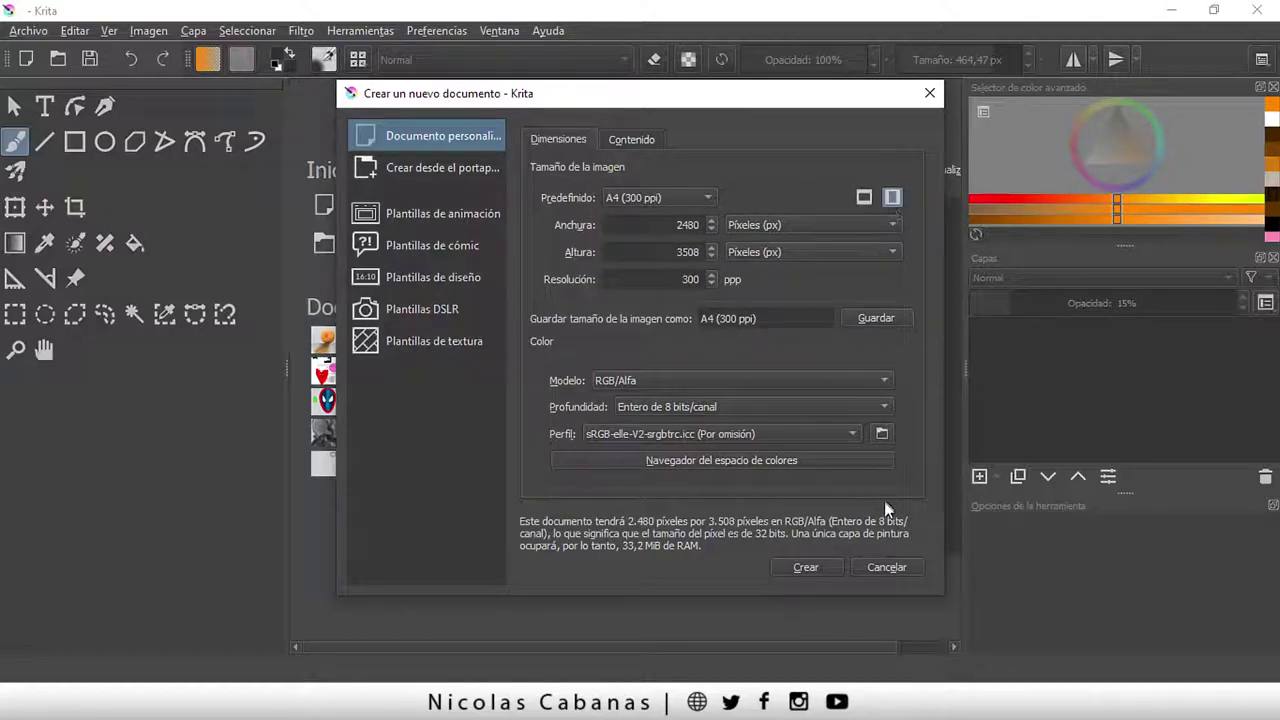
Create the 2480 × 3508 A4 document and switch to the Select Shapes tool
left_click(799, 566)
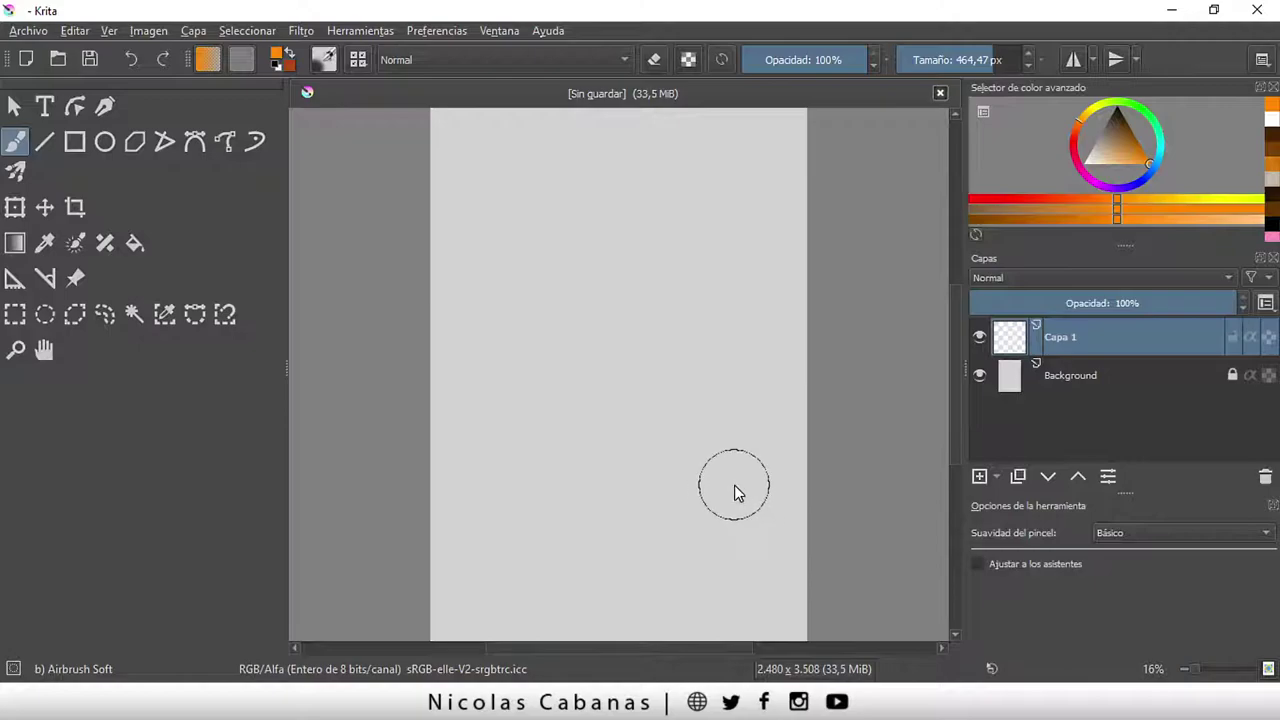
scroll(734, 486, "down", 1, "ctrl")
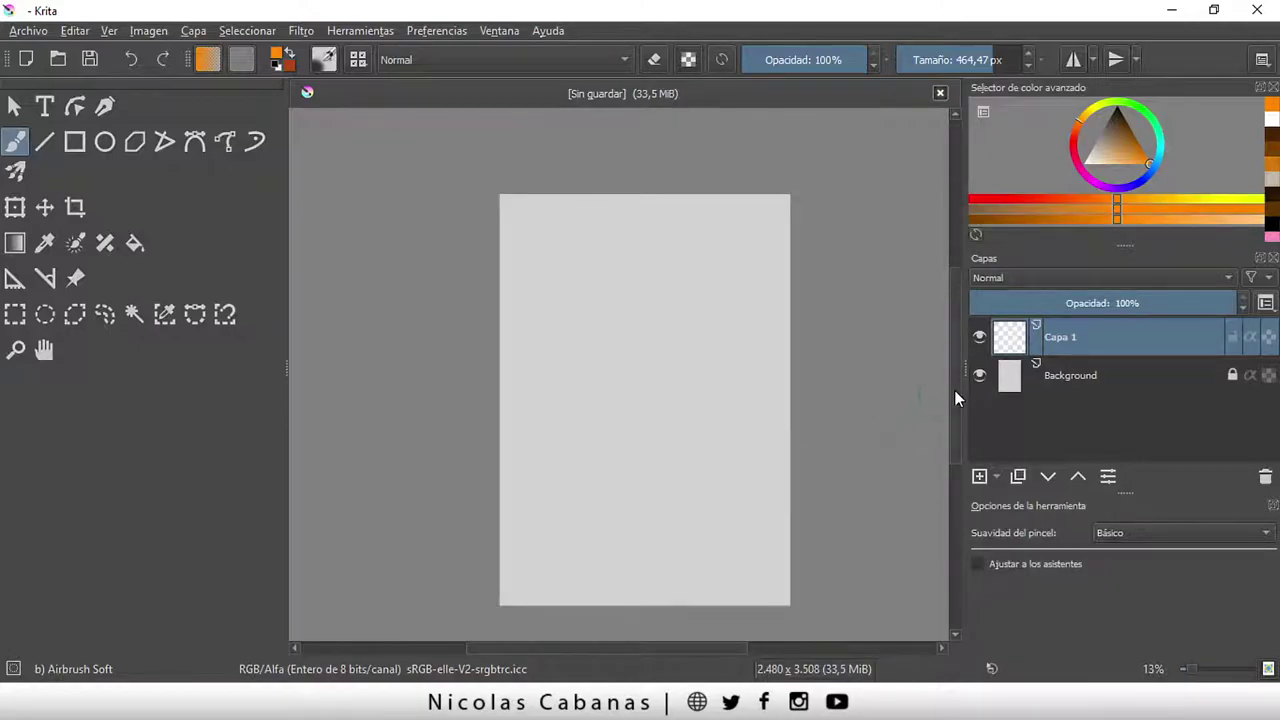
left_click_drag(954, 390, 955, 398)
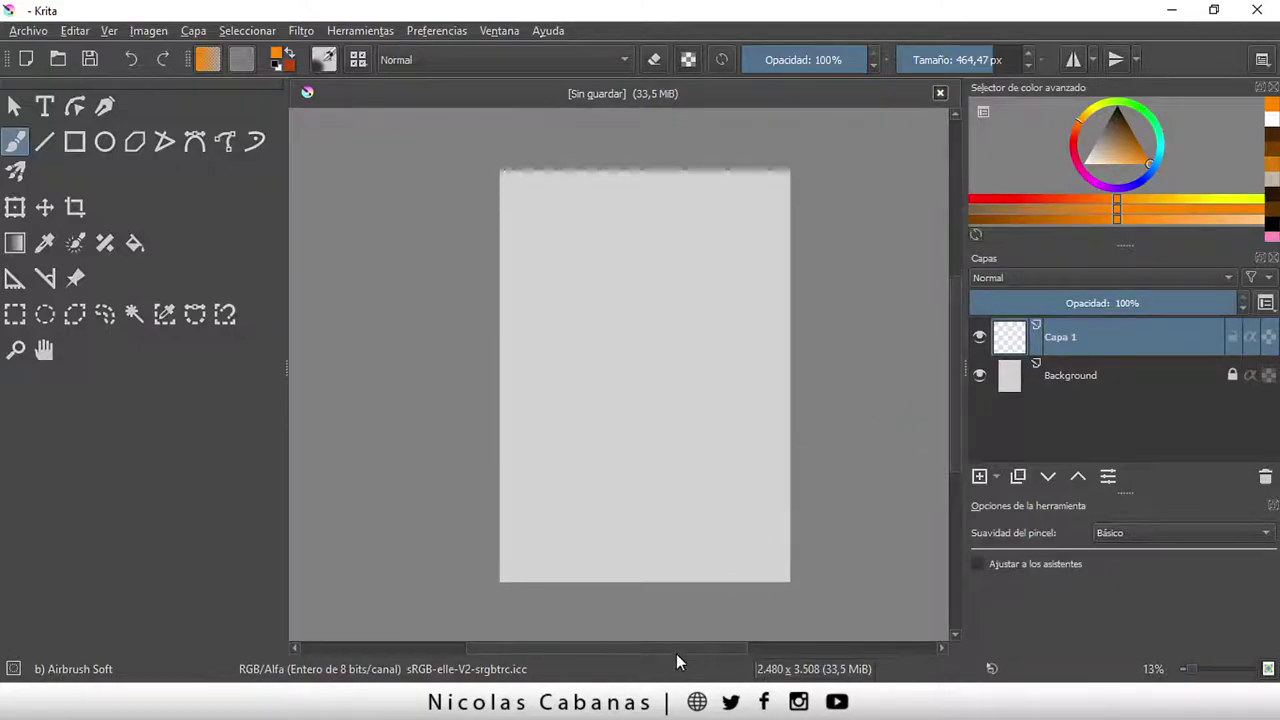
mouse_move(679, 647)
left_mouse_down()
mouse_move(693, 648)
mouse_move(683, 653)
left_mouse_up()
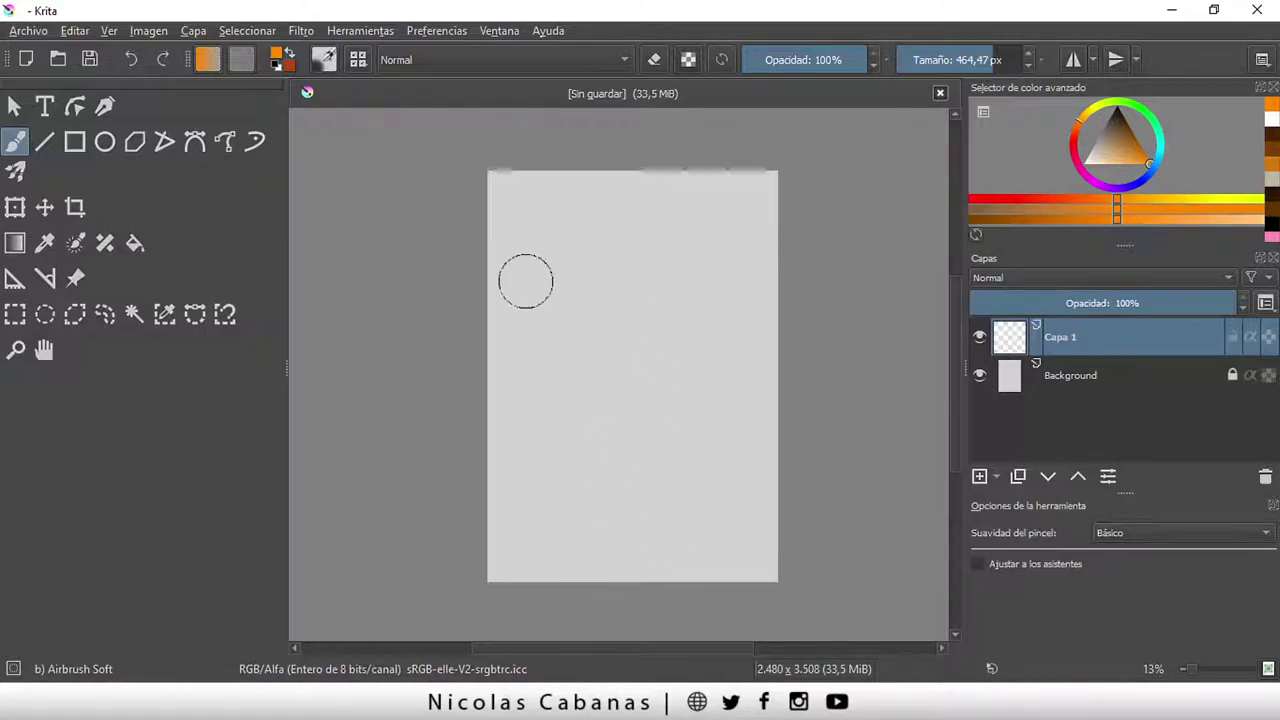
left_click(14, 105)
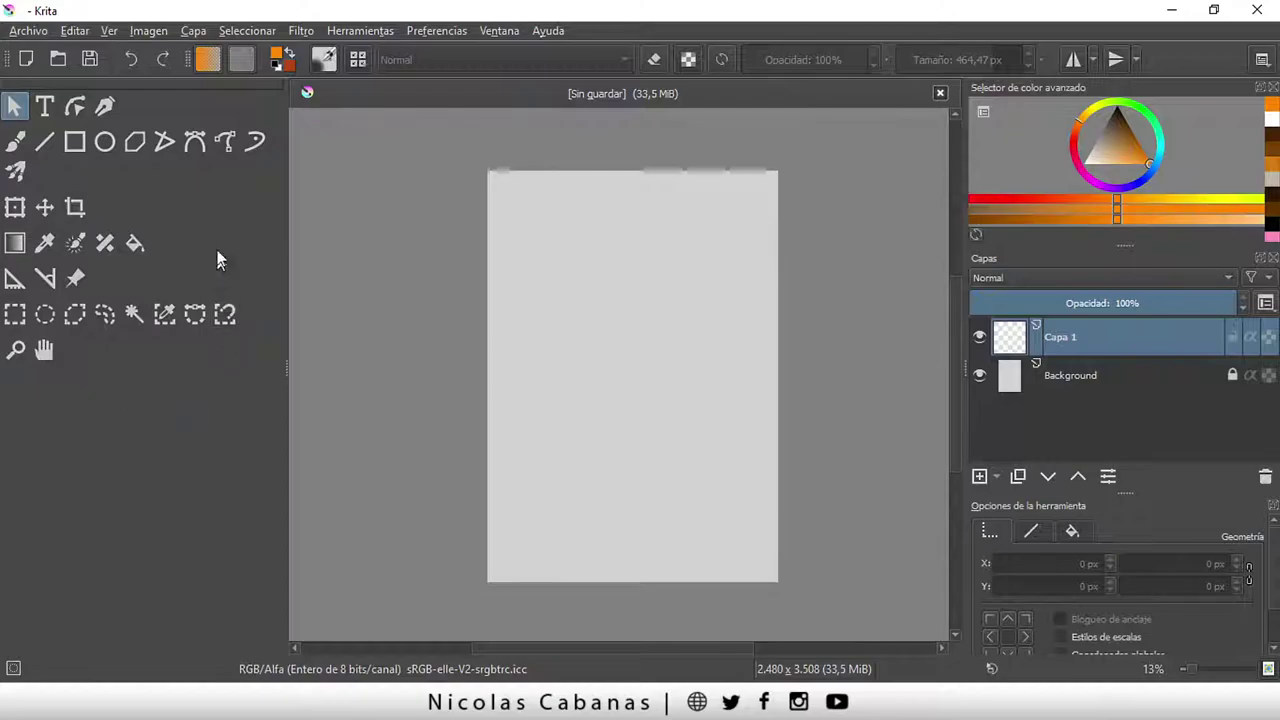
scroll(708, 390, "up", 1)
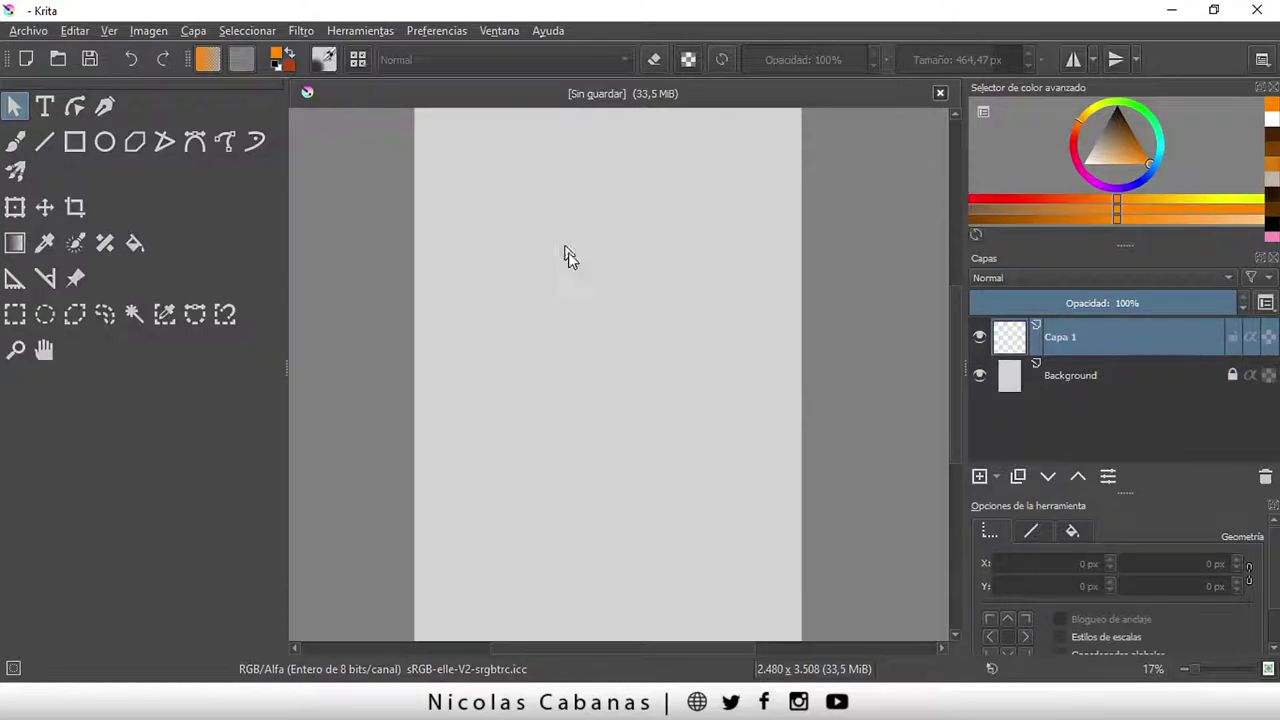
Rename the Capa 1 paint layer to ESFERA in the Layers docker
left_click(1104, 378)
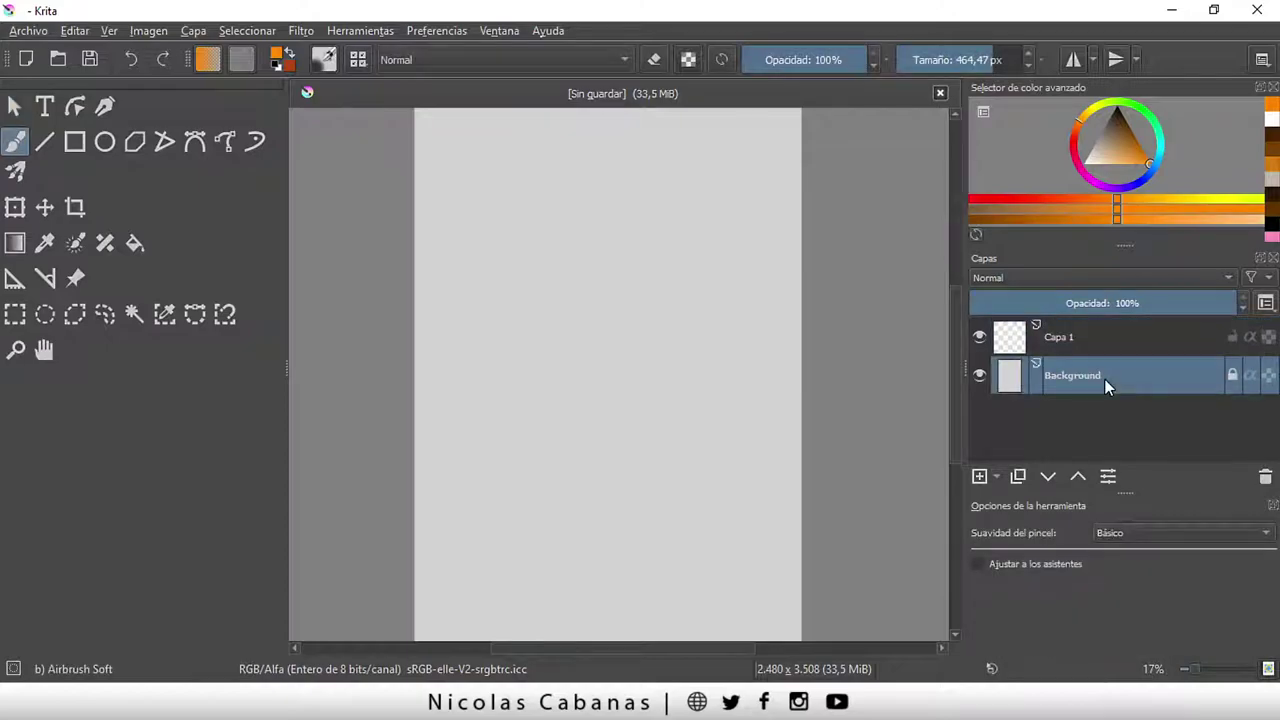
left_click(1091, 338)
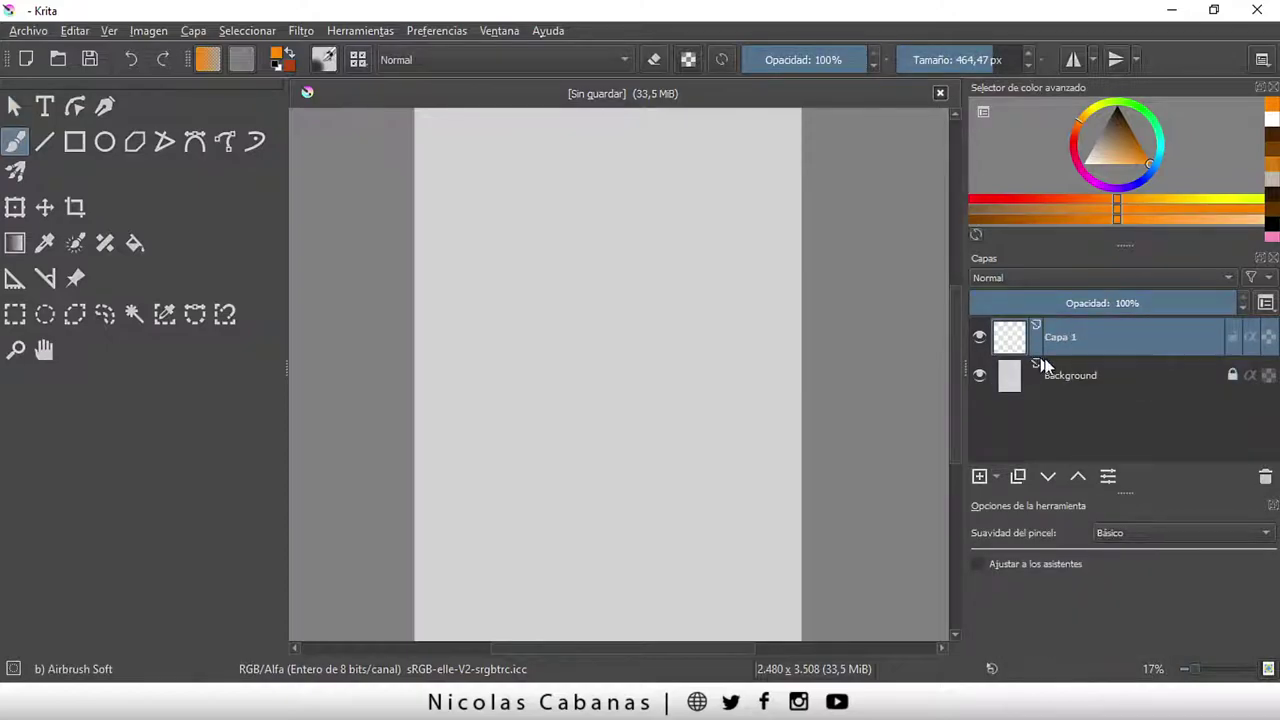
double_click(1066, 338)
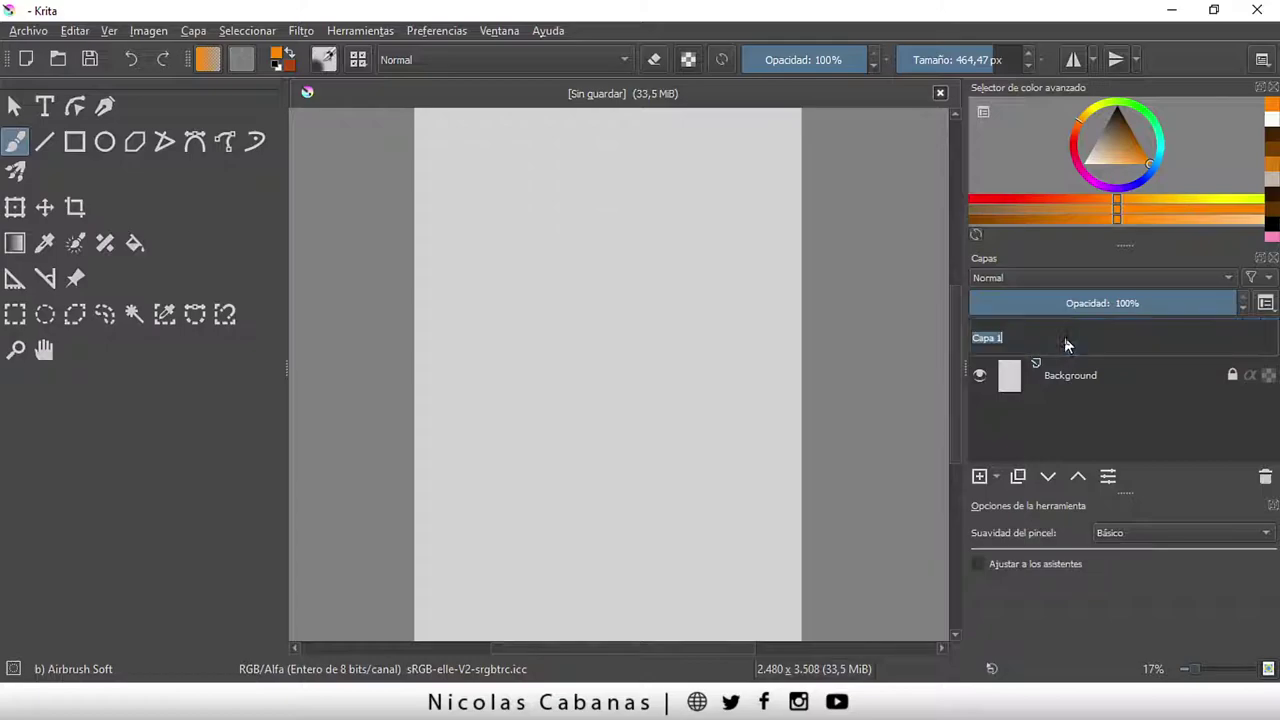
type("Sf")
type("A")
key("Return")
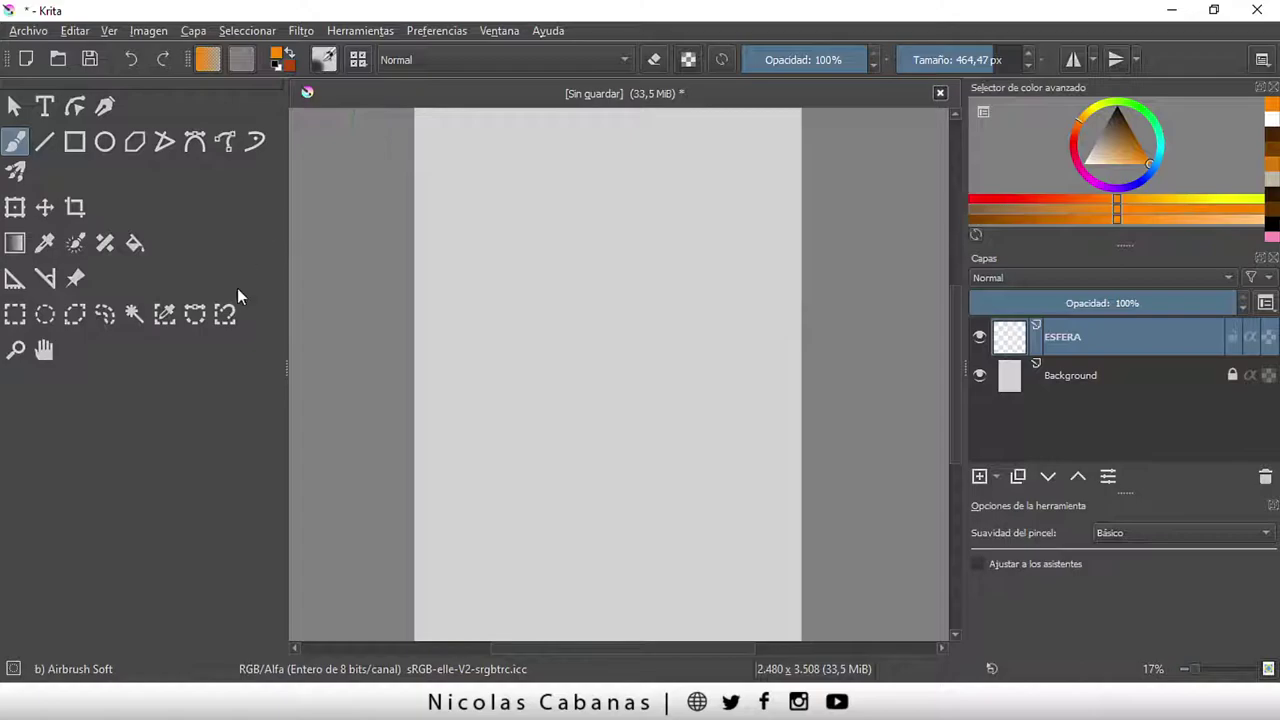
Draw a circular elliptical selection on the upper page, deselecting and redrawing it once
left_click(45, 316)
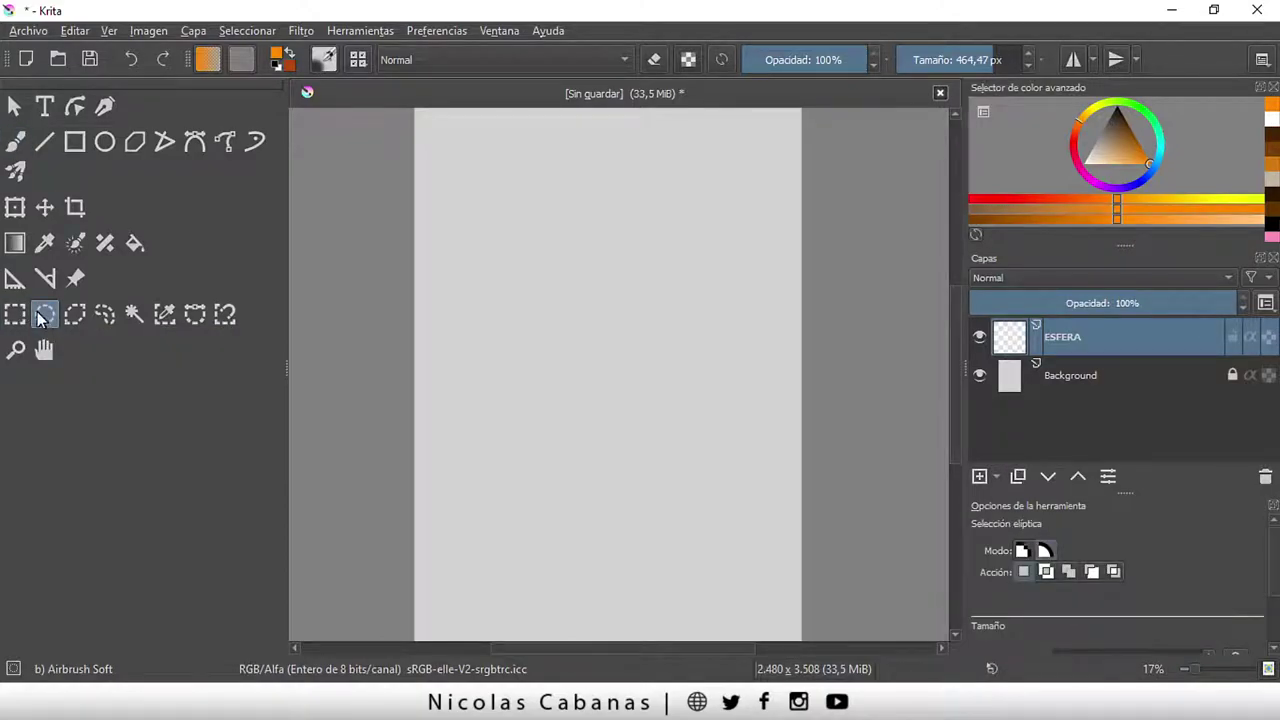
left_click_drag(488, 248, 736, 492)
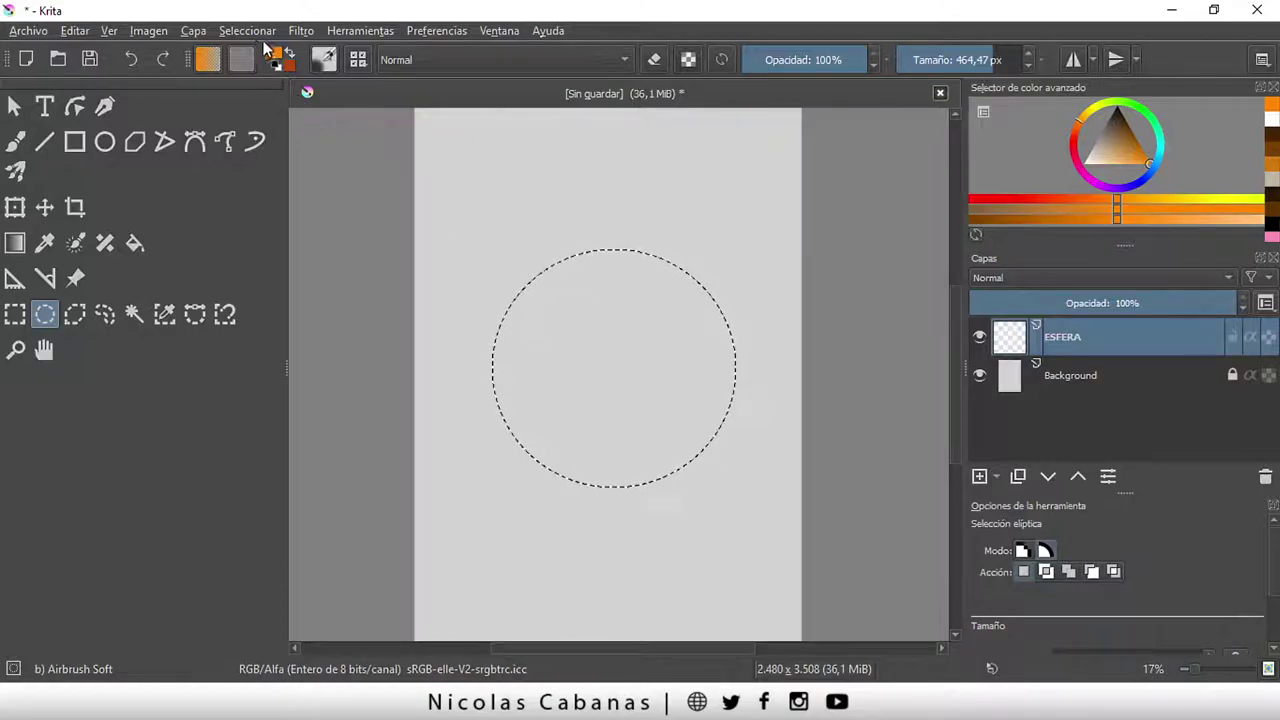
left_click(246, 31)
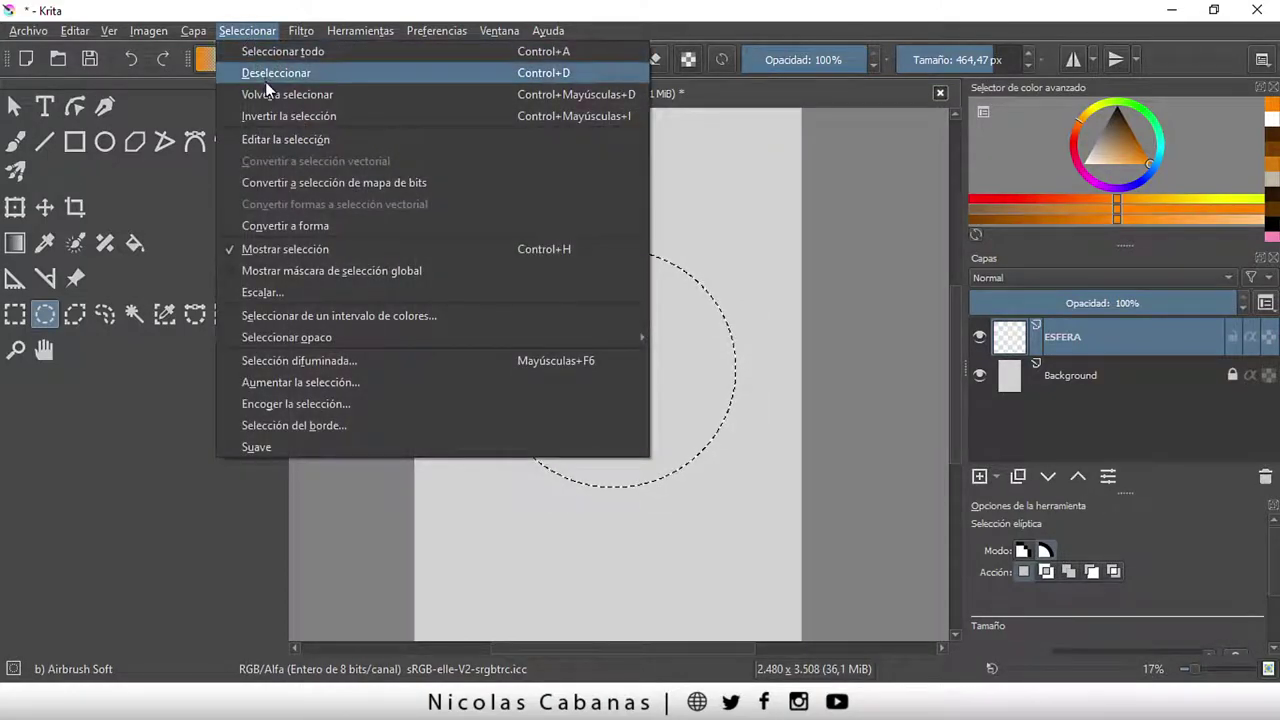
left_click(344, 74)
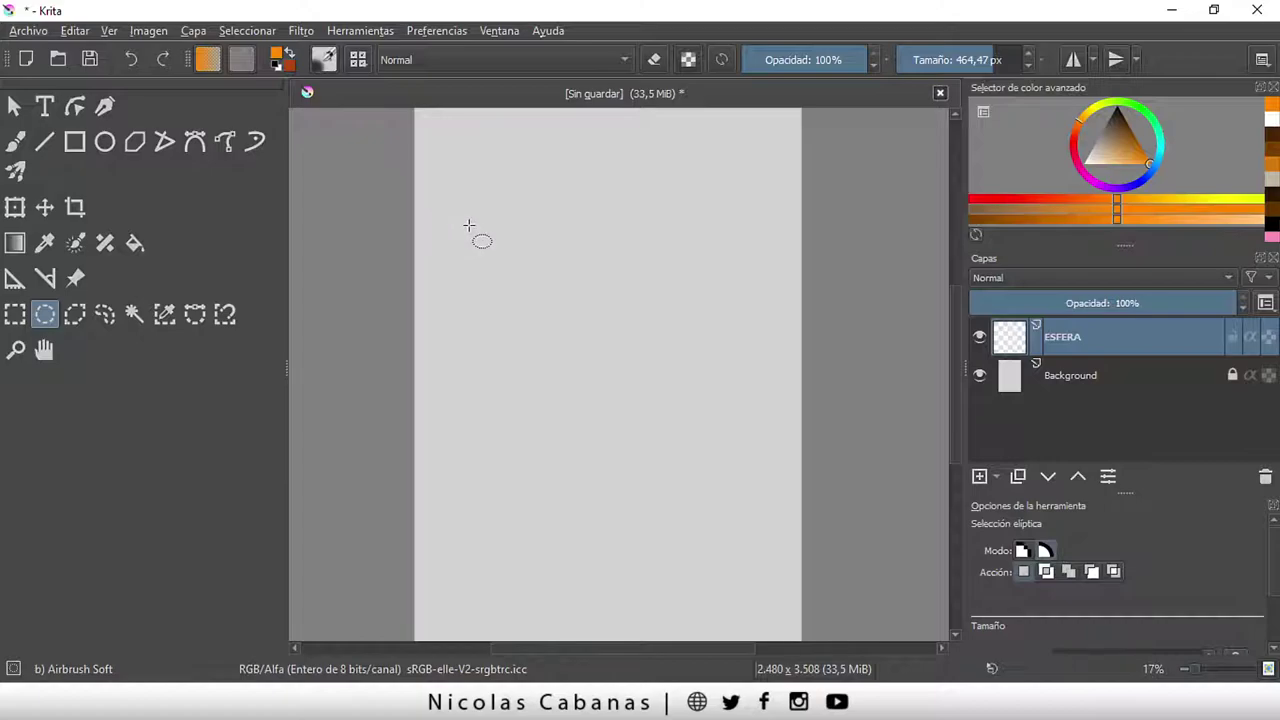
mouse_move(477, 262)
left_mouse_down()
mouse_move(686, 414)
mouse_move(869, 358)
left_mouse_up()
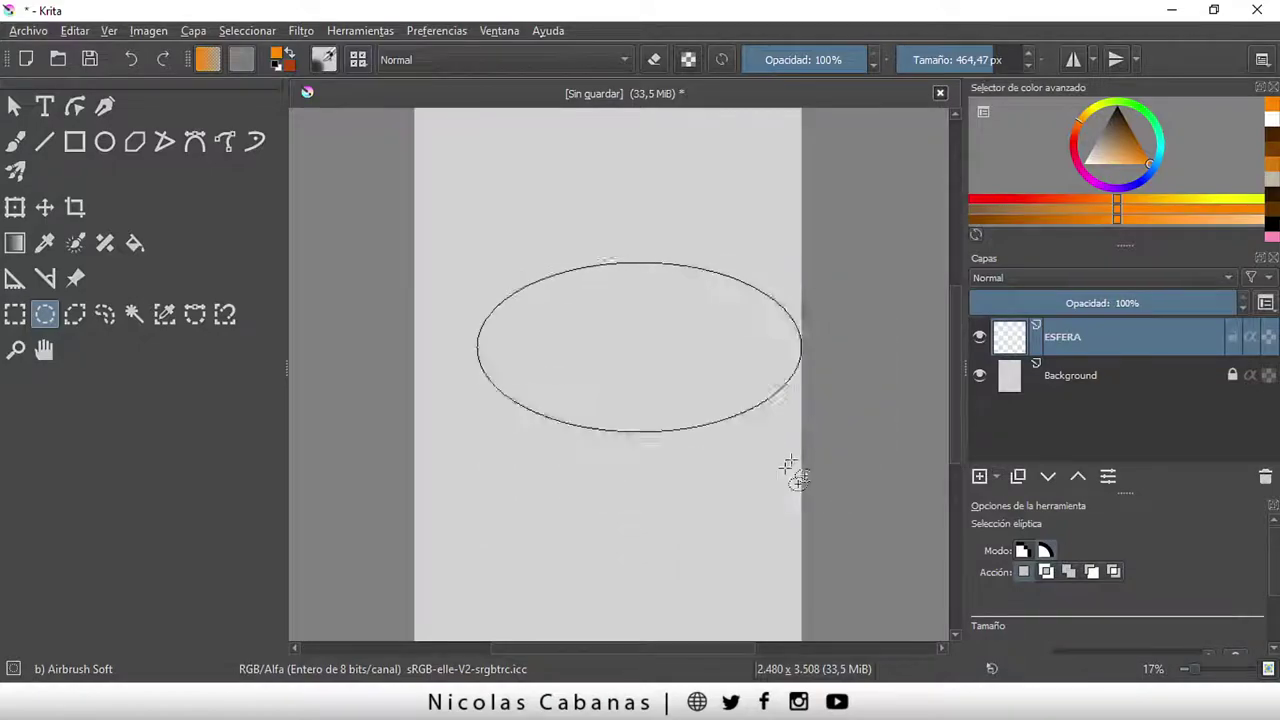
mouse_move(869, 358)
left_mouse_down()
mouse_move(711, 418)
mouse_move(749, 515)
left_mouse_up()
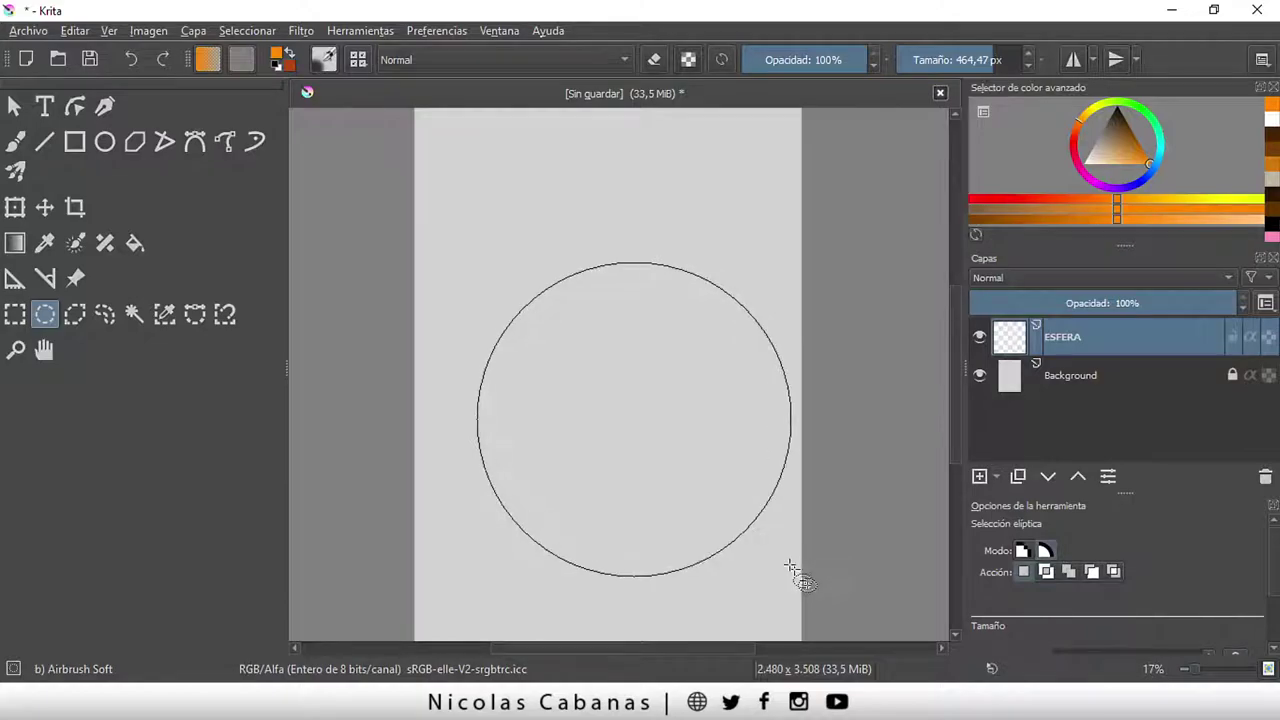
mouse_move(750, 515)
left_mouse_down()
mouse_move(674, 433)
mouse_move(700, 471)
left_mouse_up()
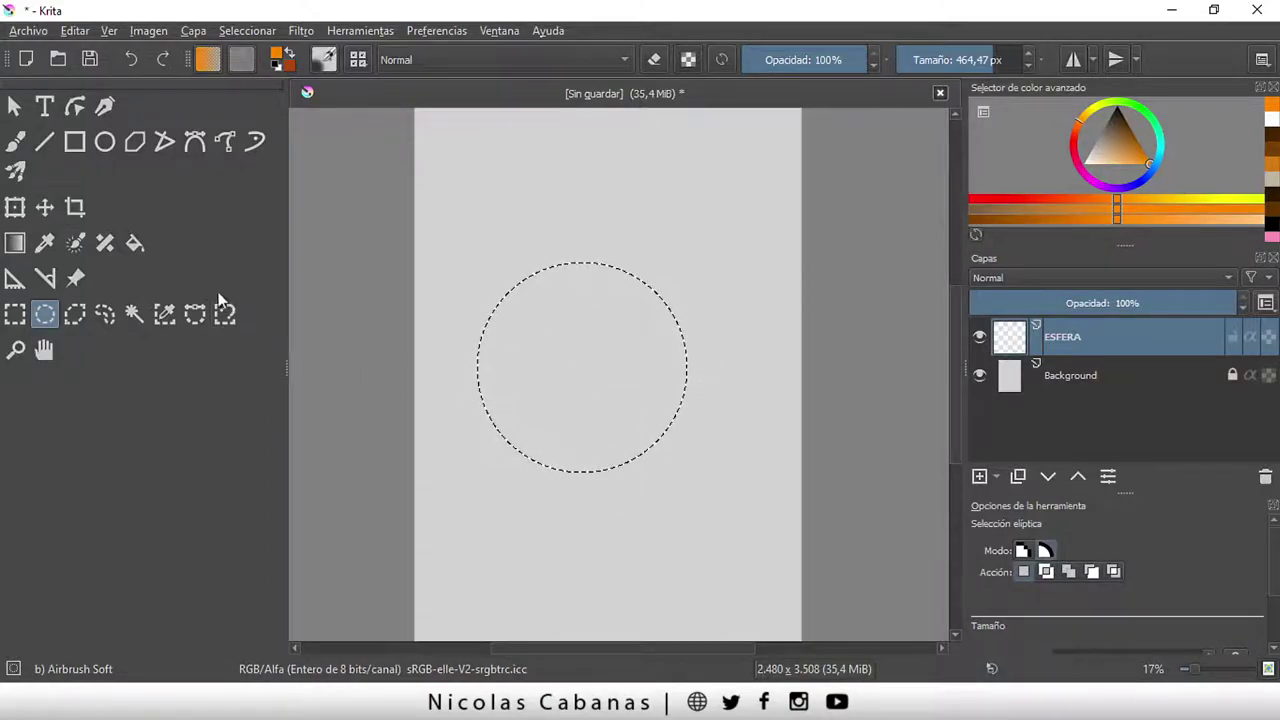
Choose the Fill tool and set the foreground colour to bright orange
left_click(140, 243)
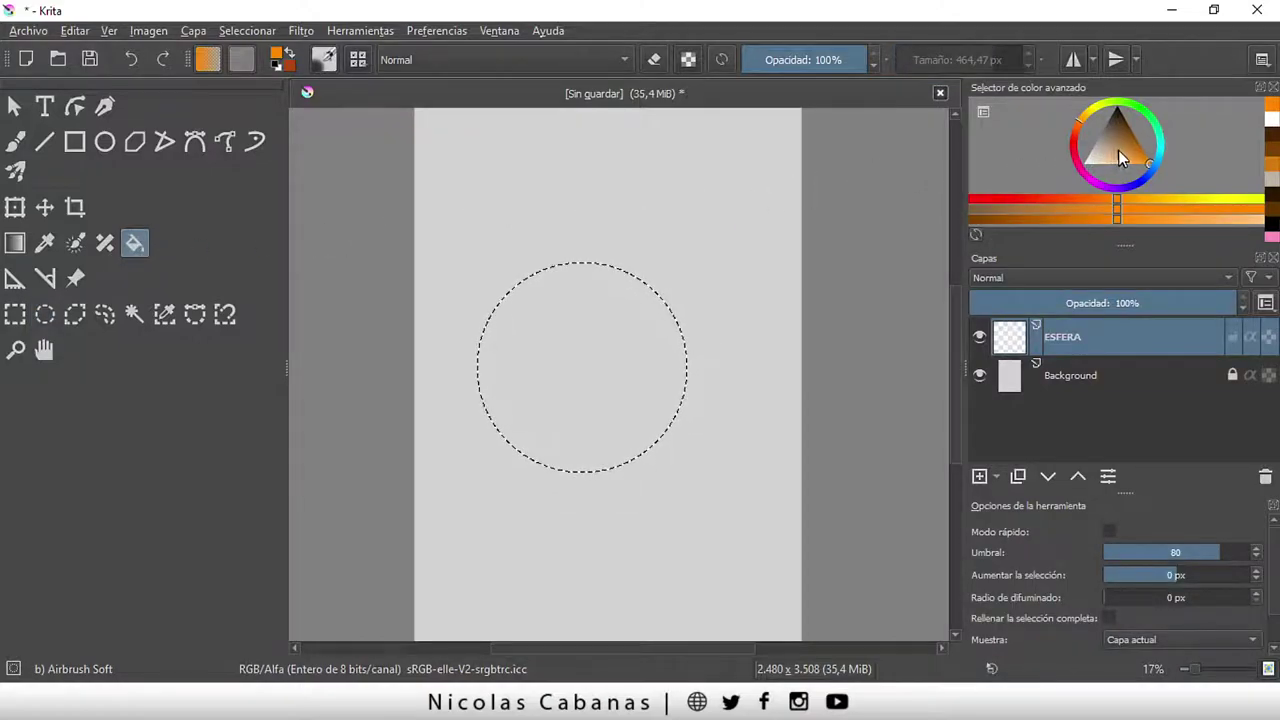
left_click(1150, 166)
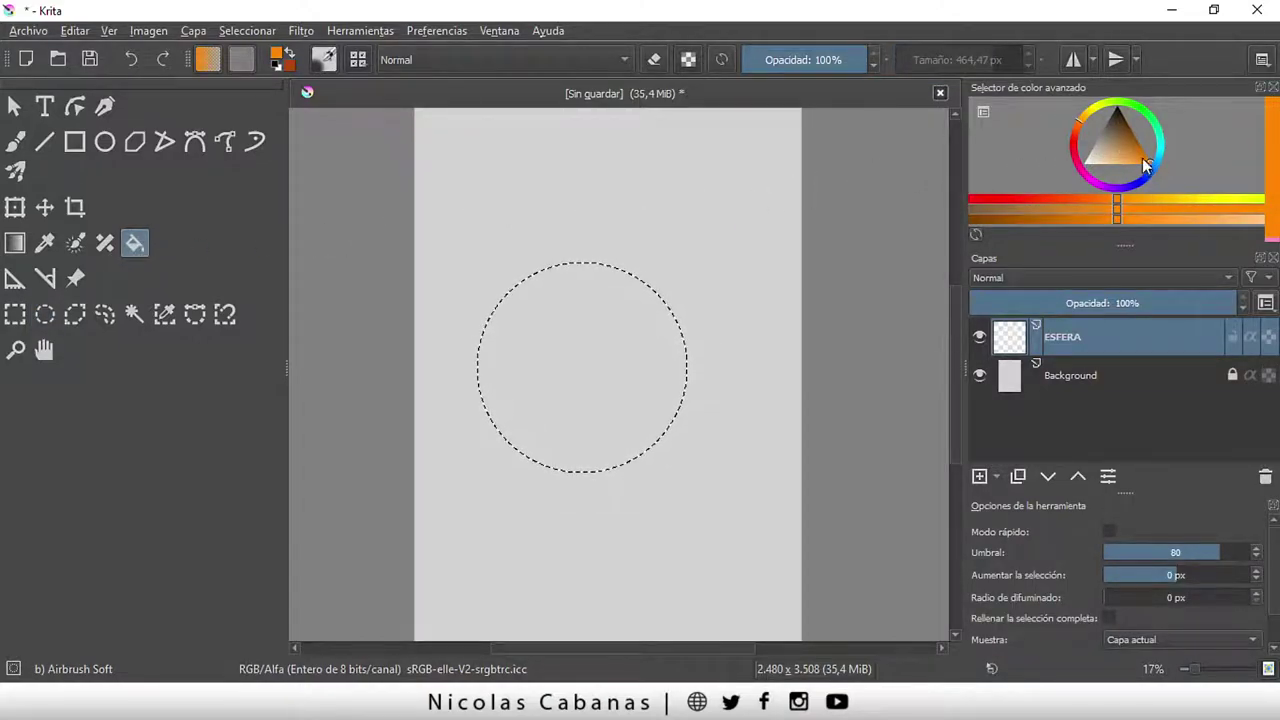
left_click_drag(1157, 167, 1148, 160)
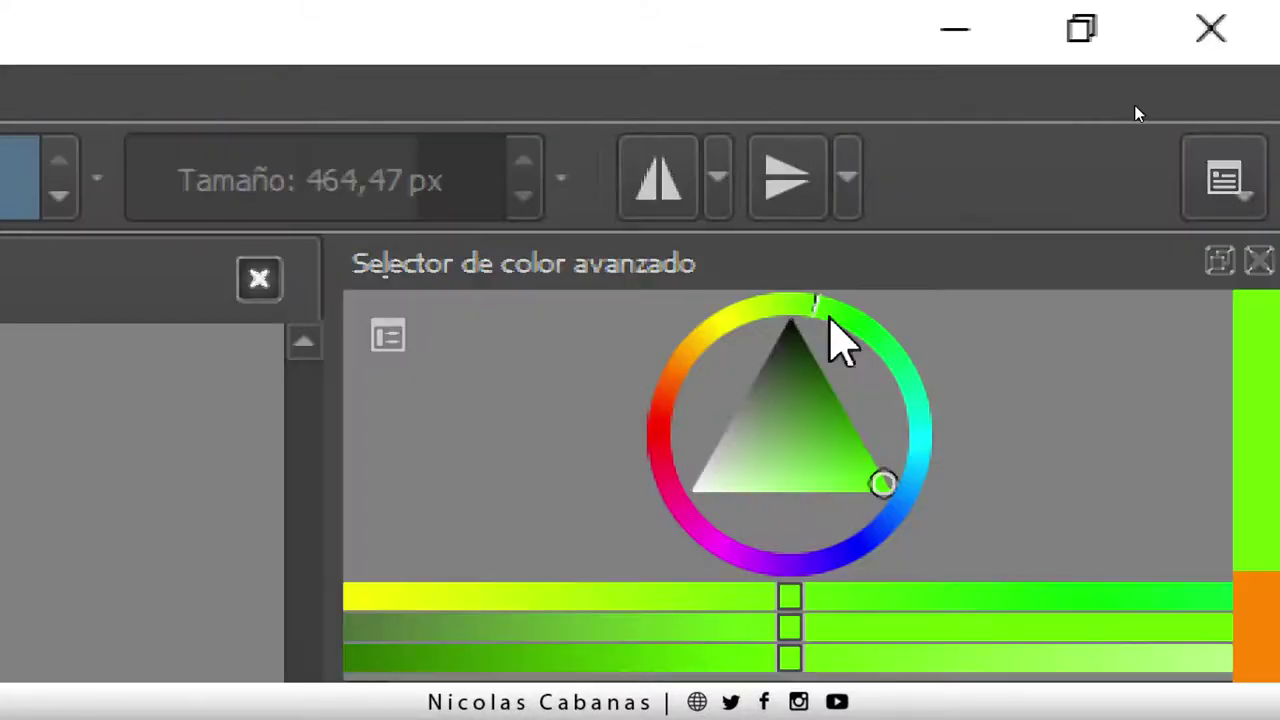
left_click_drag(830, 322, 680, 362)
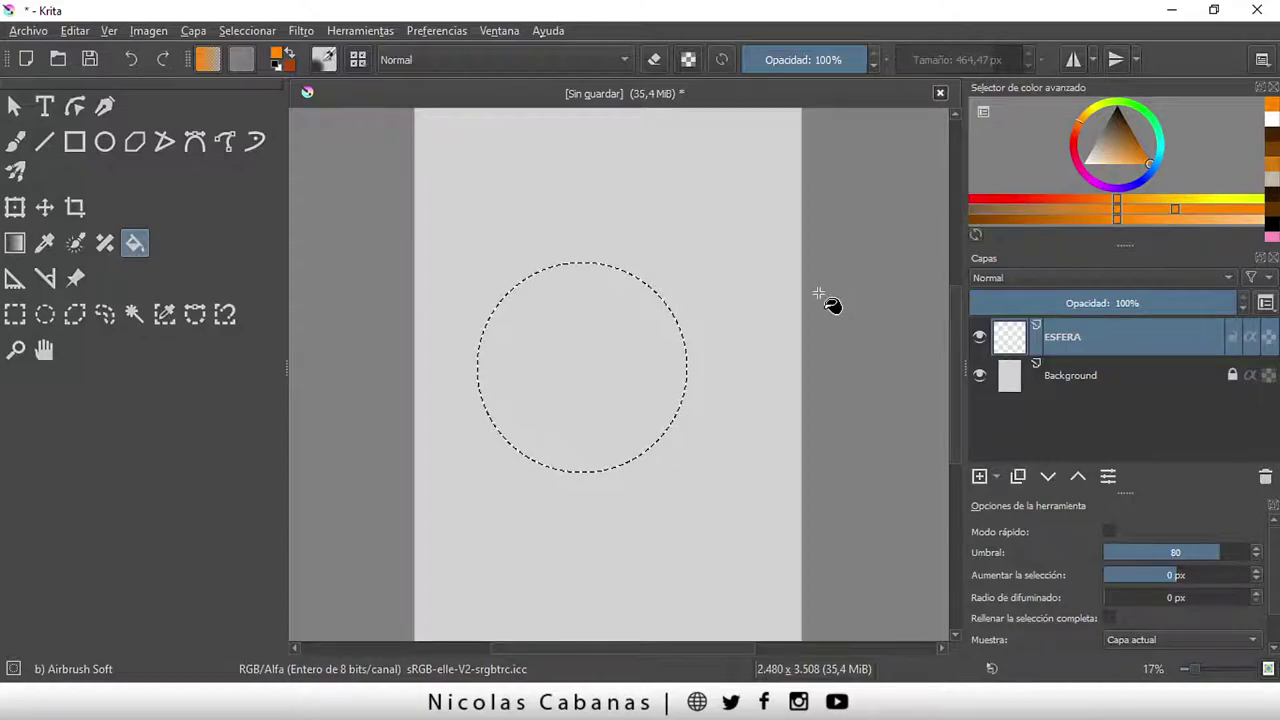
Fill the circular selection with solid orange and deselect with Ctrl+Shift+A
left_click(593, 342)
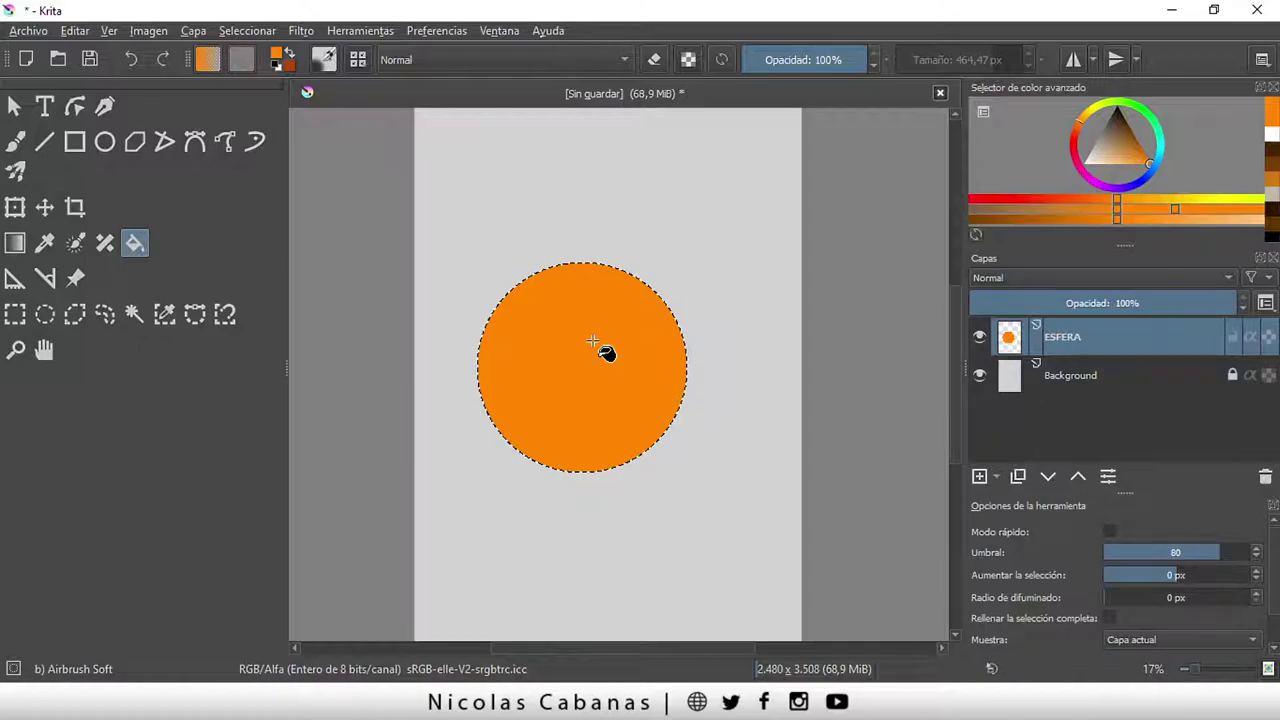
key("ctrl+shift+a")
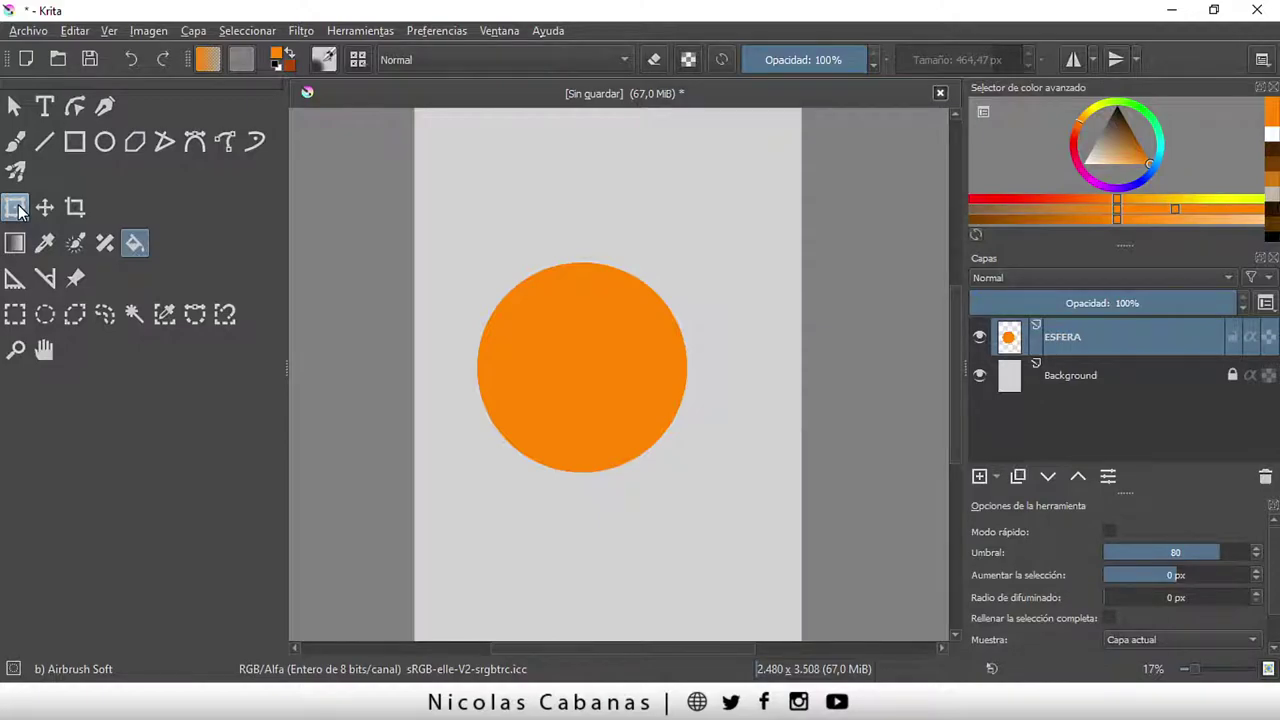
Add a new paint layer, Capa 2, above the ESFERA layer
left_click(17, 209)
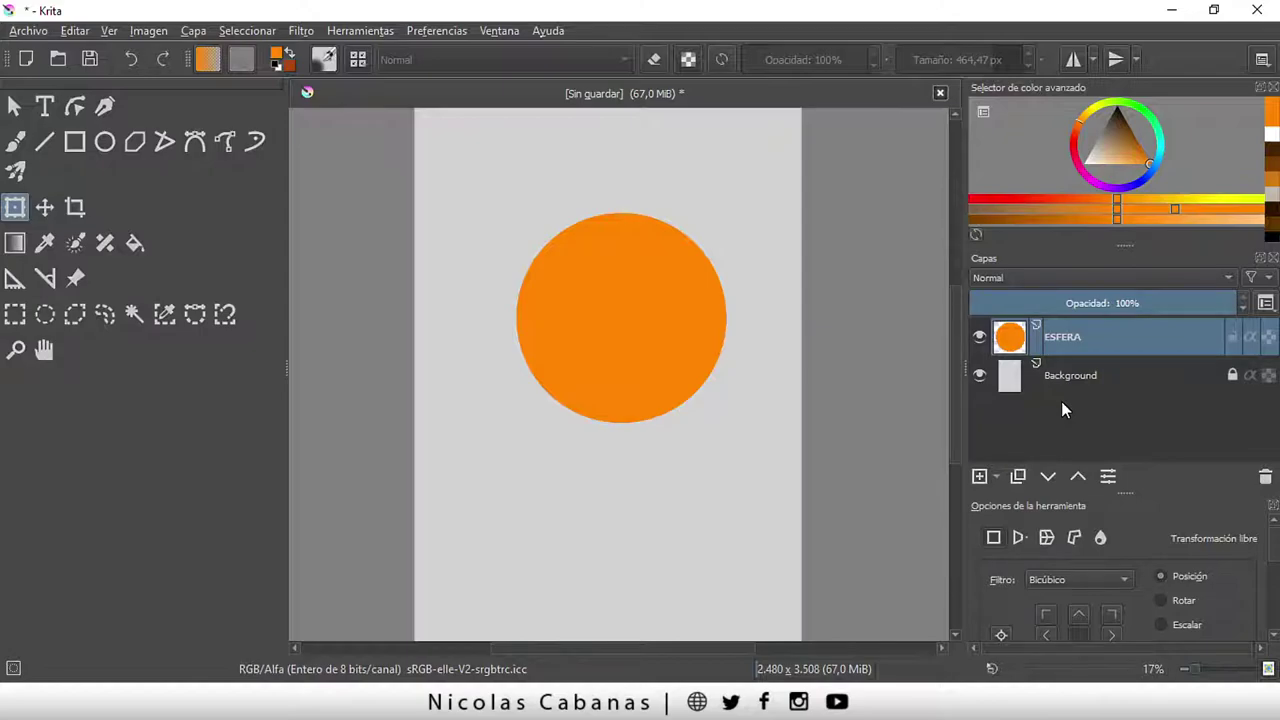
left_click(997, 476)
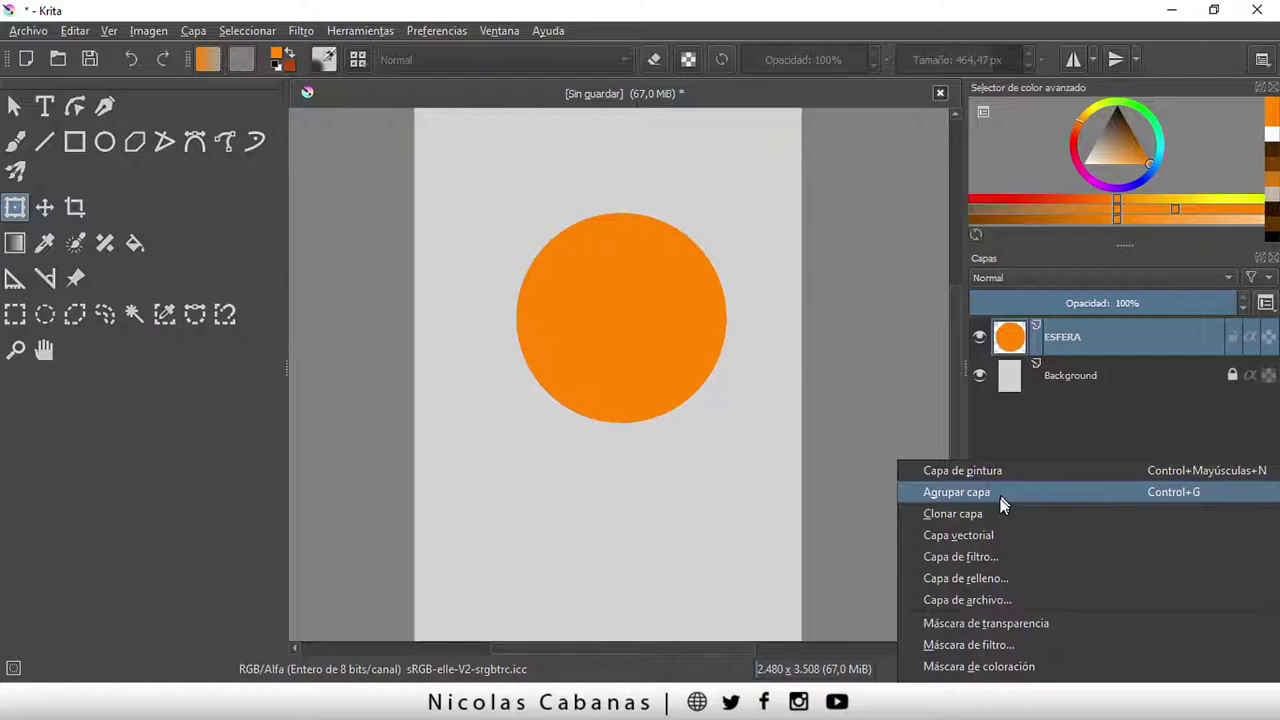
left_click(962, 470)
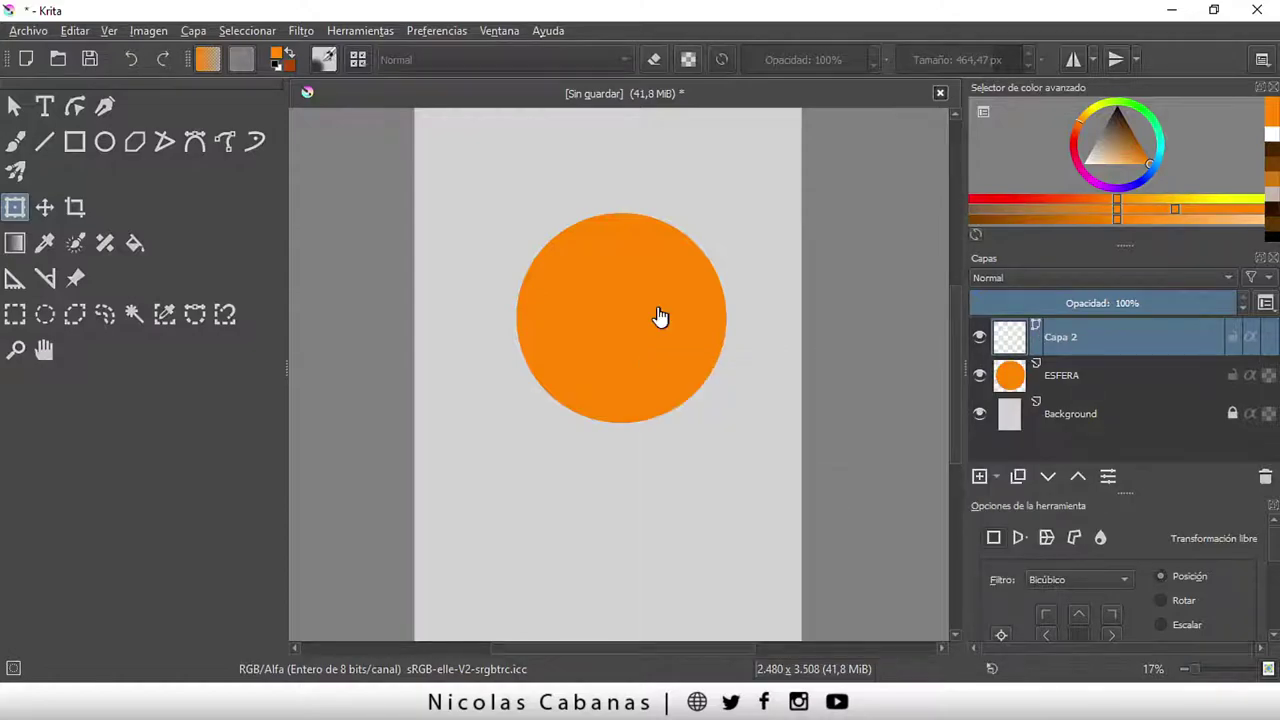
Choose the Polygon tool and set the brush size to about 36 px
scroll(618, 296, "up", 1, "ctrl")
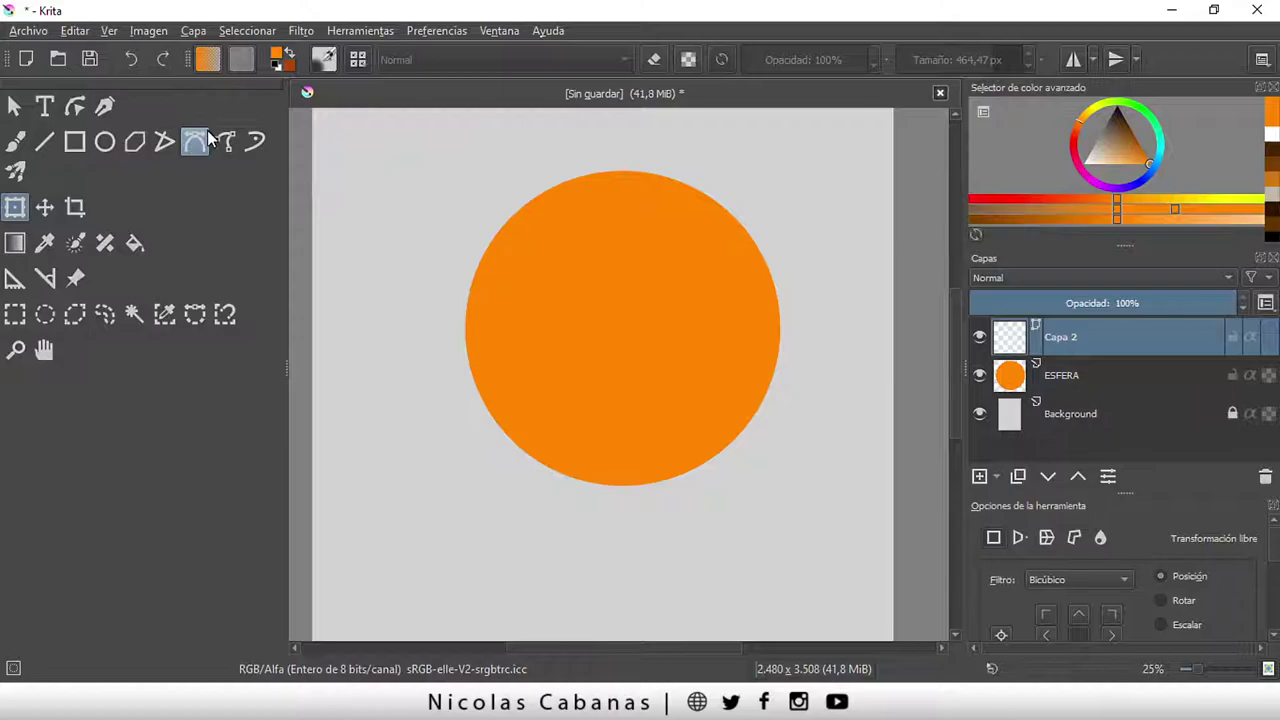
left_click(136, 144)
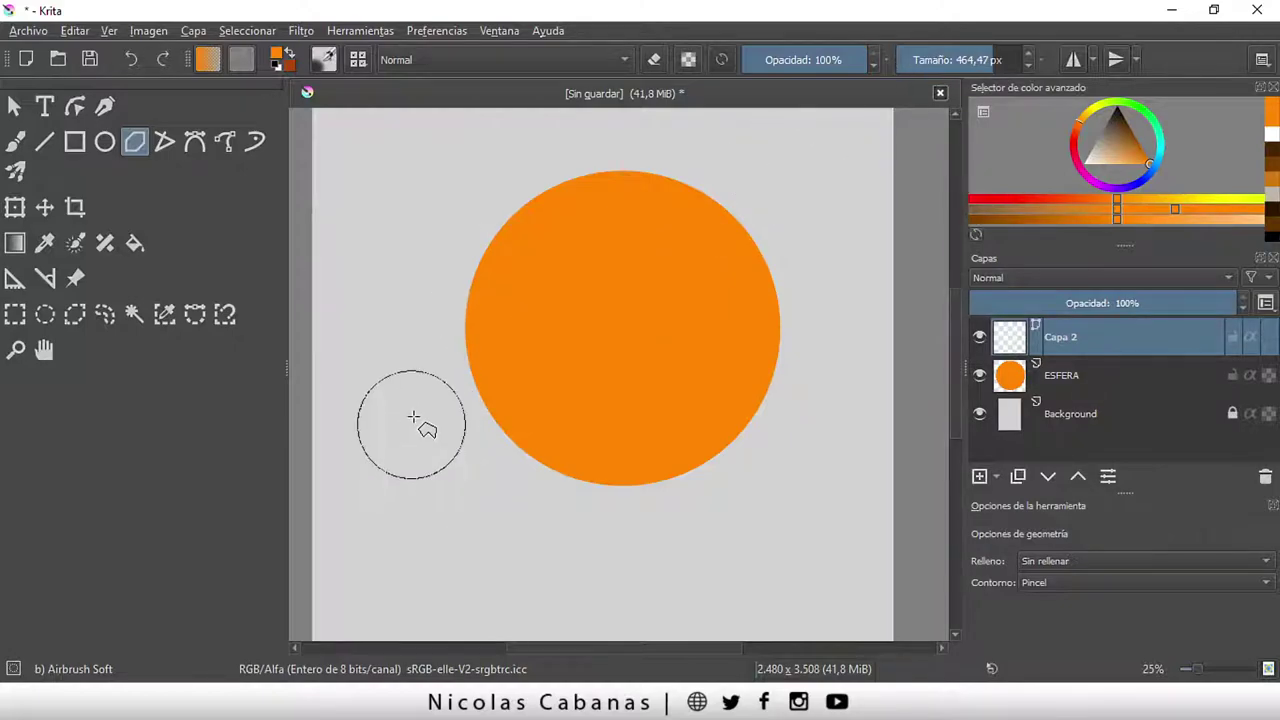
left_click_drag(978, 60, 905, 64)
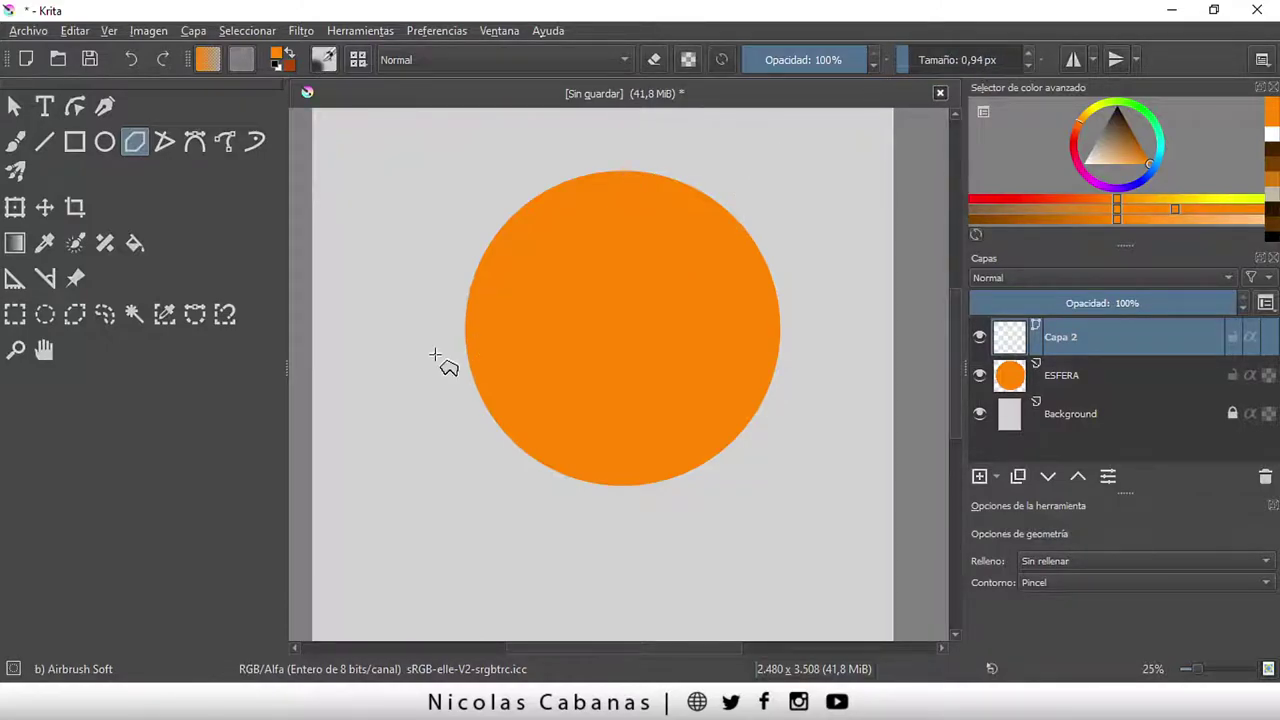
left_click(936, 60)
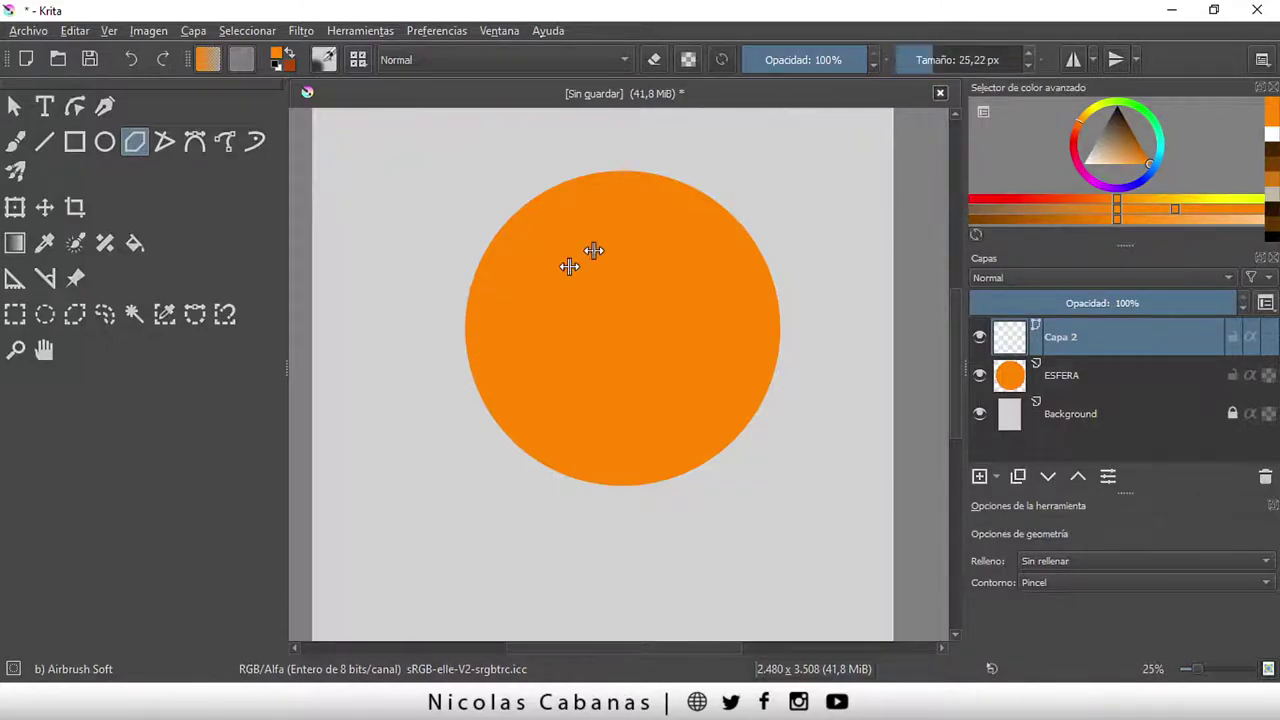
left_click(943, 60)
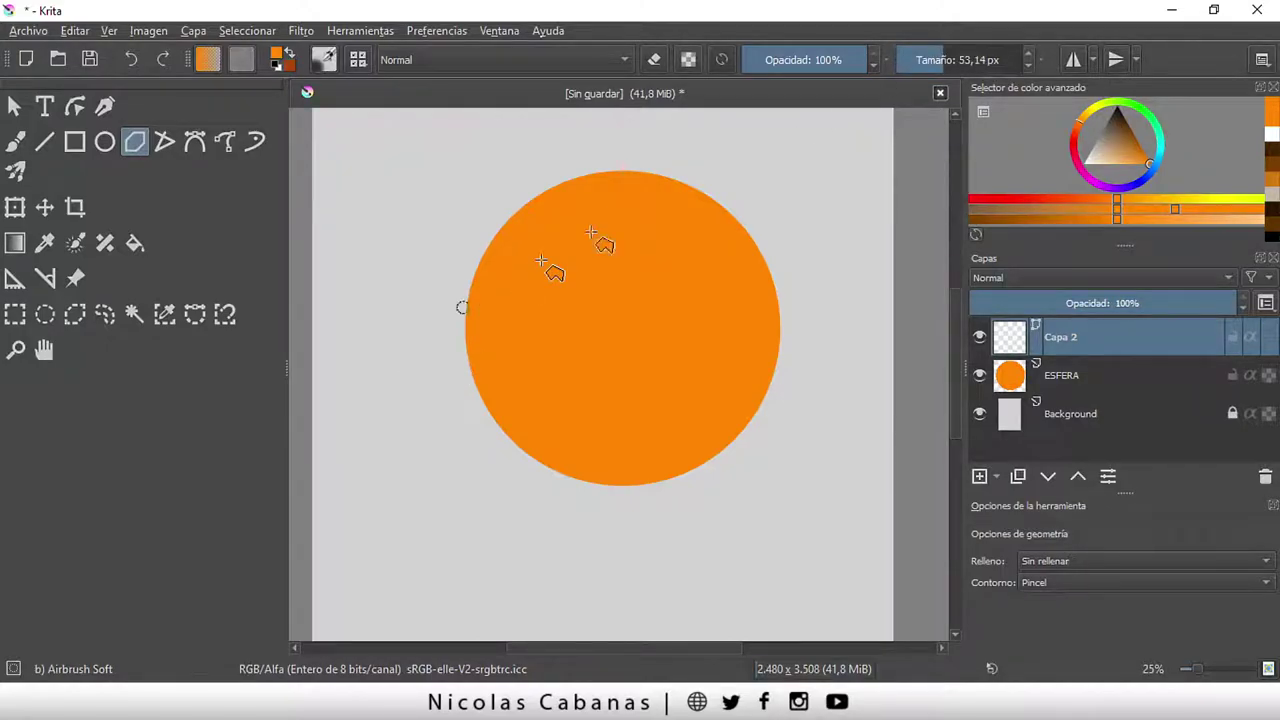
left_click(995, 60)
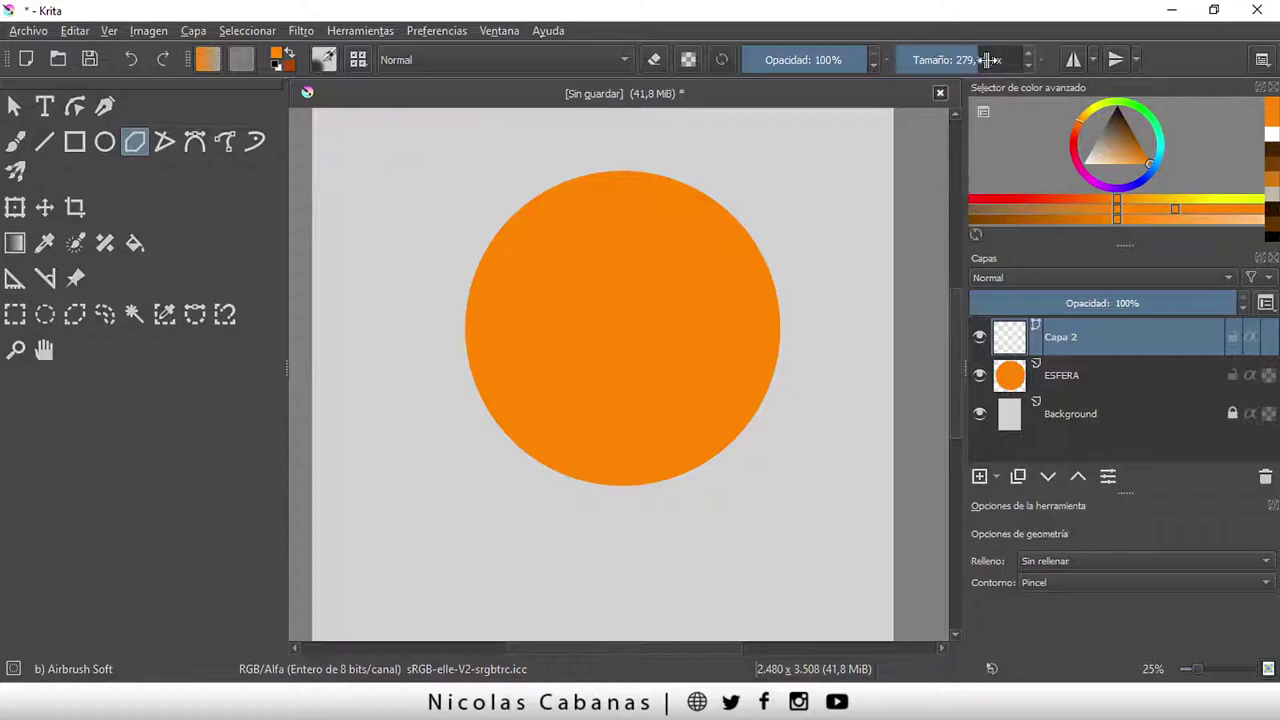
left_click_drag(972, 60, 939, 76)
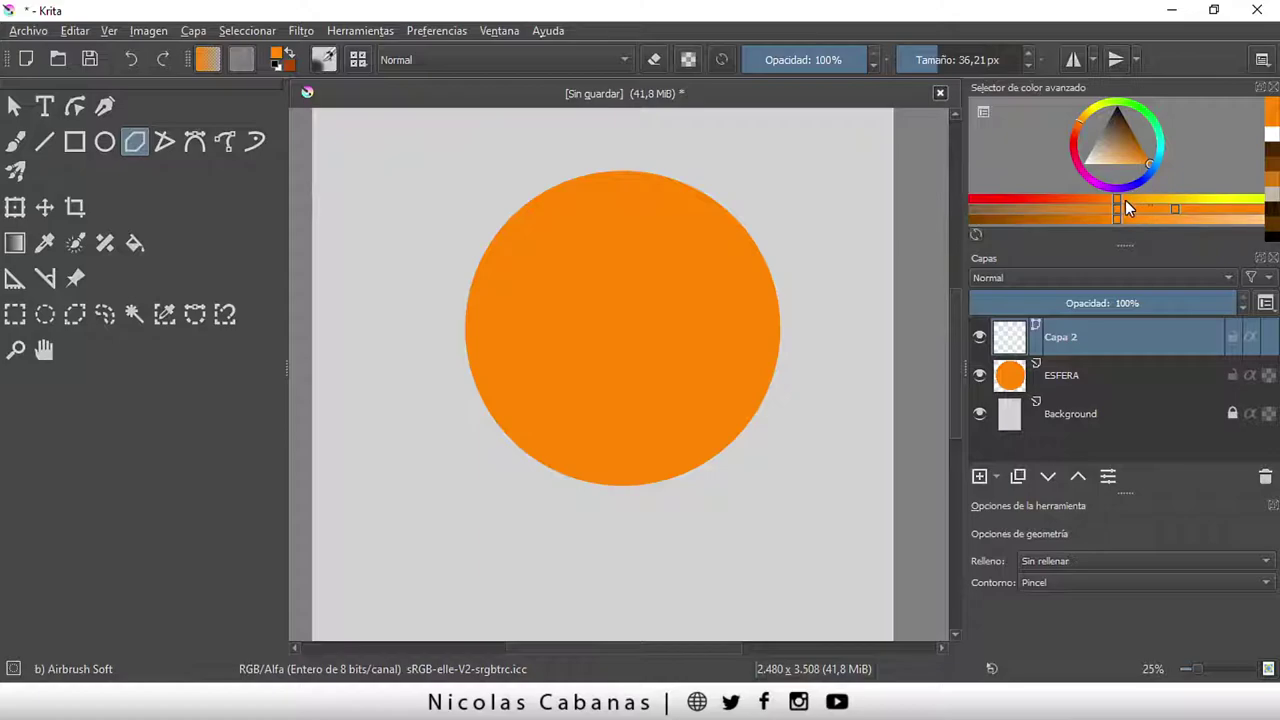
Pick yellow on the hue slider and keep it as the foreground colour
left_click(1251, 199)
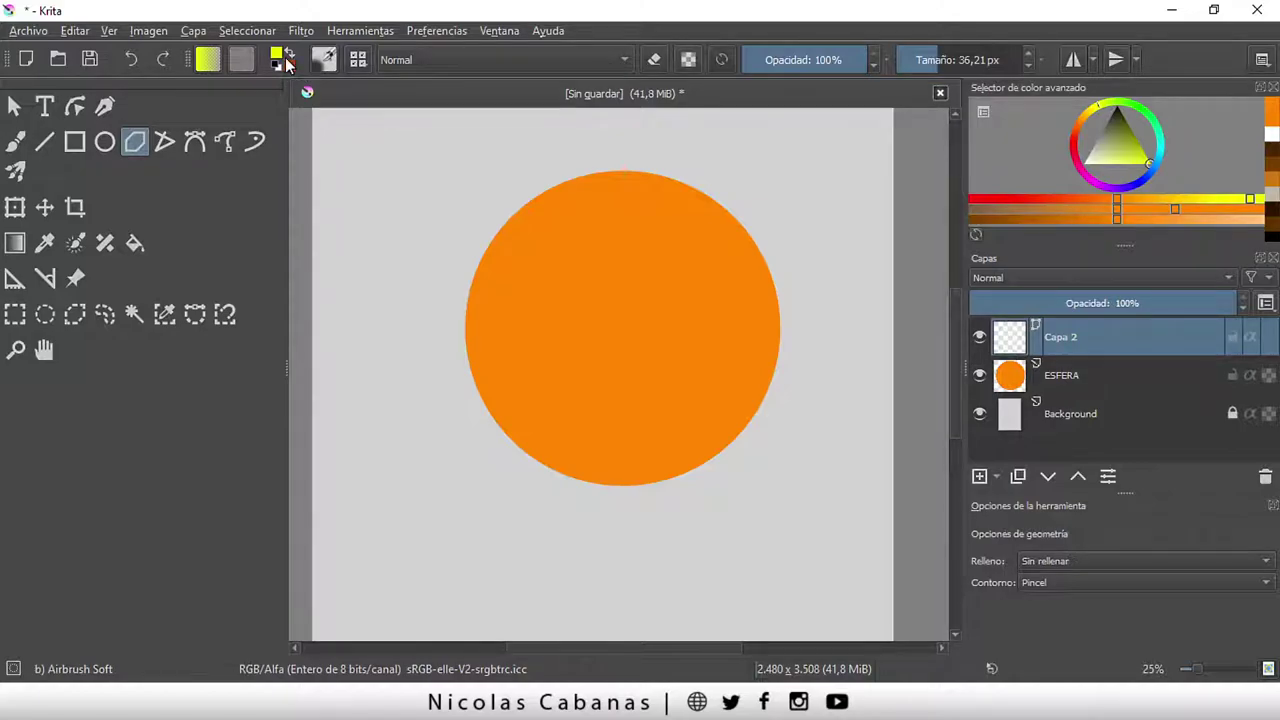
left_click(290, 55)
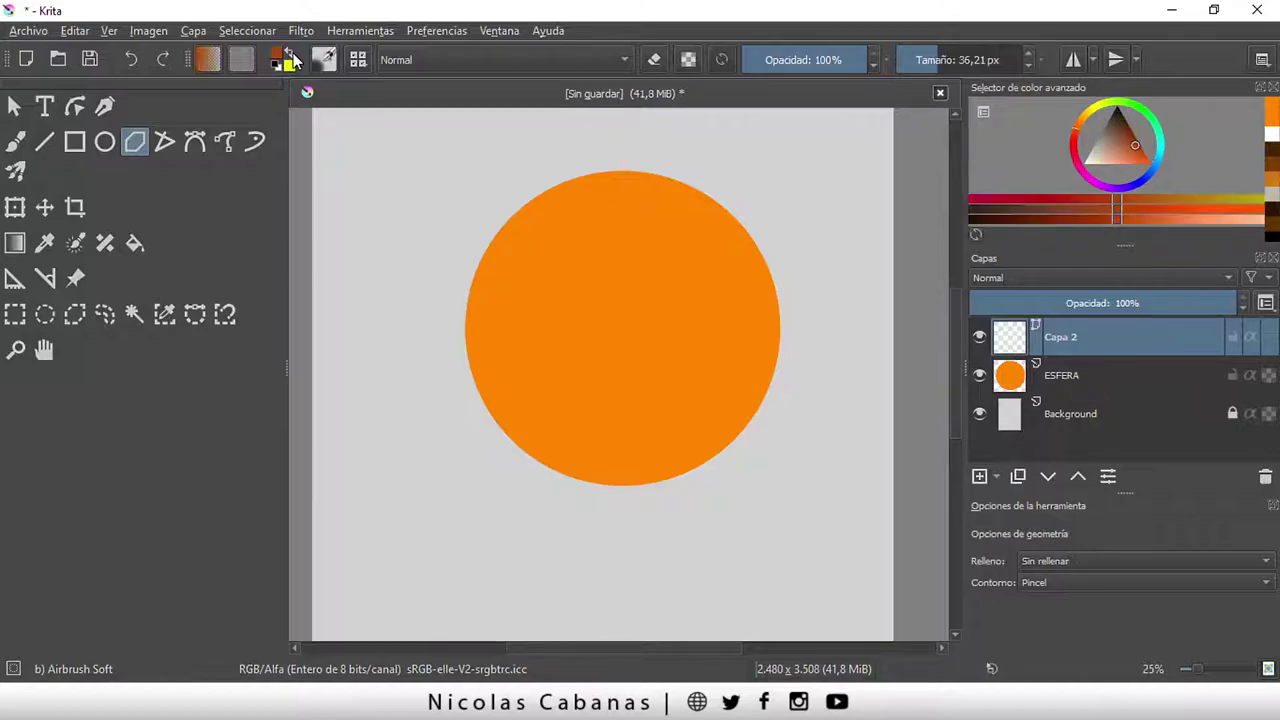
left_click(290, 55)
left_click(290, 55)
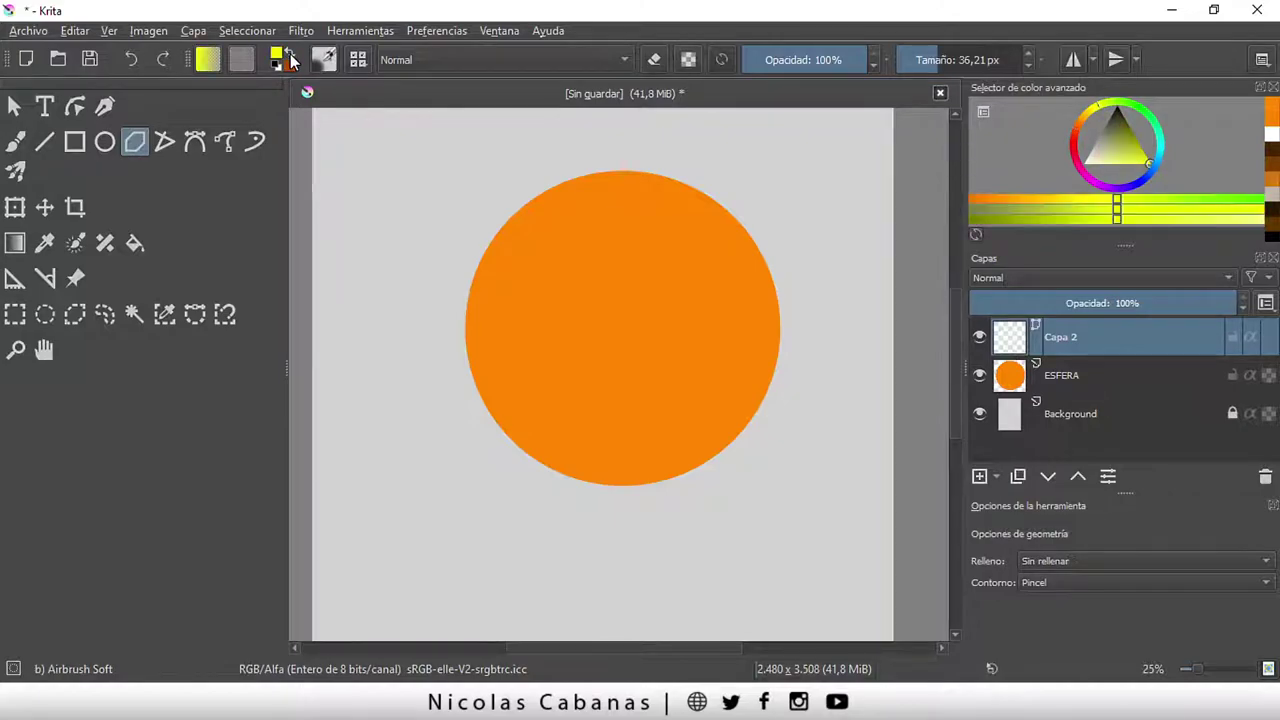
left_click(290, 55)
left_click(291, 56)
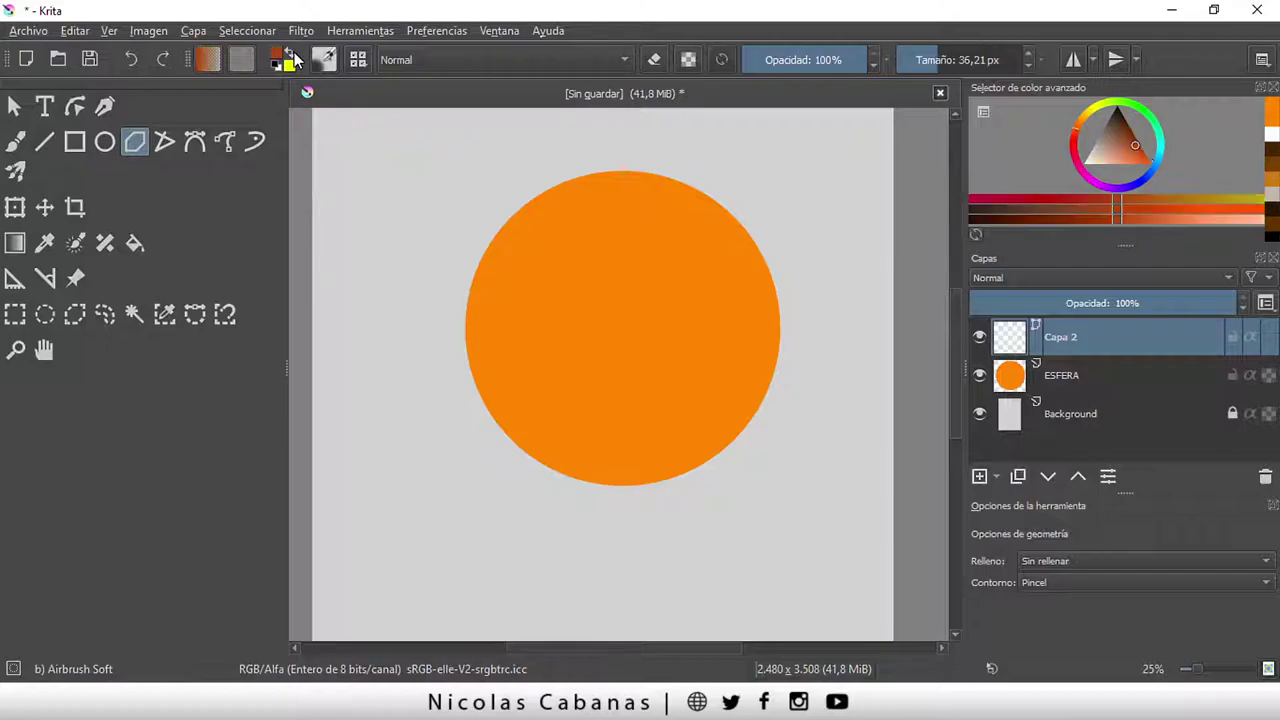
left_click(291, 56)
left_click(291, 56)
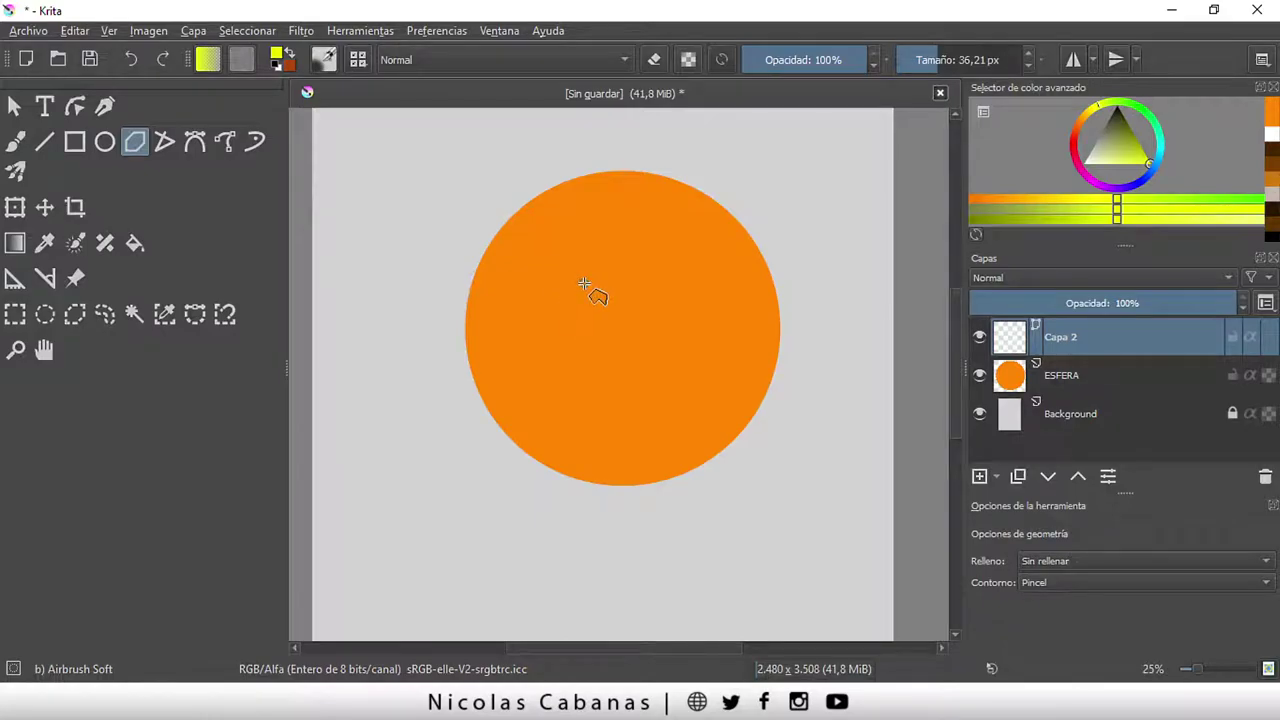
Outline a yellow five-pointed star over the orange circle on Capa 2 and close it
left_click(585, 296)
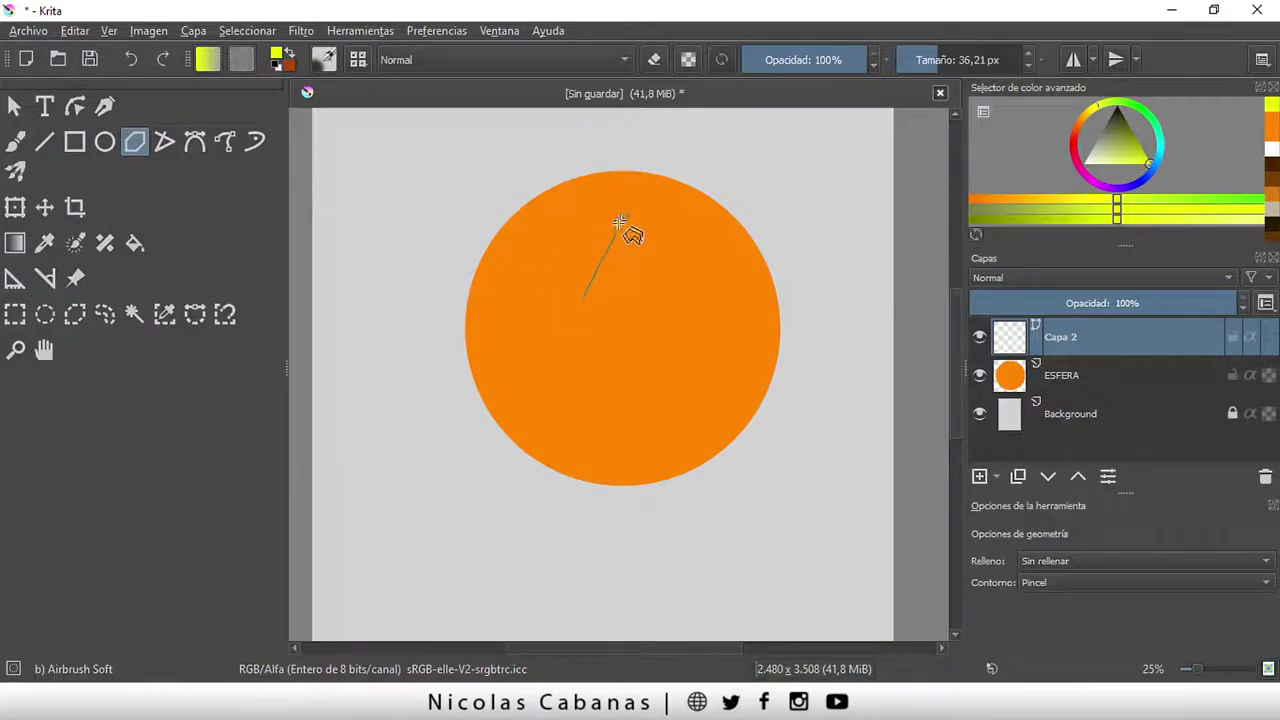
left_click(613, 228)
left_click(625, 296)
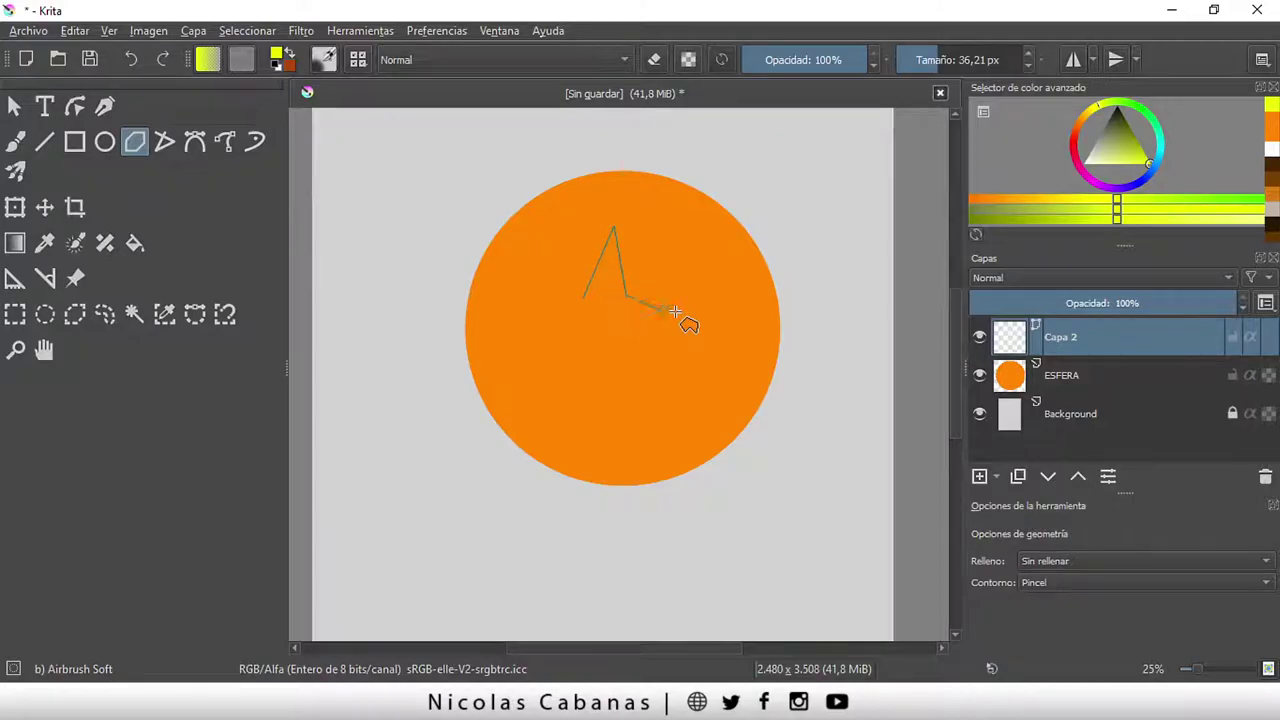
left_click(689, 316)
left_click(634, 335)
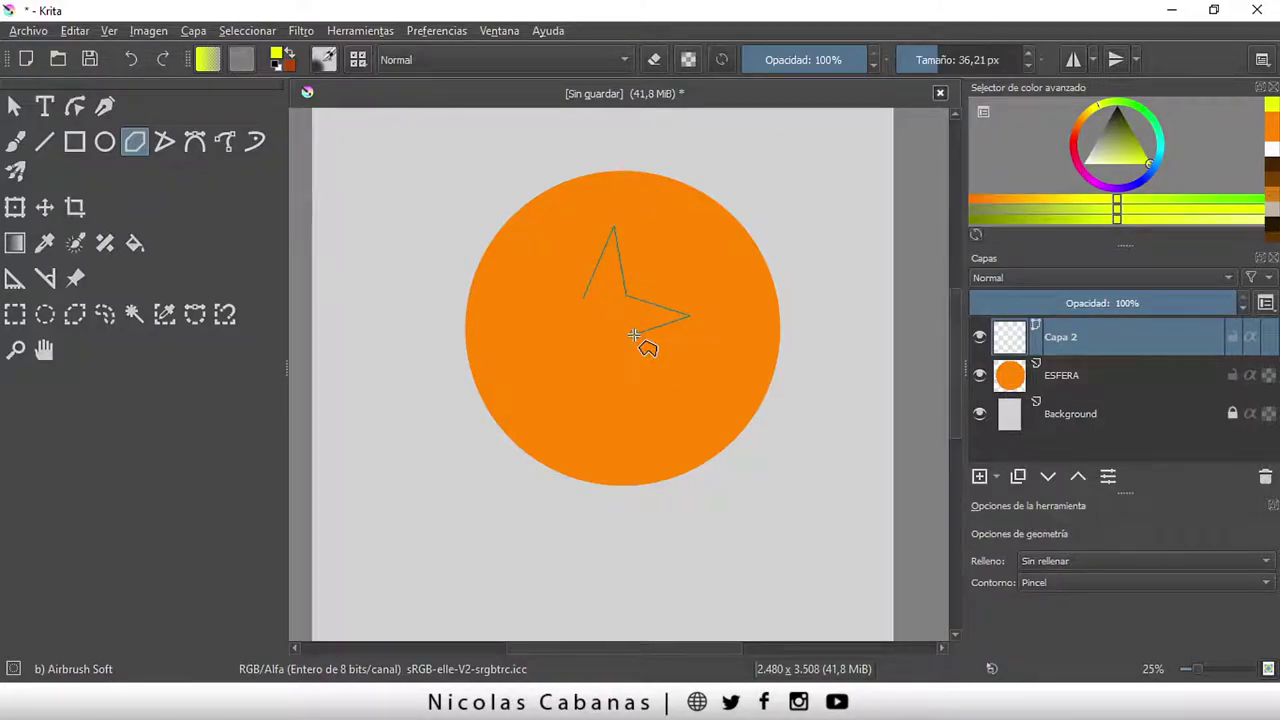
left_click(654, 395)
left_click(600, 350)
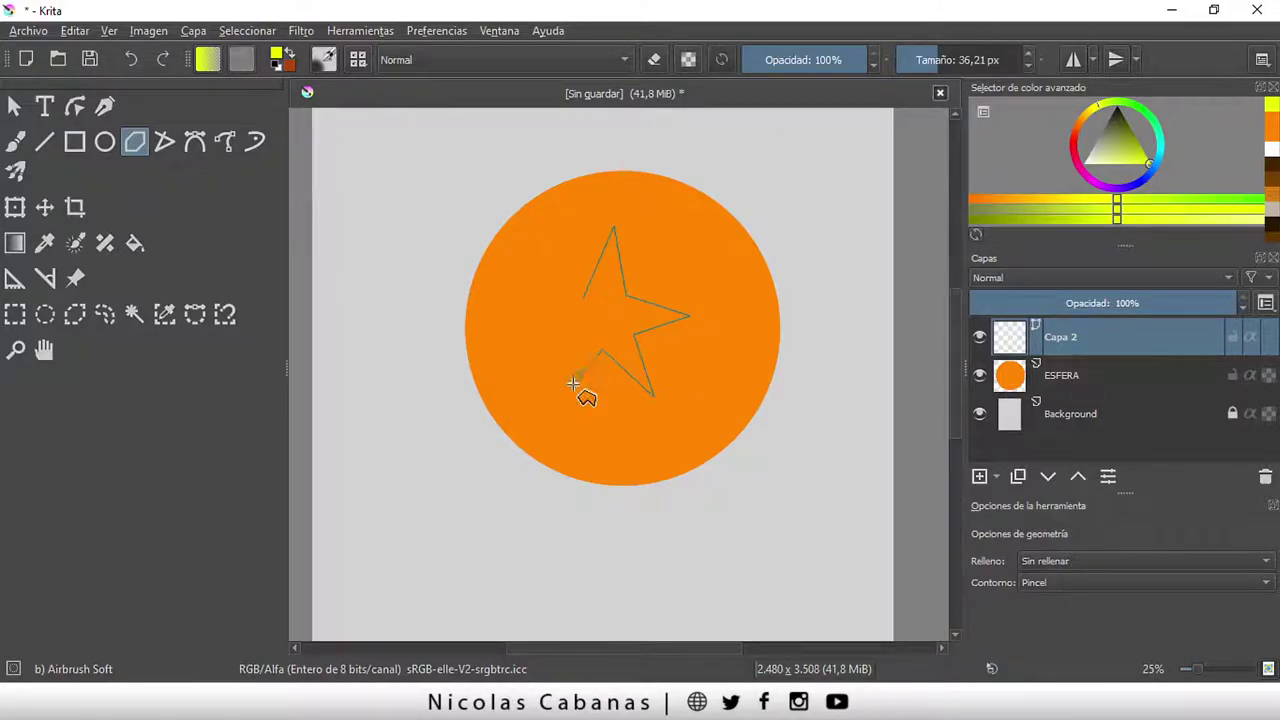
left_click(567, 388)
left_click(529, 307)
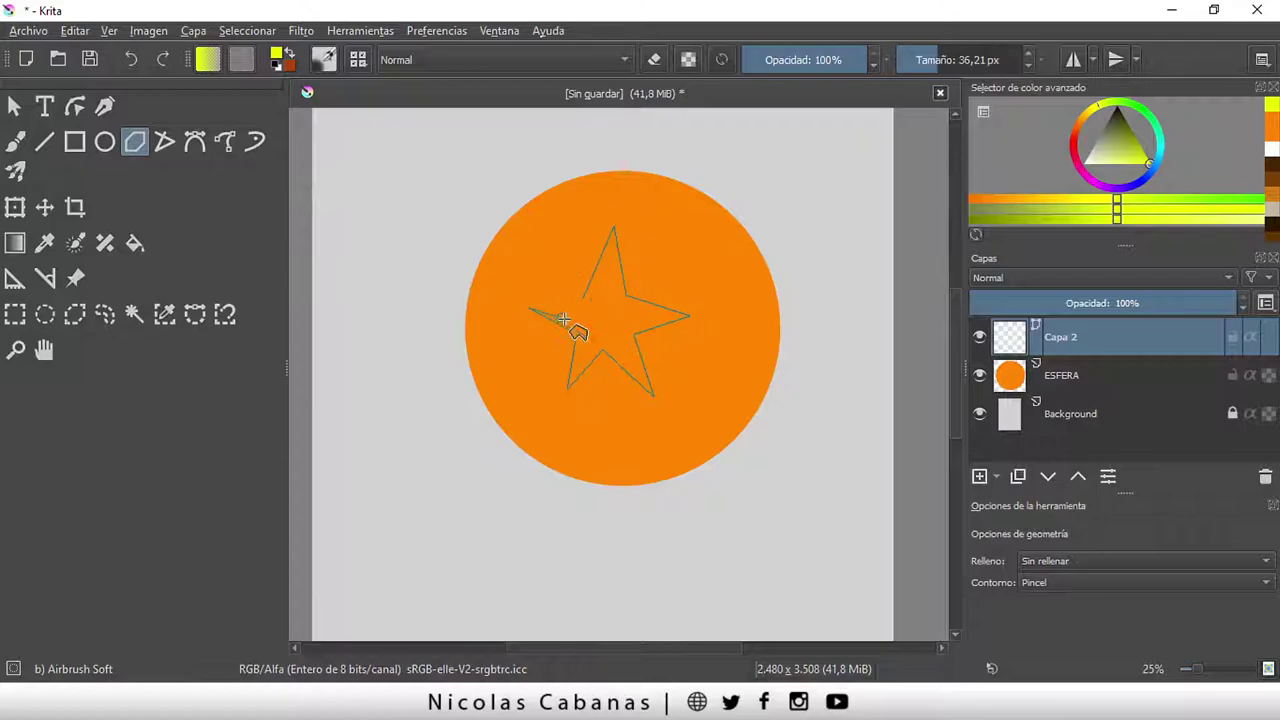
scroll(581, 297, "up", 3)
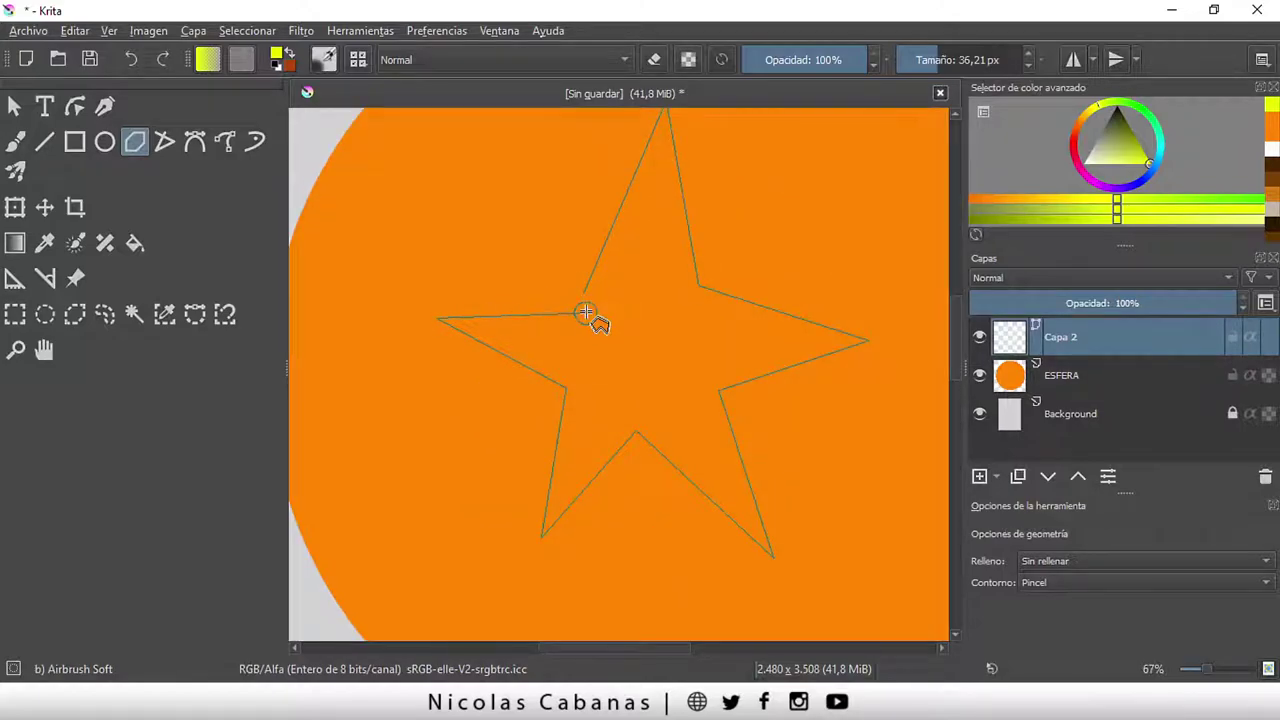
left_click(585, 292)
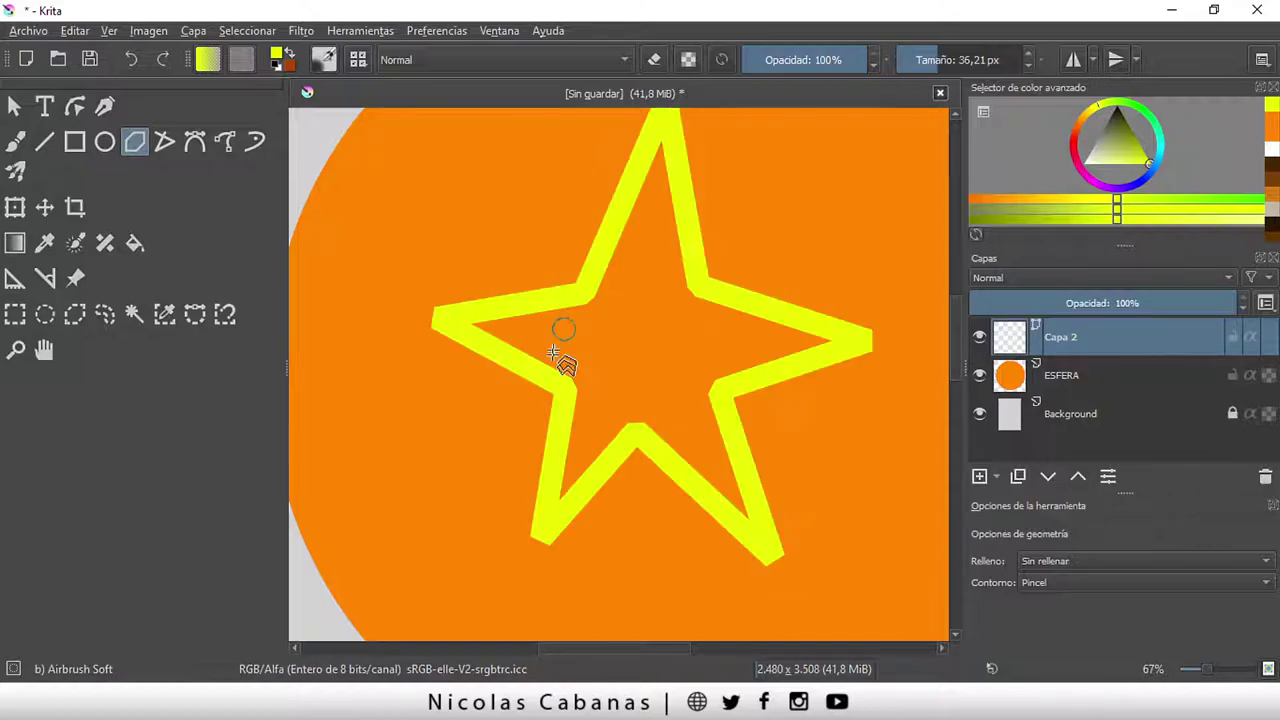
scroll(700, 425, "down", 1)
scroll(751, 450, "down", 1)
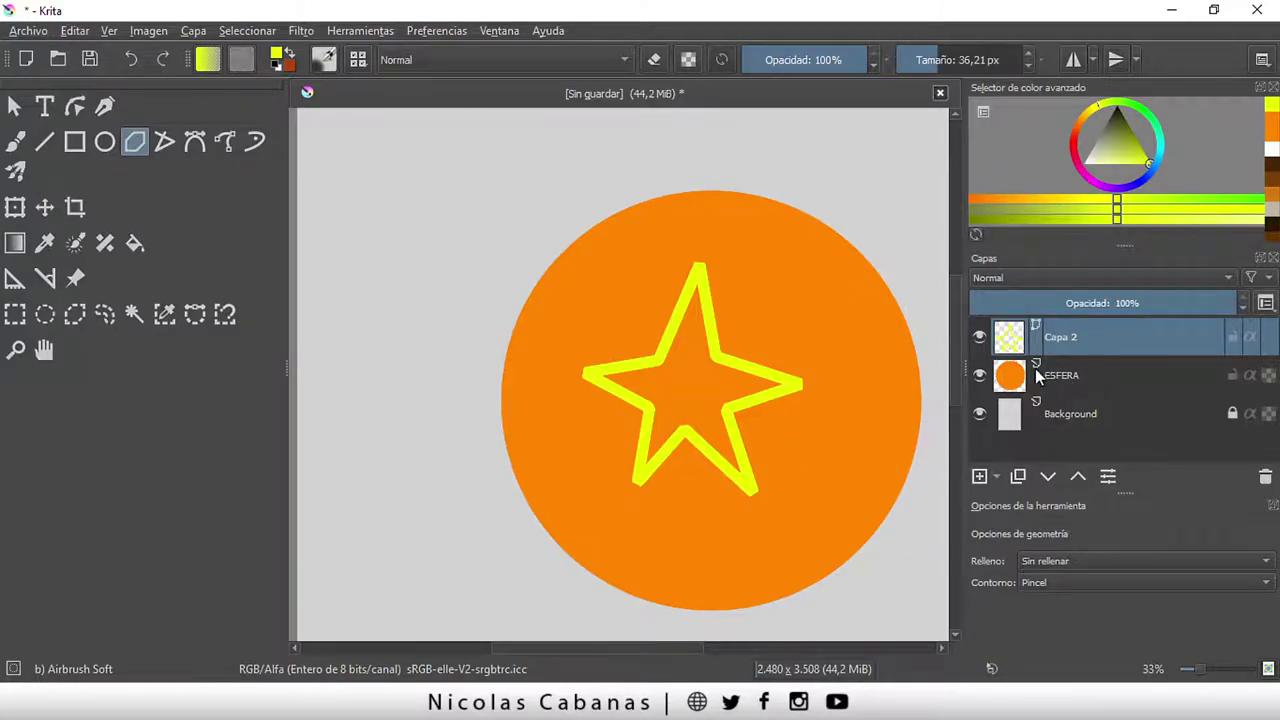
Rename the star's layer from Capa 2 to ESTRELLA, above the ESFERA layer
left_click(1081, 370)
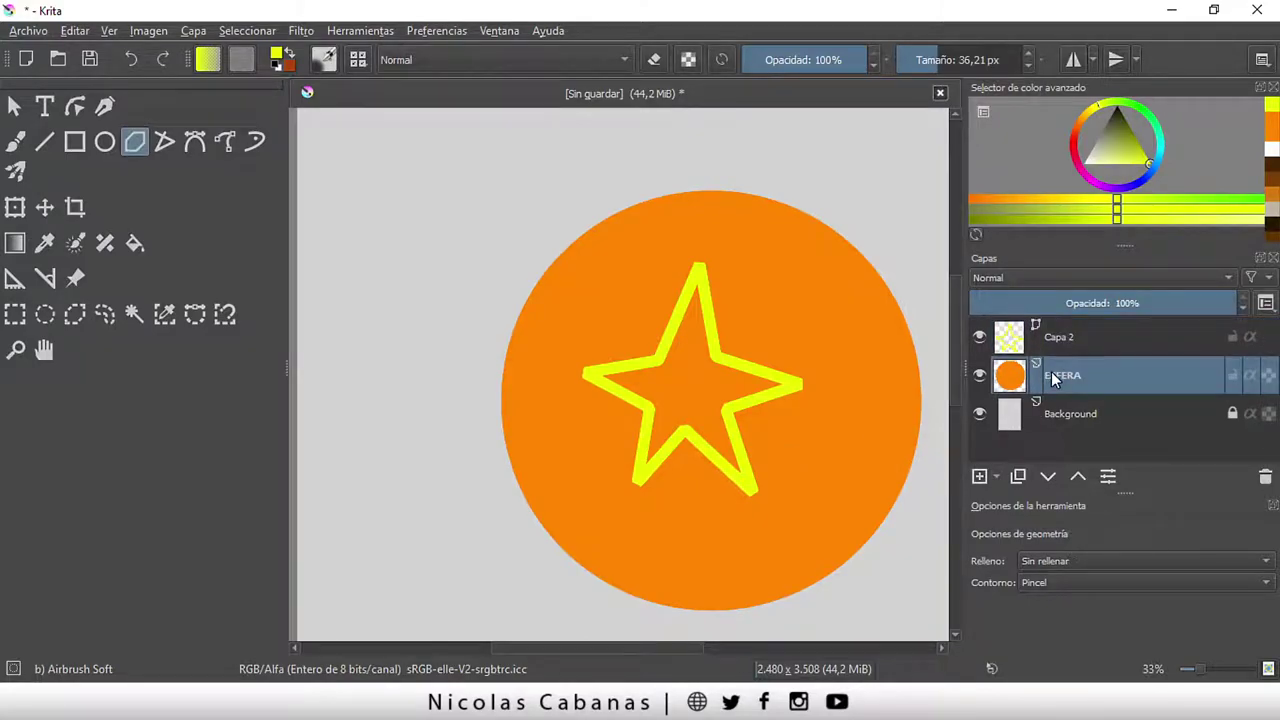
left_click(1082, 341)
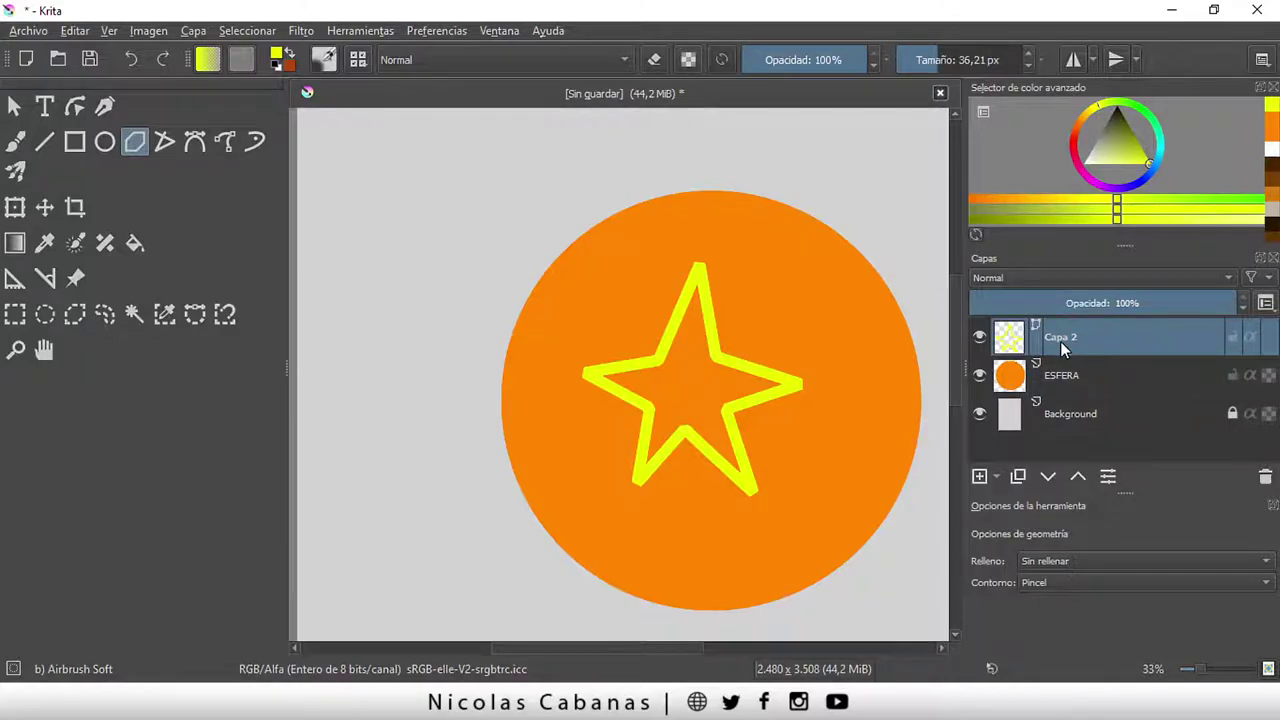
double_click(1062, 338)
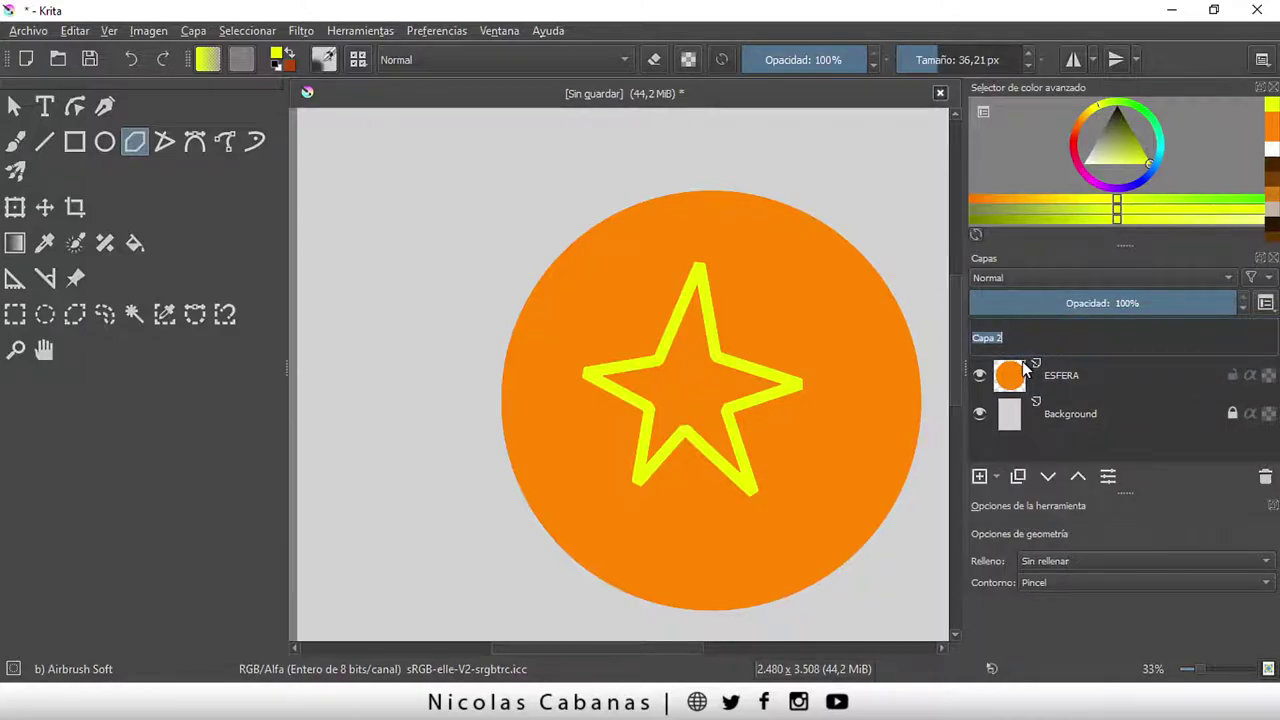
type("ES")
type("ESTR")
key("Return")
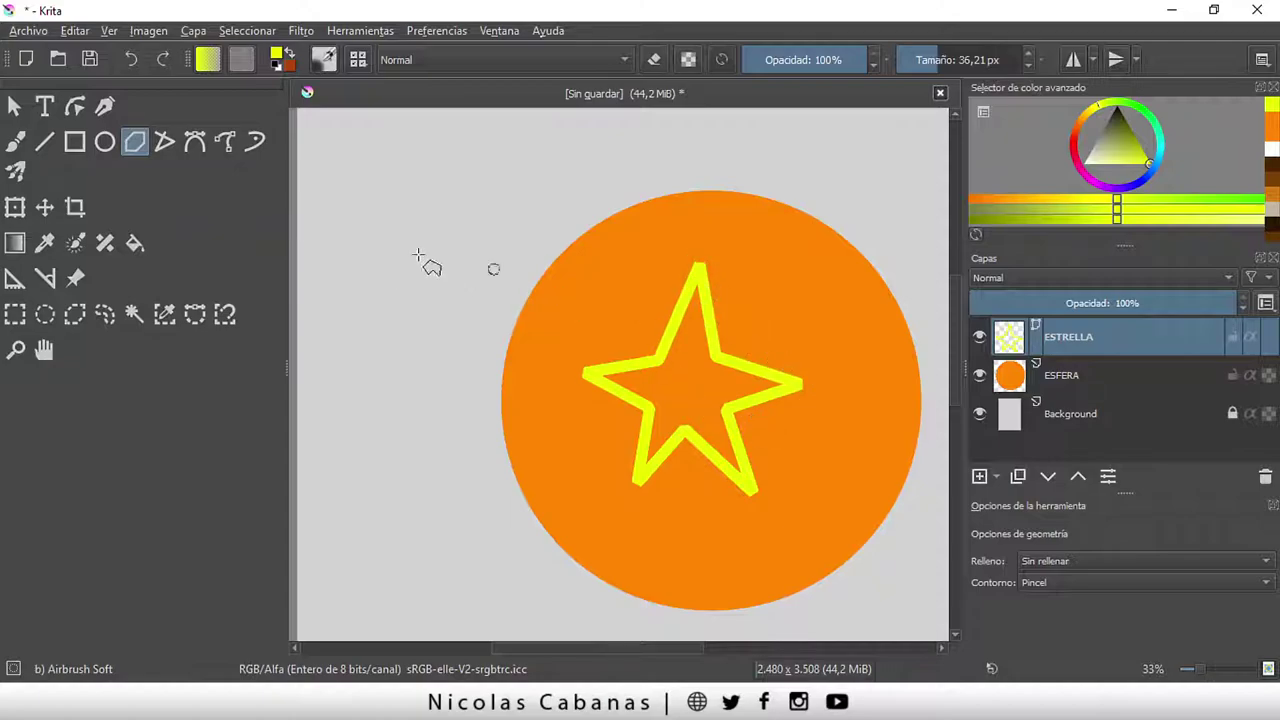
left_click(136, 143)
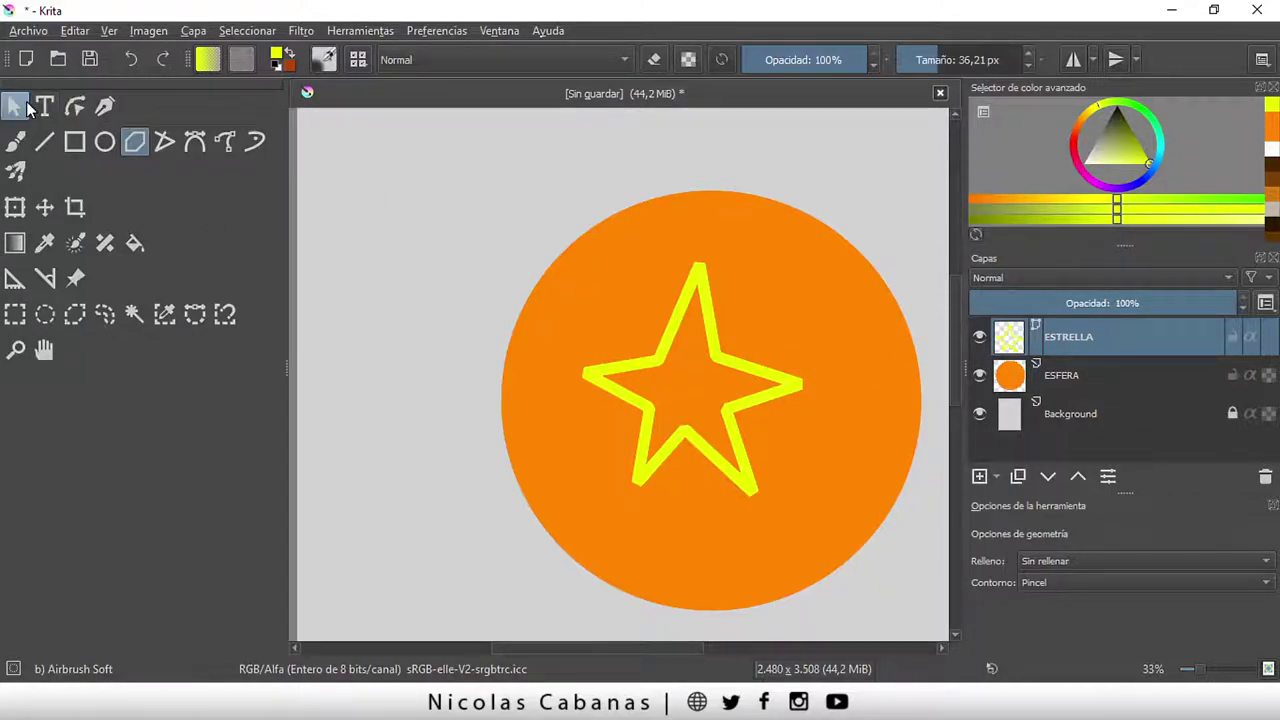
Use the Edit Shapes tool on the ESTRELLA layer so the star path shows its ten nodes
left_click(73, 108)
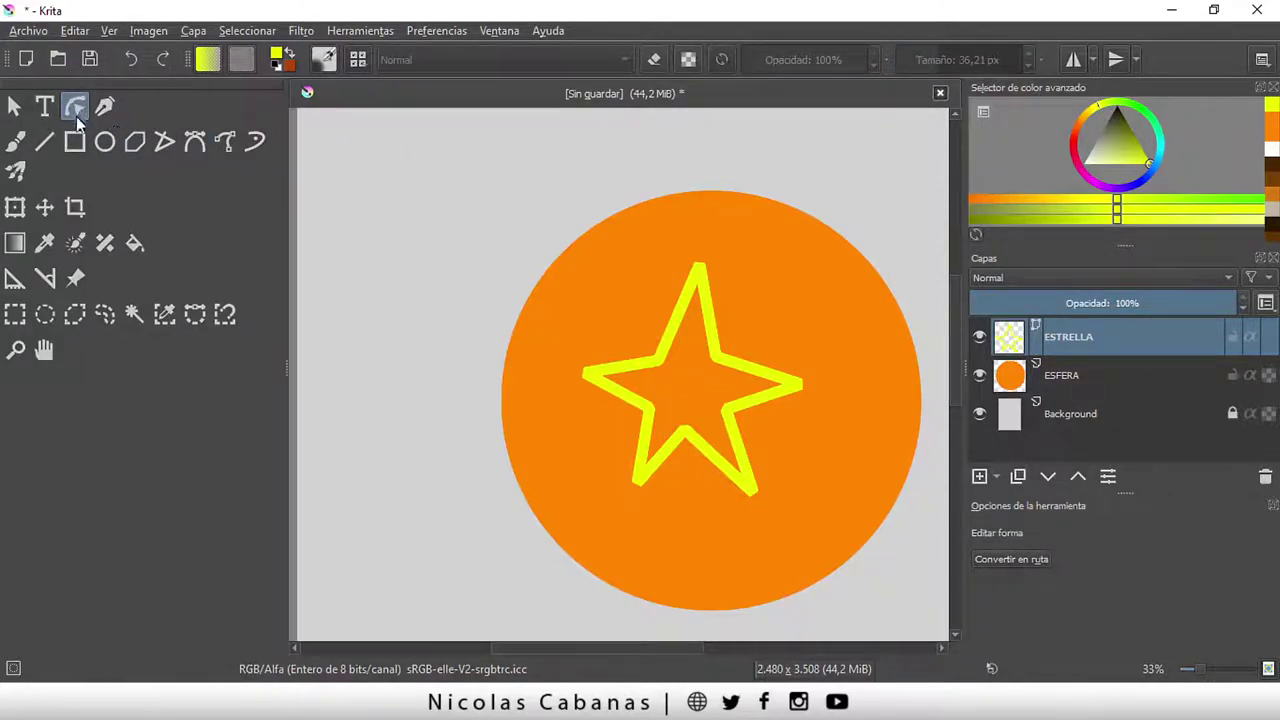
left_click(714, 341)
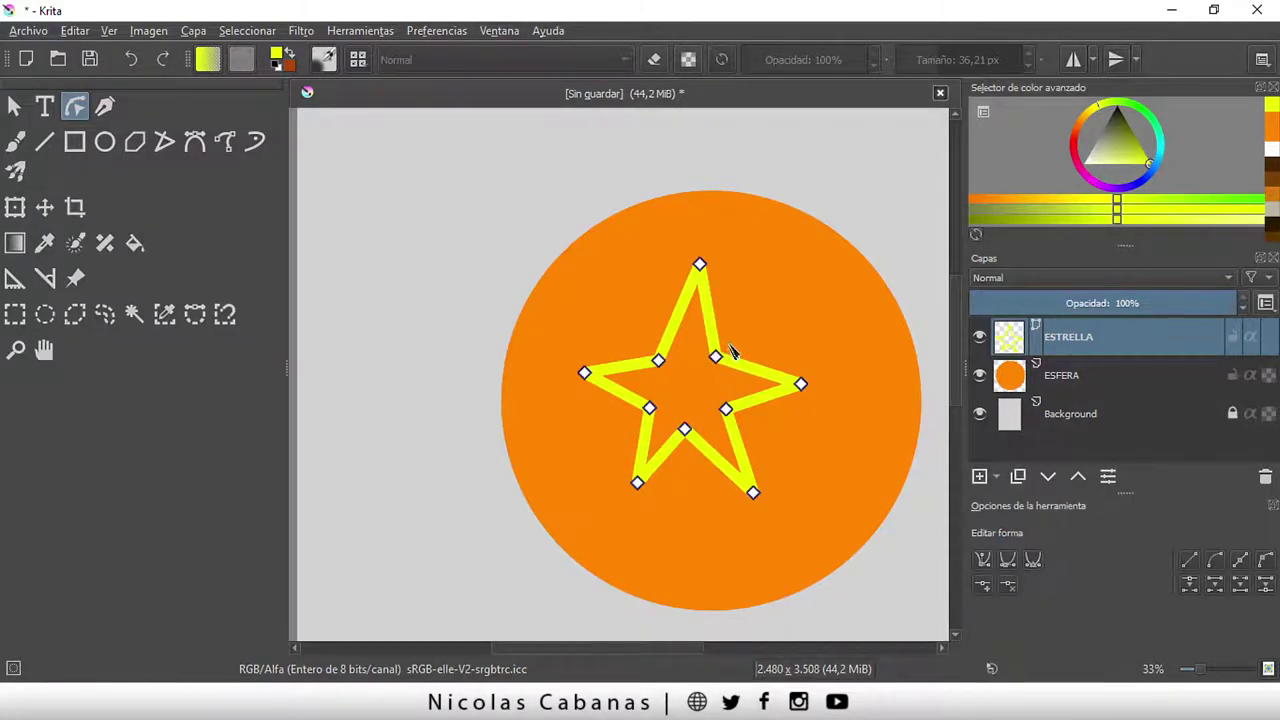
mouse_move(716, 358)
left_mouse_down()
mouse_move(726, 340)
mouse_move(716, 356)
mouse_move(658, 347)
left_mouse_up()
left_click(1092, 385)
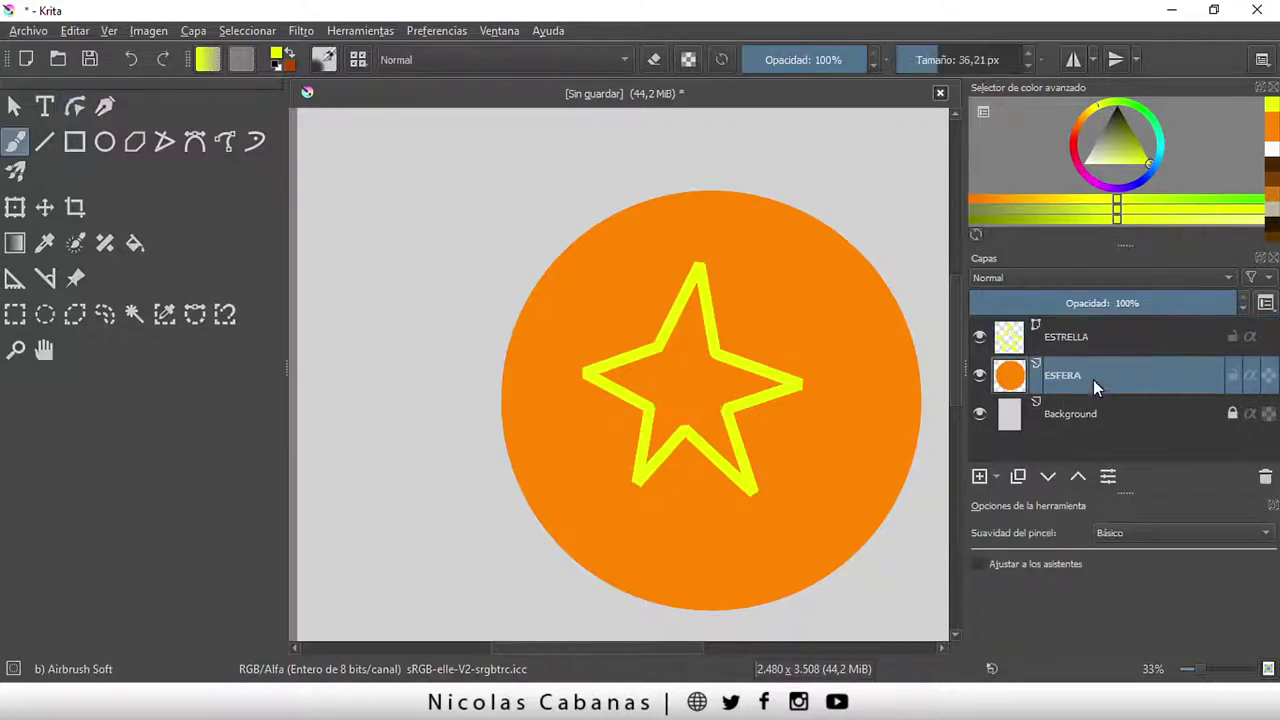
left_click(75, 106)
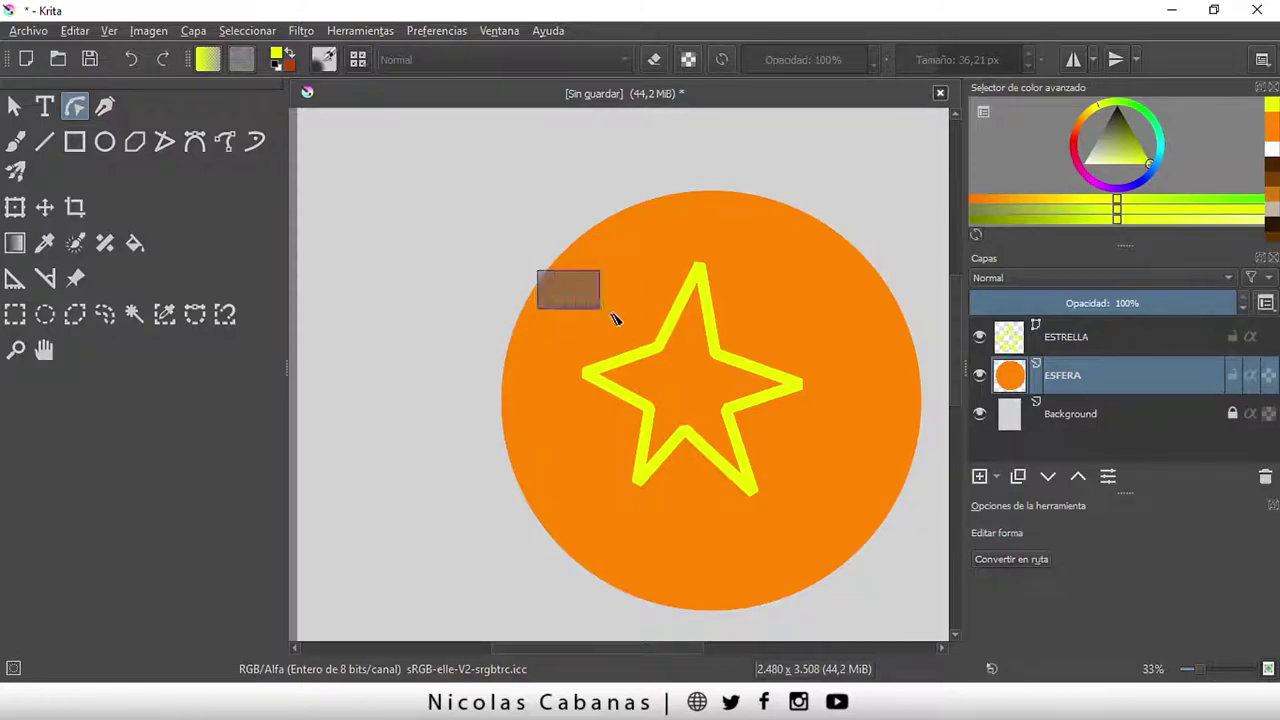
left_click(1090, 340)
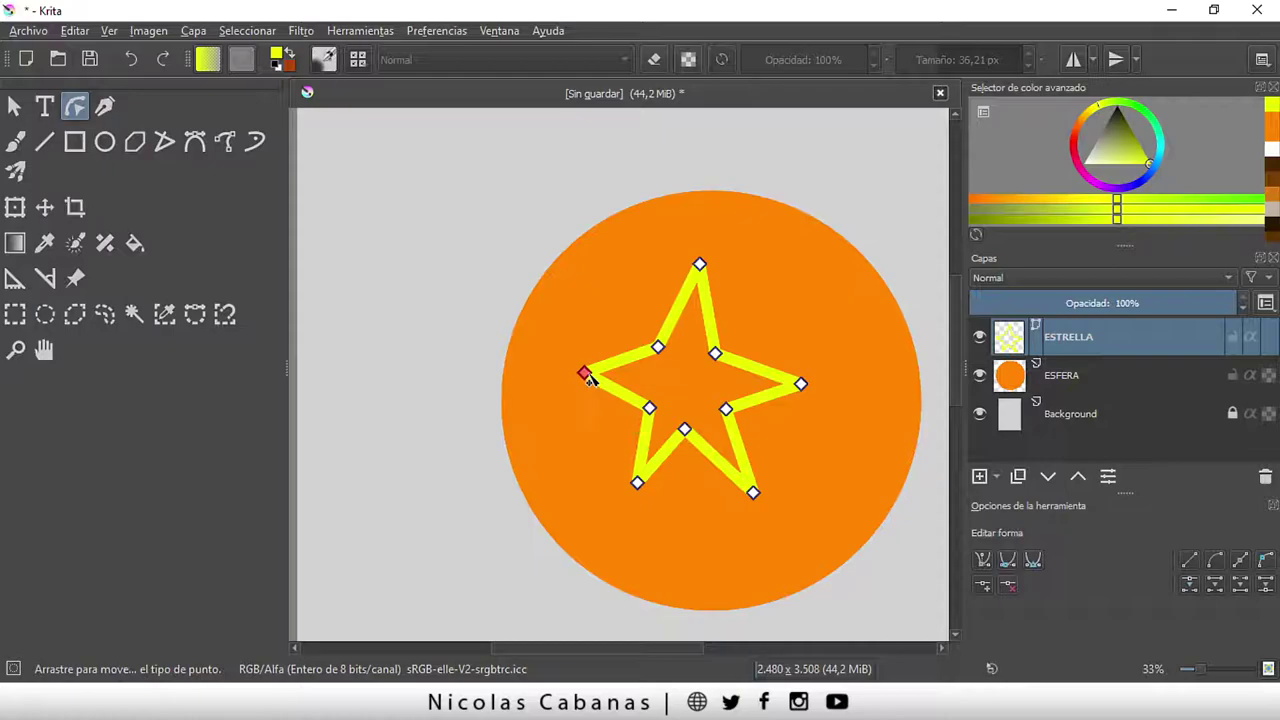
Drag star nodes: left tip pulled further left, right tip raised, upper-left inner corners shifted
left_click_drag(584, 373, 590, 353)
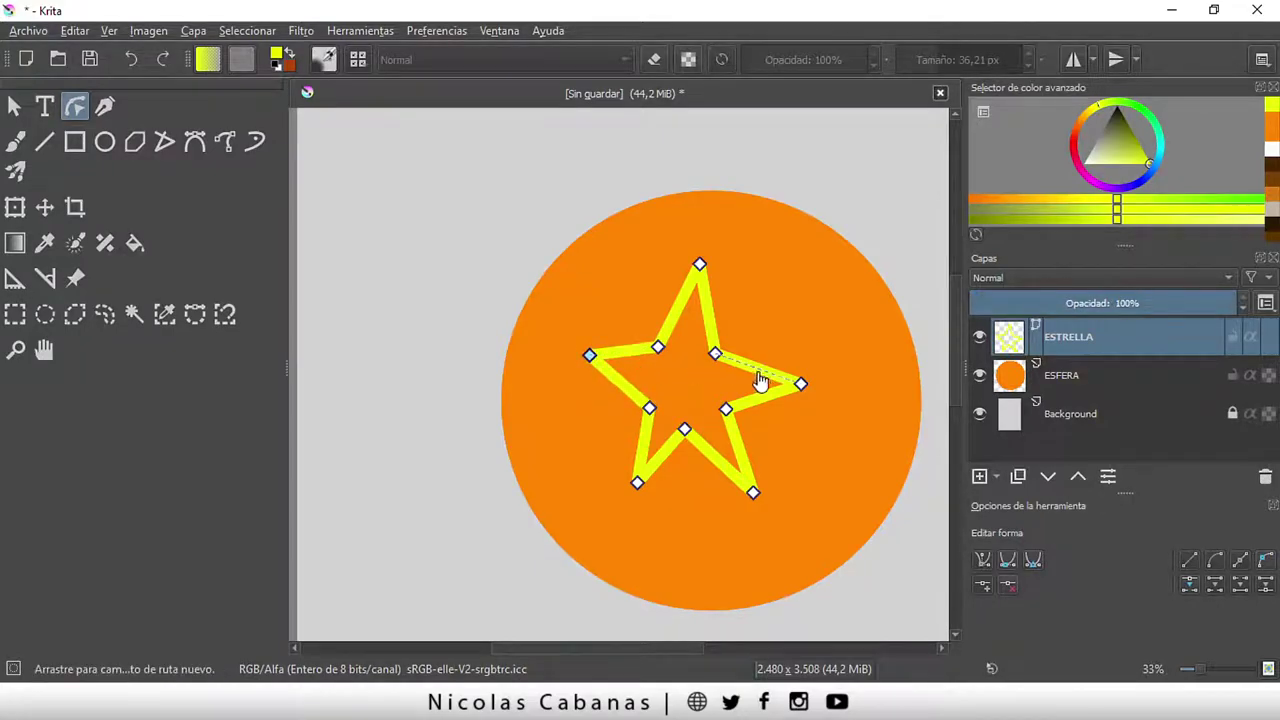
left_click_drag(802, 387, 814, 366)
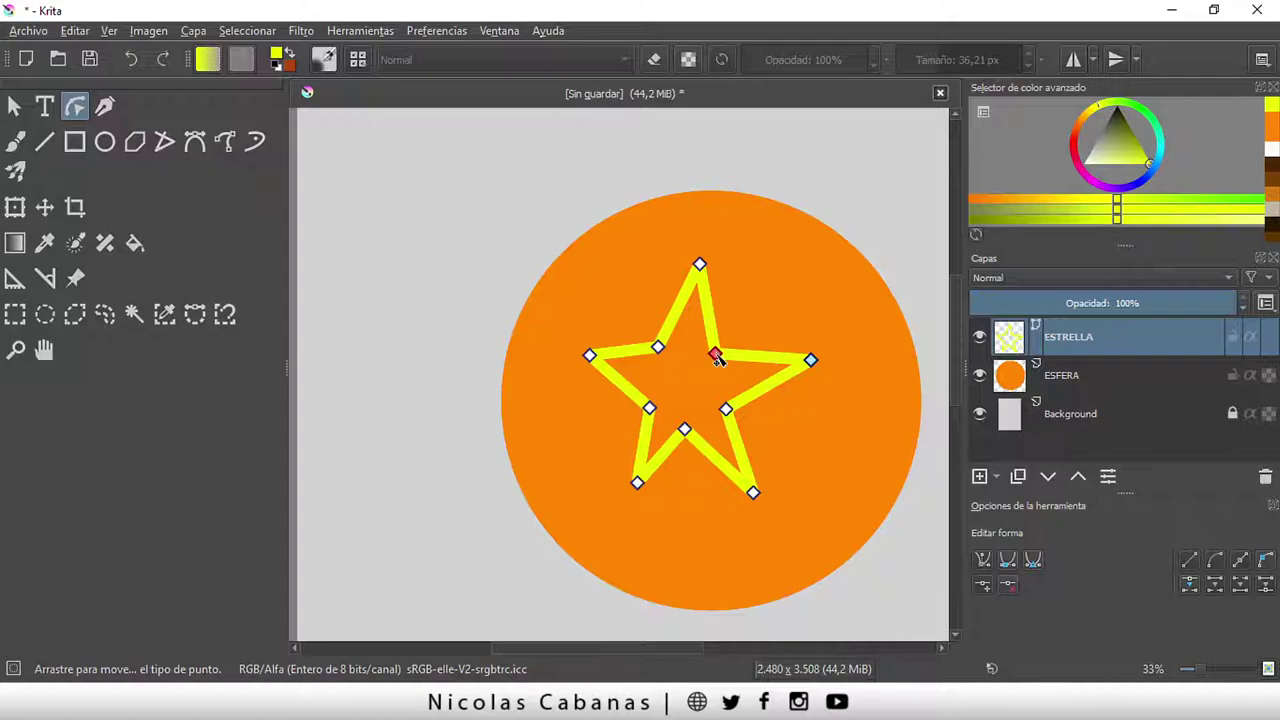
left_click_drag(718, 361, 726, 358)
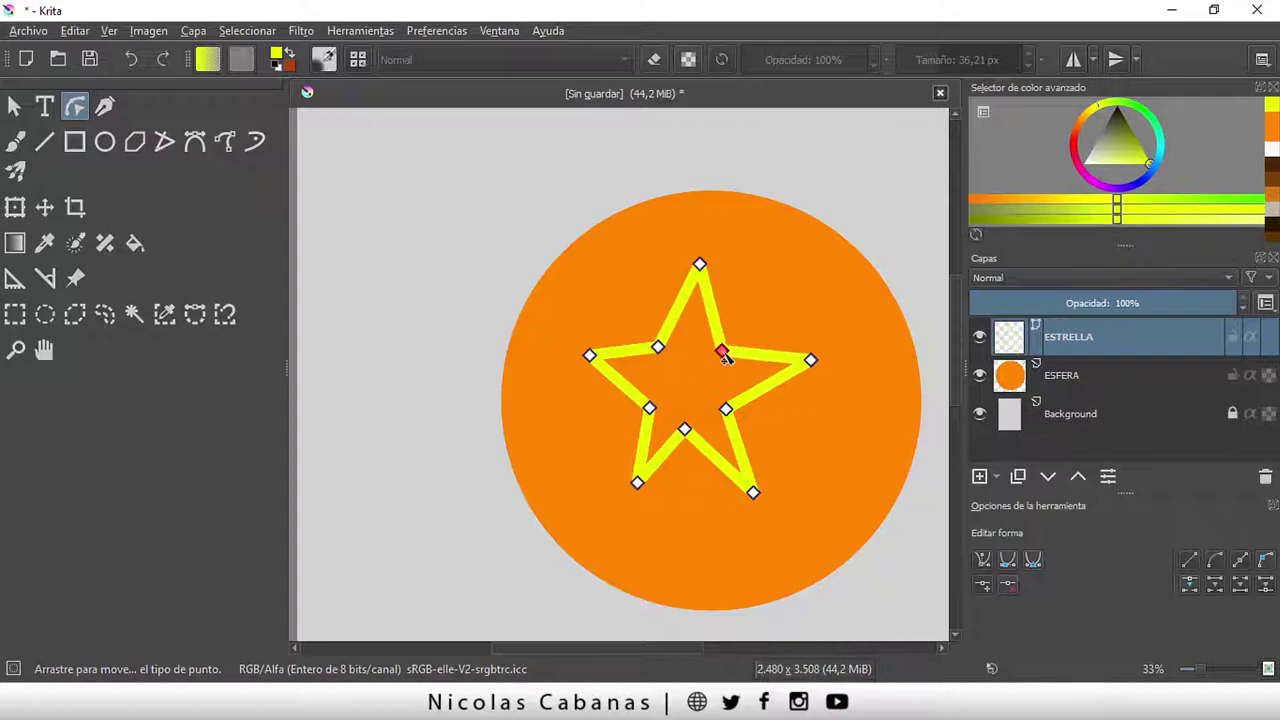
left_click_drag(660, 350, 663, 359)
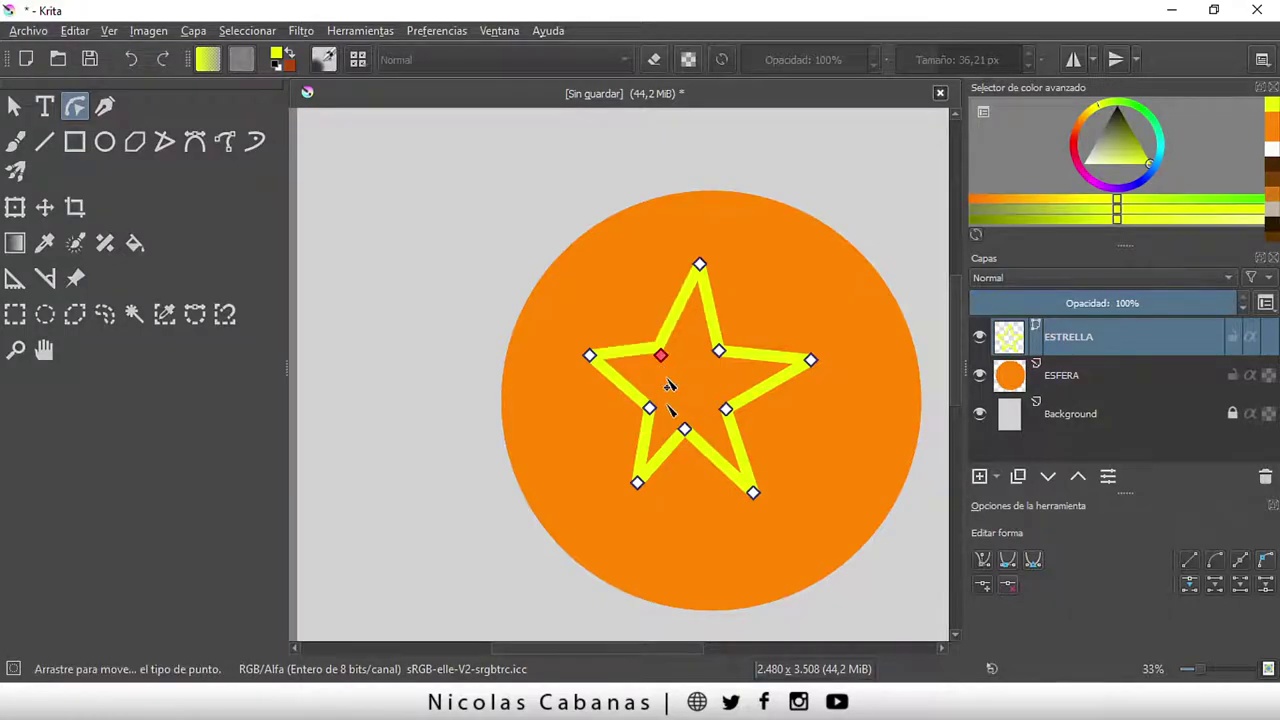
mouse_move(663, 358)
left_mouse_down()
mouse_move(670, 339)
mouse_move(652, 342)
left_mouse_up()
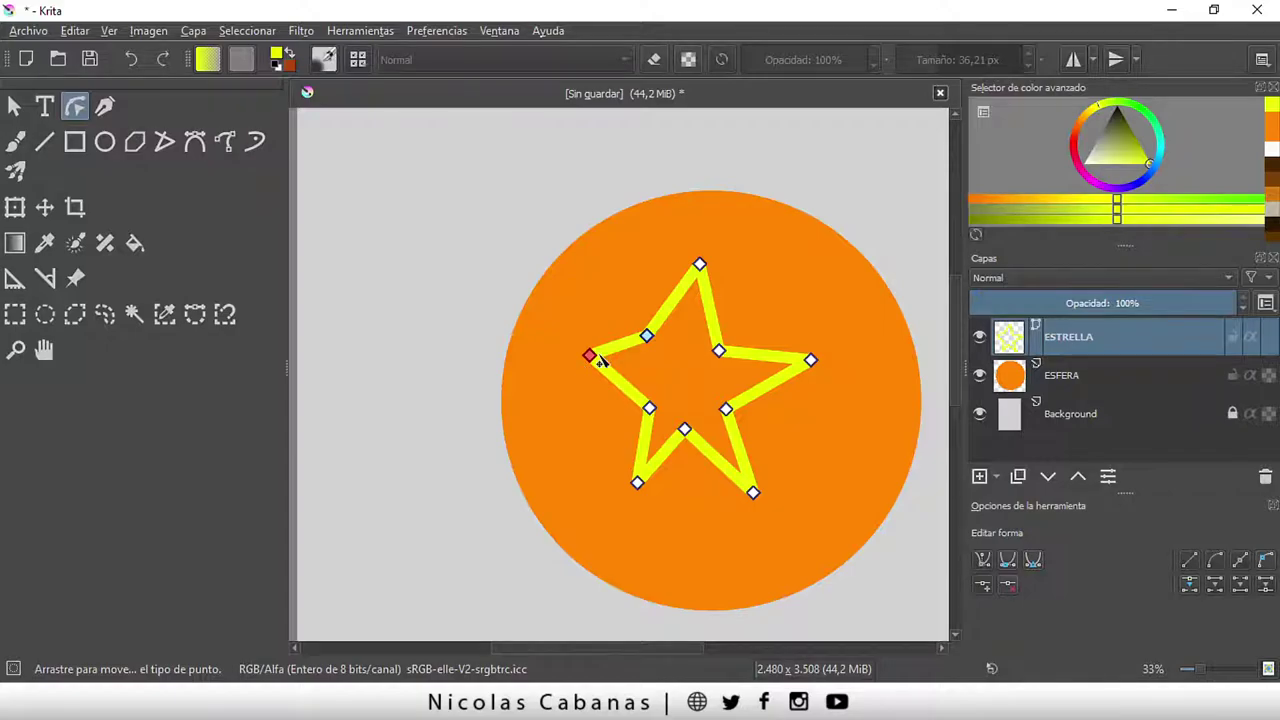
left_click_drag(588, 358, 550, 362)
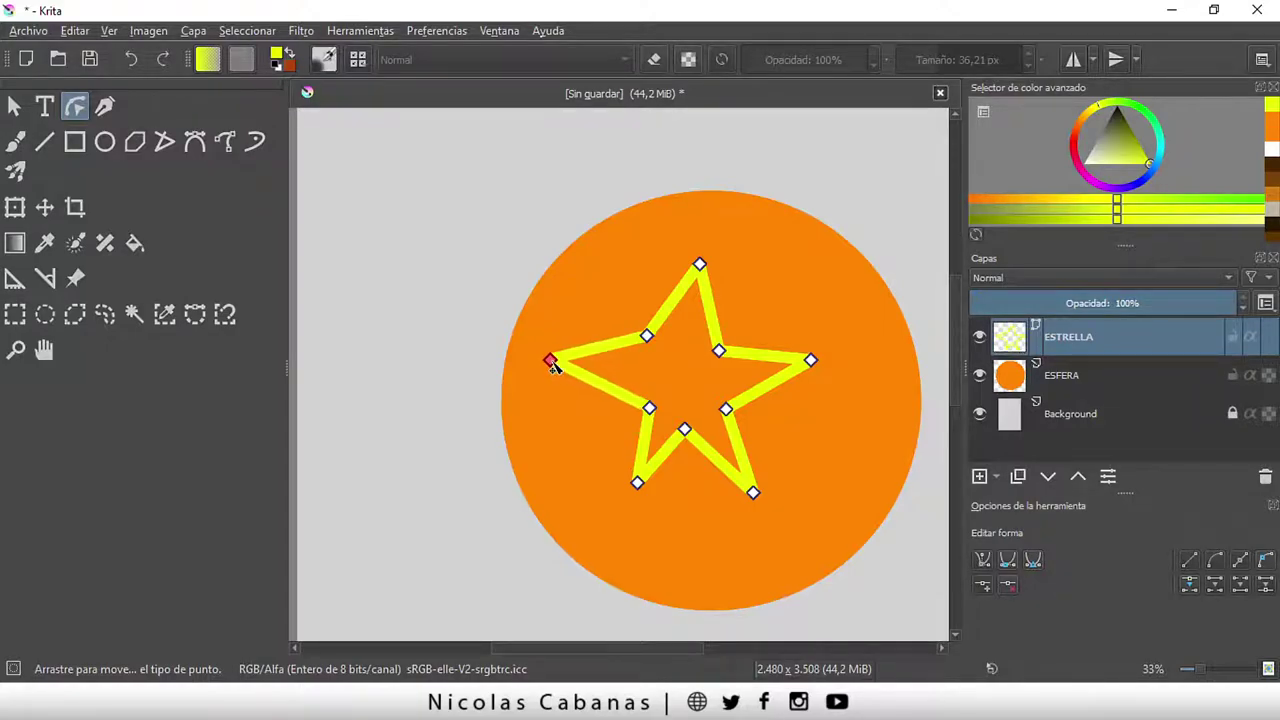
left_click_drag(649, 409, 641, 386)
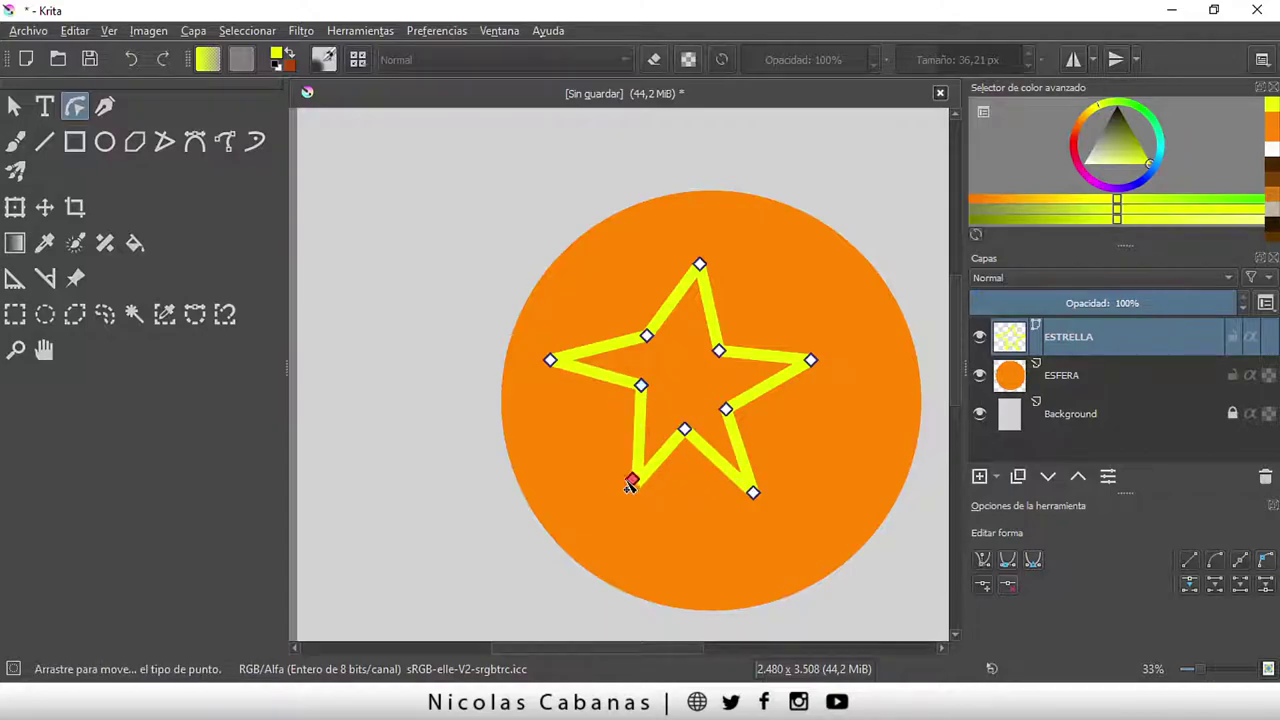
Move the bottom tips and the lower and upper-left inner corners, and shift the top tip
left_click_drag(635, 483, 598, 494)
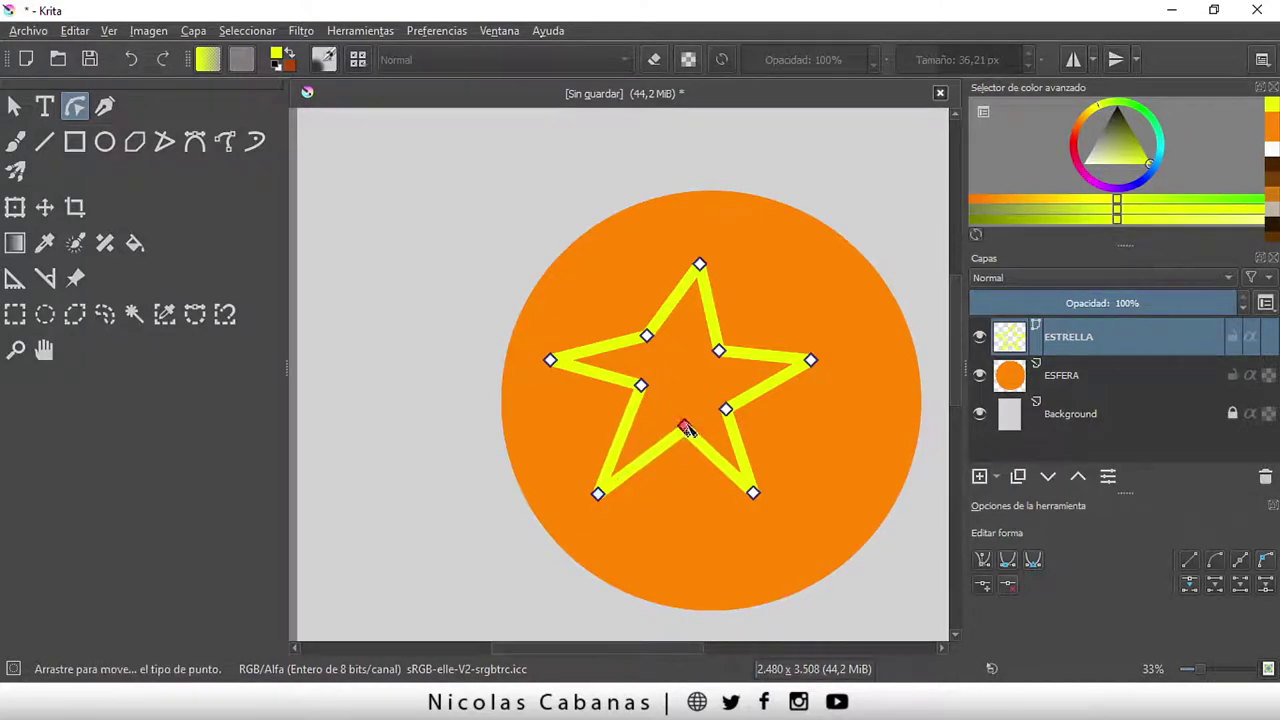
left_click_drag(684, 430, 670, 409)
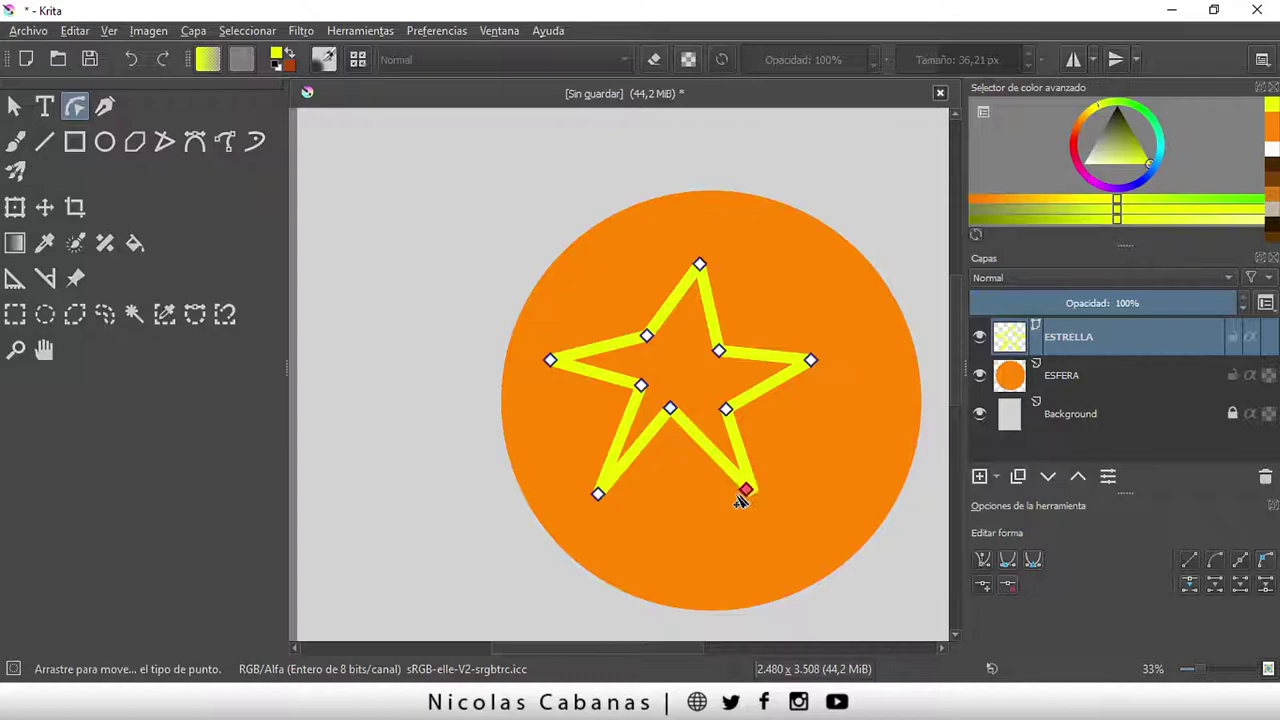
left_click_drag(752, 493, 728, 508)
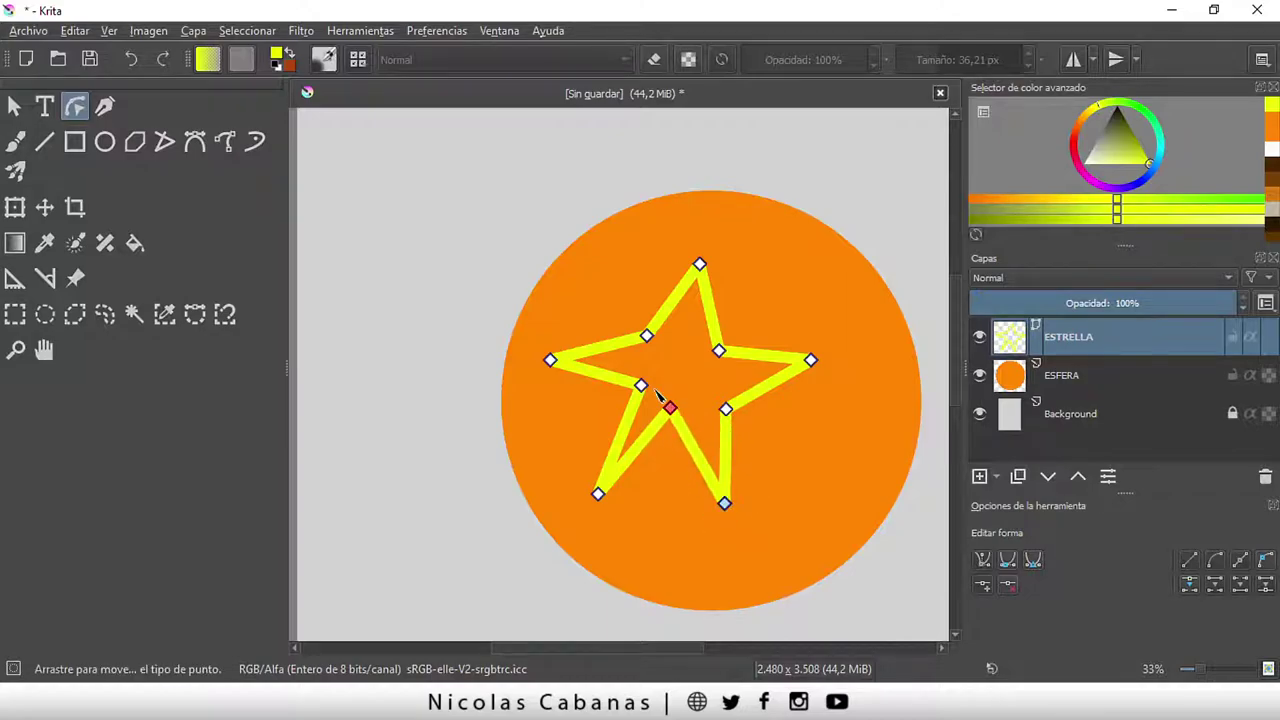
left_click_drag(641, 386, 620, 400)
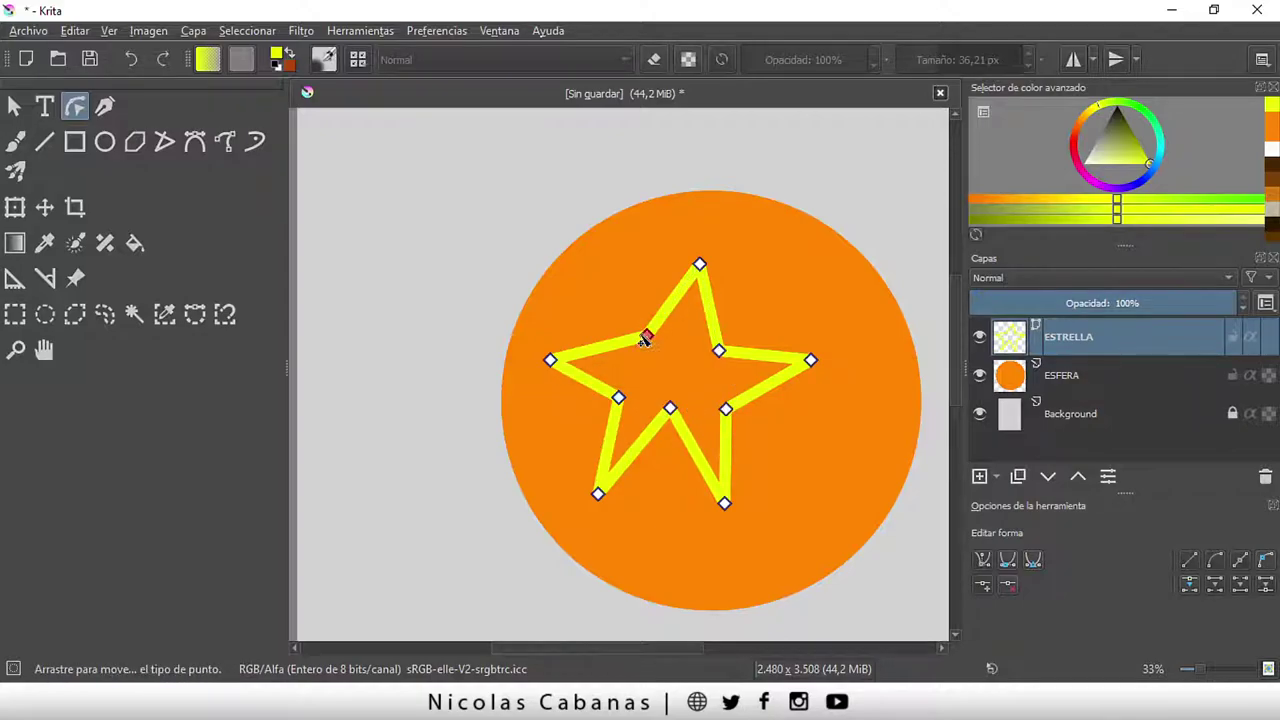
left_click_drag(647, 337, 630, 339)
left_click_drag(699, 265, 685, 260)
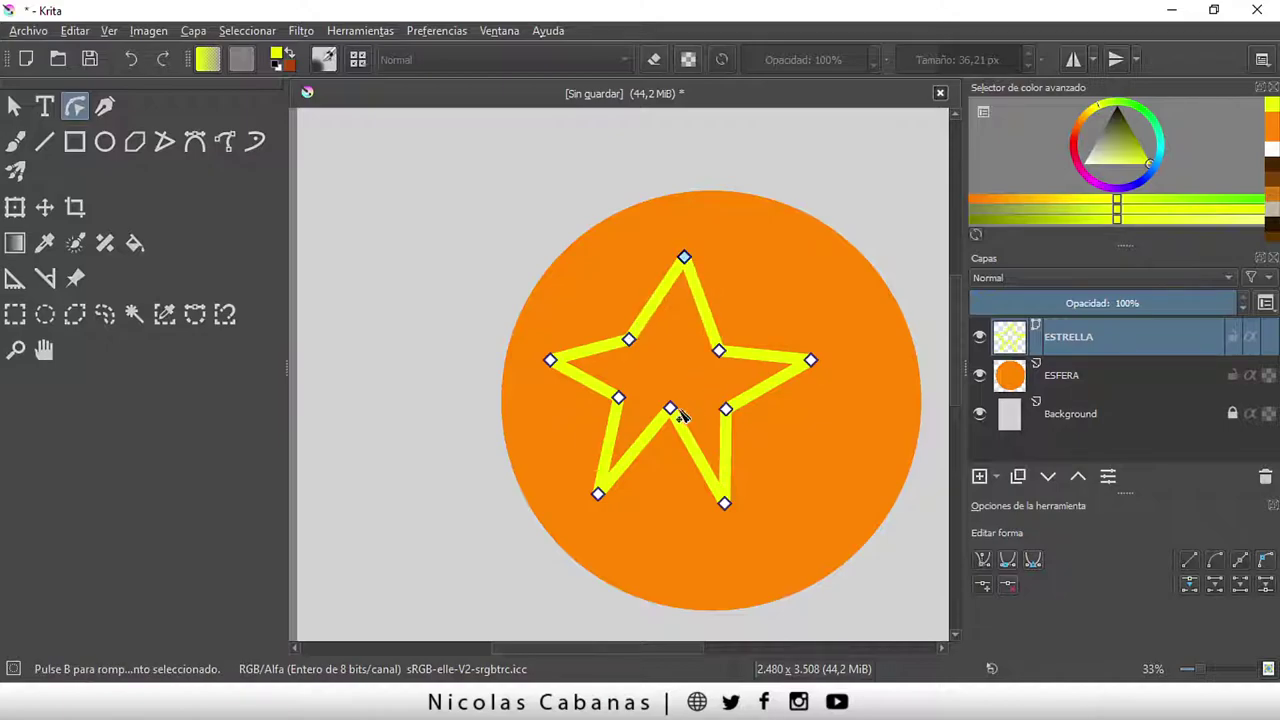
left_click_drag(674, 414, 672, 428)
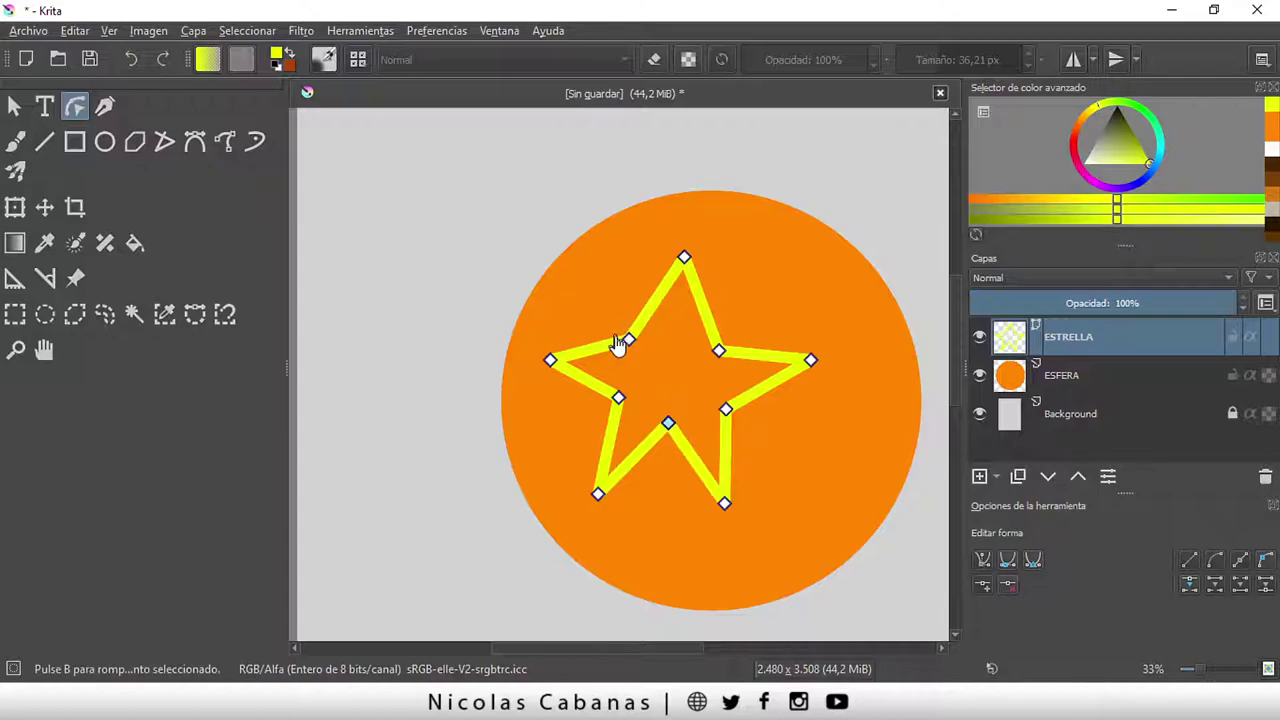
Refine the left and bottom-left tips and upper inner corners, then nudge the top tip right
left_click_drag(550, 359, 553, 350)
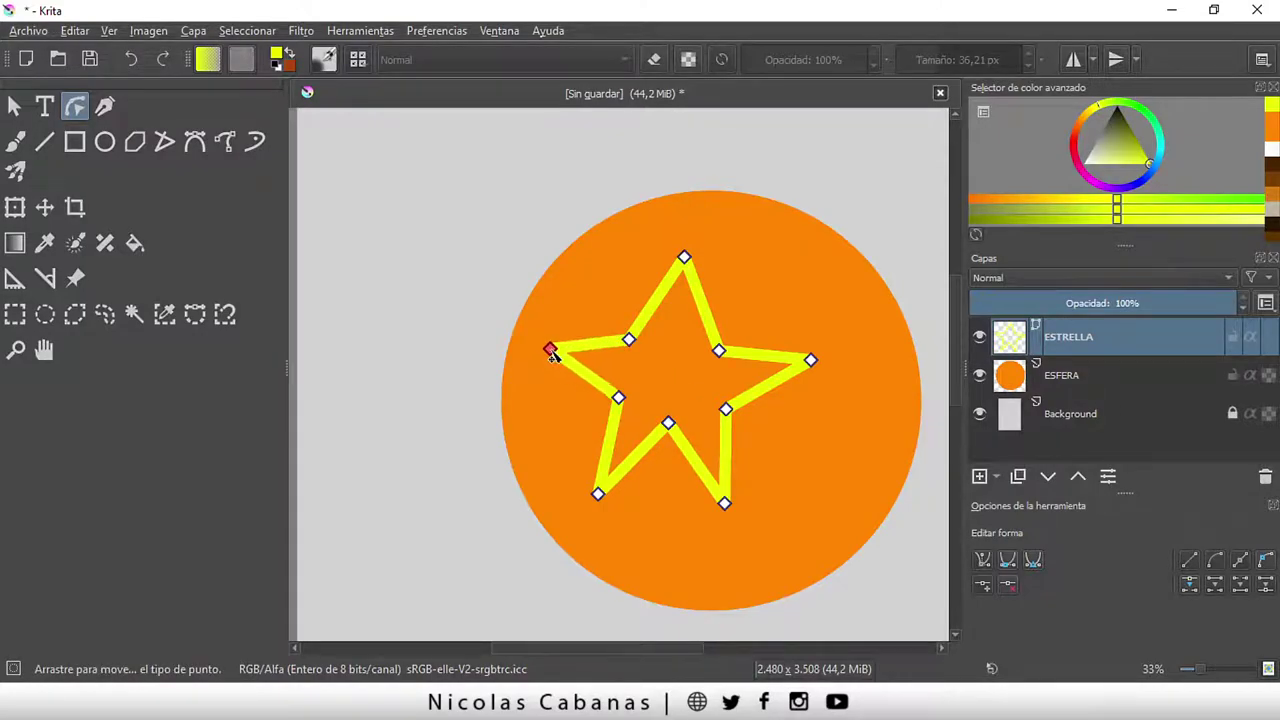
mouse_move(633, 344)
left_mouse_down()
mouse_move(720, 344)
mouse_move(629, 343)
left_mouse_up()
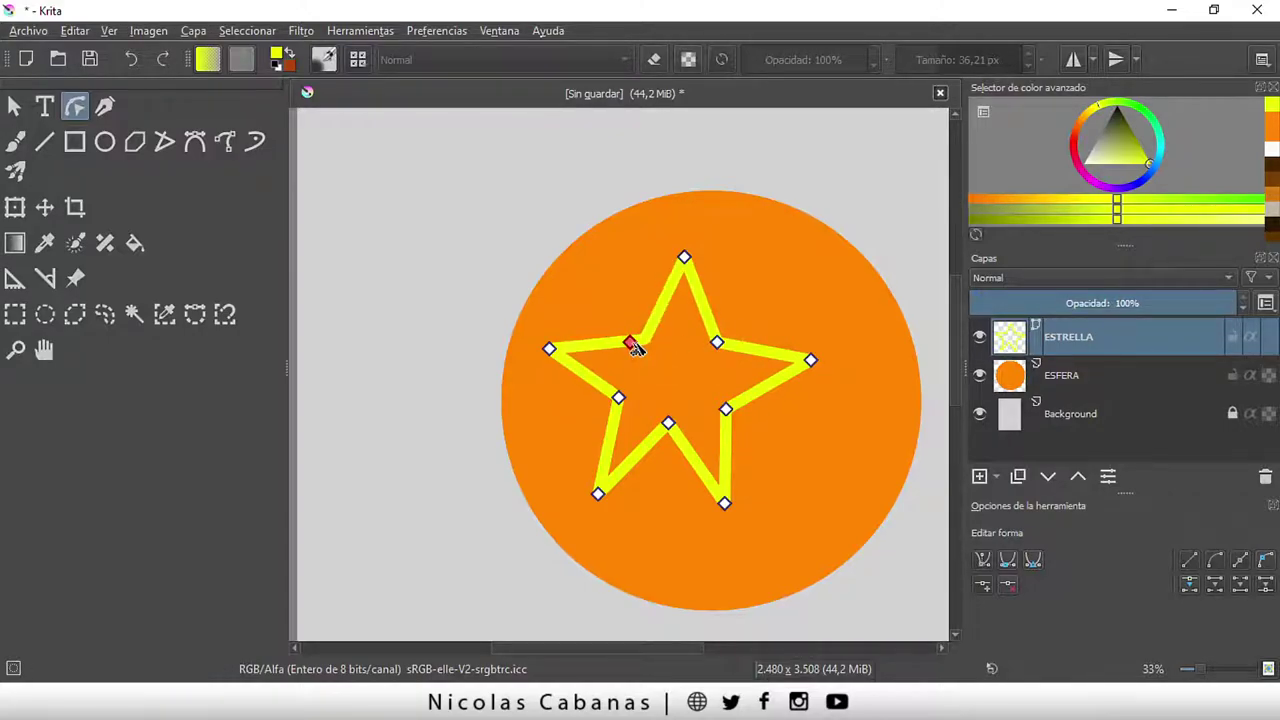
left_click_drag(718, 343, 704, 337)
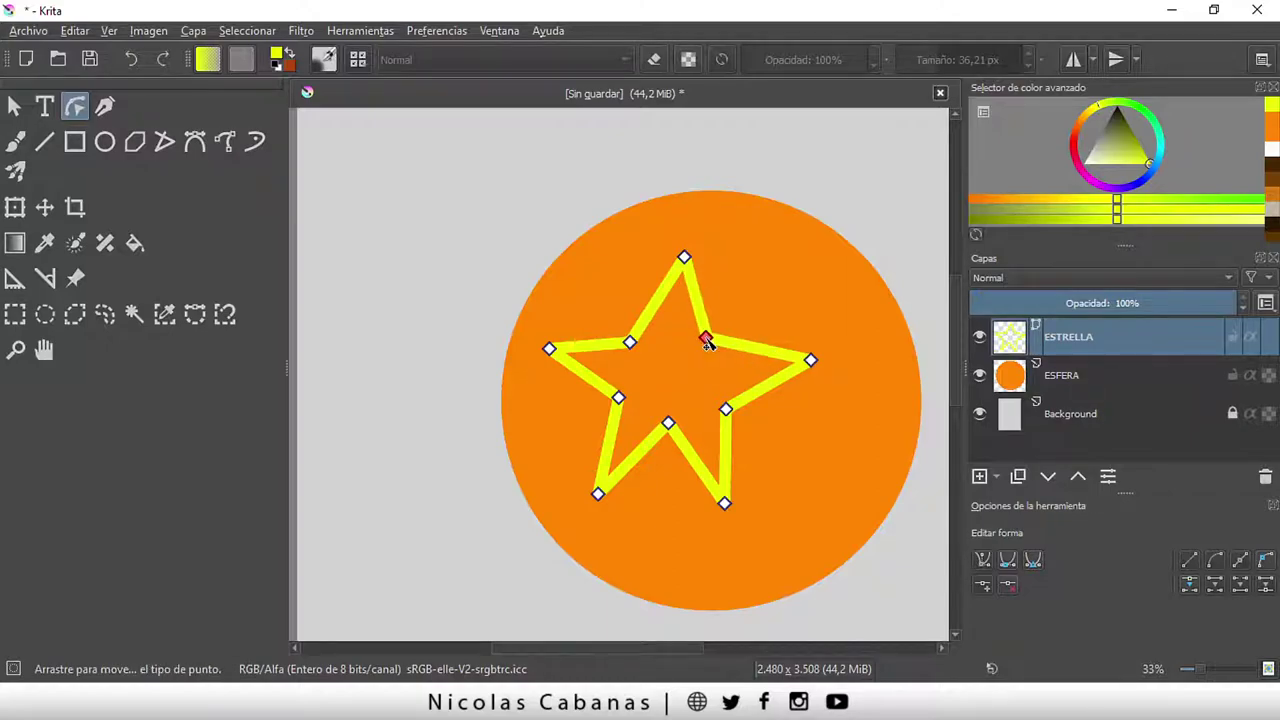
left_click_drag(549, 350, 569, 360)
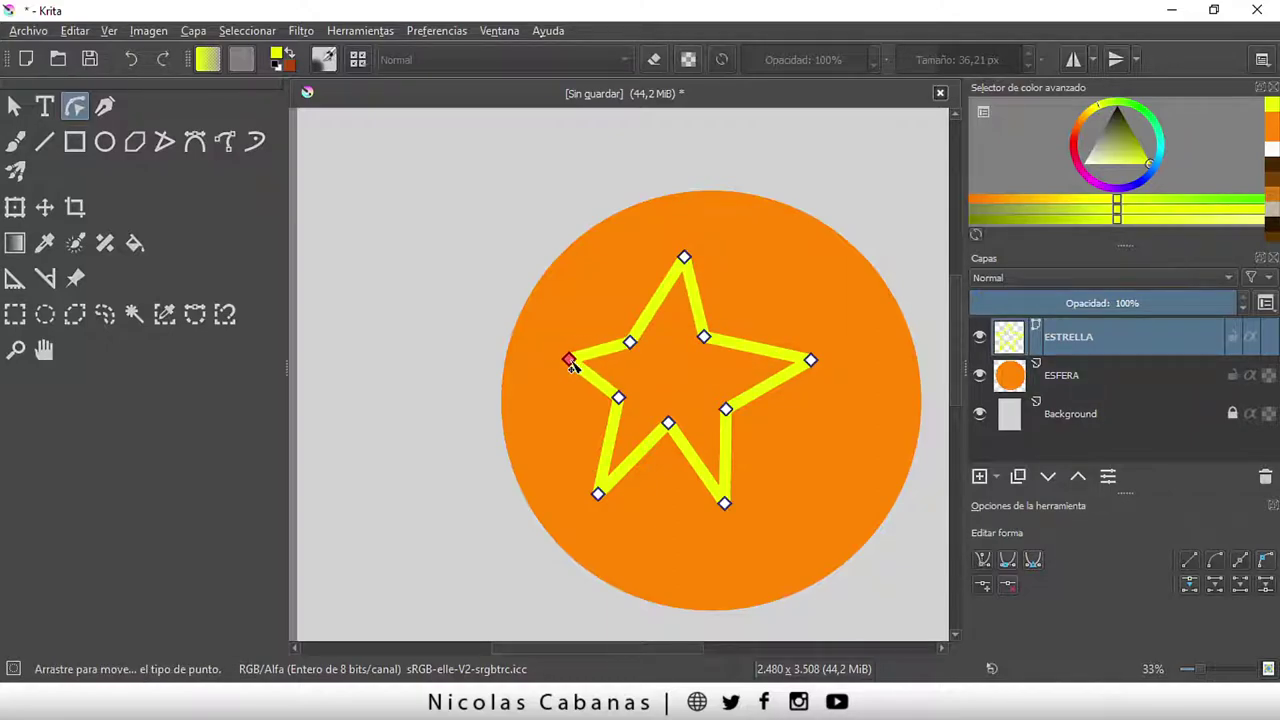
left_click(597, 494)
left_click_drag(600, 497, 613, 482)
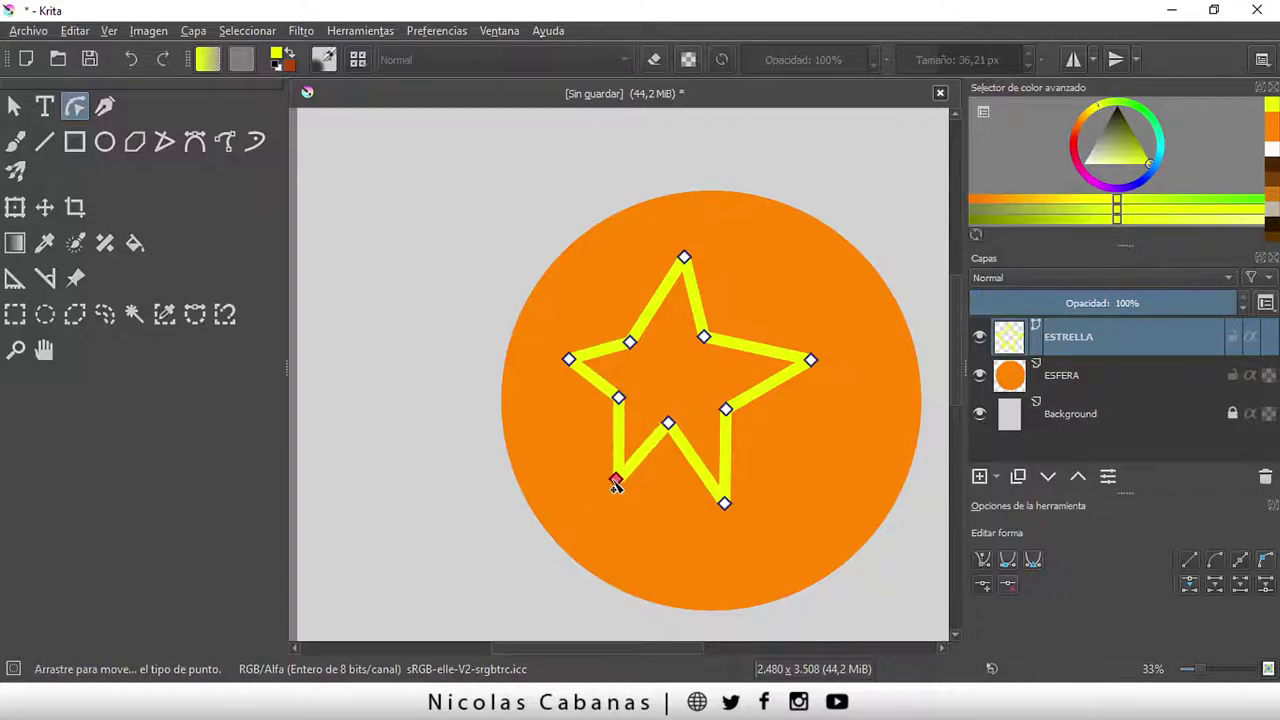
left_click_drag(631, 345, 643, 346)
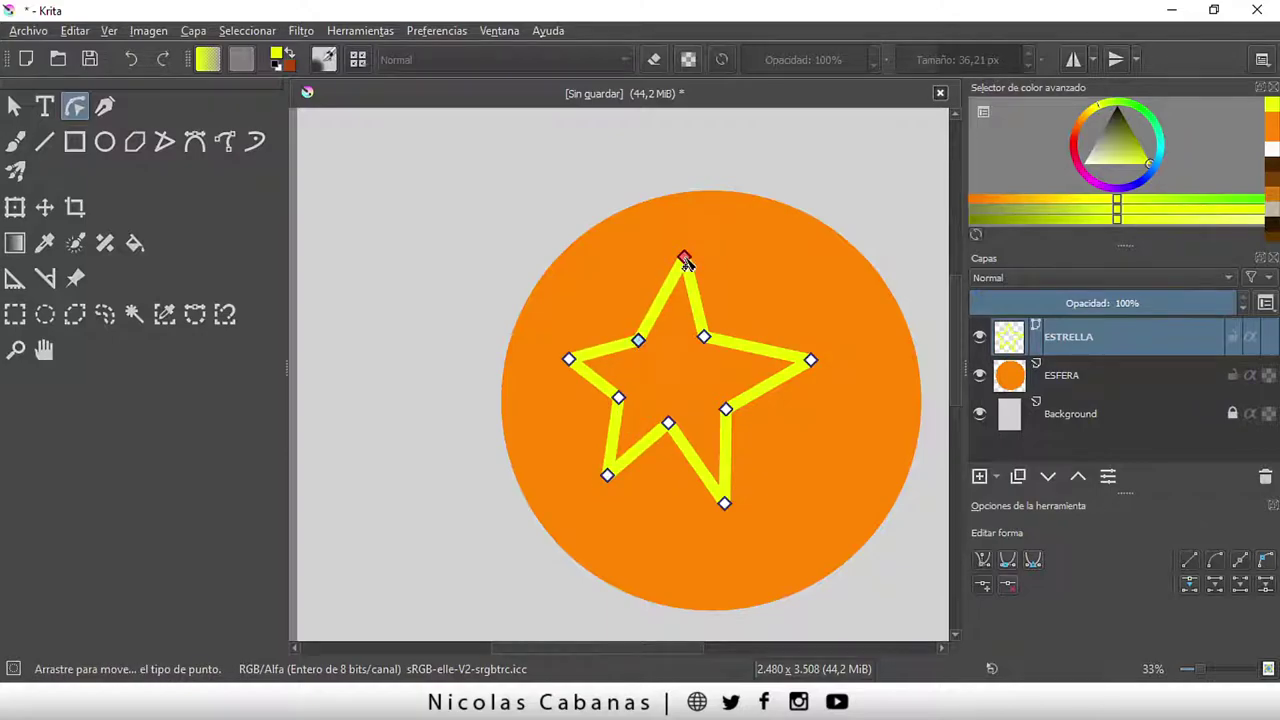
mouse_move(689, 261)
left_mouse_down()
mouse_move(710, 249)
mouse_move(698, 260)
mouse_move(711, 260)
left_mouse_up()
Nudge the top tip, then select the whole star to display its solid yellow stroke settings
left_click(651, 371)
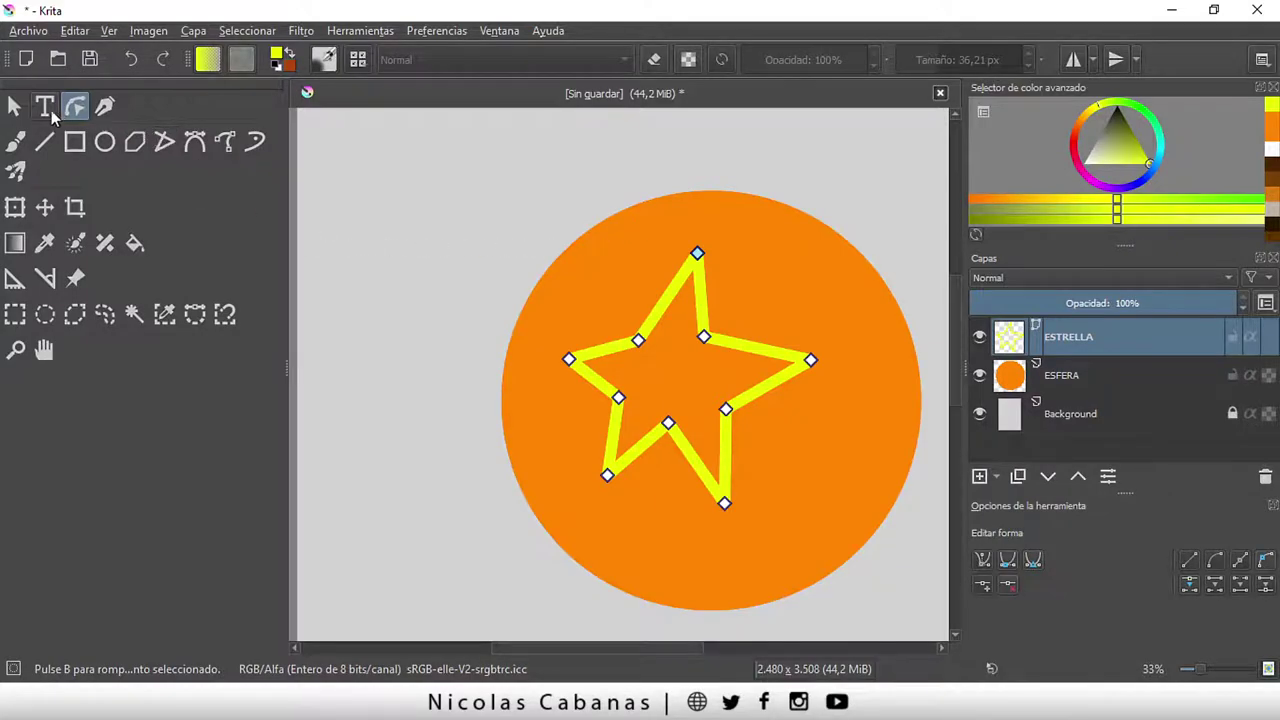
left_click(19, 112)
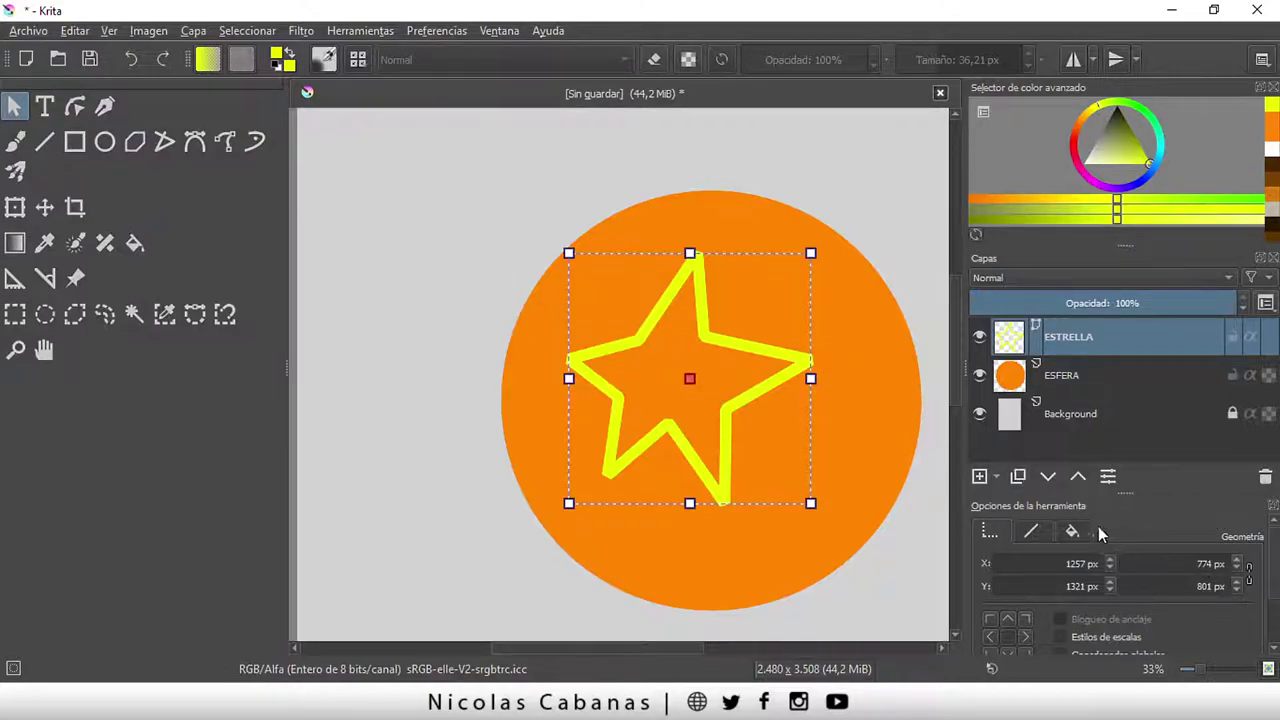
left_click(1031, 531)
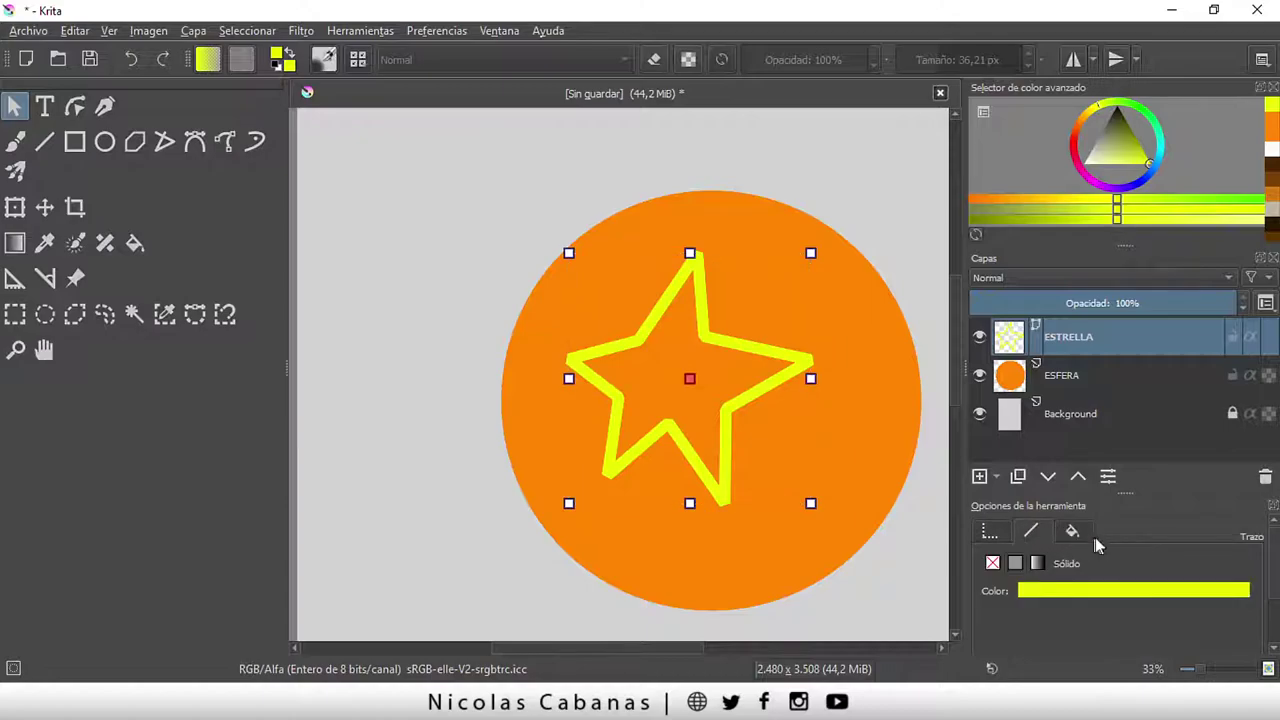
Set the star outline's stroke width to 15 px
left_click_drag(1273, 552, 1277, 595)
left_click(1154, 600)
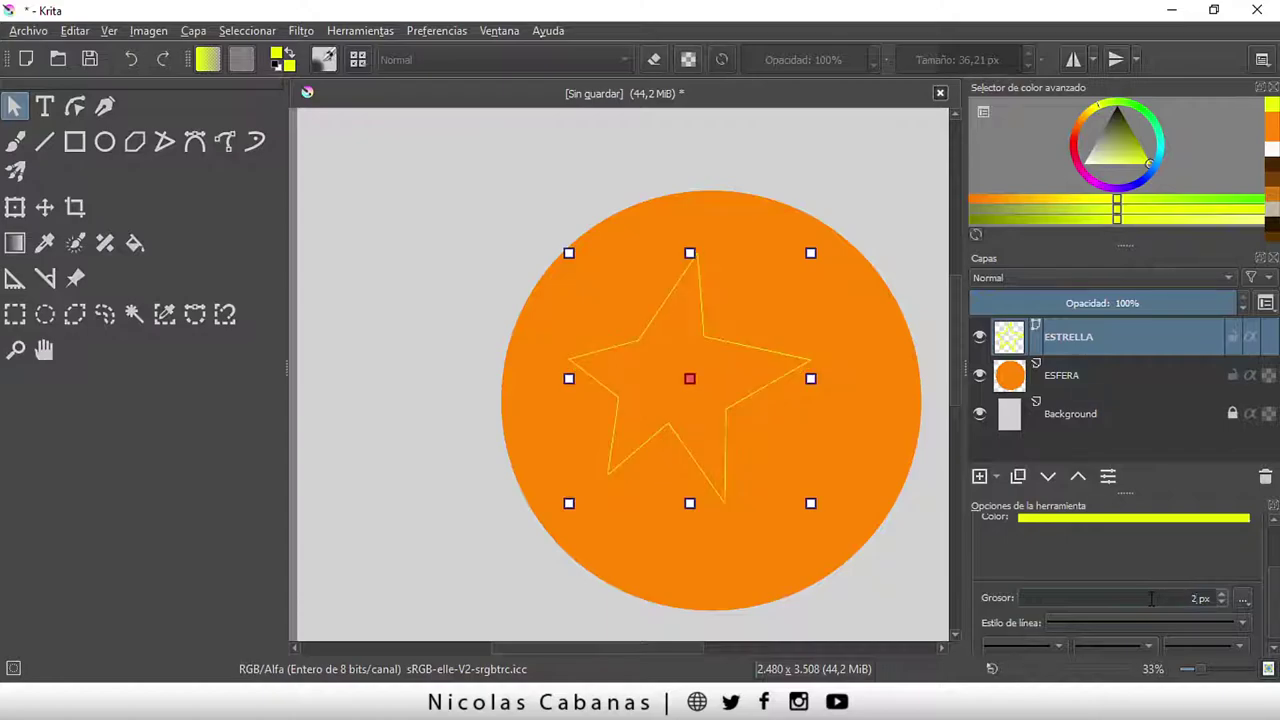
type("0")
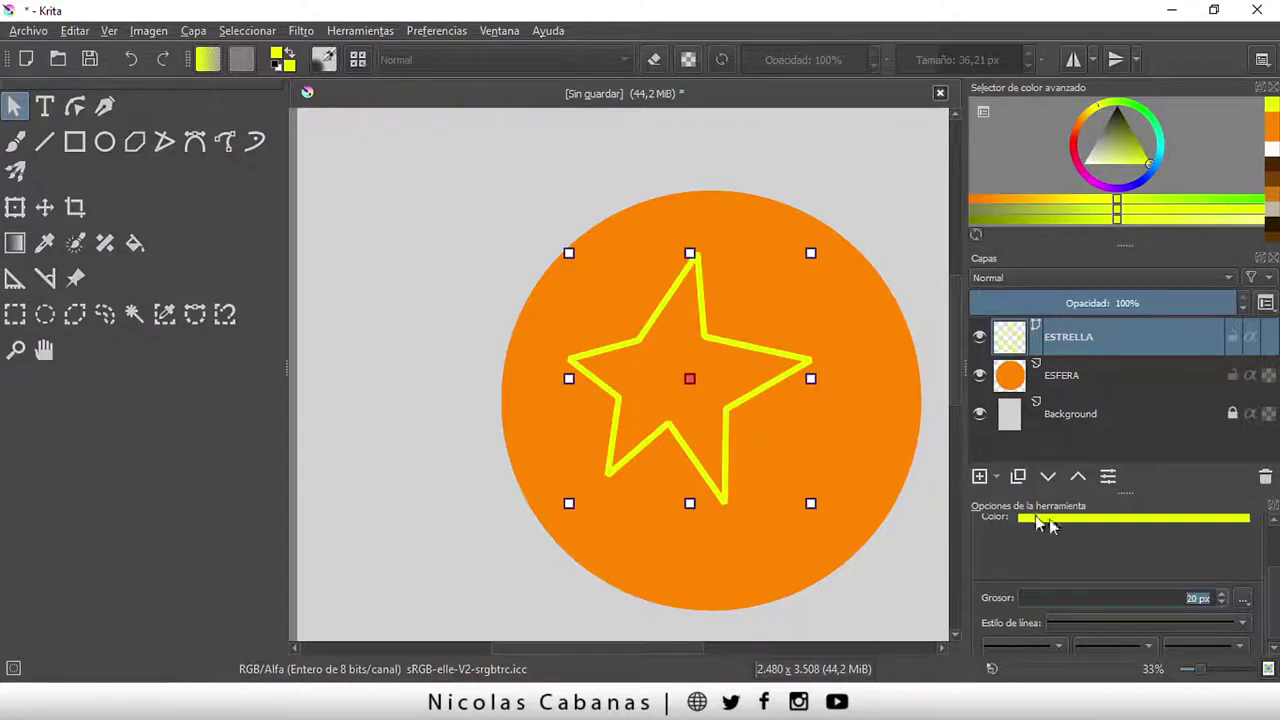
left_click(1193, 597)
key("BackSpace")
key("BackSpace")
type("15")
key("Return")
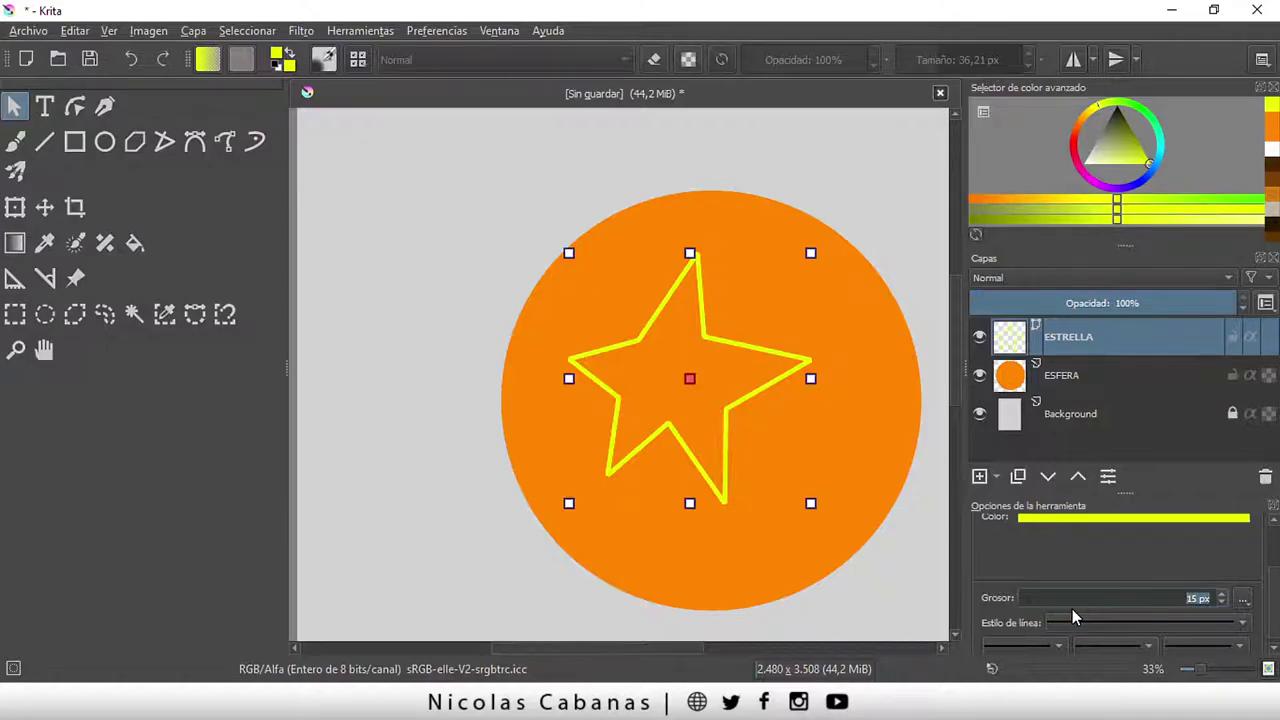
Zoom out from 200% to 100% and scroll left to reveal the star's left side
scroll(760, 360, "up", 1)
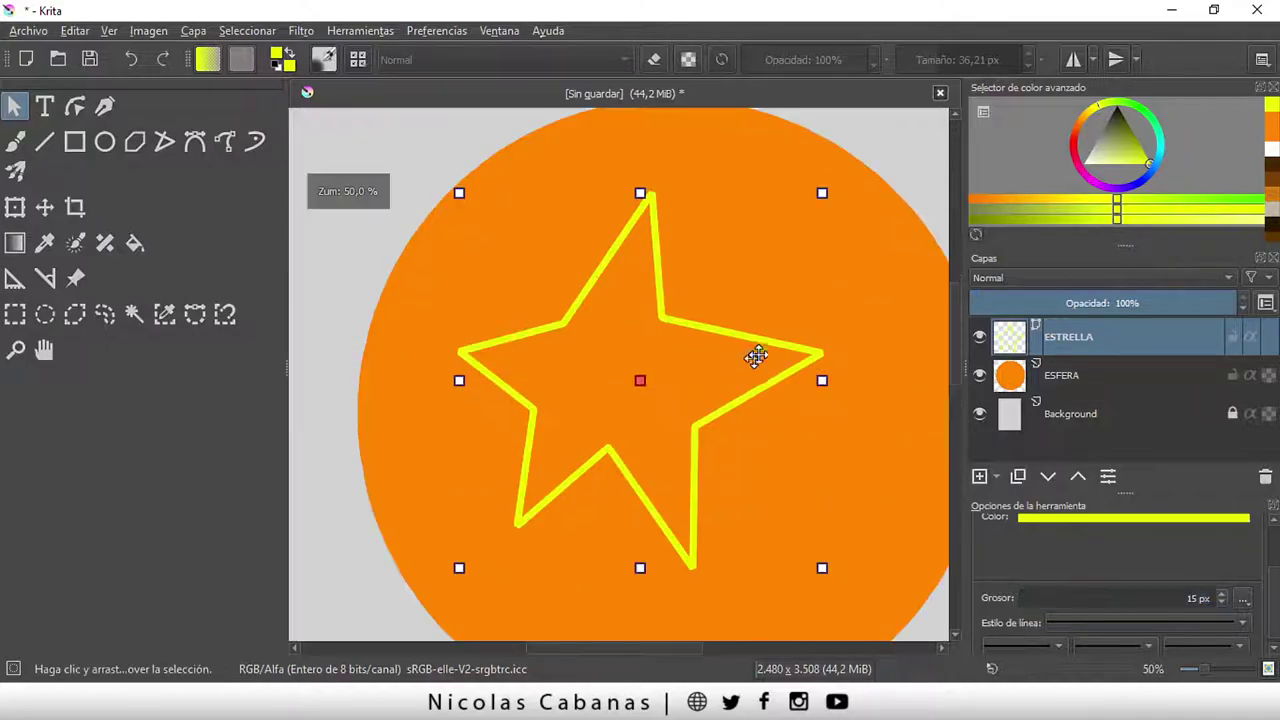
scroll(825, 348, "up", 1)
scroll(825, 348, "up", 1)
scroll(843, 366, "up", 1)
scroll(829, 349, "up", 1)
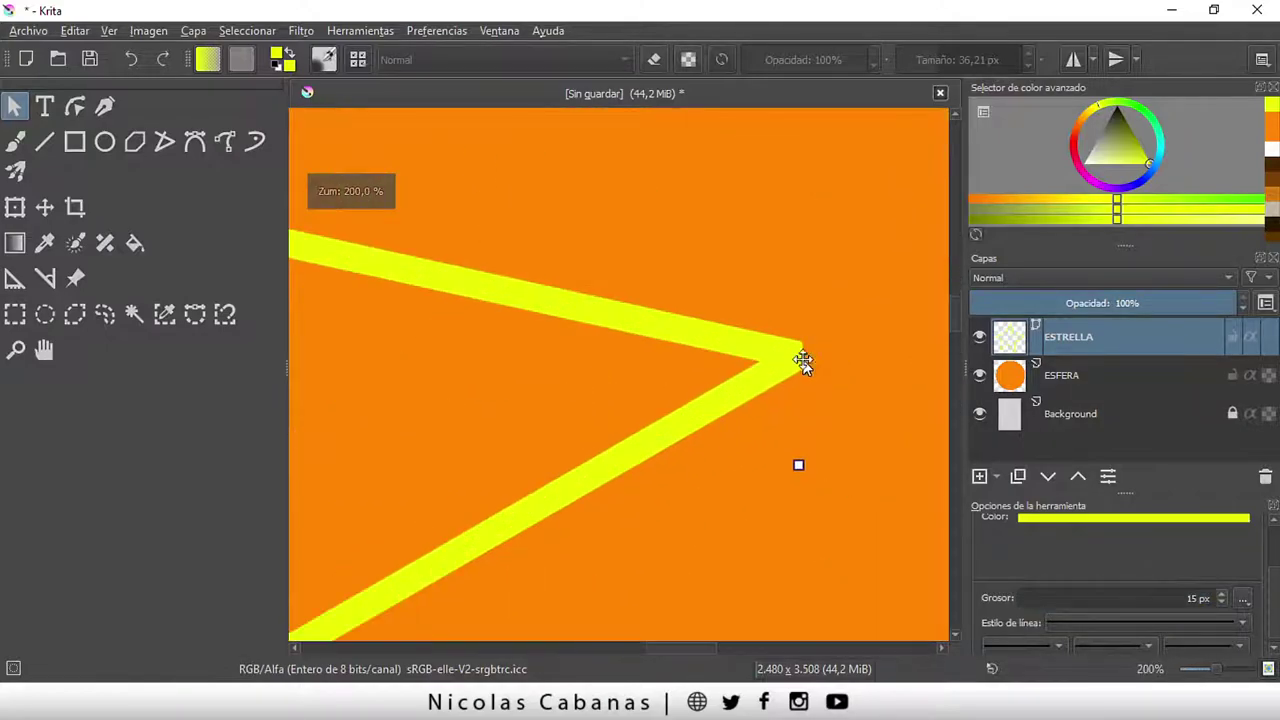
scroll(797, 364, "down", 1)
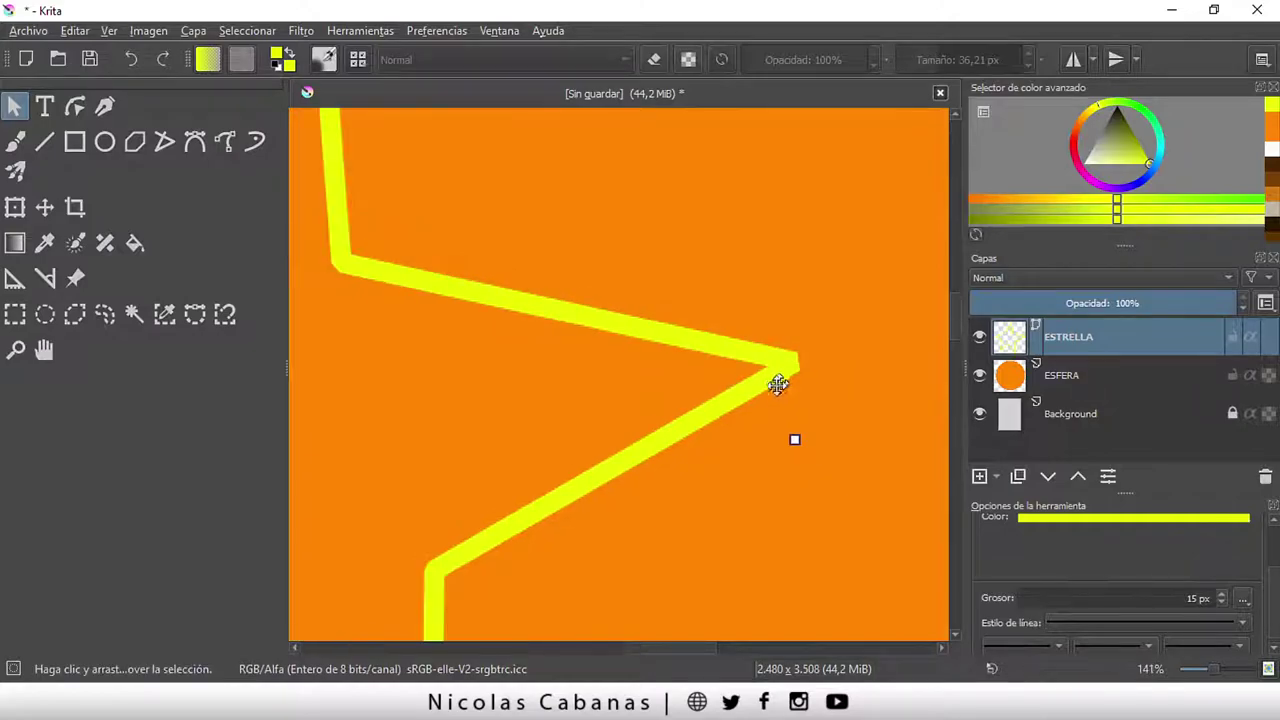
scroll(758, 429, "down", 1)
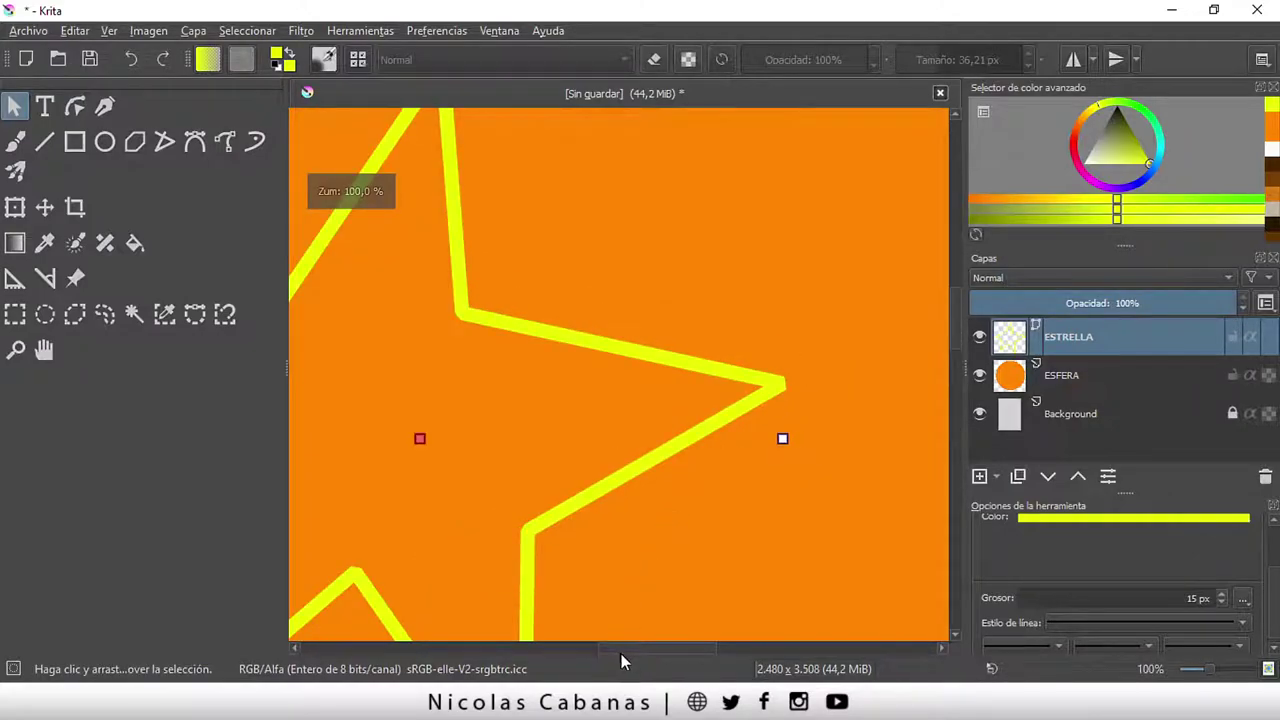
left_click_drag(638, 654, 582, 638)
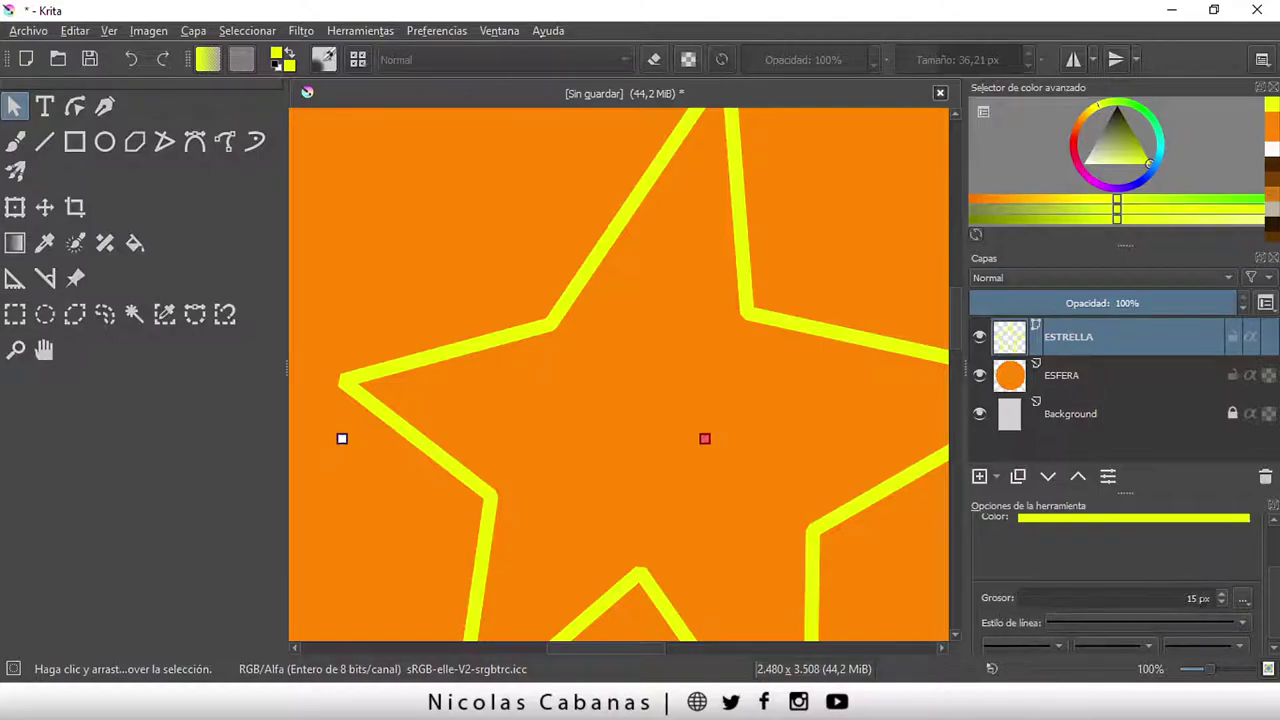
Give the star outline rounded corner joins (Unión redondeada) and zoom out to 50% to view it
left_click(1246, 602)
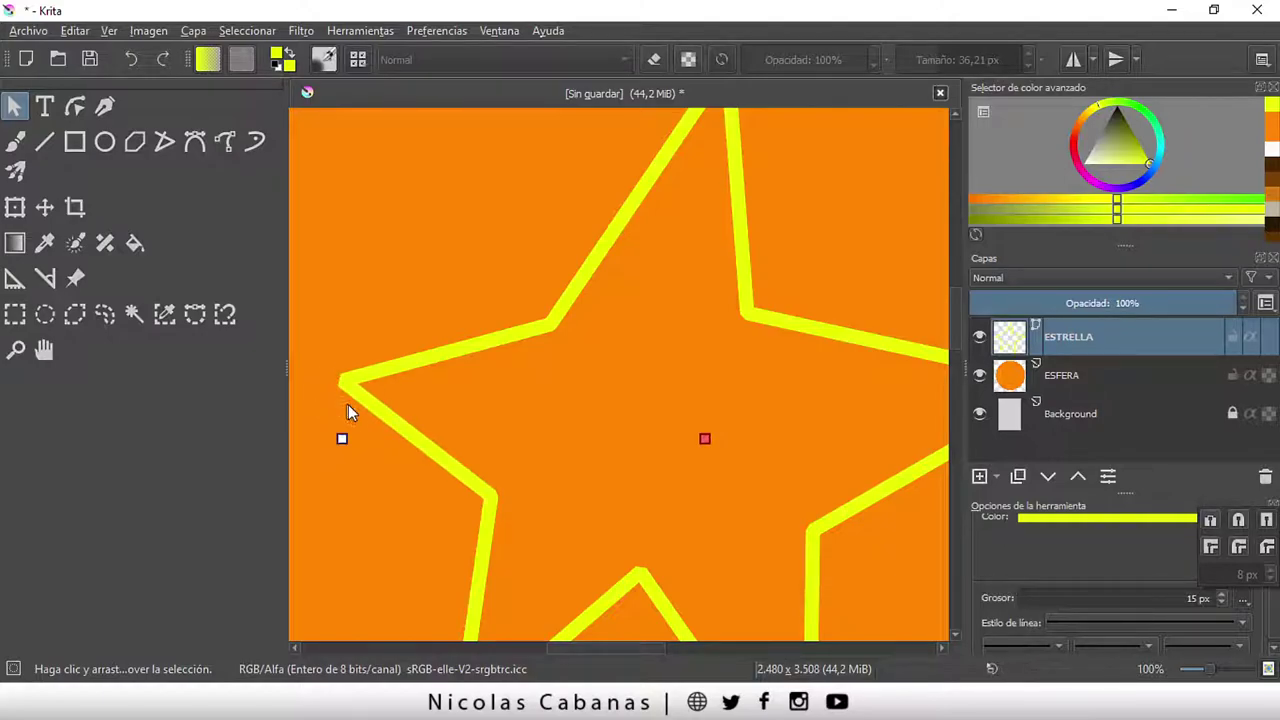
left_click(1239, 548)
left_click_drag(958, 324, 954, 334)
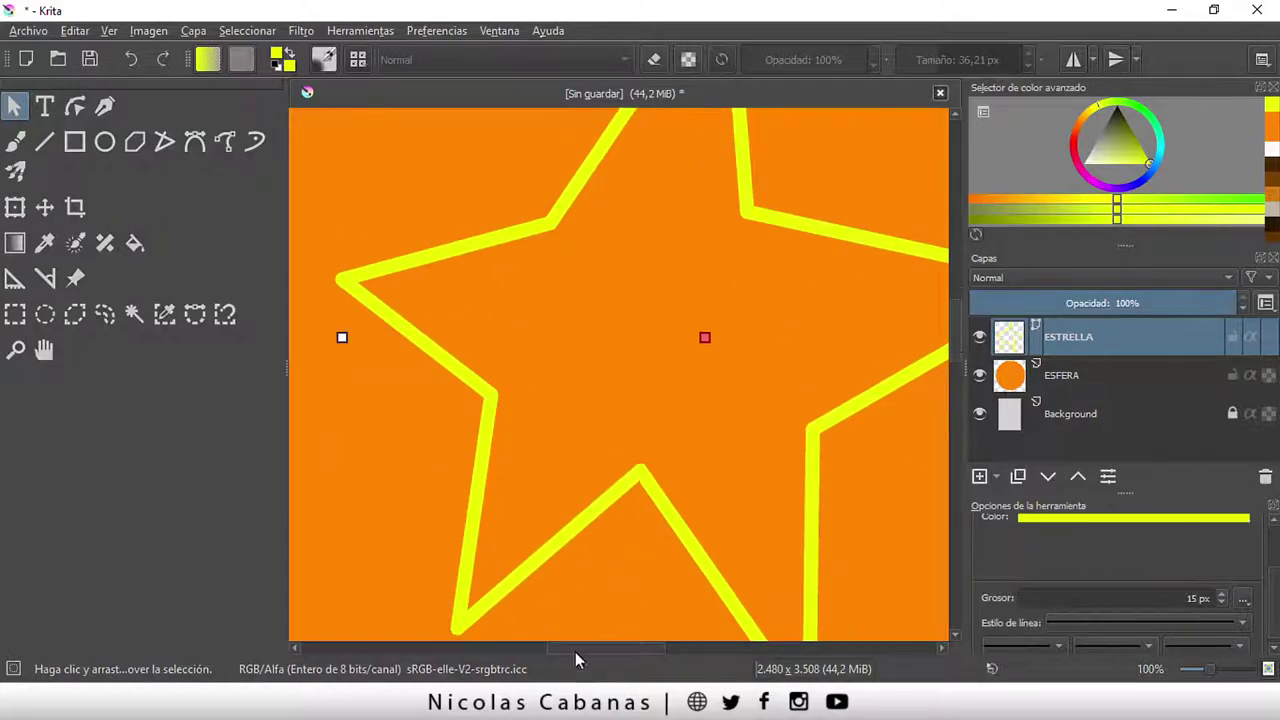
left_click_drag(592, 653, 622, 651)
scroll(608, 600, "down", 1, "ctrl")
scroll(760, 540, "down", 1, "ctrl")
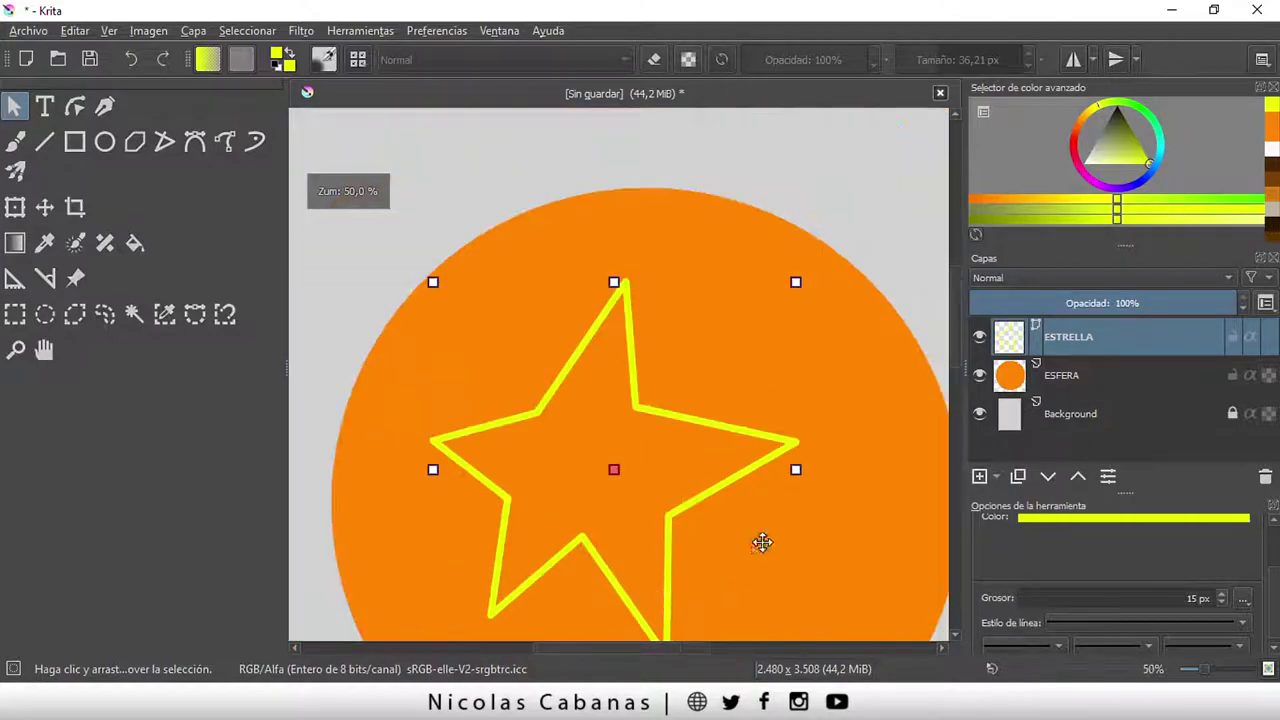
left_click_drag(950, 324, 959, 340)
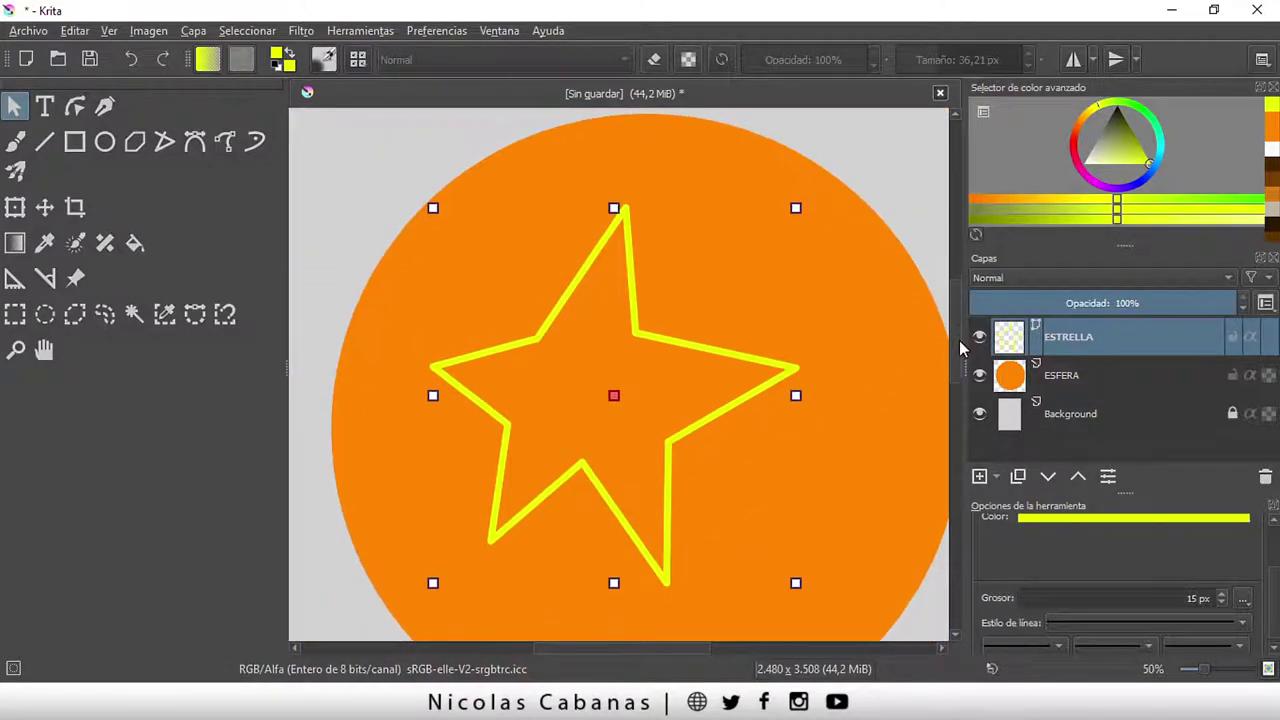
left_click(29, 33)
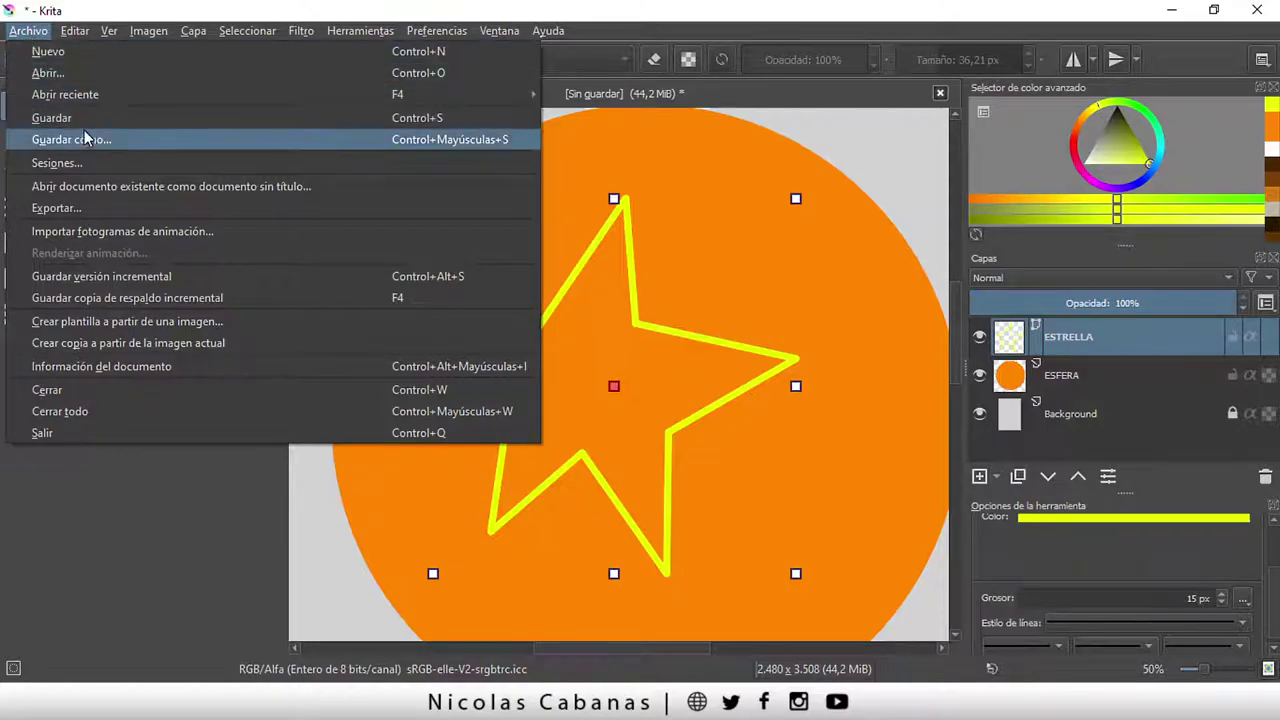
Use Guardar como to store the drawing as 'ejercicio esfera' in 02 - Dibujo Digital - Contenidos
left_click(141, 140)
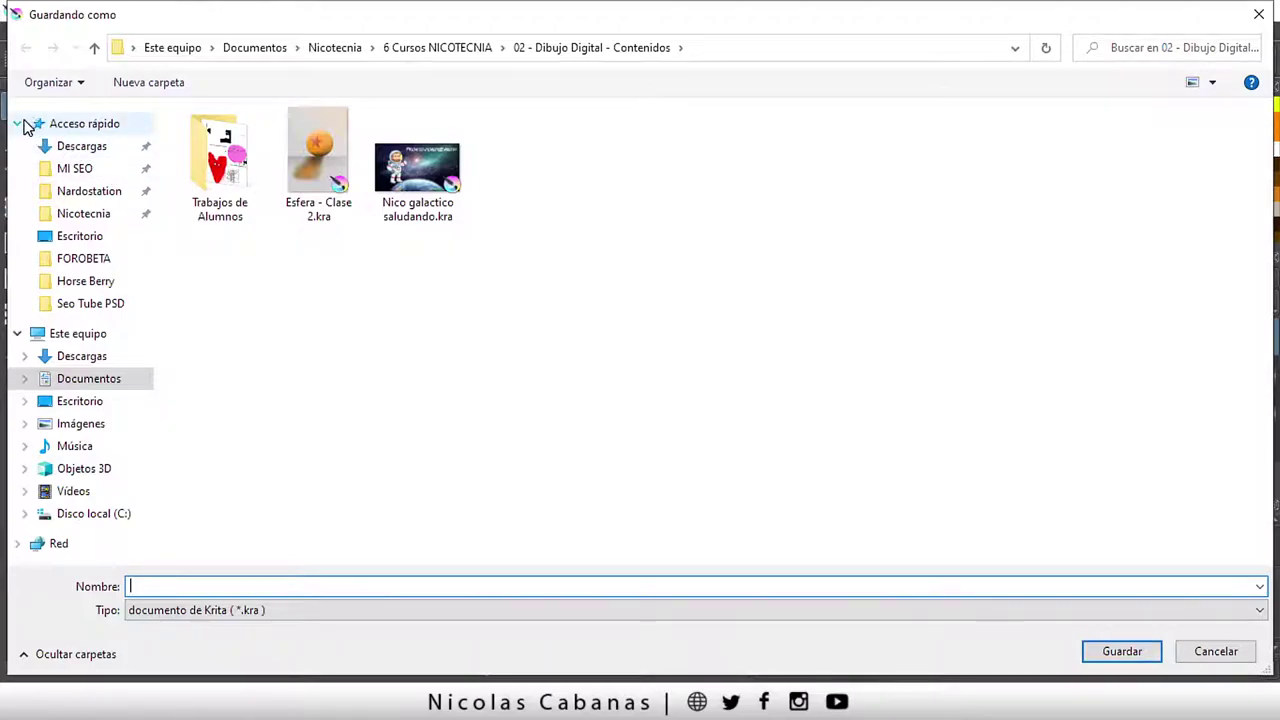
left_click(20, 124)
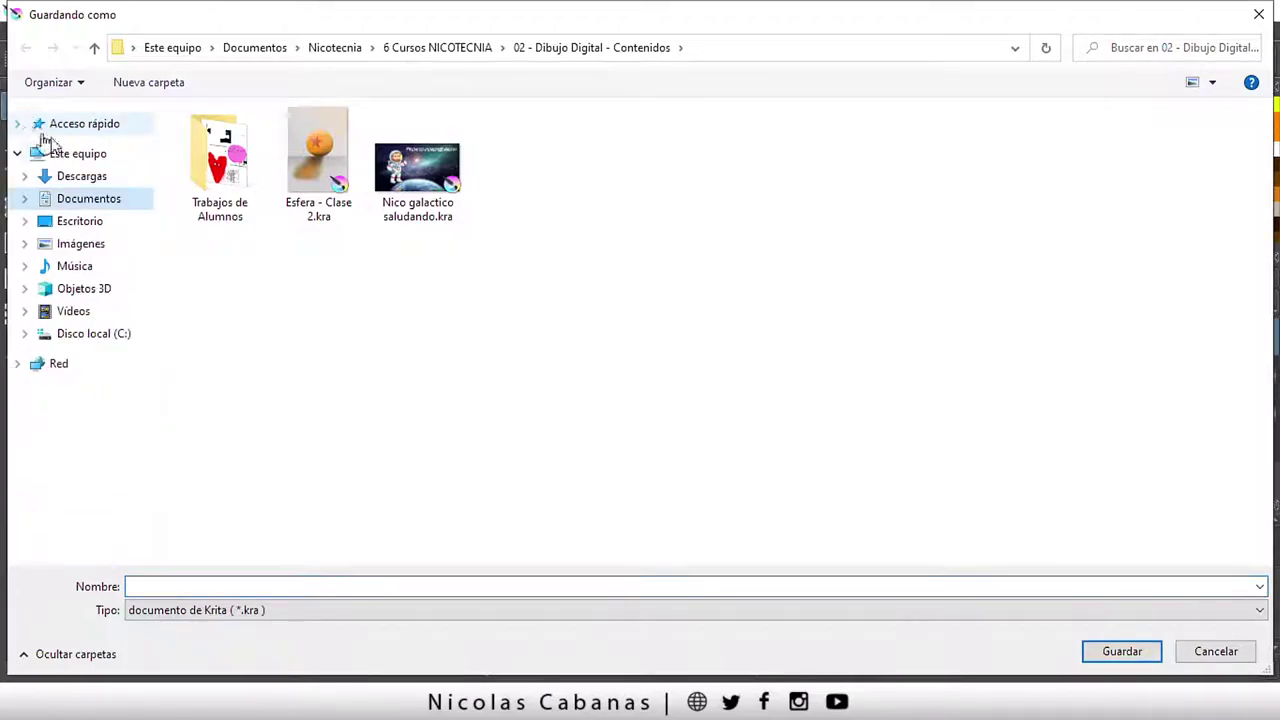
left_click(245, 588)
type("ejerc")
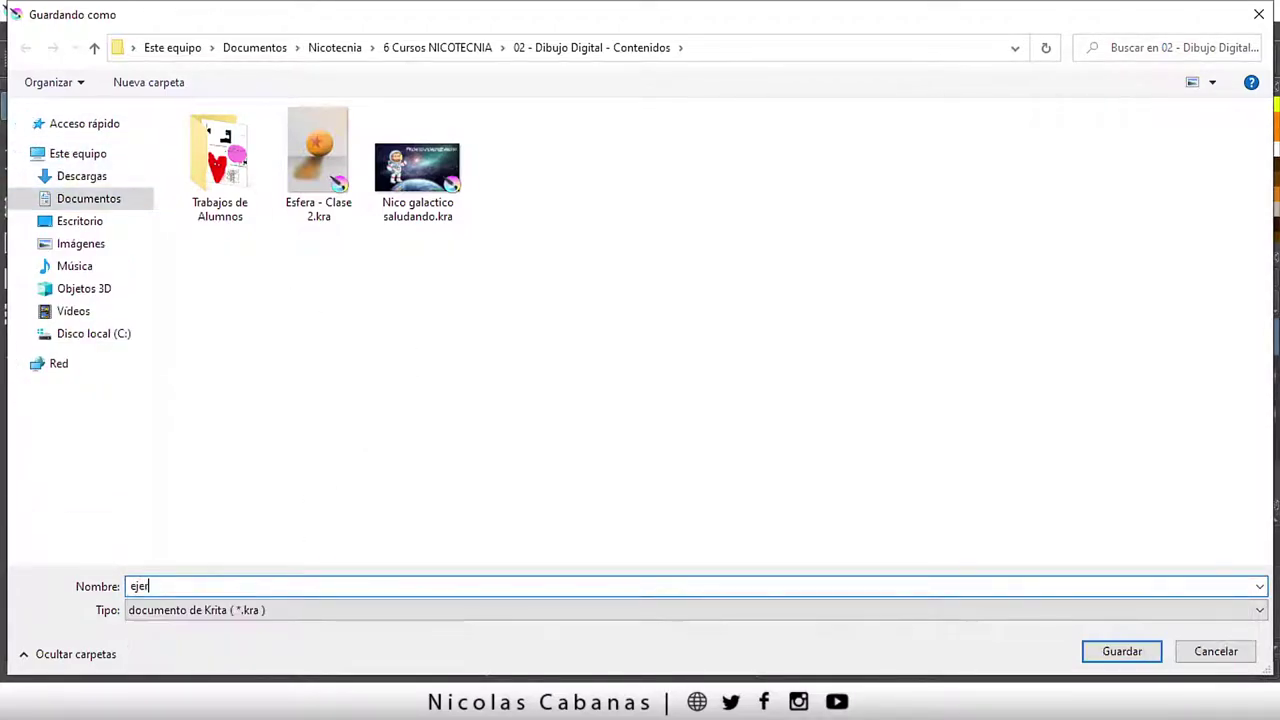
type("icio esfera")
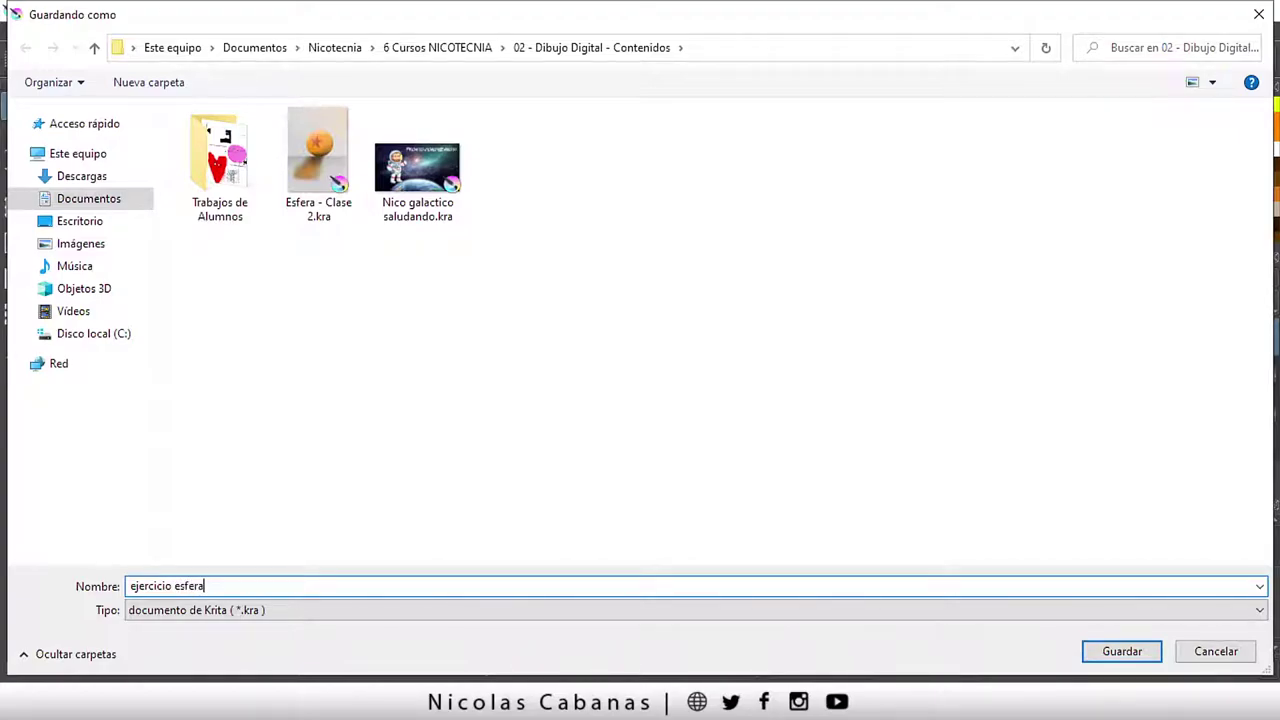
left_click(1135, 652)
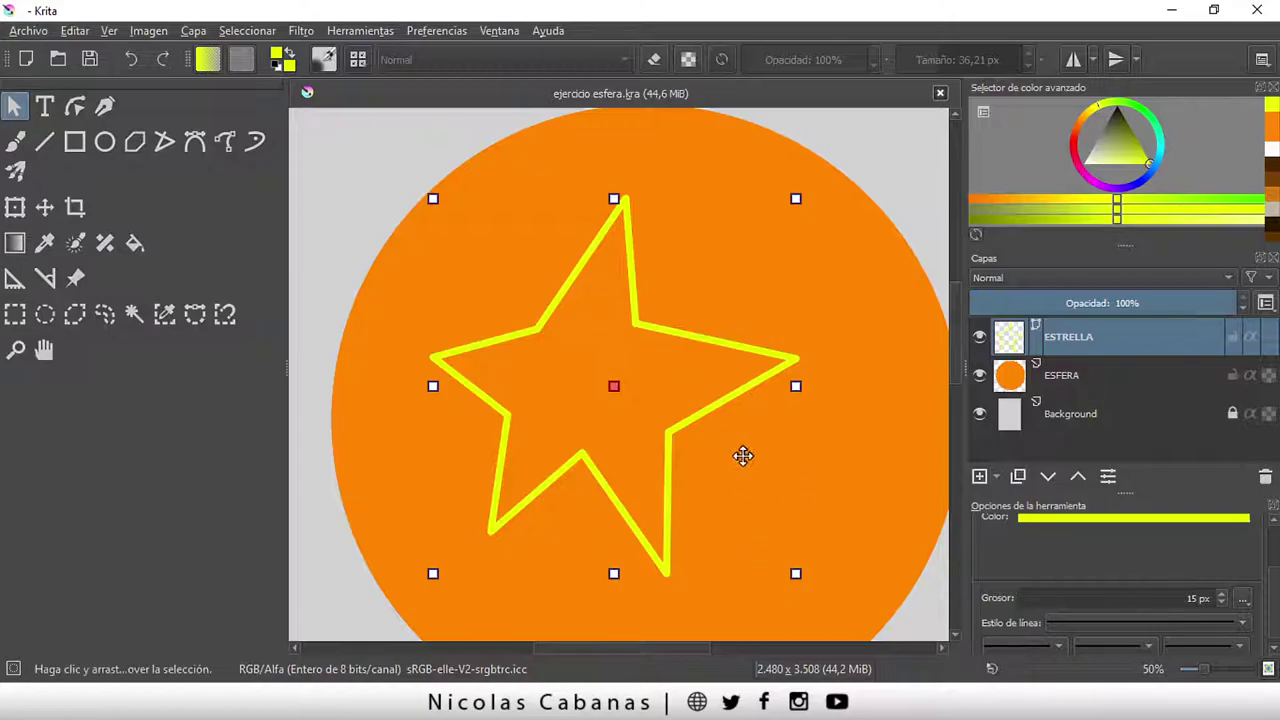
Zoom out to 25% to show the whole page with the star on the sphere
scroll(752, 475, "down", 2, "ctrl")
left_click_drag(625, 647, 700, 648)
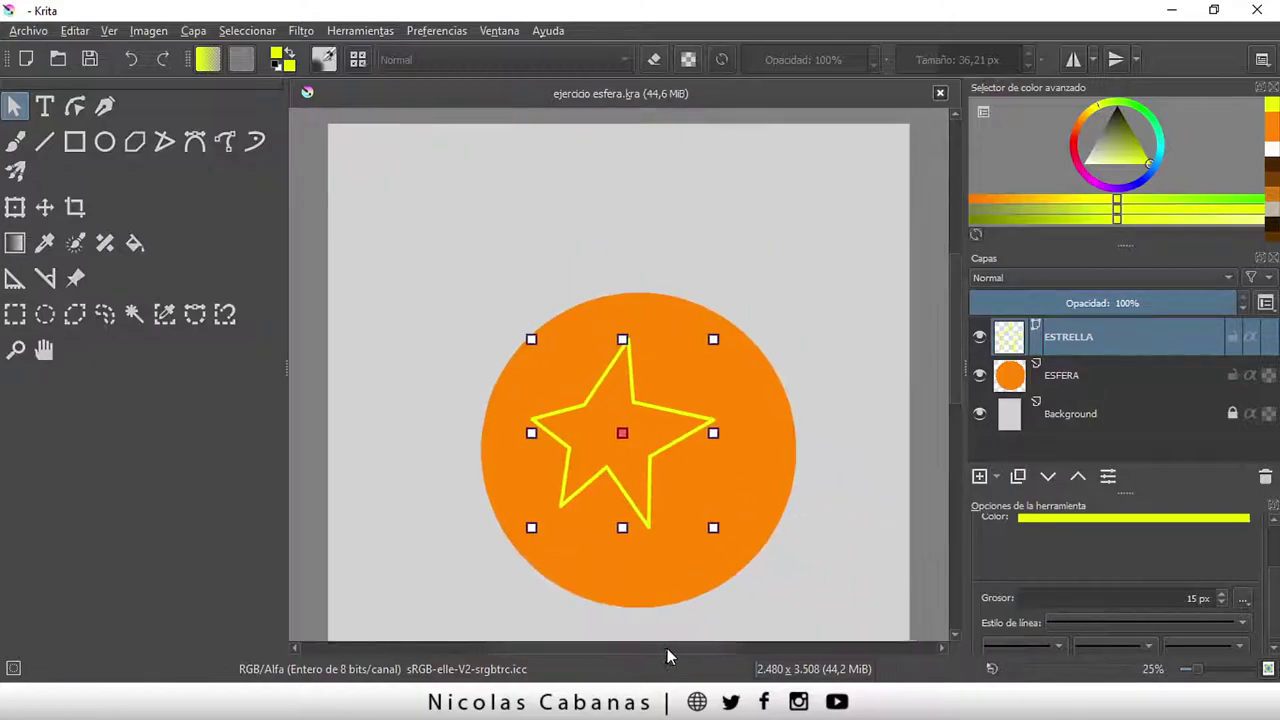
left_click_drag(948, 345, 954, 390)
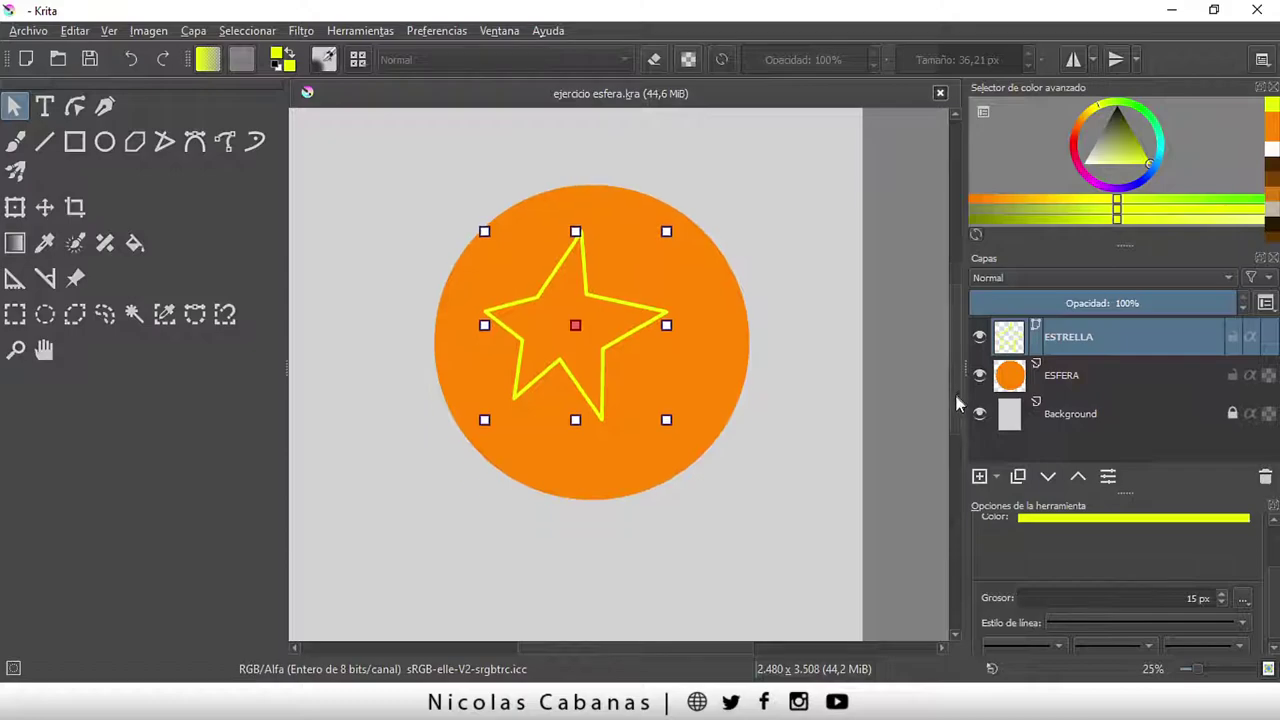
Reselect the star on ESTRELLA as a whole shape and enlarge the stroke settings panel
left_click(15, 207)
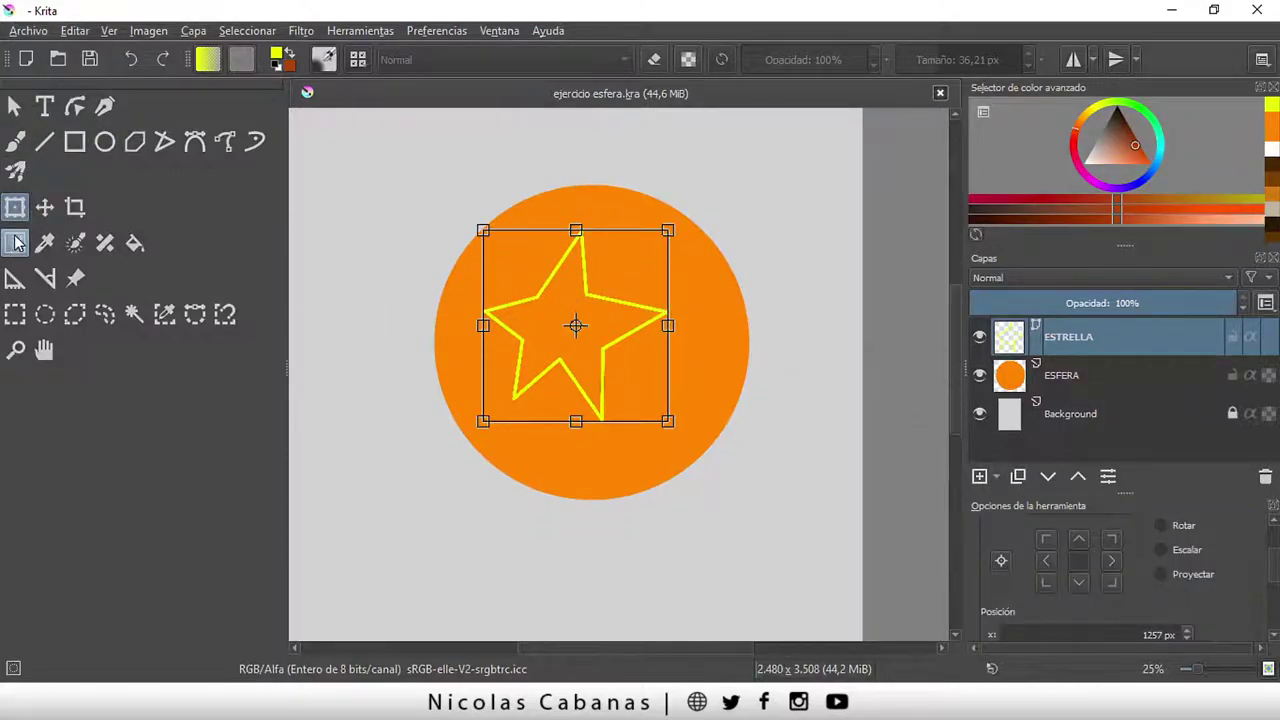
left_click(75, 106)
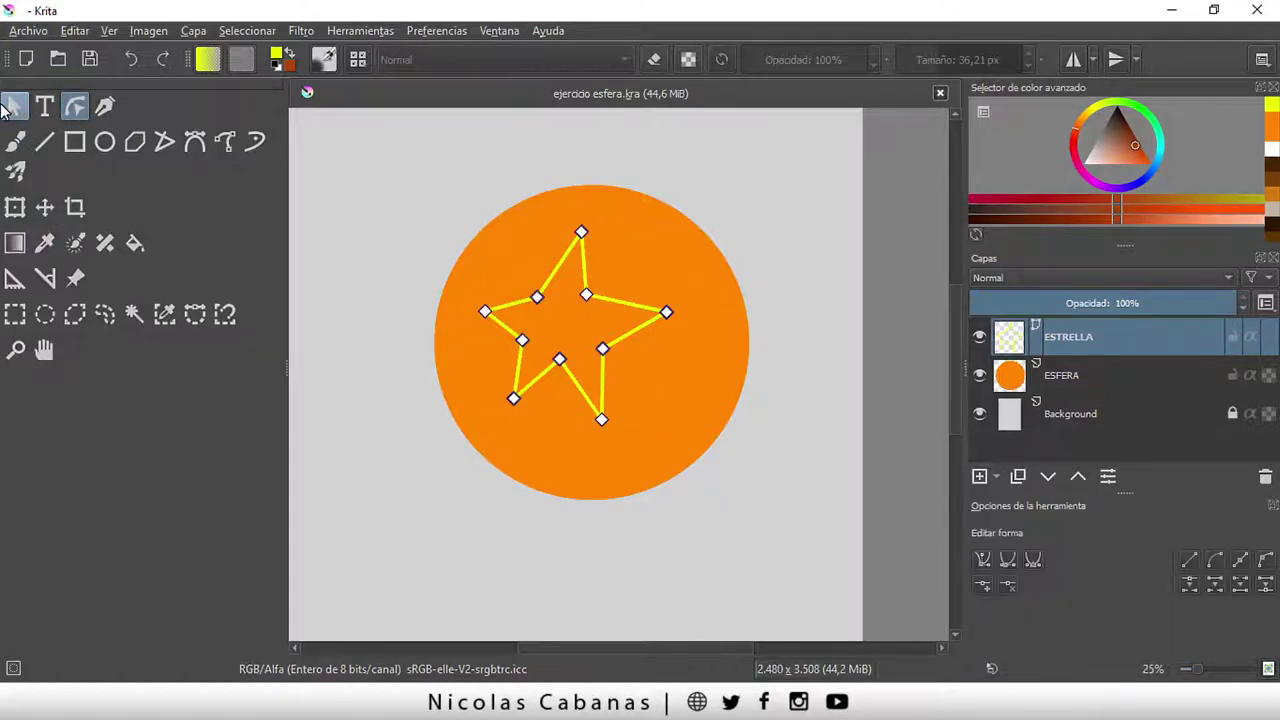
left_click(14, 106)
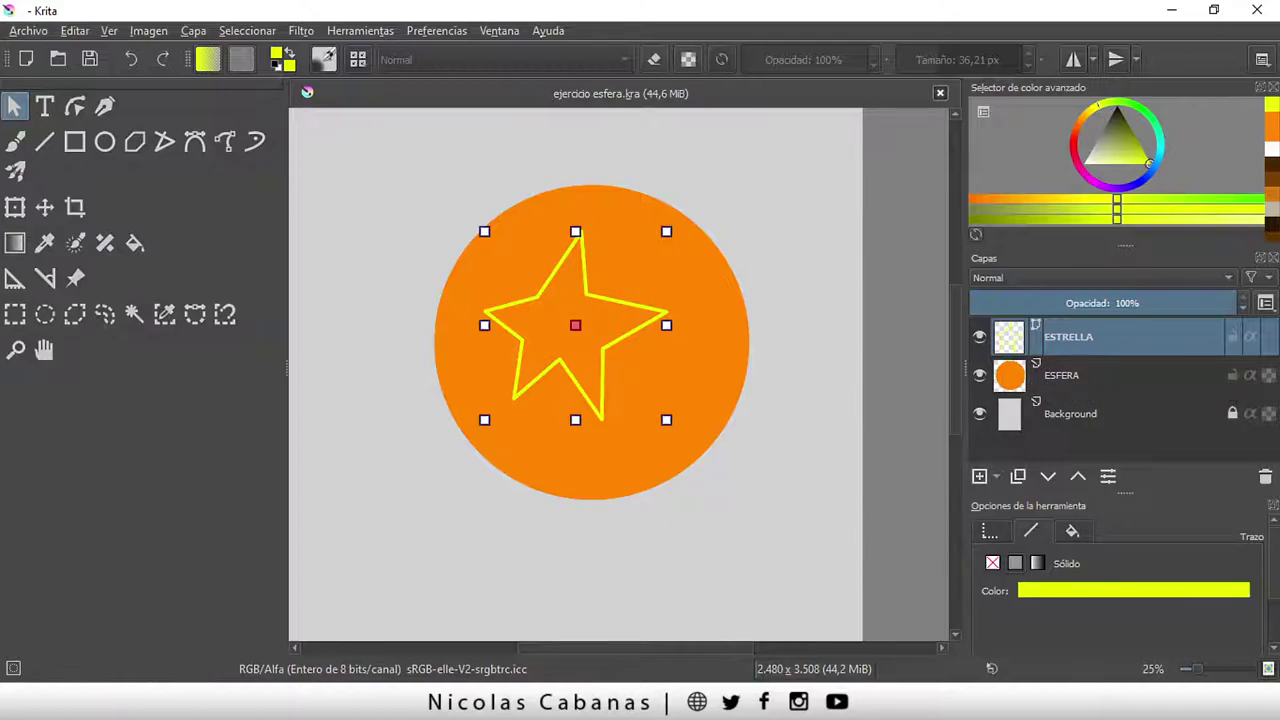
left_click(1062, 375)
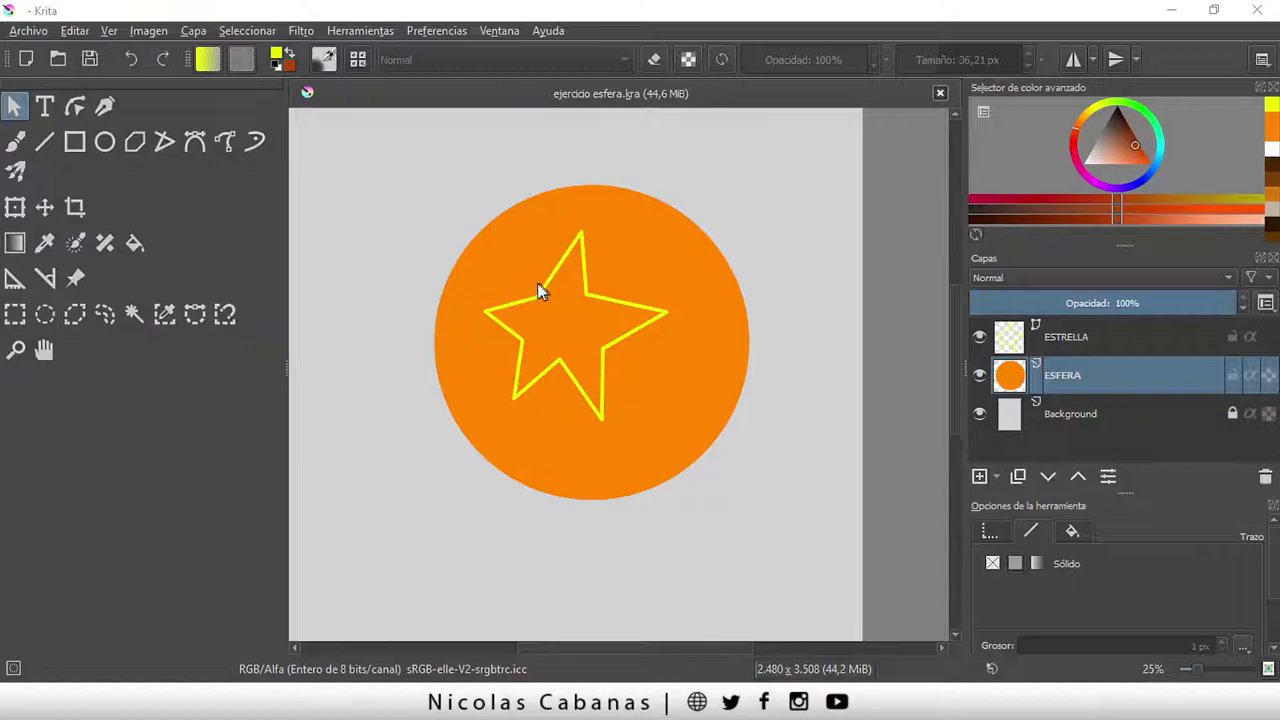
left_click(1092, 342)
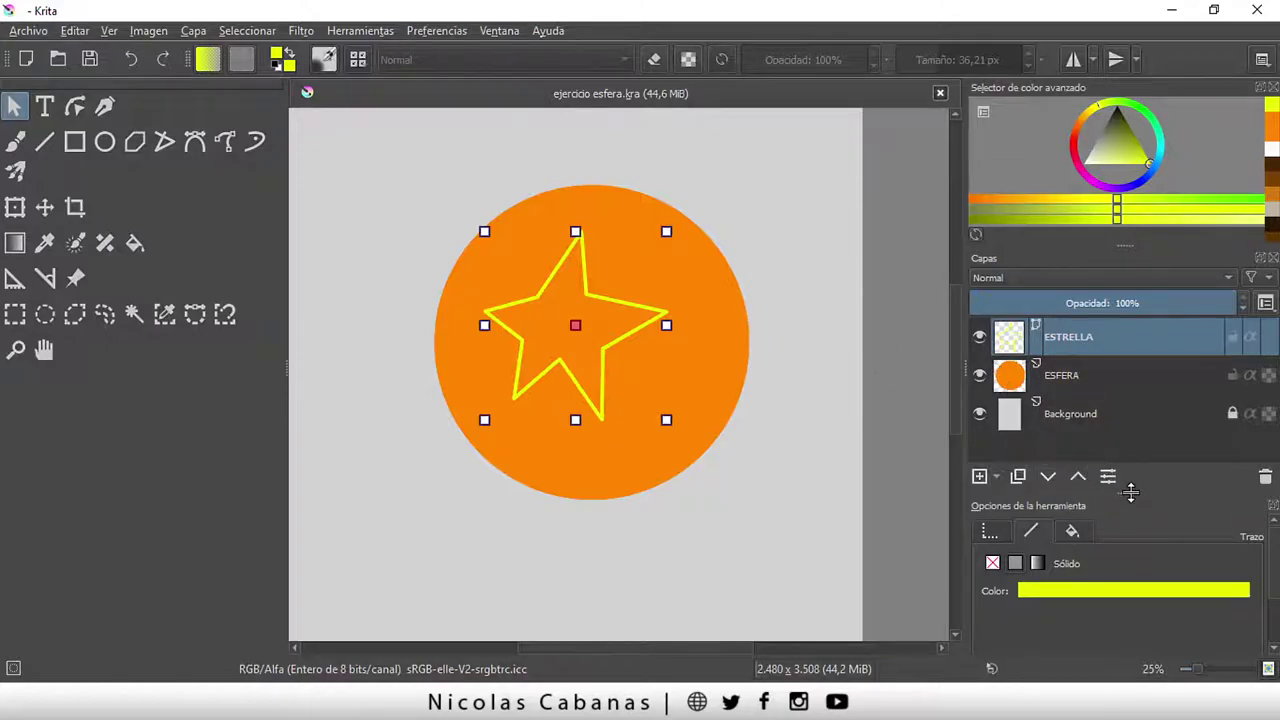
left_click_drag(1130, 492, 1137, 457)
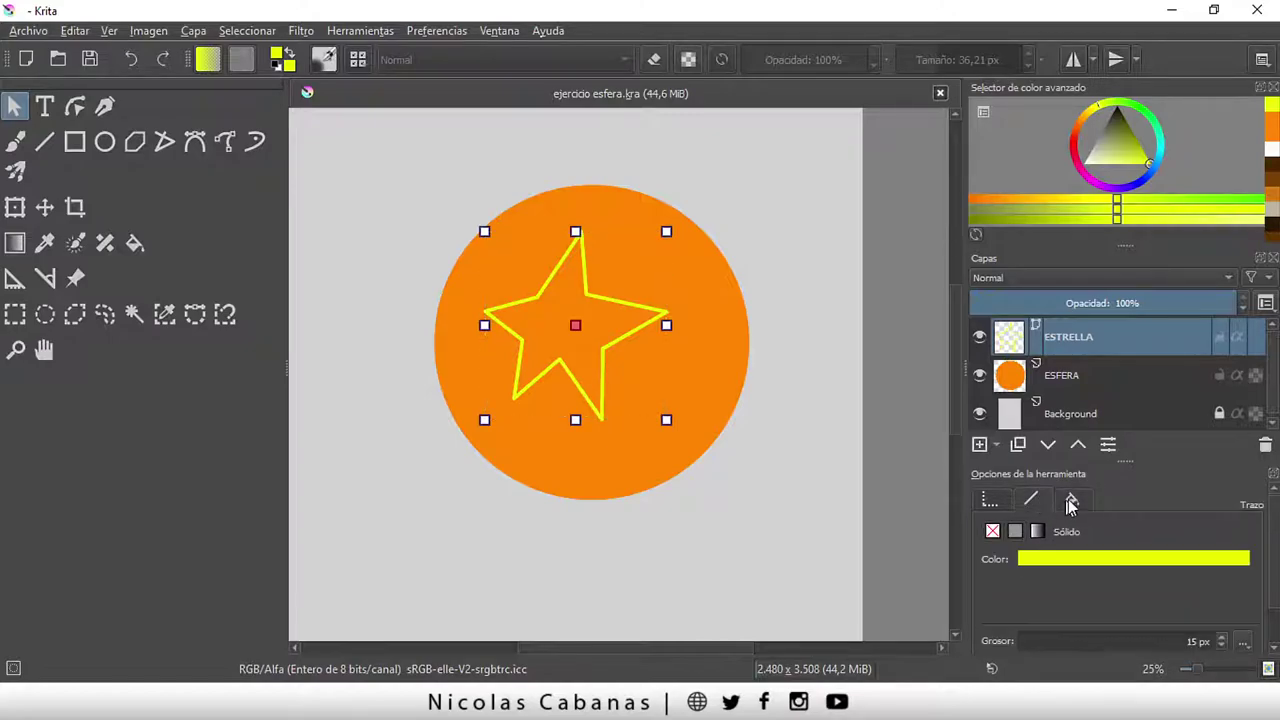
Change the star outline's stroke colour from yellow to dark orange-brown
left_click(1052, 559)
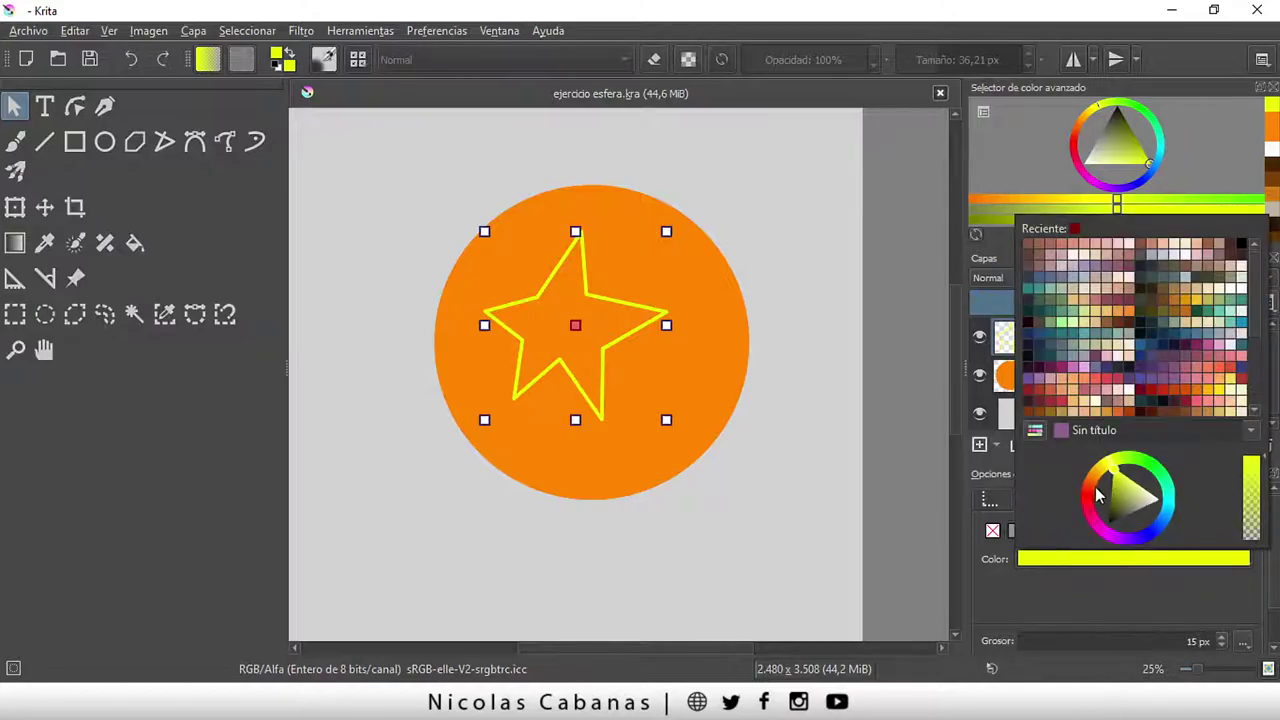
mouse_move(1095, 487)
left_mouse_down()
mouse_move(1111, 511)
mouse_move(1088, 487)
left_mouse_up()
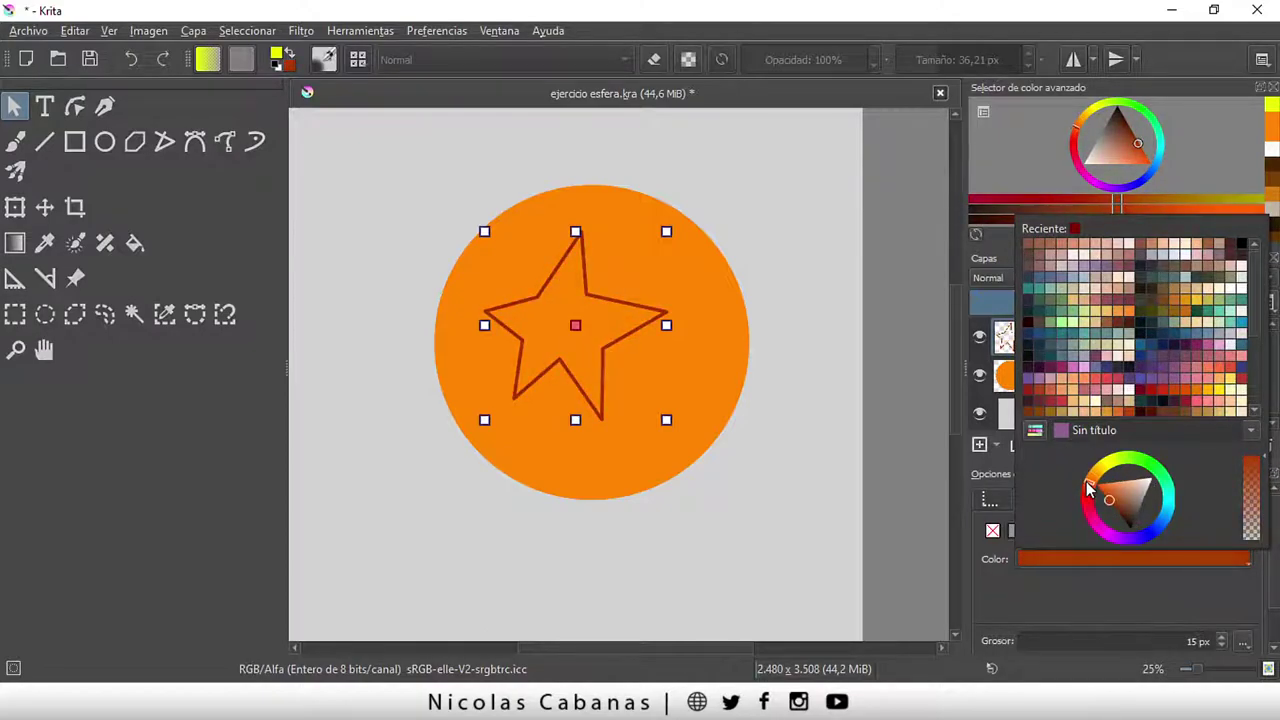
left_click(1106, 585)
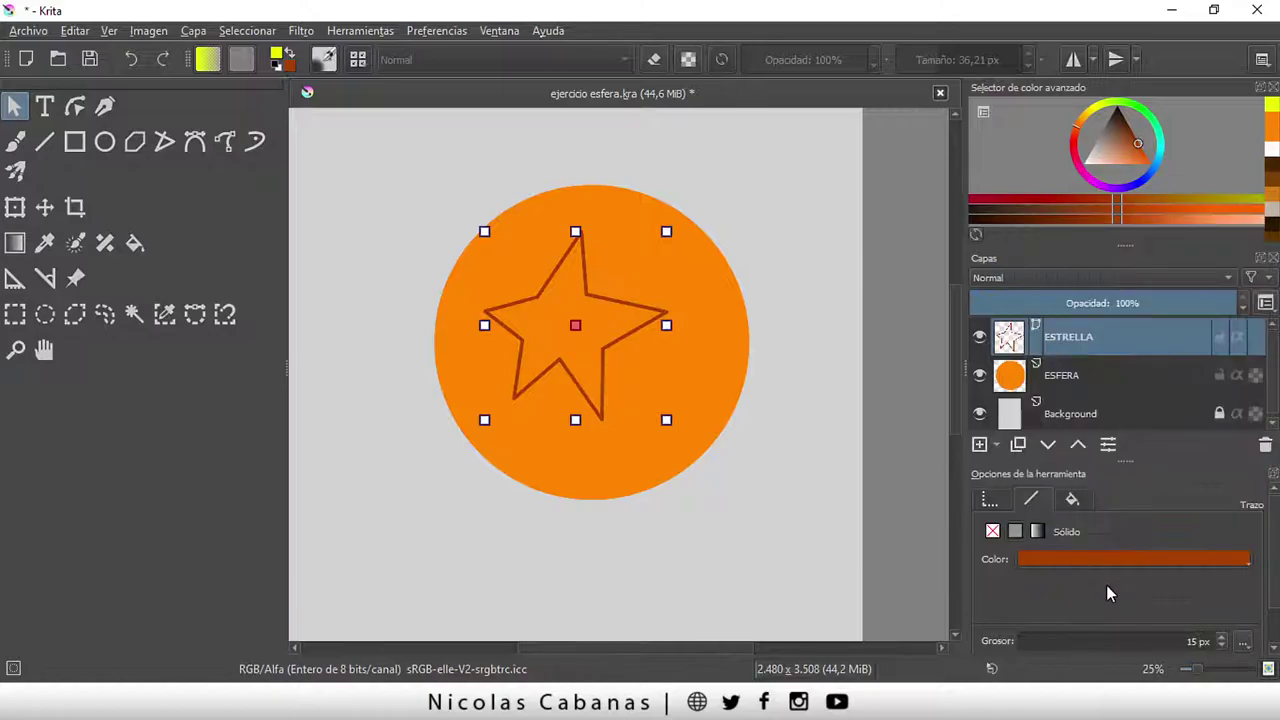
left_click(1076, 499)
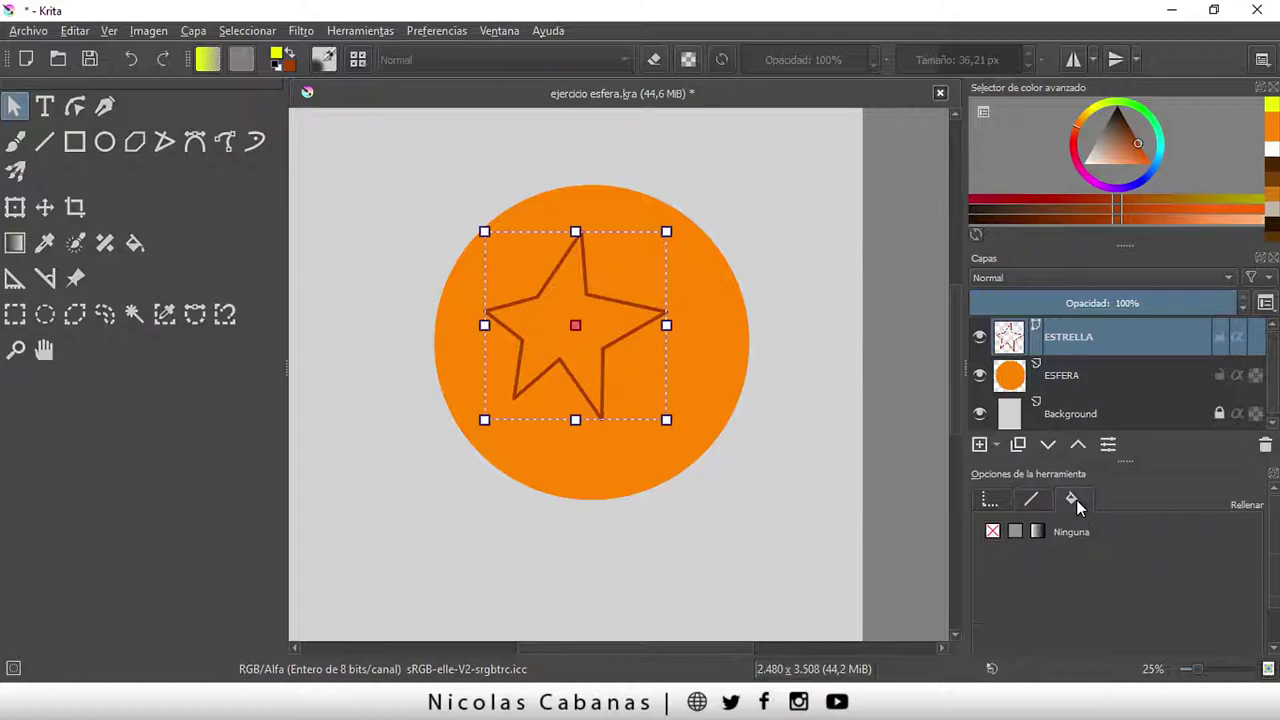
Give the ESTRELLA star a Sólido fill in salmon orange from the colour triangle
left_click(1014, 533)
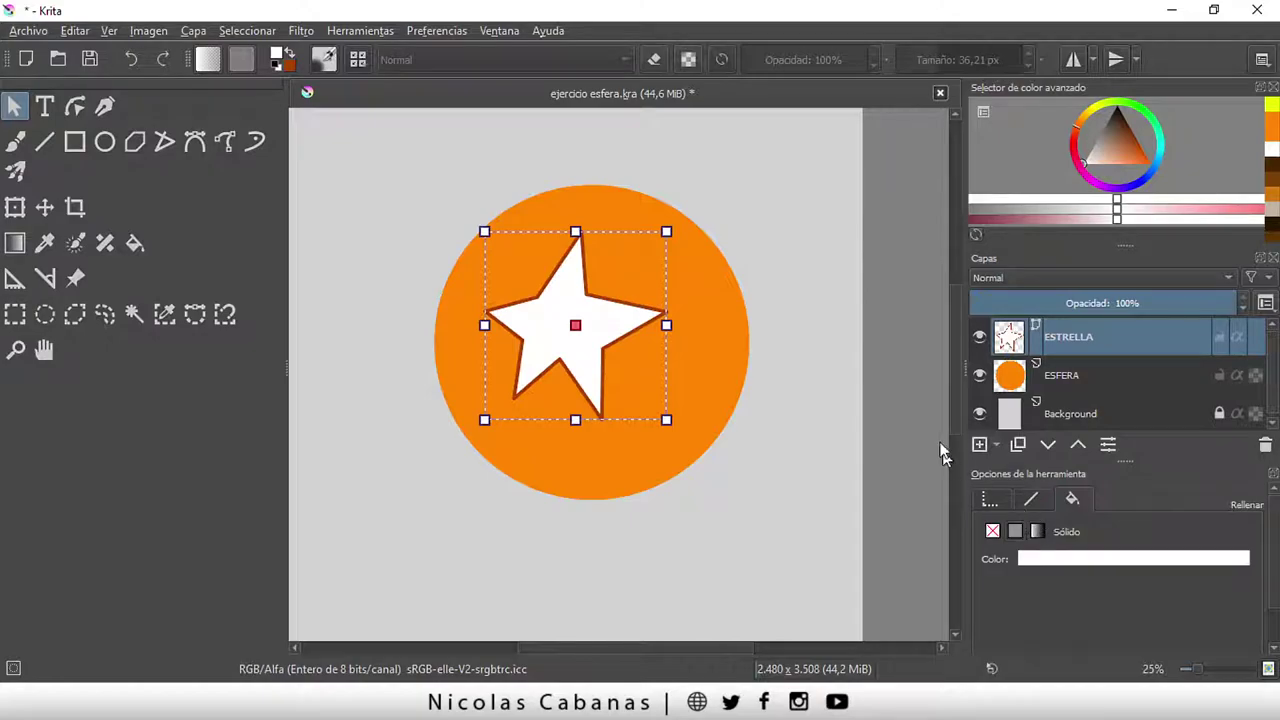
left_click(1077, 557)
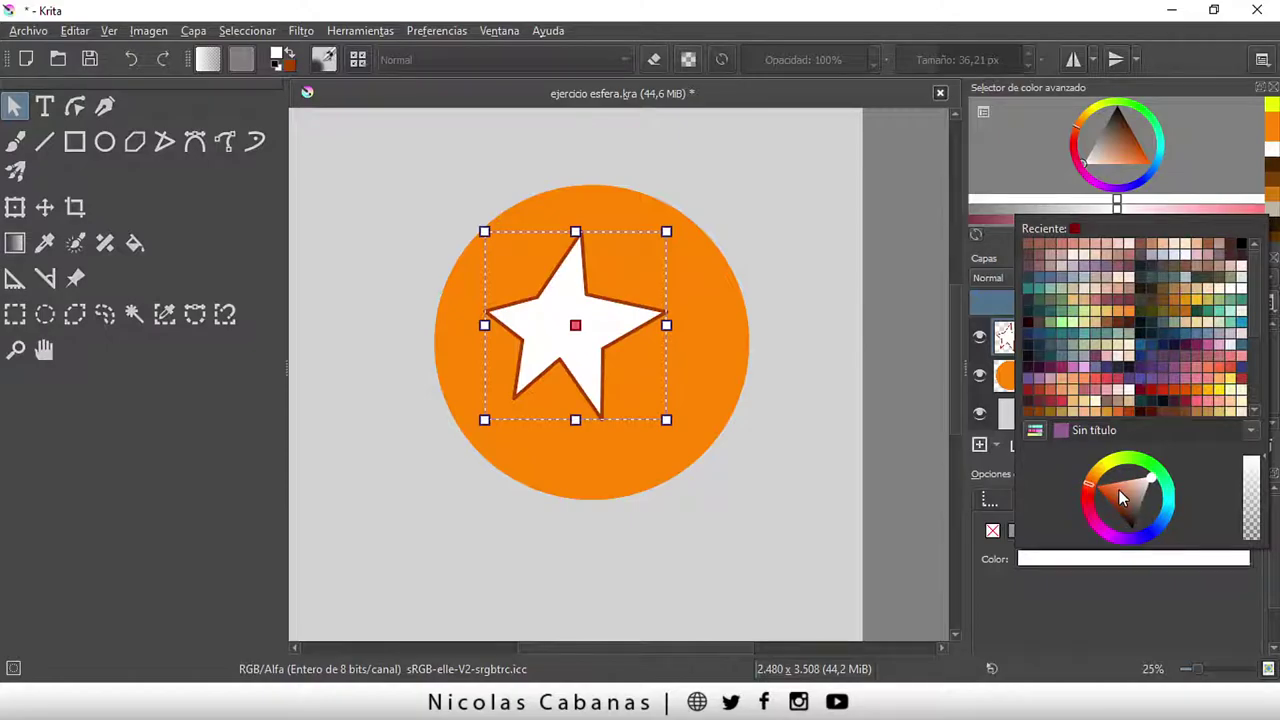
left_click_drag(1119, 490, 1090, 484)
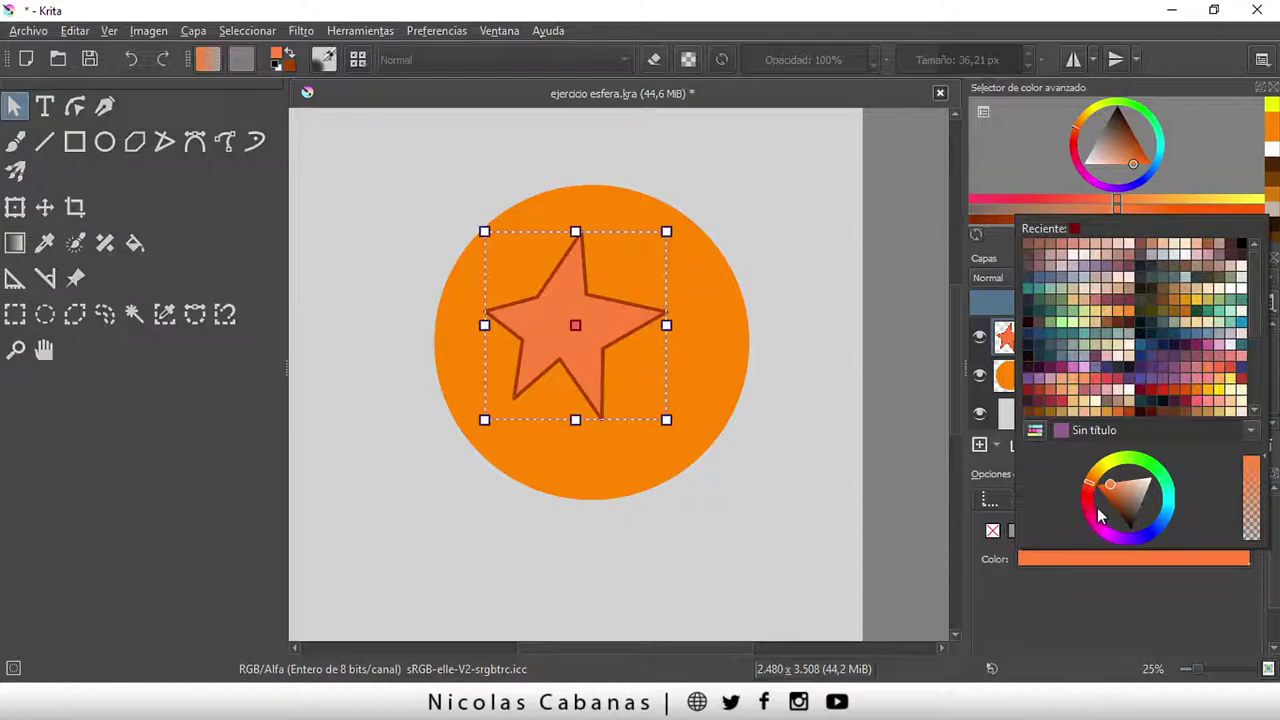
left_click(1055, 620)
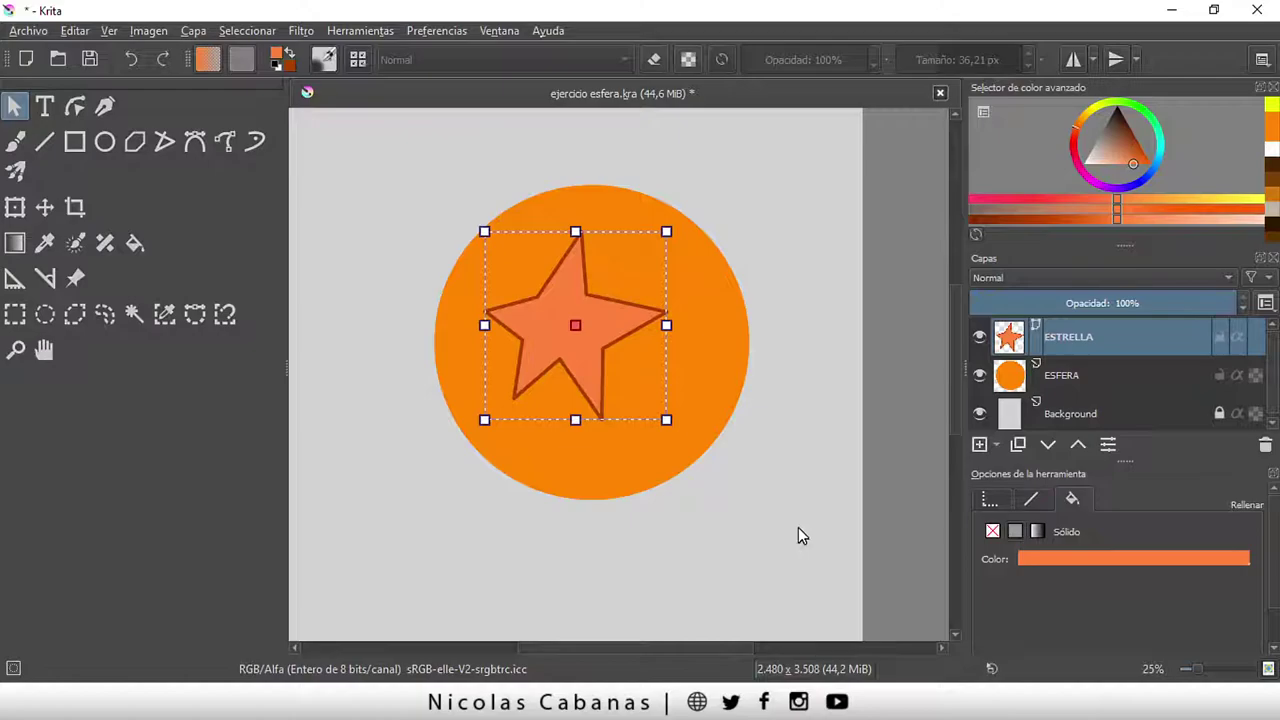
Make ESFERA the active layer and switch to the Freehand Brush
scroll(770, 449, "down", 1)
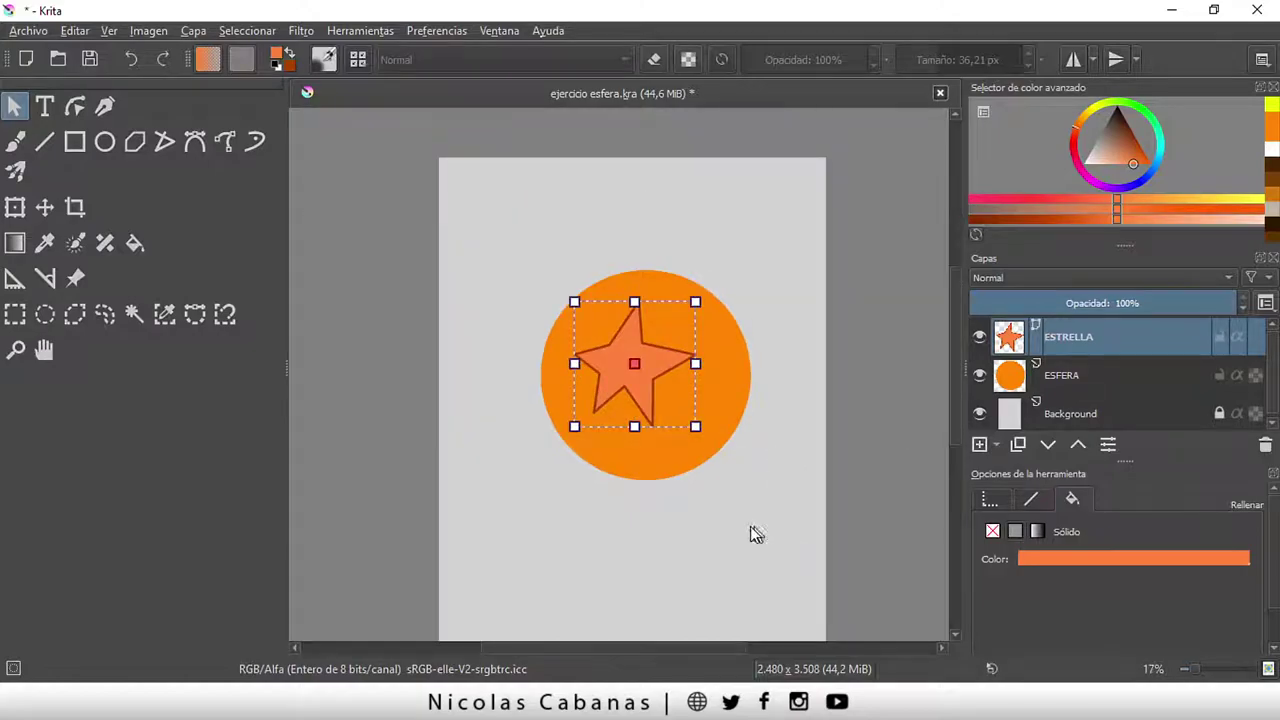
scroll(755, 524, "up", 1)
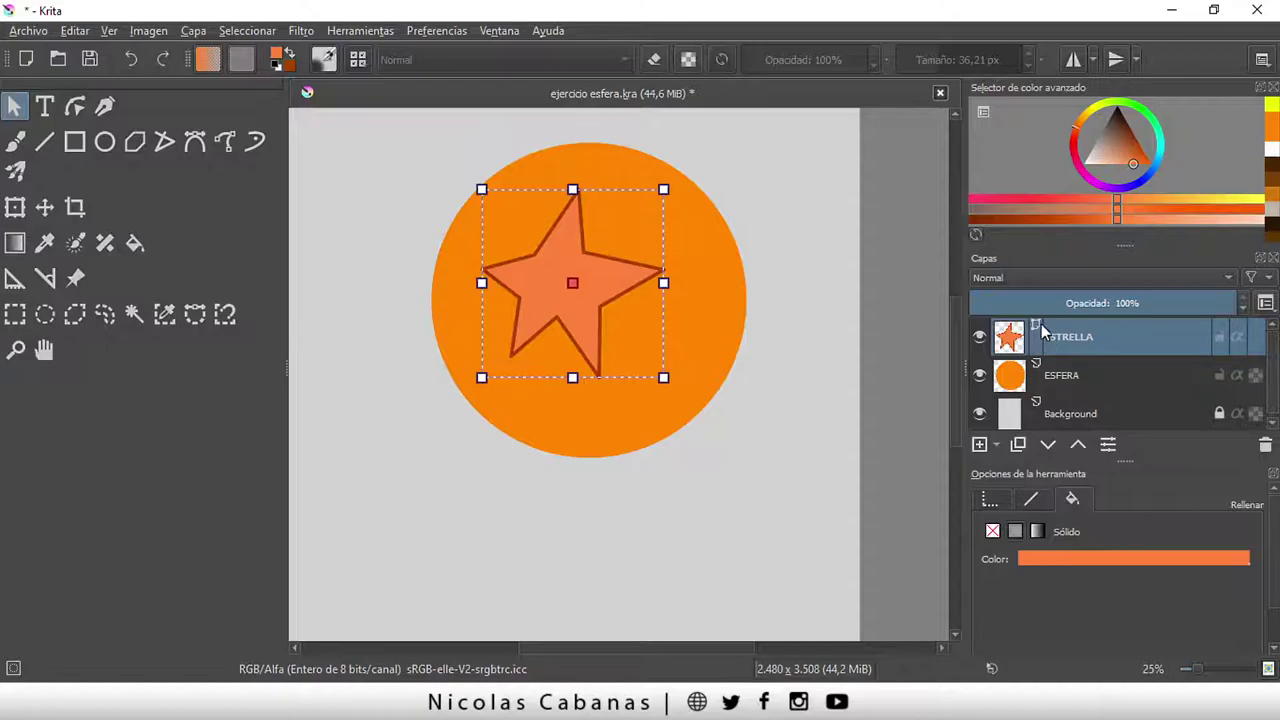
left_click(1070, 378)
key("b")
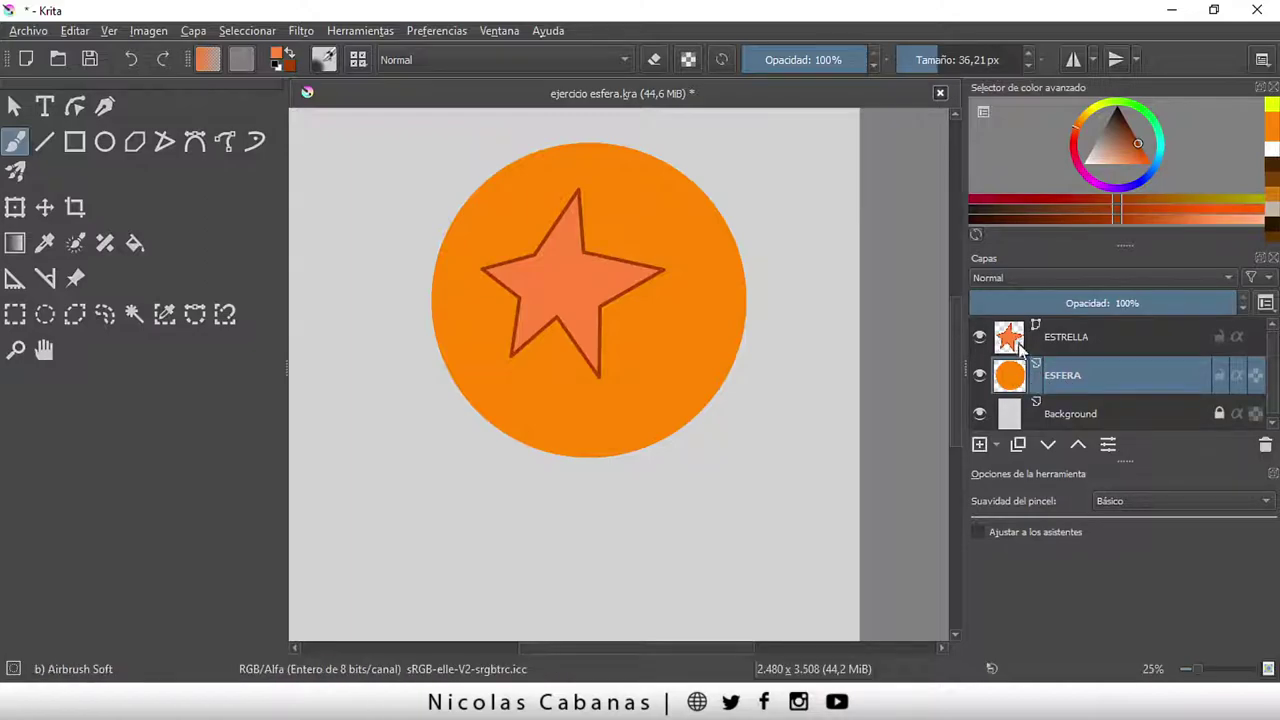
left_click(1094, 325)
left_click(1079, 372)
Bring up the Preferencias > Paneles list of available dockers
mouse_move(1062, 375)
scroll(686, 457, "down", 1)
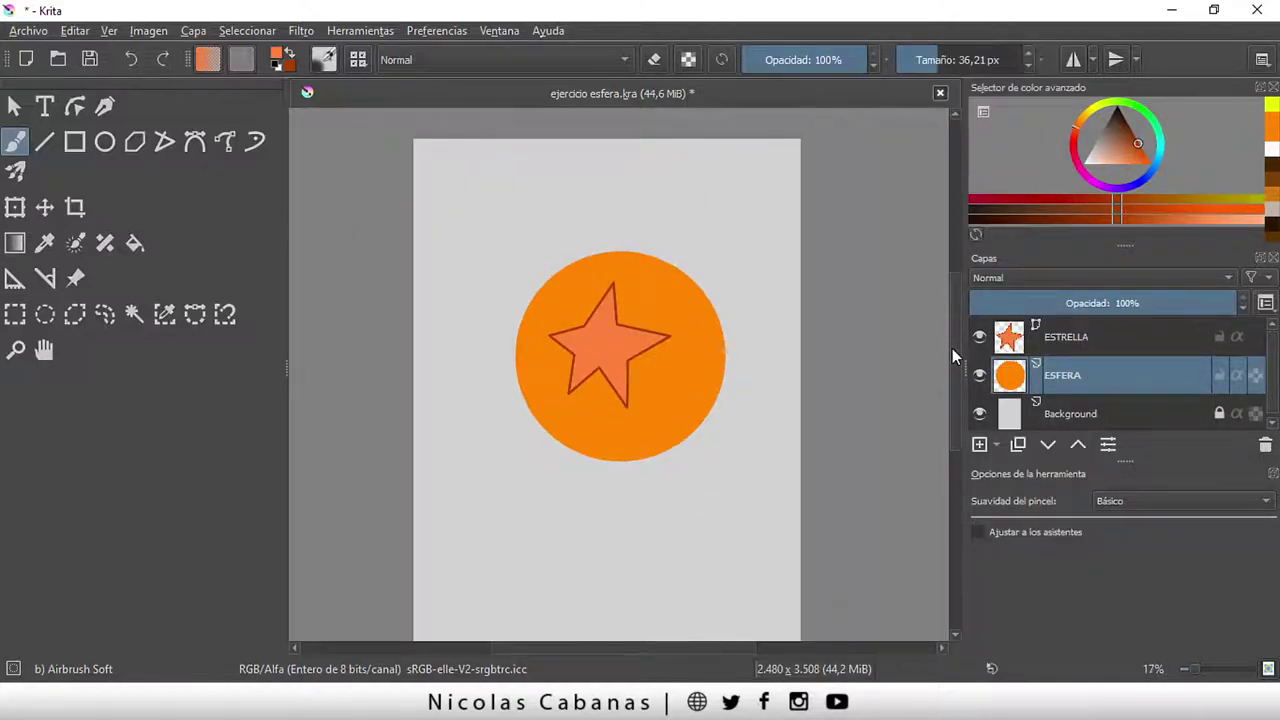
scroll(954, 350, "down", 1)
scroll(956, 377, "down", 1)
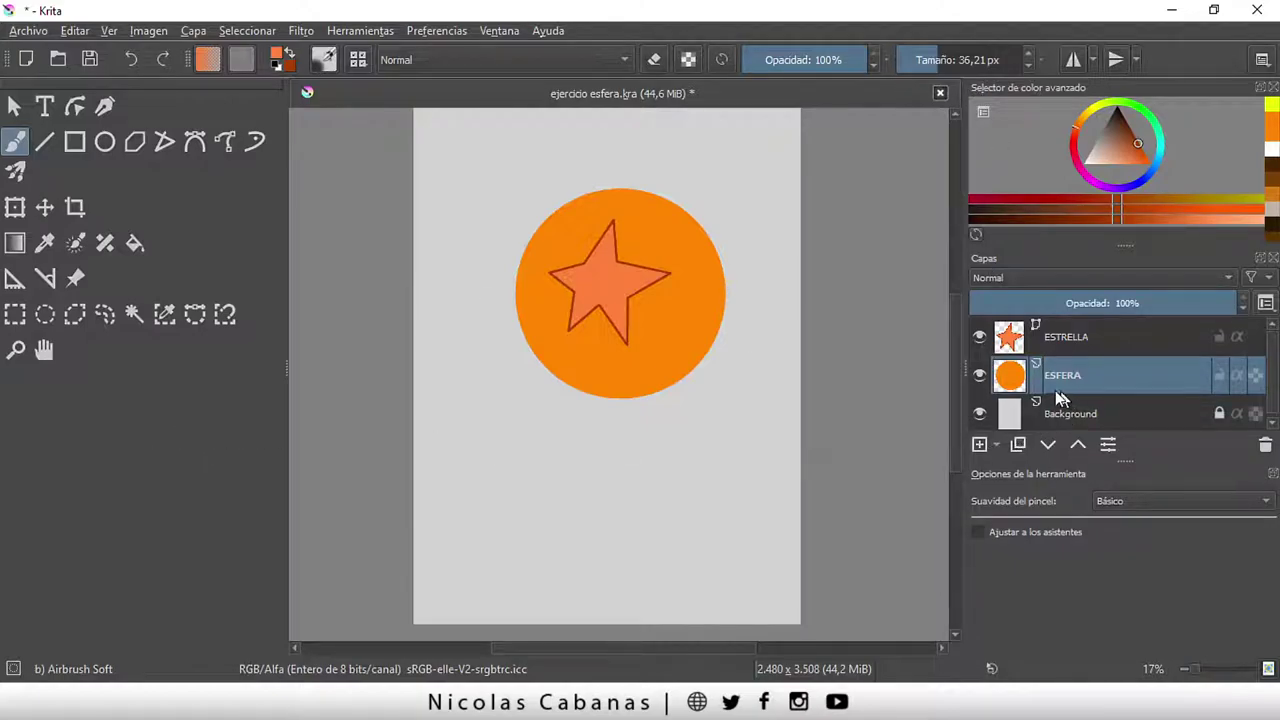
left_click(499, 30)
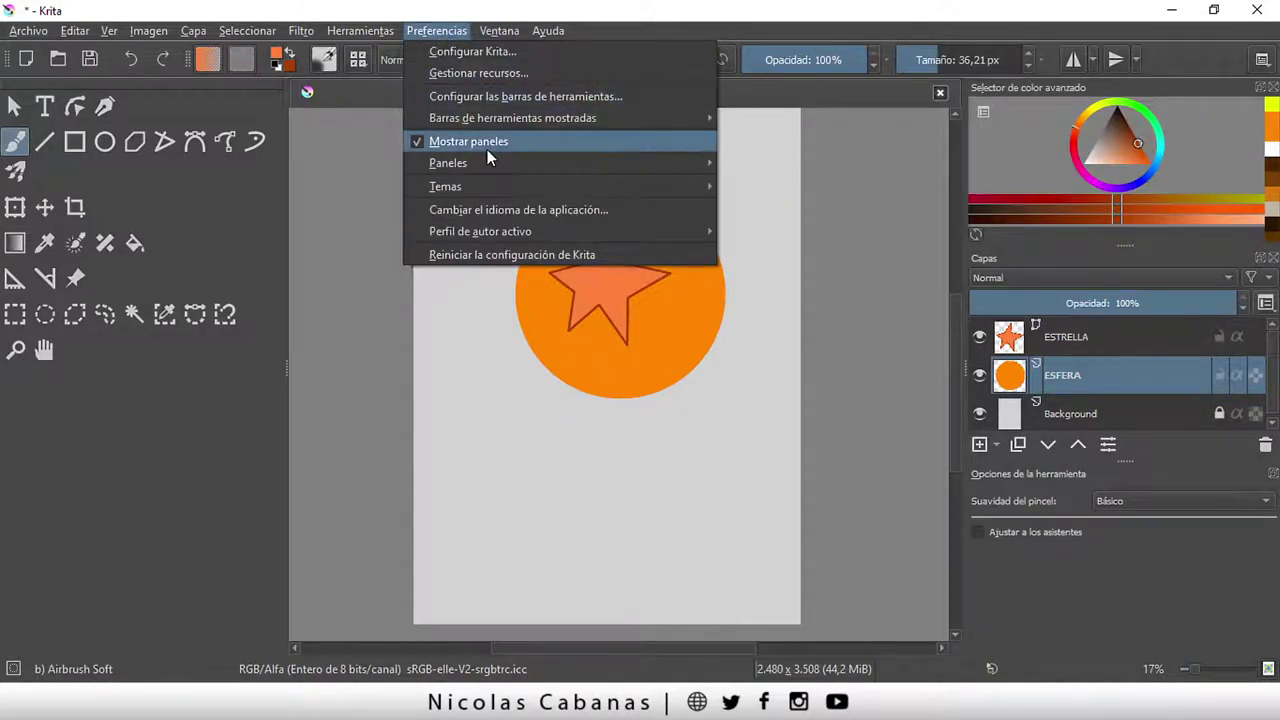
mouse_move(448, 163)
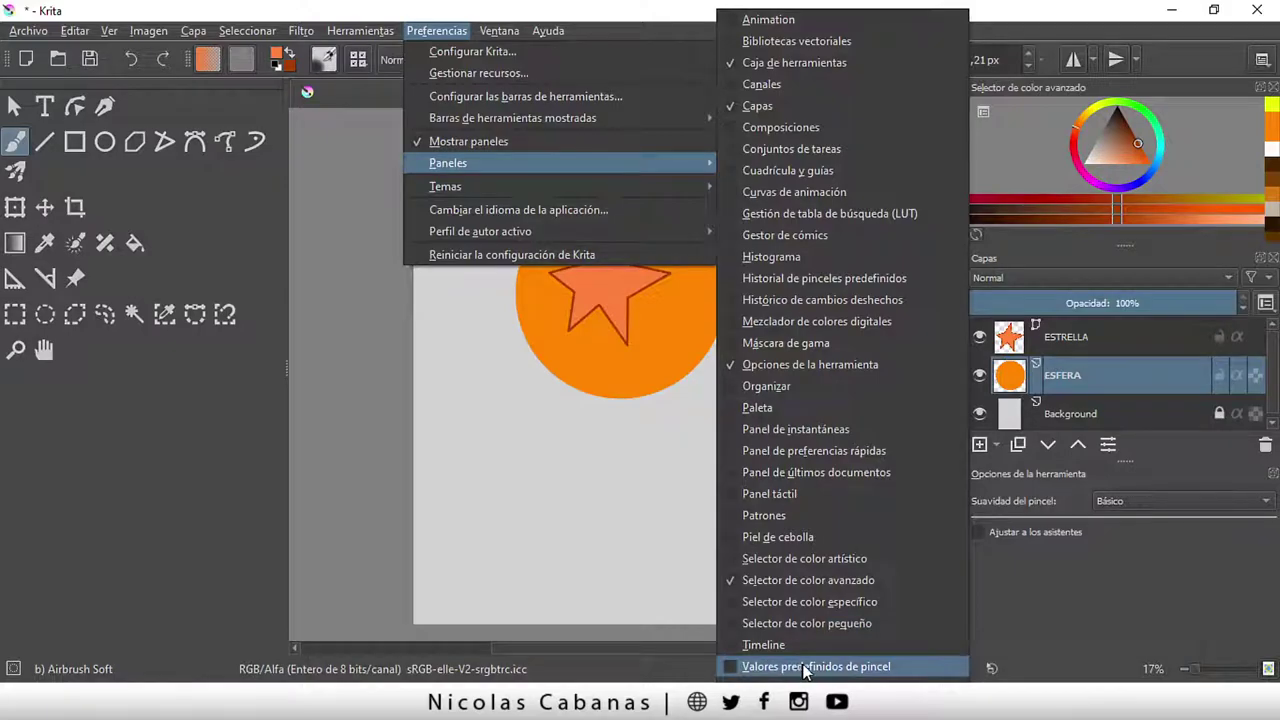
Enable the Valores predefinidos de pincel docker and float it off the side panel
left_click(856, 668)
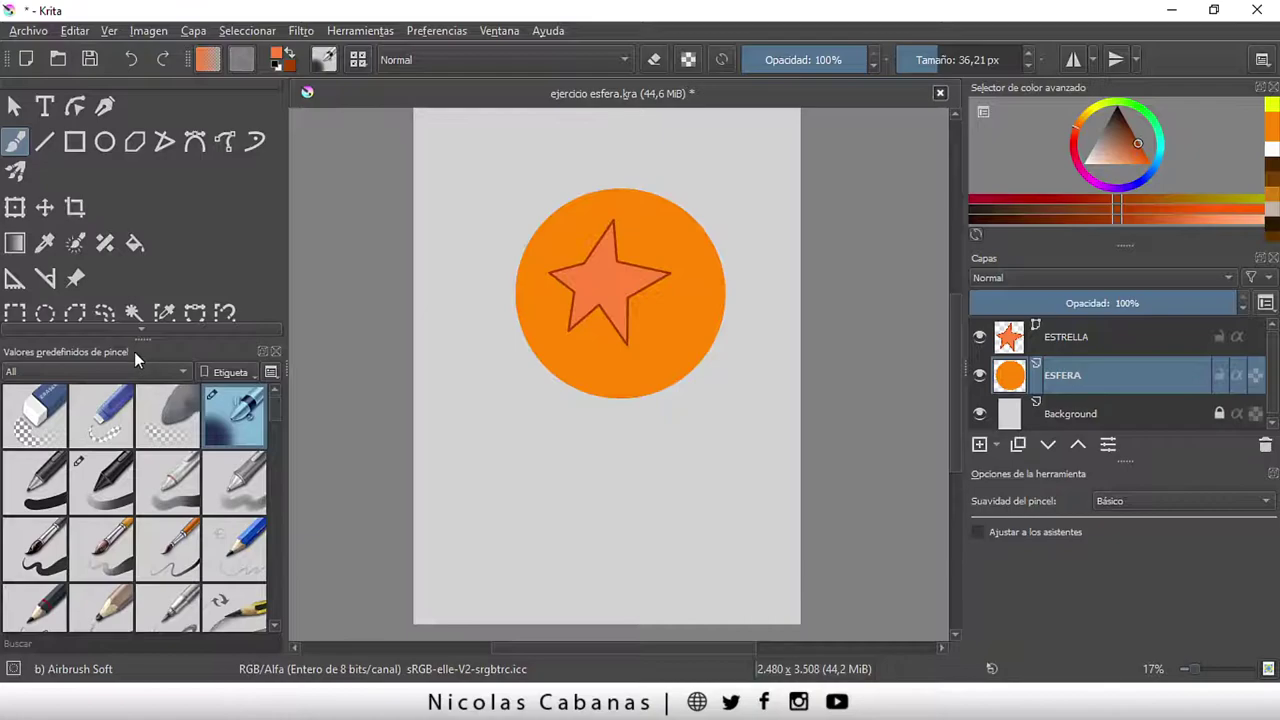
mouse_move(134, 351)
left_mouse_down()
mouse_move(612, 244)
mouse_move(643, 216)
left_mouse_up()
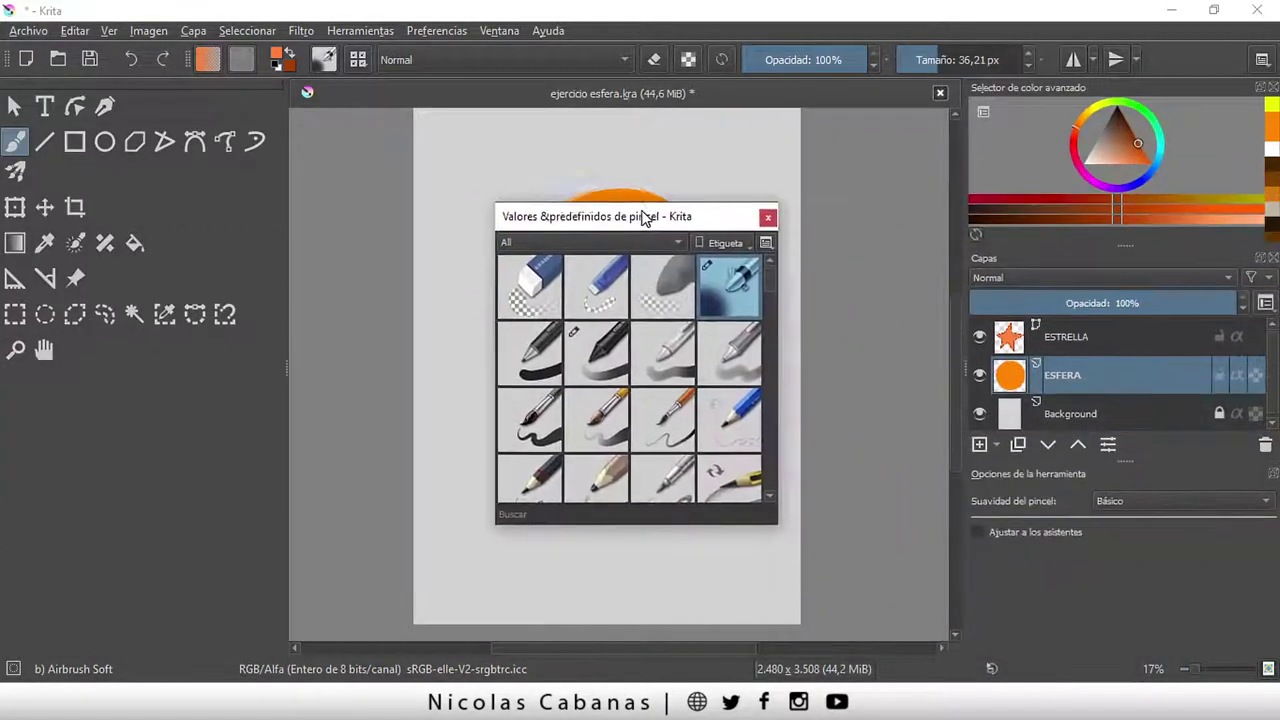
left_click_drag(643, 216, 680, 203)
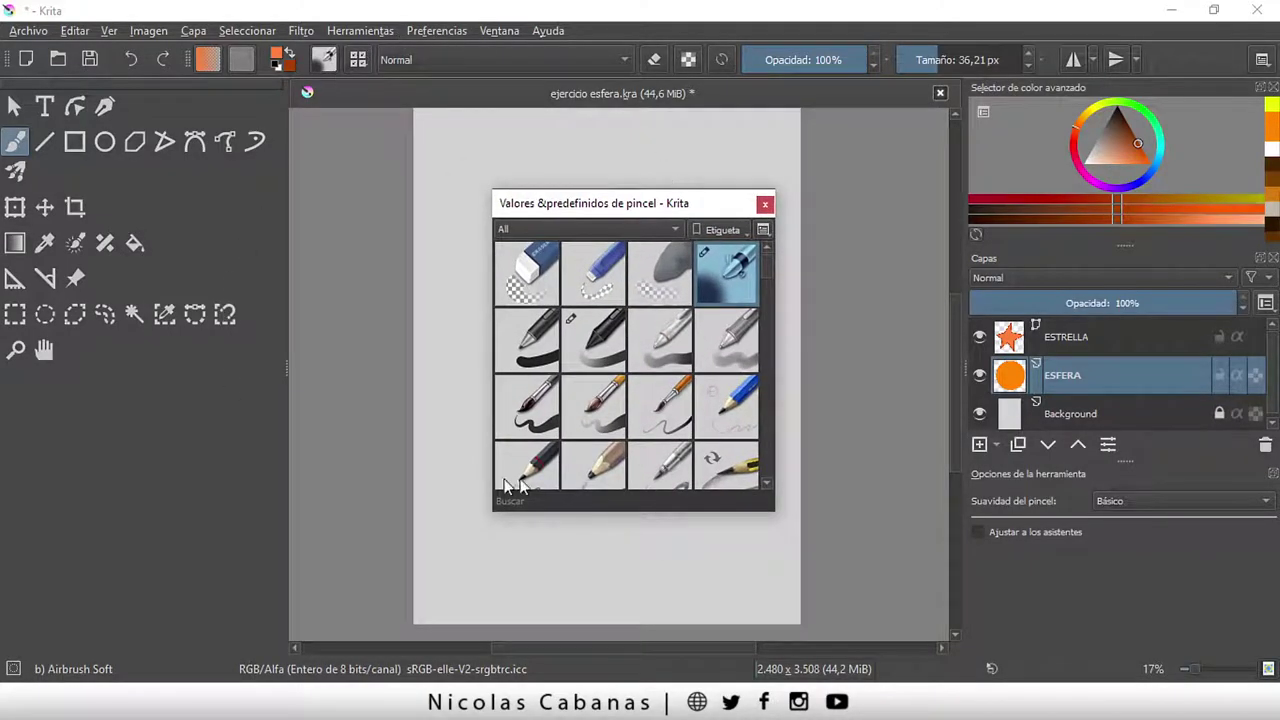
mouse_move(596, 221)
left_mouse_down()
mouse_move(233, 408)
mouse_move(133, 584)
mouse_move(126, 576)
left_mouse_up()
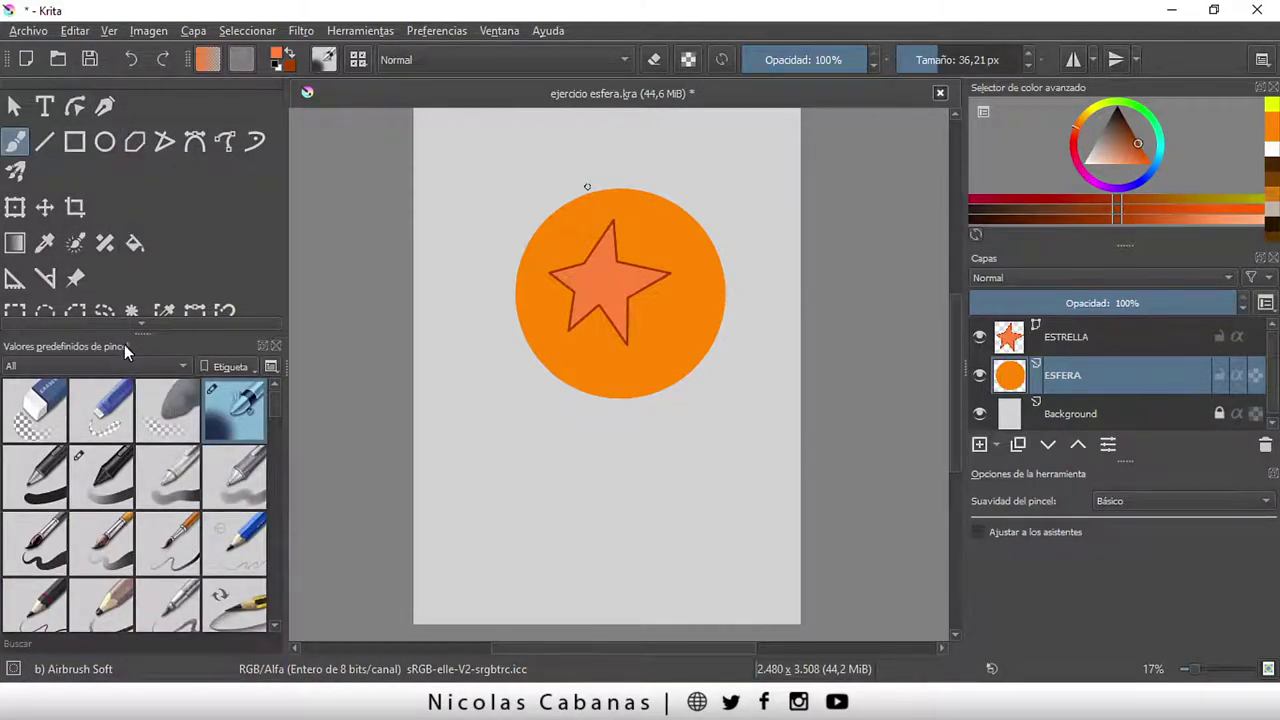
mouse_move(124, 346)
left_mouse_down()
mouse_move(494, 338)
mouse_move(604, 252)
mouse_move(297, 162)
mouse_move(143, 237)
left_mouse_up()
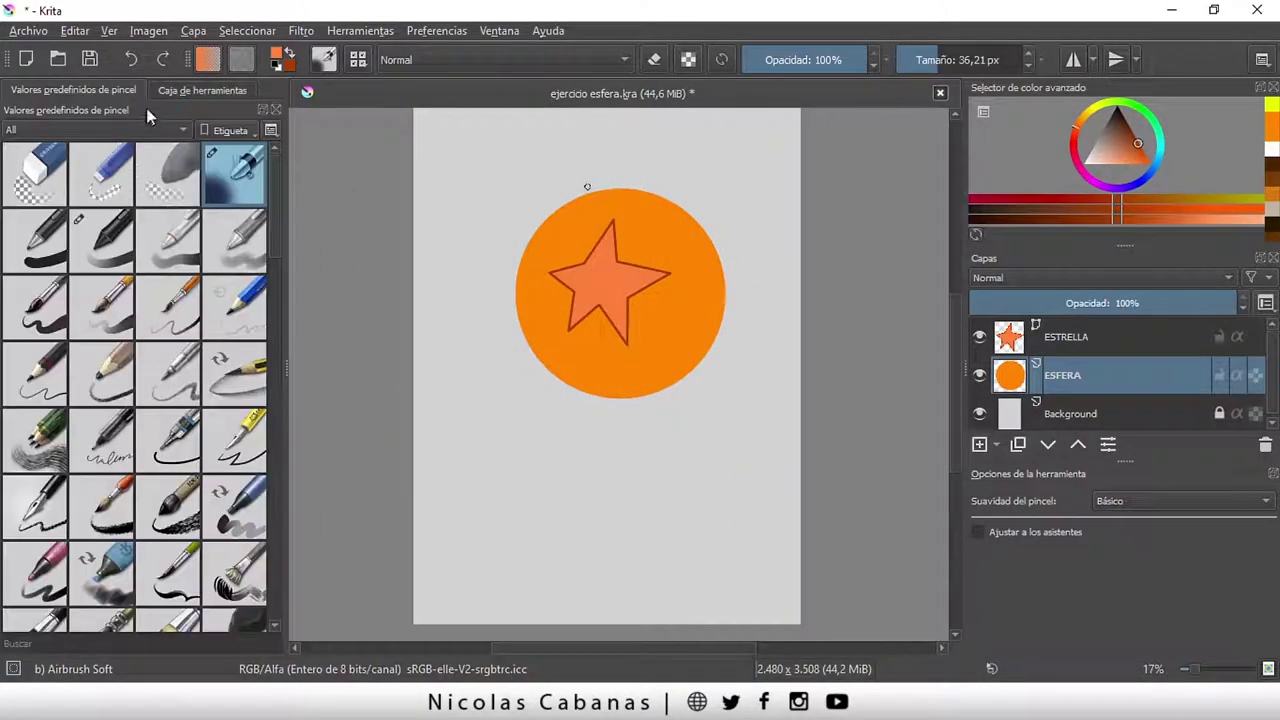
Dock the brush presets panel below the Caja de herramientas and enlarge it
left_click(171, 90)
left_click(125, 92)
left_click(168, 92)
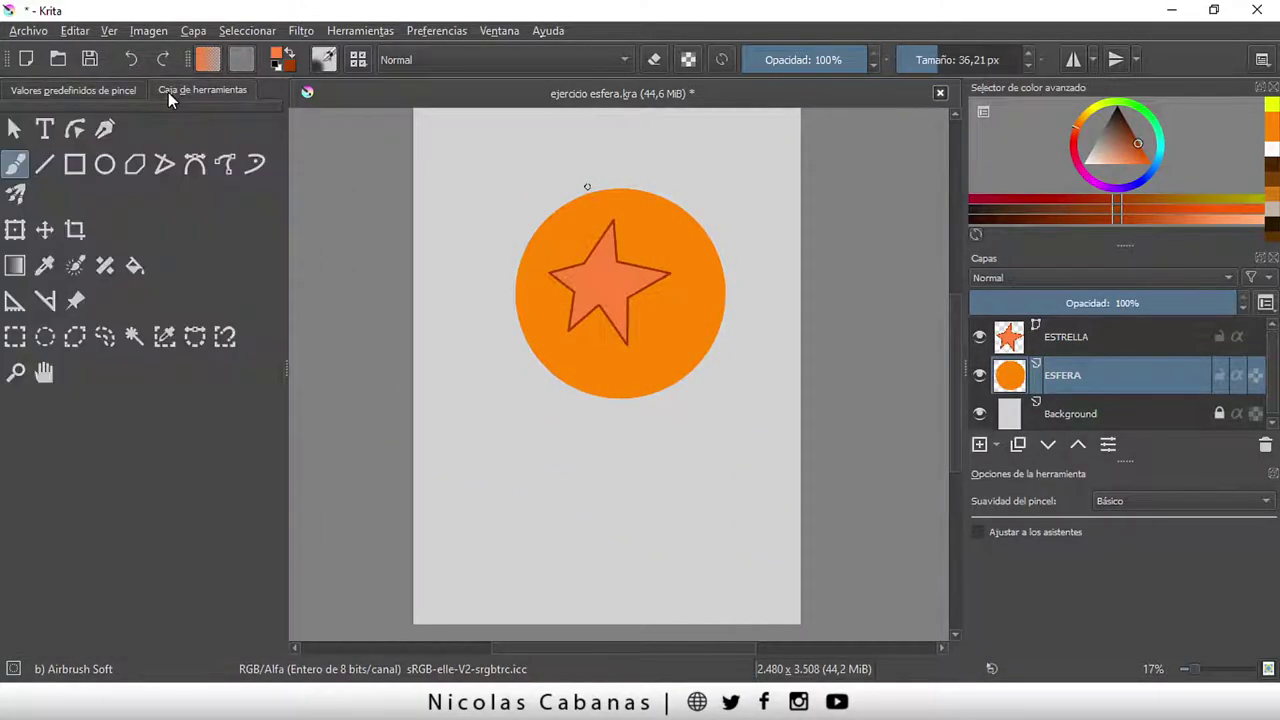
left_click(103, 88)
left_click(158, 87)
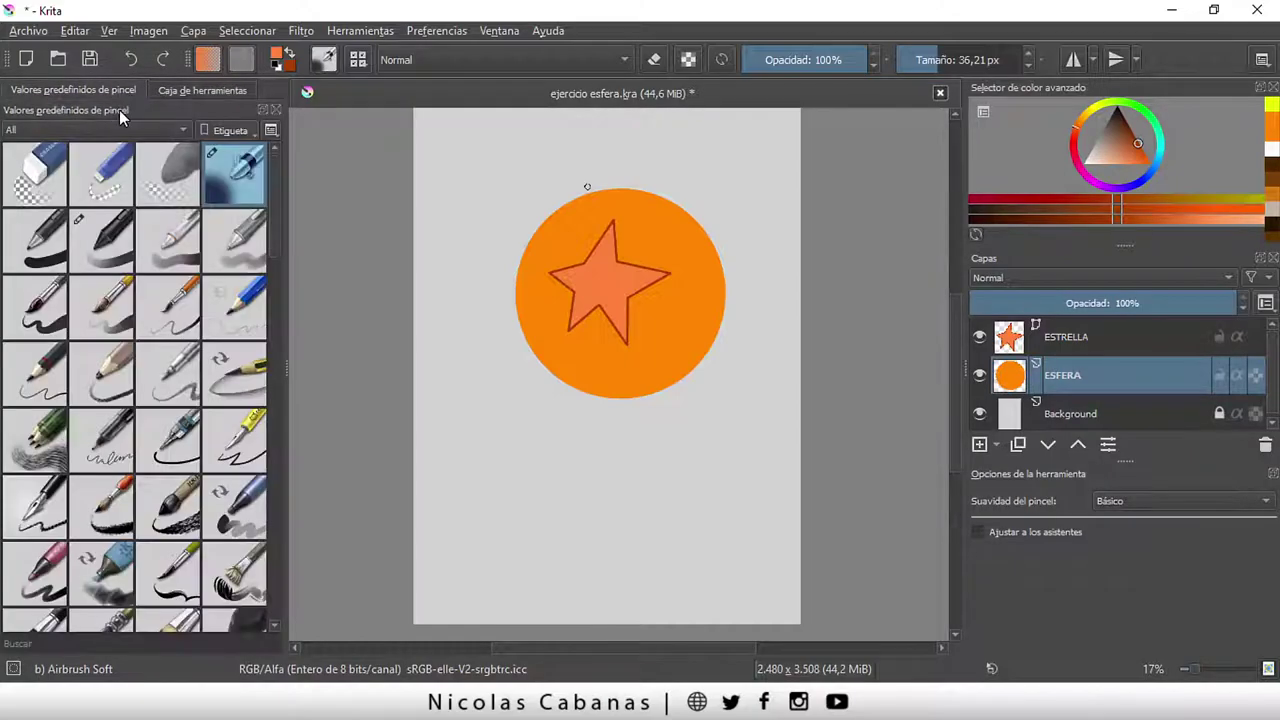
mouse_move(119, 110)
left_mouse_down()
mouse_move(519, 257)
mouse_move(105, 590)
left_mouse_up()
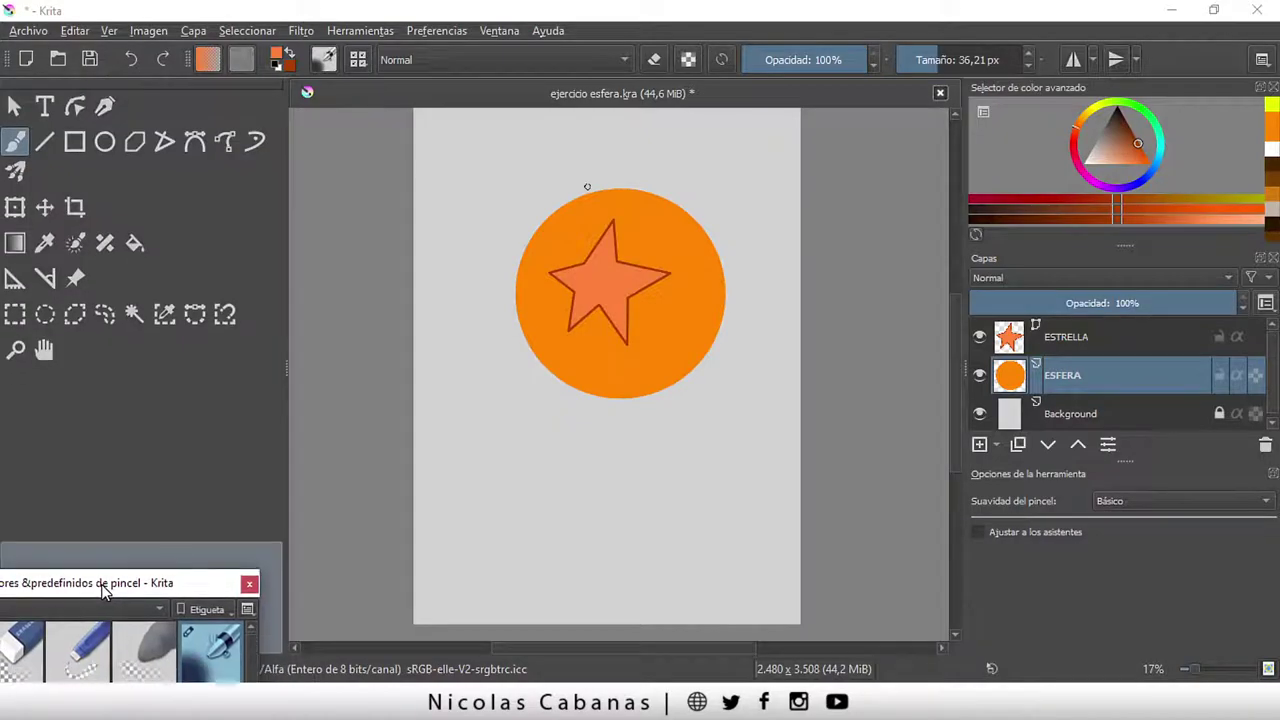
left_click_drag(137, 531, 144, 338)
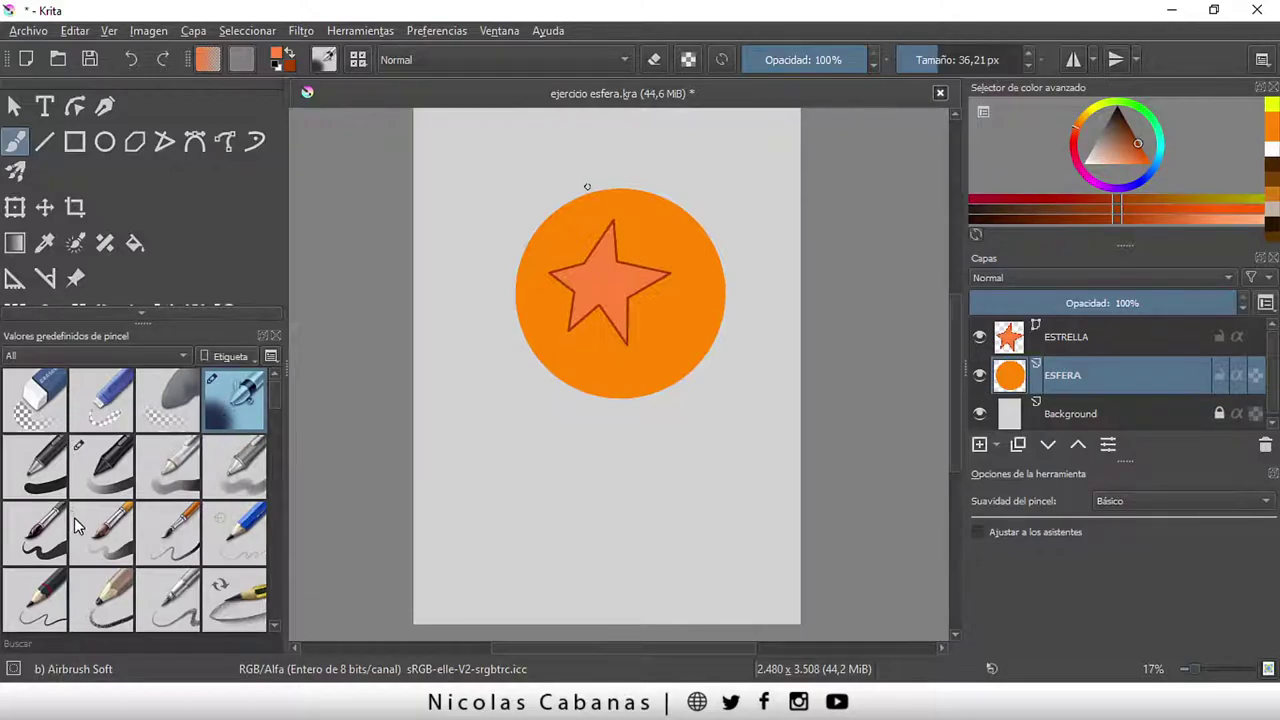
mouse_move(278, 393)
left_mouse_down()
mouse_move(267, 527)
mouse_move(291, 558)
mouse_move(276, 604)
mouse_move(283, 398)
left_mouse_up()
Set the Airbrush Soft brush size to 451,07 px with the Tamaño slider
left_click_drag(945, 65, 1006, 58)
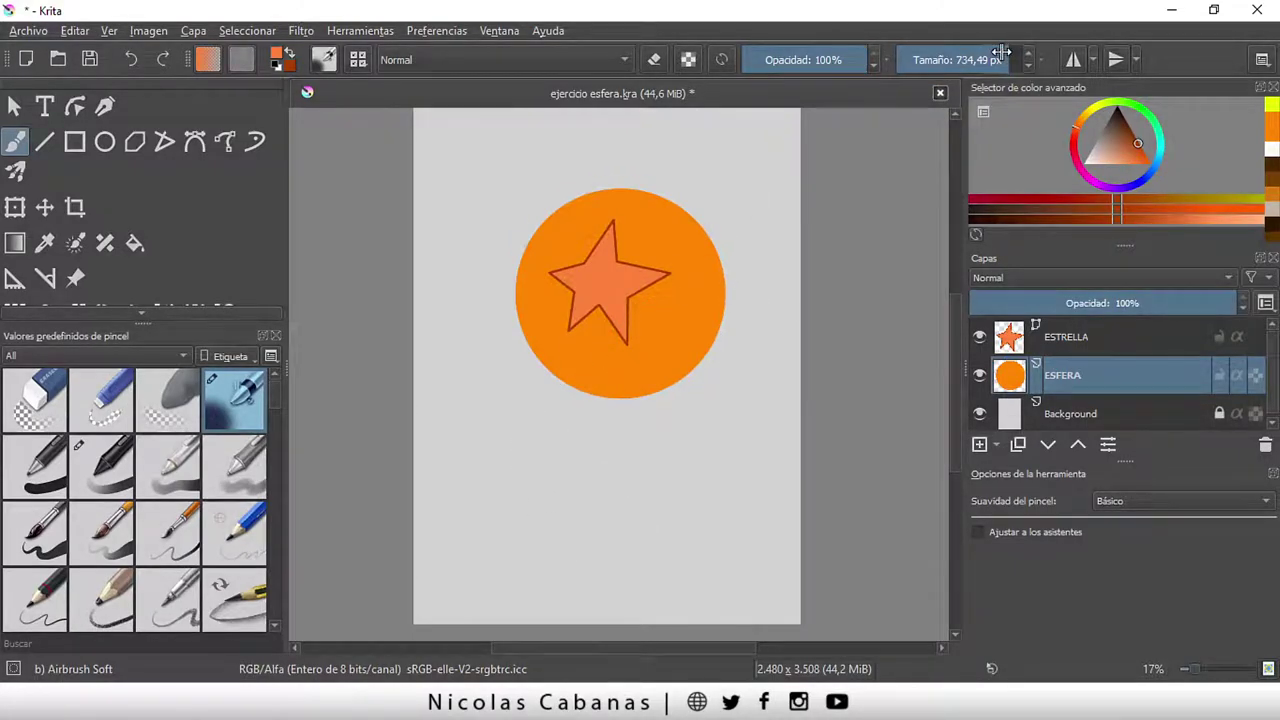
mouse_move(1002, 49)
left_mouse_down()
mouse_move(955, 50)
mouse_move(990, 62)
left_mouse_up()
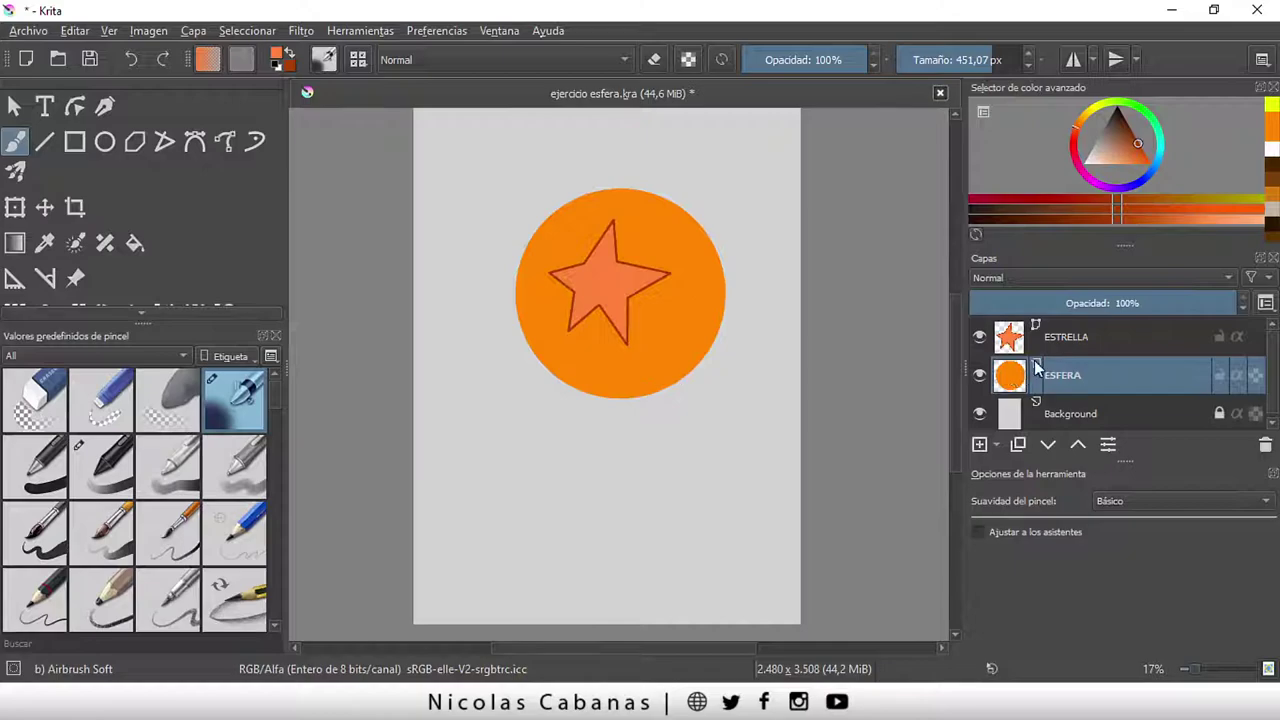
scroll(957, 368, "up", 3)
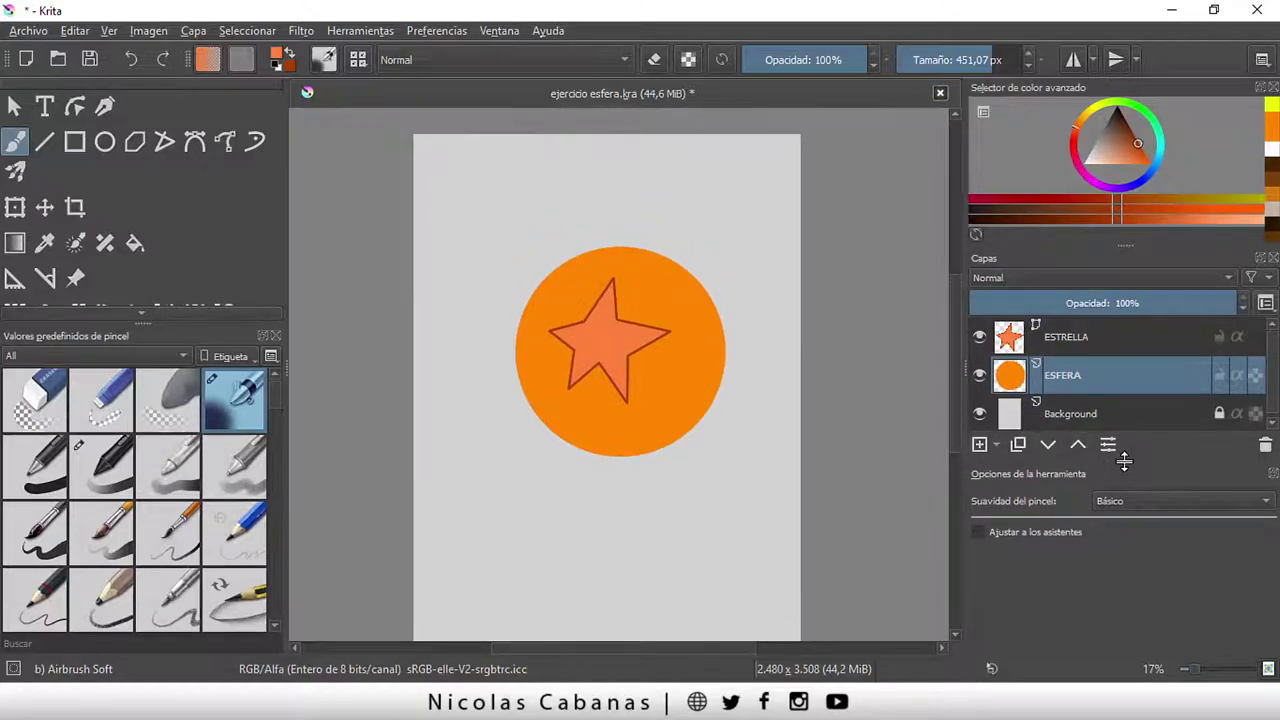
Resize the Capas and colour dockers and try darker orange shades
left_click_drag(1123, 456, 1123, 466)
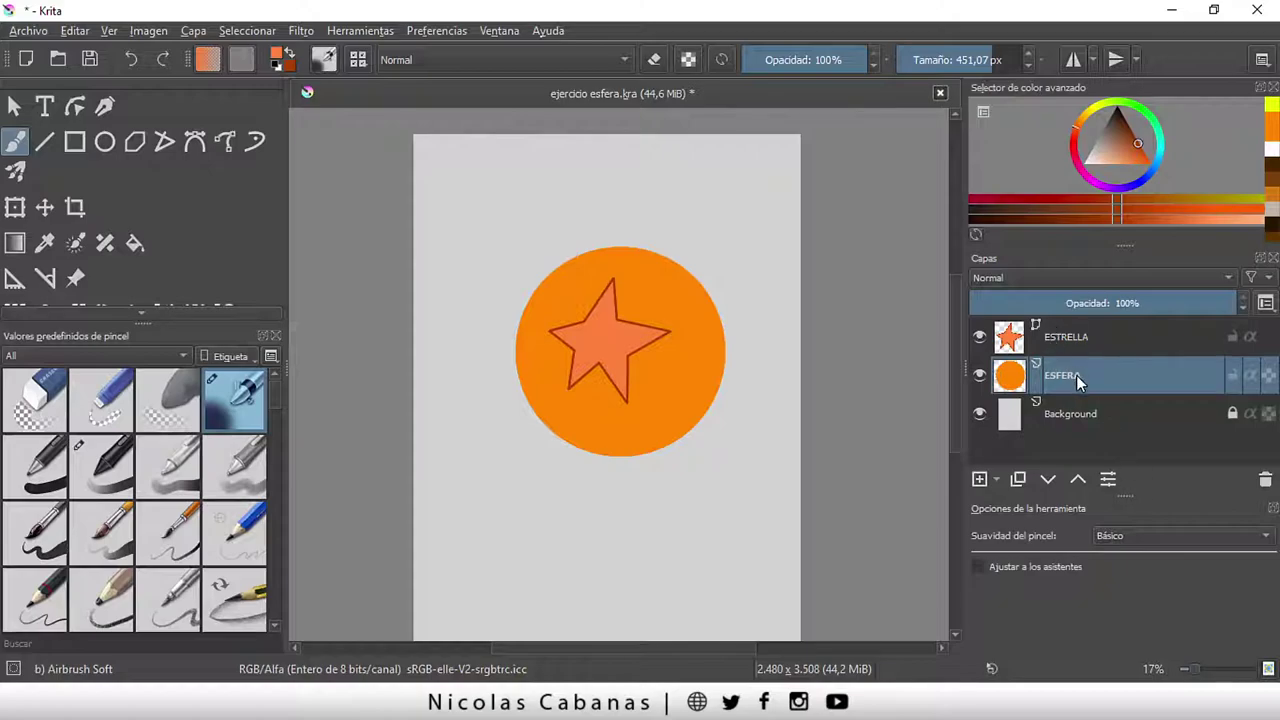
left_click_drag(1125, 246, 1125, 239)
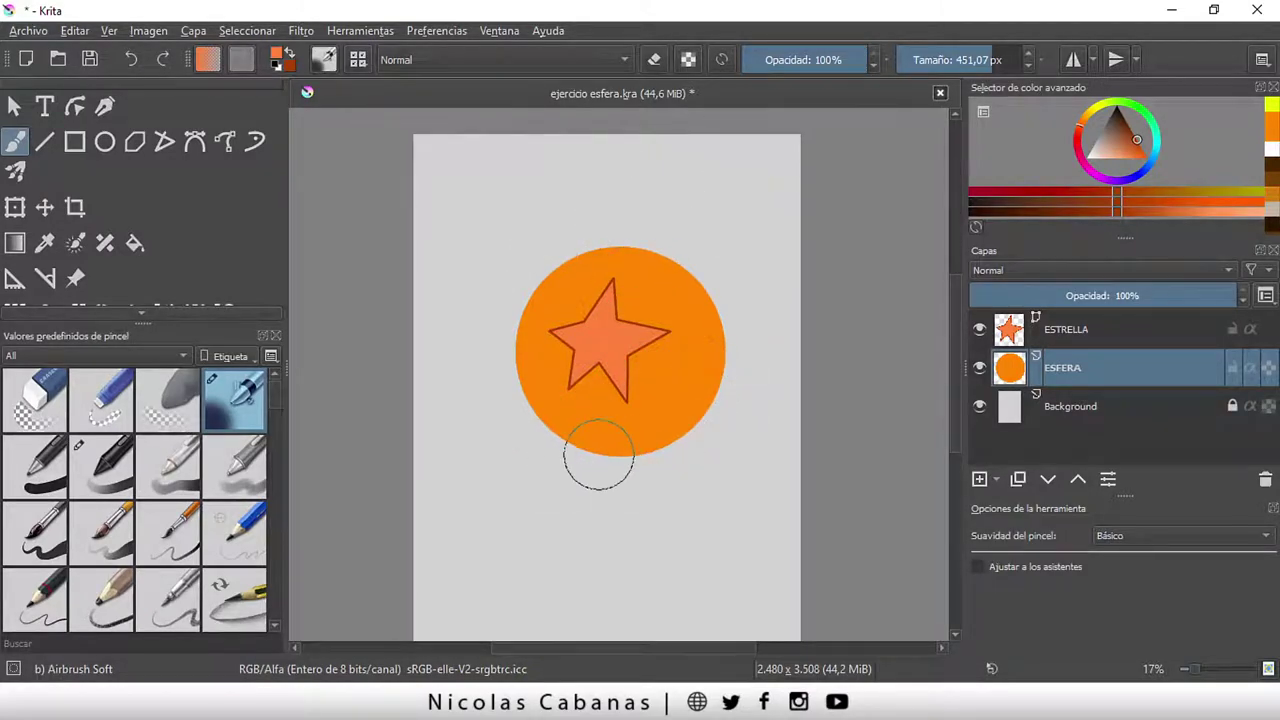
left_click(1135, 144)
left_click_drag(1135, 144, 1135, 136)
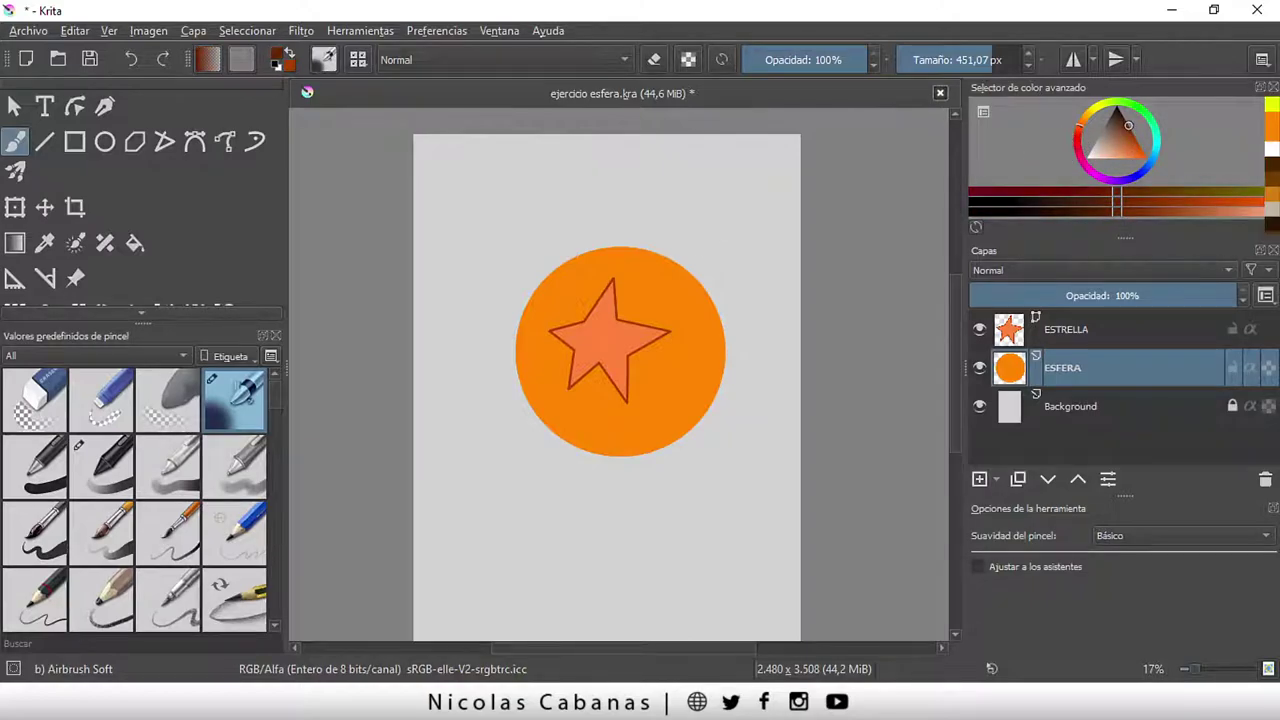
left_click_drag(166, 320, 161, 386)
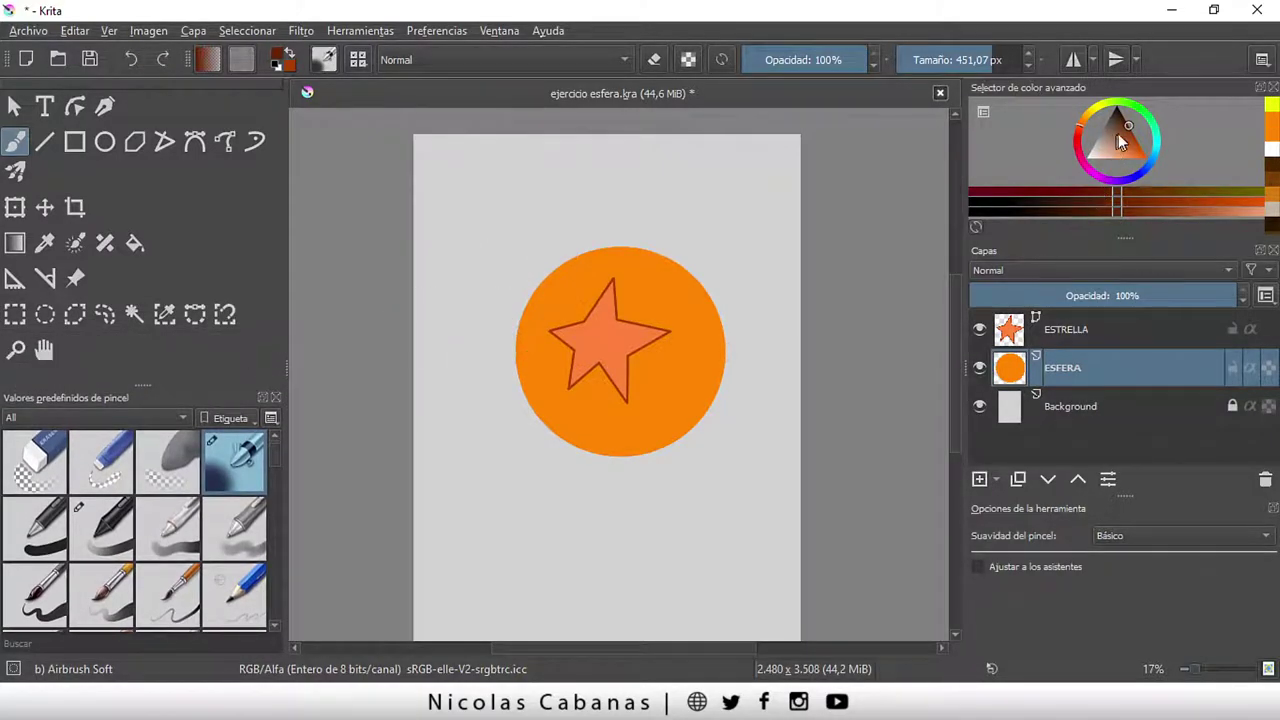
Sample the sphere's orange with the Color Sampler, then return to the Freehand Brush
mouse_move(1124, 142)
left_mouse_down()
mouse_move(1145, 152)
mouse_move(1125, 128)
left_mouse_up()
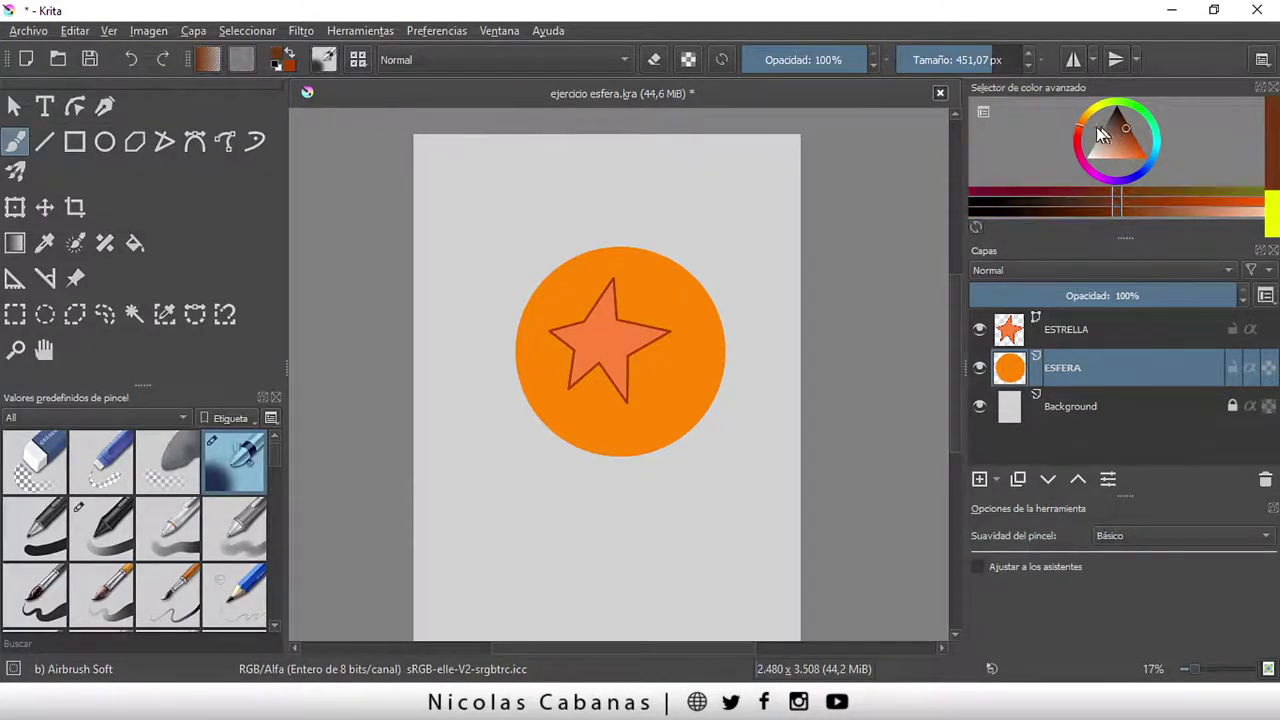
left_click(45, 247)
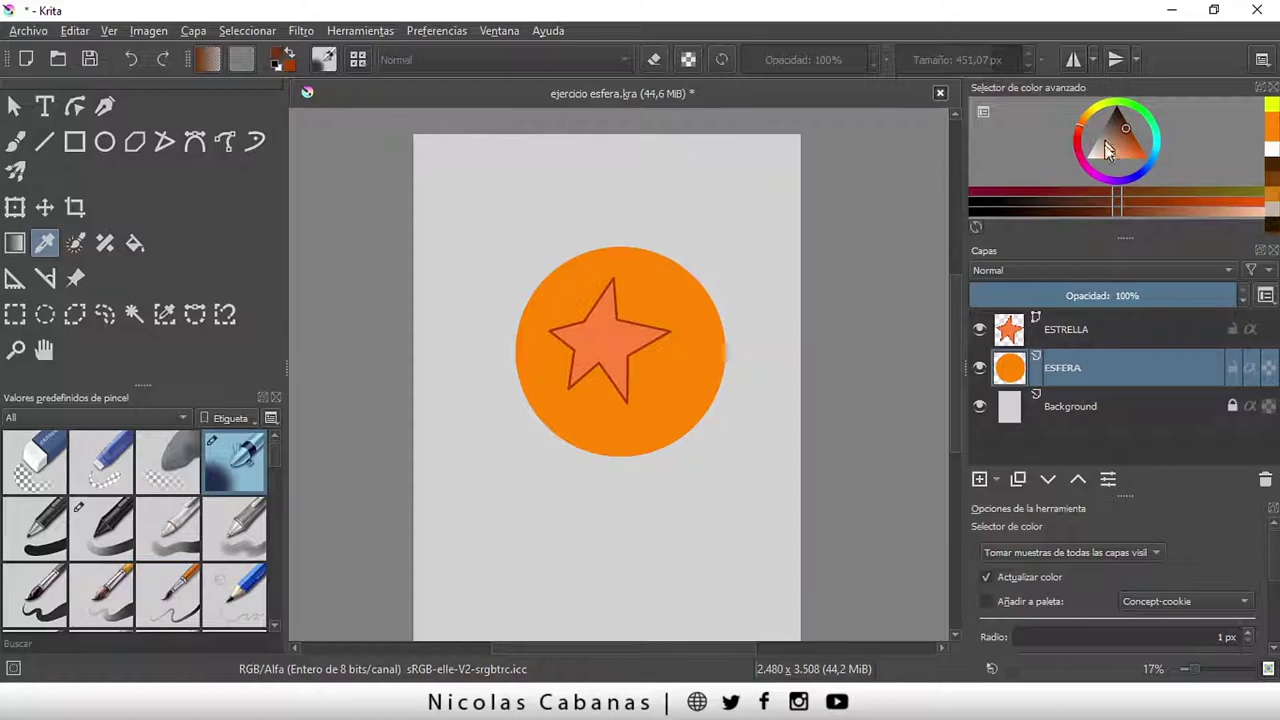
left_click(574, 283)
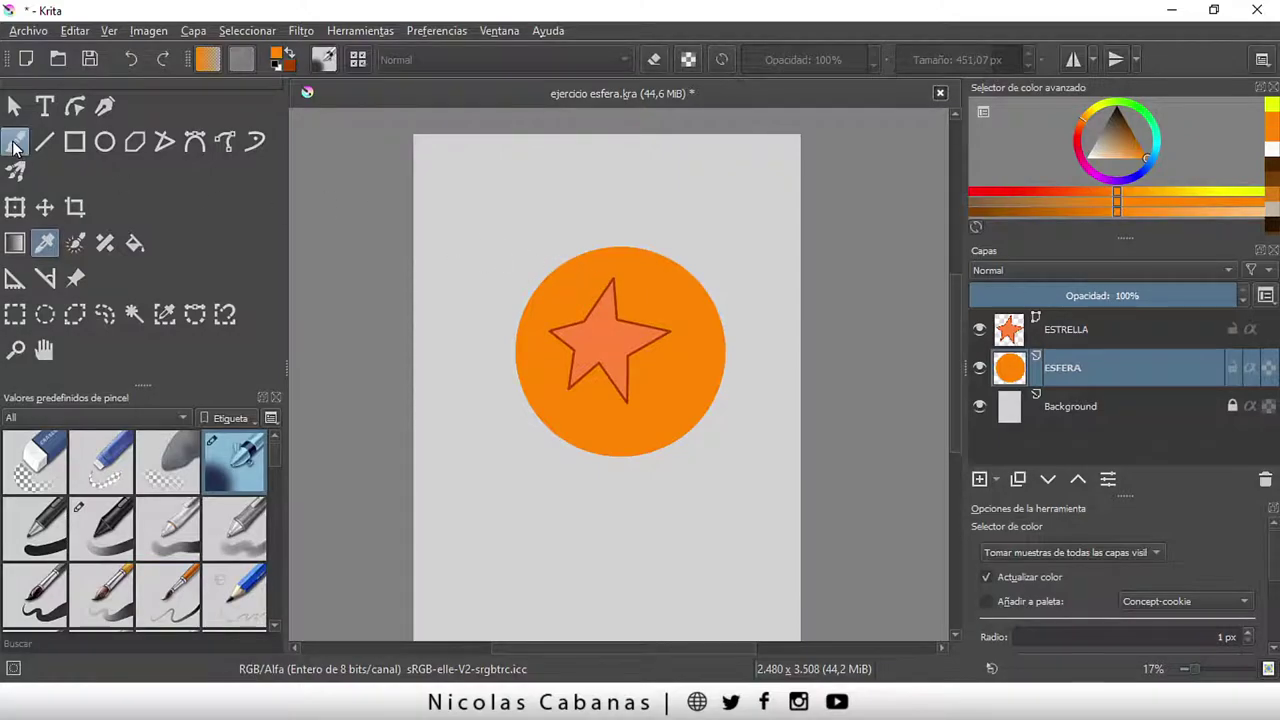
left_click(15, 142)
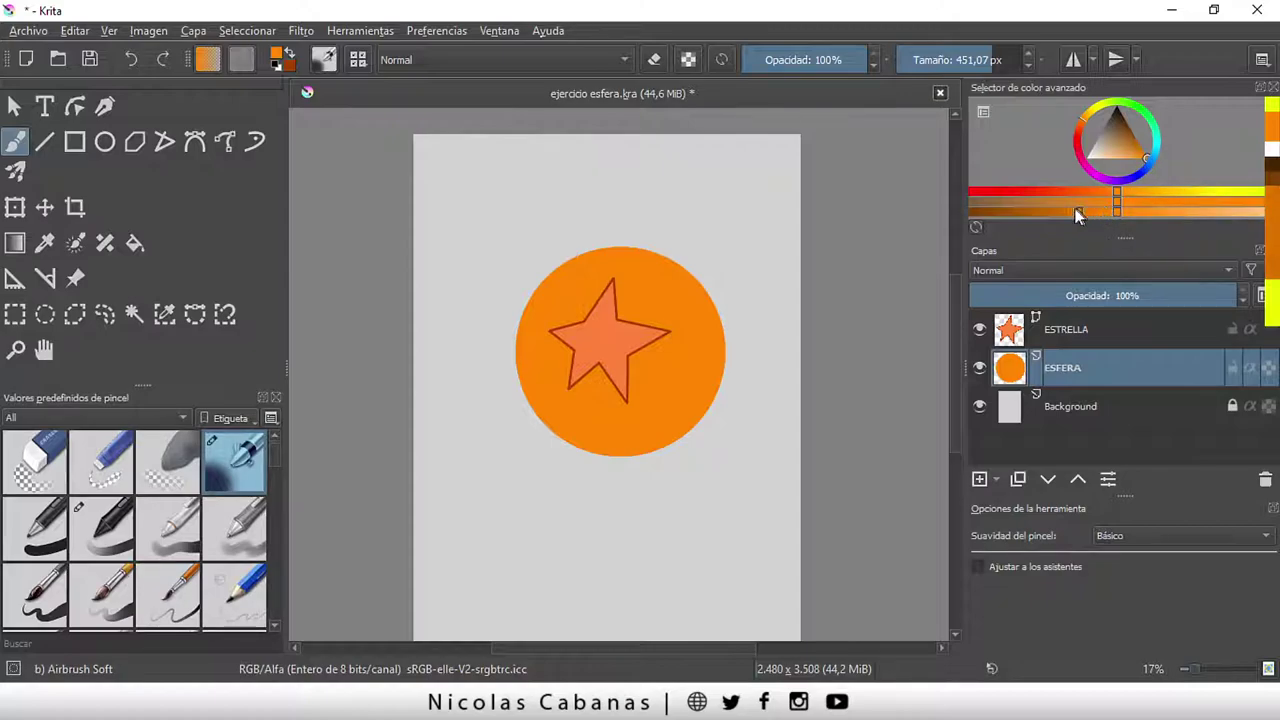
Pick a dark brown and test airbrush shadows below the sphere, undoing both strokes
left_click(1035, 213)
left_click_drag(1035, 214, 977, 212)
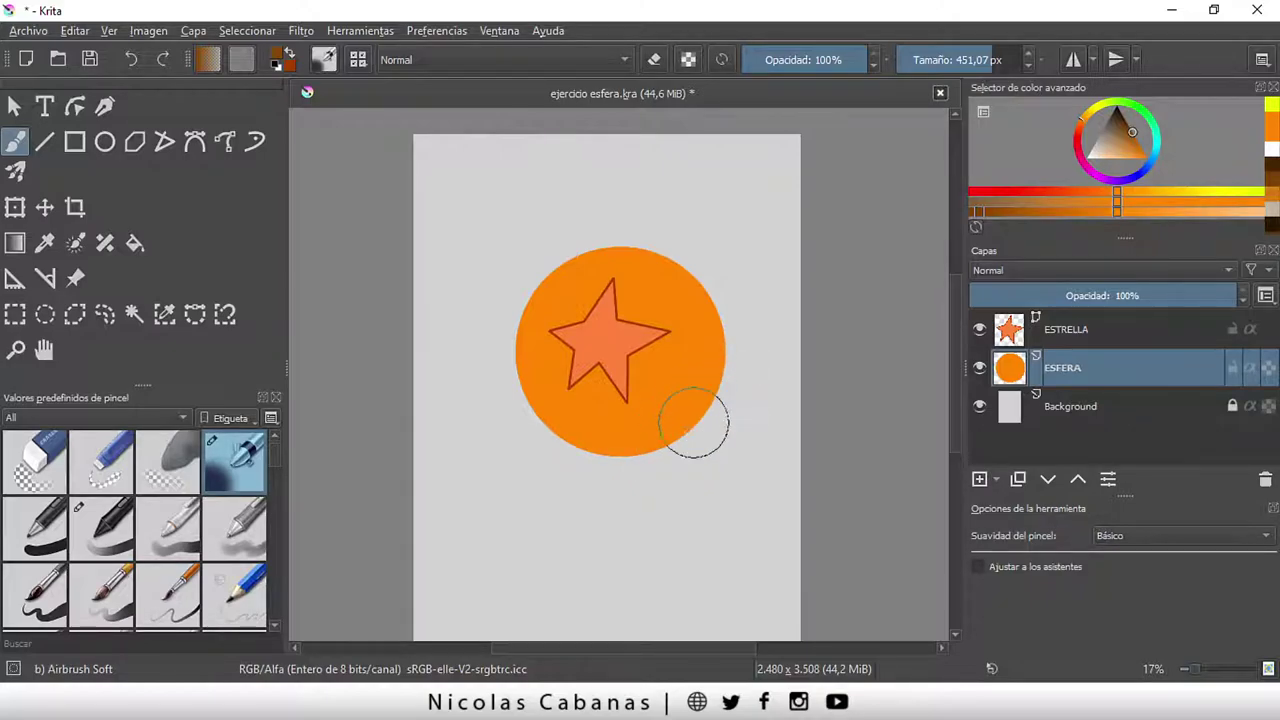
mouse_move(692, 404)
left_mouse_down()
mouse_move(663, 434)
mouse_move(581, 450)
mouse_move(631, 457)
mouse_move(703, 429)
mouse_move(580, 471)
mouse_move(700, 443)
mouse_move(573, 484)
mouse_move(711, 443)
mouse_move(574, 491)
left_mouse_up()
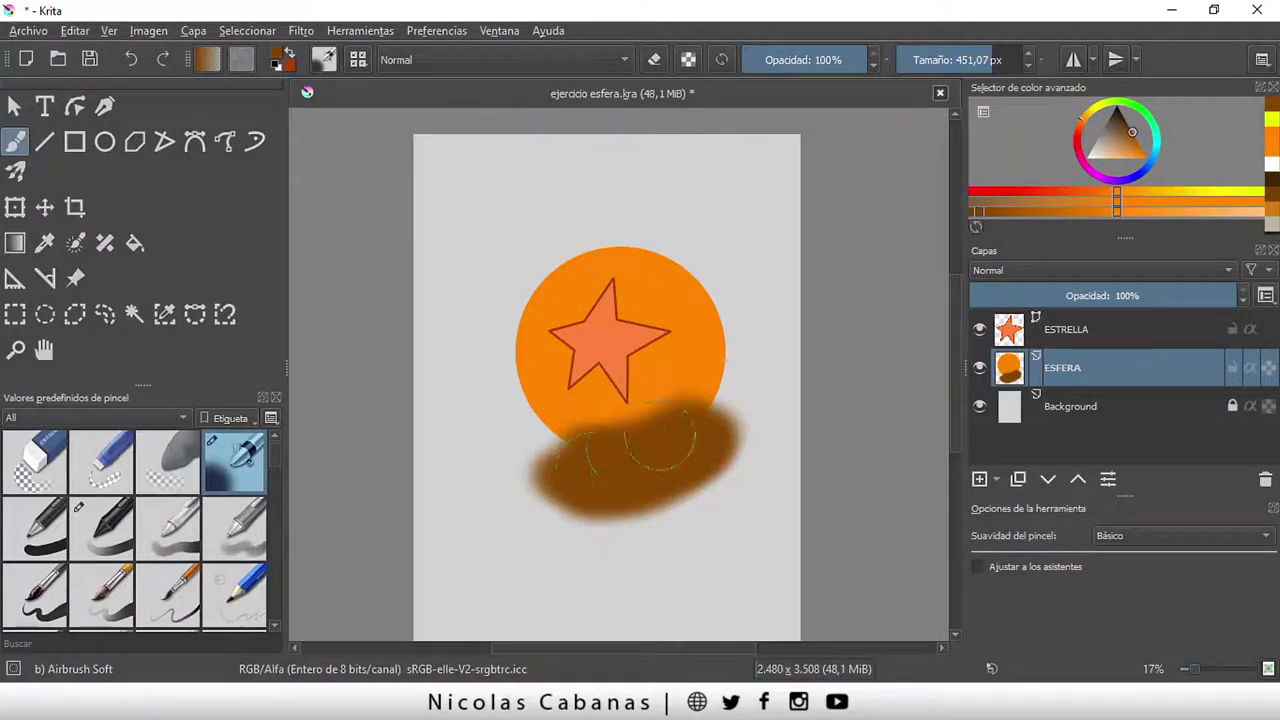
left_click(129, 60)
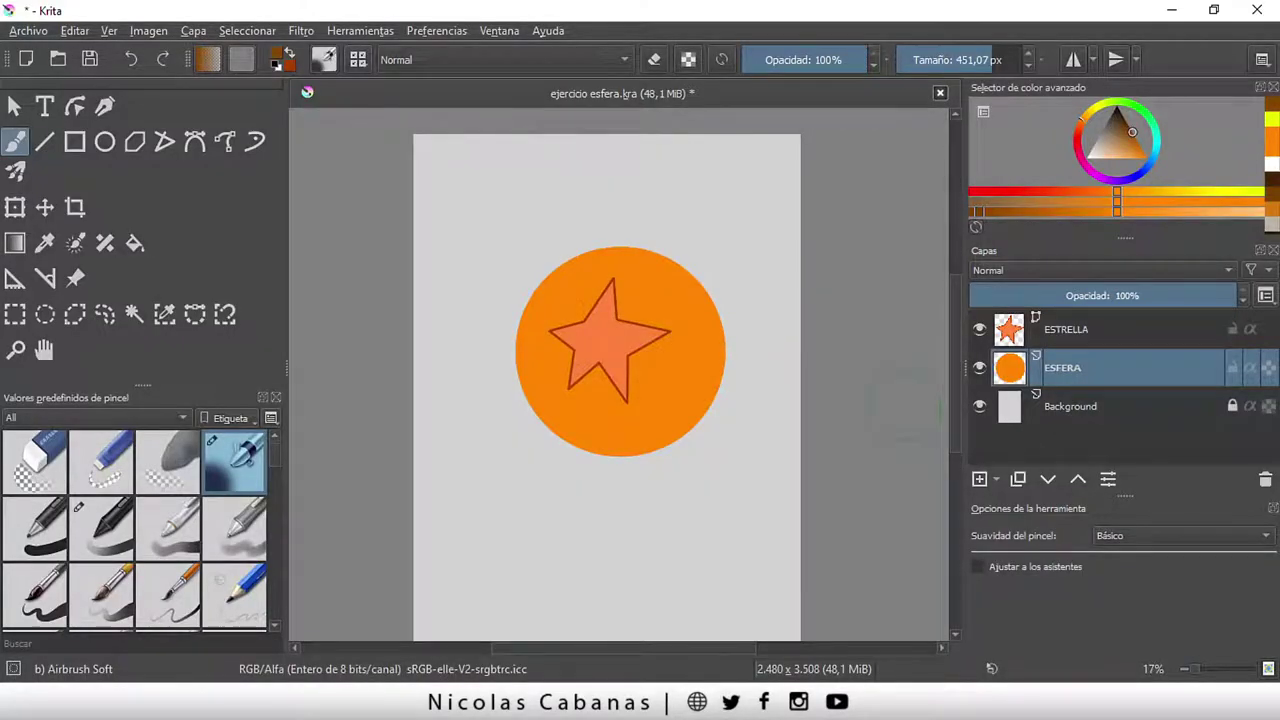
left_click_drag(590, 528, 710, 495)
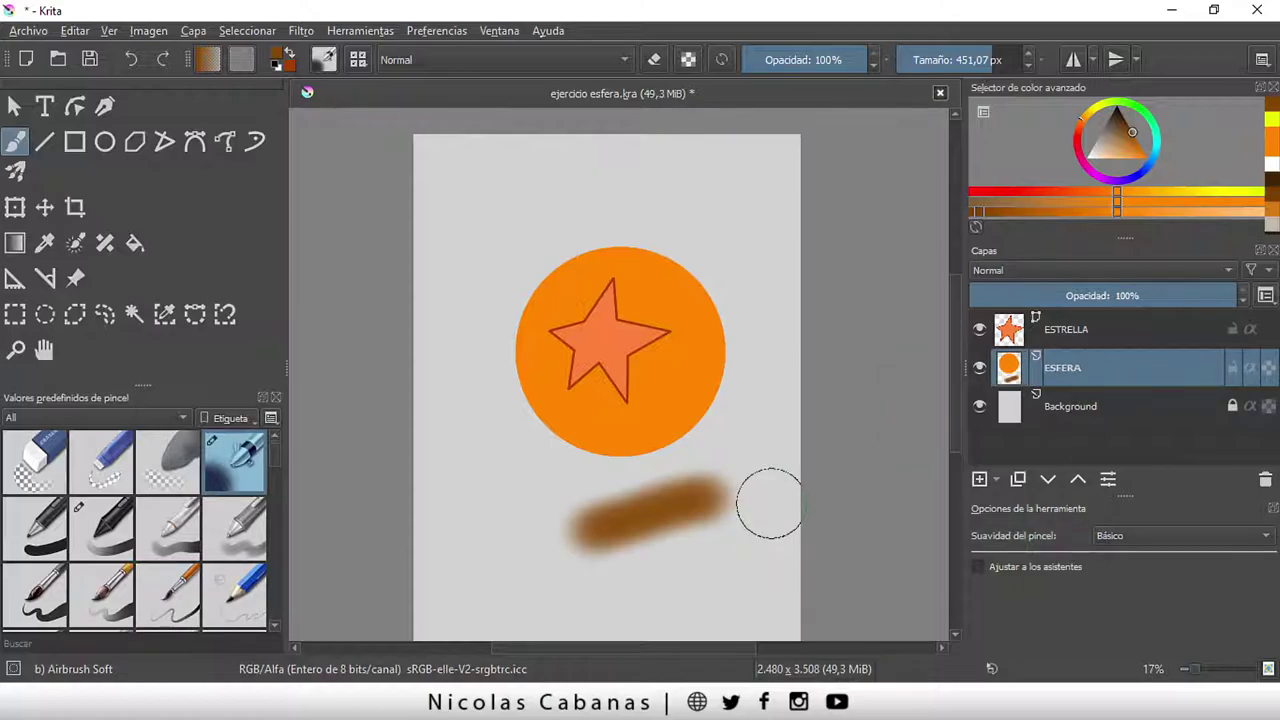
key("ctrl+z")
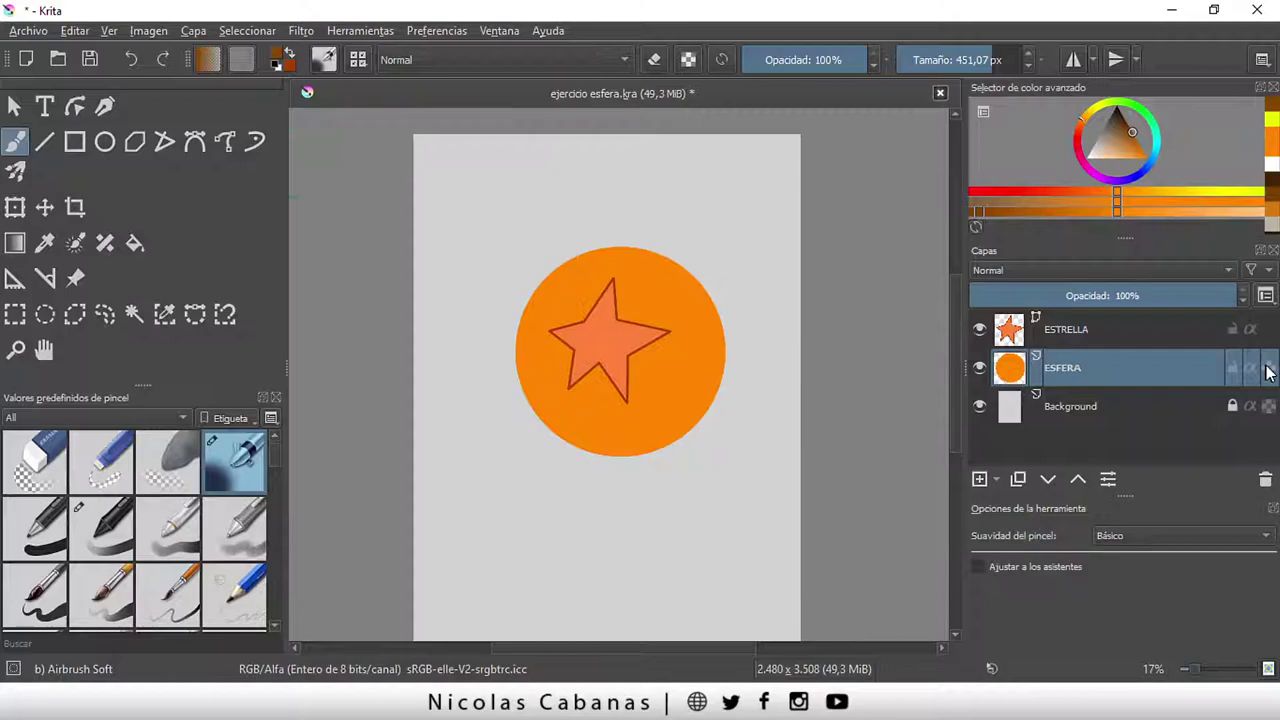
Alpha-lock ESFERA, try and undo a dark shadow, then set brush opacity to 34%
left_click(1268, 369)
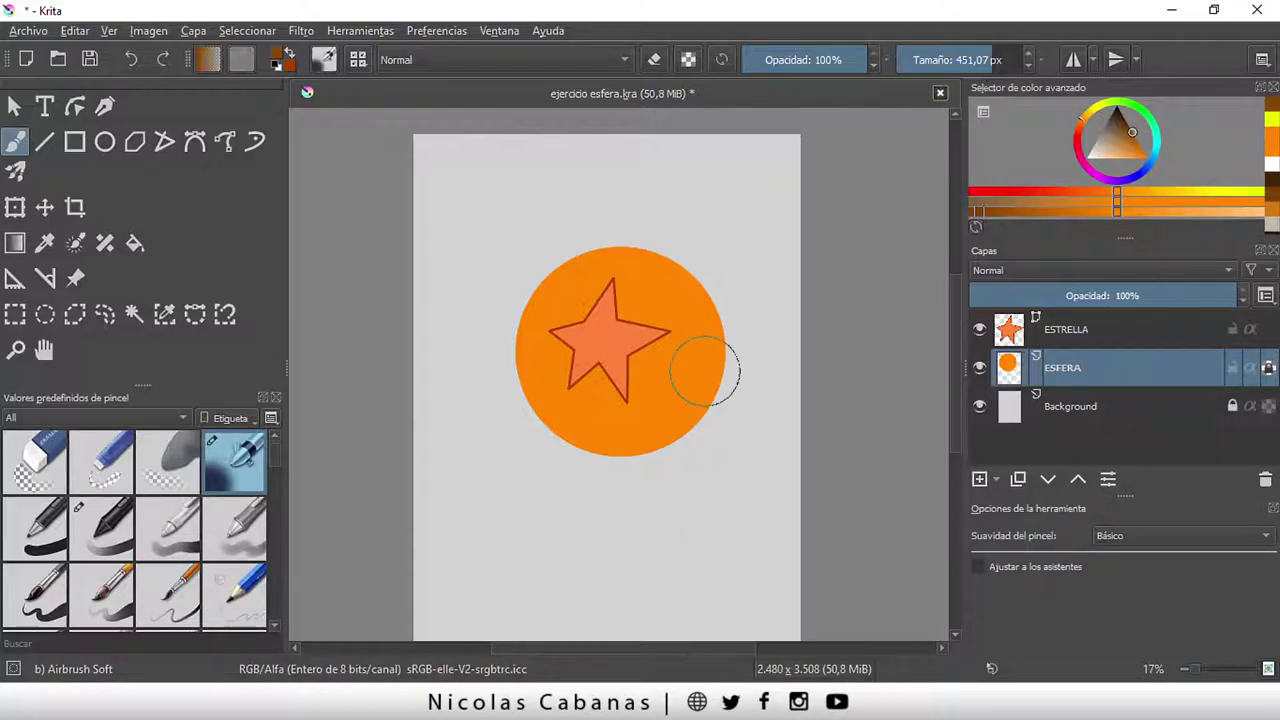
left_click_drag(703, 366, 622, 458)
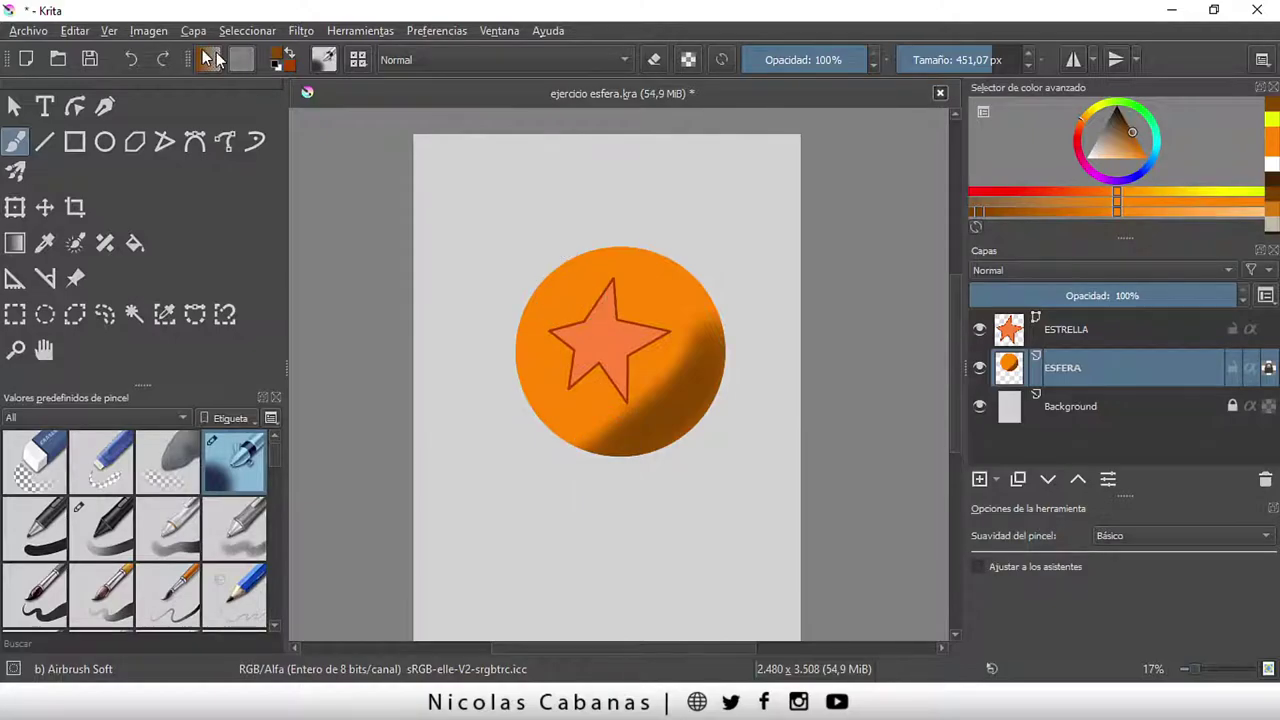
left_click(130, 60)
left_click(129, 59)
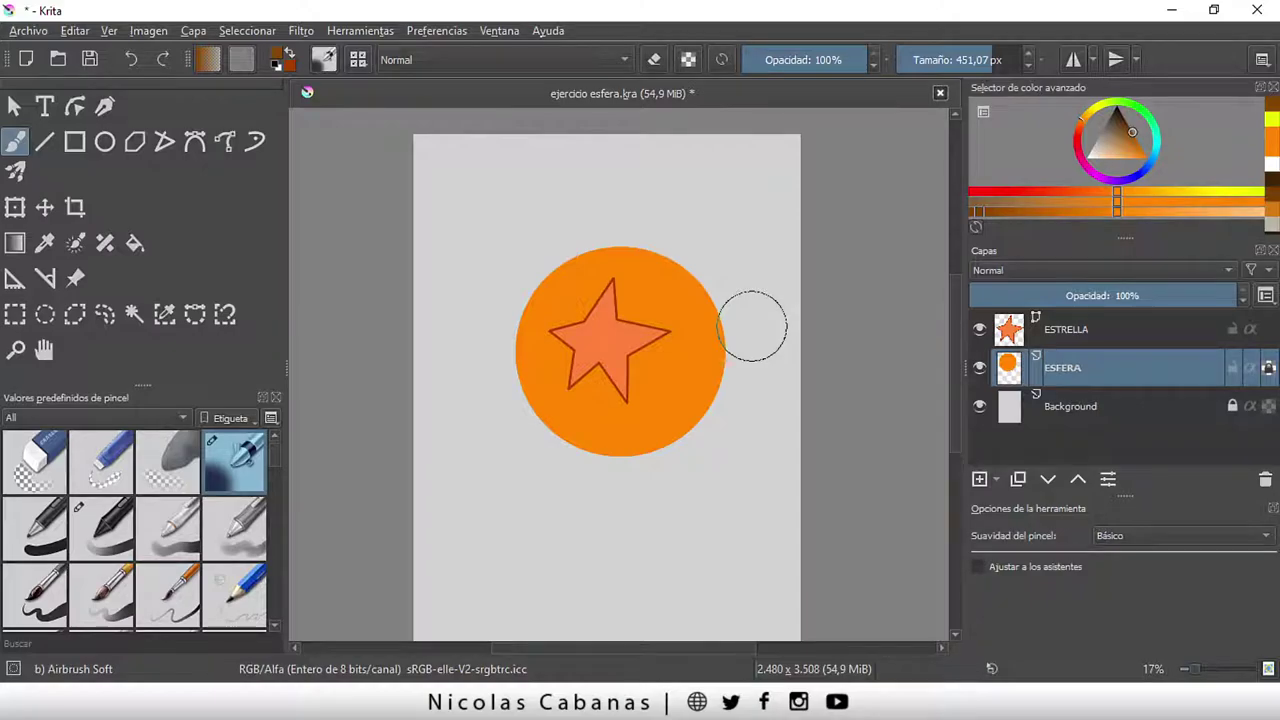
left_click_drag(802, 60, 787, 68)
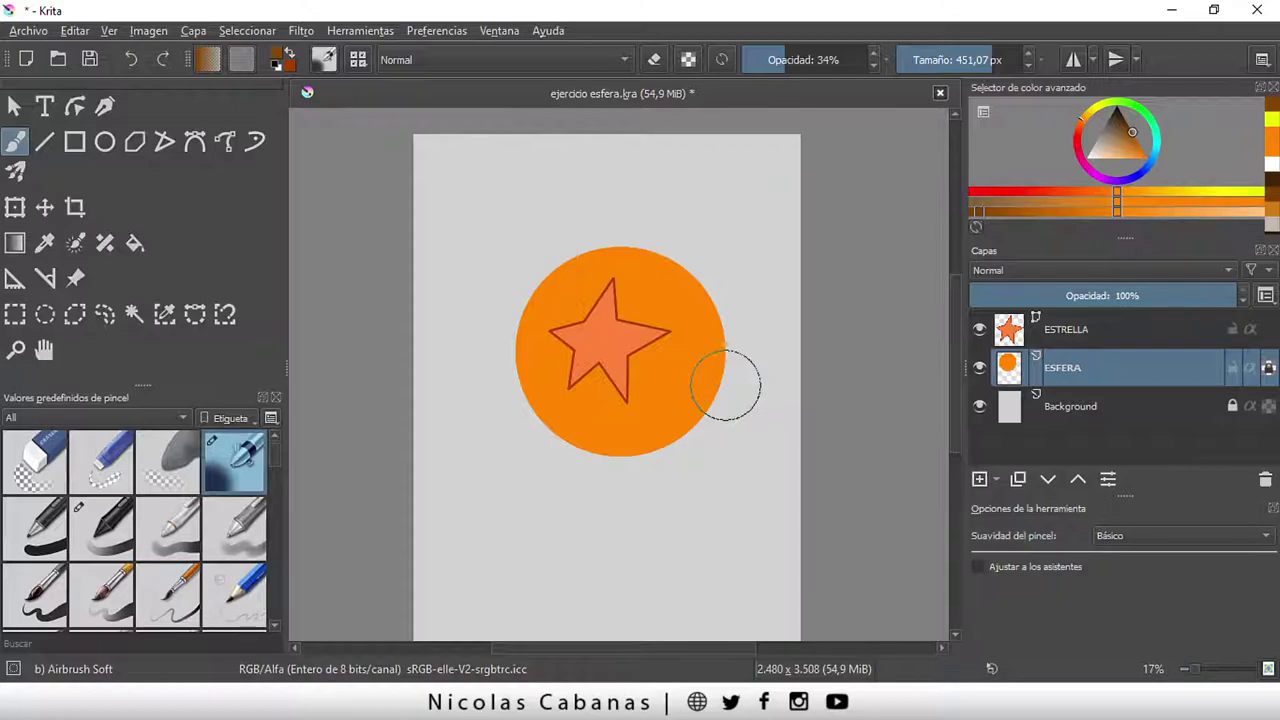
Airbrush soft brown shading on the sphere's lower right at 15%, then a dark band at 100%
left_click(725, 385)
key("plus")
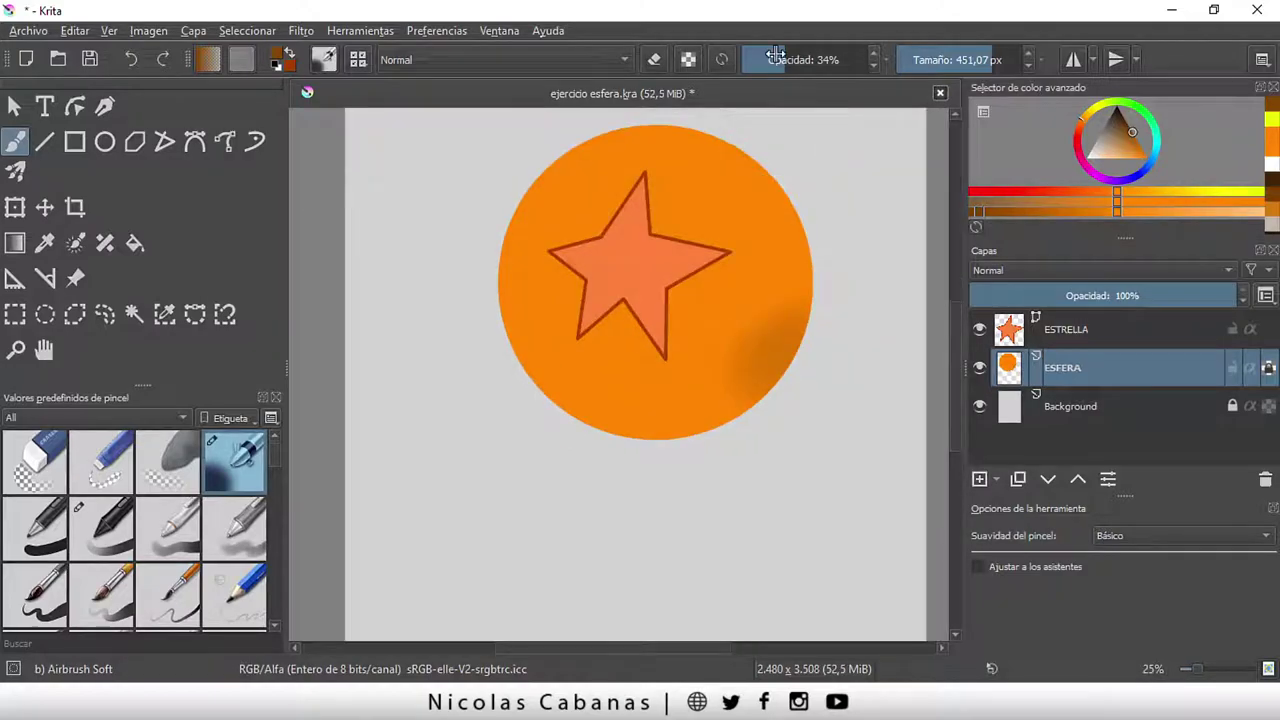
left_click_drag(790, 60, 762, 62)
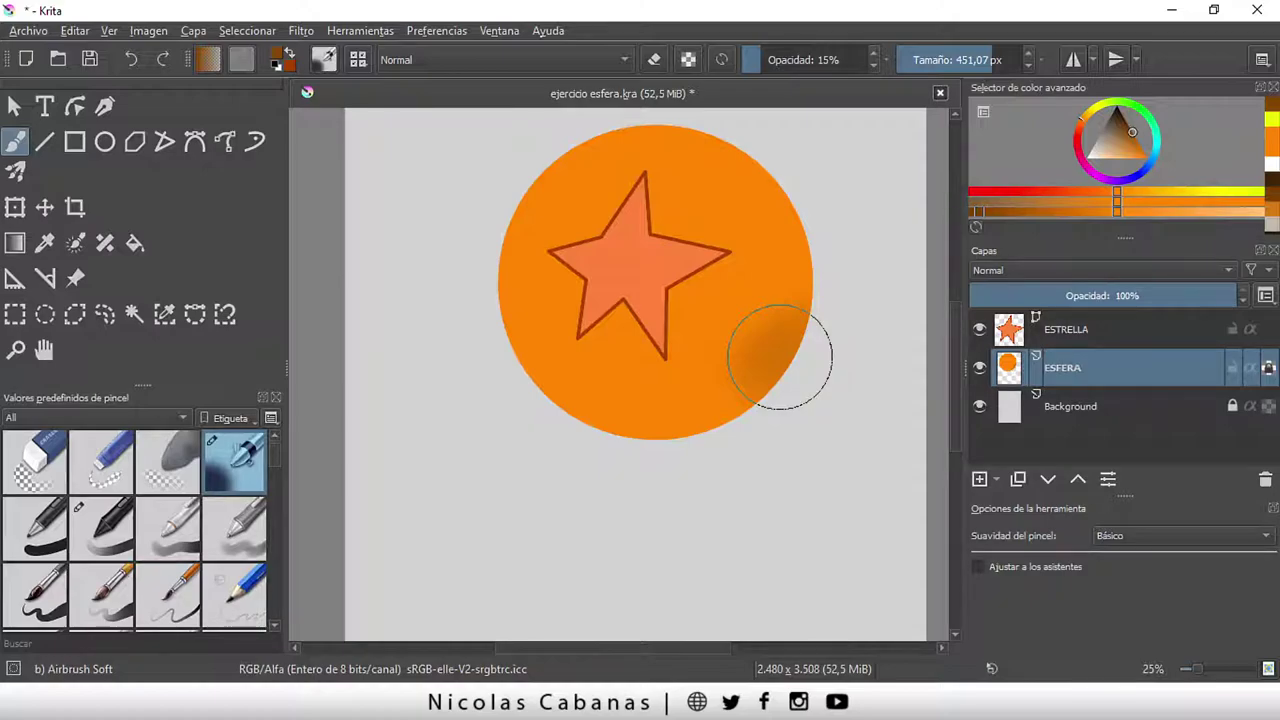
left_click_drag(779, 357, 737, 338)
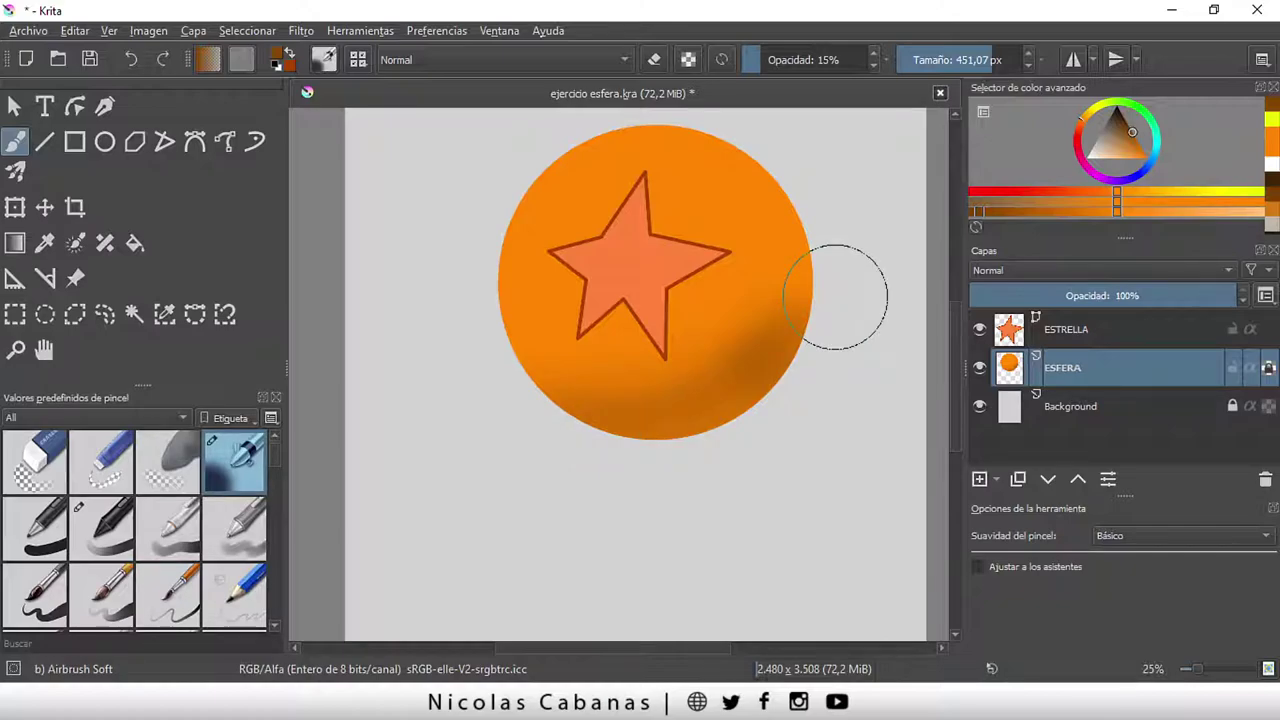
left_click_drag(835, 296, 829, 280)
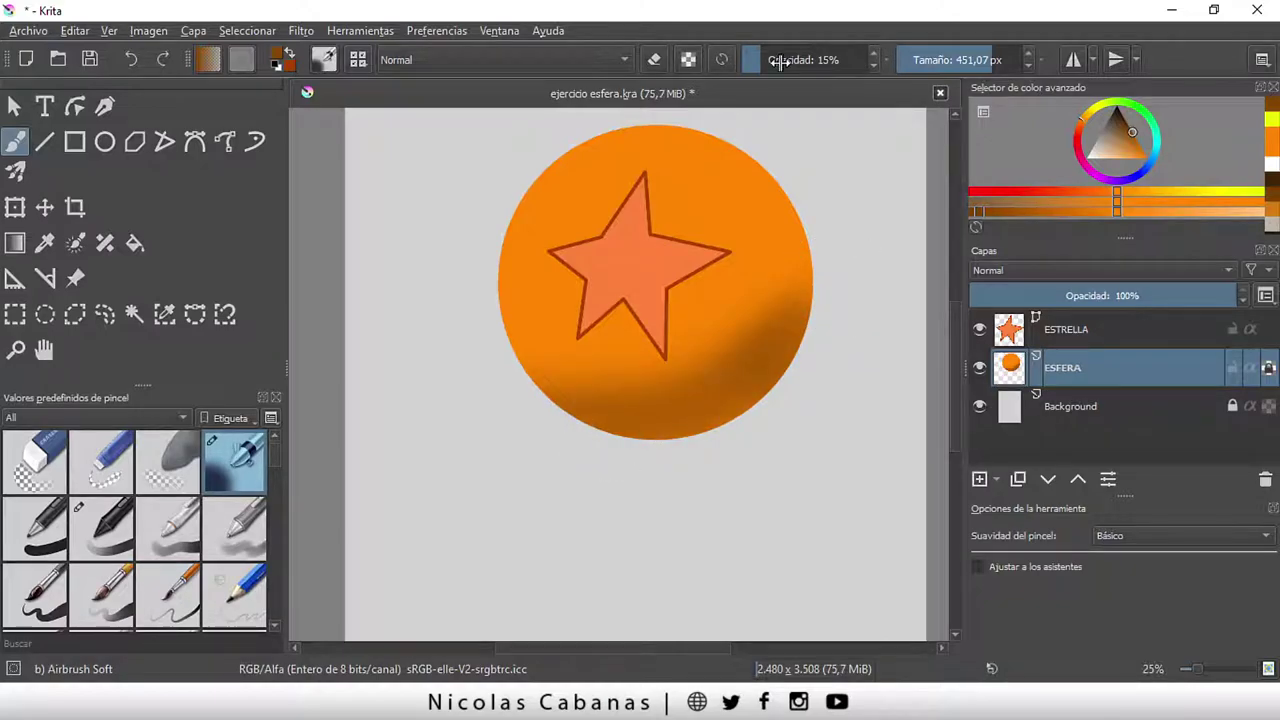
left_click_drag(779, 62, 815, 63)
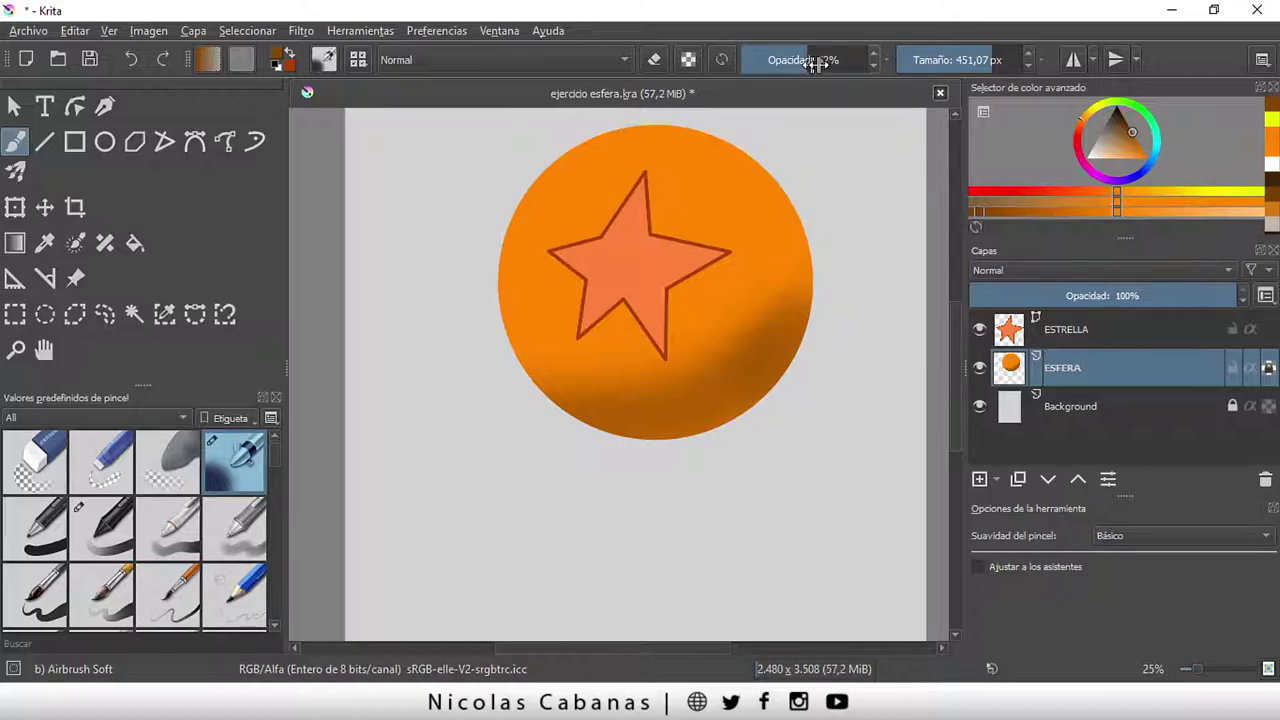
left_click_drag(815, 63, 870, 62)
left_click_drag(830, 200, 720, 430)
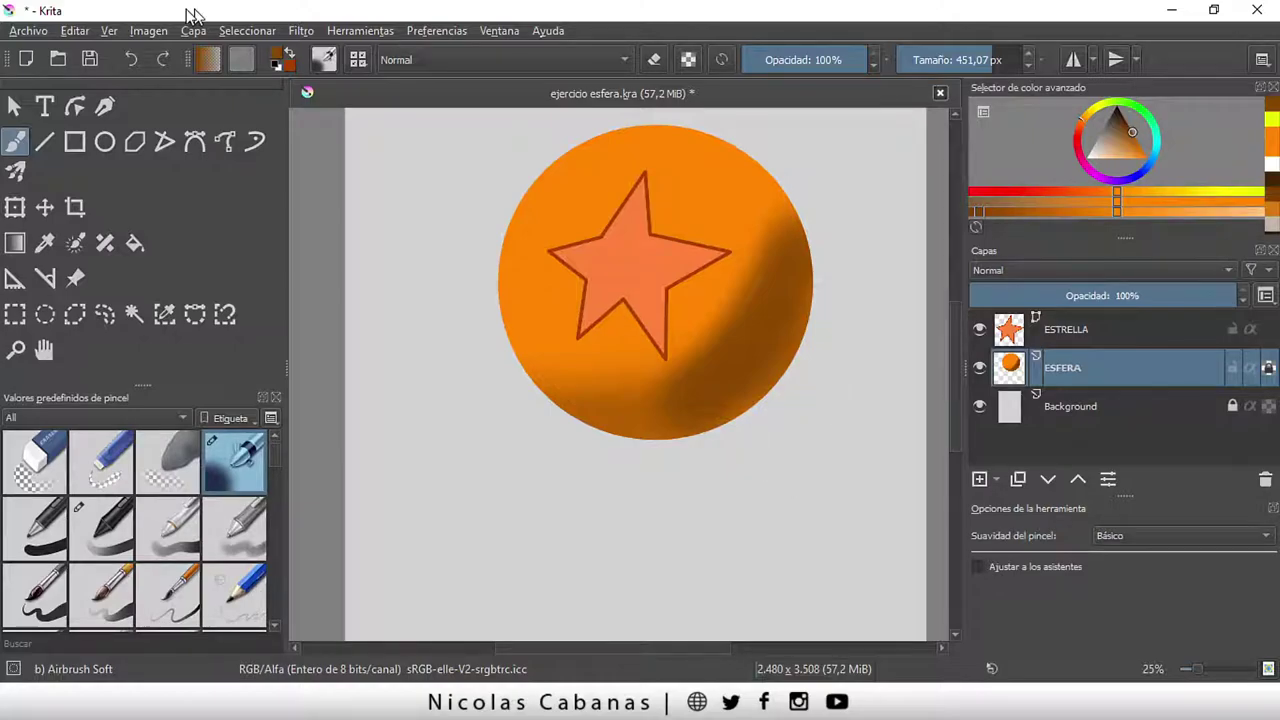
Undo the dark band, choose green, and paint a green stroke down the sphere's right at 100%
left_click(132, 58)
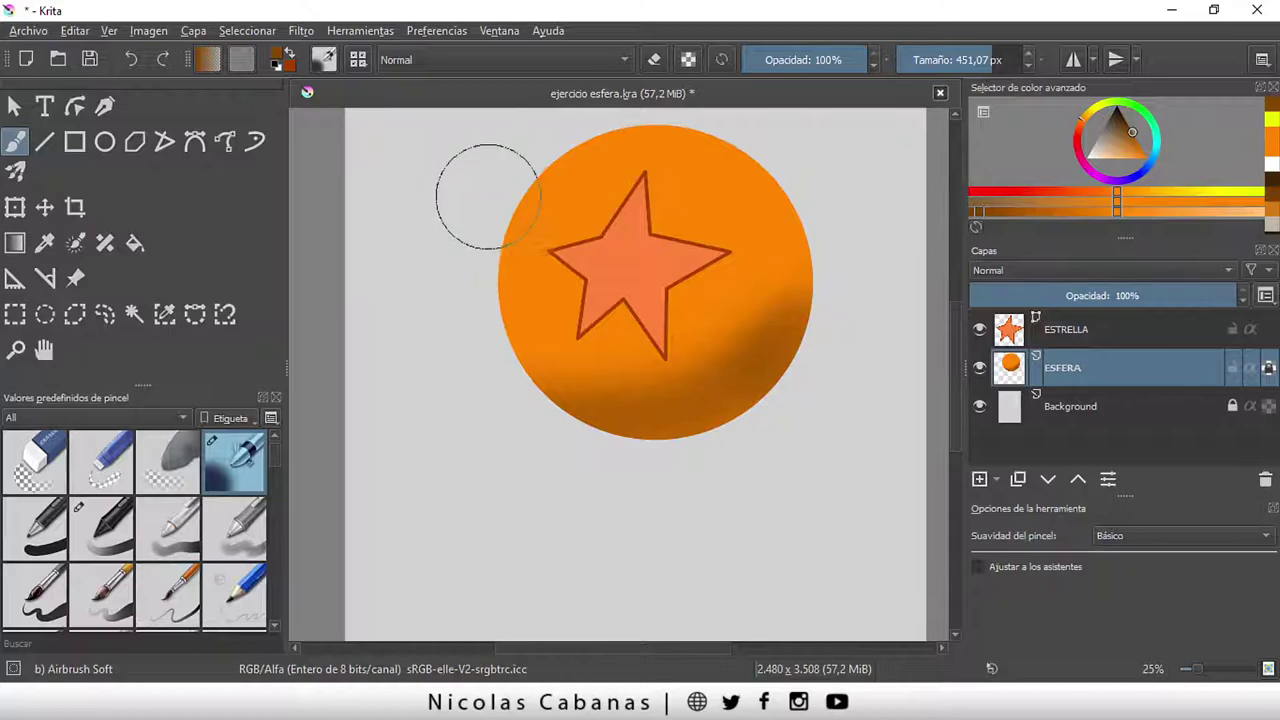
left_click_drag(820, 62, 768, 80)
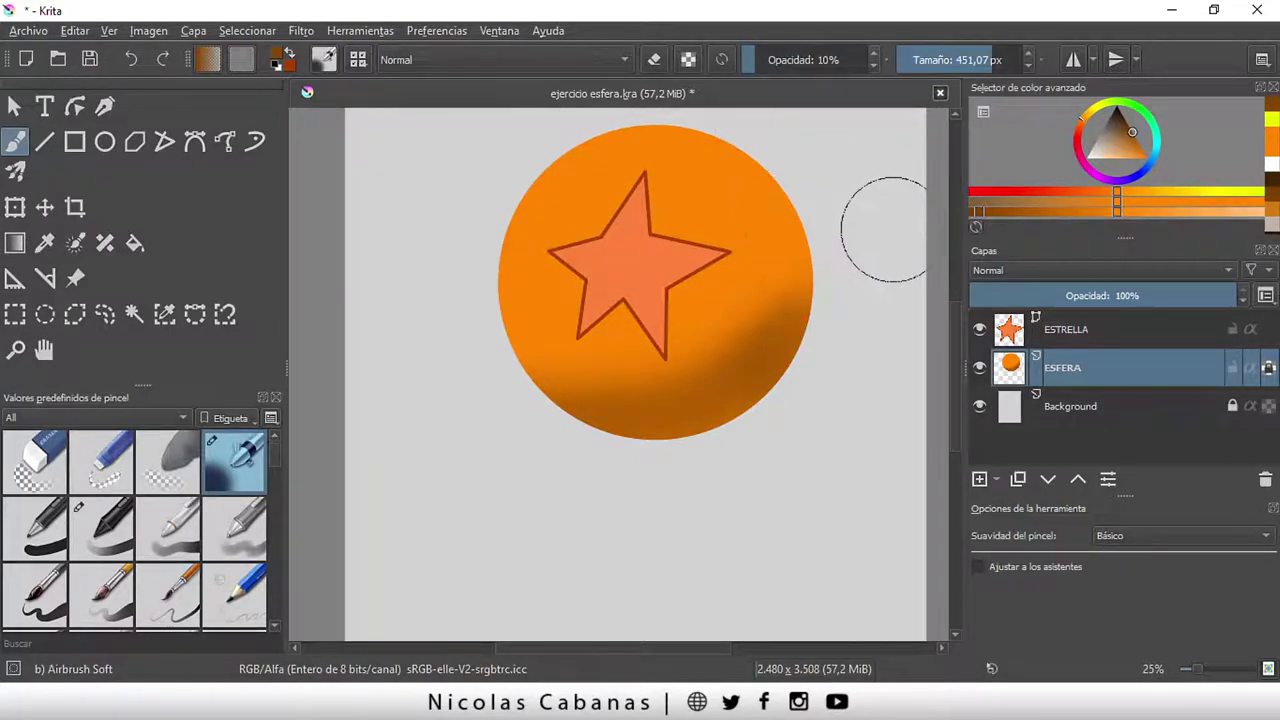
left_click(1113, 112)
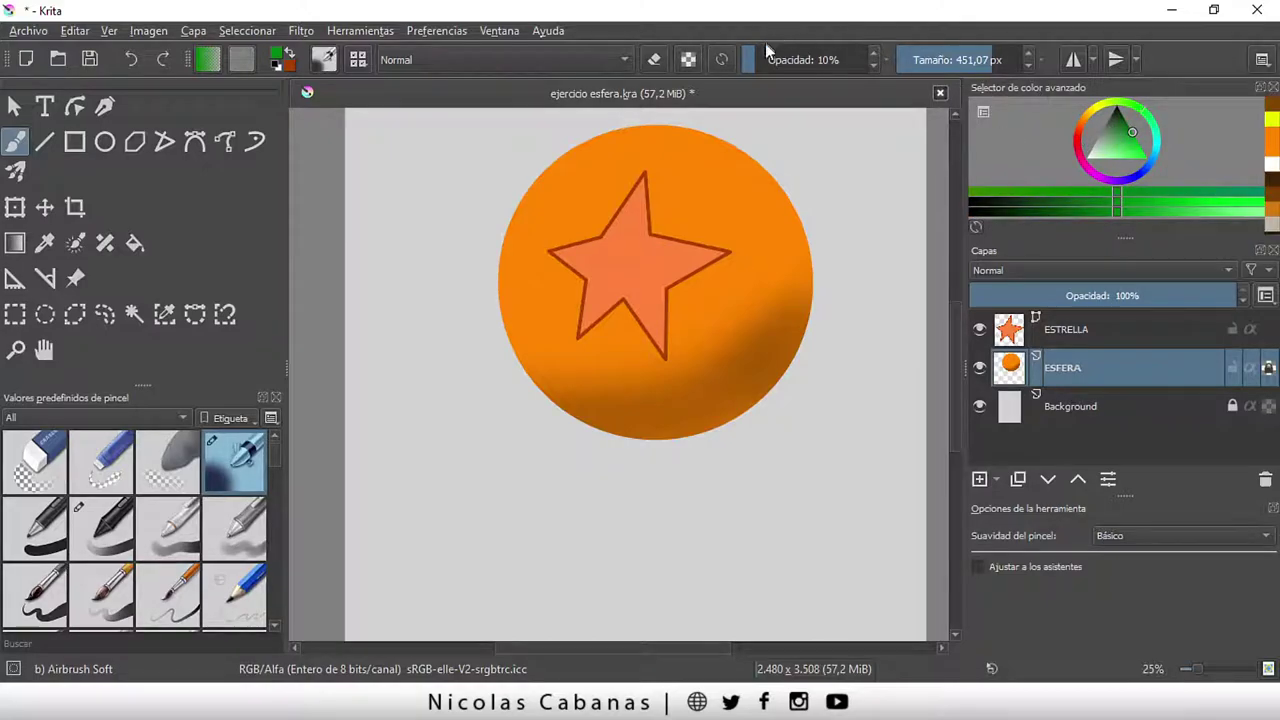
left_click_drag(765, 56, 885, 60)
left_click_drag(775, 196, 762, 422)
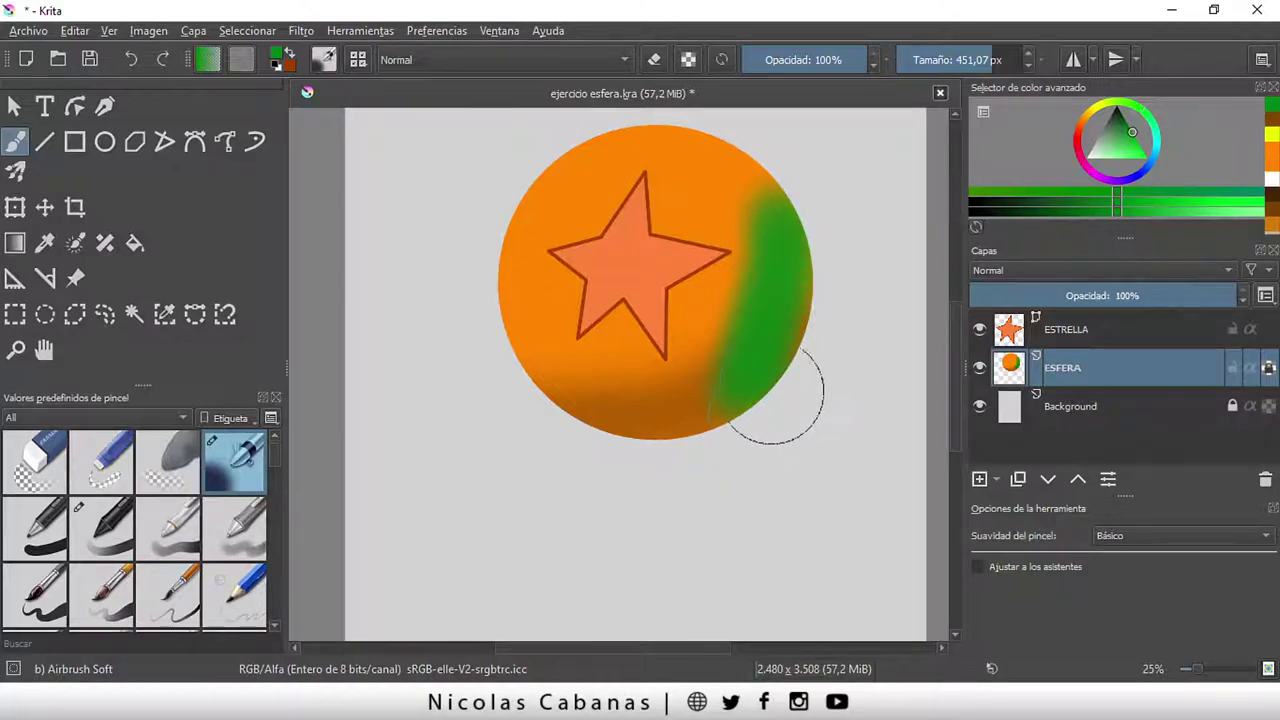
Undo the green stroke, try a faint green tint at 16% opacity, then undo it
left_click(137, 57)
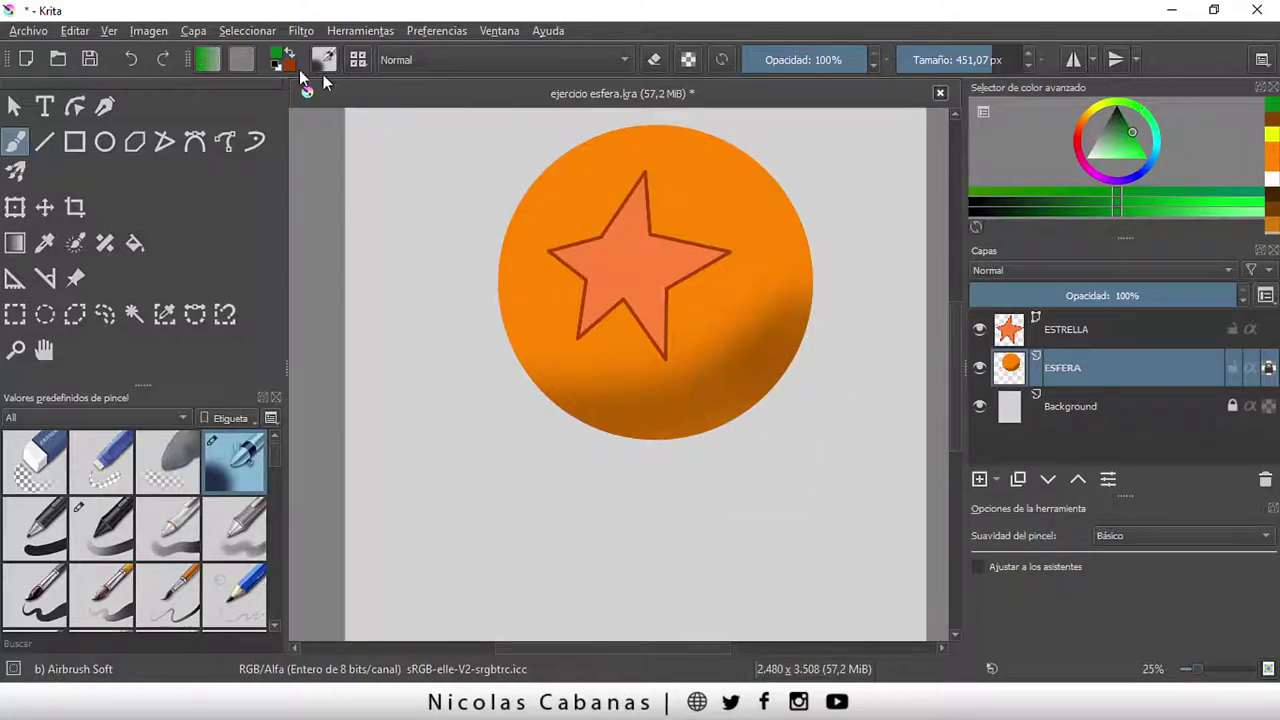
left_click_drag(857, 65, 756, 68)
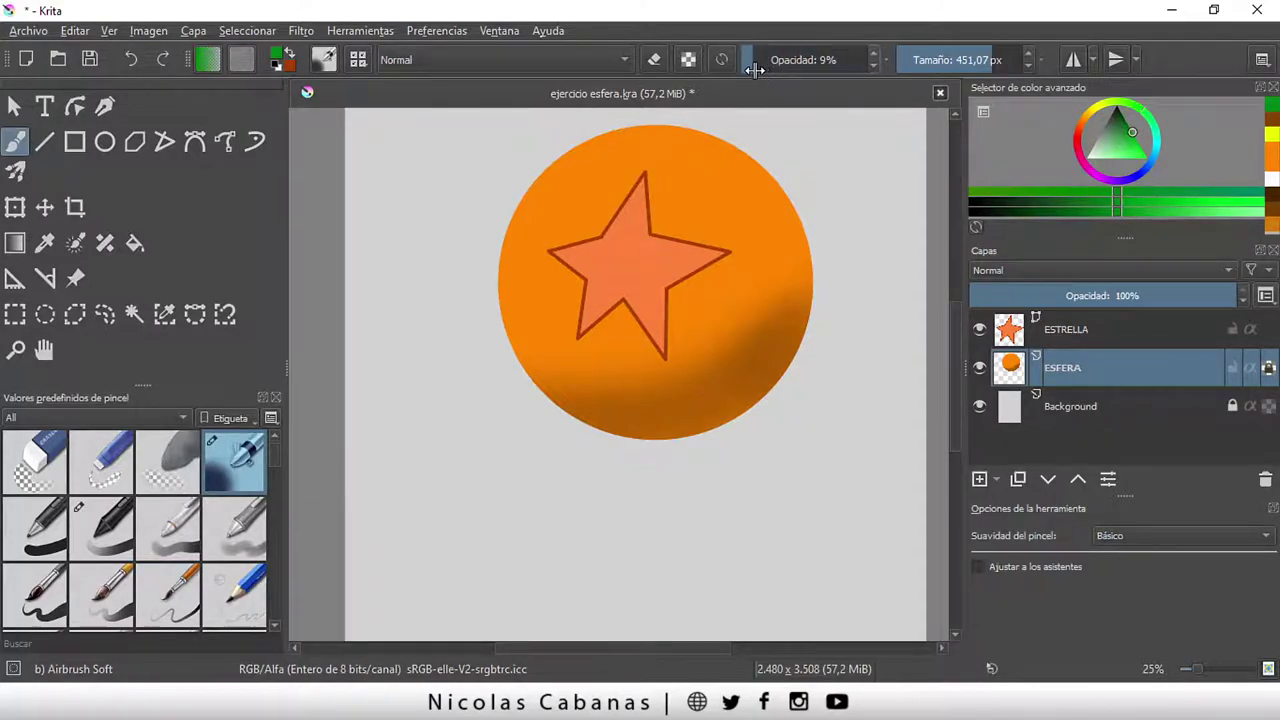
left_click_drag(756, 68, 766, 68)
mouse_move(810, 233)
left_mouse_down()
mouse_move(786, 296)
mouse_move(771, 186)
mouse_move(777, 243)
mouse_move(751, 357)
mouse_move(697, 398)
mouse_move(791, 183)
mouse_move(794, 286)
mouse_move(723, 420)
mouse_move(653, 462)
mouse_move(777, 400)
mouse_move(808, 337)
mouse_move(748, 177)
mouse_move(730, 305)
left_mouse_up()
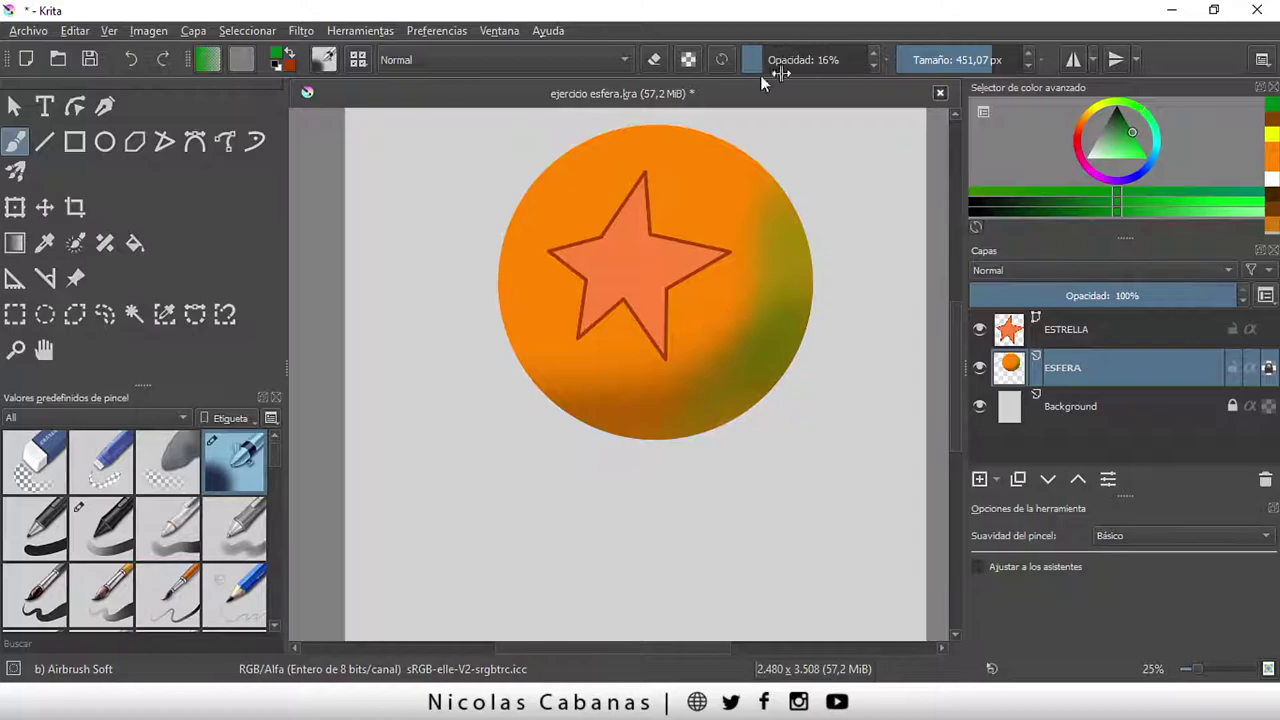
left_click(132, 61)
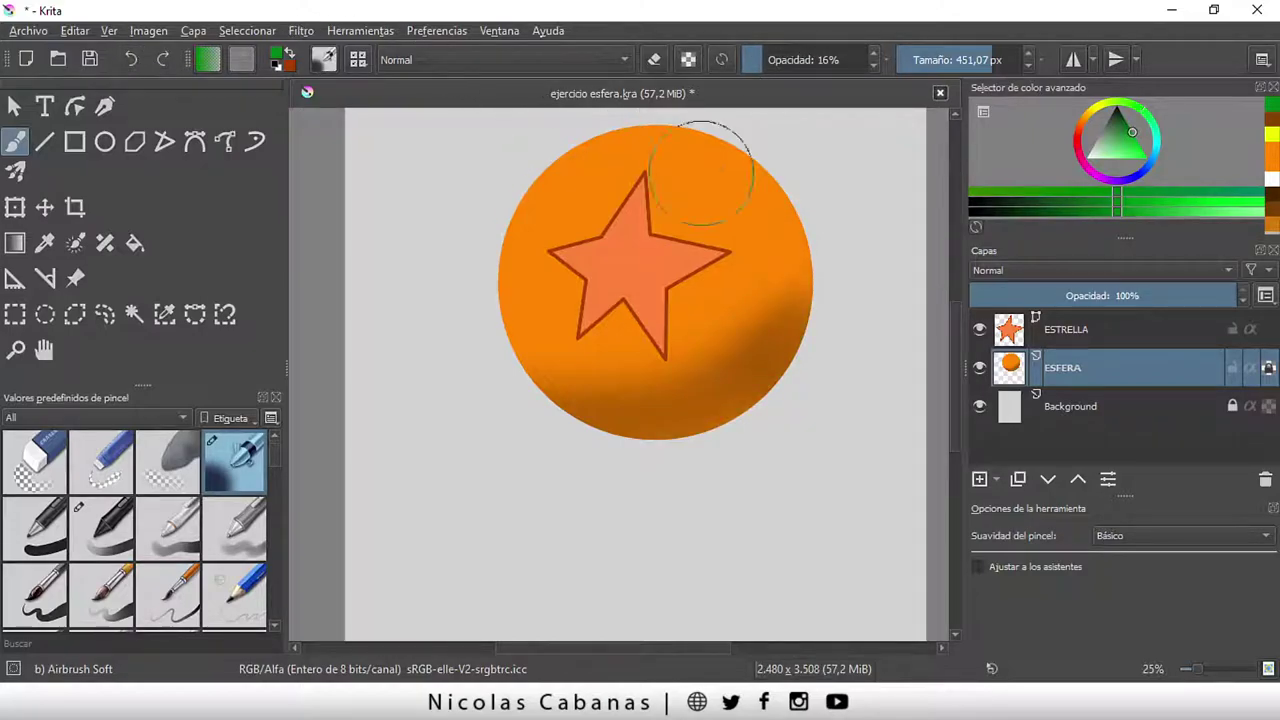
Sample the sphere's shadow tone, darken it to brownish-orange, and set brush opacity to 11%
left_click(44, 243)
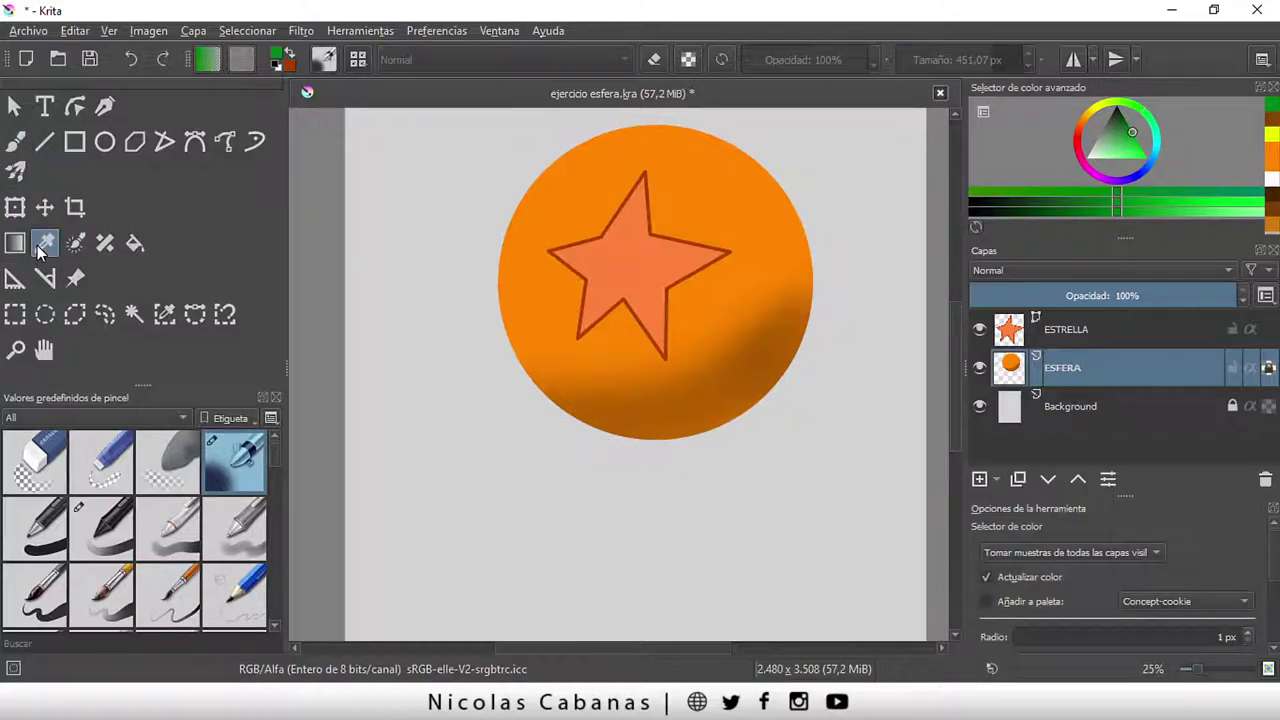
left_click(766, 362)
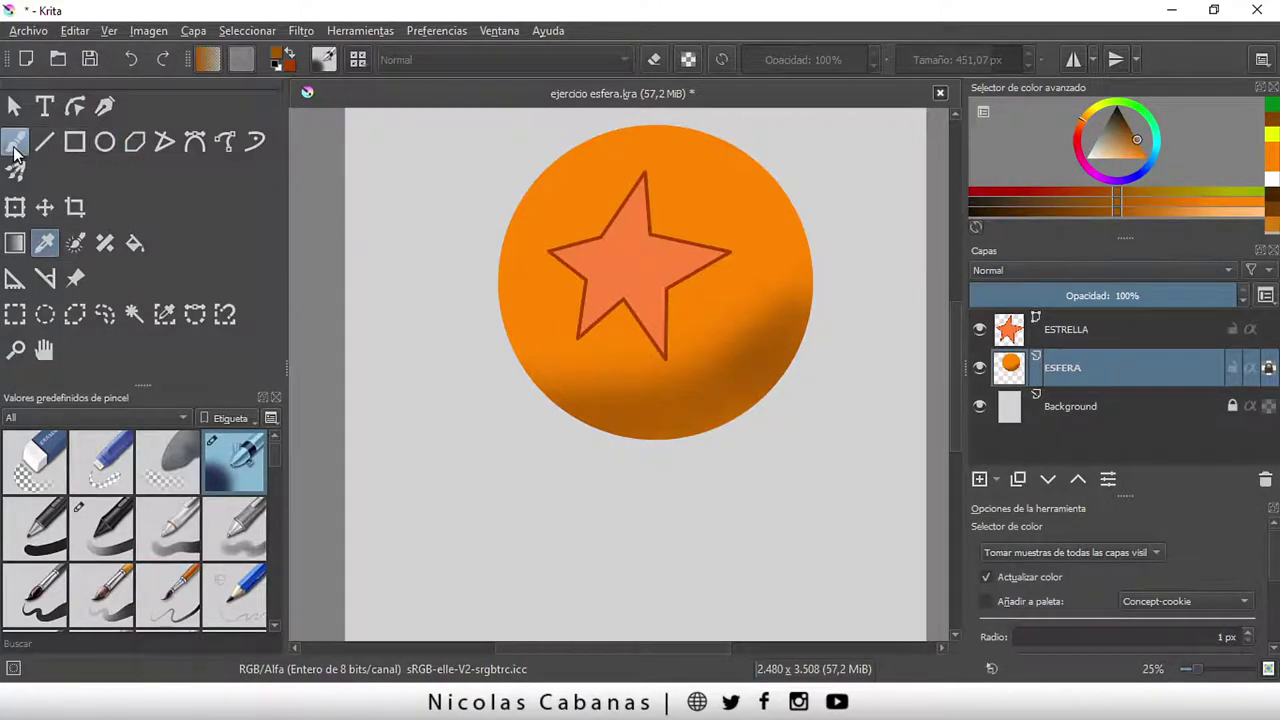
left_click(15, 141)
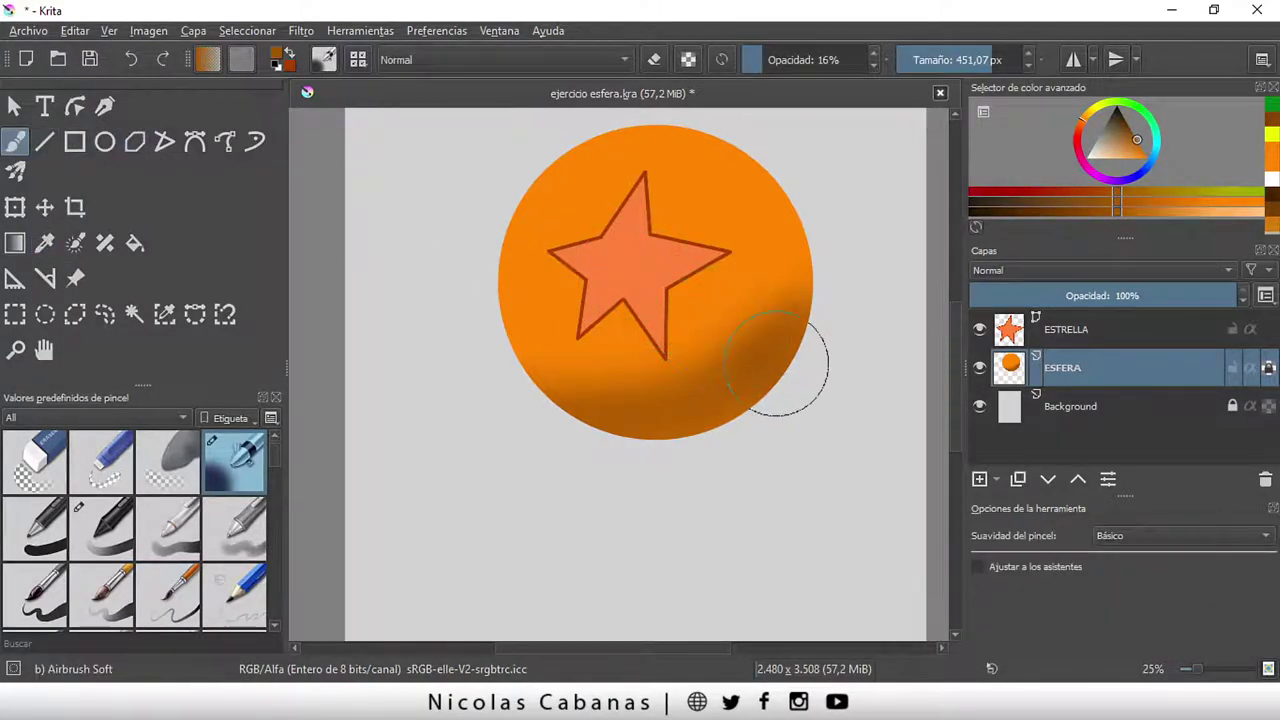
left_click(1075, 213)
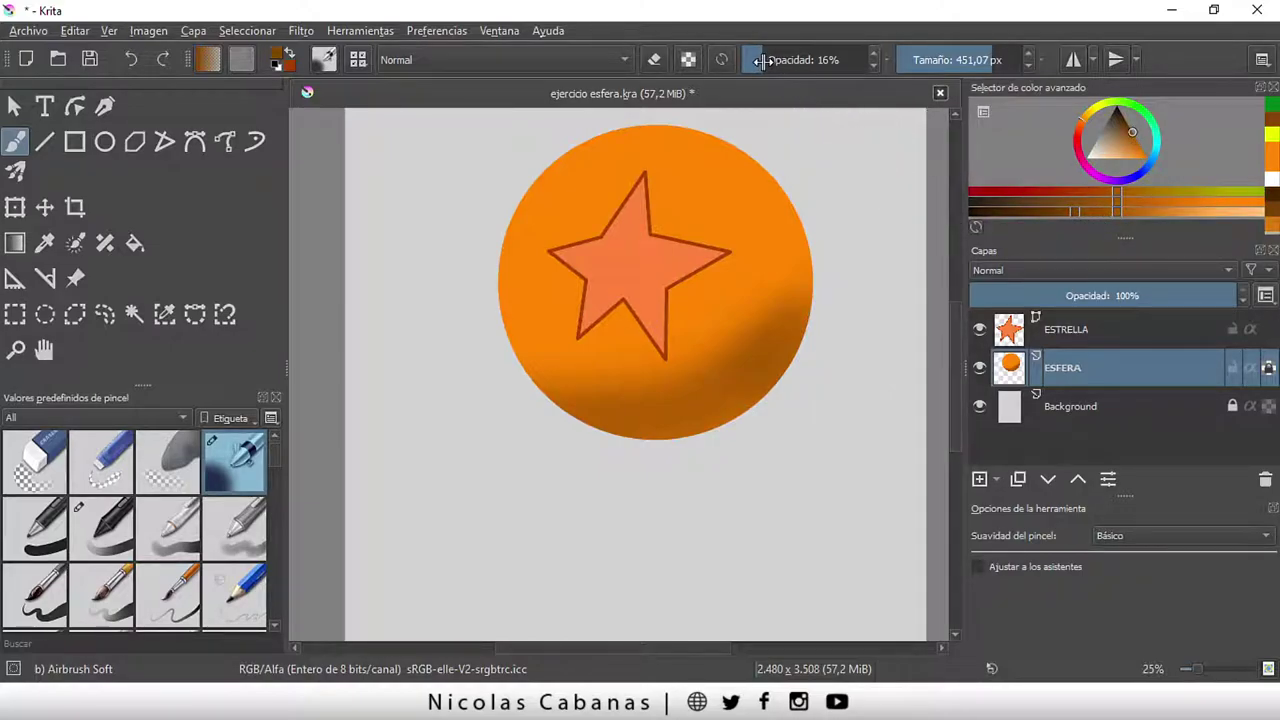
left_click_drag(775, 62, 754, 66)
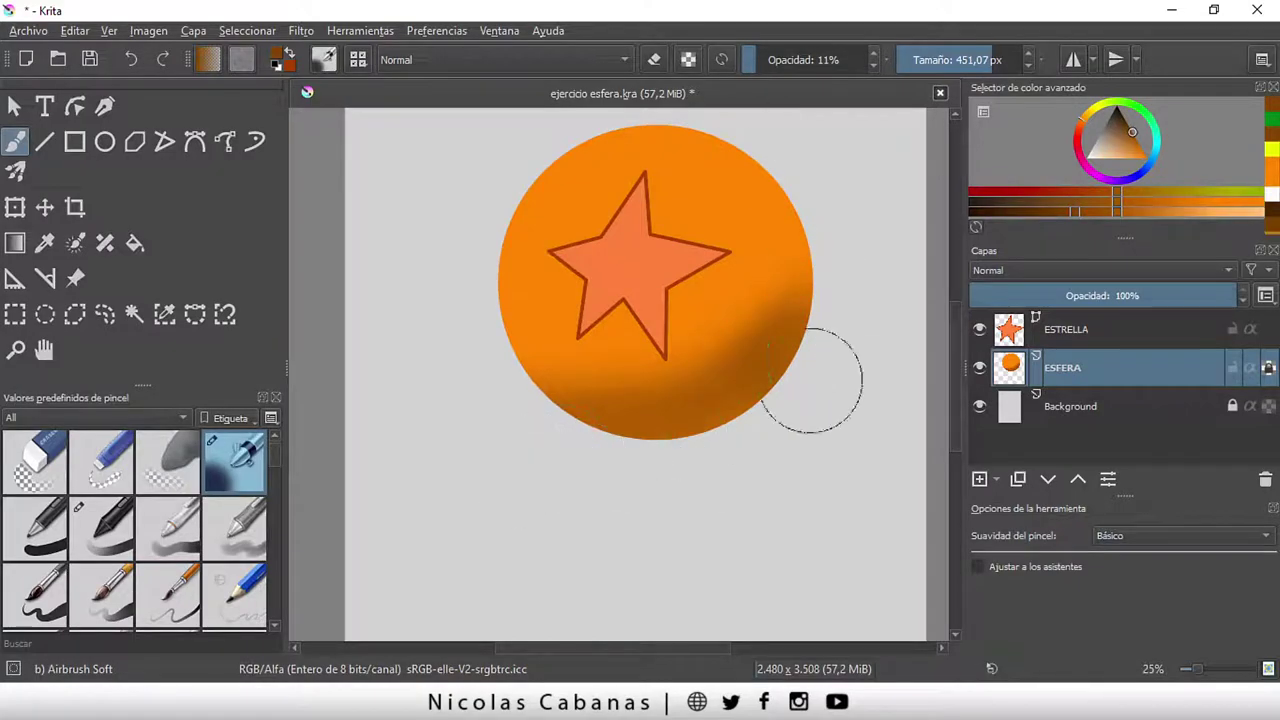
Airbrush a deeper shadow along the sphere's lower-right edge, undoing the last bottom-edge stroke
left_click_drag(780, 357, 566, 443)
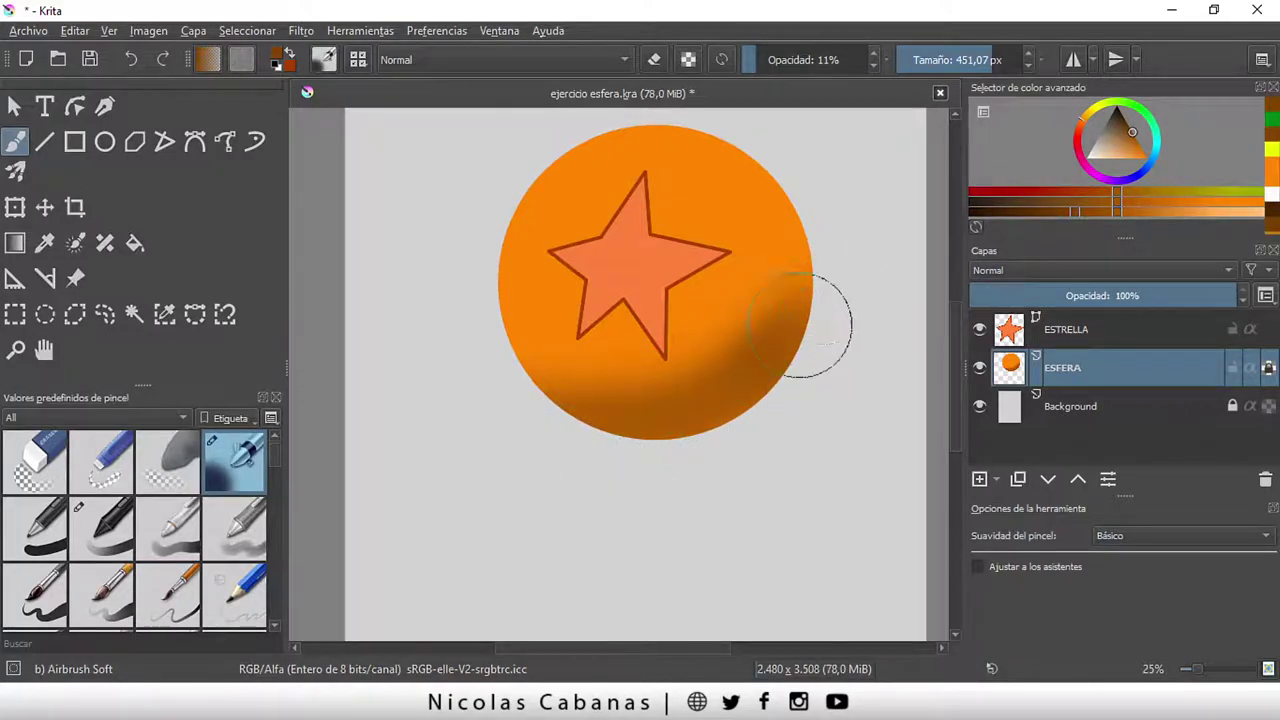
left_click_drag(814, 320, 591, 463)
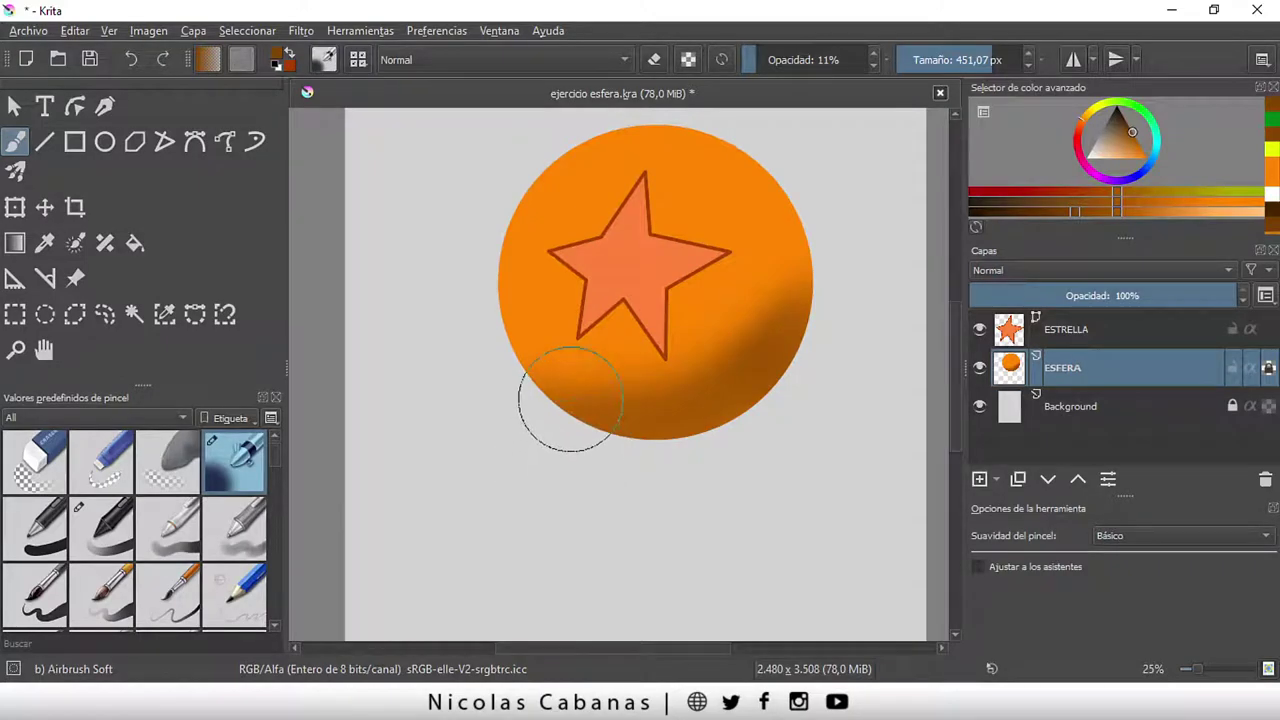
key("ctrl+z")
scroll(957, 420, "up", 3)
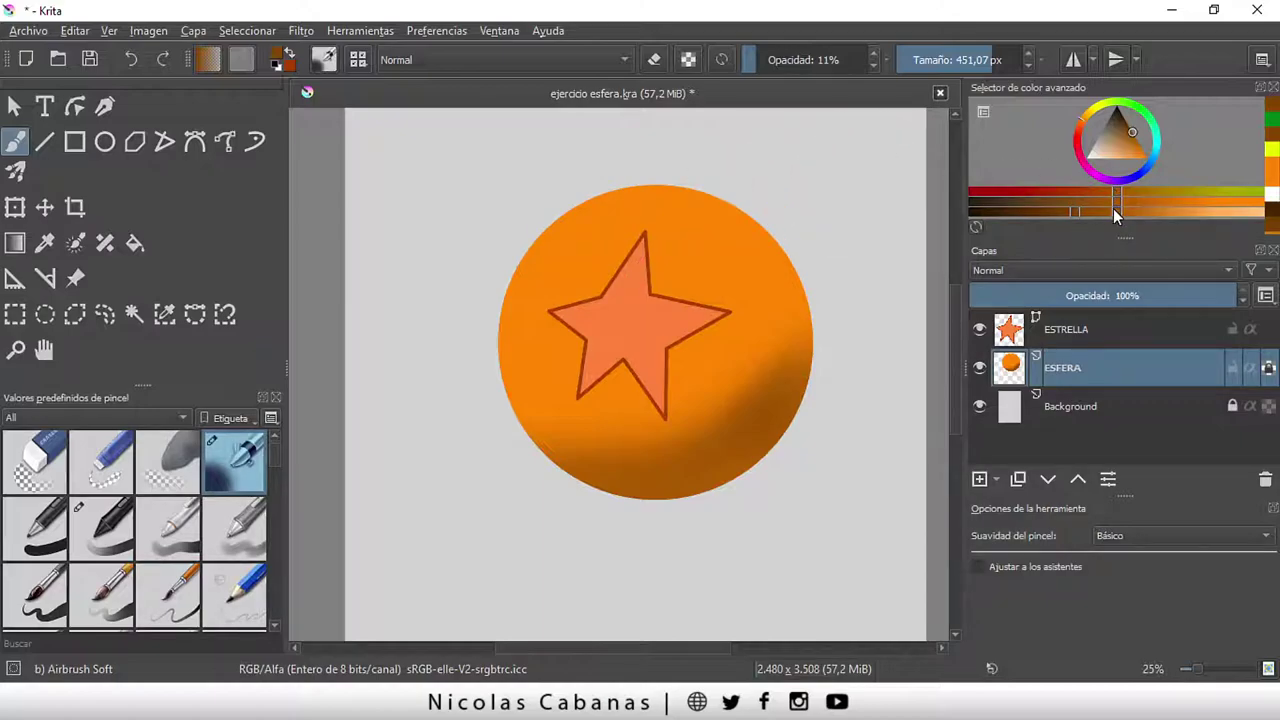
With ESFERA's transparency locked, airbrush light beige and white highlights along the sphere's upper-left edge
left_click_drag(1131, 134, 1085, 165)
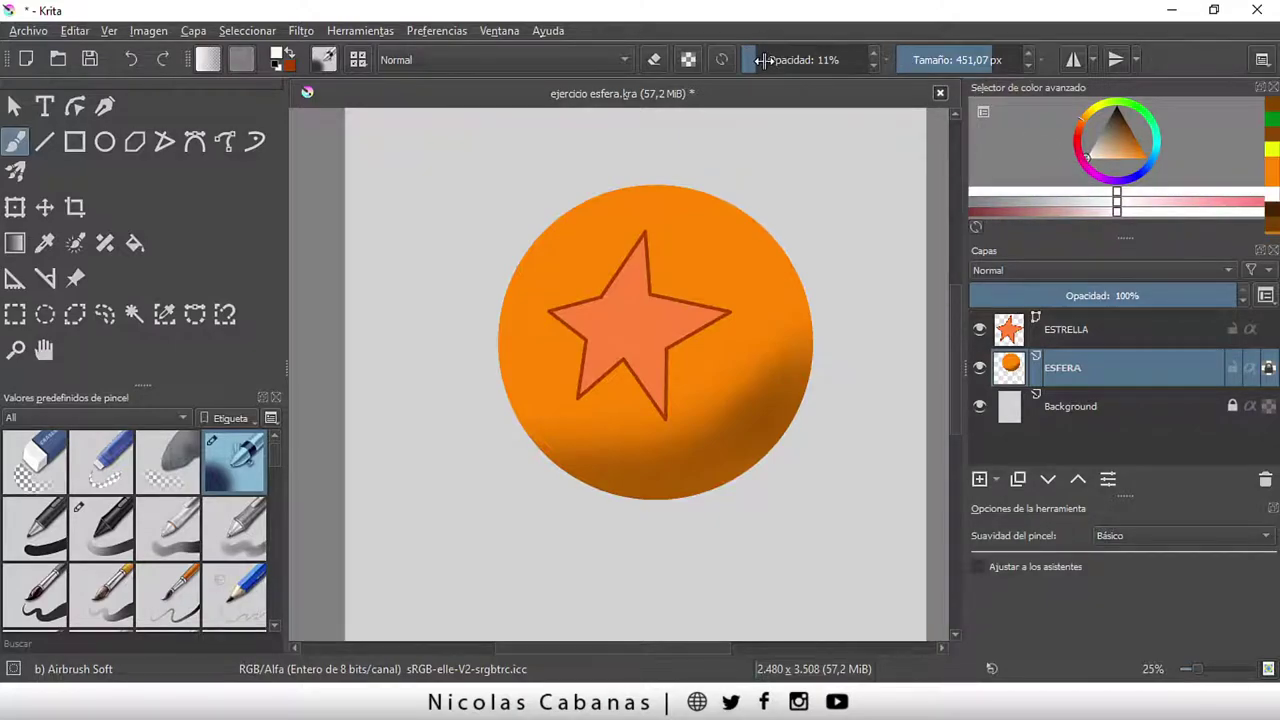
scroll(748, 62, "up", 1)
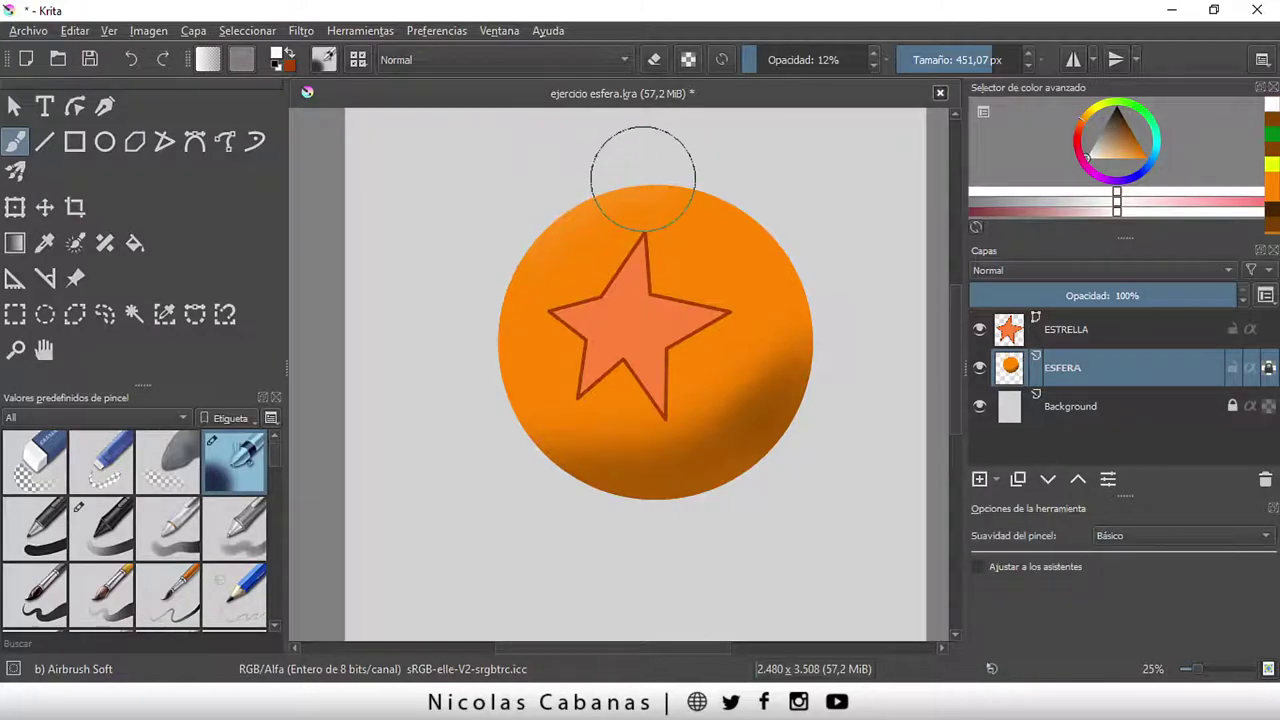
left_click(1268, 368)
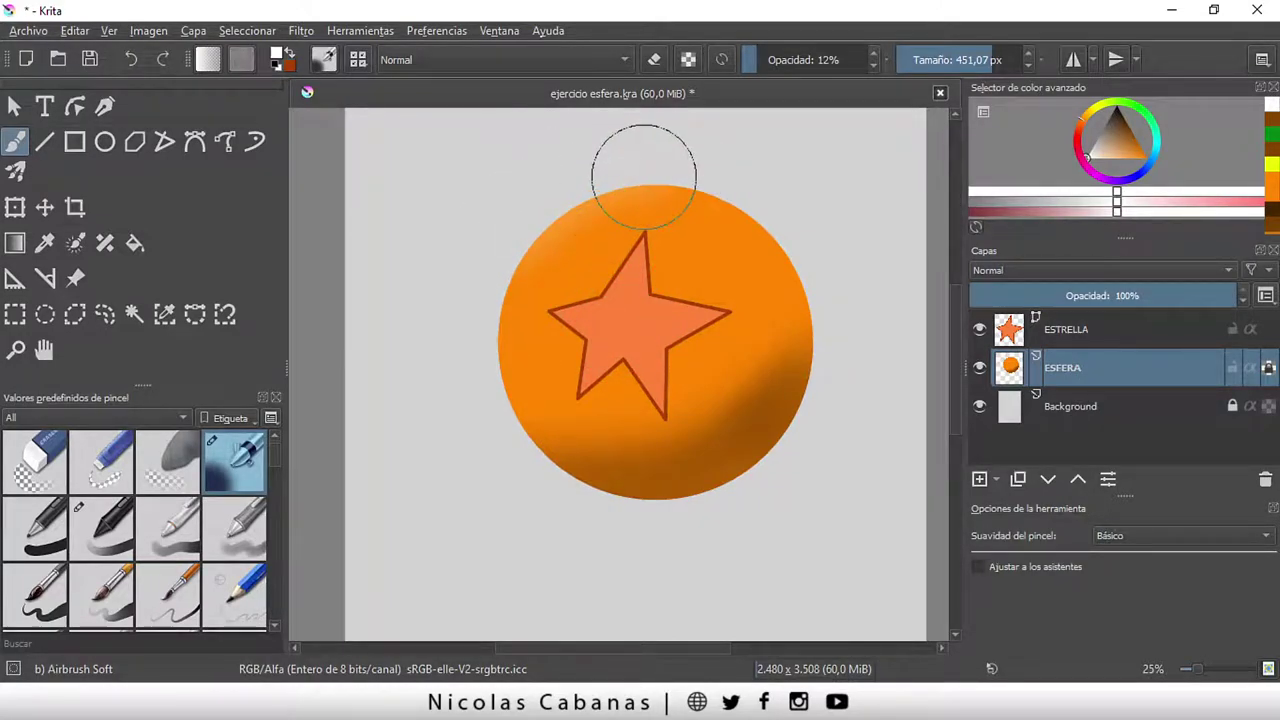
mouse_move(643, 176)
left_mouse_down()
mouse_move(508, 223)
mouse_move(743, 171)
mouse_move(586, 166)
mouse_move(734, 189)
left_mouse_up()
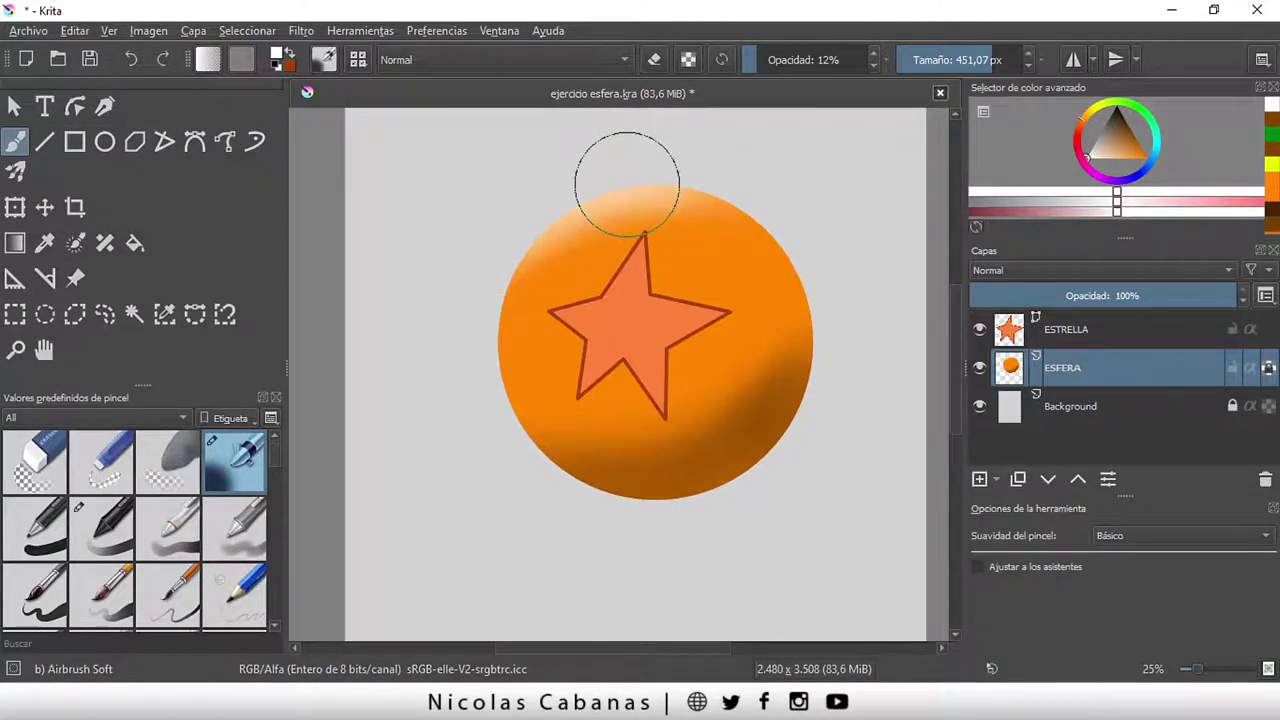
mouse_move(627, 184)
left_mouse_down()
mouse_move(561, 223)
mouse_move(669, 166)
left_mouse_up()
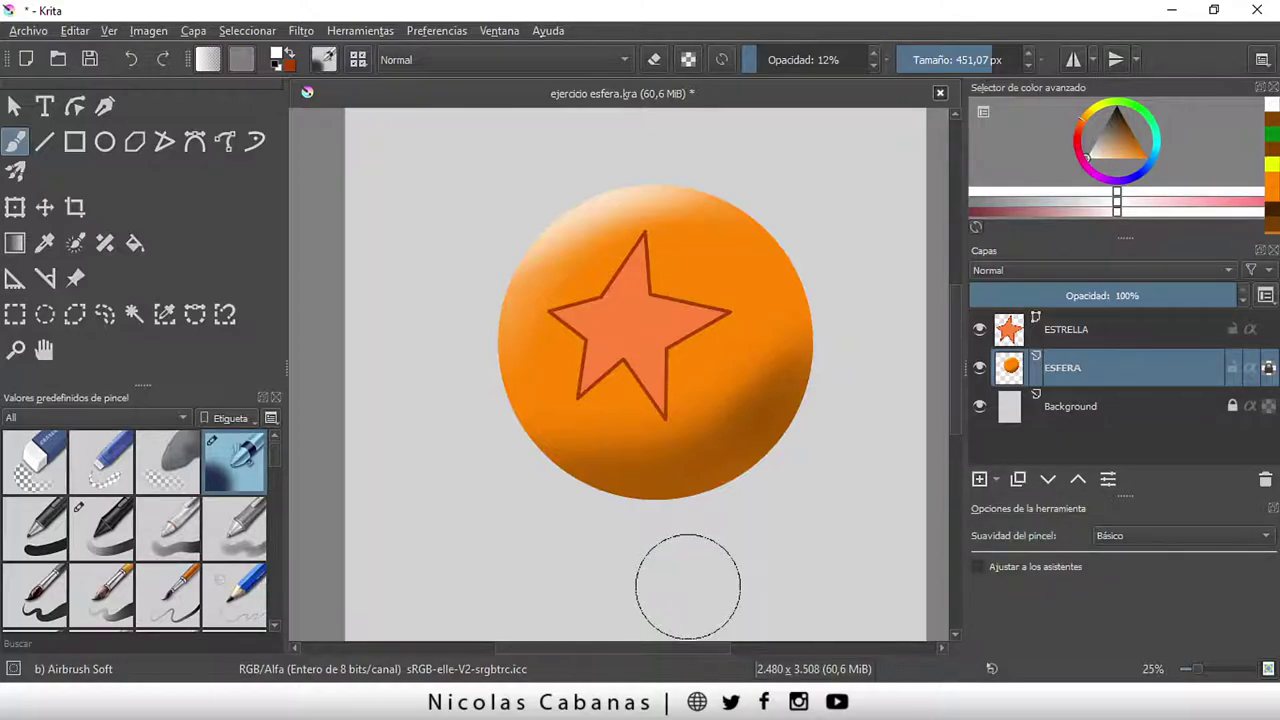
mouse_move(629, 223)
left_mouse_down()
mouse_move(585, 192)
mouse_move(500, 257)
mouse_move(586, 194)
mouse_move(530, 226)
left_mouse_up()
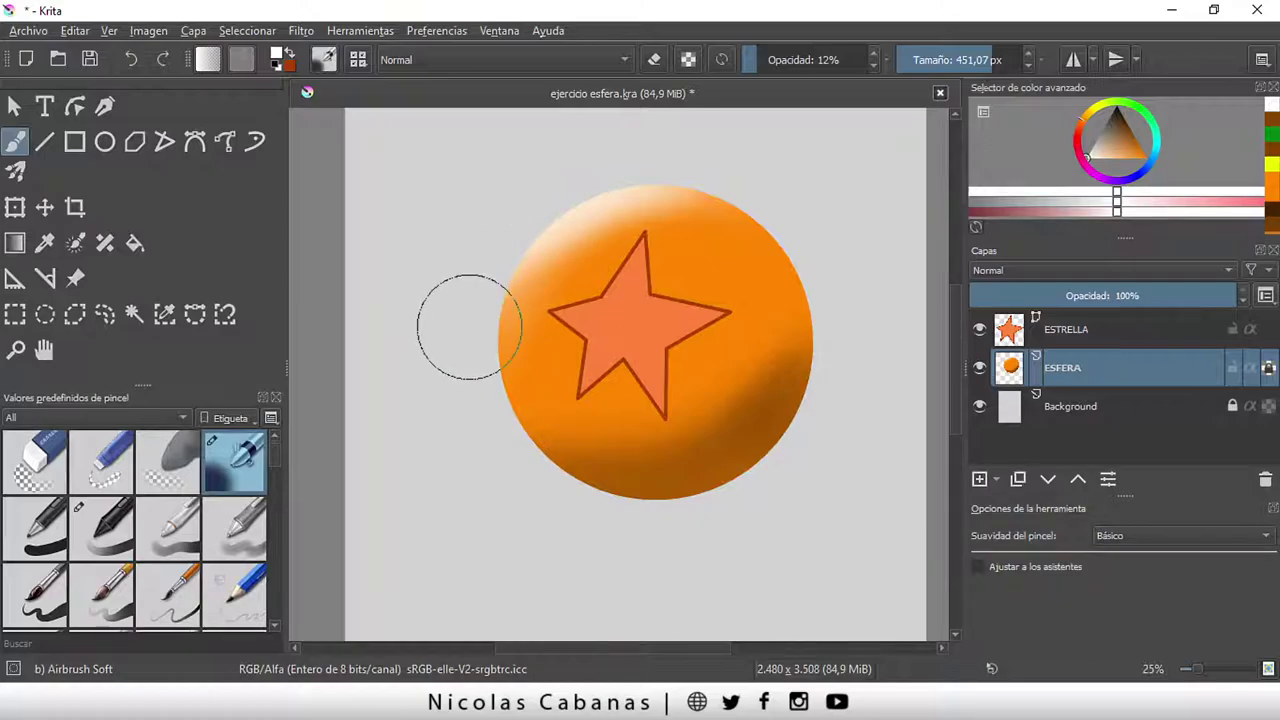
scroll(677, 418, "down", 1)
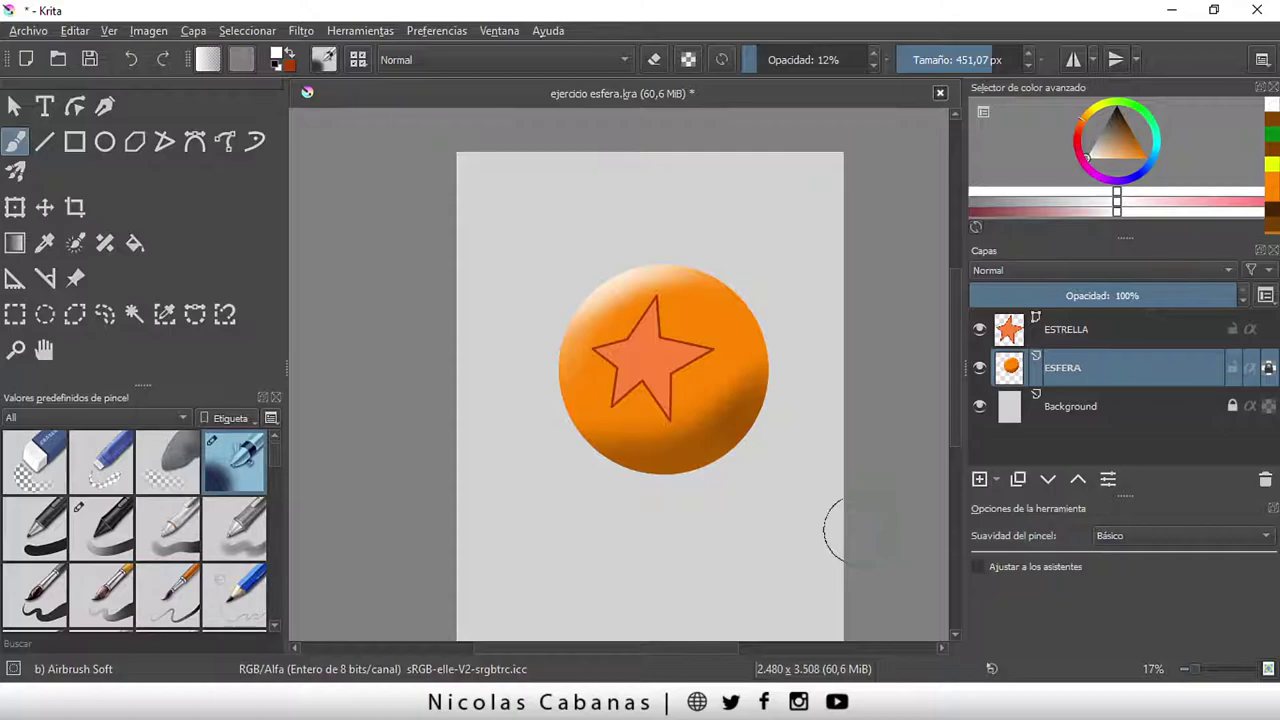
At 25% zoom, add more pale highlight to the upper-left edge and darken the lower-right shadow
left_click_drag(696, 648, 720, 648)
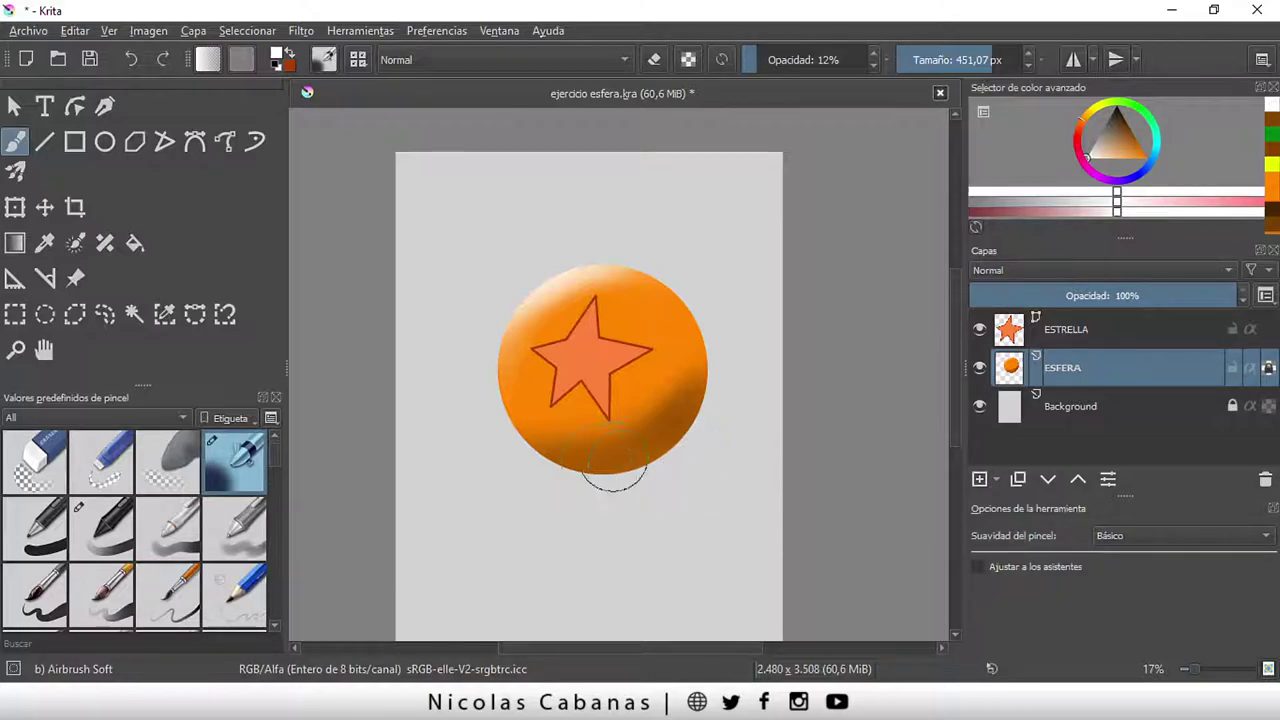
scroll(598, 474, "up", 2)
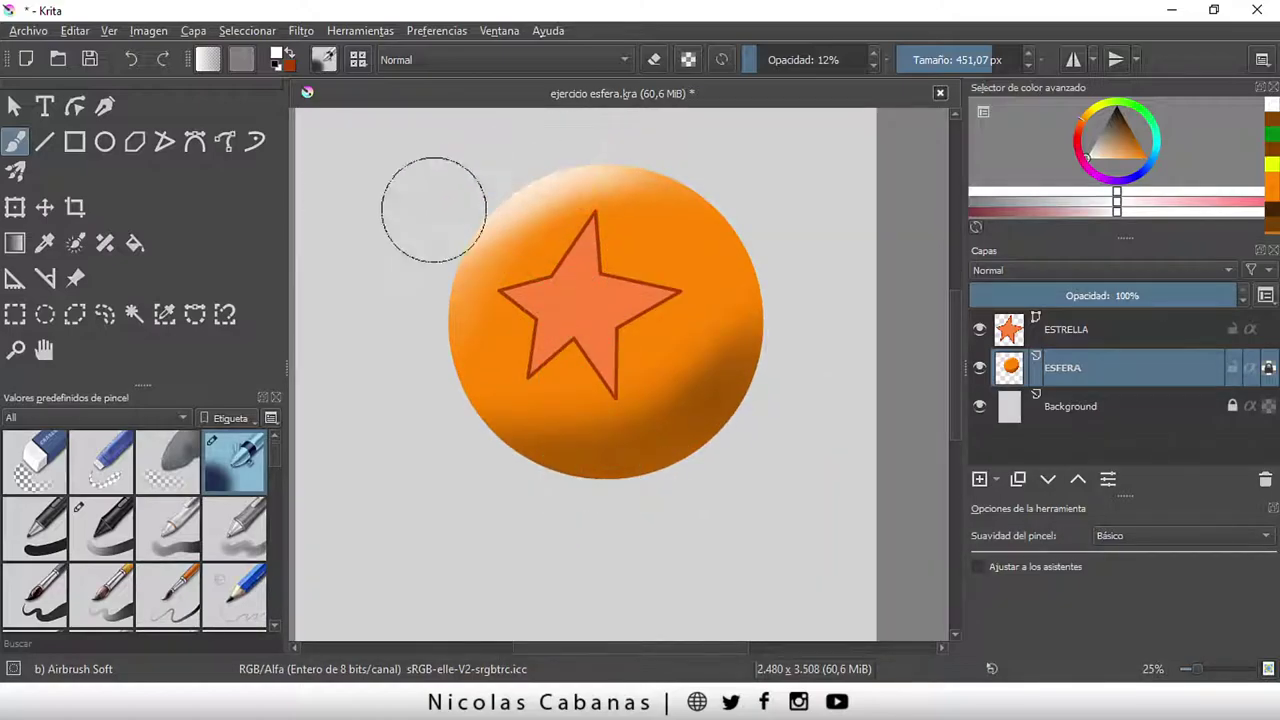
left_click_drag(471, 206, 535, 182)
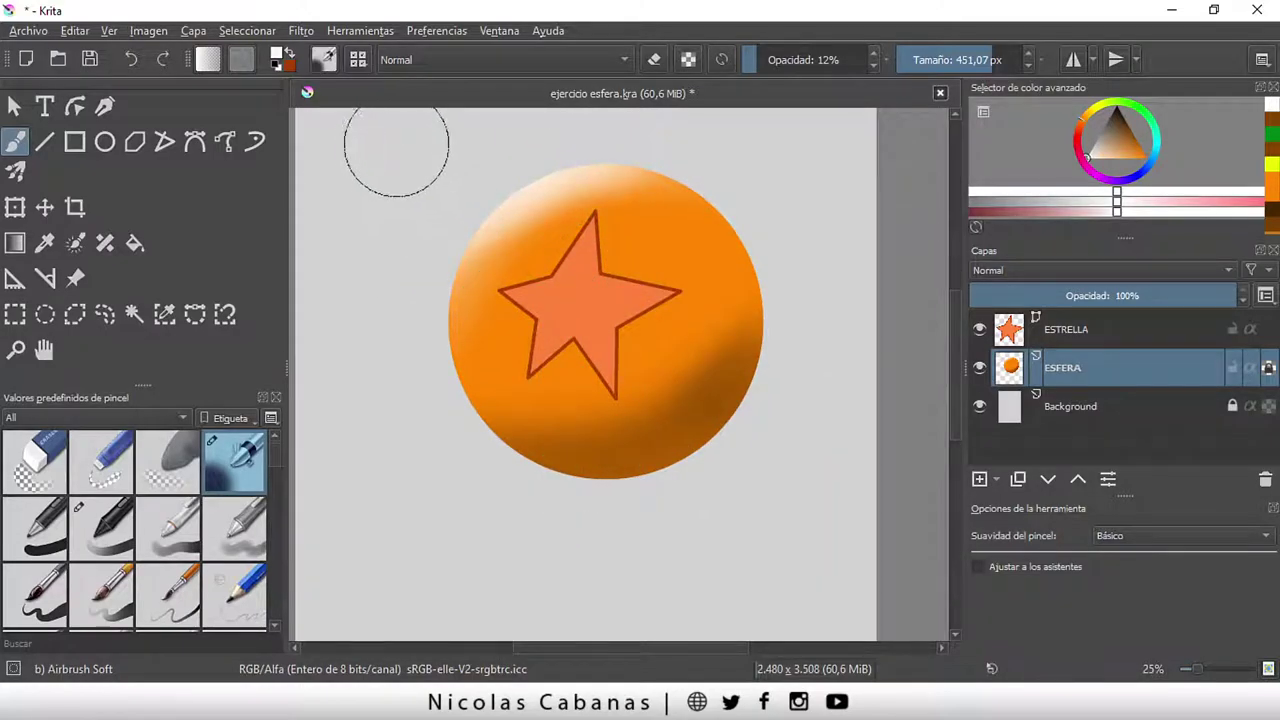
left_click_drag(391, 128, 501, 206)
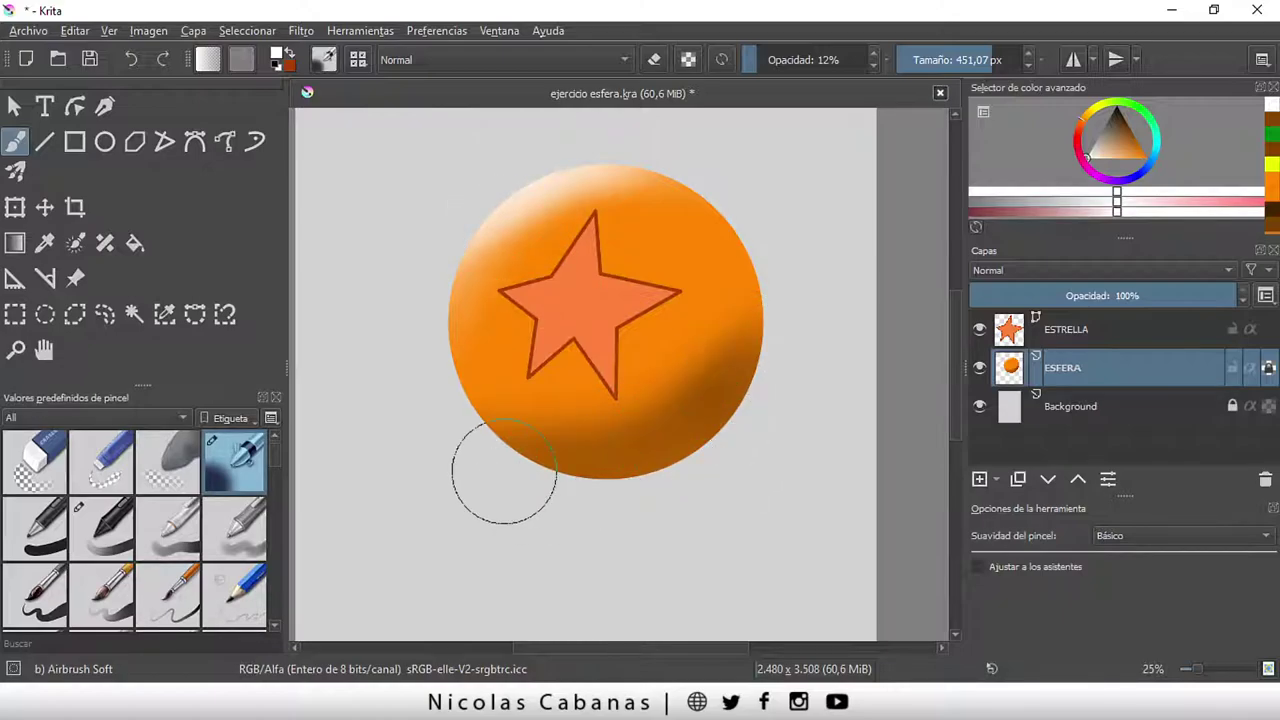
left_click_drag(671, 414, 678, 378)
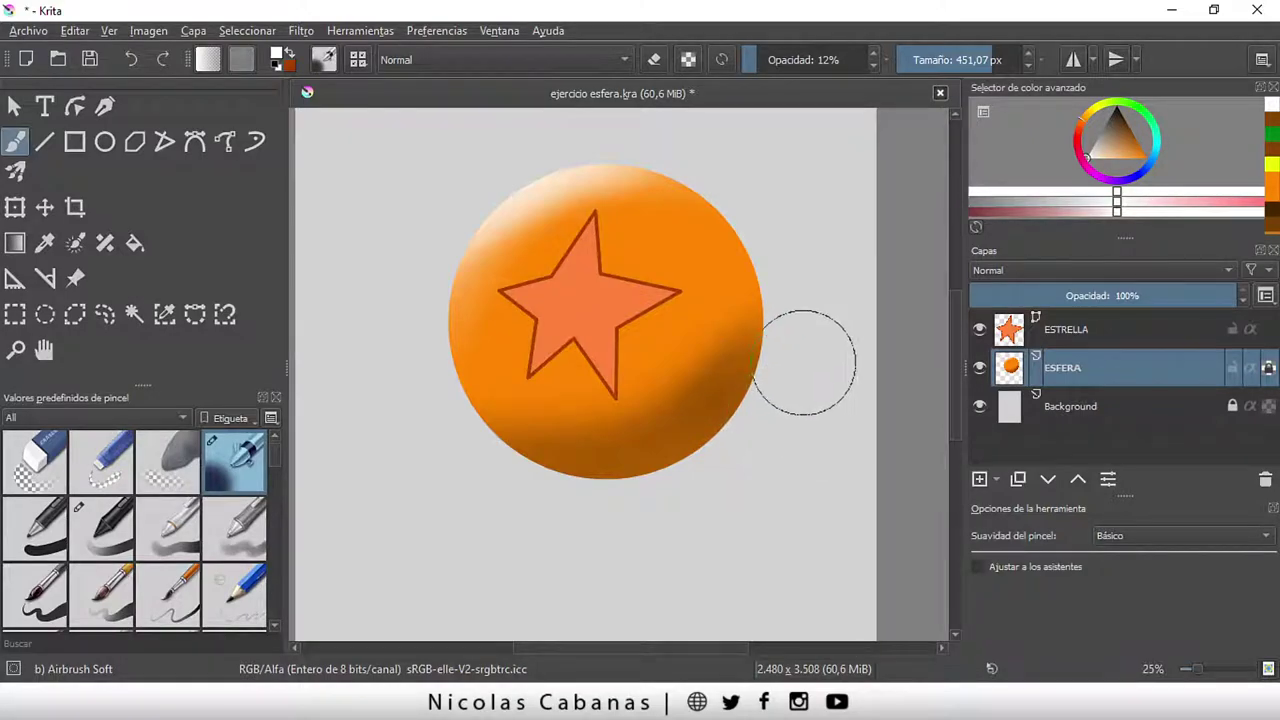
Sample the sphere's orange, shift it to red-orange, and airbrush it at 12% opacity
left_click(44, 243)
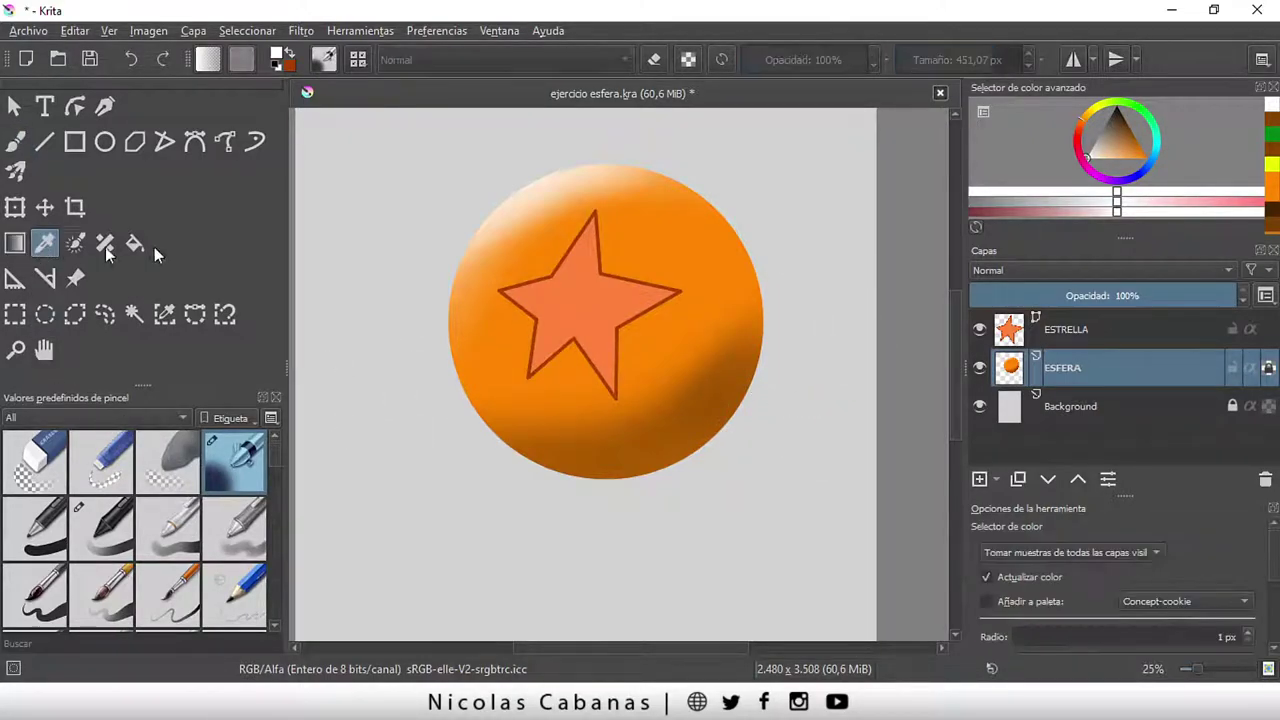
left_click(491, 344)
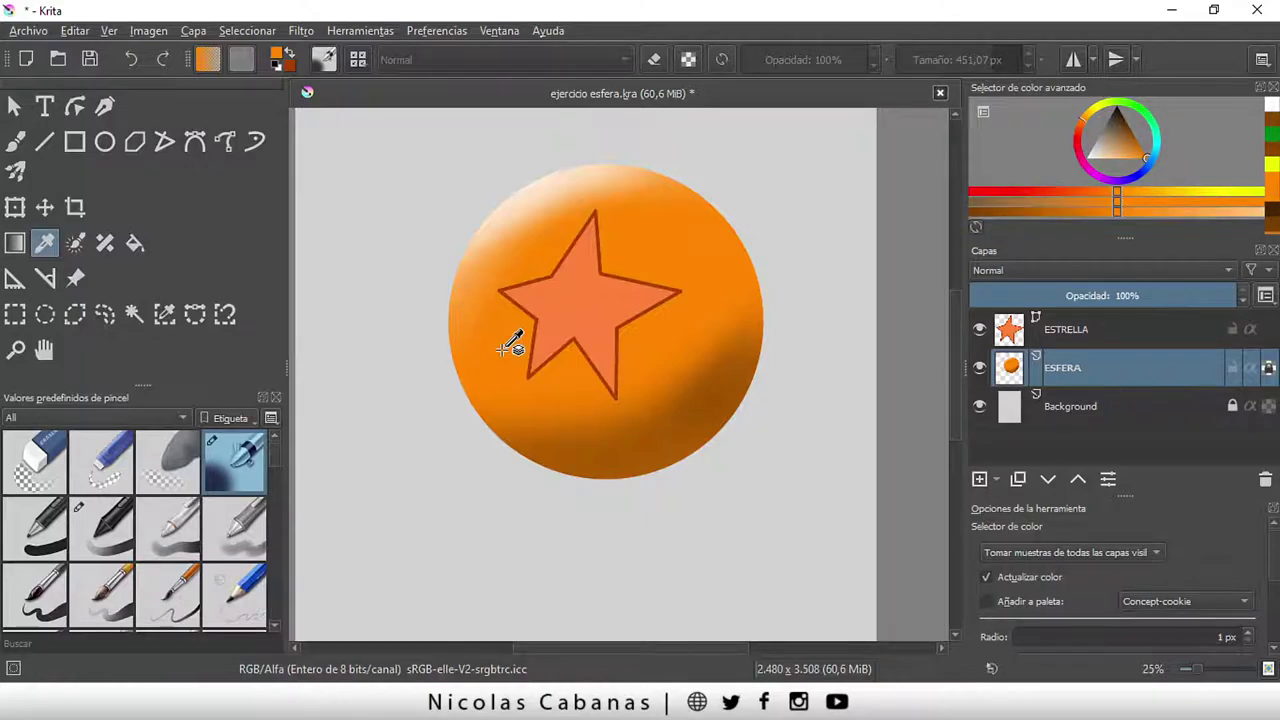
left_click(15, 141)
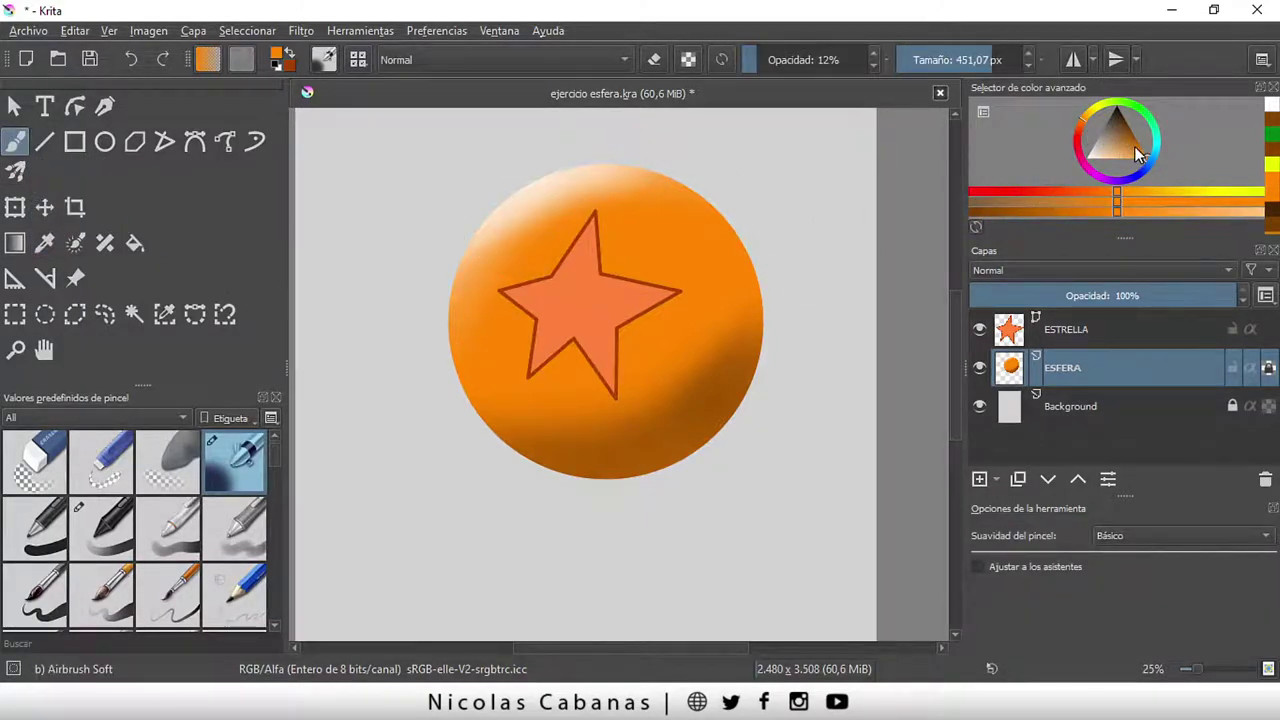
left_click(1115, 193)
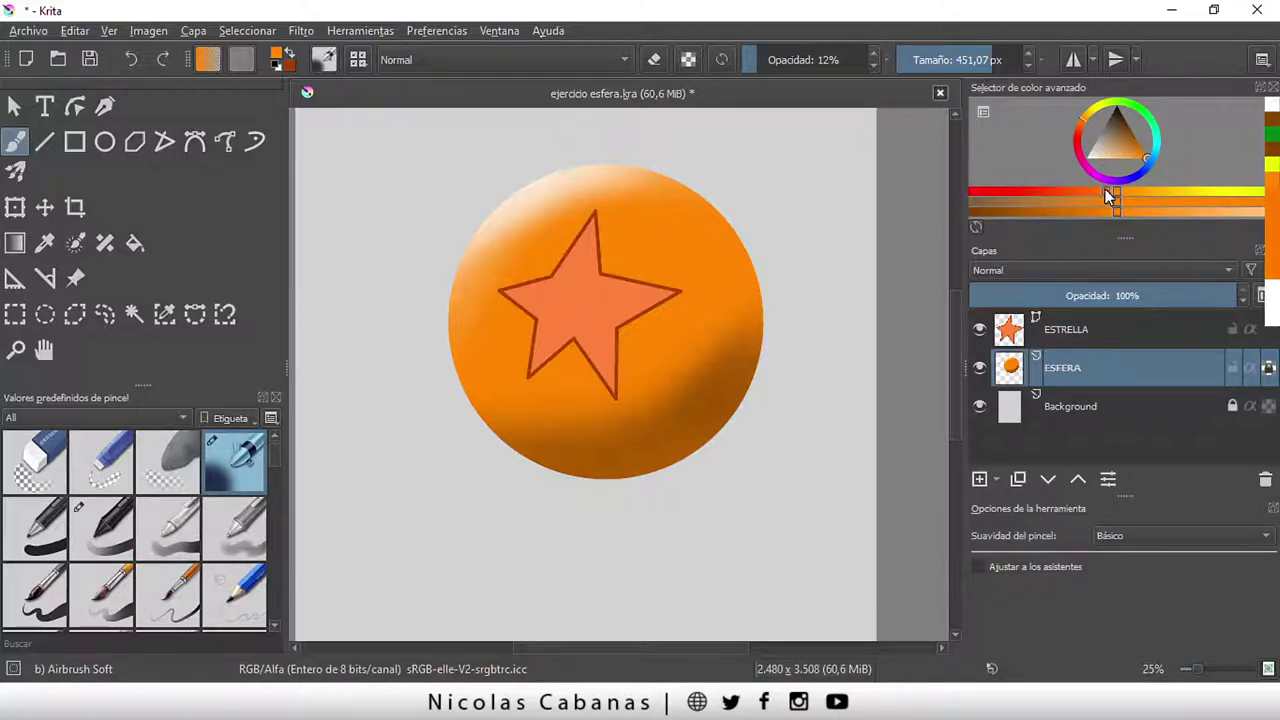
left_click(1035, 192)
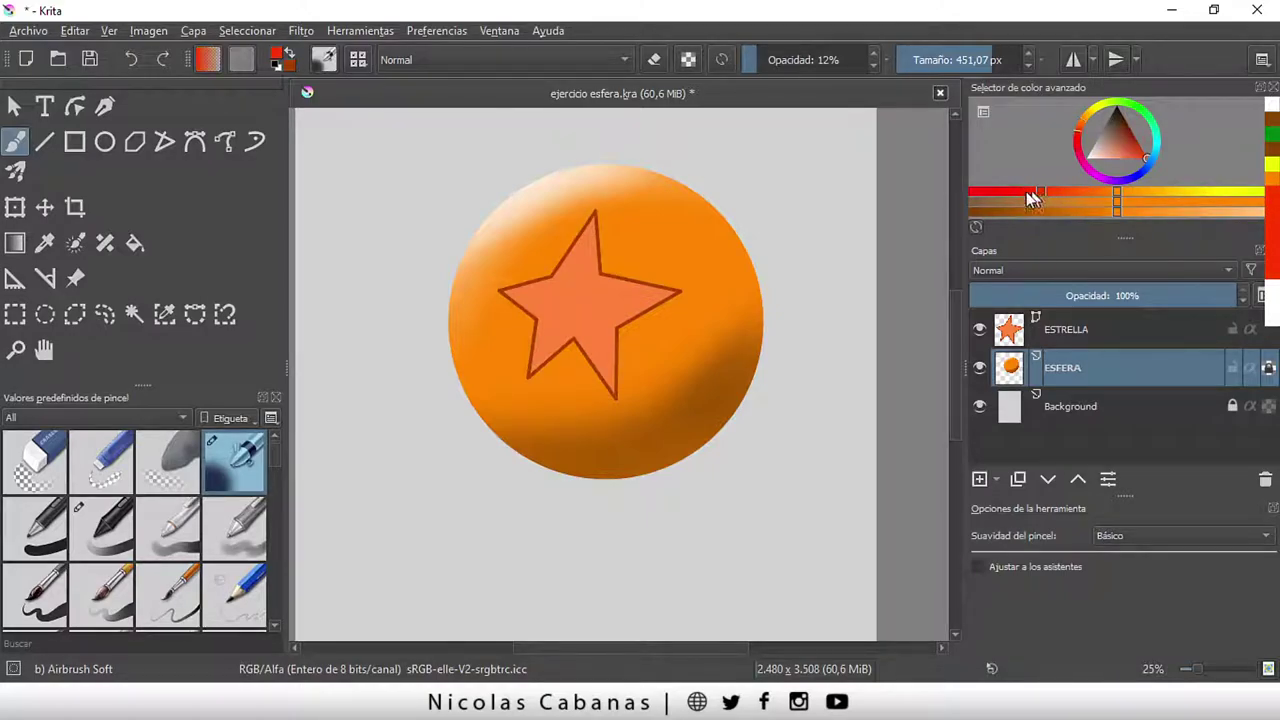
left_click(752, 67)
left_click(758, 67)
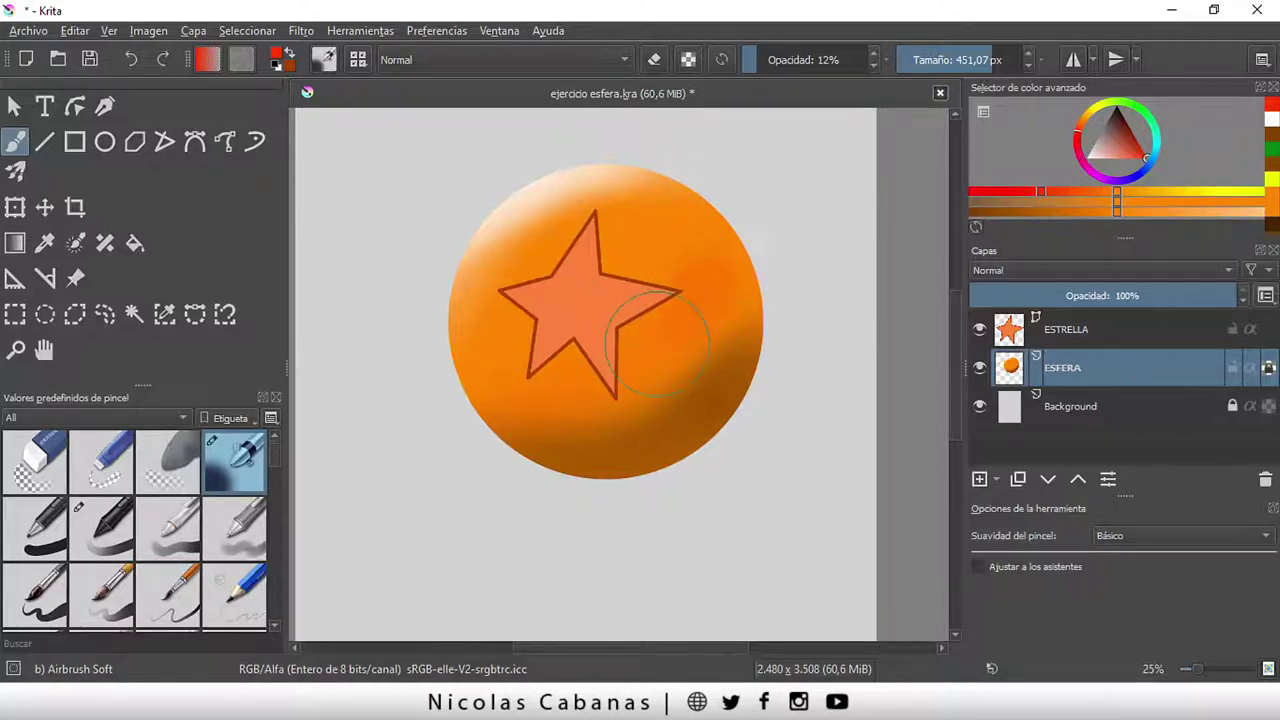
mouse_move(500, 414)
left_mouse_down()
mouse_move(718, 305)
mouse_move(749, 309)
left_mouse_up()
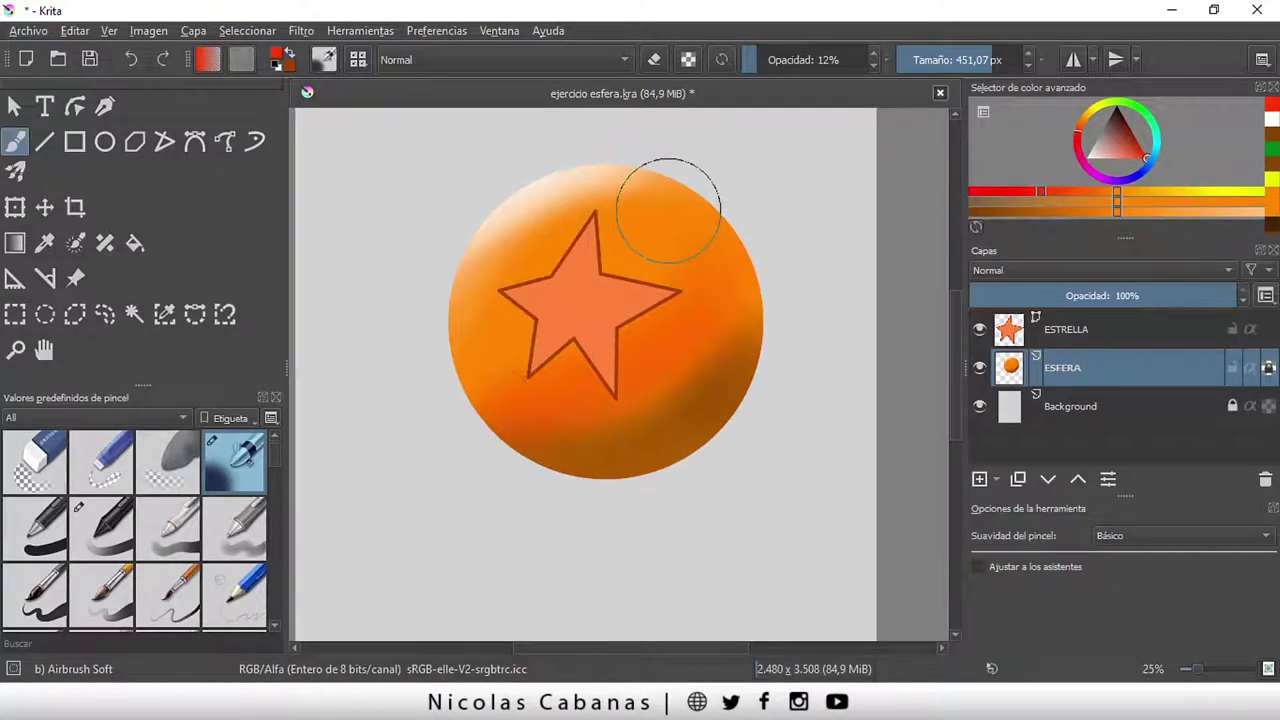
Undo the red-orange stroke and airbrush warm yellow tones onto the sphere instead
key("ctrl+z")
left_click(1083, 190)
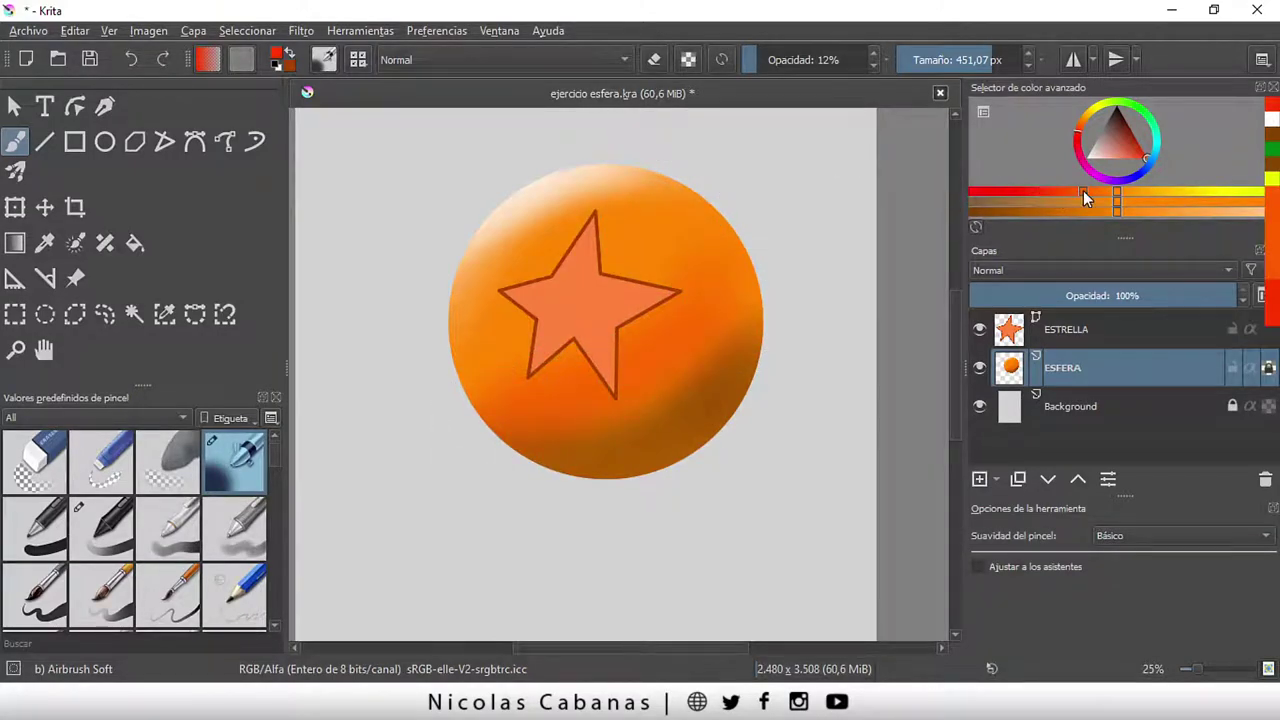
left_click(1171, 191)
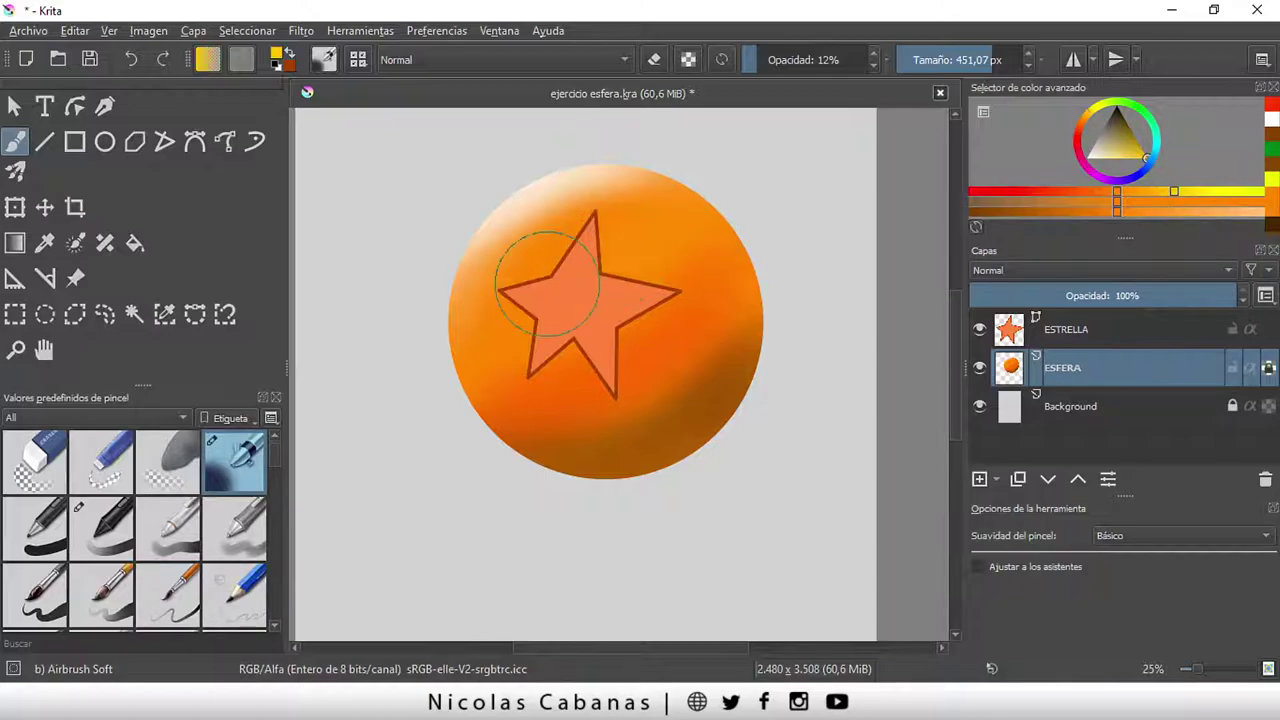
left_click_drag(535, 335, 605, 258)
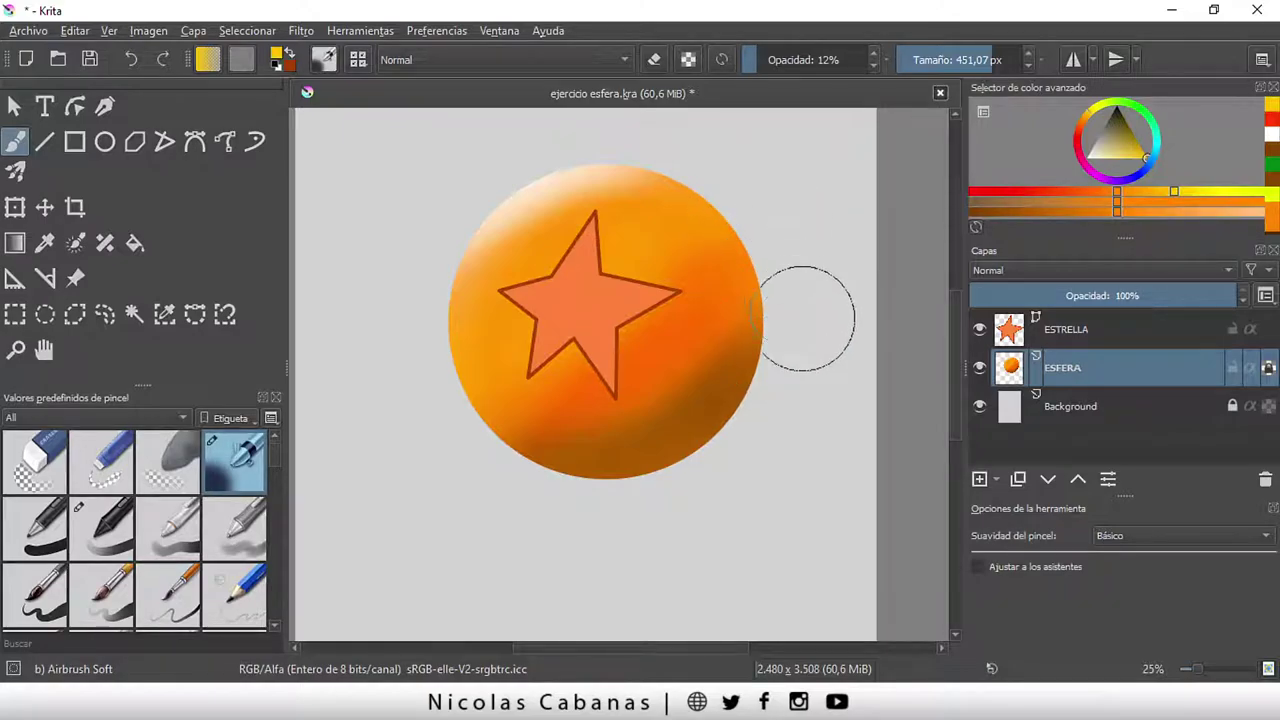
Activate the ESTRELLA layer and shift the star slightly left and down on the sphere
left_click(980, 330)
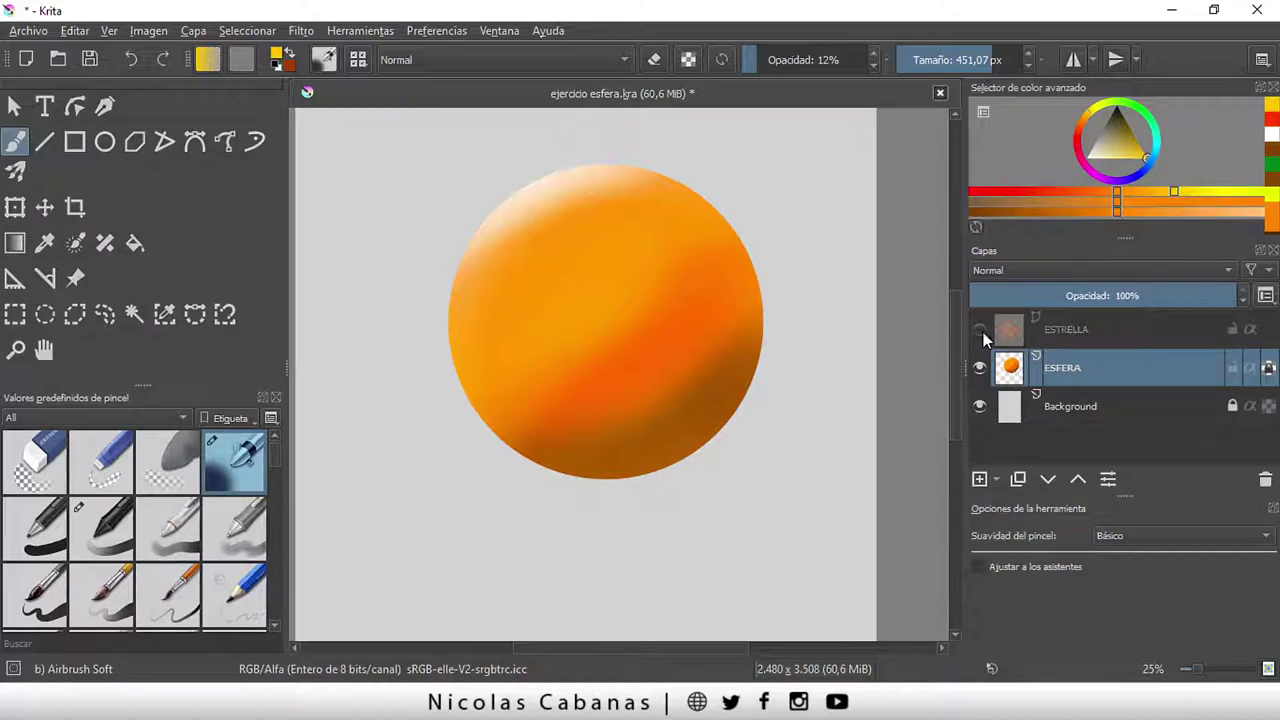
mouse_move(1066, 329)
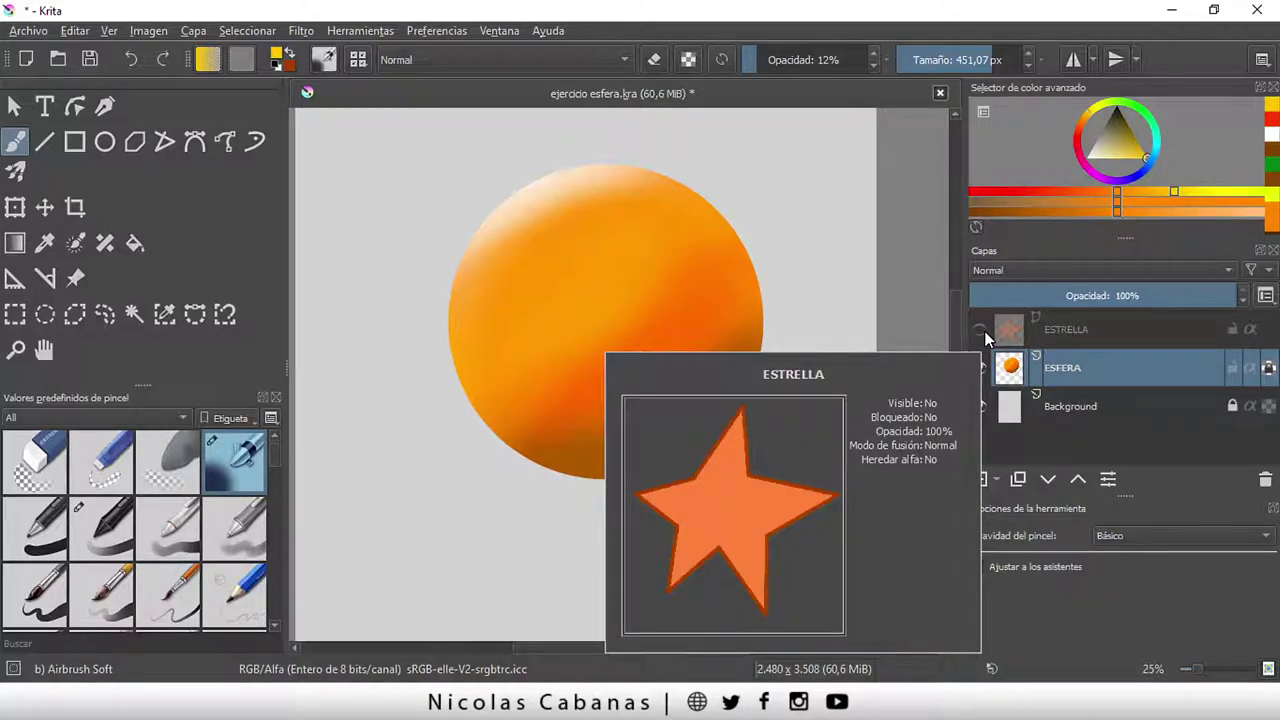
left_click(980, 330)
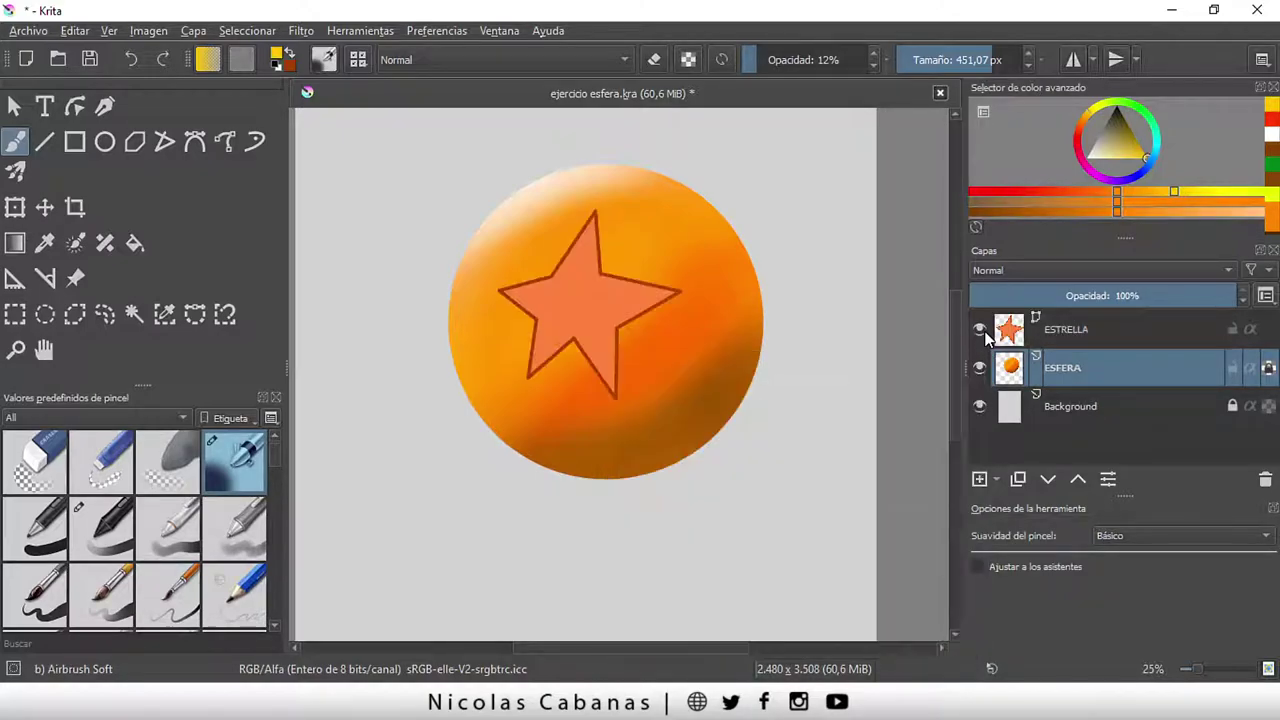
left_click(14, 106)
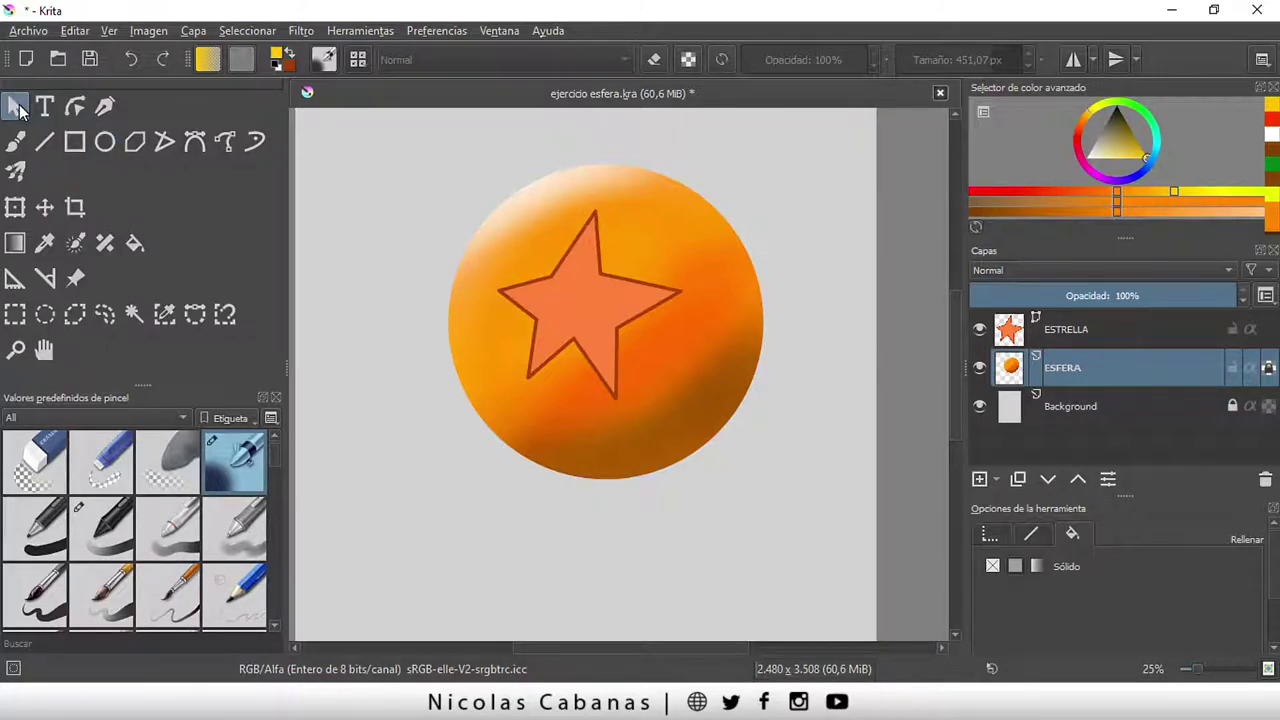
left_click(43, 207)
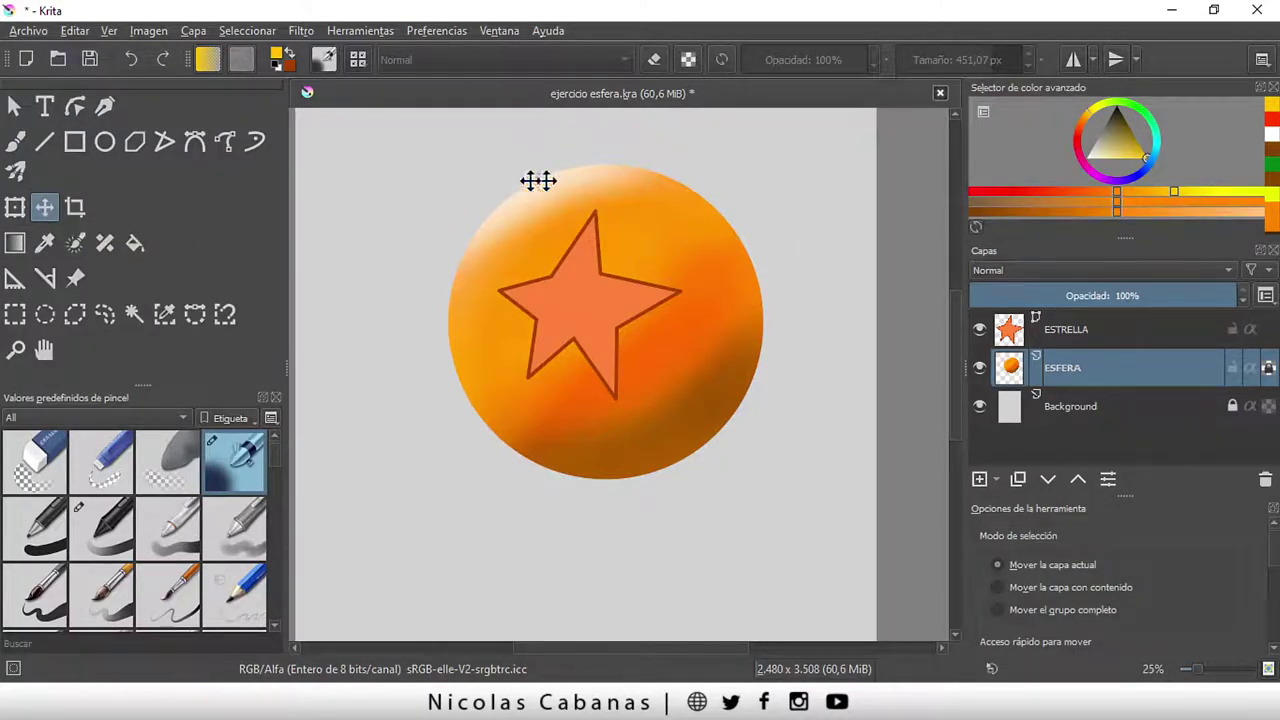
left_click(1058, 329)
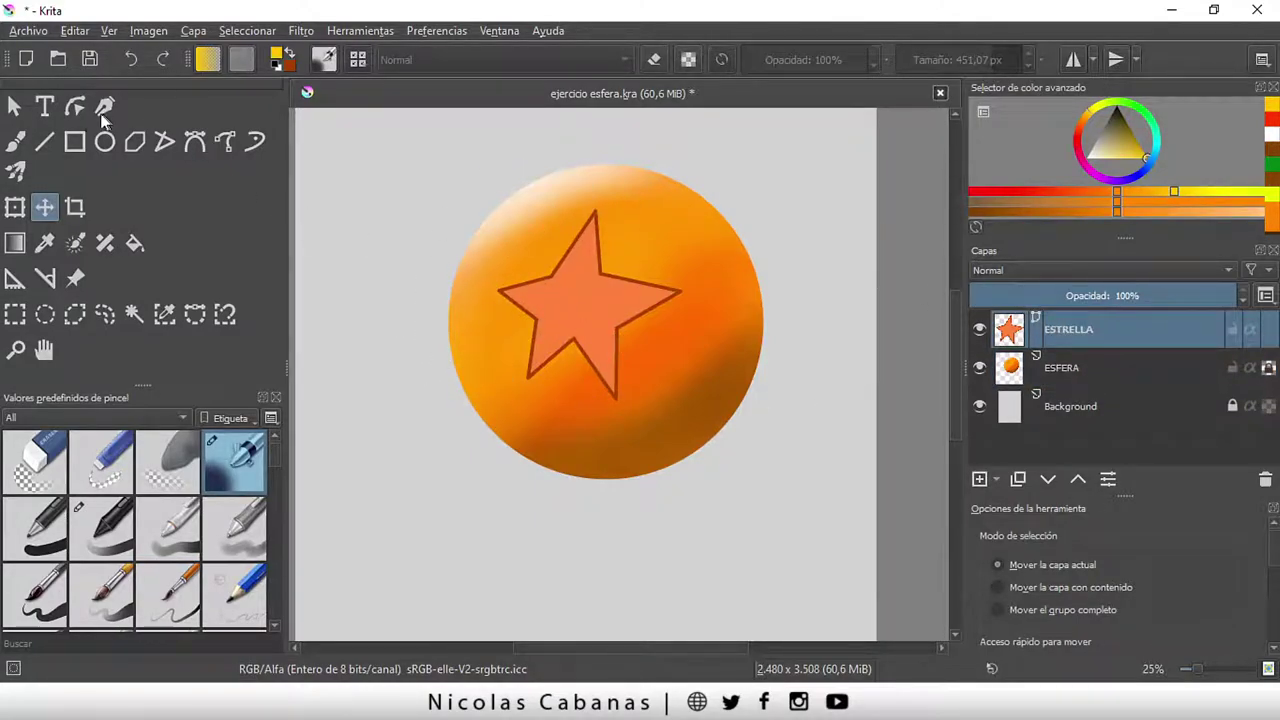
left_click(15, 106)
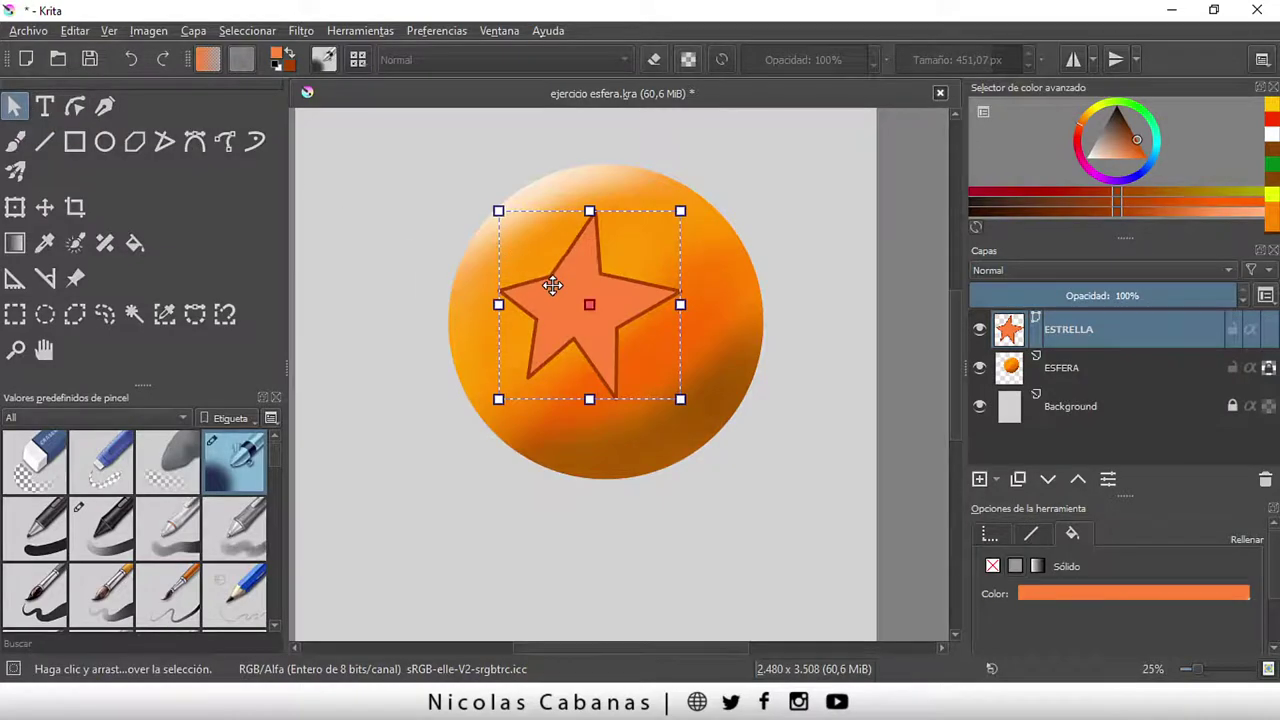
left_click_drag(556, 286, 535, 295)
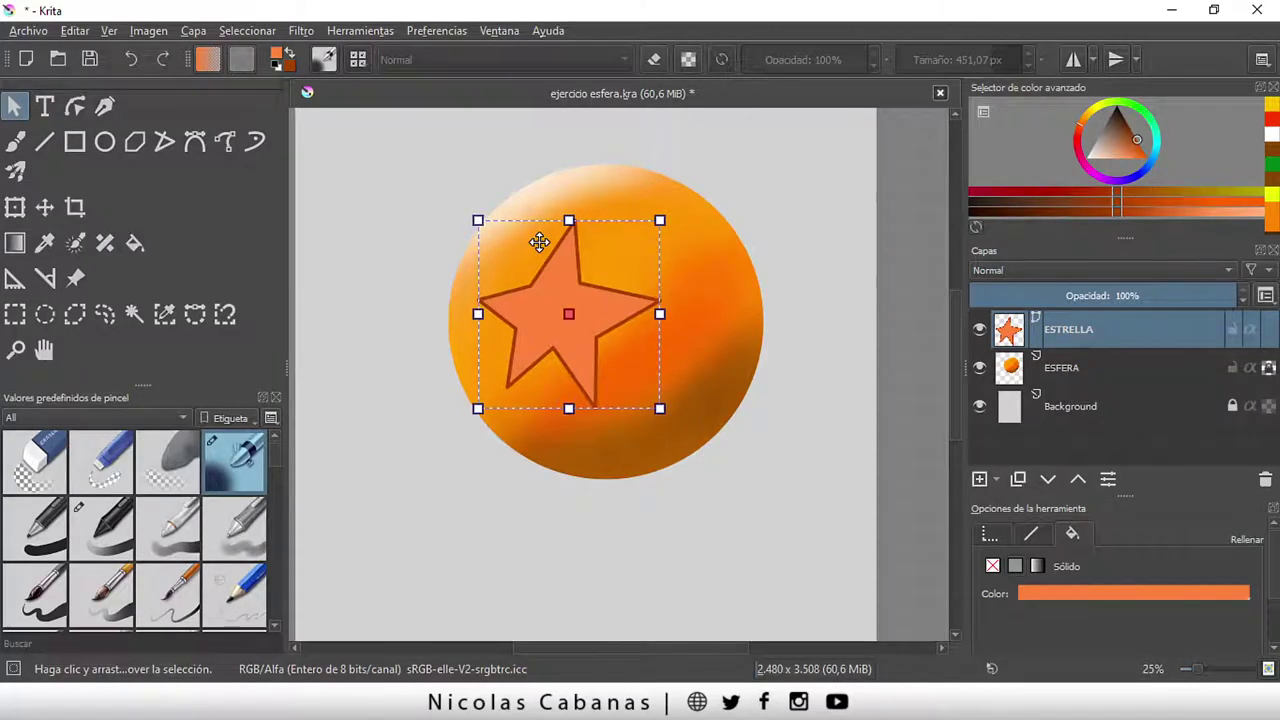
Reselect ESTRELLA and bring up its layer conversion options
left_click(1090, 372)
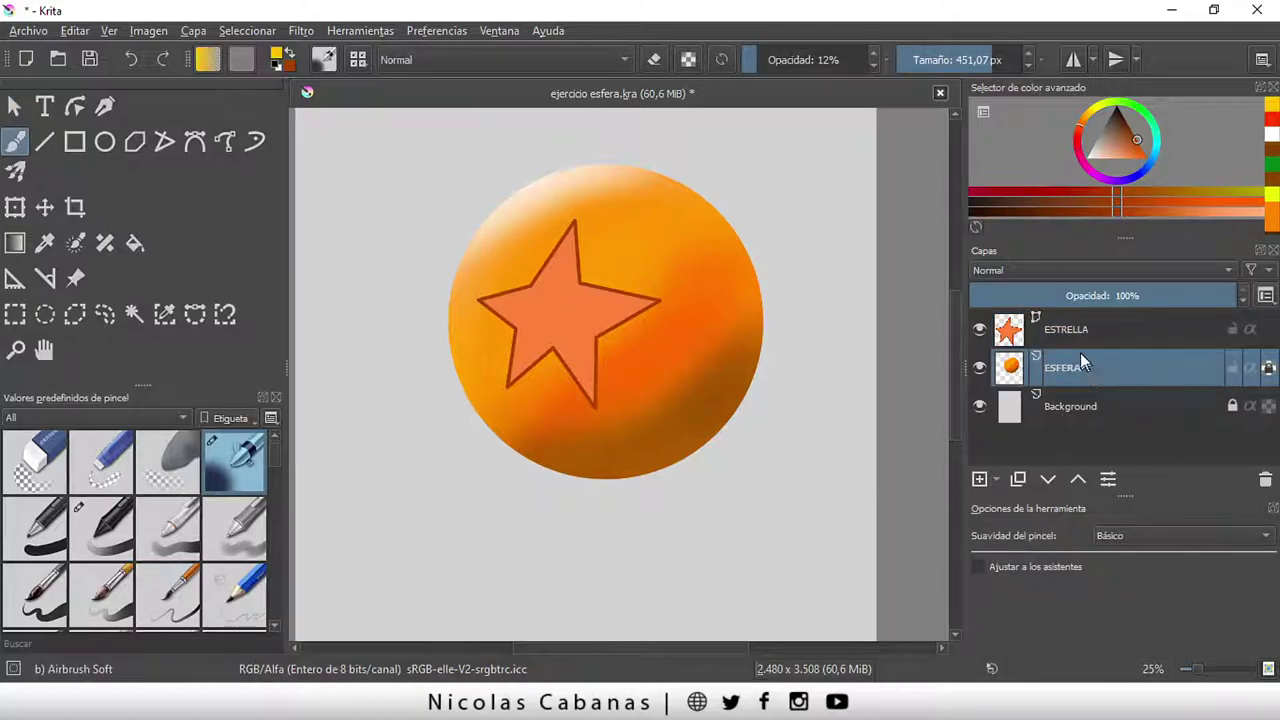
left_click(1074, 334)
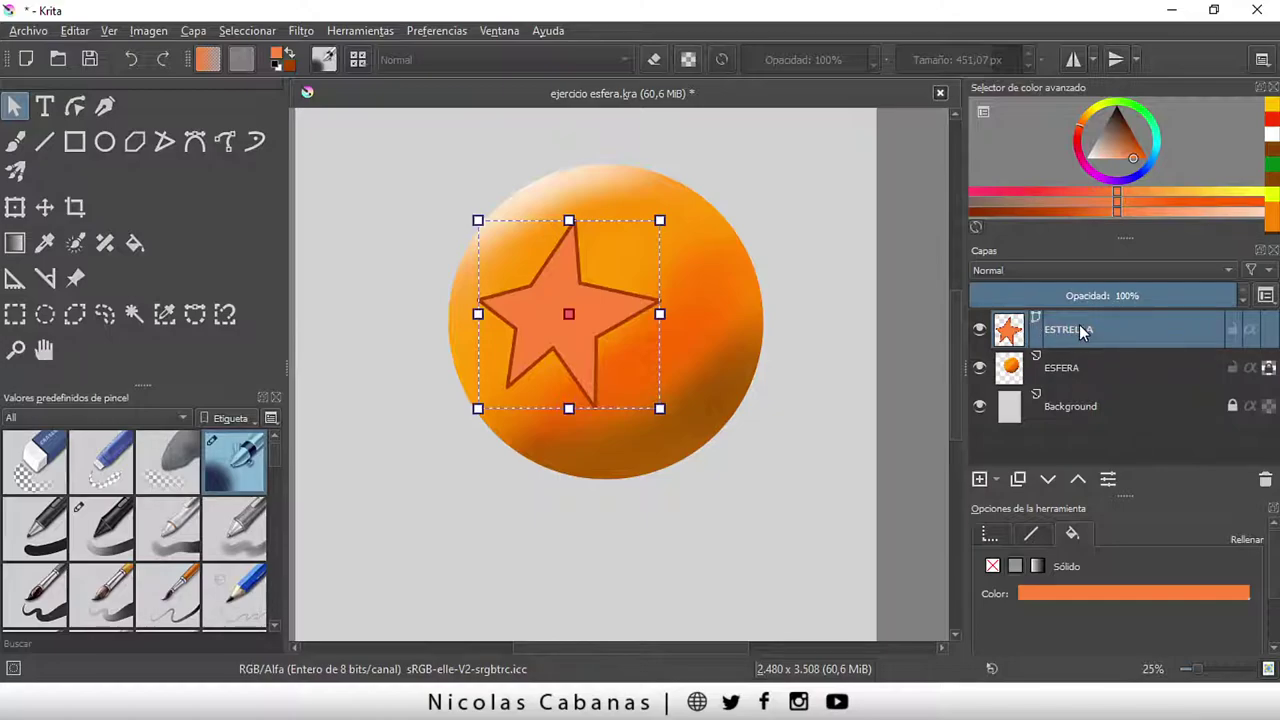
right_click(1077, 330)
mouse_move(948, 363)
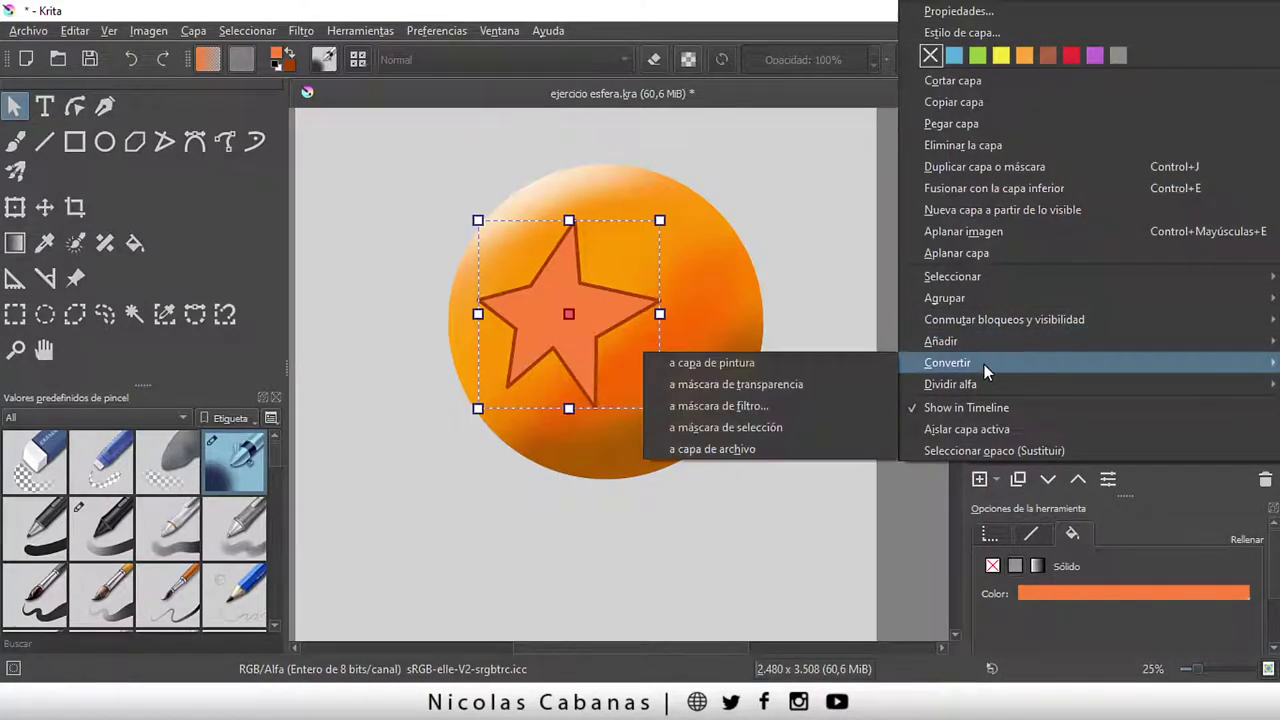
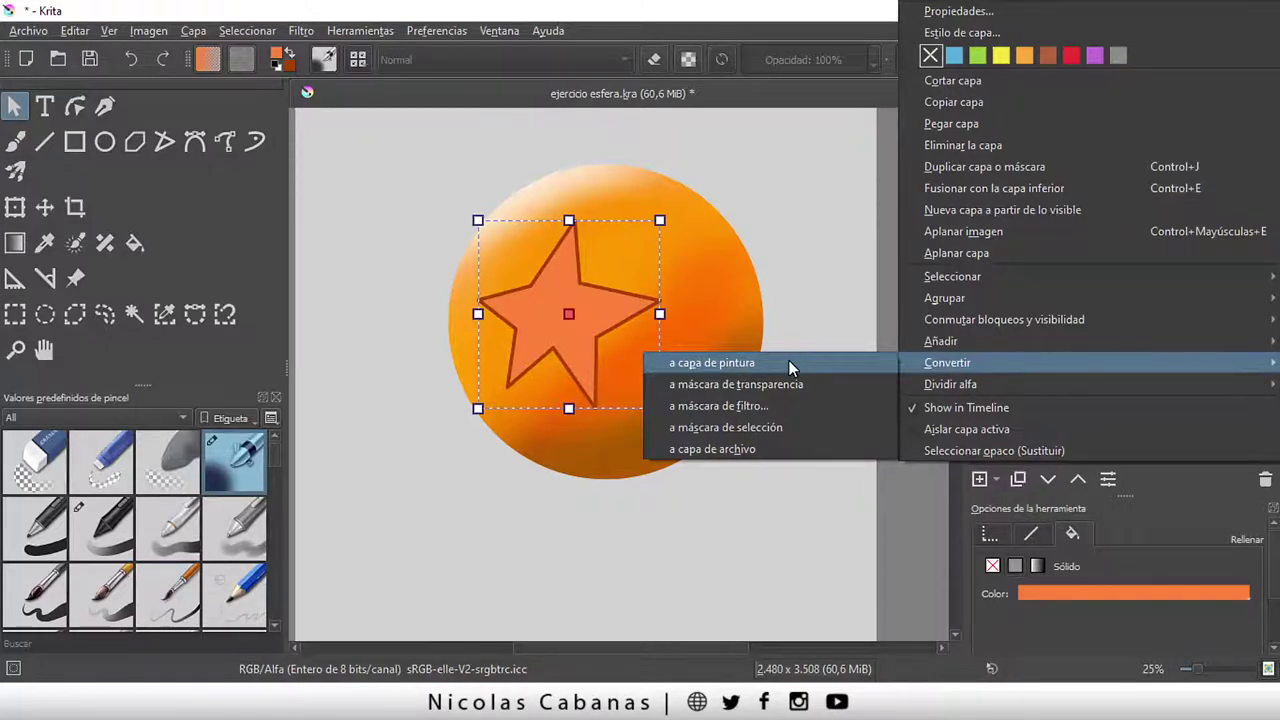
Convert the ESTRELLA vector layer to a paint layer, checking it with the shape-select and brush tools
left_click(789, 362)
key("b")
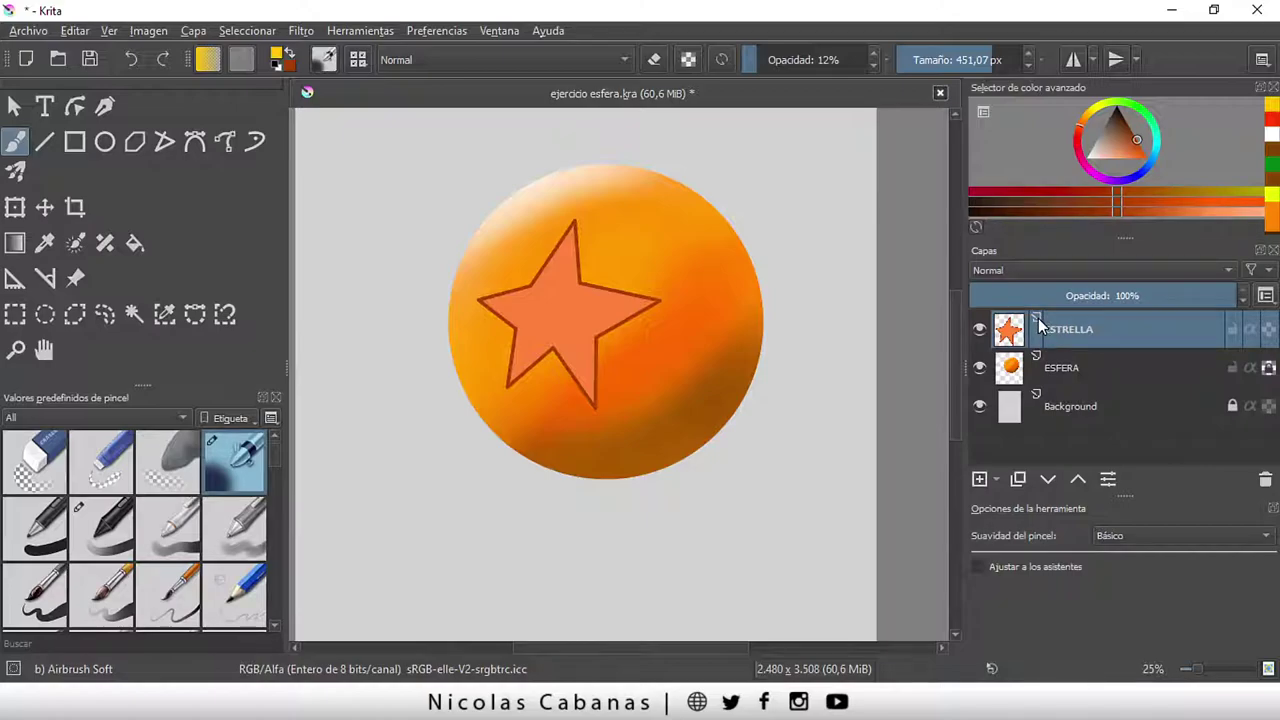
left_click(128, 57)
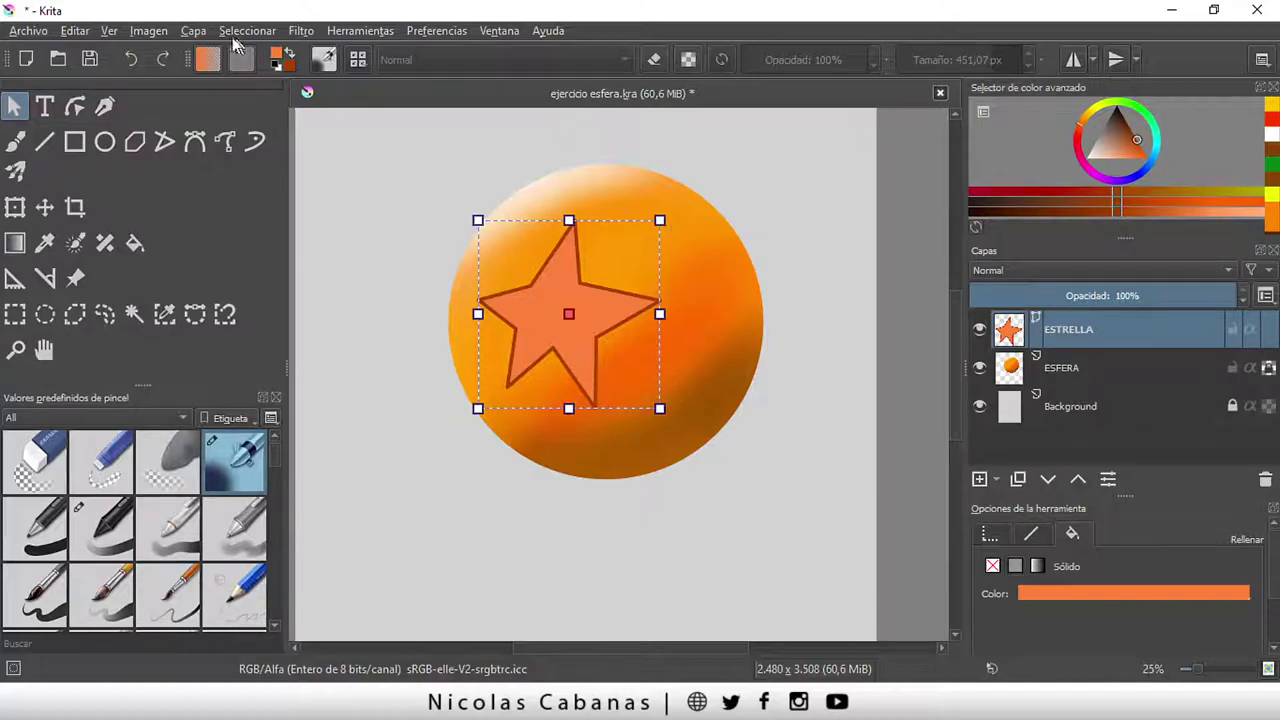
key("b")
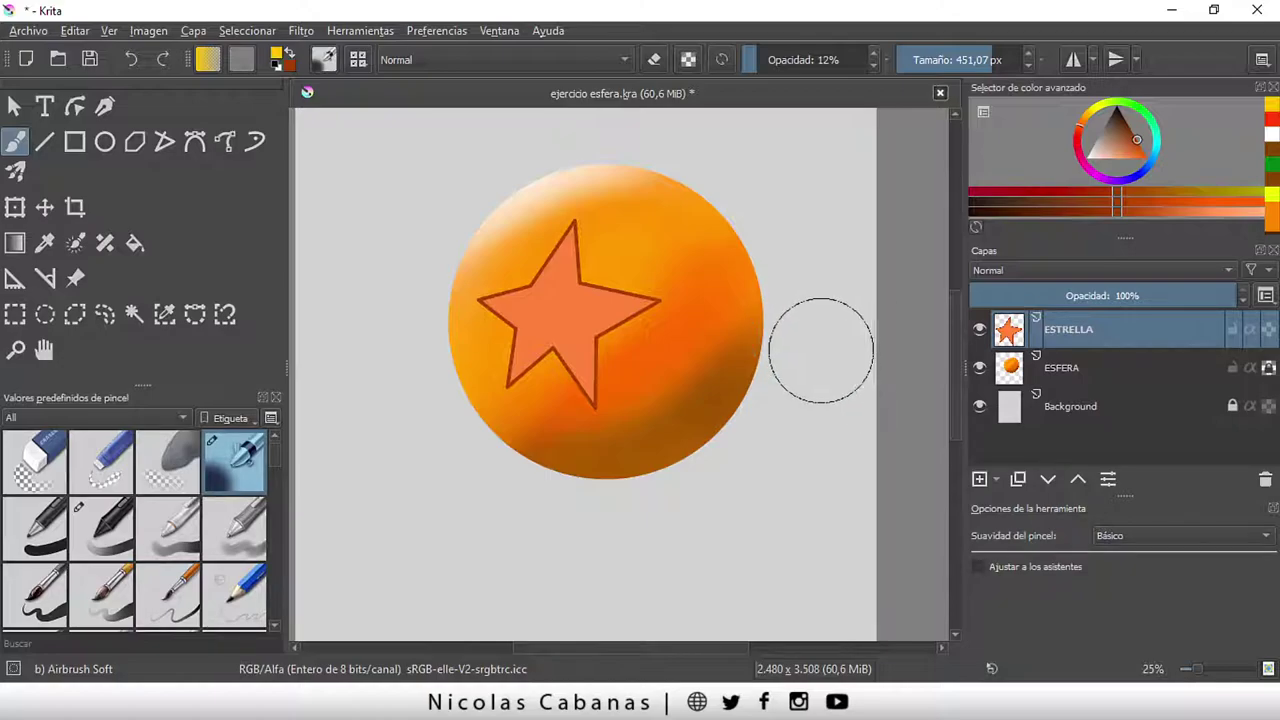
left_click(14, 107)
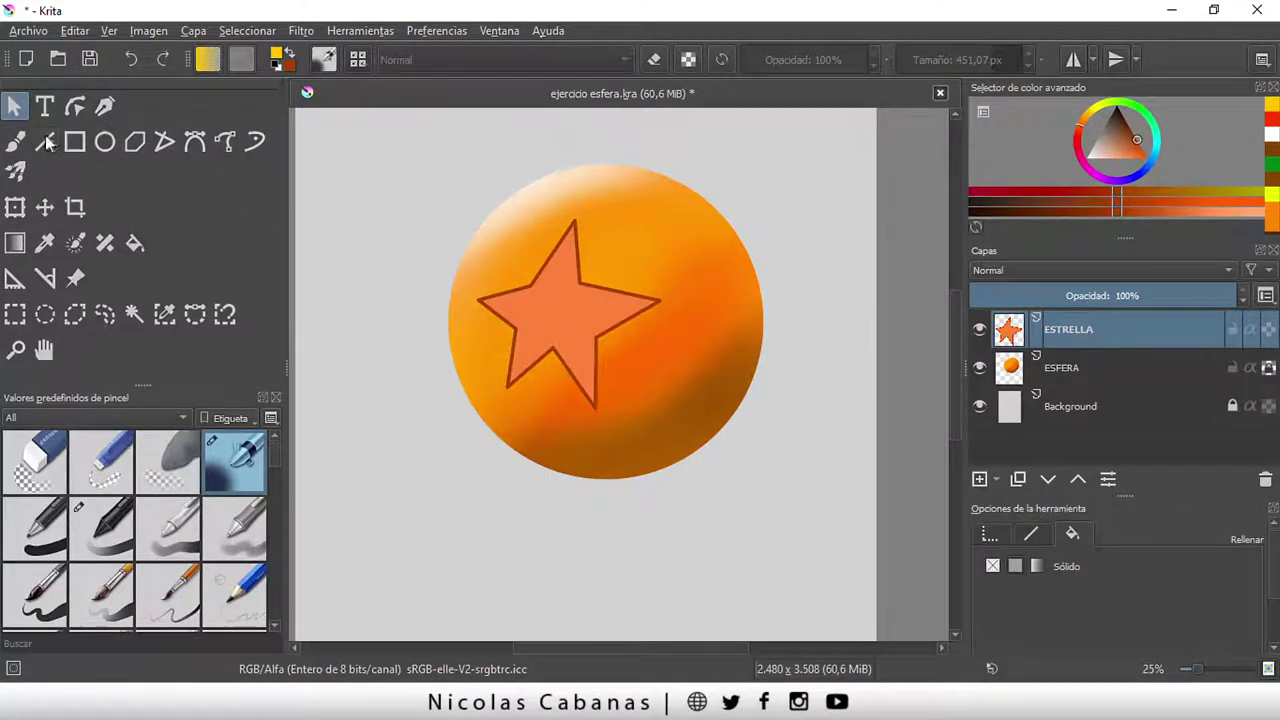
Return to the brush, zoom in to 33%, and hide the ESFERA layer
left_click(15, 142)
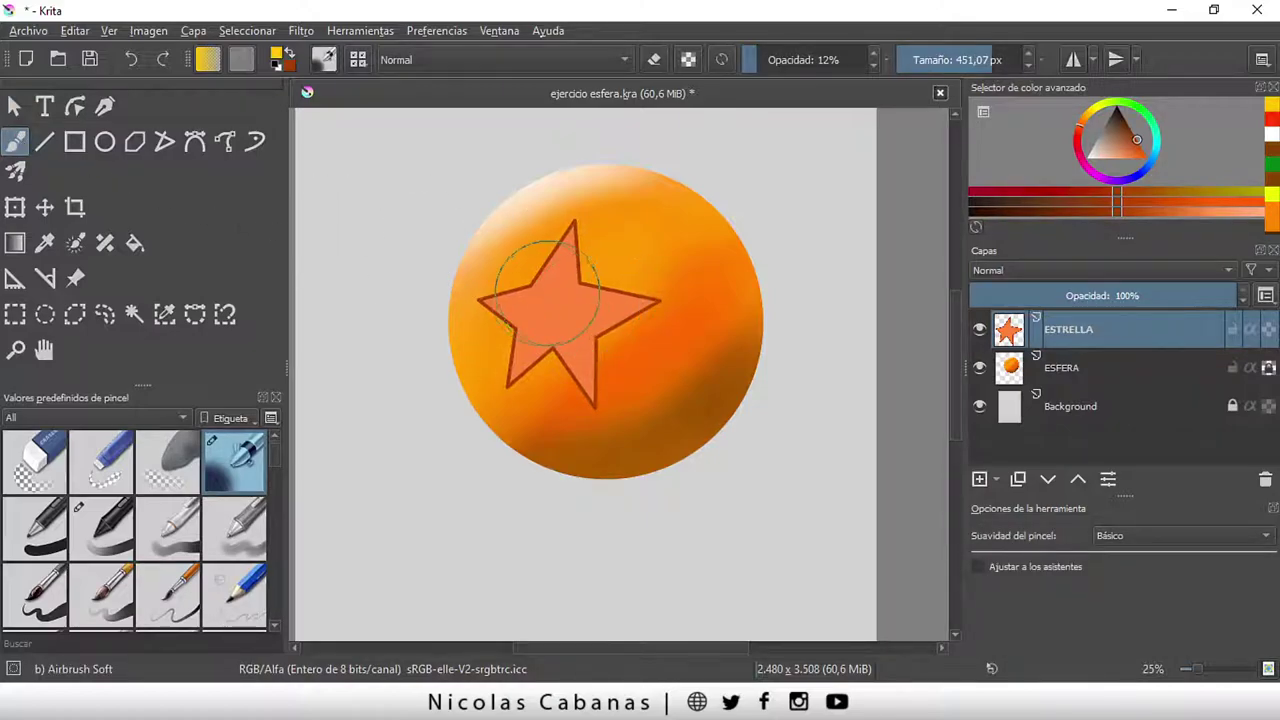
scroll(520, 255, "up", 1)
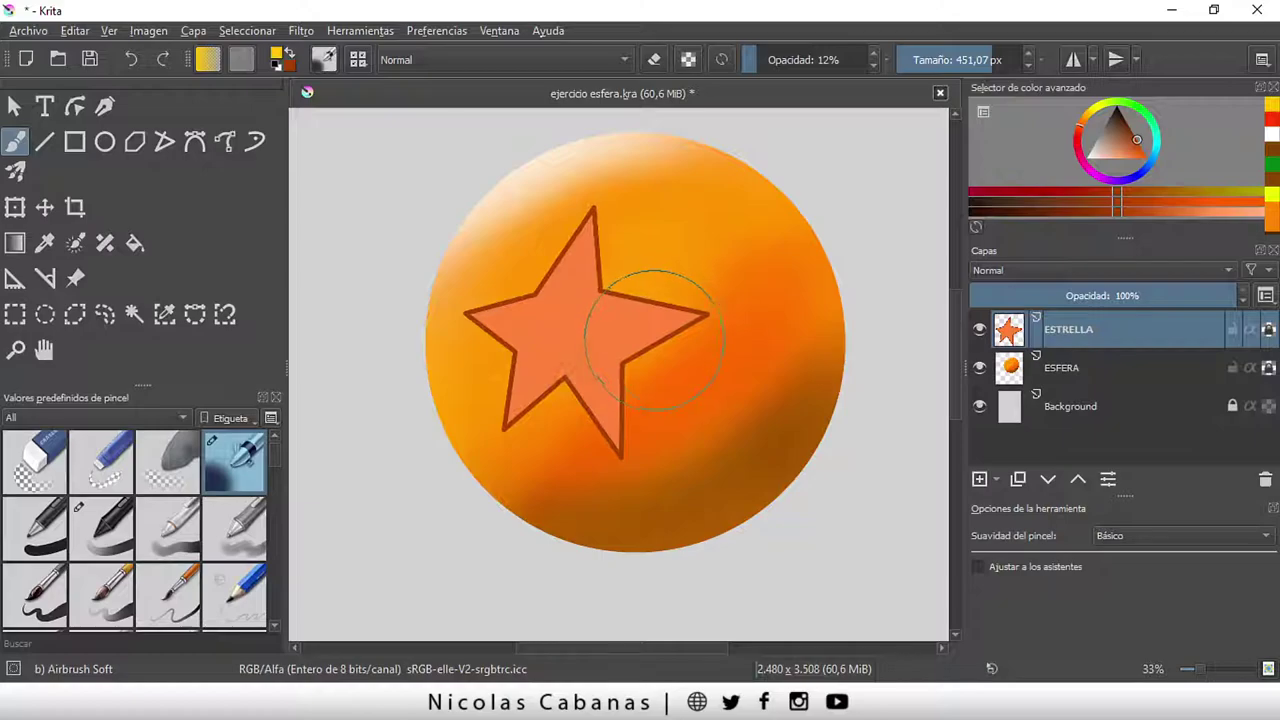
left_click(980, 368)
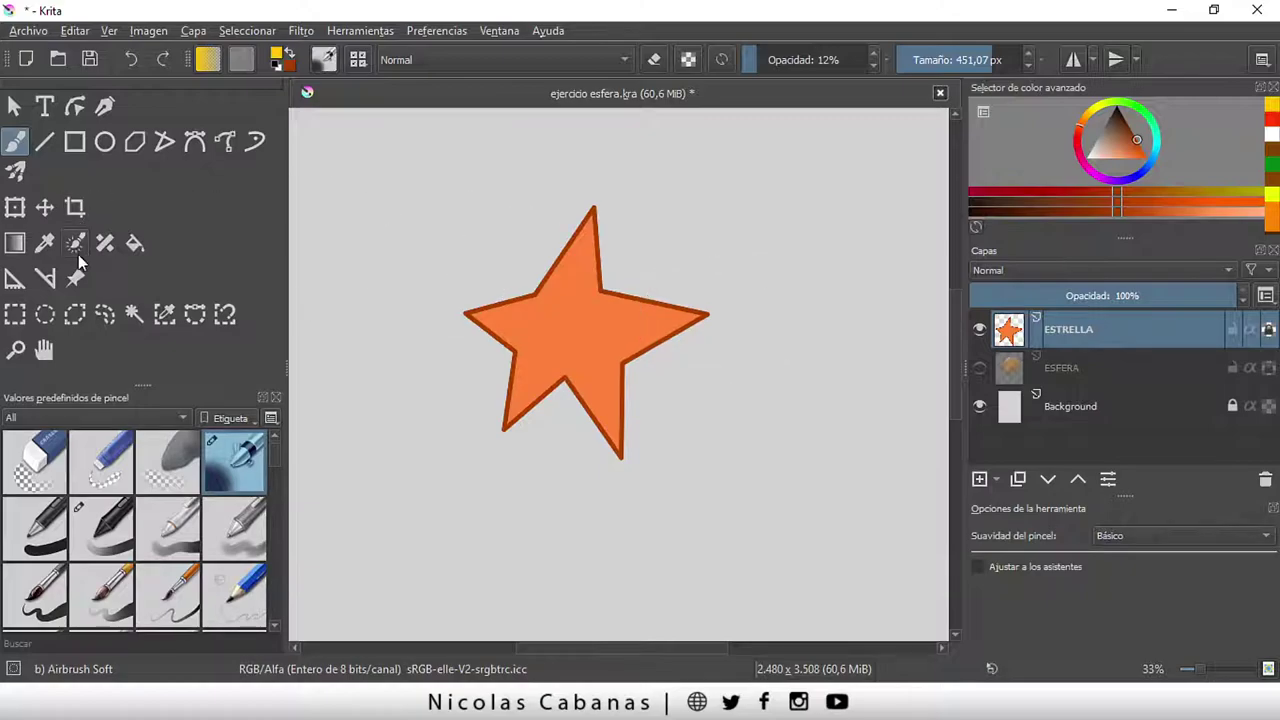
Sample the star's orange, darken it, and set the airbrush to about 117 px
left_click(47, 246)
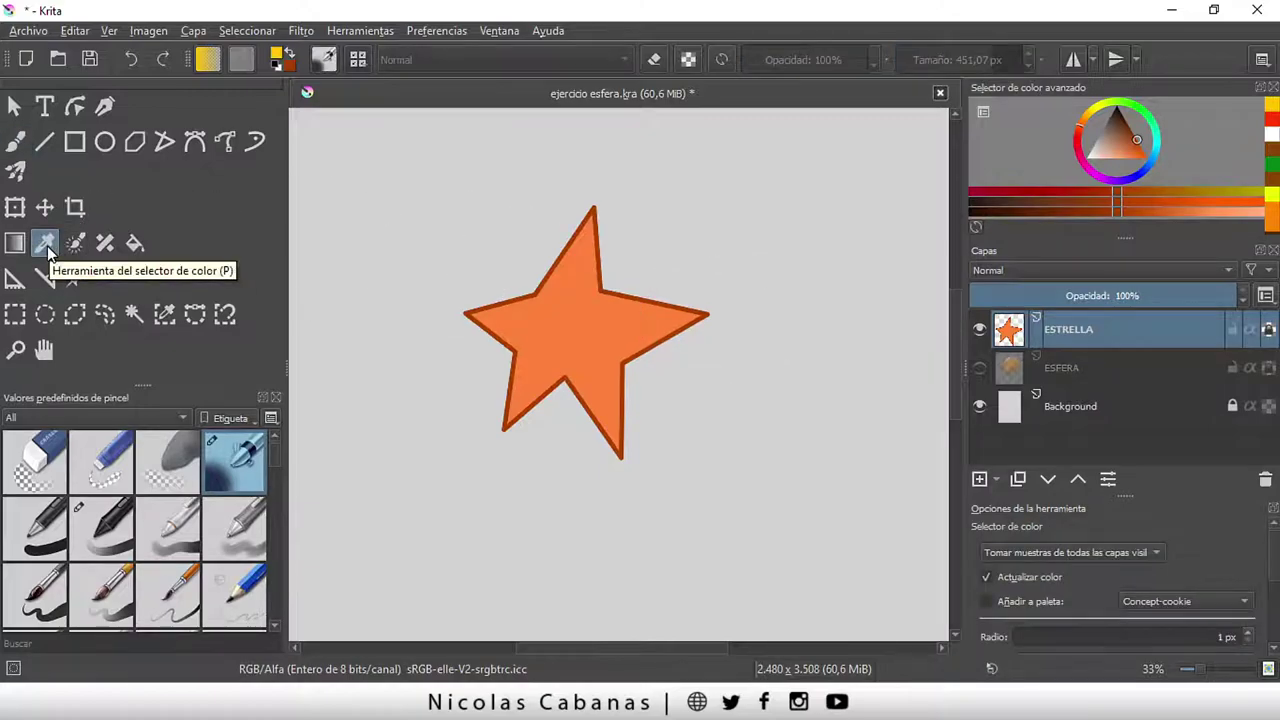
left_click(598, 318)
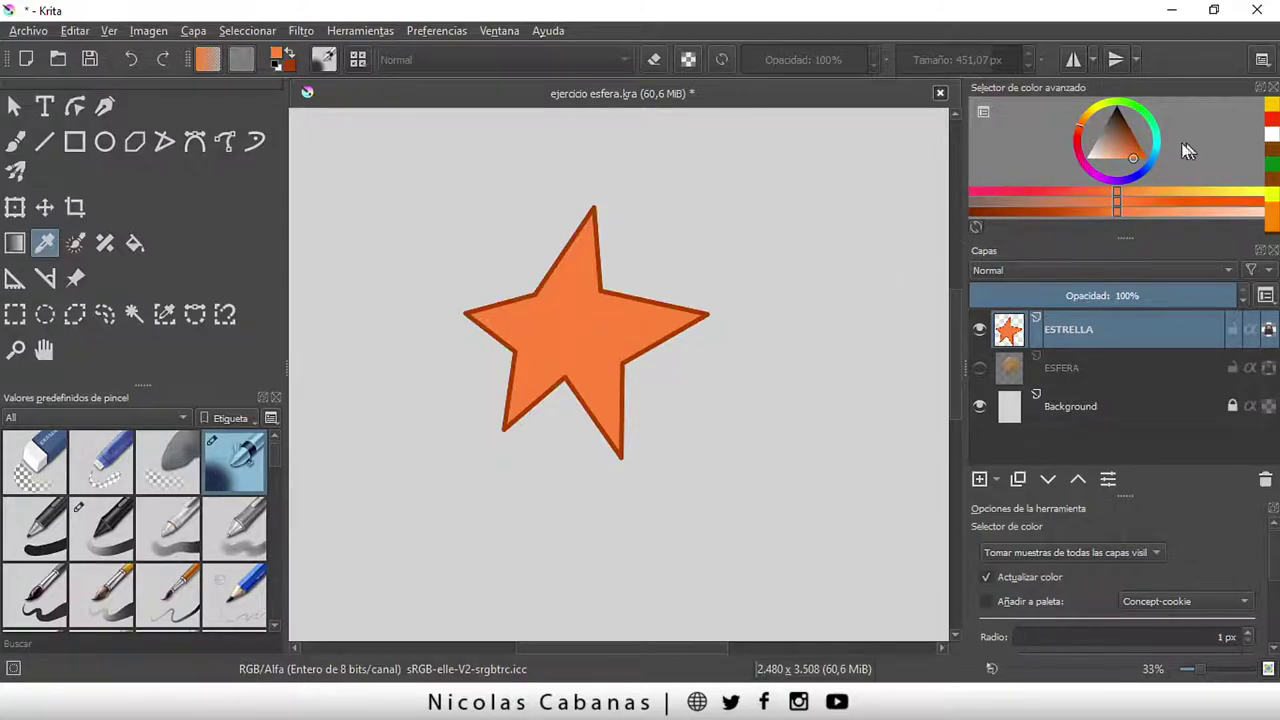
left_click(1130, 148)
left_click(1130, 139)
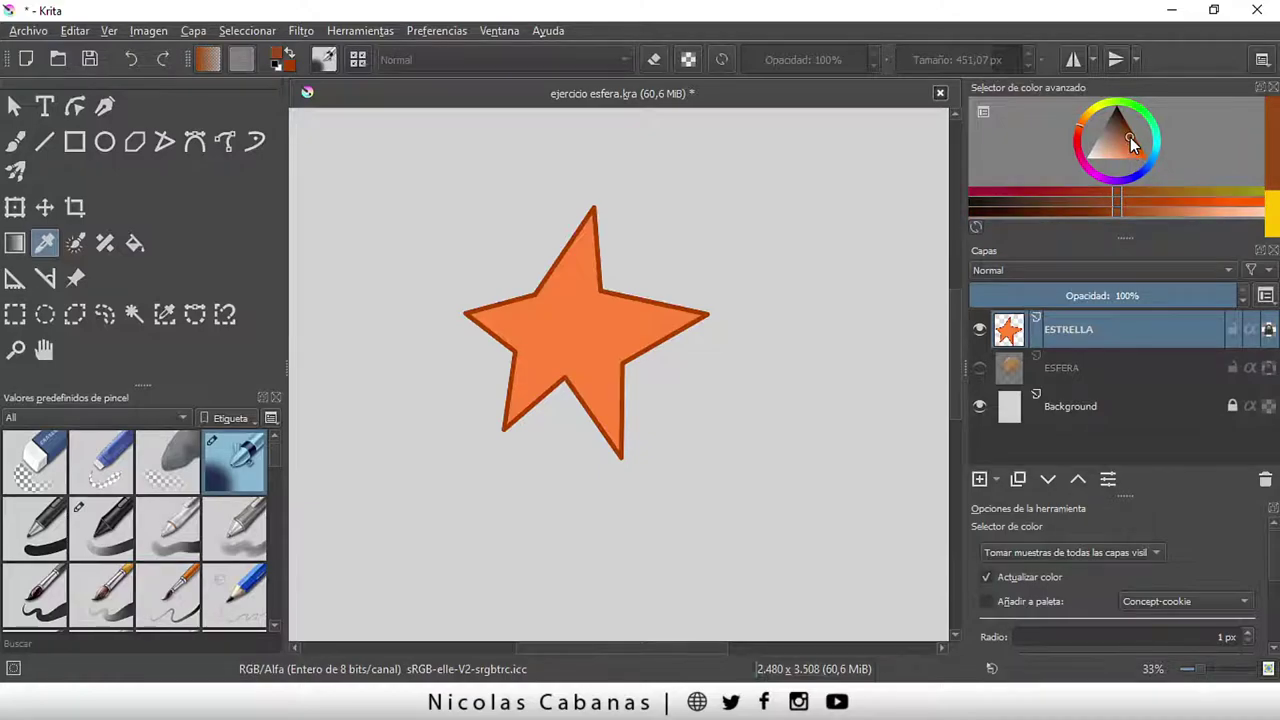
left_click(16, 143)
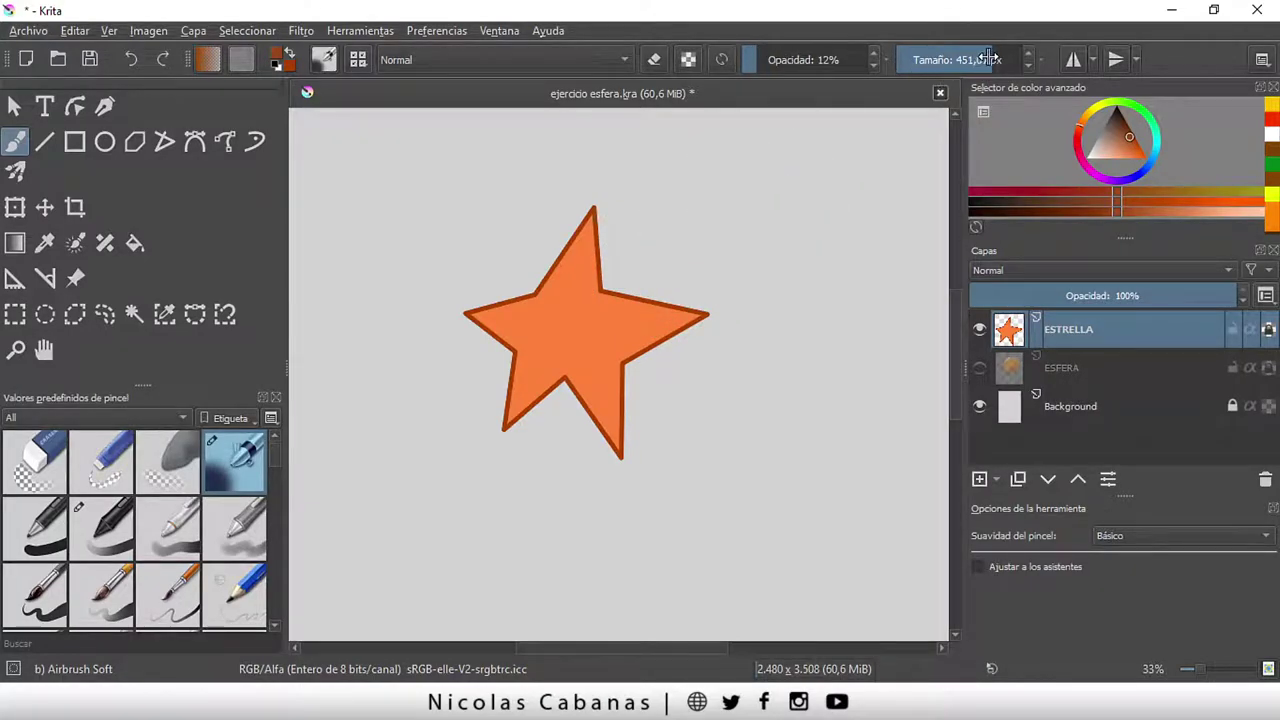
left_click_drag(988, 59, 958, 59)
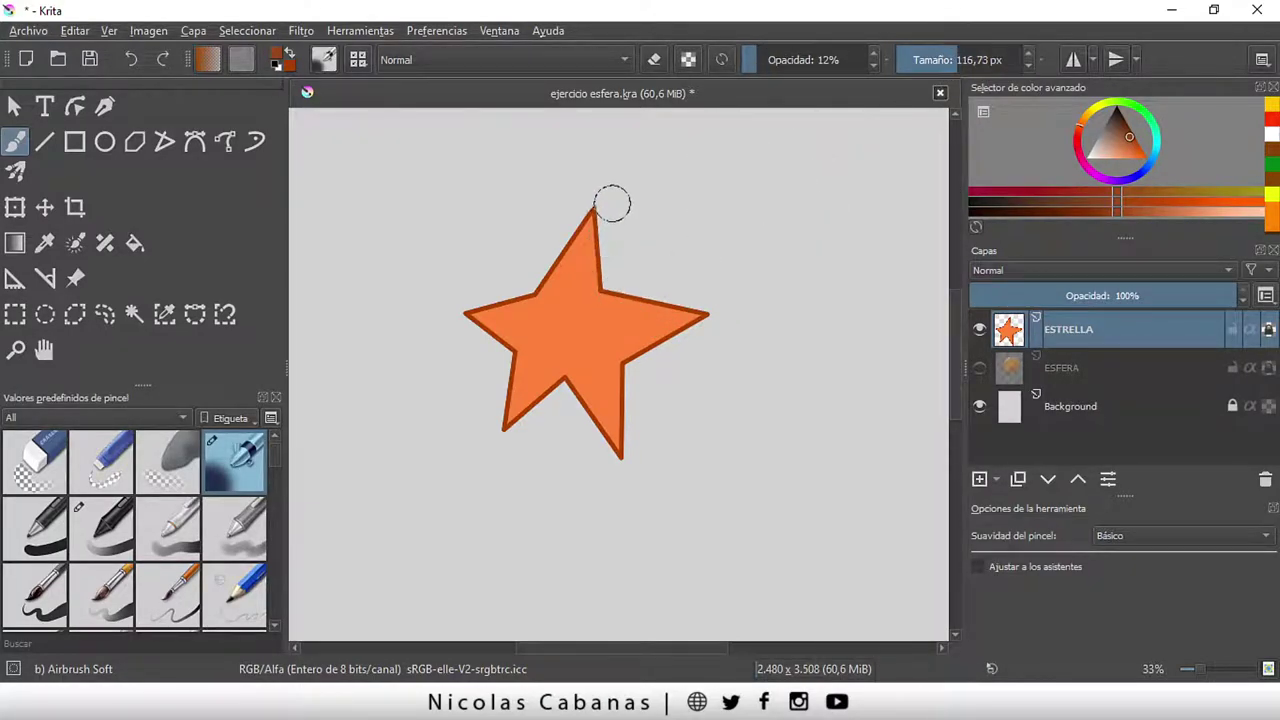
Airbrush darker shading at 37% opacity along the star's upper and right arms, re-showing ESFERA
mouse_move(612, 204)
left_mouse_down()
mouse_move(614, 257)
mouse_move(600, 209)
mouse_move(612, 282)
left_mouse_up()
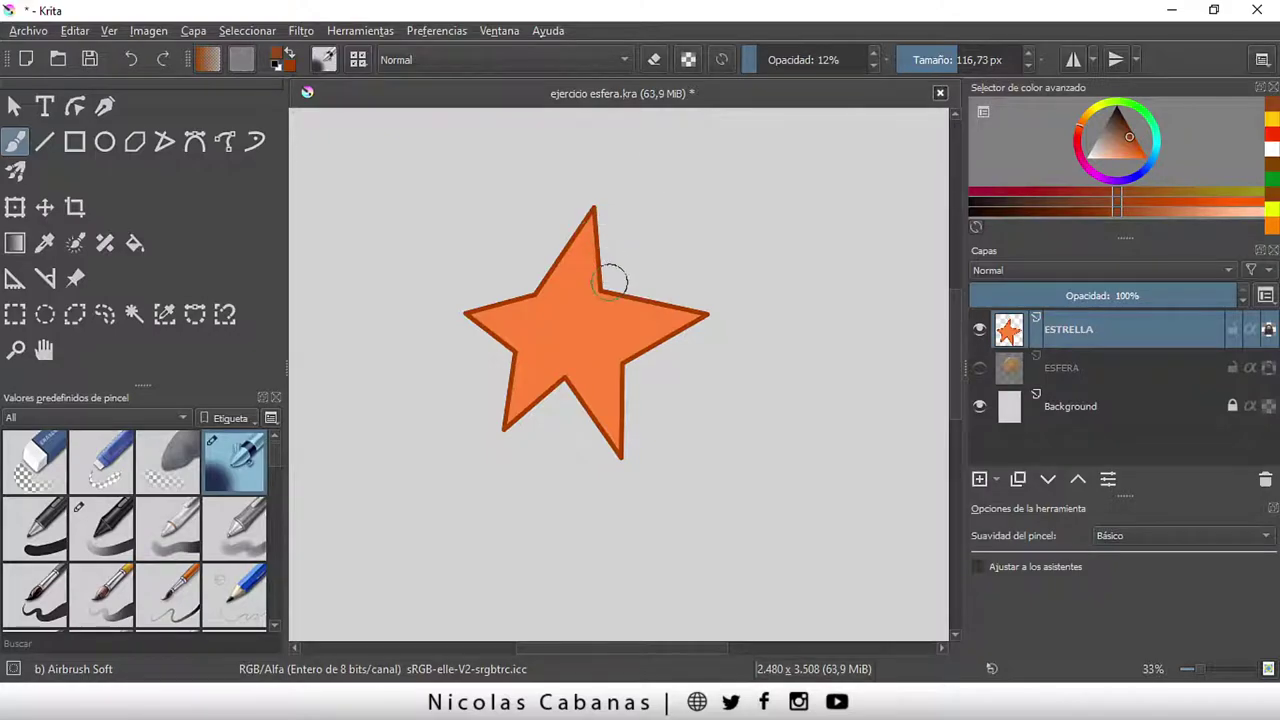
key("ctrl+z")
left_click_drag(757, 59, 790, 59)
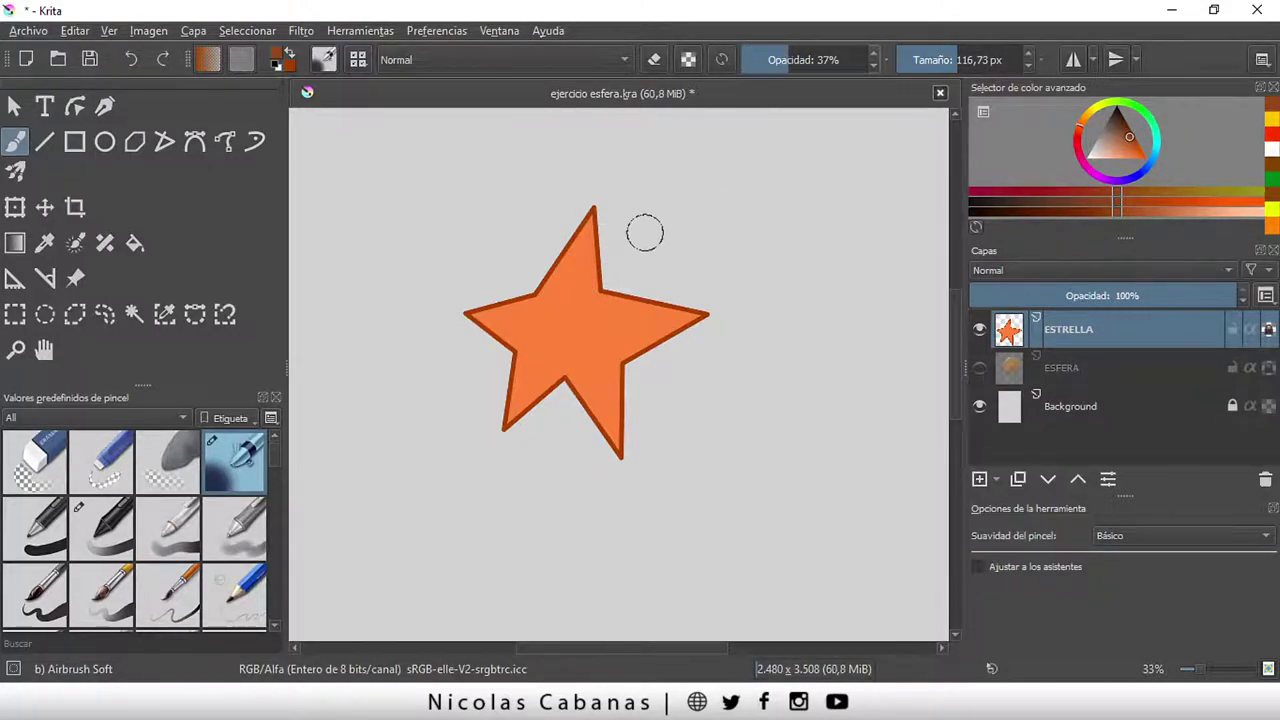
left_click_drag(600, 234, 594, 310)
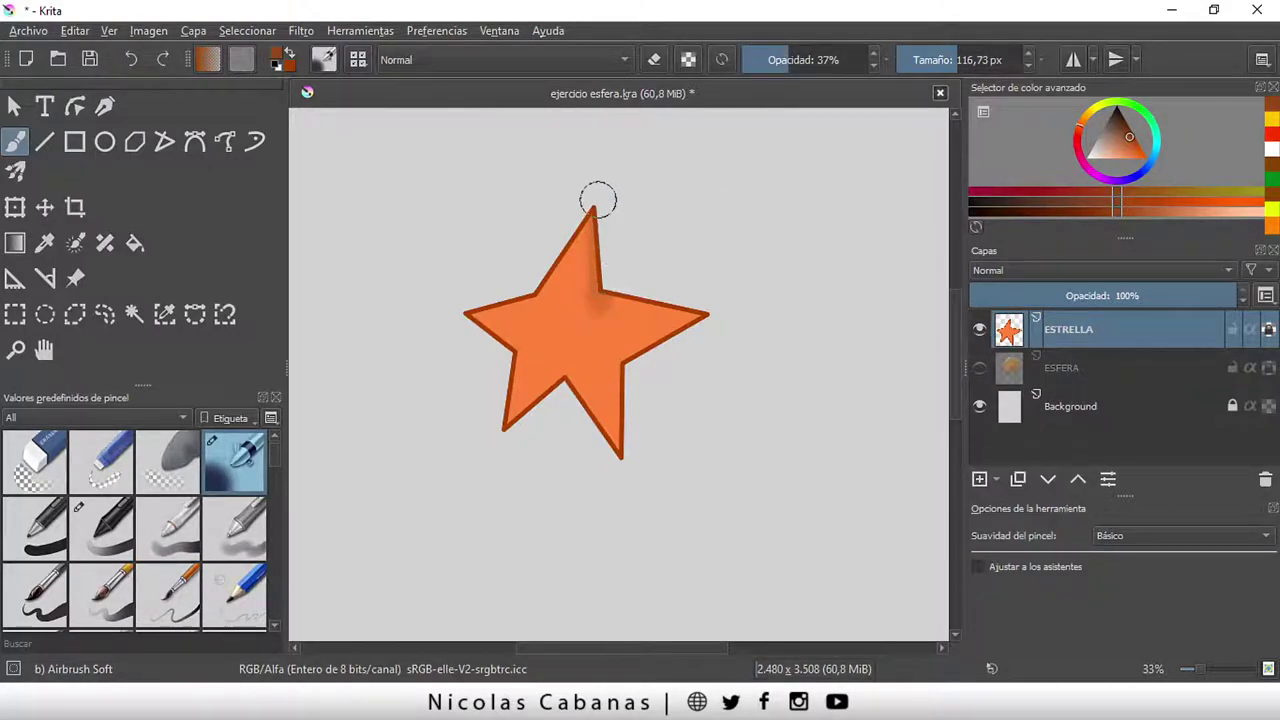
scroll(605, 300, "up", 1)
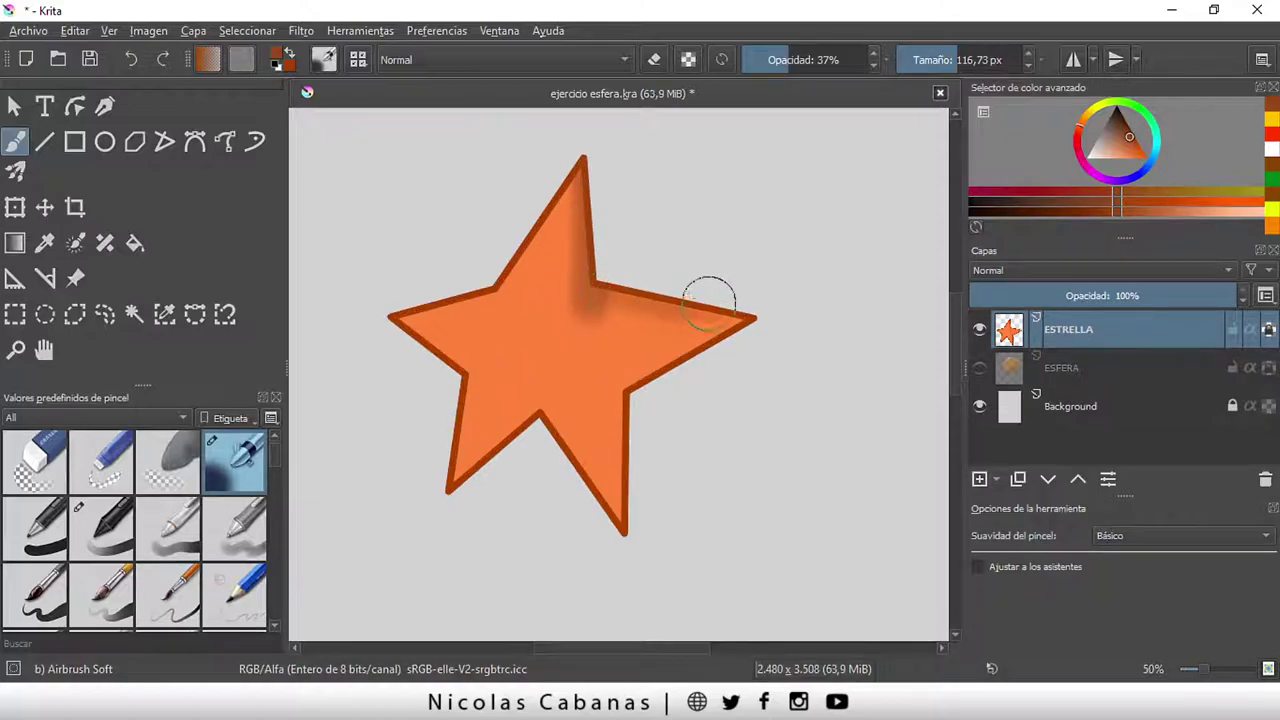
mouse_move(617, 294)
left_mouse_down()
mouse_move(749, 294)
mouse_move(607, 305)
mouse_move(770, 318)
left_mouse_up()
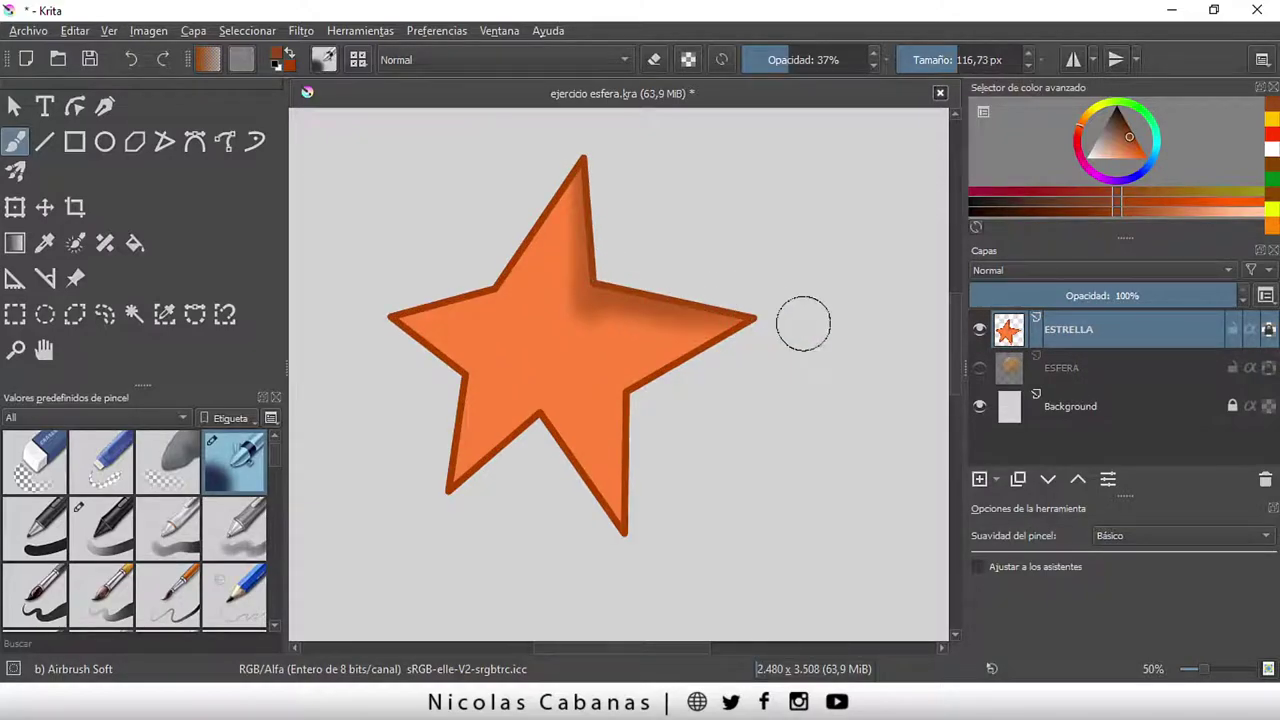
left_click(978, 369)
mouse_move(607, 293)
left_mouse_down()
mouse_move(705, 313)
mouse_move(590, 165)
left_mouse_up()
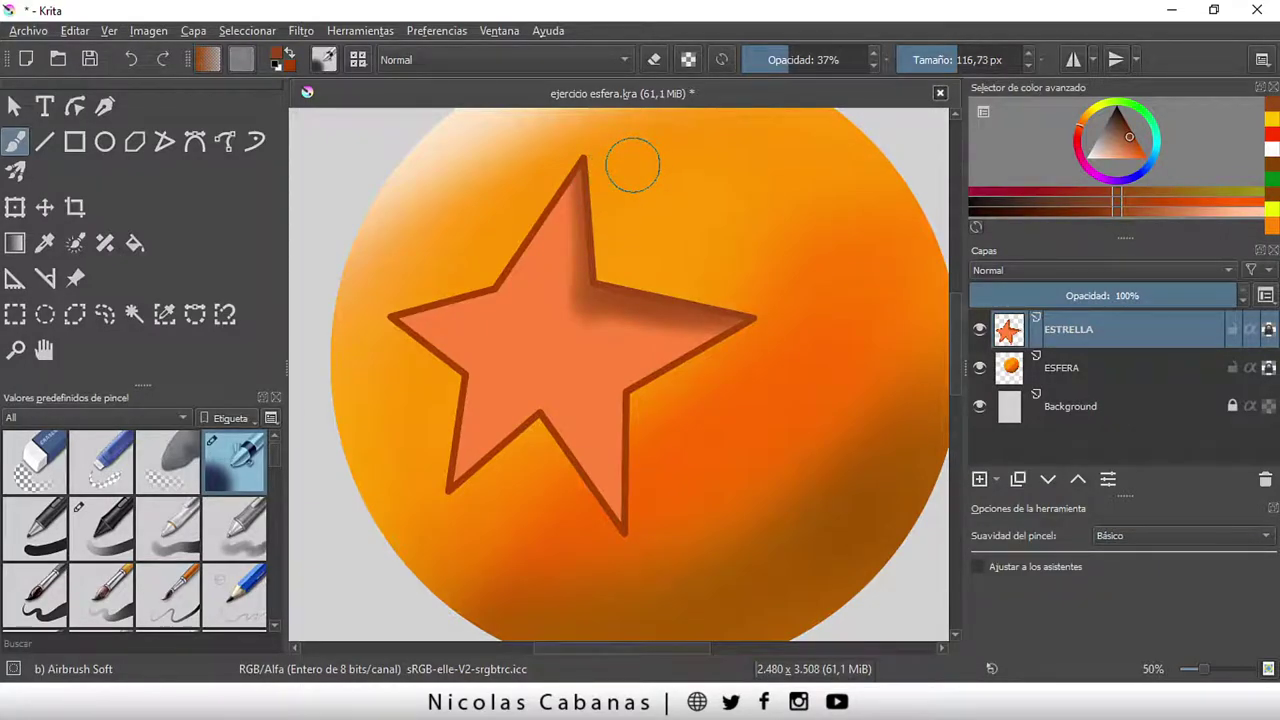
Zoom out and softly shade the star's upper edges at 18% airbrush opacity
key("minus")
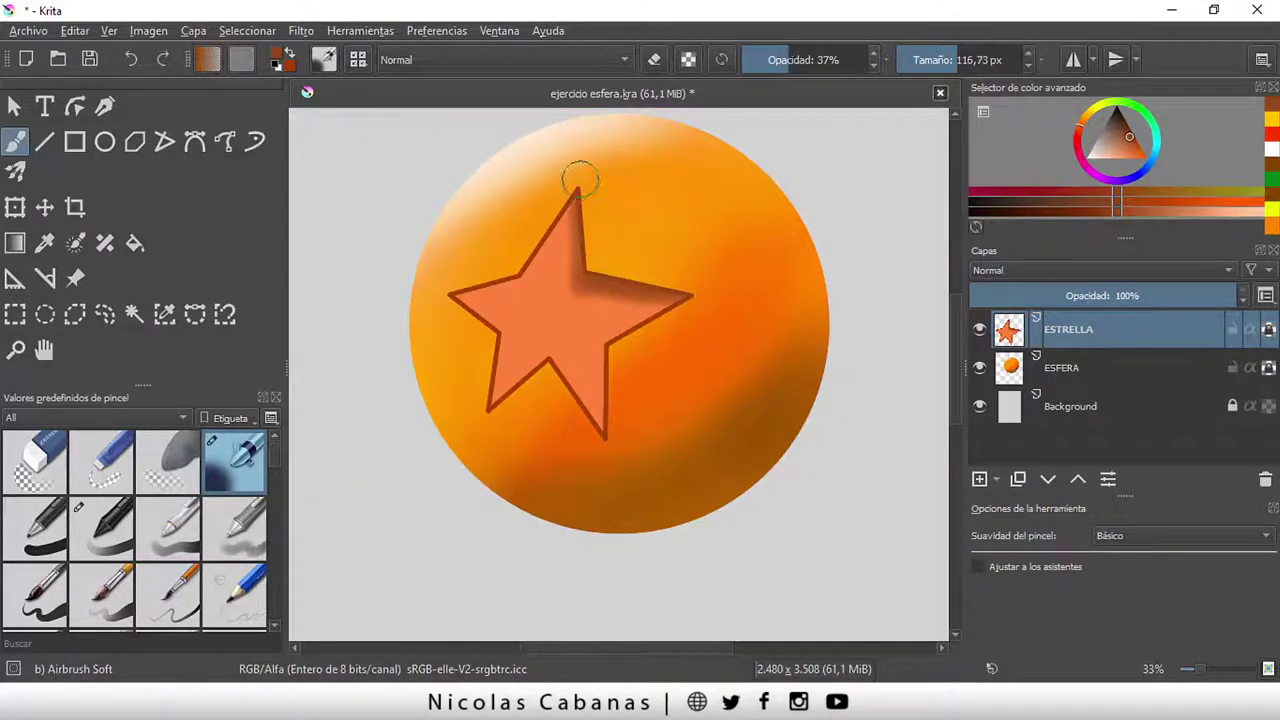
left_click_drag(776, 61, 765, 61)
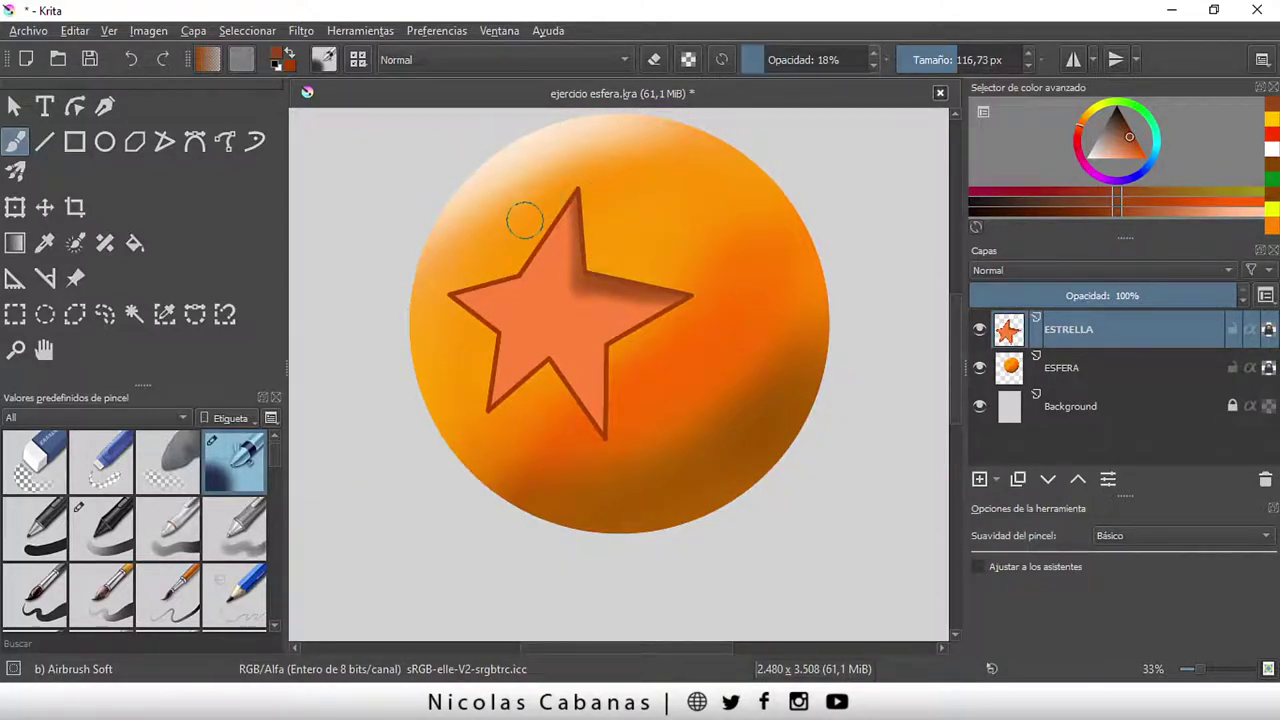
mouse_move(550, 215)
left_mouse_down()
mouse_move(508, 257)
mouse_move(563, 194)
mouse_move(517, 286)
mouse_move(575, 187)
mouse_move(513, 262)
mouse_move(570, 200)
mouse_move(538, 268)
mouse_move(575, 199)
mouse_move(525, 265)
mouse_move(571, 177)
mouse_move(512, 277)
mouse_move(491, 277)
mouse_move(503, 263)
mouse_move(514, 264)
mouse_move(434, 286)
mouse_move(471, 277)
mouse_move(434, 314)
mouse_move(474, 314)
mouse_move(471, 366)
mouse_move(488, 356)
mouse_move(501, 404)
left_mouse_up()
left_click_drag(575, 287, 656, 291)
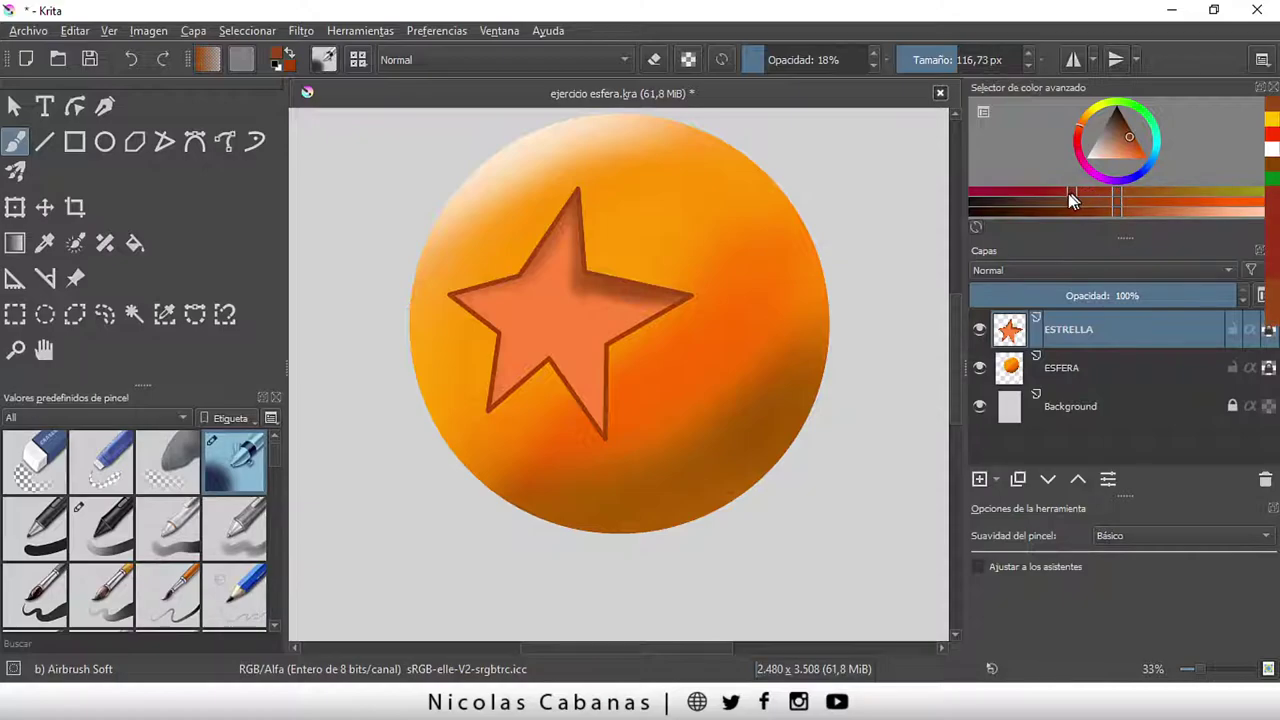
Wash a faint reddish tint over the star with a 234 px airbrush at 9% opacity
left_click(1013, 190)
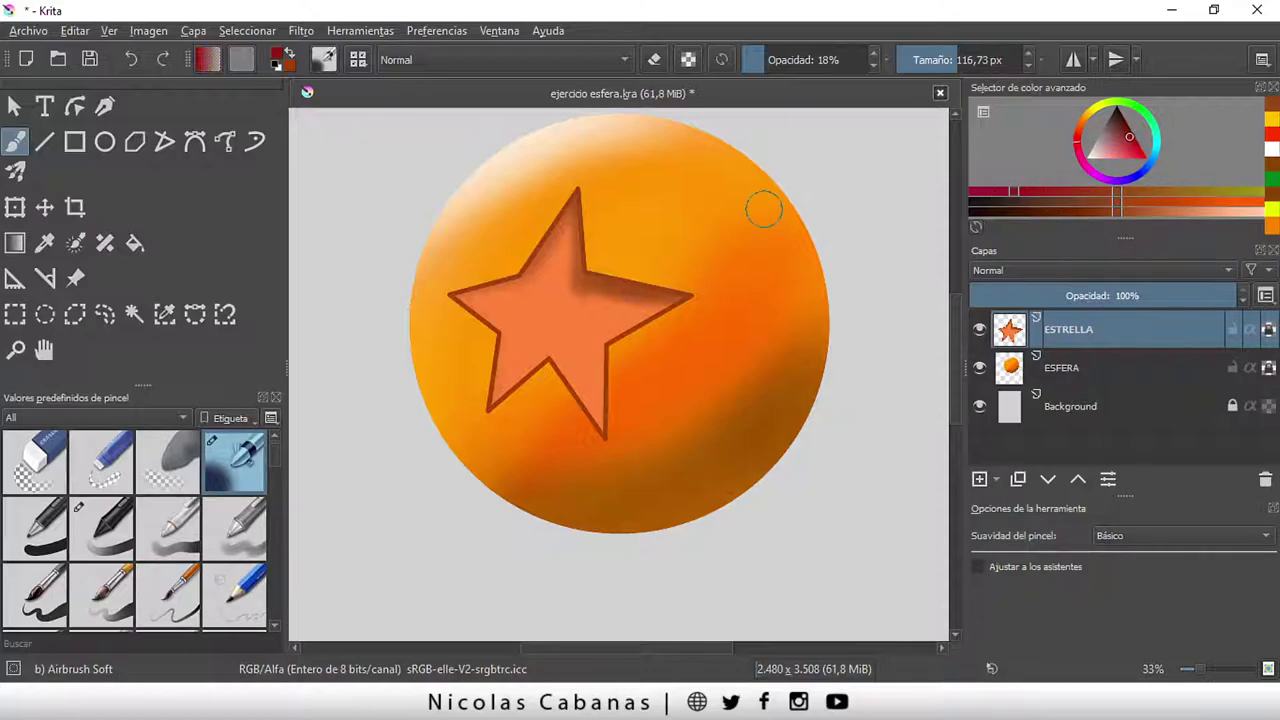
left_click(966, 60)
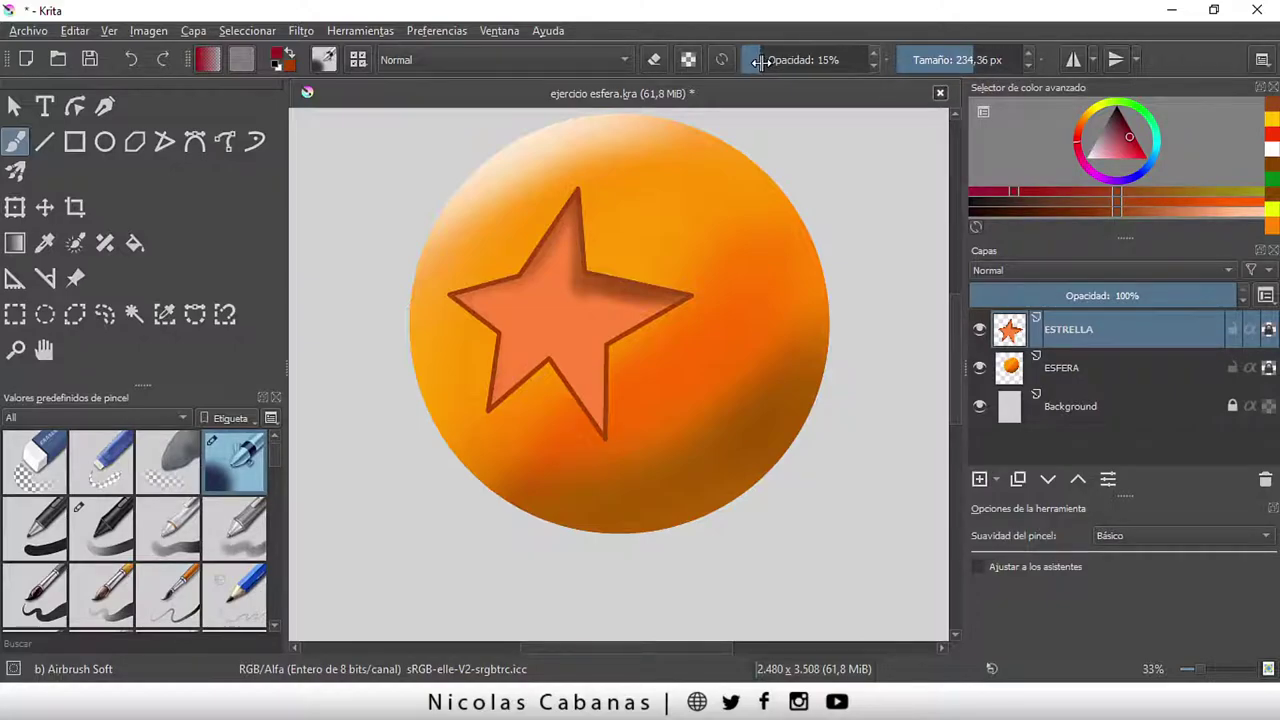
left_click_drag(770, 60, 755, 60)
left_click_drag(586, 214, 545, 290)
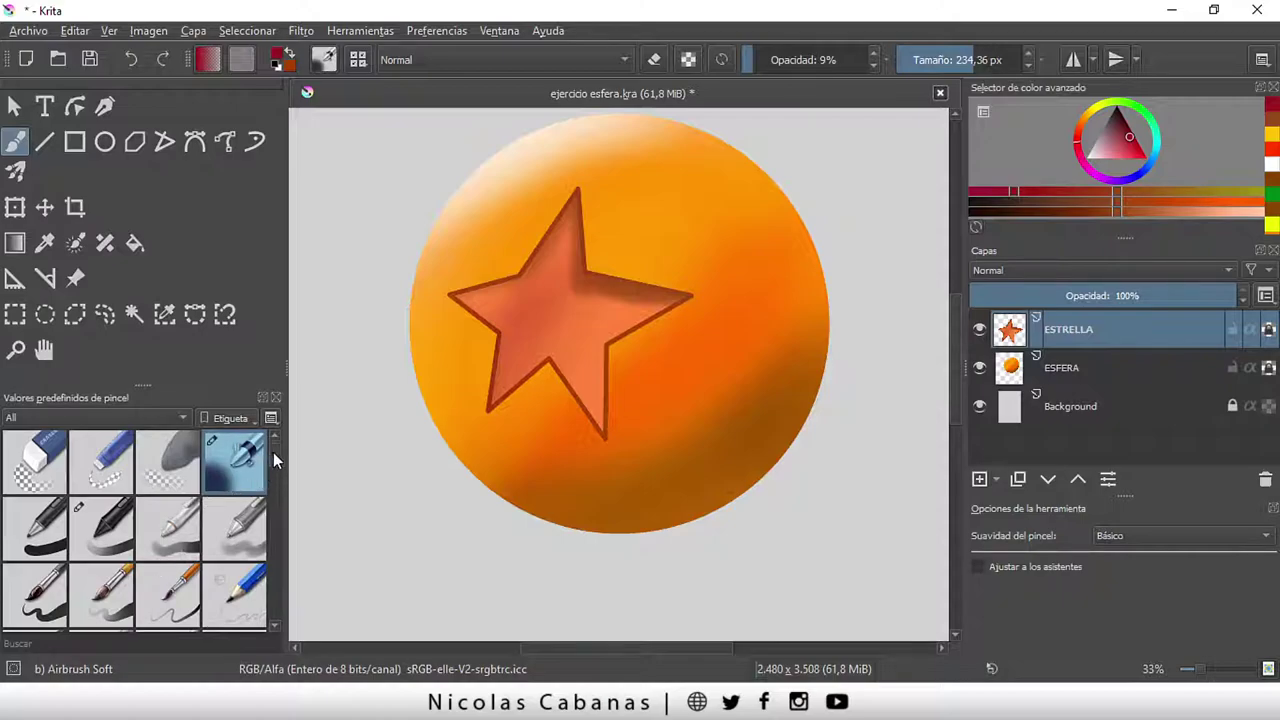
left_click_drag(273, 452, 266, 478)
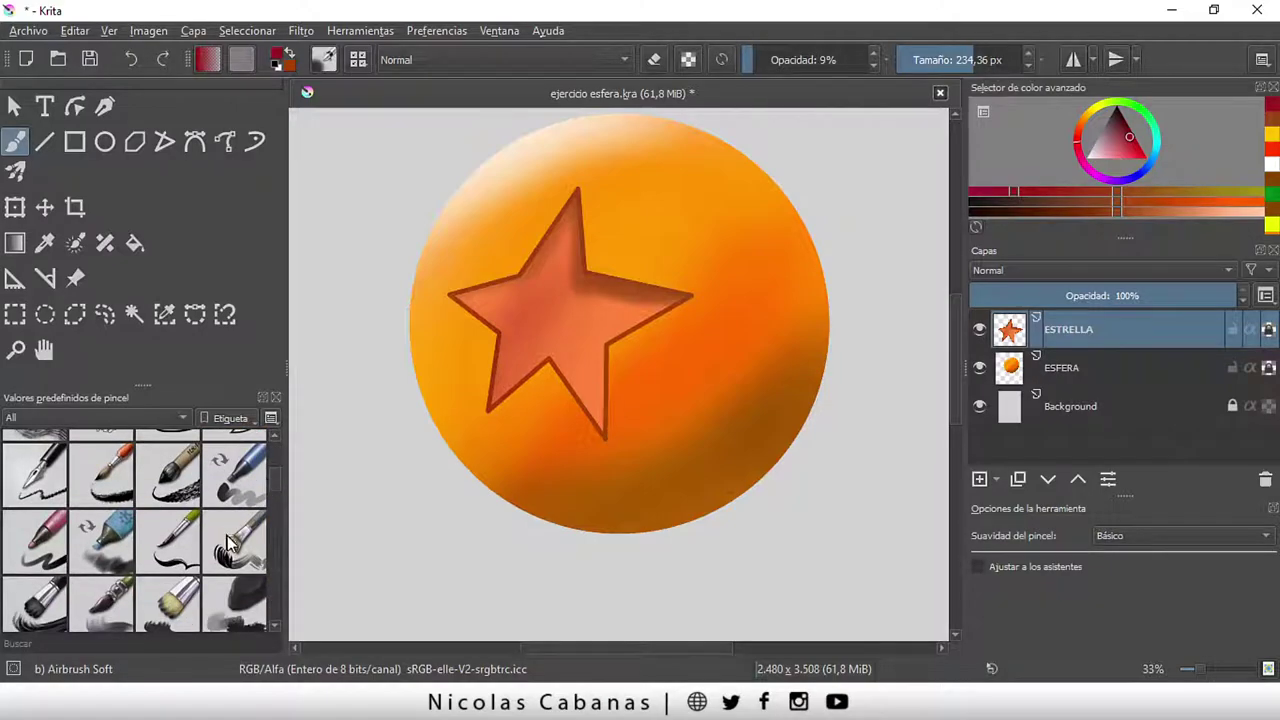
Paint a darker streak down the star with a flat bristle brush at 388 px, 27% opacity
left_click(230, 556)
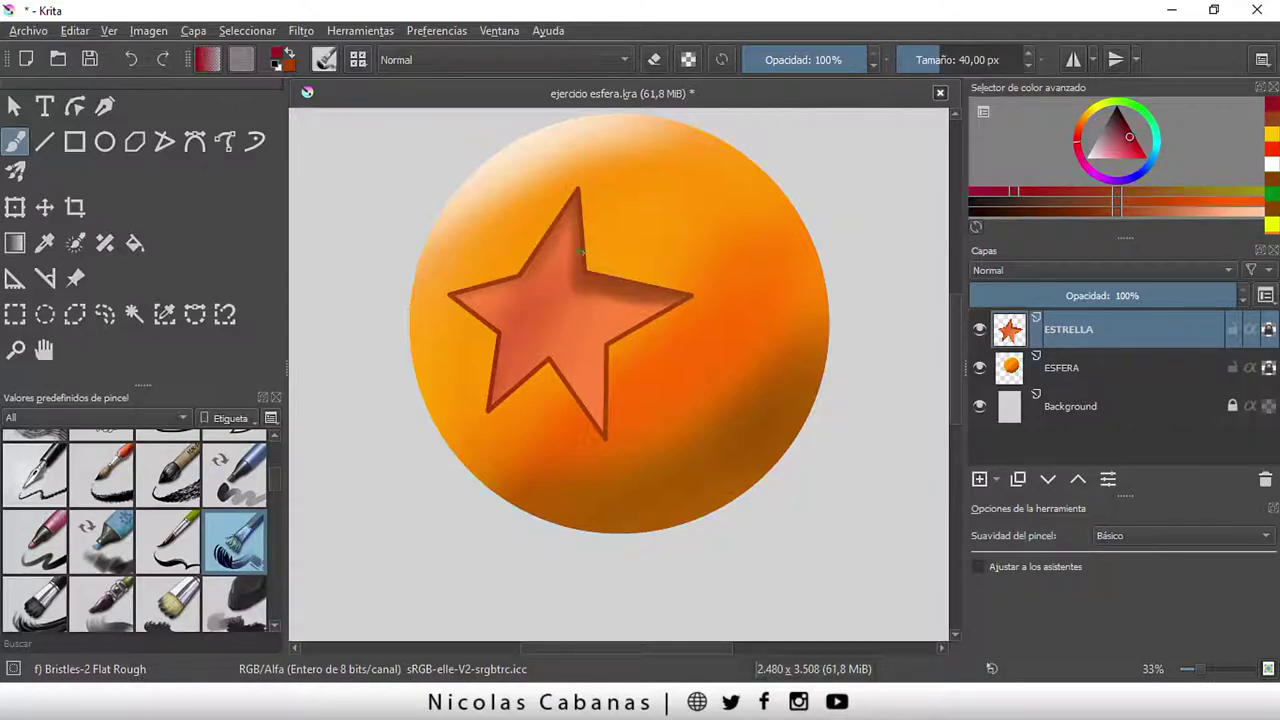
left_click_drag(856, 67, 776, 64)
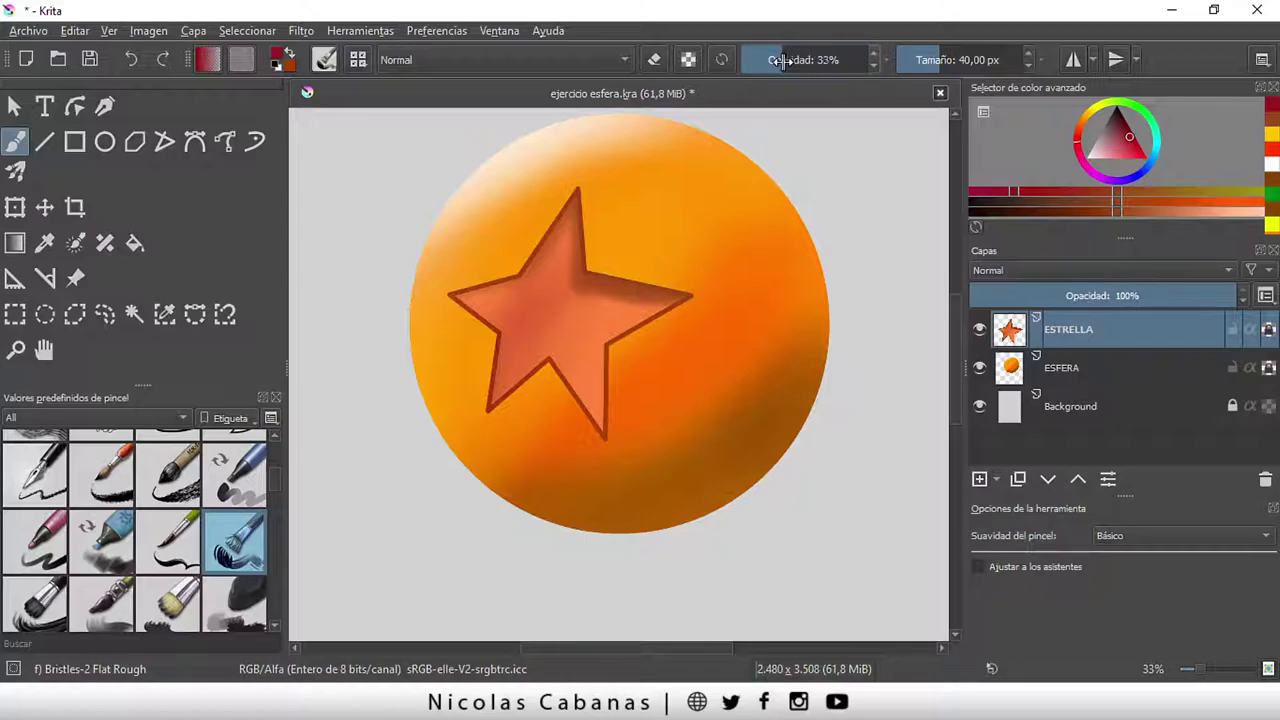
left_click_drag(930, 60, 1000, 60)
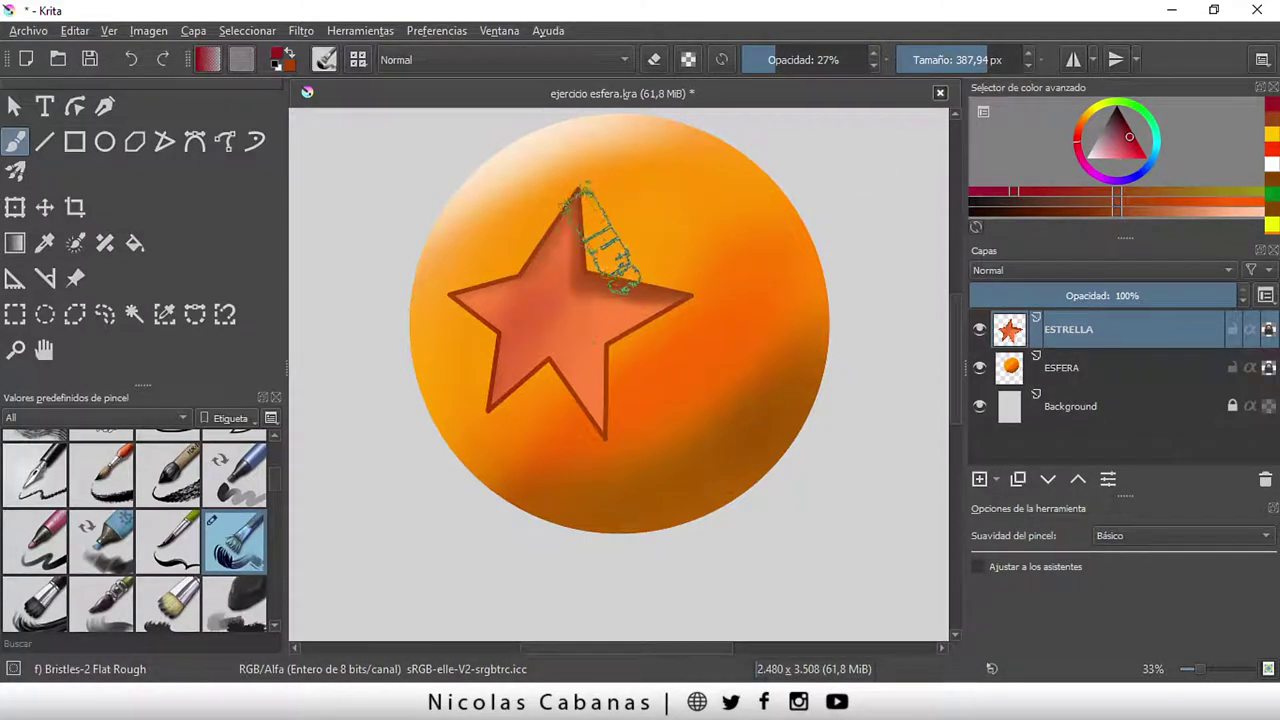
left_click_drag(580, 248, 517, 402)
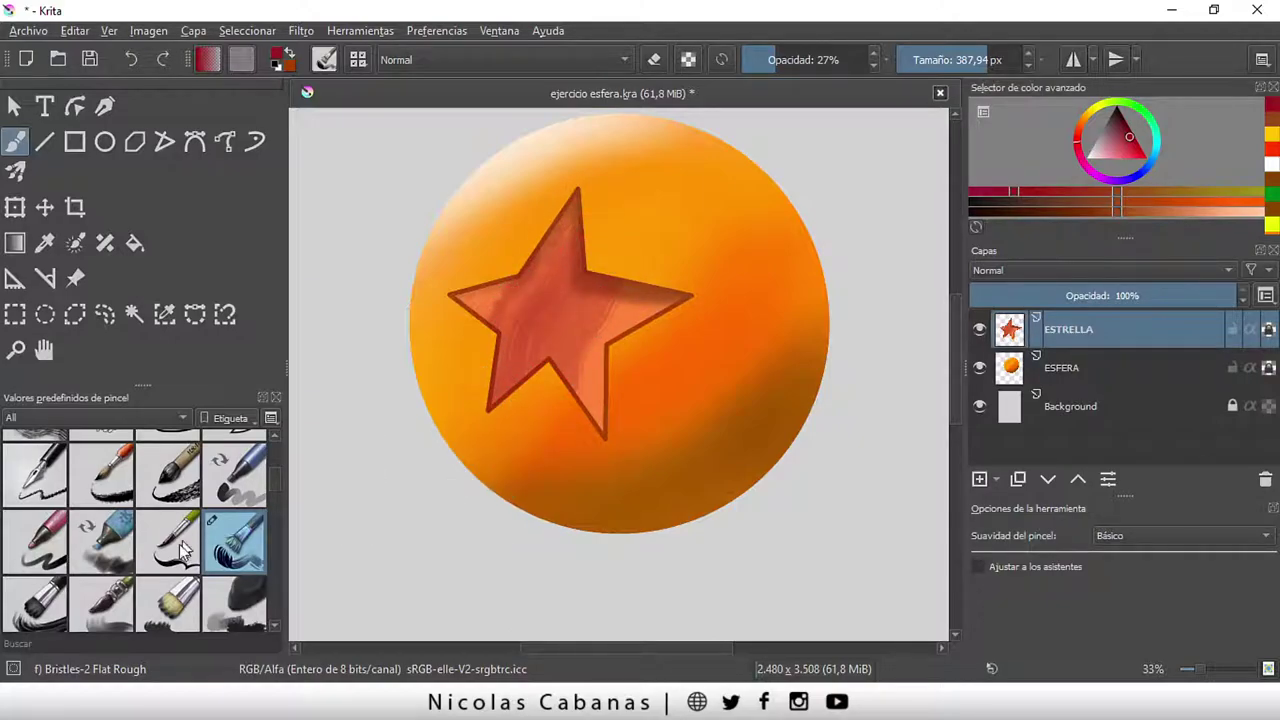
Try a faint dry-marker stroke at 187 px in the star's centre, then undo it
left_click(107, 548)
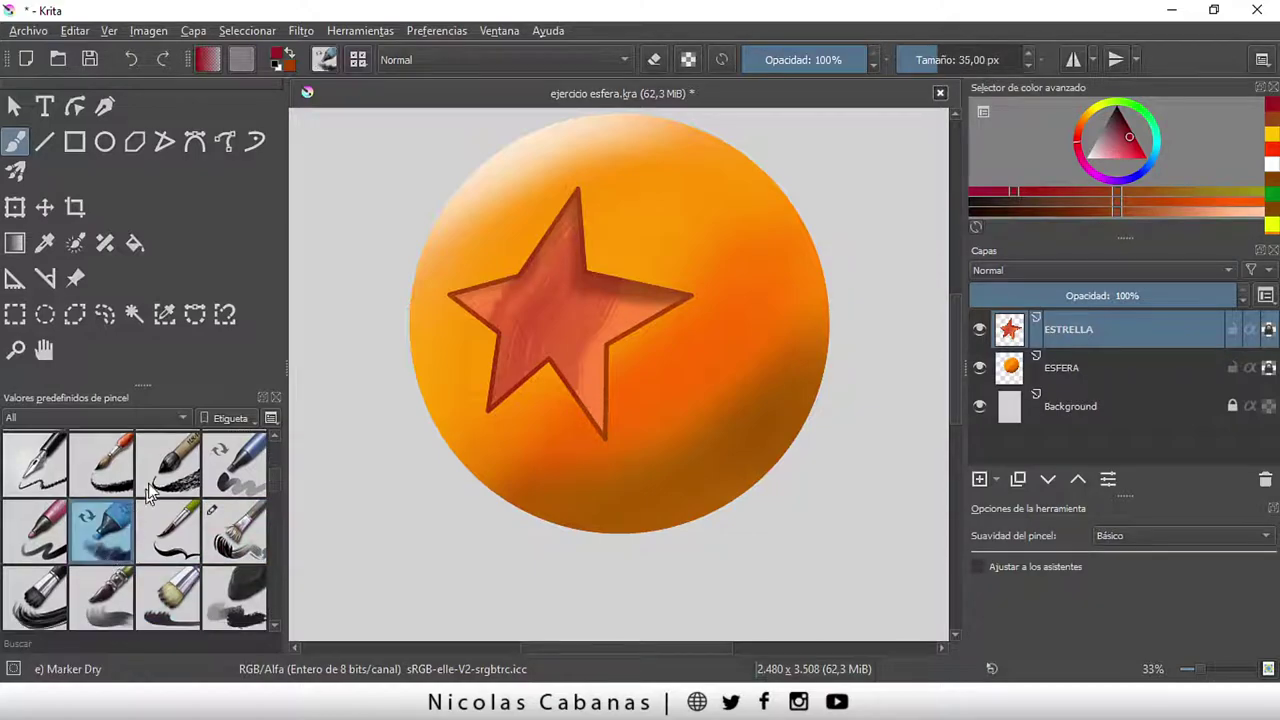
left_click_drag(925, 60, 970, 58)
left_click_drag(860, 60, 762, 62)
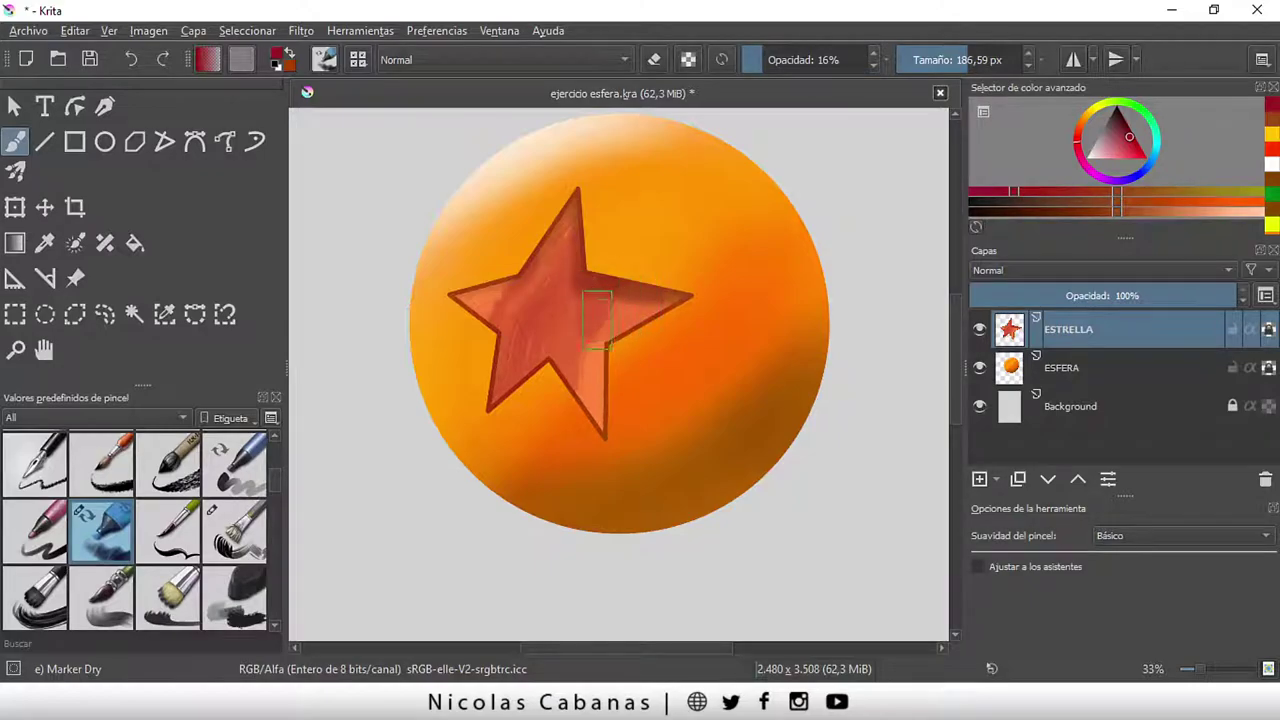
left_click_drag(600, 330, 530, 360)
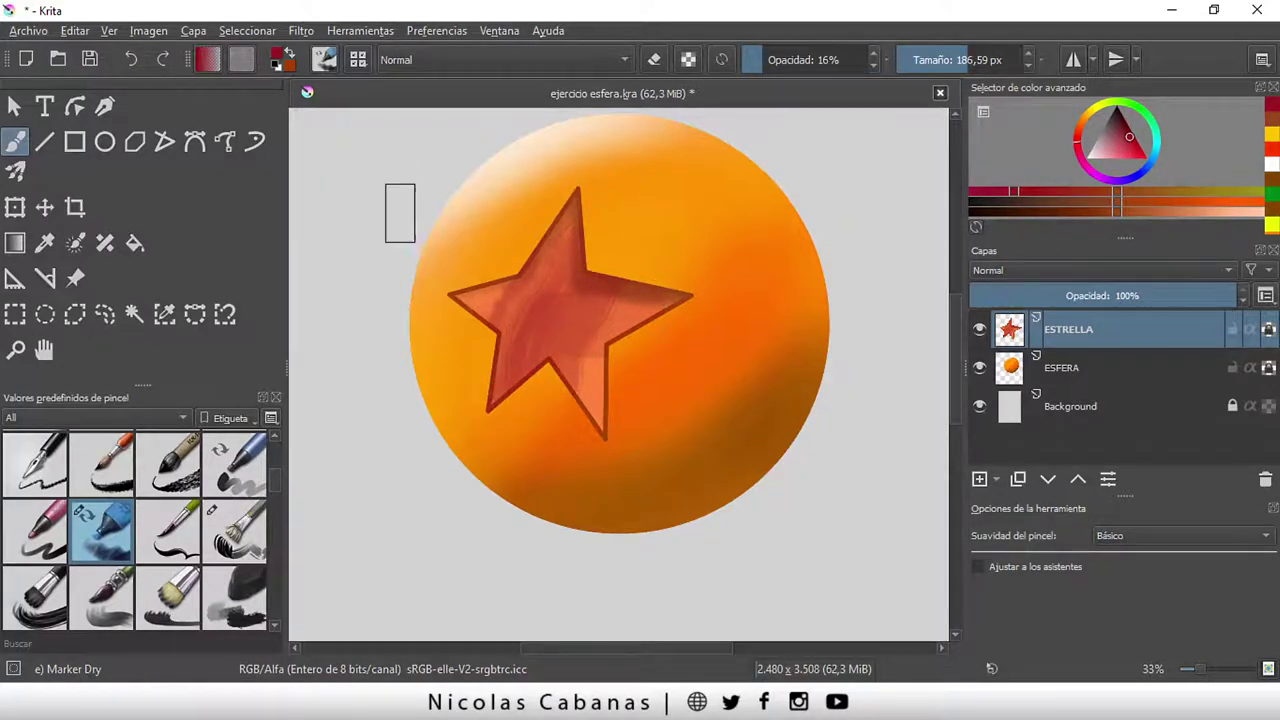
left_click(131, 59)
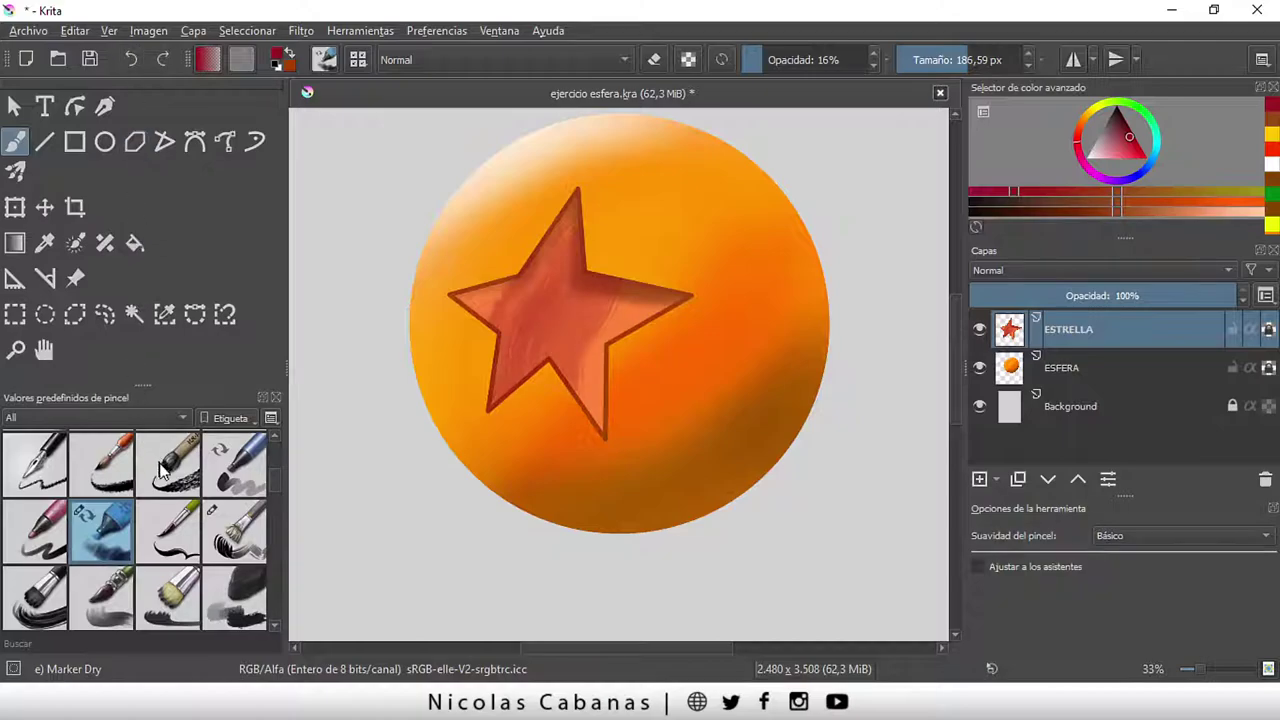
scroll(180, 566, "down", 5)
scroll(175, 566, "down", 3)
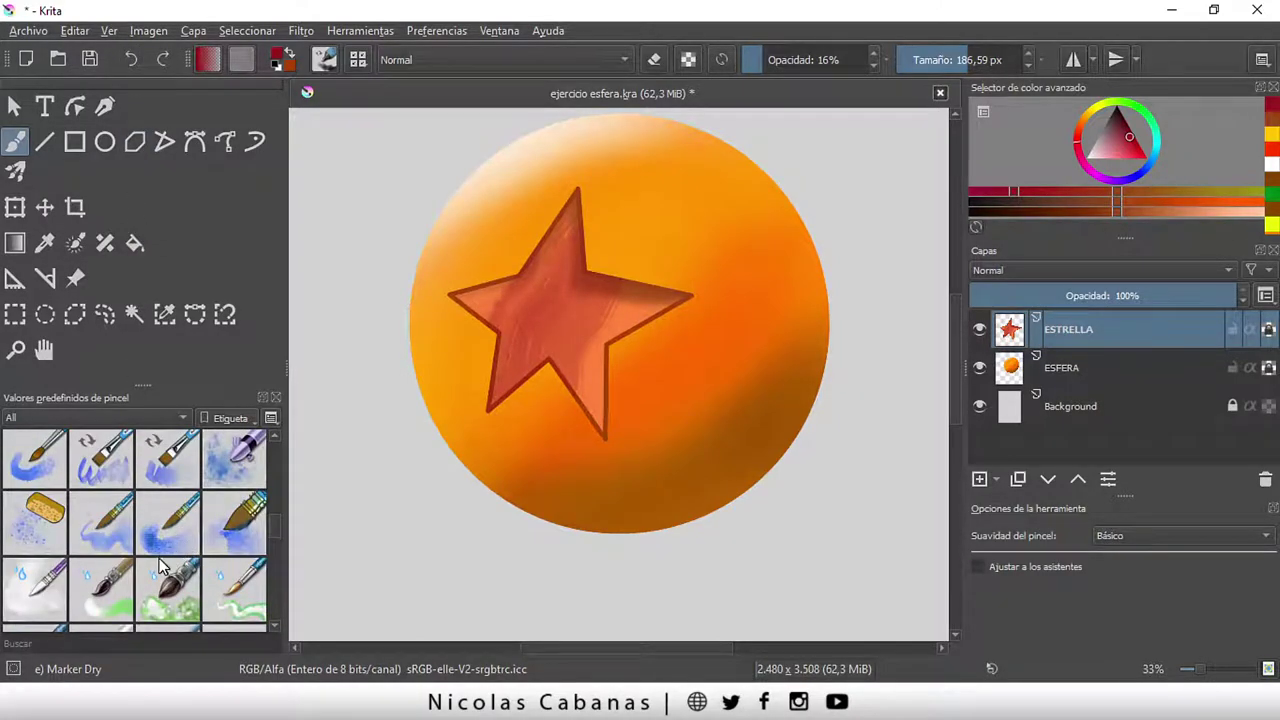
Dab deep-red 'WaterC Special Splats' texture over the star at about 25% opacity
left_click(33, 527)
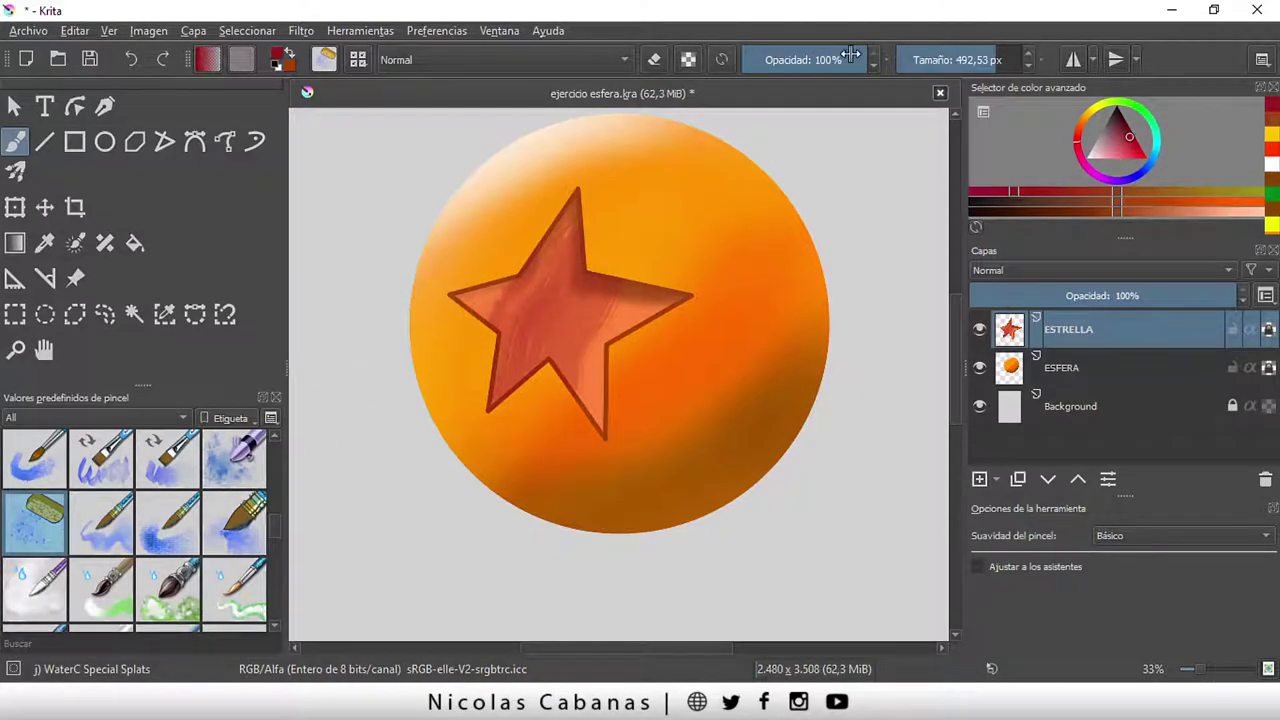
left_click_drag(857, 59, 780, 59)
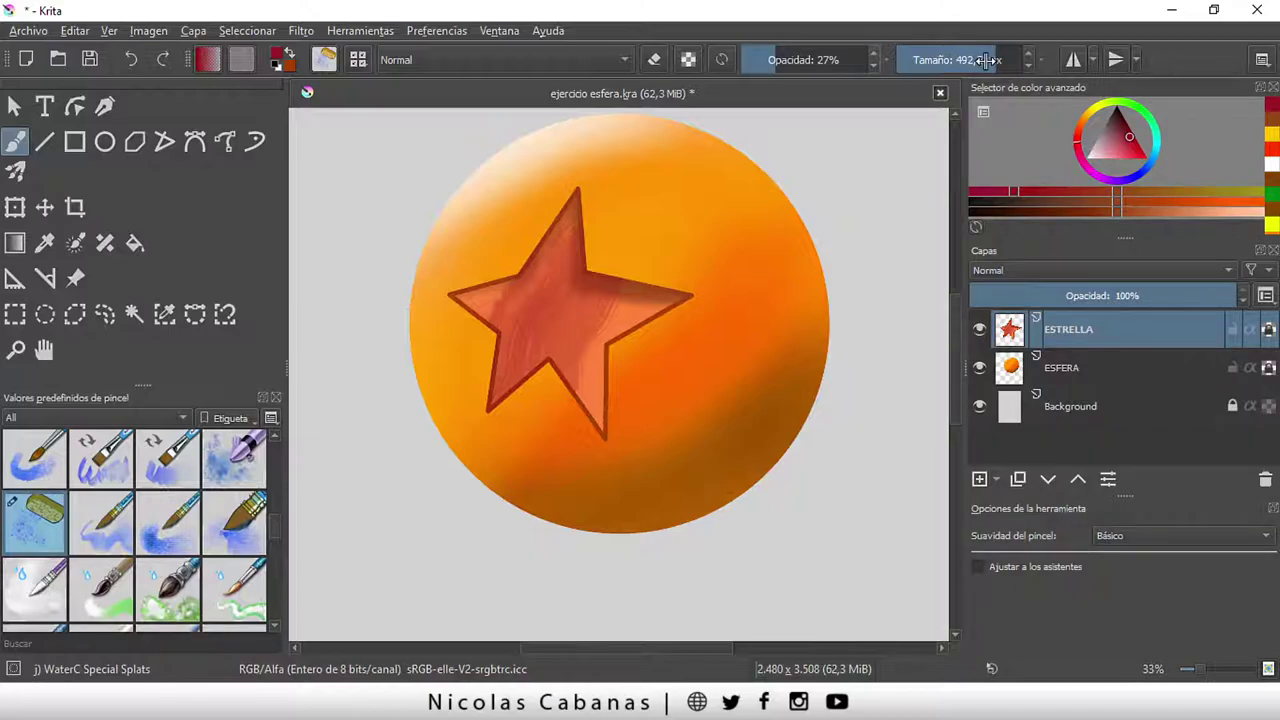
mouse_move(985, 60)
left_mouse_down()
mouse_move(945, 62)
mouse_move(995, 60)
left_mouse_up()
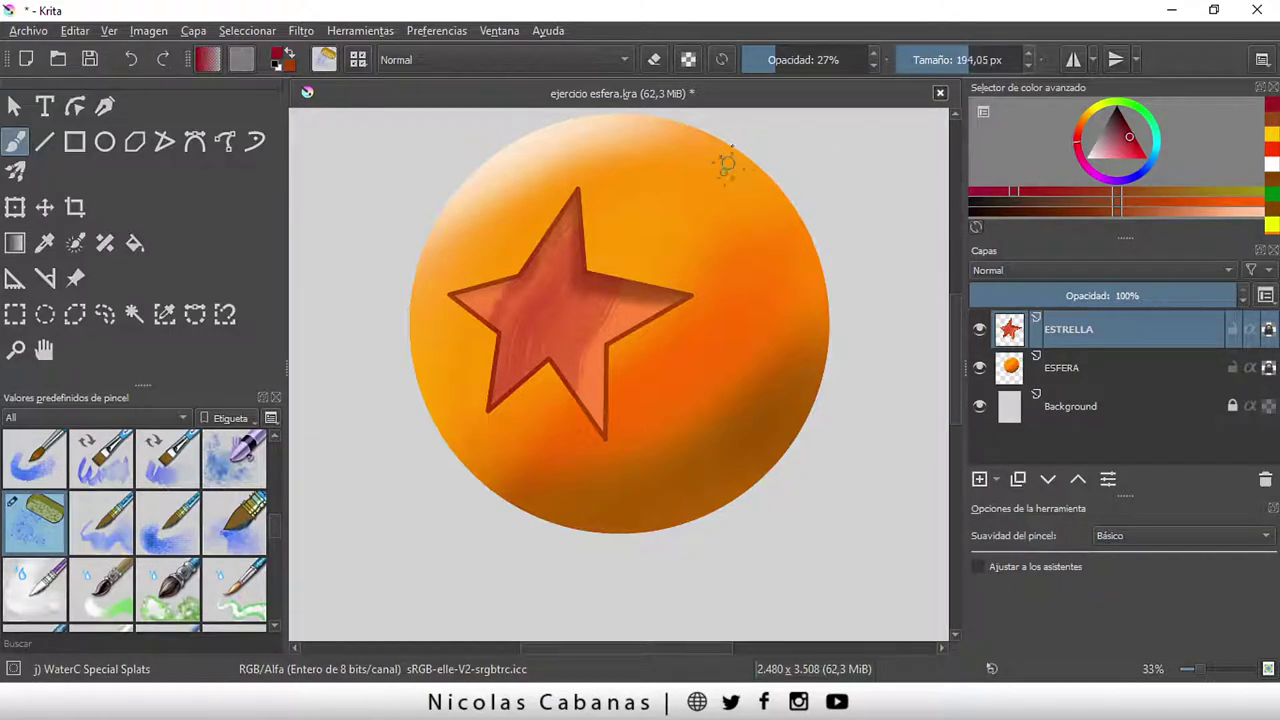
left_click_drag(1131, 136, 1130, 127)
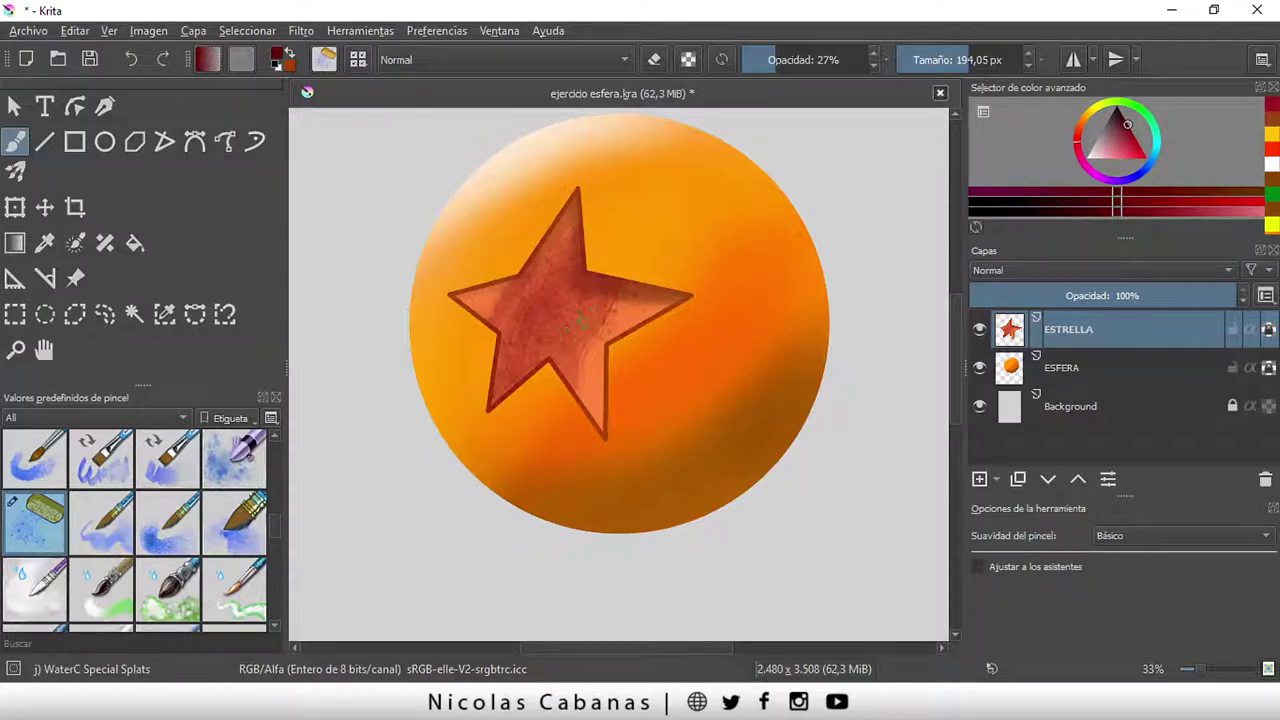
left_click_drag(615, 281, 627, 345)
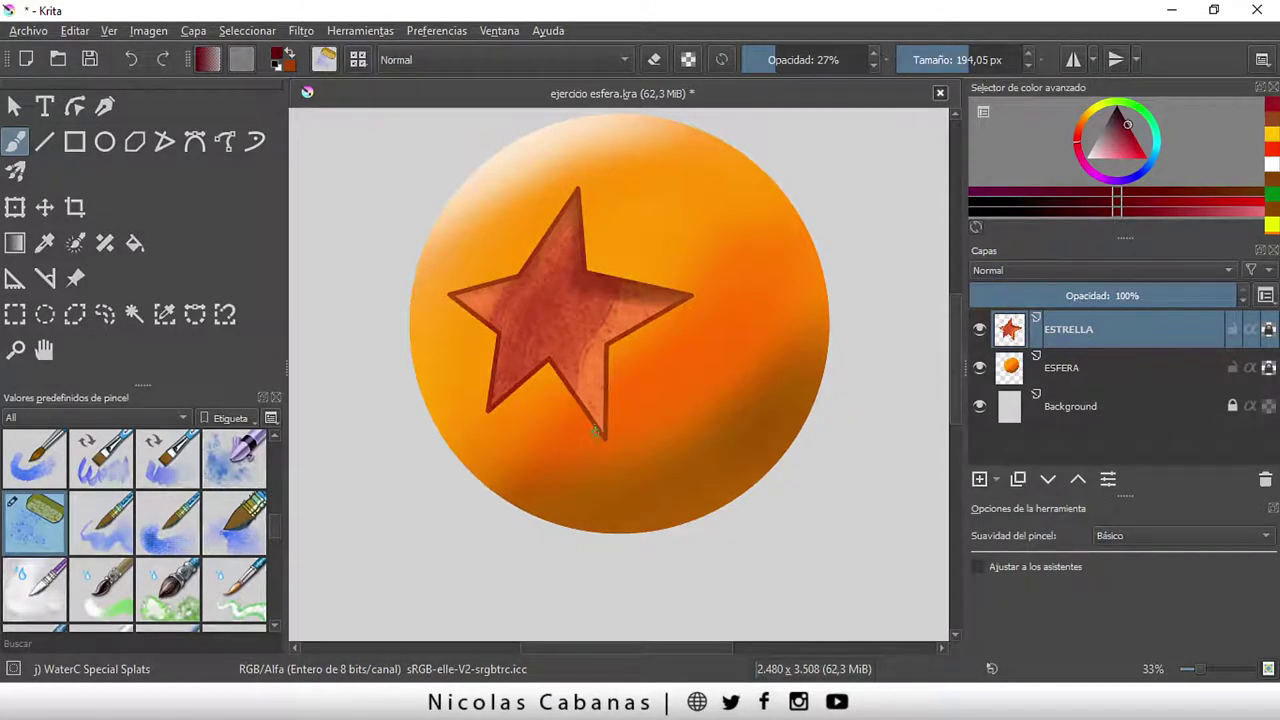
Switch the brush back to the Airbrush Soft preset
left_click_drag(278, 528, 272, 452)
left_click(222, 470)
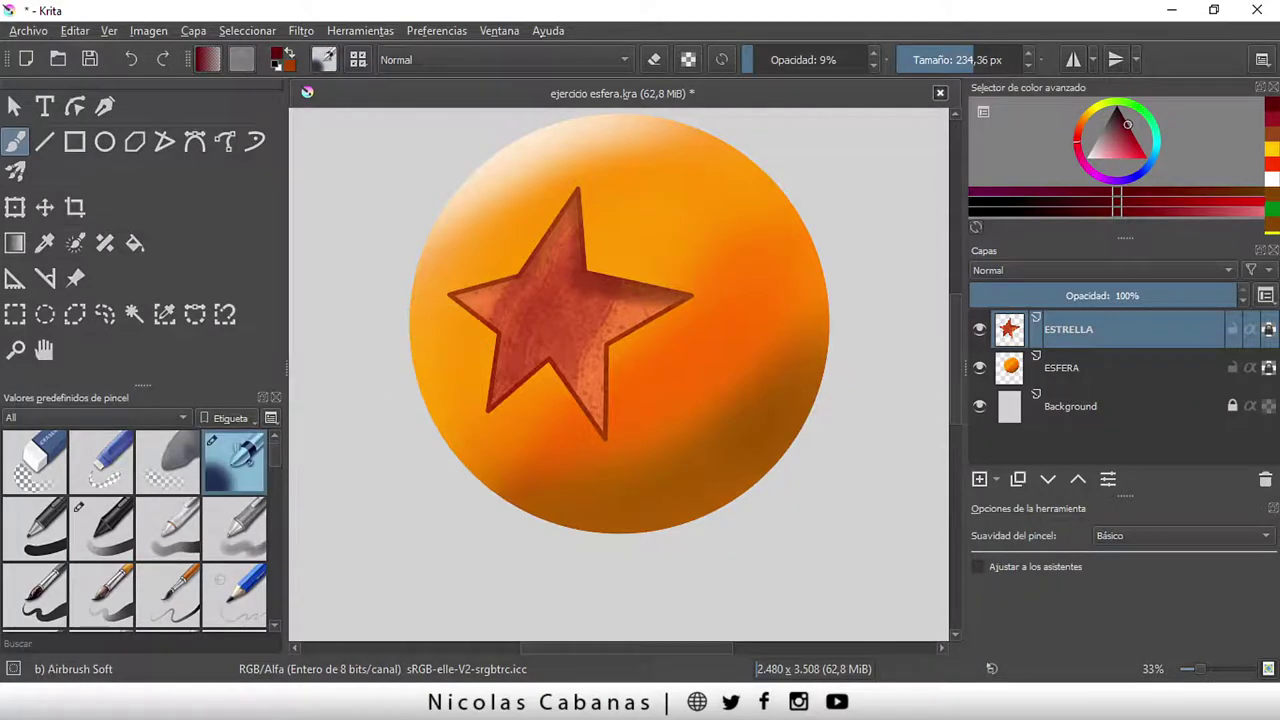
scroll(814, 380, "down", 2)
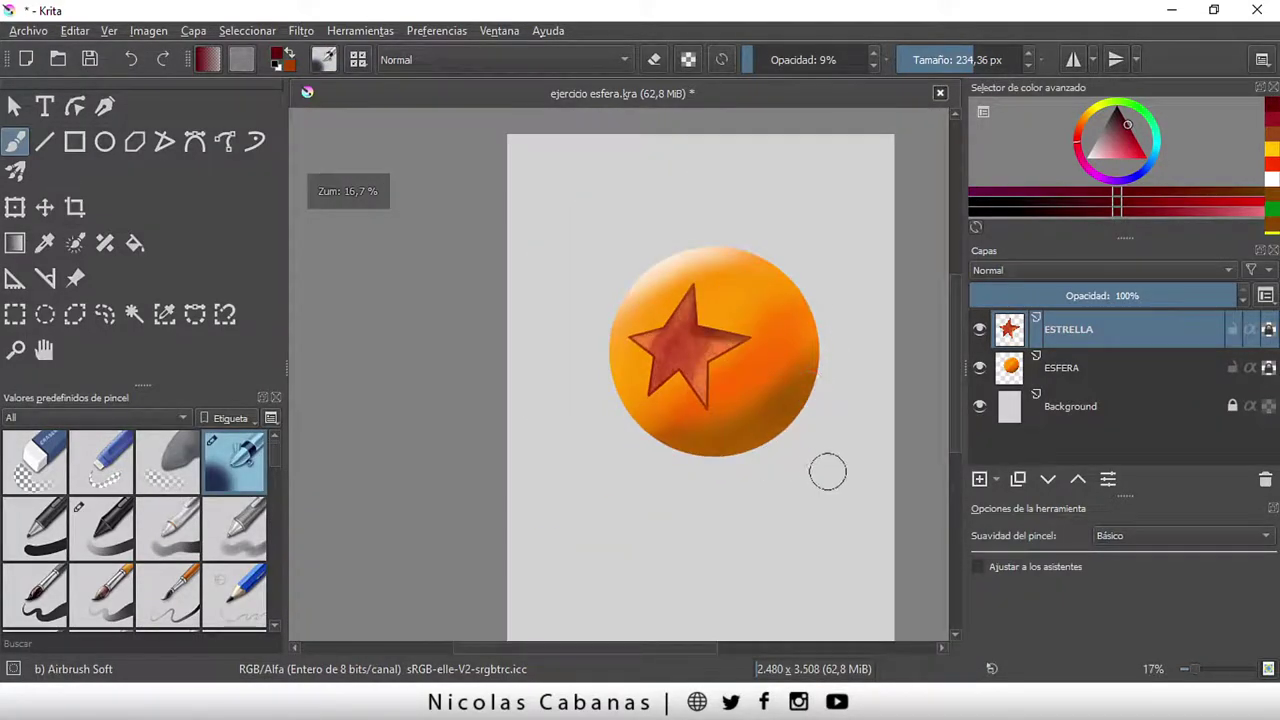
left_click_drag(647, 648, 700, 648)
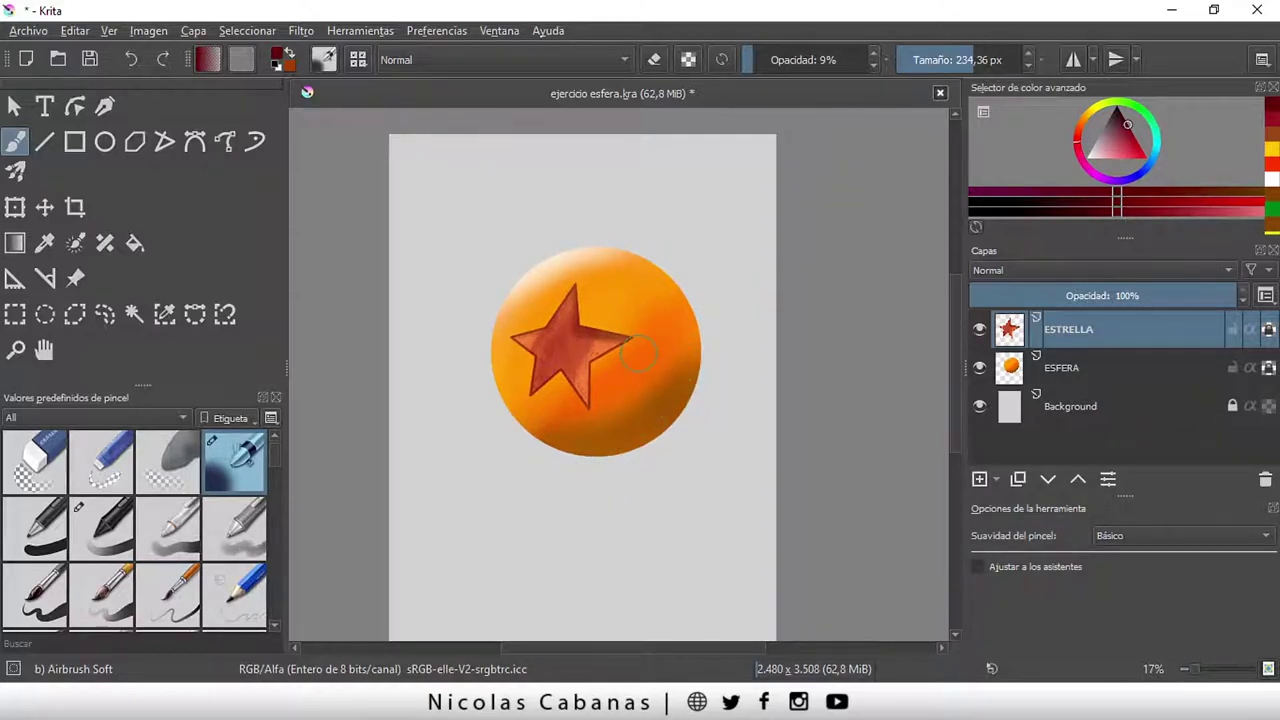
On the ESFERA layer, enlarge the airbrush to about 438 px and sample a darker sphere orange
left_click(1090, 372)
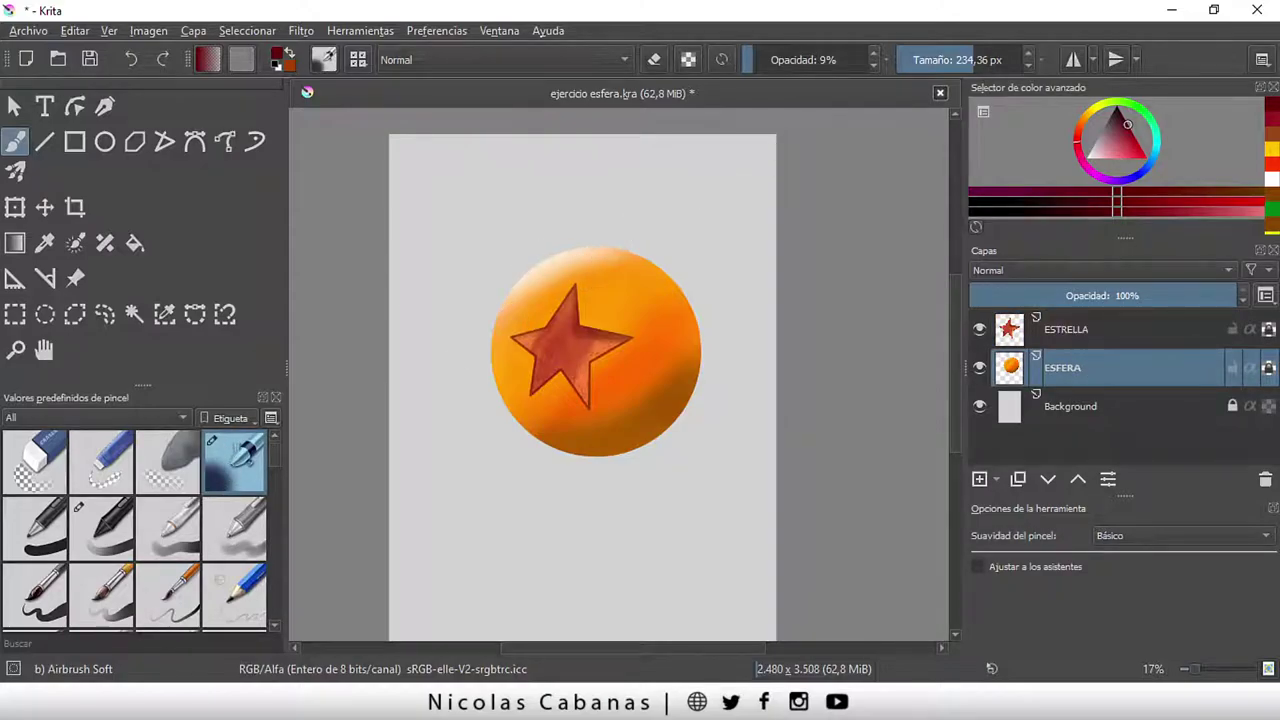
left_click_drag(948, 64, 978, 64)
left_click(45, 244)
left_click(640, 427)
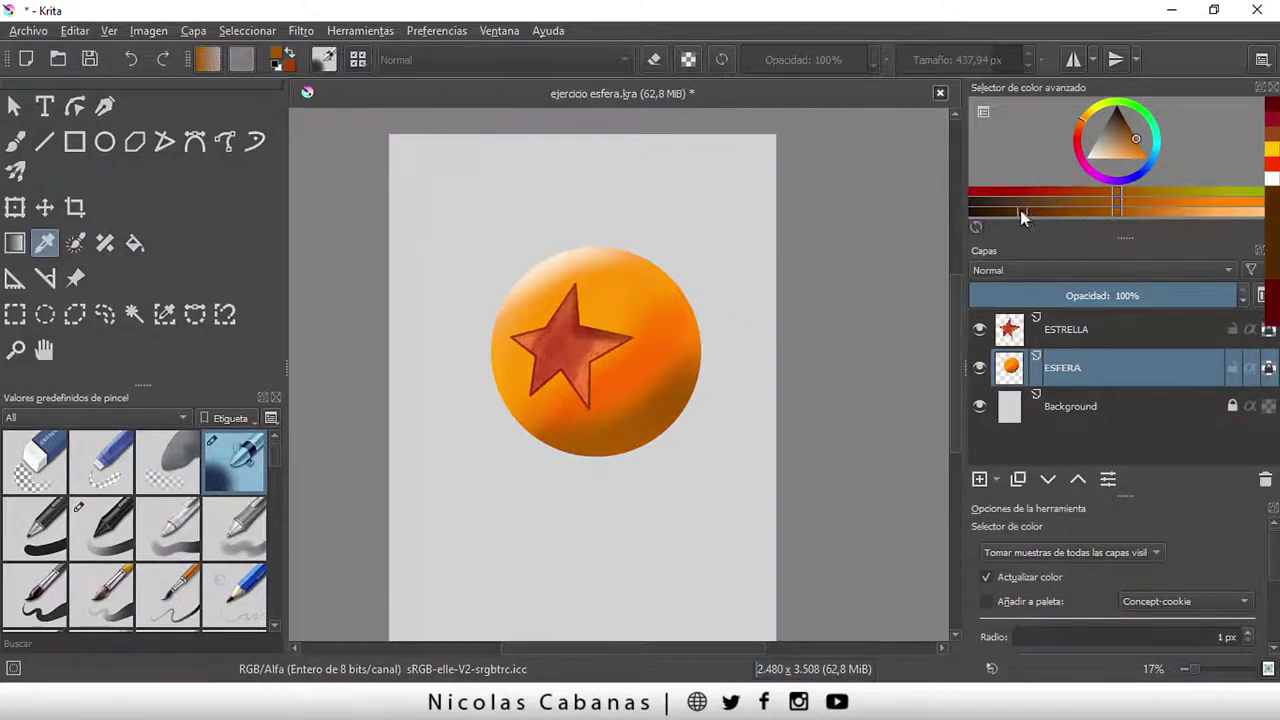
left_click(590, 250)
left_click(15, 141)
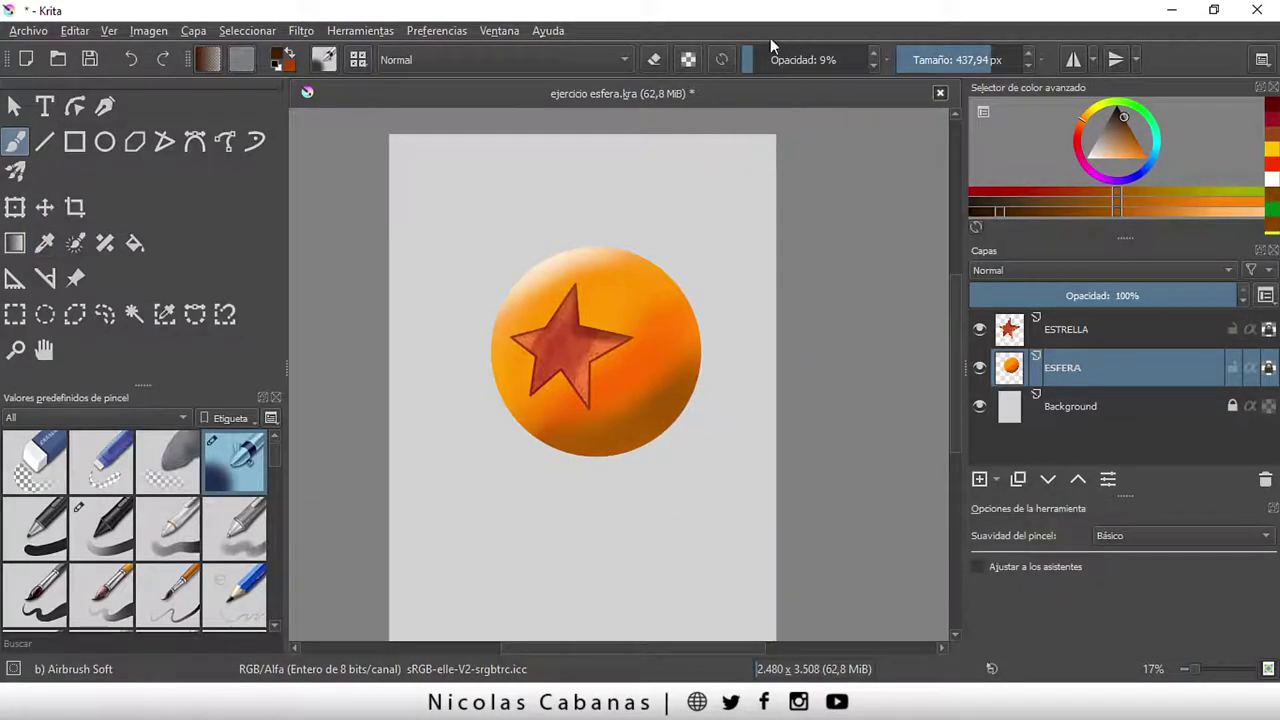
Airbrush dark shading along the sphere's bottom edge, raising opacity from 8% to 26%
left_click(752, 59)
left_click(752, 61)
mouse_move(633, 500)
left_mouse_down()
mouse_move(617, 472)
mouse_move(677, 437)
mouse_move(557, 480)
mouse_move(657, 457)
mouse_move(629, 468)
mouse_move(651, 457)
mouse_move(546, 480)
mouse_move(623, 480)
mouse_move(668, 451)
left_mouse_up()
left_click(760, 60)
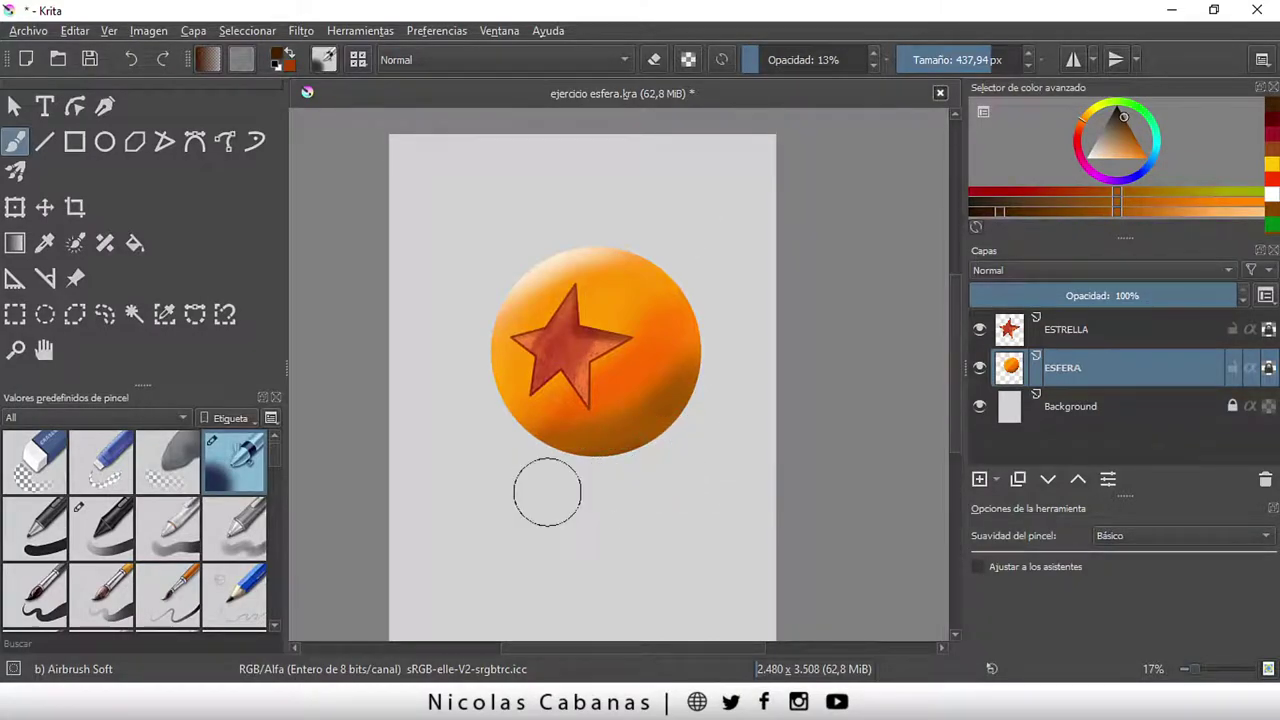
scroll(594, 490, "up", 1)
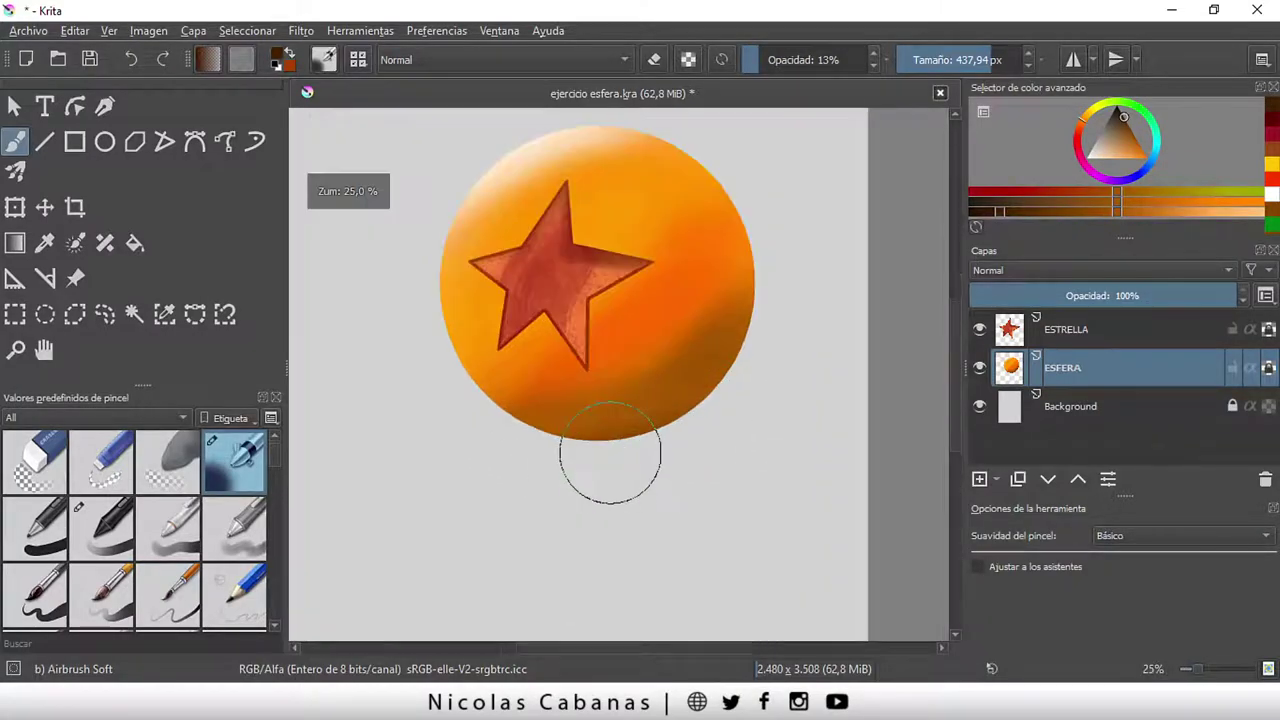
left_click(775, 60)
mouse_move(638, 460)
left_mouse_down()
mouse_move(543, 457)
mouse_move(634, 457)
mouse_move(683, 428)
mouse_move(486, 443)
mouse_move(523, 451)
mouse_move(737, 403)
mouse_move(747, 387)
mouse_move(500, 457)
mouse_move(731, 423)
mouse_move(708, 419)
left_mouse_up()
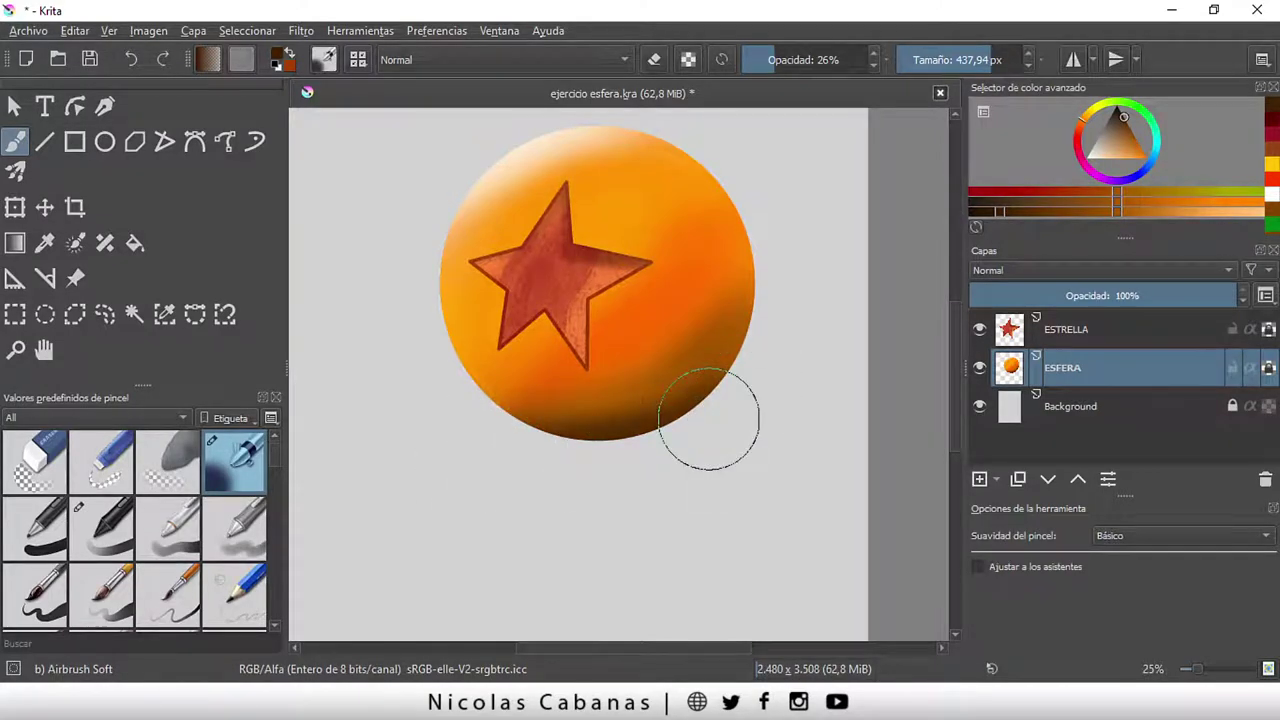
scroll(500, 423, "down", 1, "ctrl")
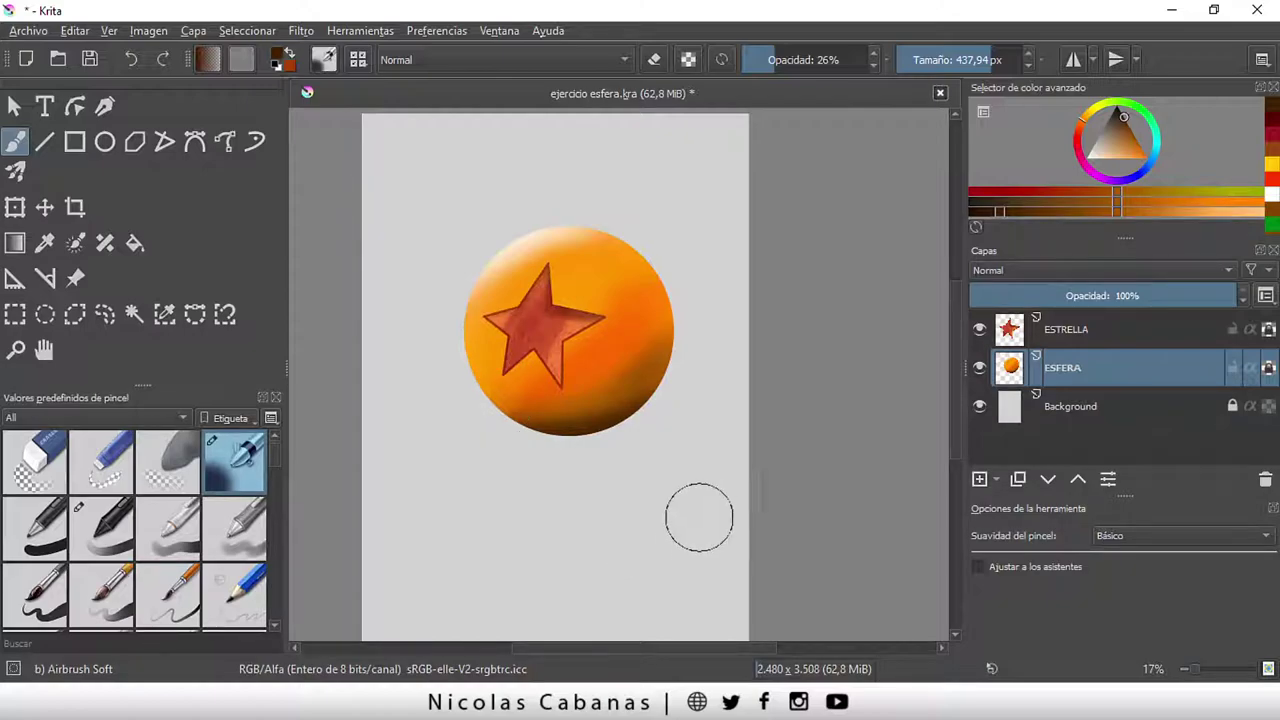
scroll(663, 502, "down", 1, "ctrl")
scroll(706, 570, "up", 1, "ctrl")
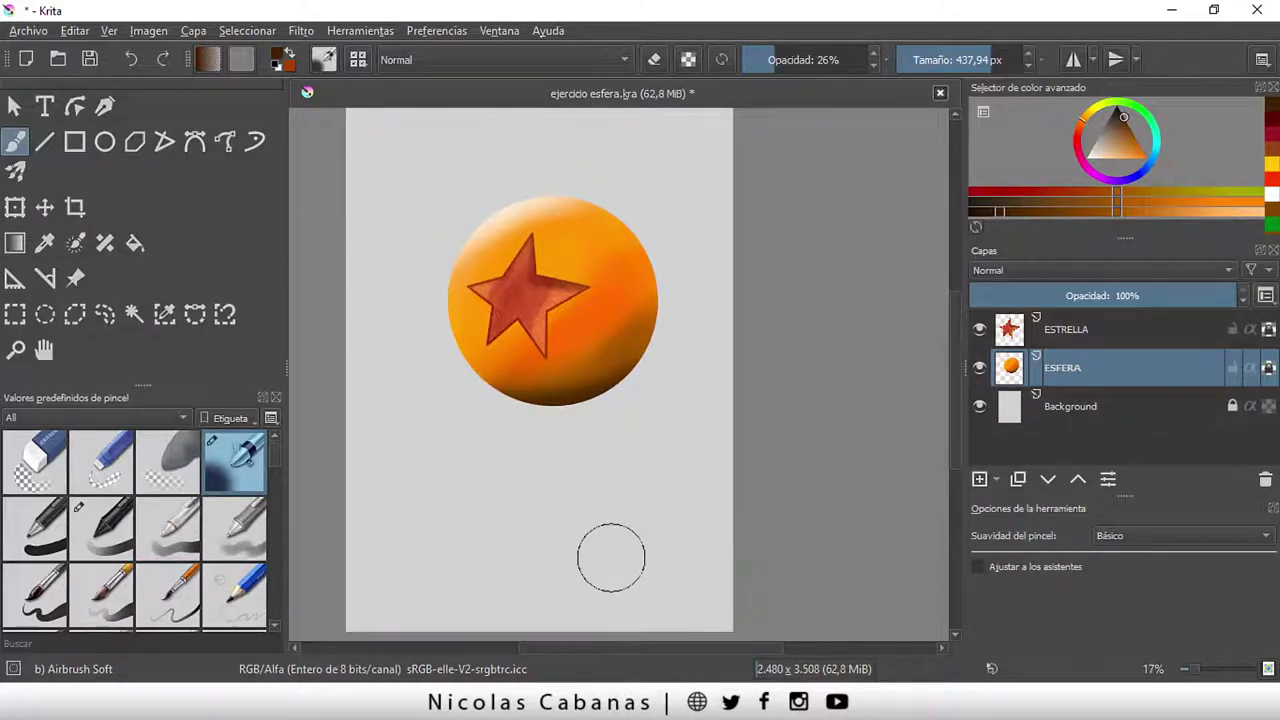
scroll(611, 550, "down", 1, "ctrl")
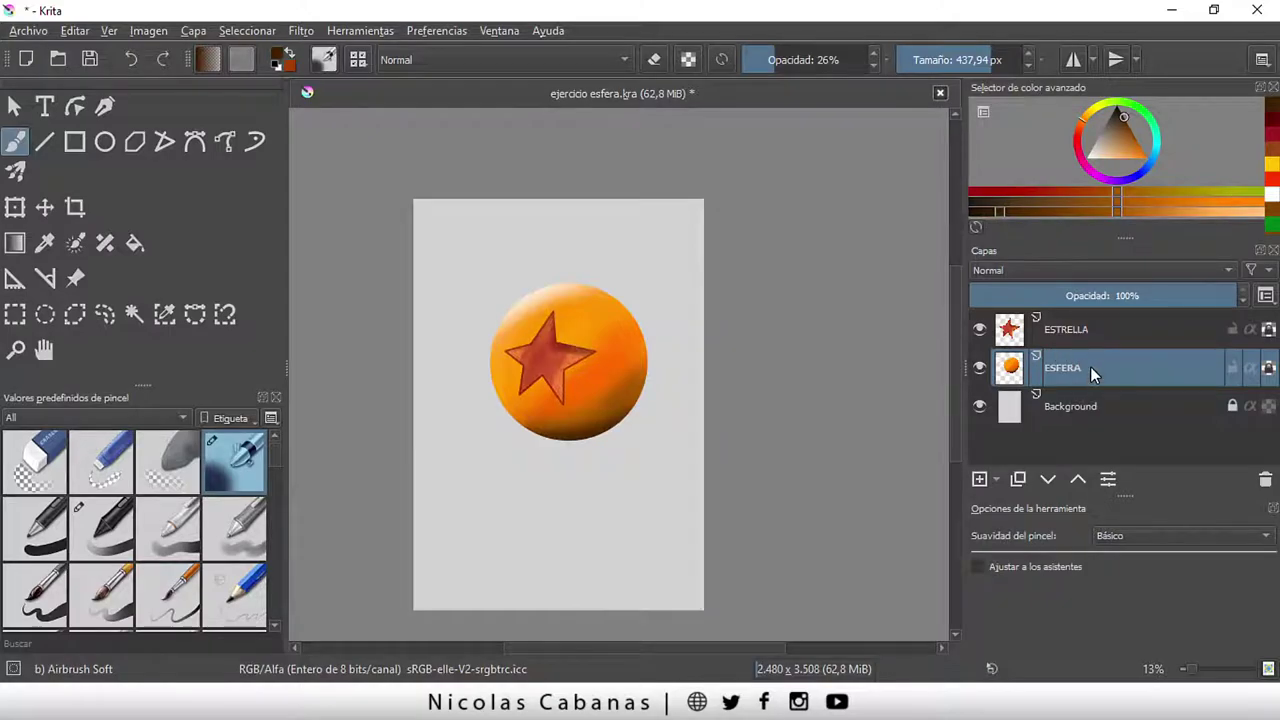
Make the ESTRELLA layer active again and zoom the canvas in to 33%
left_click(1107, 328)
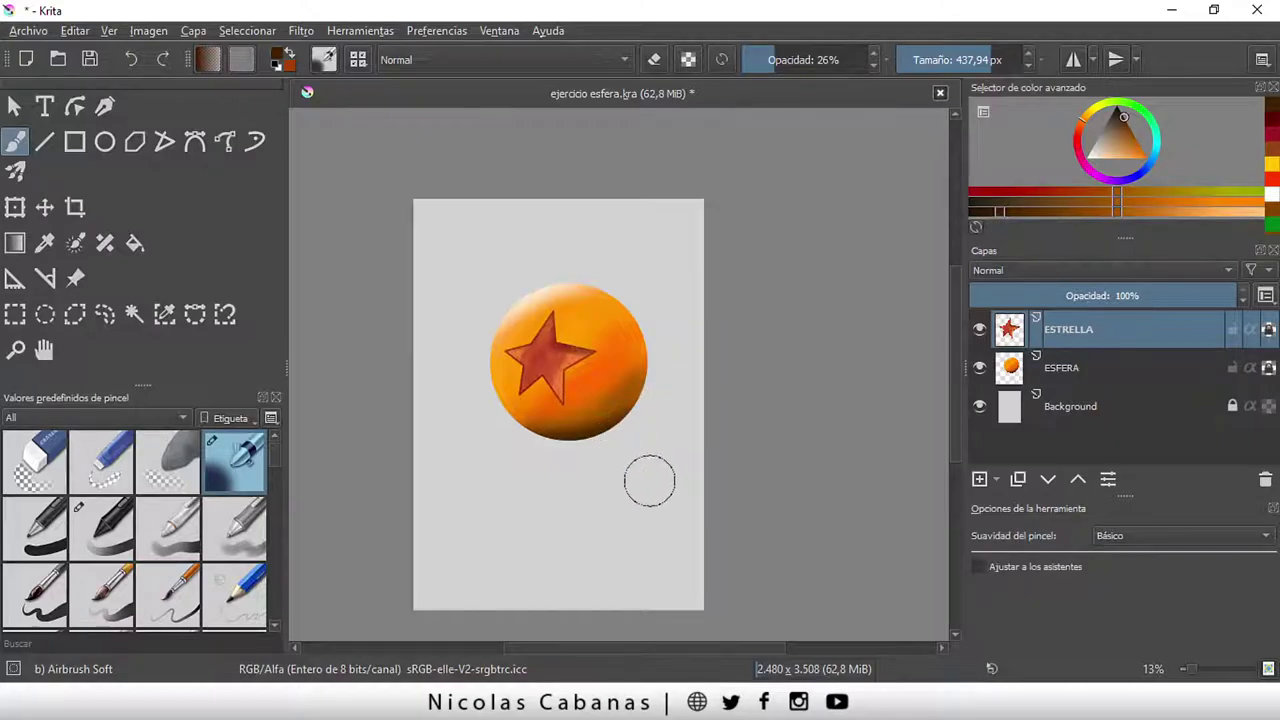
scroll(512, 359, "up", 1)
scroll(512, 359, "up", 1)
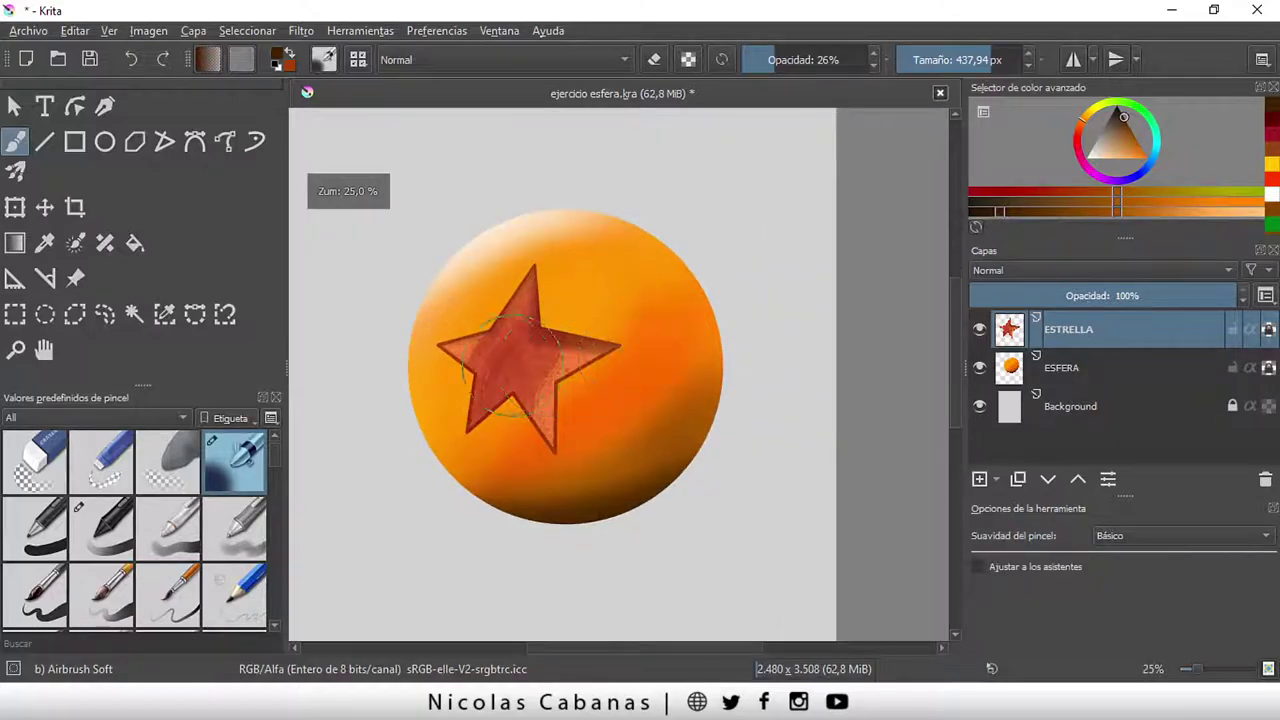
scroll(522, 400, "up", 1)
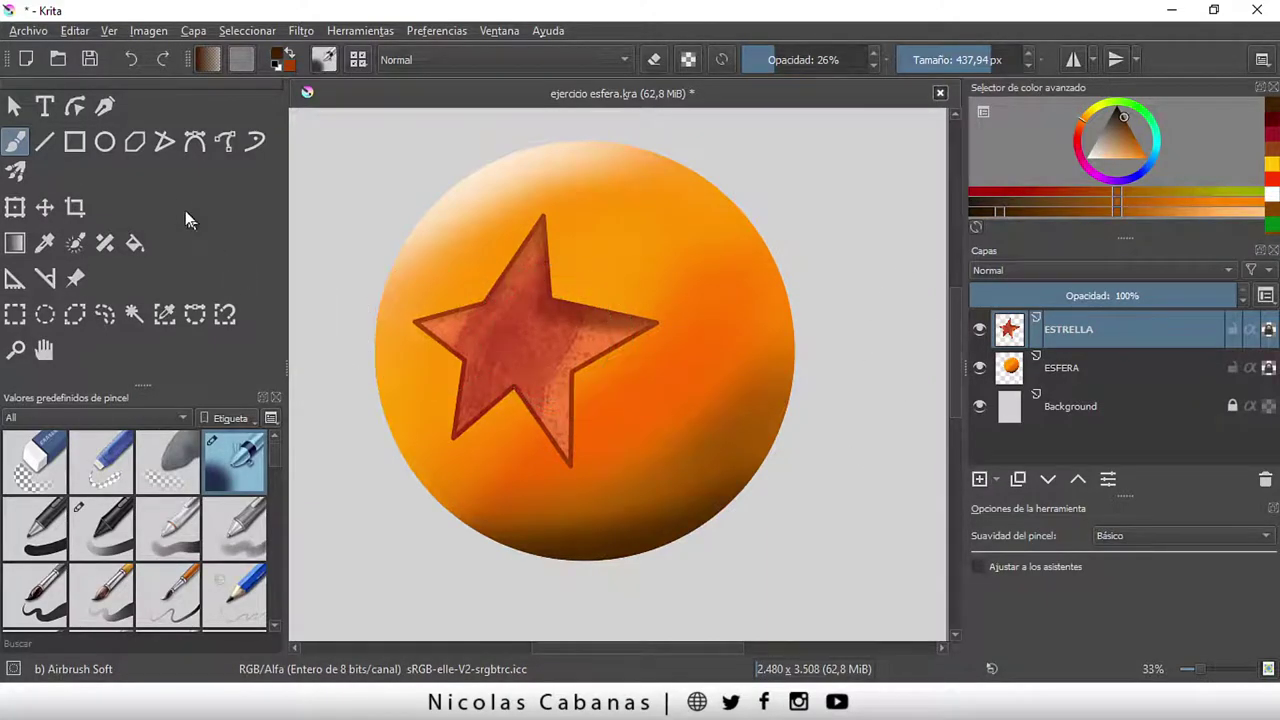
Put a transform box around the star and enlarge the Tool Options docker
left_click(14, 208)
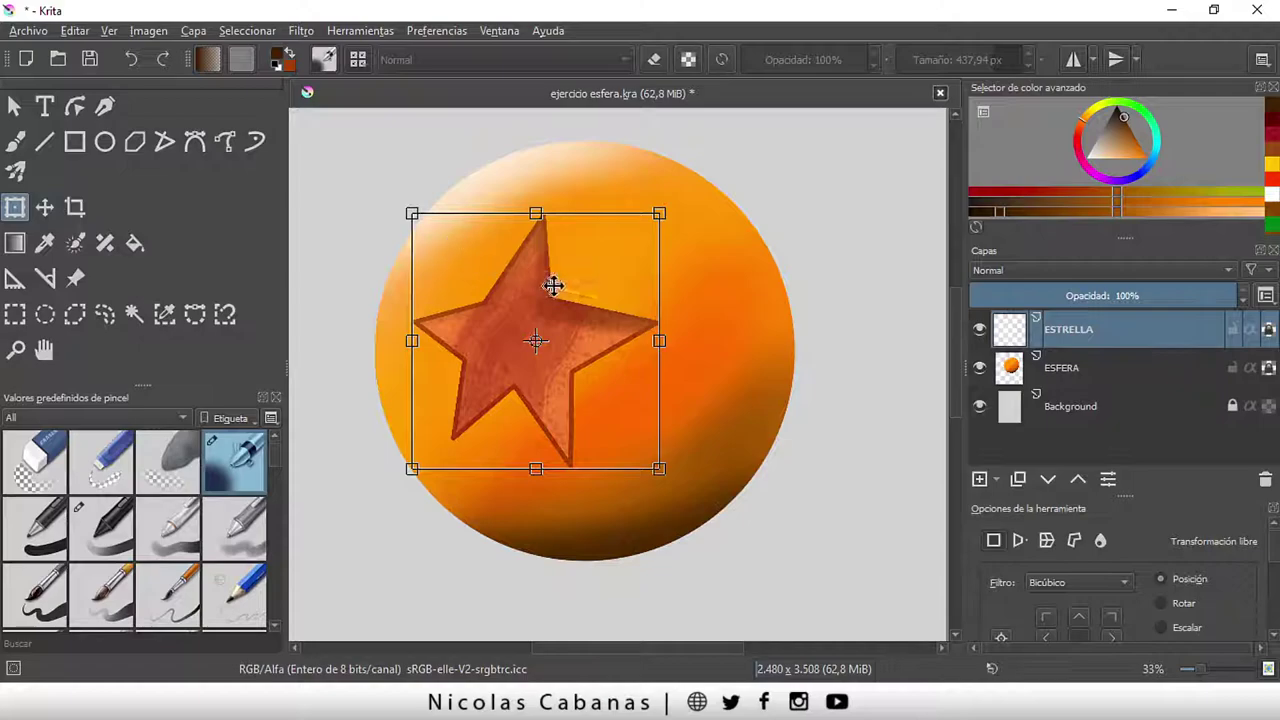
left_click_drag(1133, 495, 1130, 446)
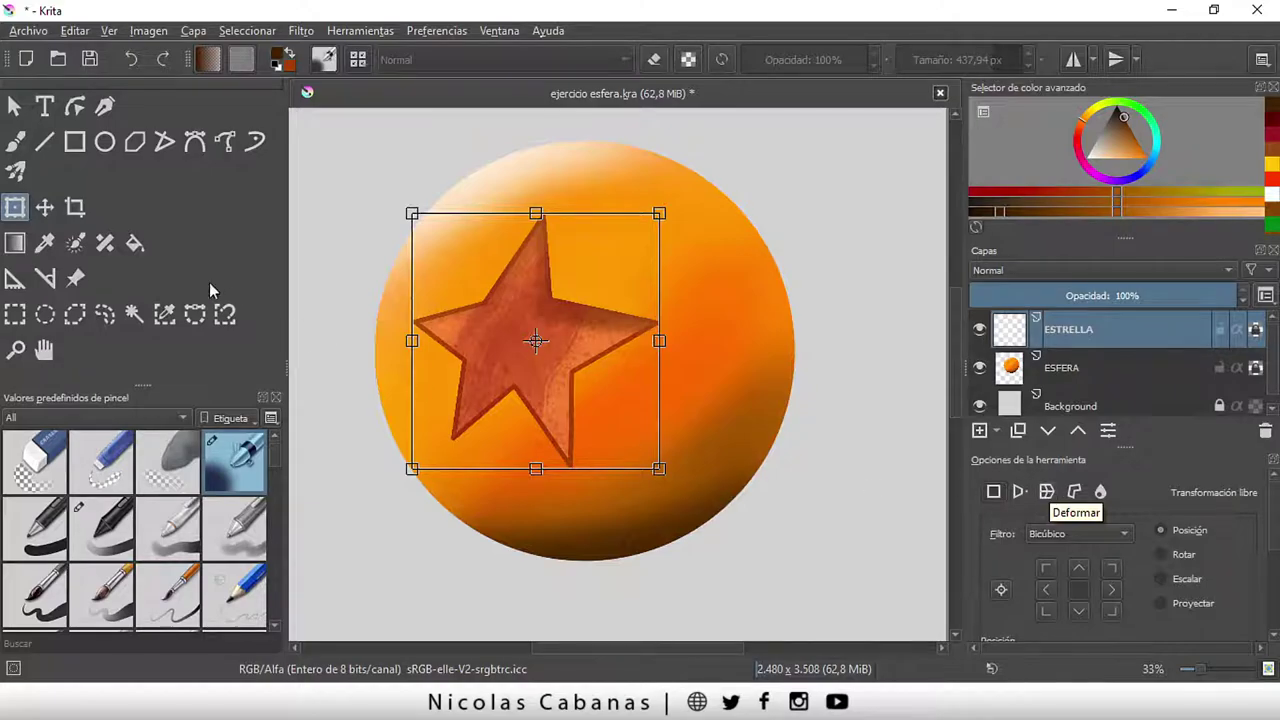
Switch to warp mode and drag grid handles to bend the star's arms and lower part
left_click(1050, 492)
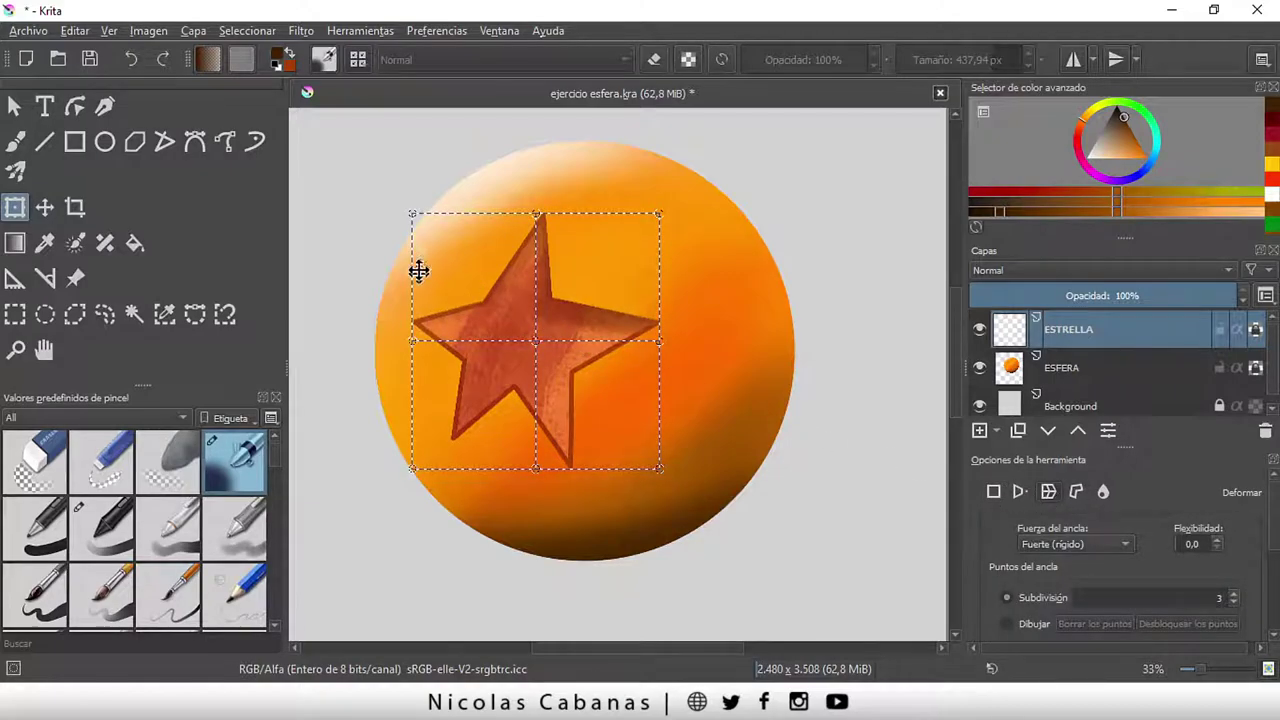
left_click_drag(414, 222, 435, 229)
left_click_drag(412, 342, 408, 331)
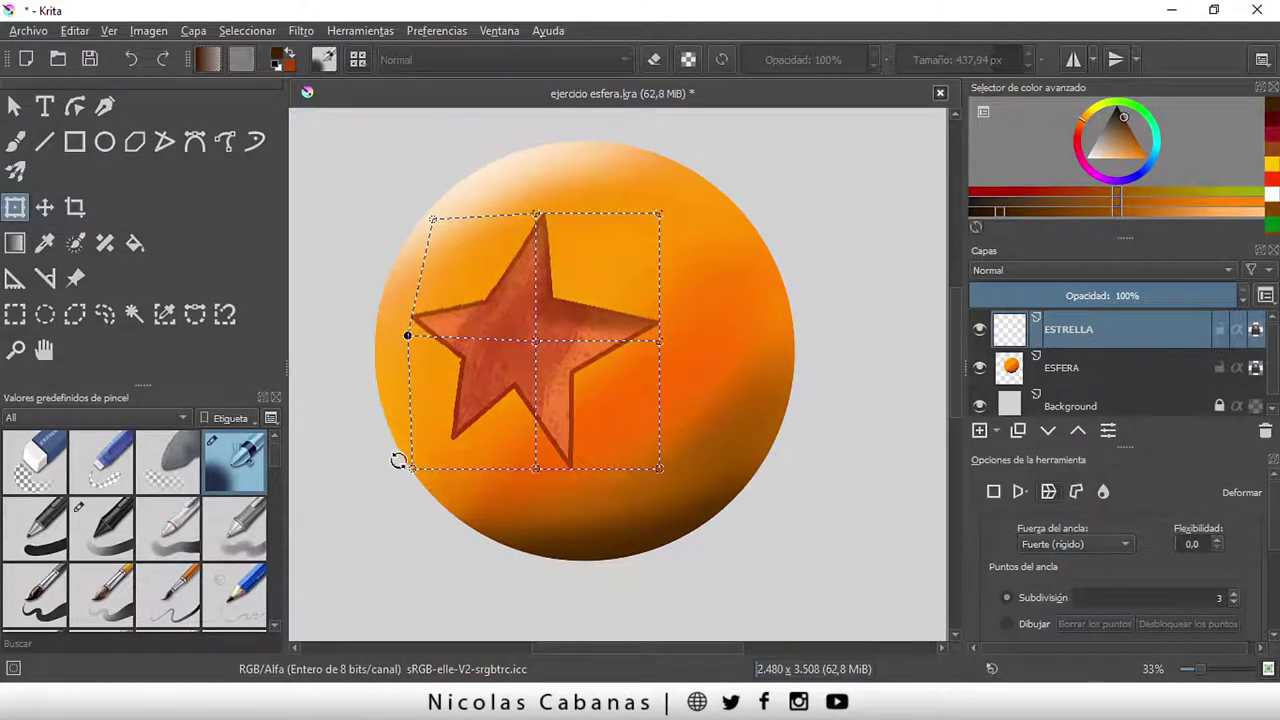
mouse_move(413, 469)
left_mouse_down()
mouse_move(433, 466)
mouse_move(432, 445)
left_mouse_up()
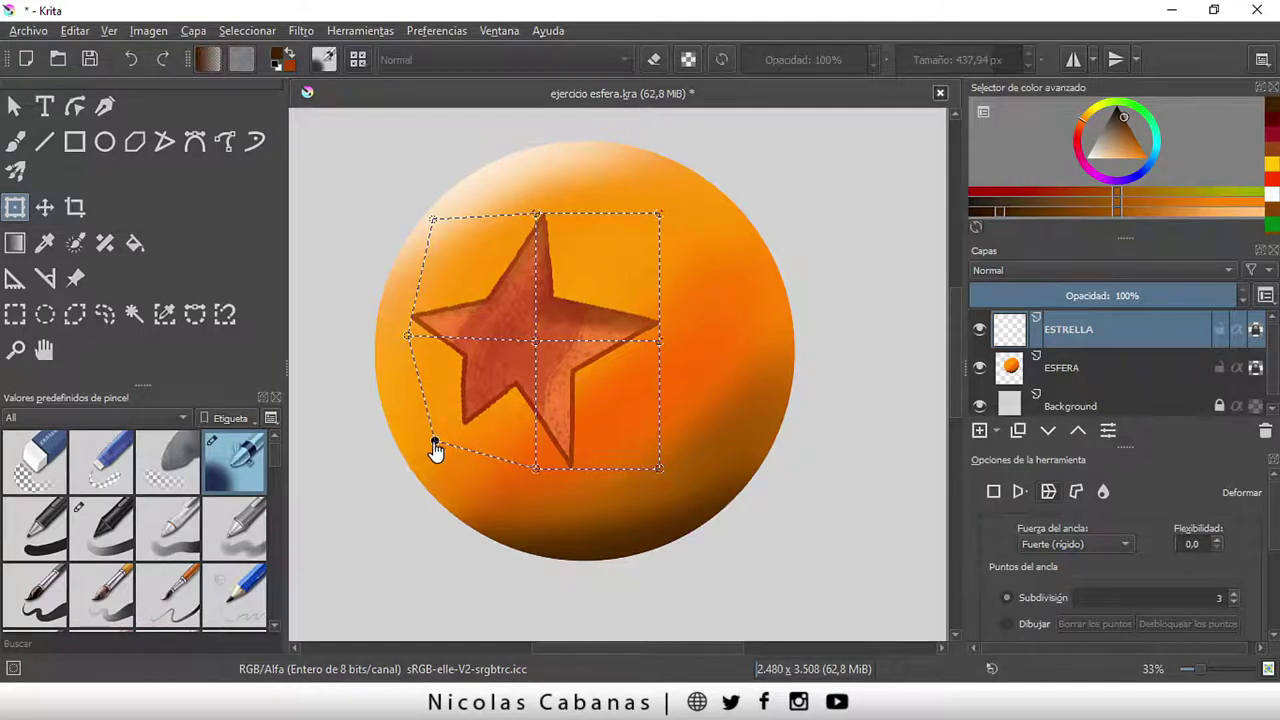
left_click_drag(413, 331, 420, 331)
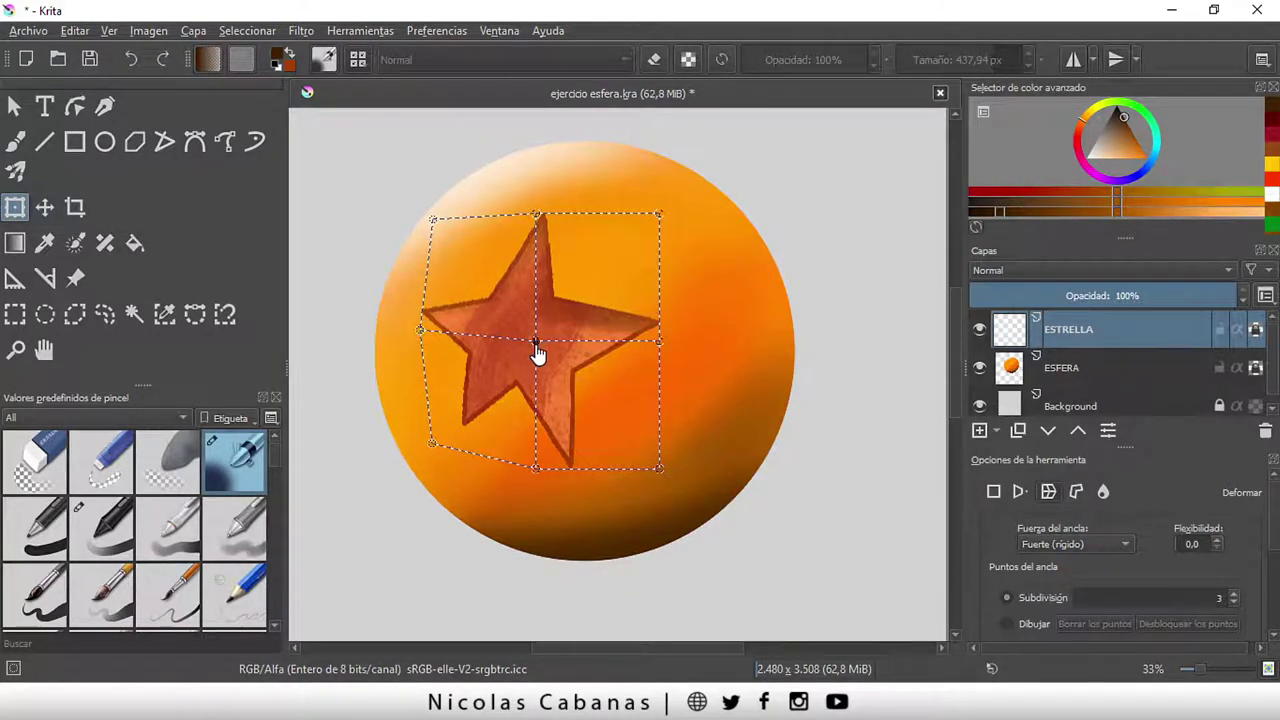
left_click_drag(537, 341, 491, 341)
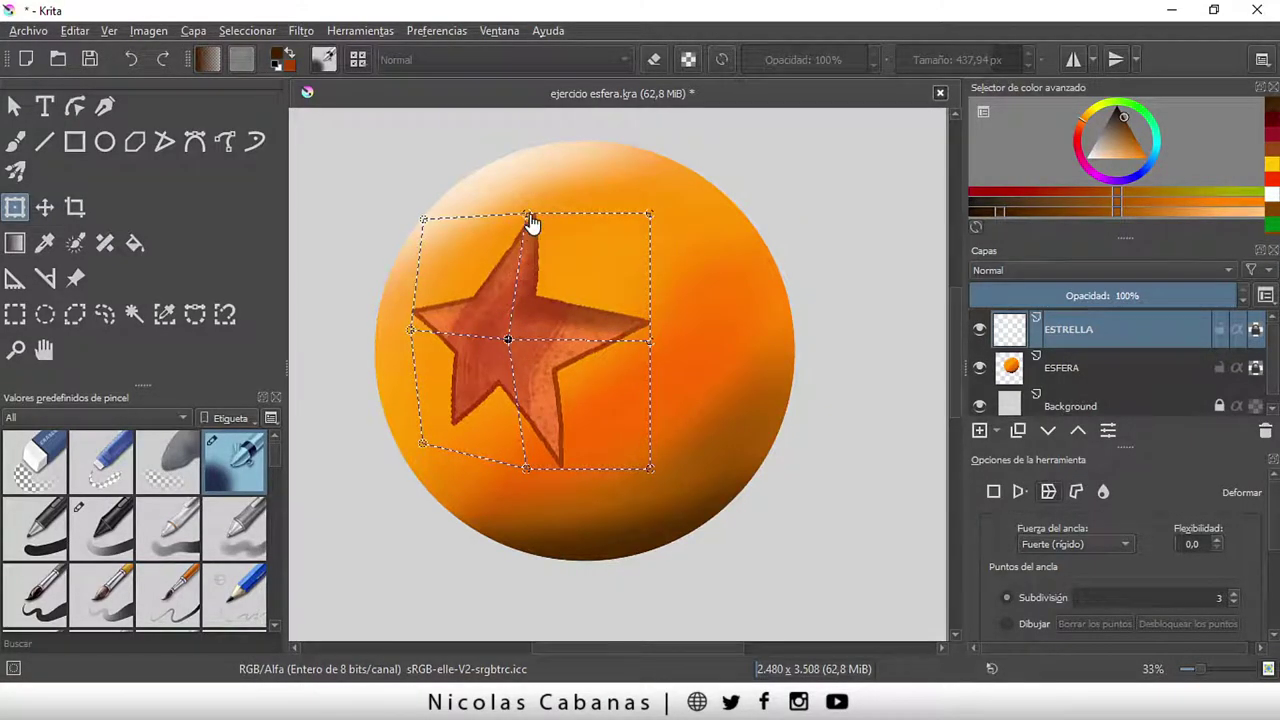
left_click_drag(528, 213, 518, 210)
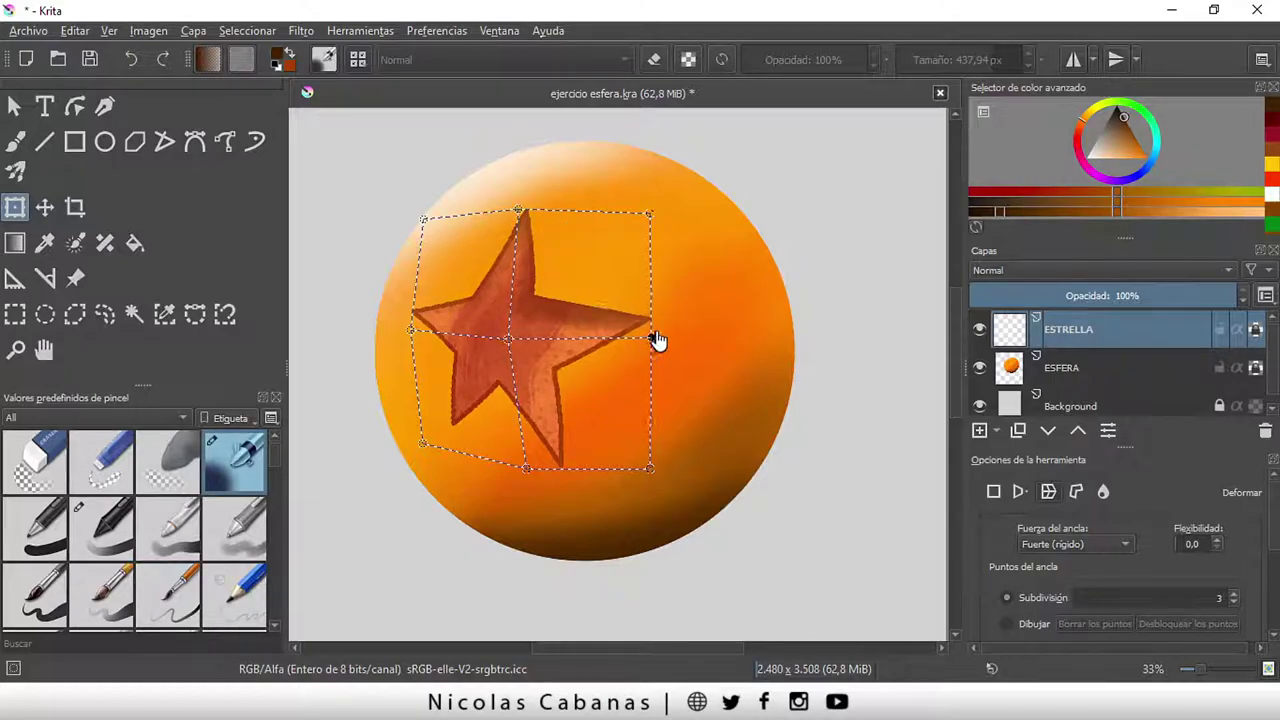
left_click_drag(650, 341, 654, 332)
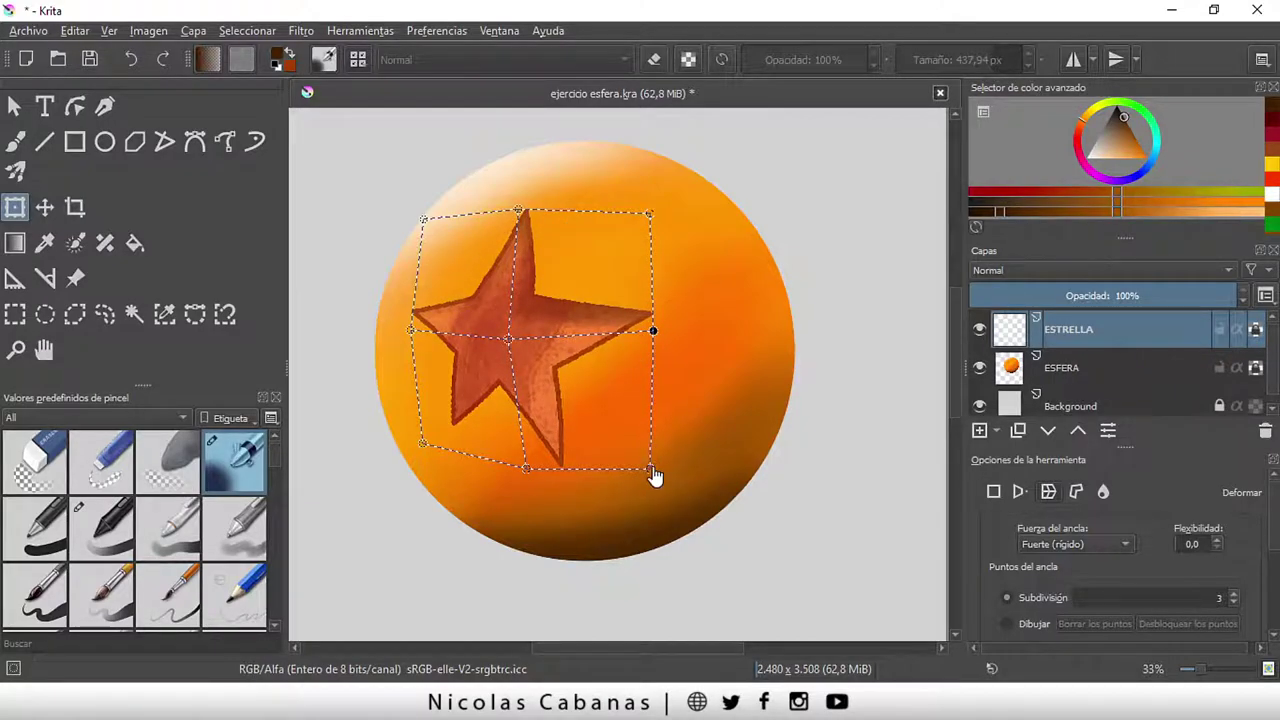
left_click_drag(651, 467, 647, 462)
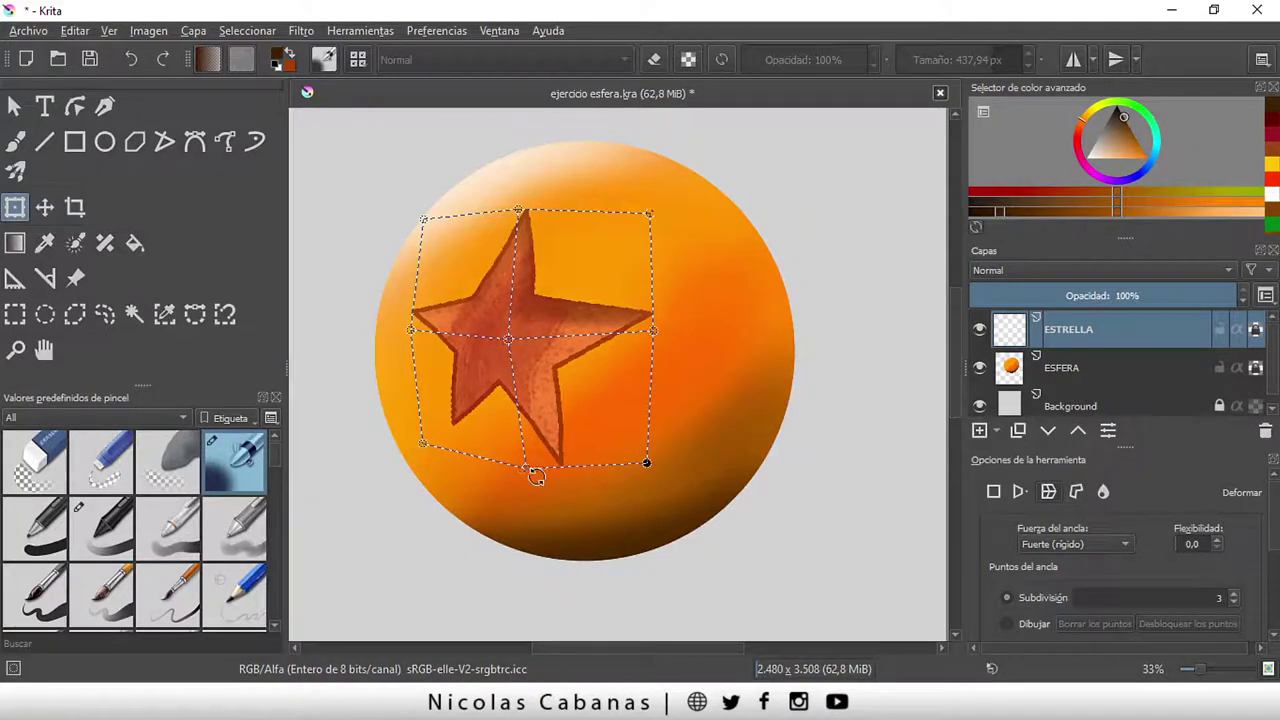
left_click_drag(527, 470, 534, 471)
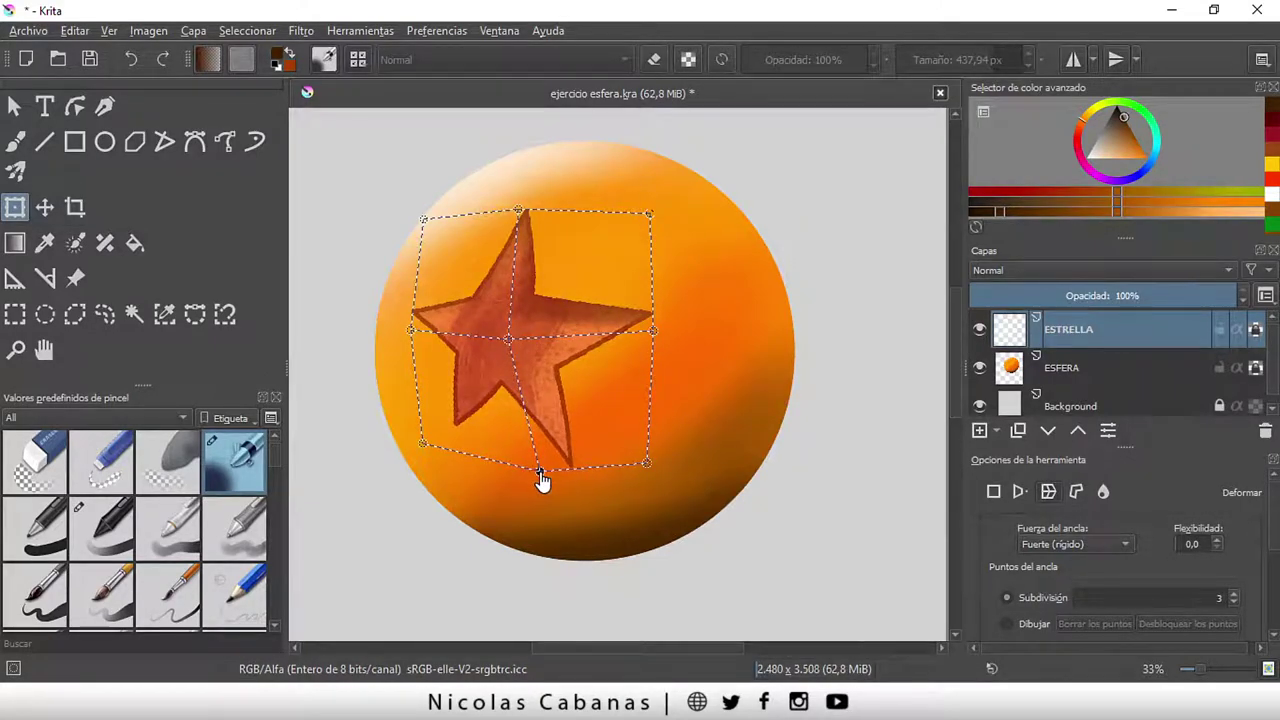
left_click_drag(520, 408, 517, 407)
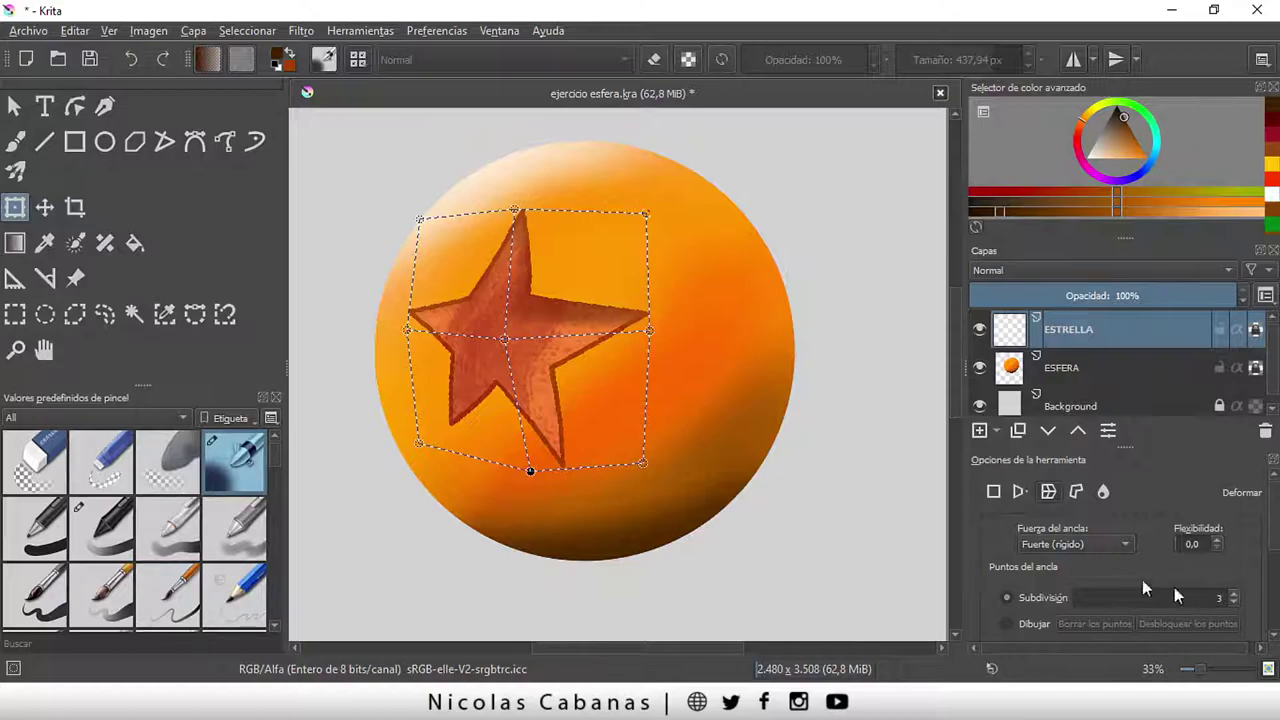
left_click(1236, 593)
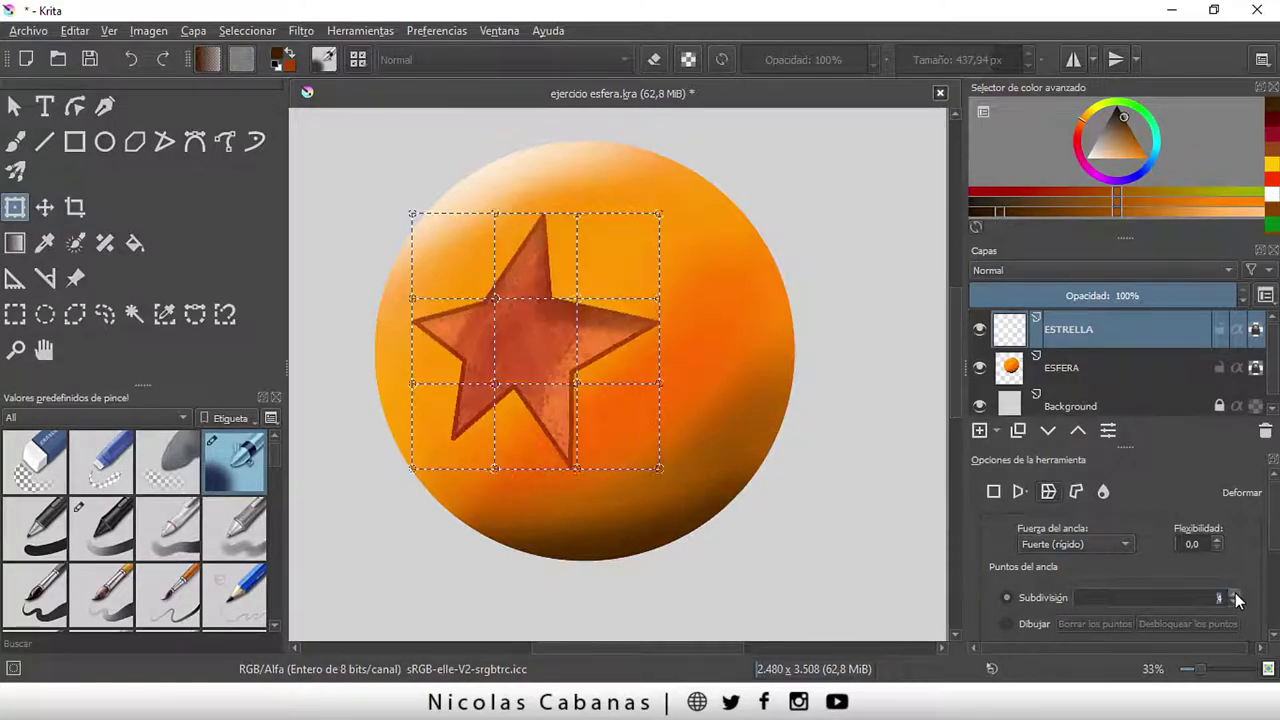
left_click(1235, 593)
left_click(1236, 602)
left_click_drag(497, 300, 479, 300)
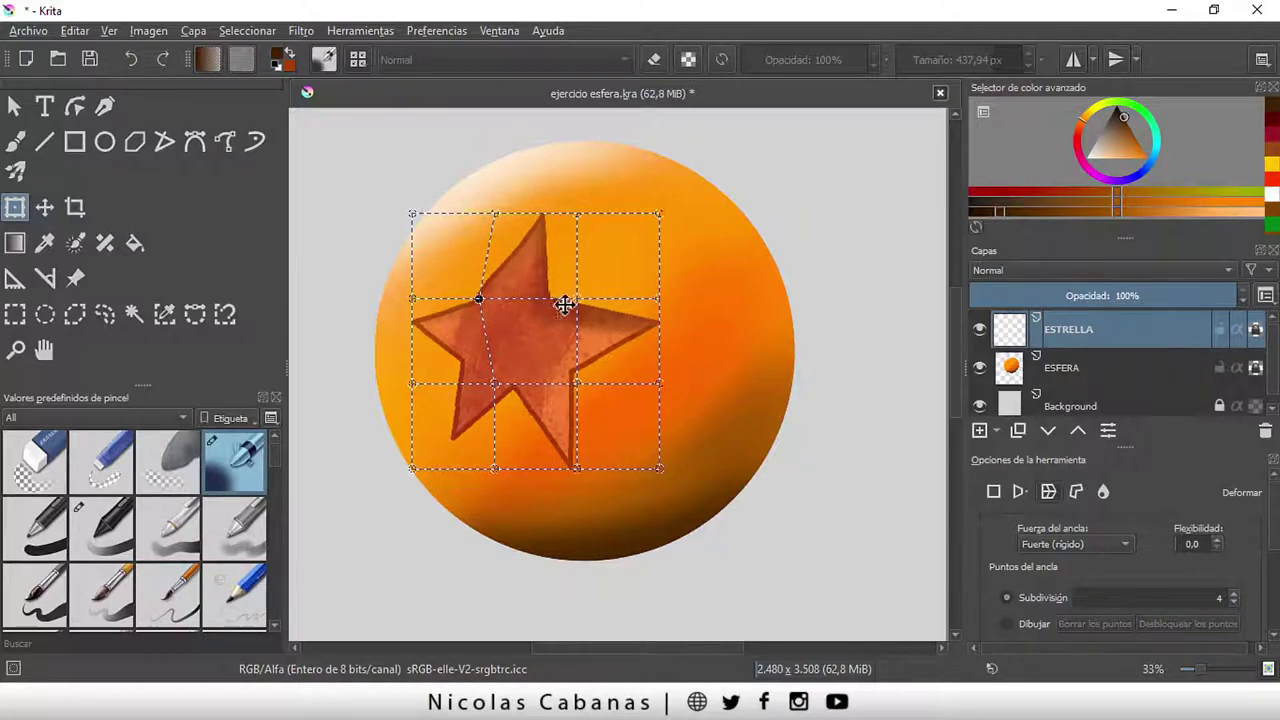
left_click_drag(577, 299, 559, 301)
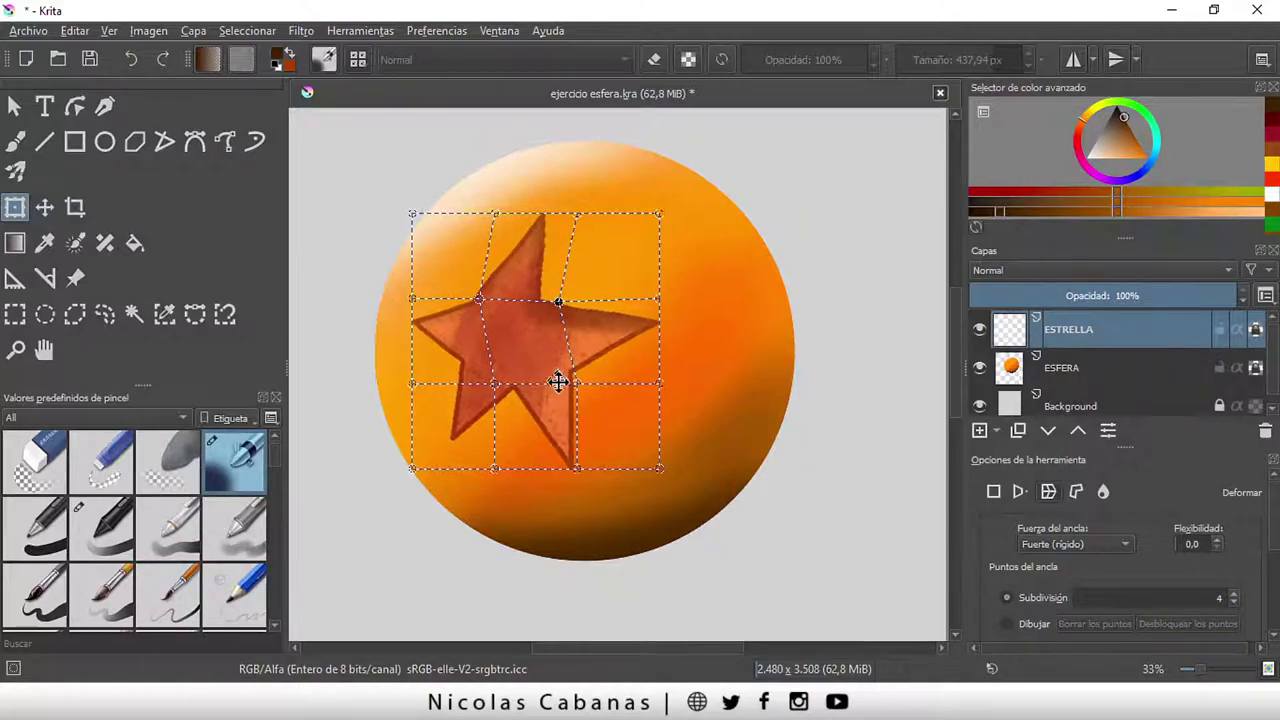
mouse_move(577, 383)
left_mouse_down()
mouse_move(462, 394)
mouse_move(467, 385)
left_mouse_up()
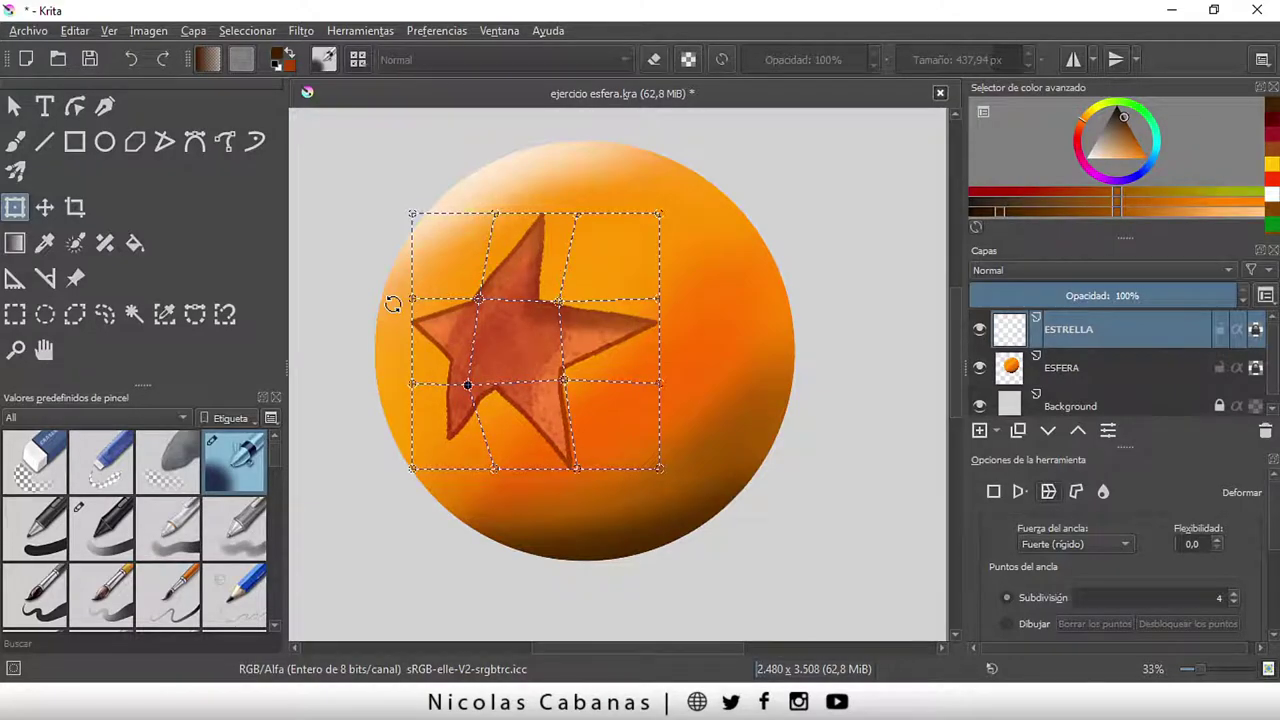
key("Return")
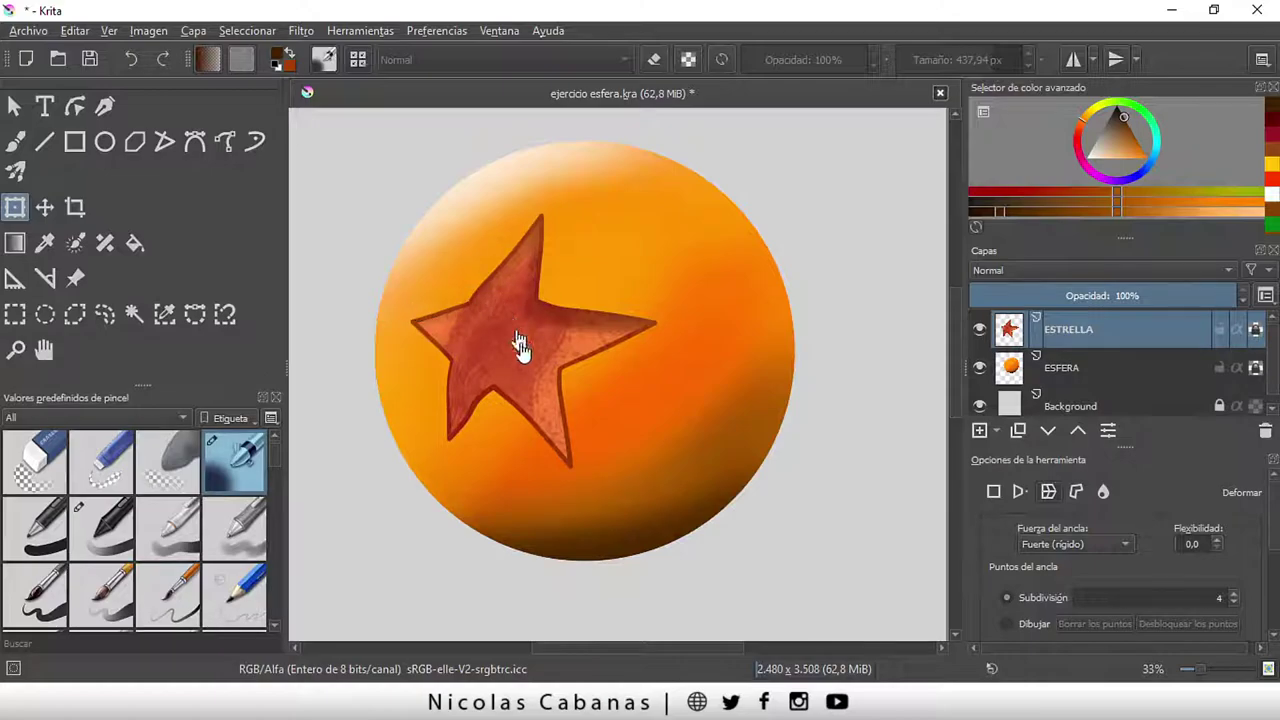
left_click(133, 59)
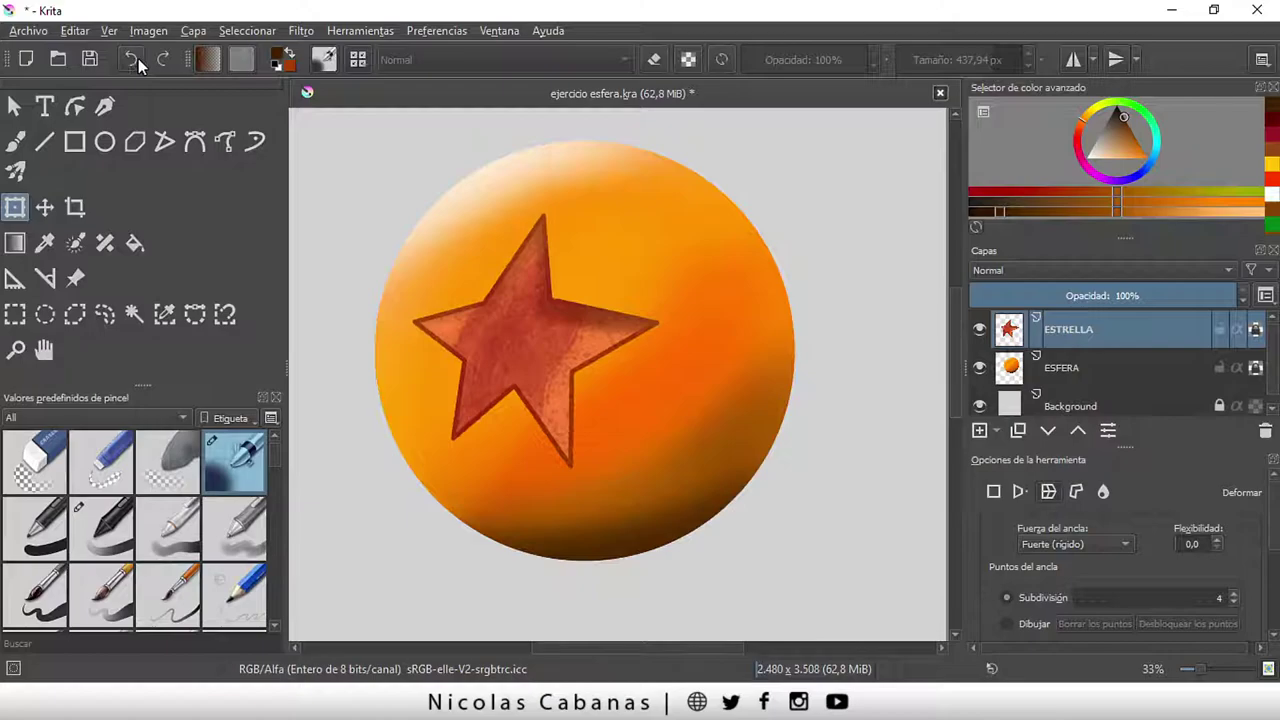
left_click(1050, 491)
Warp the ESTRELLA star's arms and top point to follow the sphere's curve
left_click(520, 323)
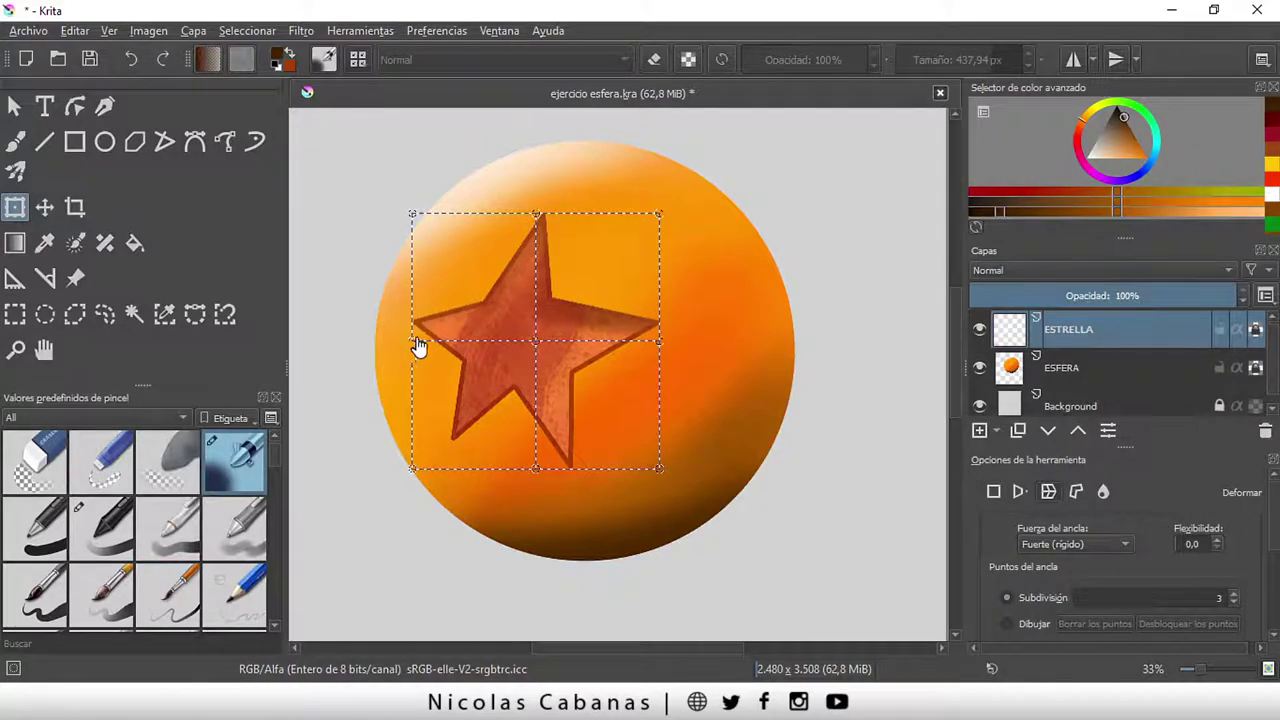
left_click_drag(416, 345, 413, 334)
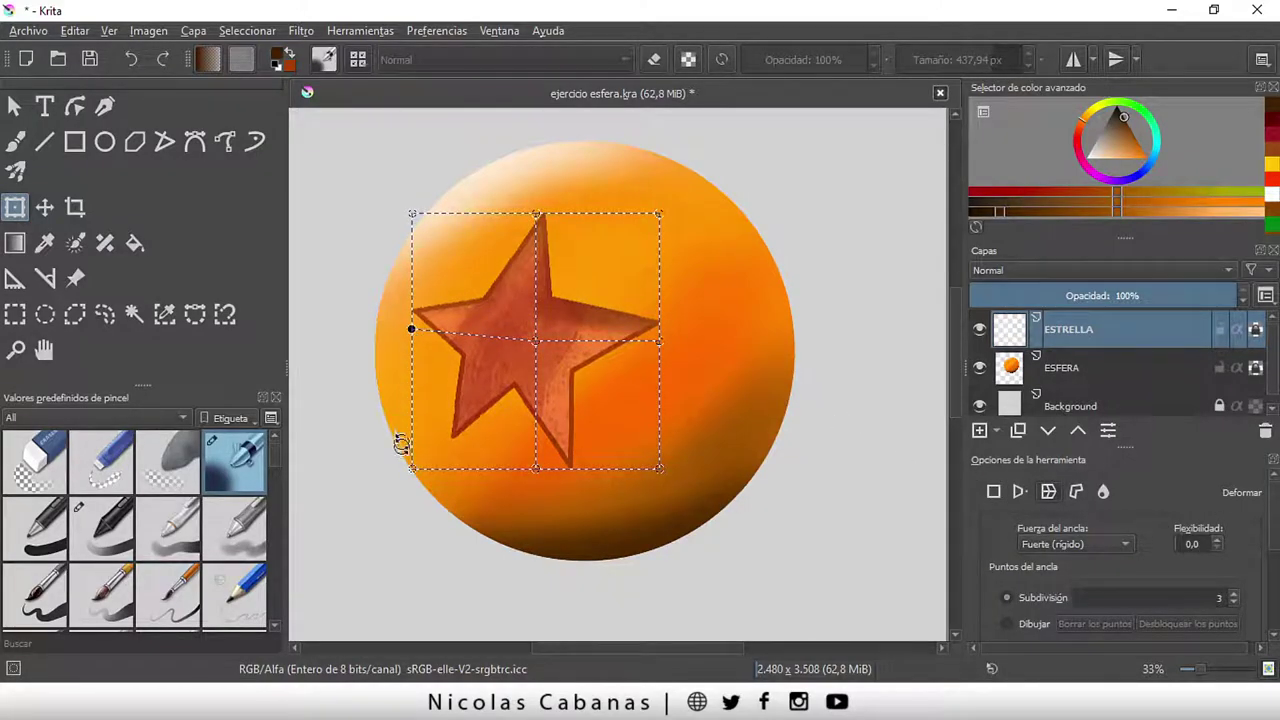
left_click_drag(412, 469, 419, 468)
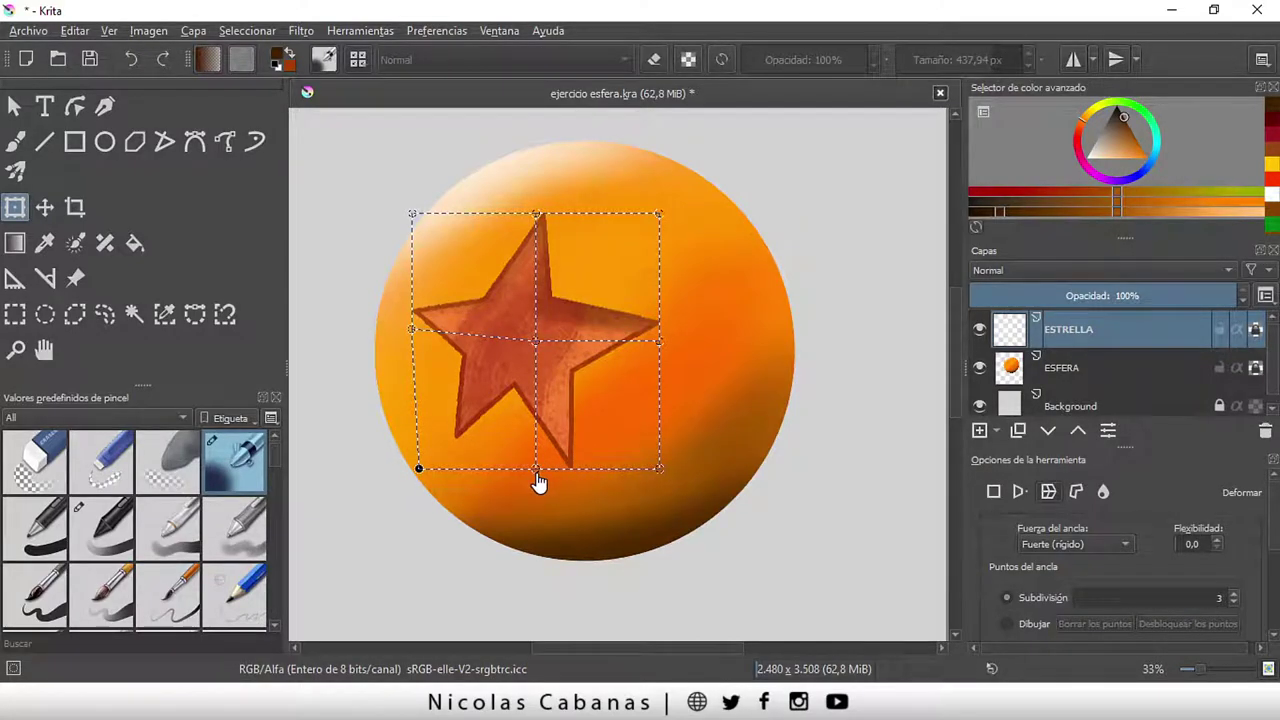
left_click_drag(661, 469, 668, 461)
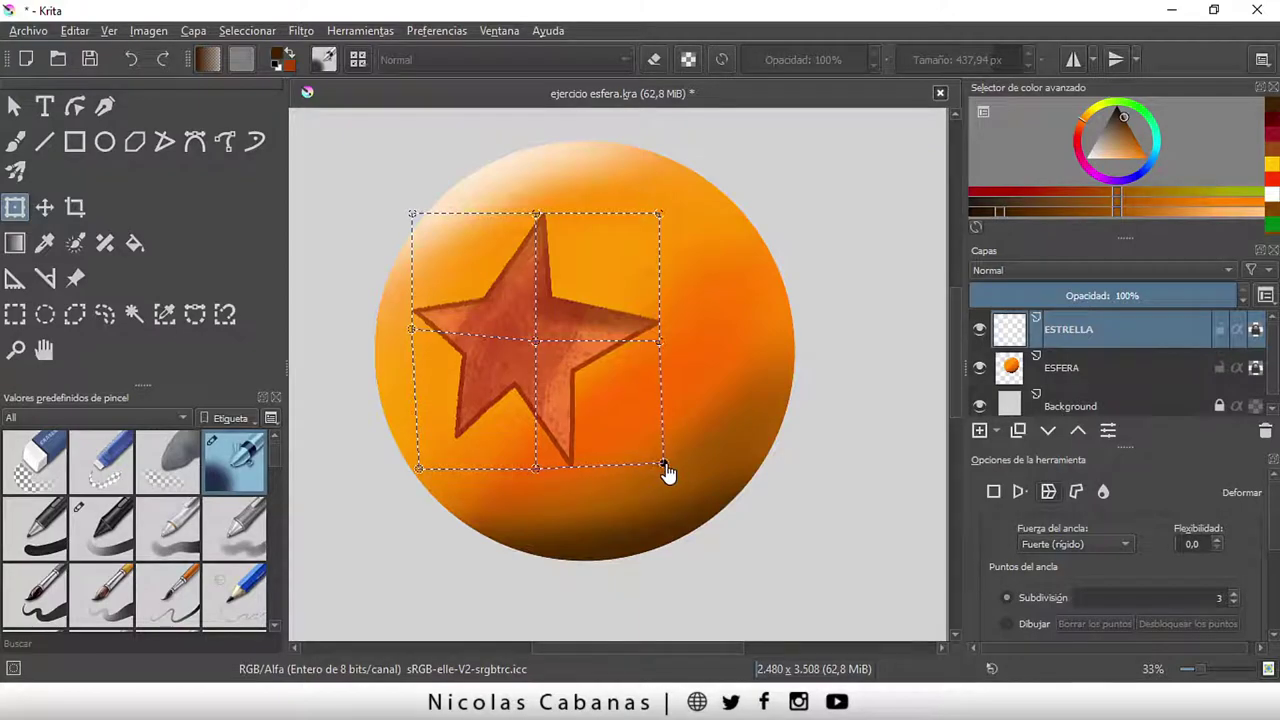
left_click_drag(660, 341, 655, 345)
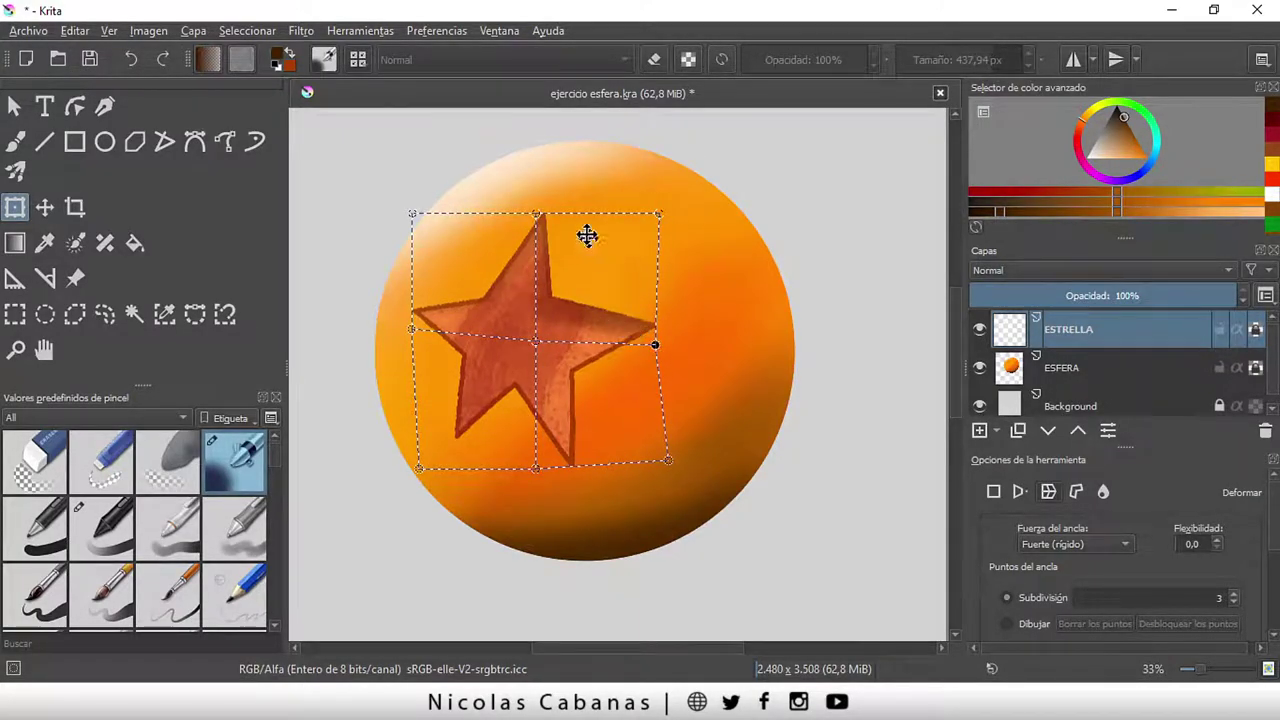
left_click_drag(536, 214, 547, 207)
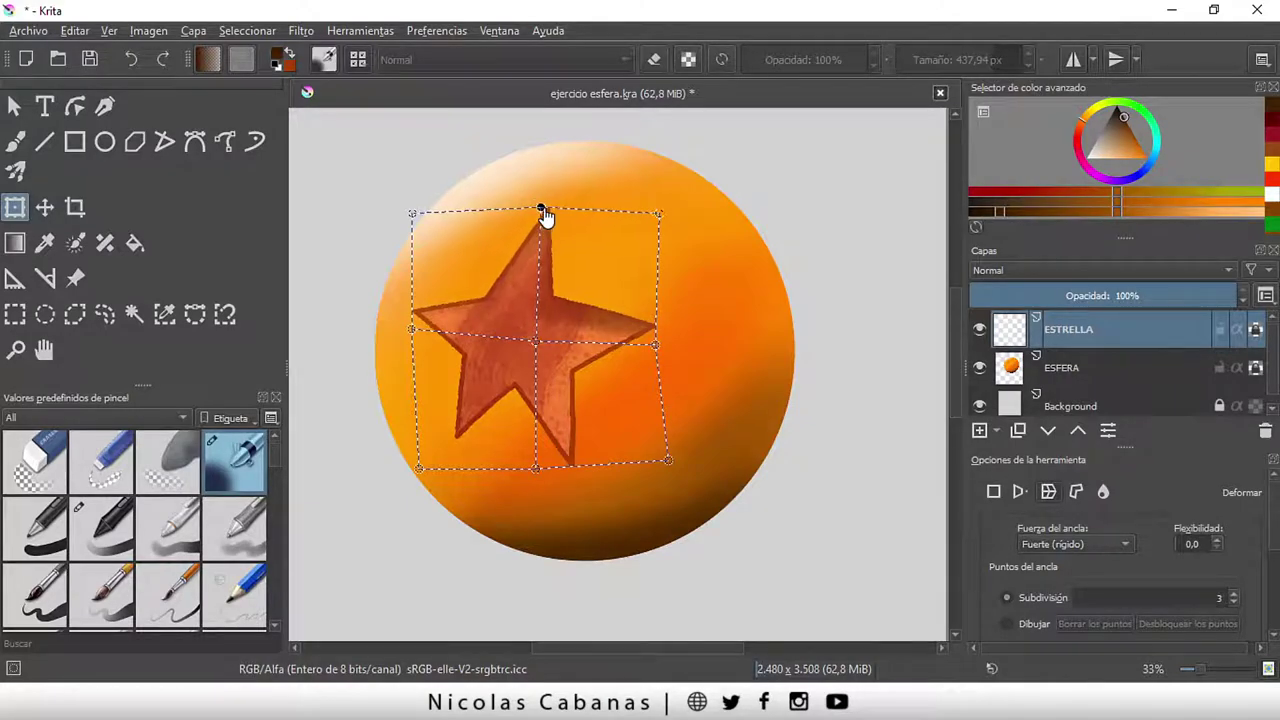
key("Return")
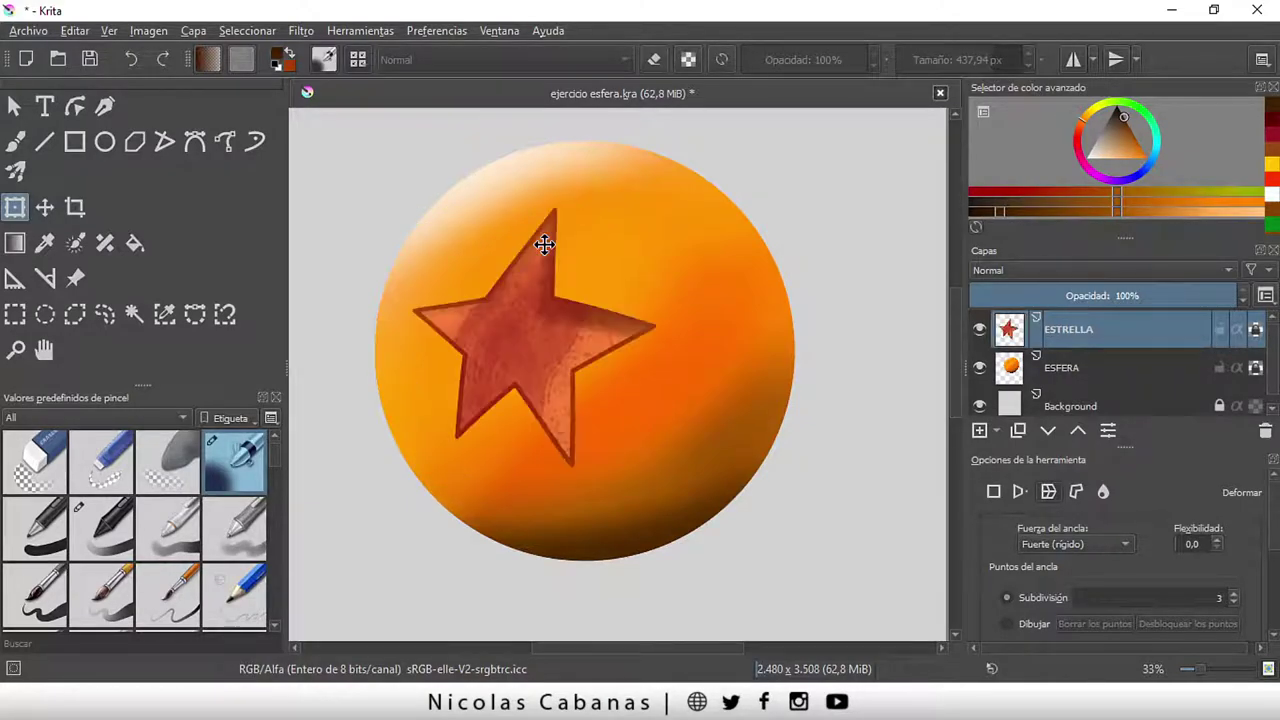
Zoom out to view the whole page
scroll(610, 430, "down", 1)
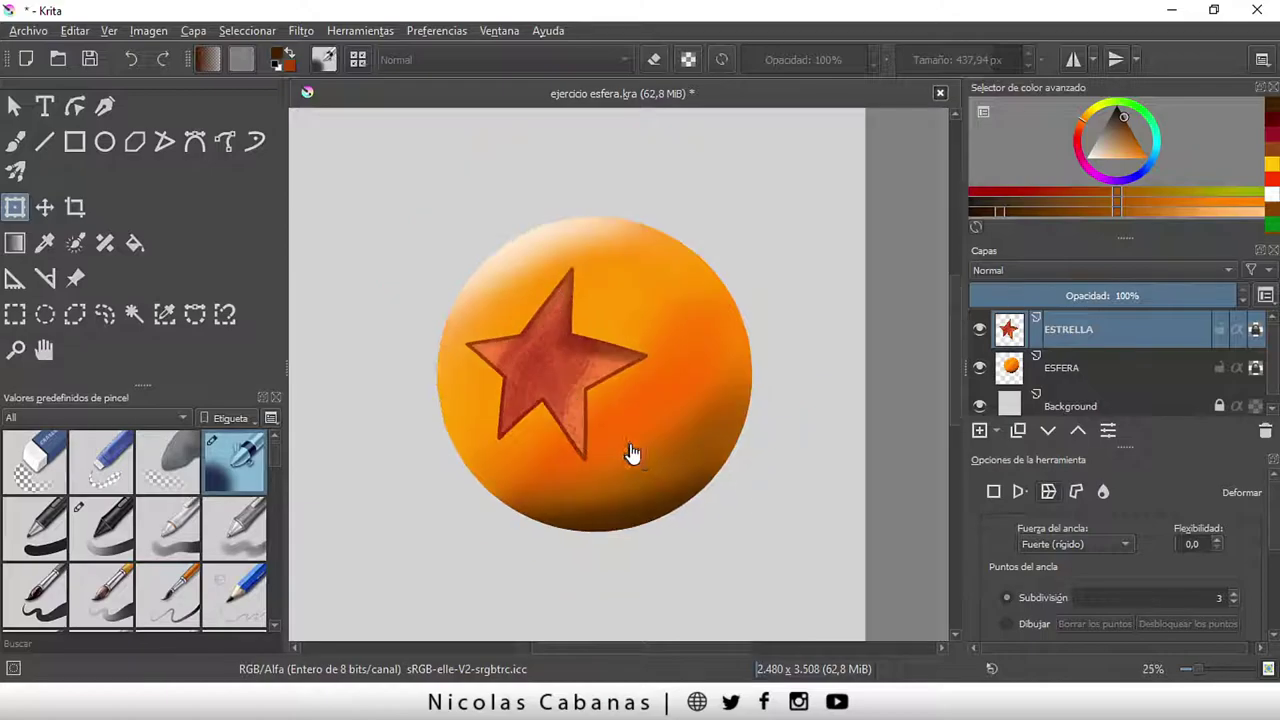
scroll(692, 578, "down", 1)
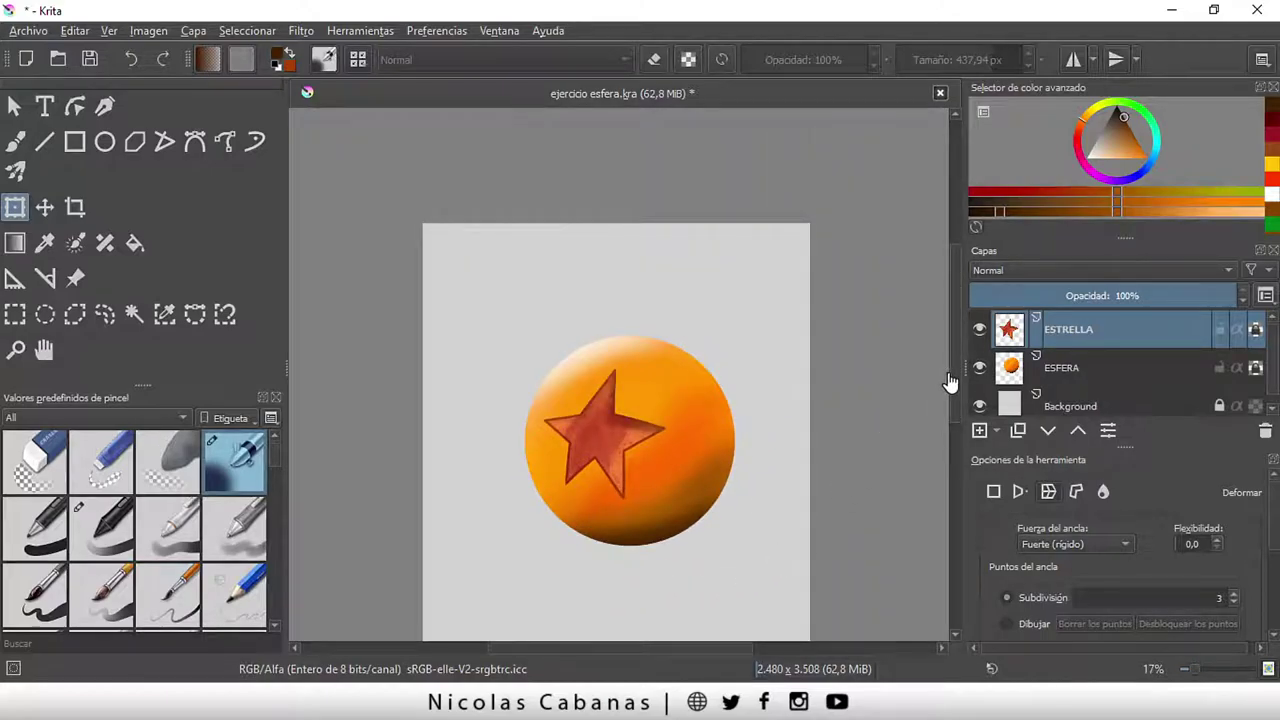
left_click_drag(954, 380, 951, 421)
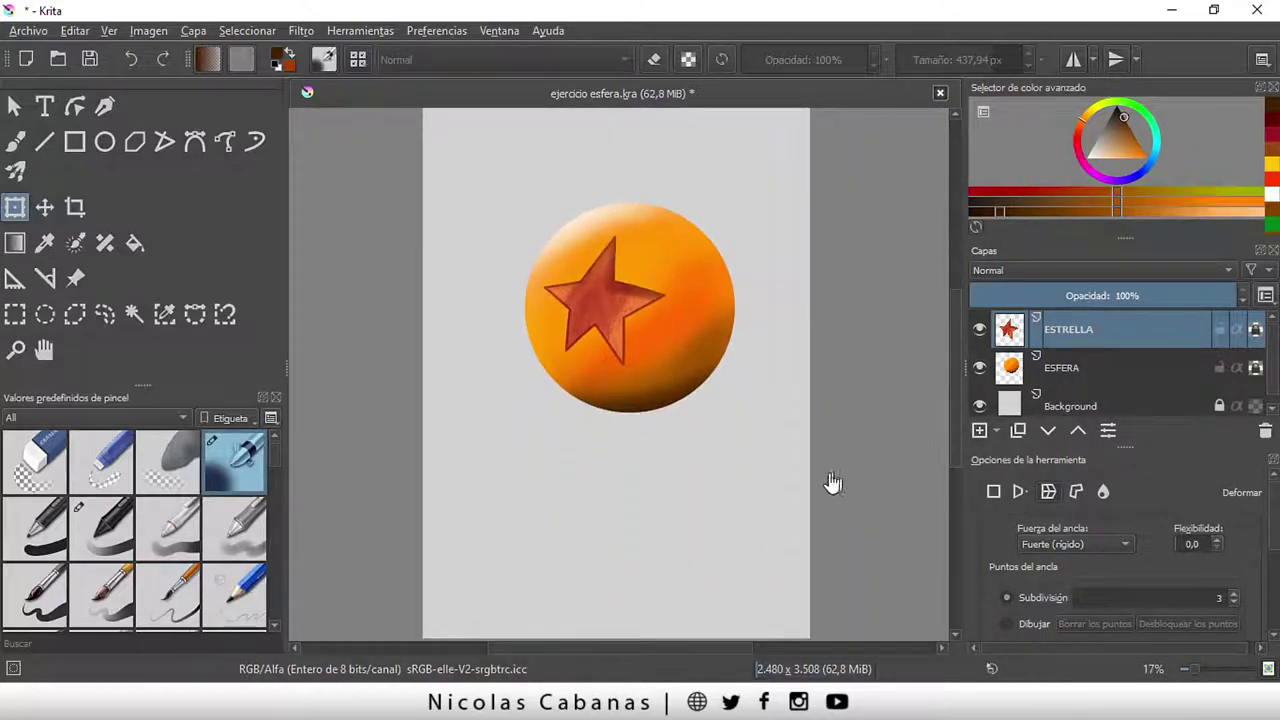
scroll(835, 485, "down", 1)
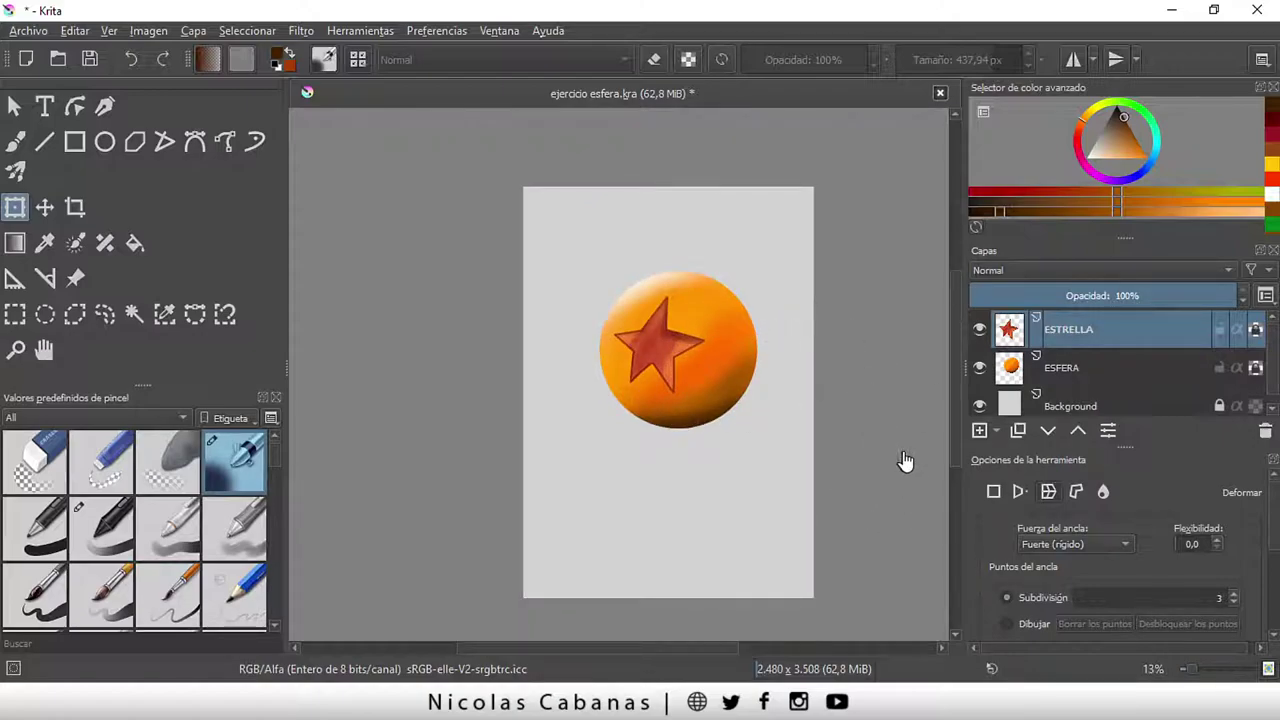
scroll(905, 460, "up", 1)
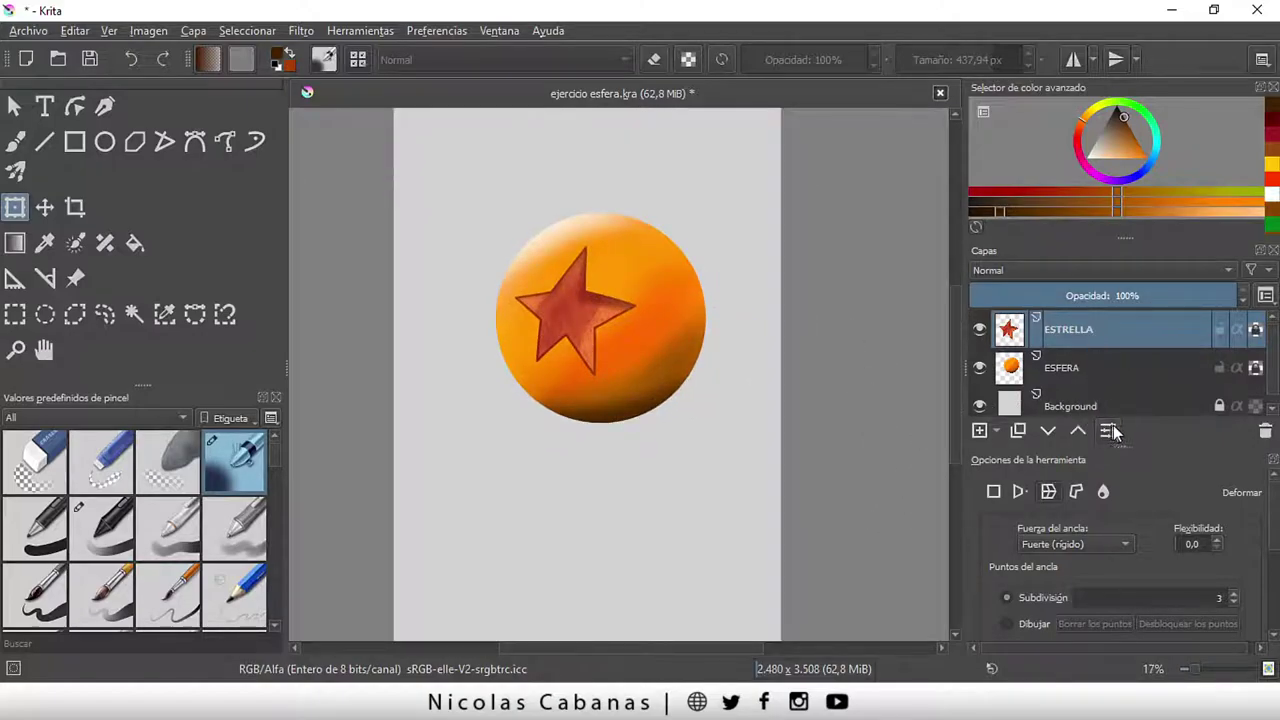
Enlarge the Layers docker by shrinking the colour selector, and make Background the active layer
left_click_drag(1125, 447, 1125, 503)
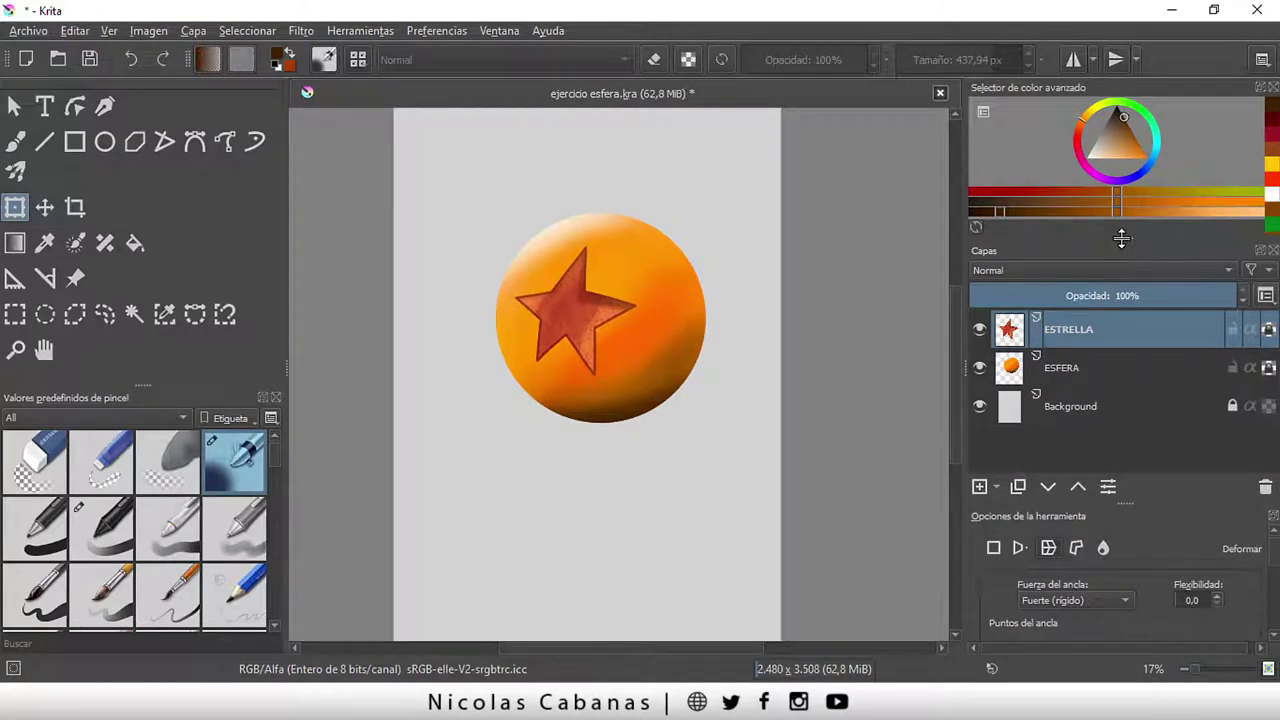
left_click_drag(1121, 238, 1122, 190)
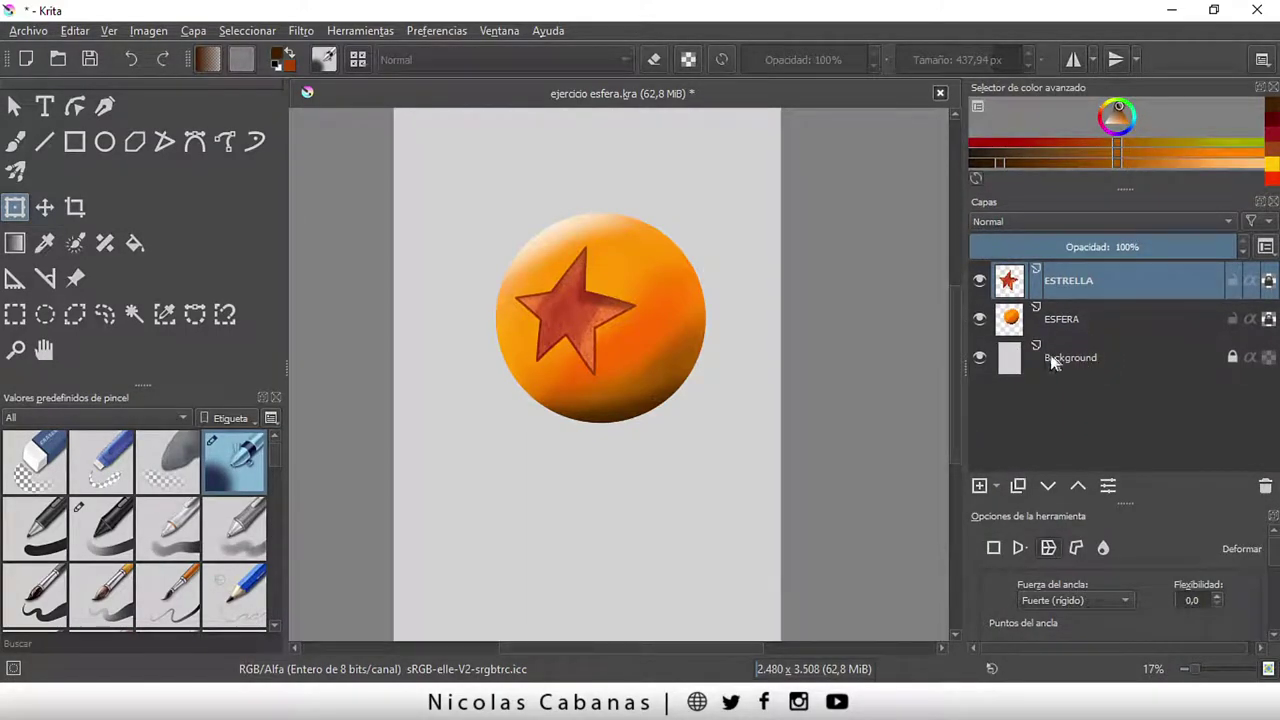
left_click(1090, 368)
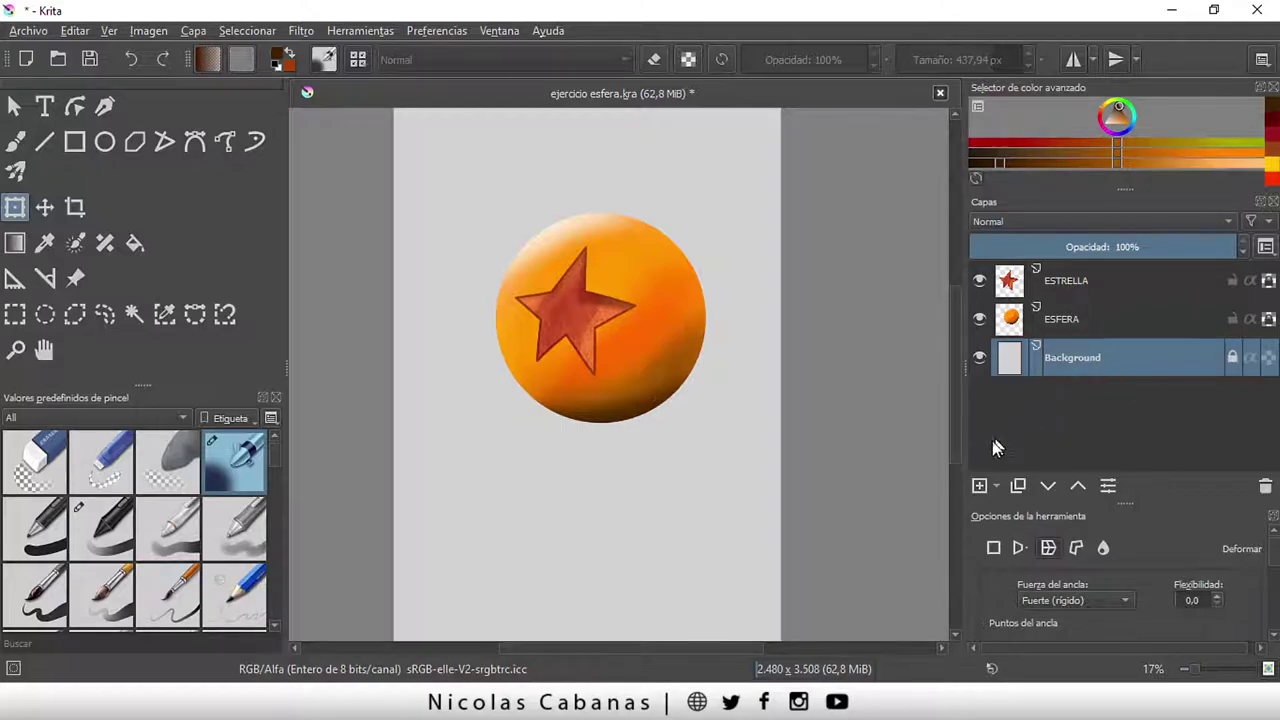
Add a new layer above Background and rename it from Capa 3 to SOMBRA
left_click(980, 486)
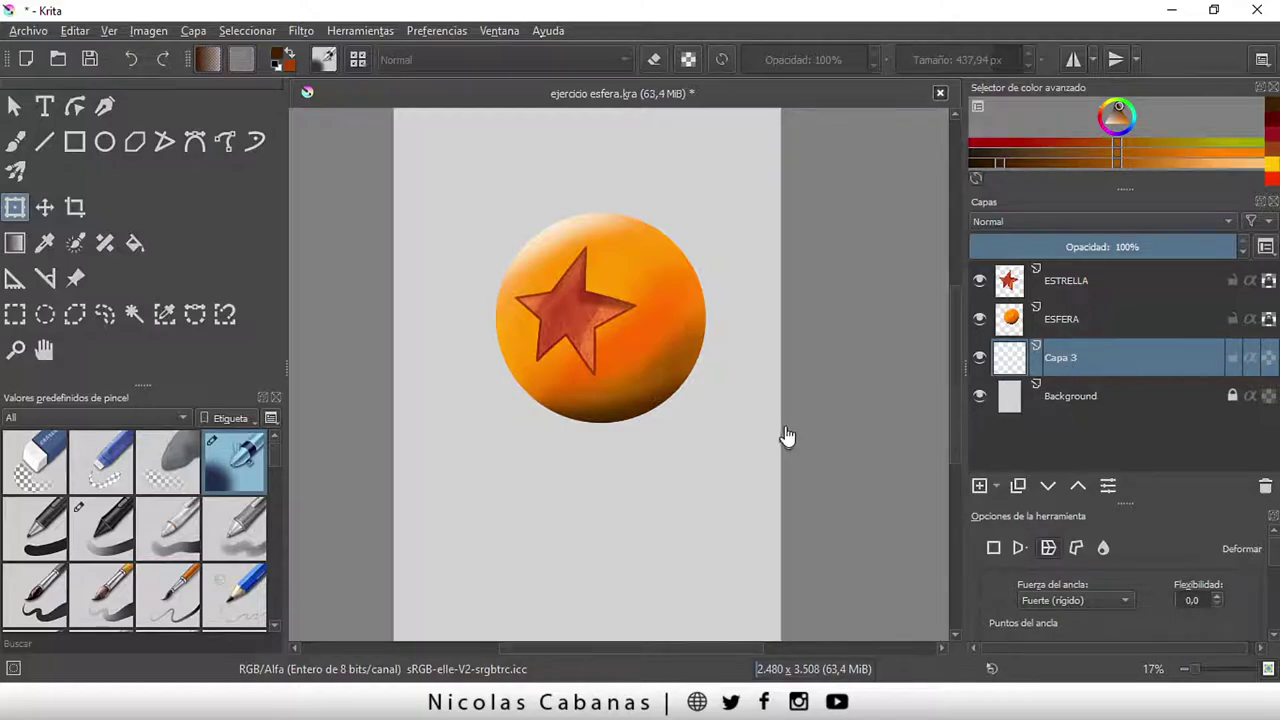
scroll(814, 455, "down", 1)
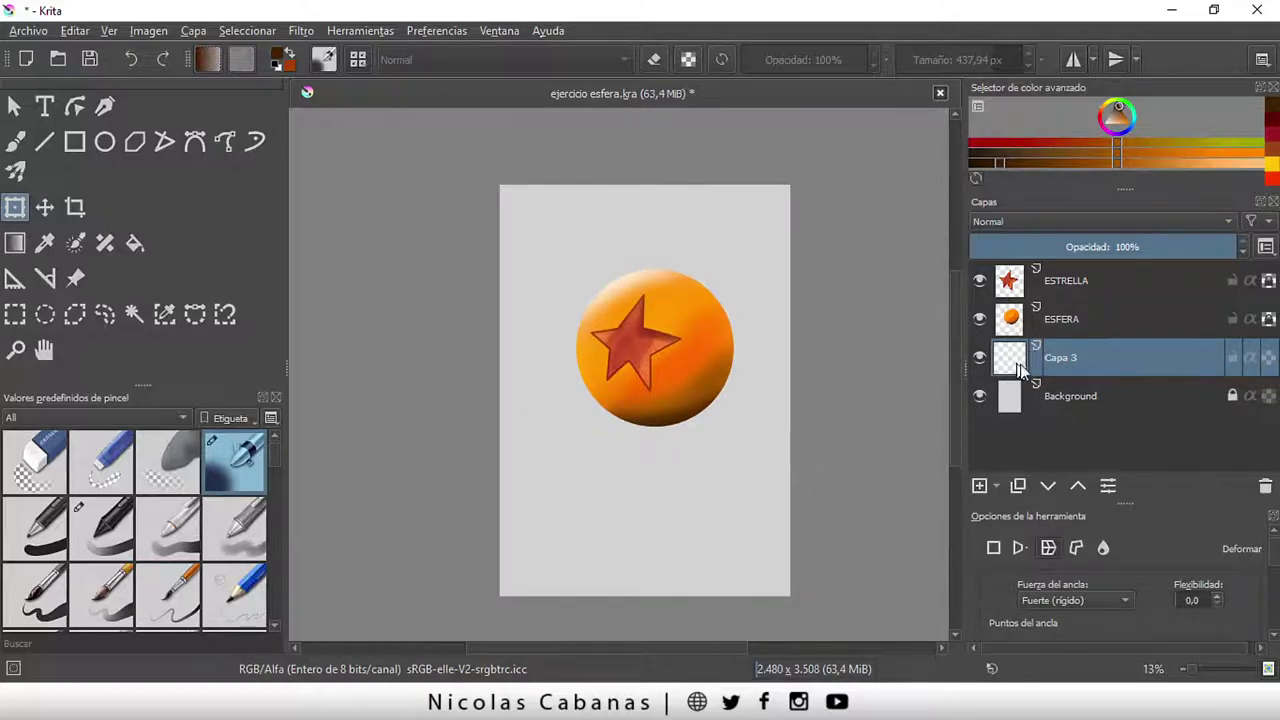
double_click(1063, 359)
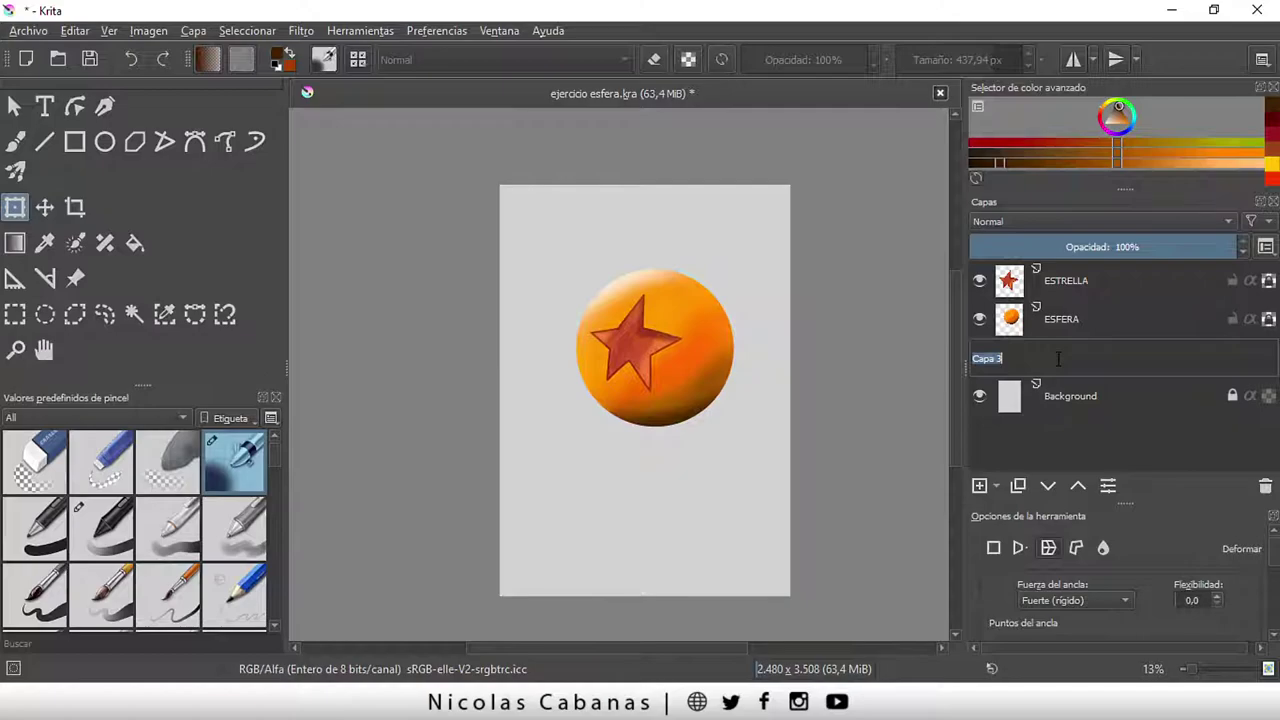
type("SOMBRA")
key("Return")
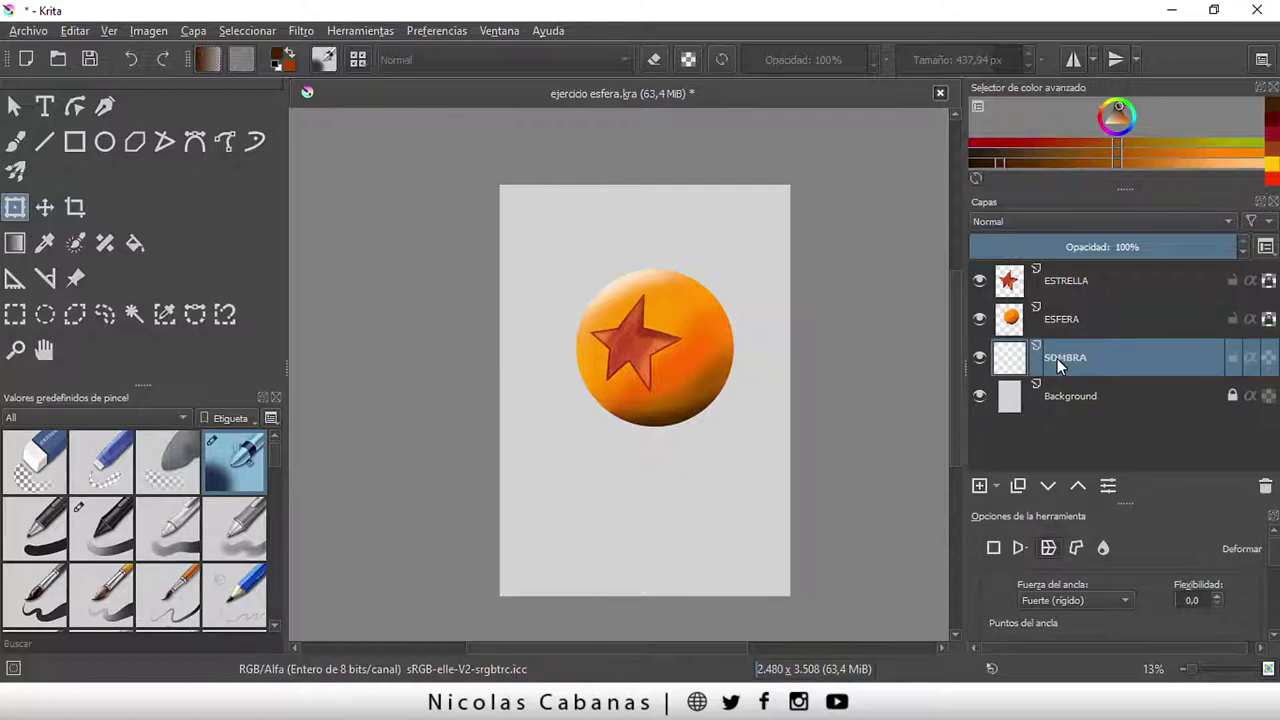
Draw a rectangular selection over the lower page, its top edge aligned with the ball's base
left_click(16, 318)
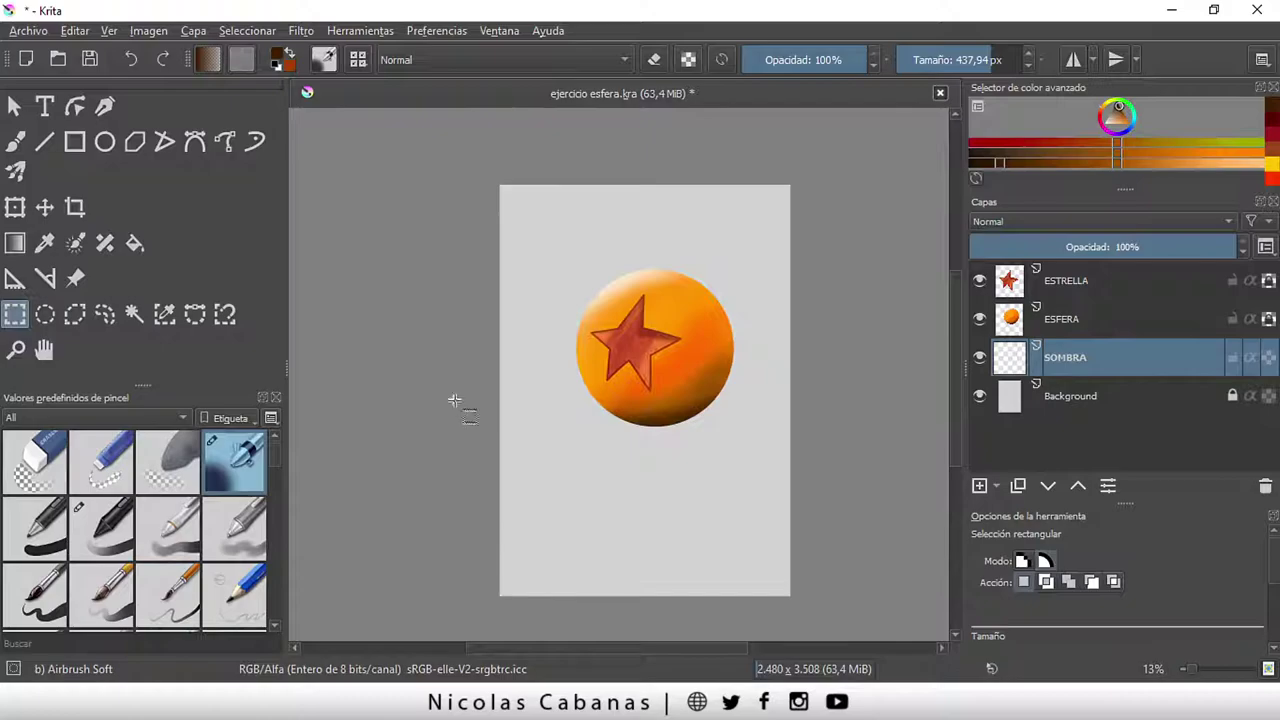
mouse_move(500, 416)
left_mouse_down()
mouse_move(797, 580)
mouse_move(795, 598)
left_mouse_up()
scroll(735, 445, "up", 1)
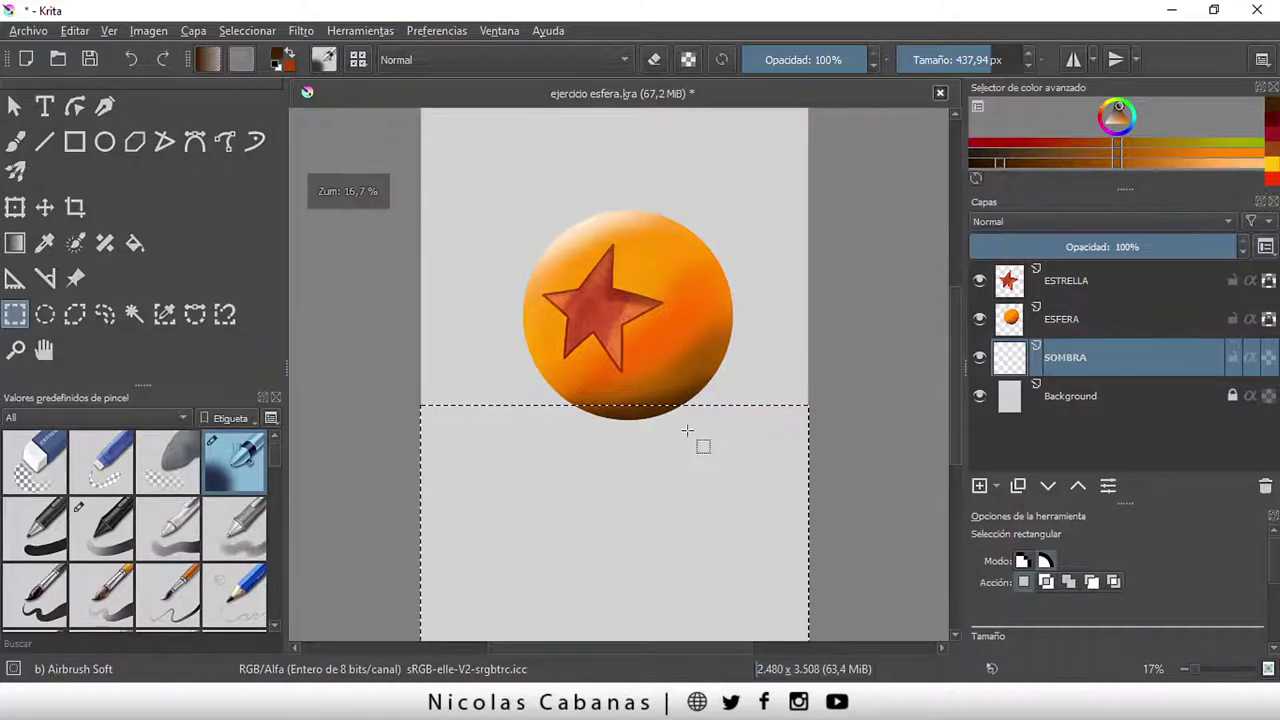
left_click_drag(694, 410, 694, 417)
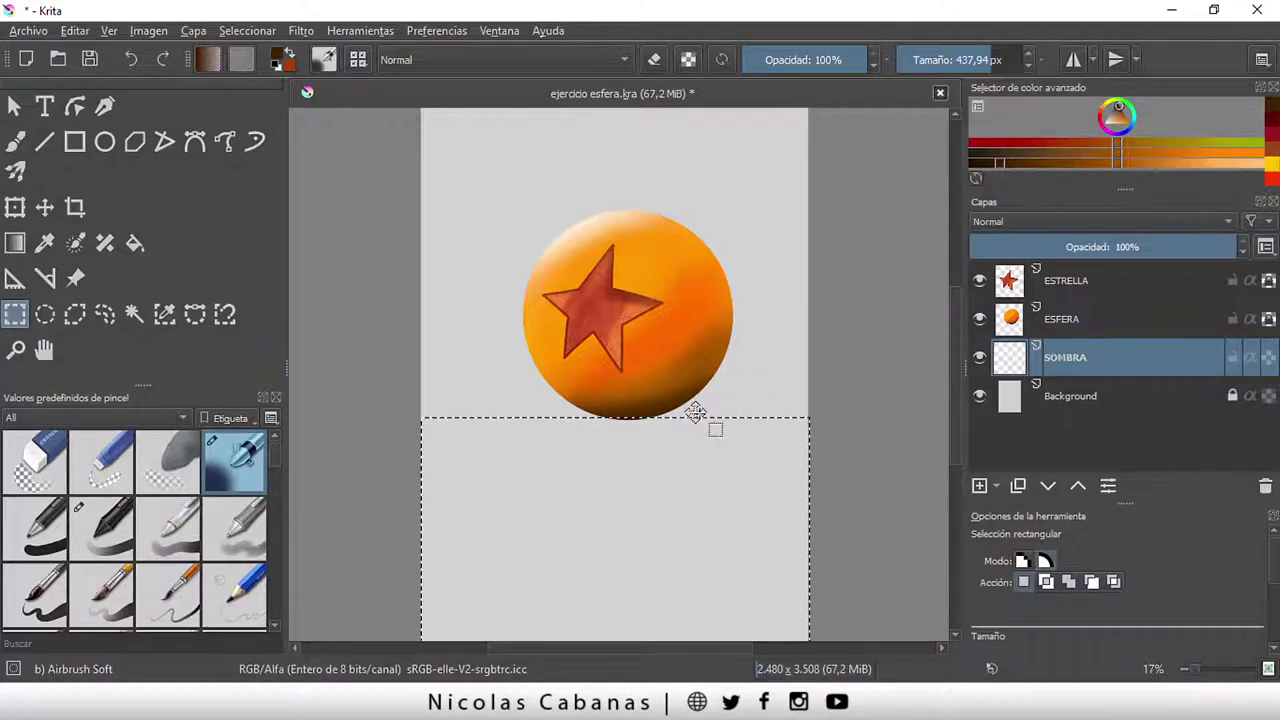
left_click_drag(694, 420, 694, 413)
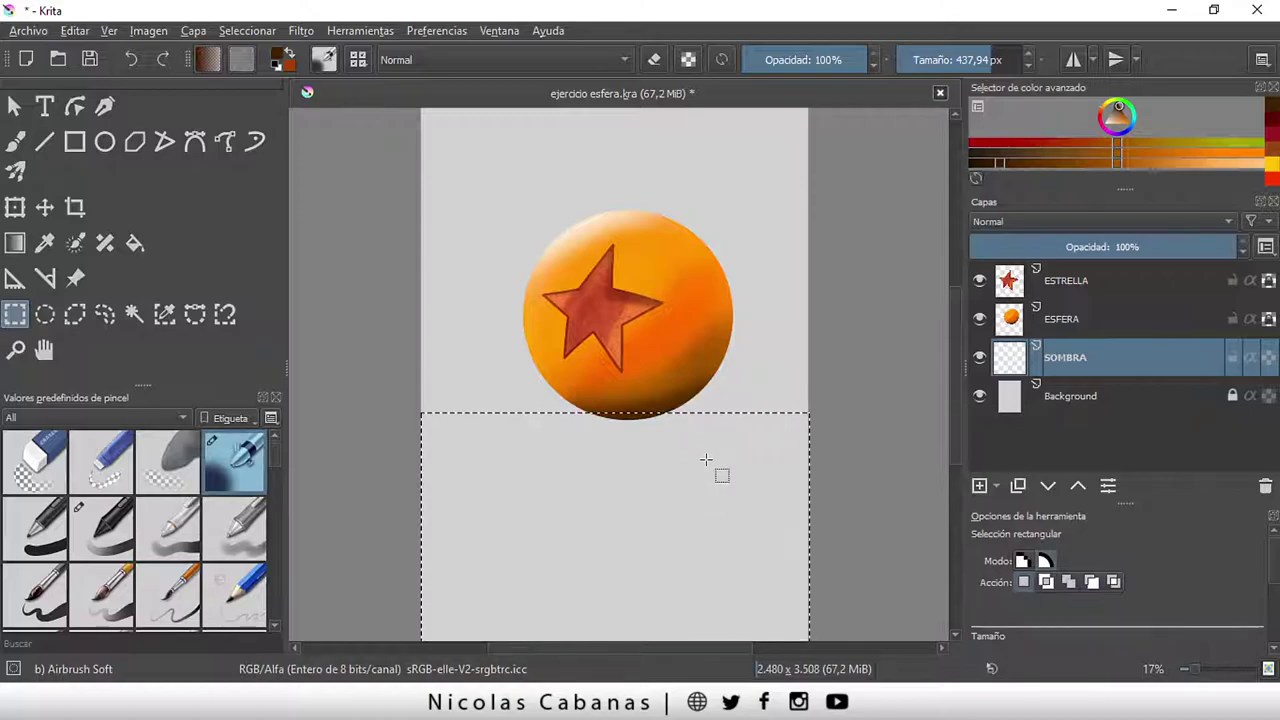
left_click_drag(703, 417, 703, 423)
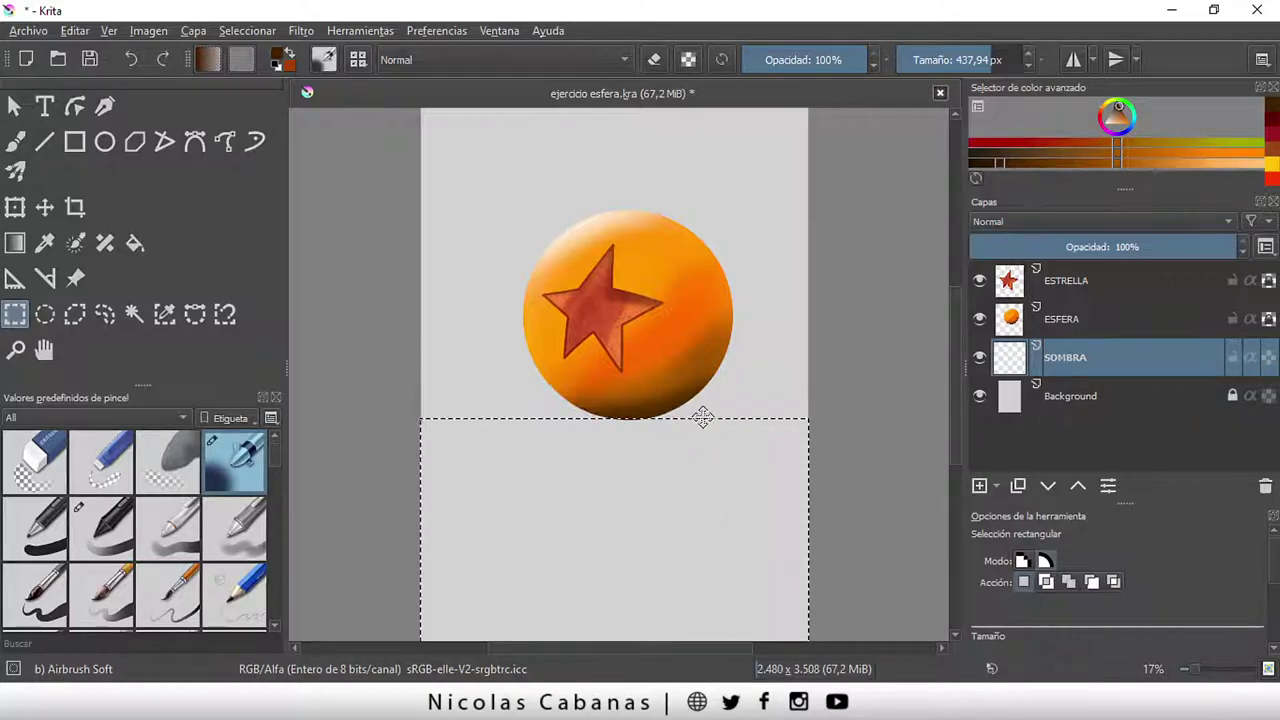
scroll(649, 466, "up", 3)
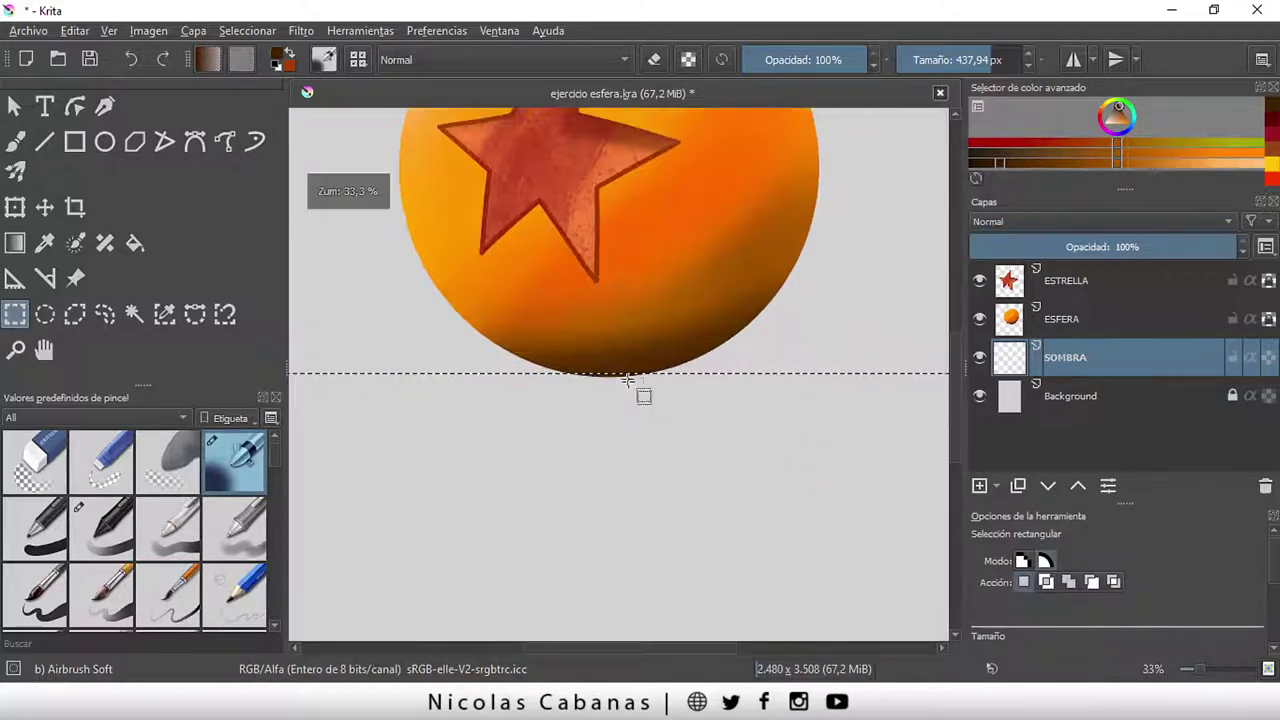
scroll(608, 417, "down", 5)
scroll(686, 500, "up", 1)
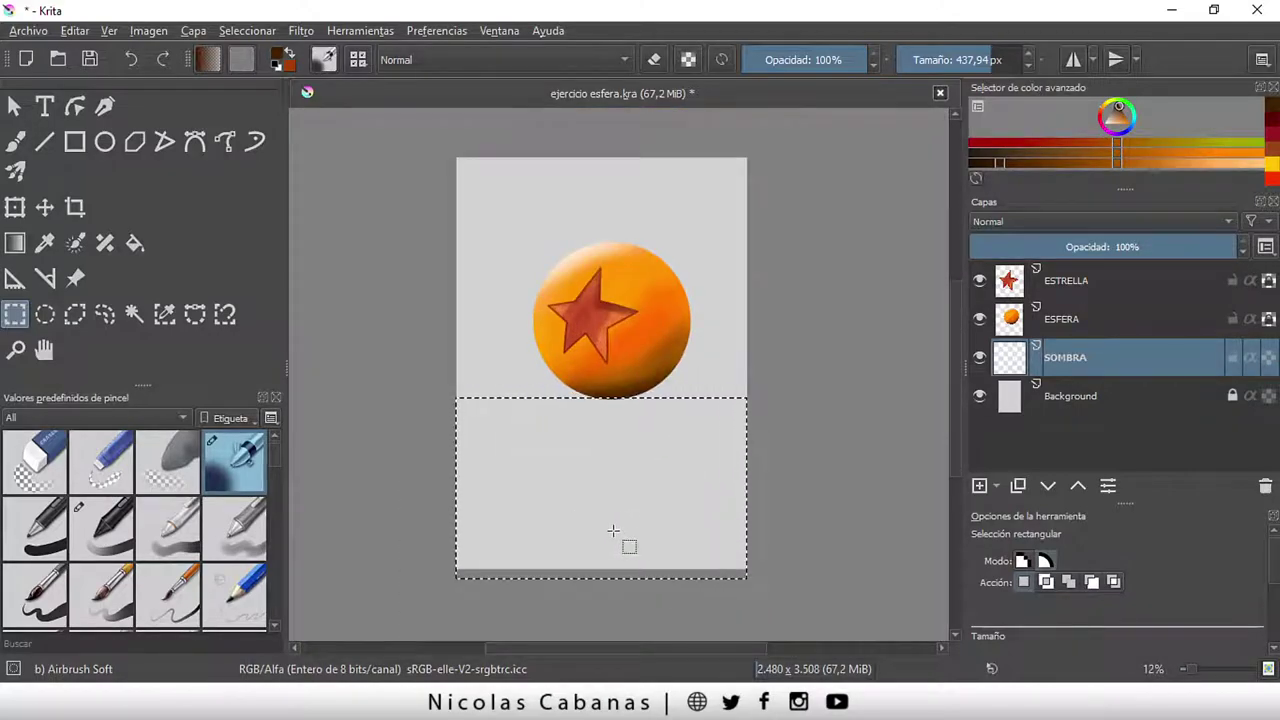
Use the Gradient tool with a black foreground and the 'Primer plano a transparente' preset
left_click(17, 259)
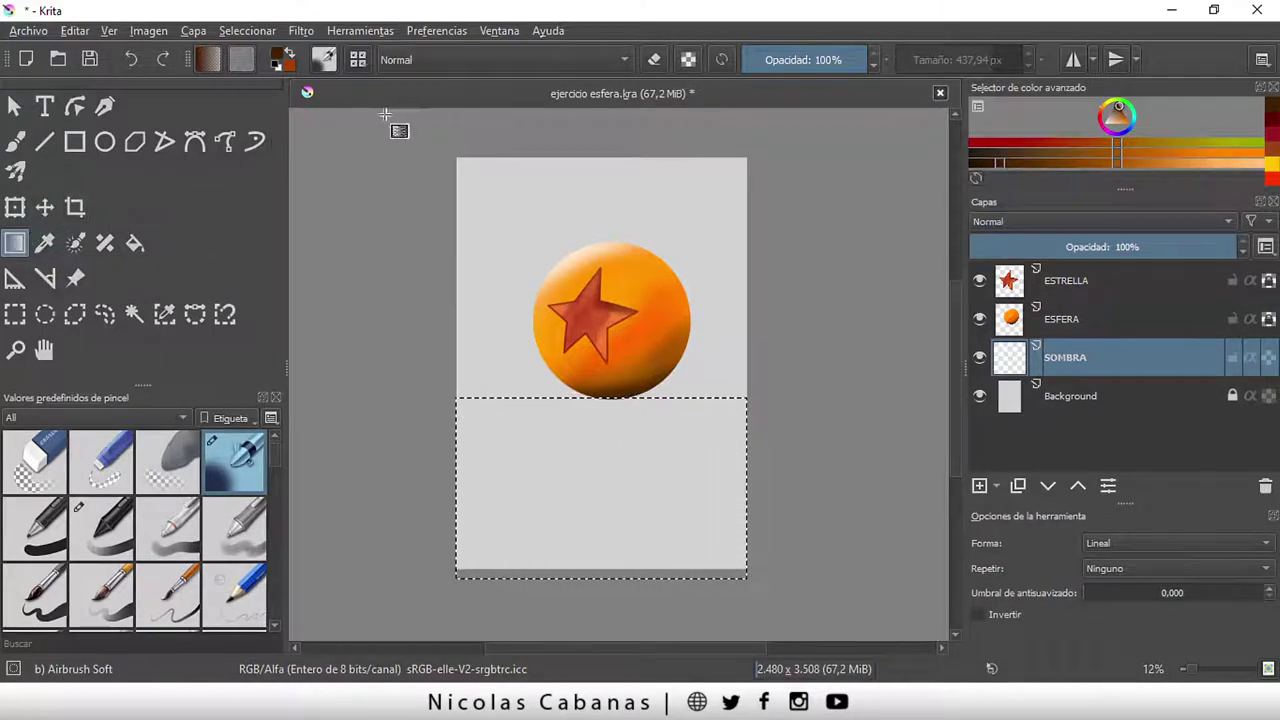
left_click_drag(1118, 192, 1118, 247)
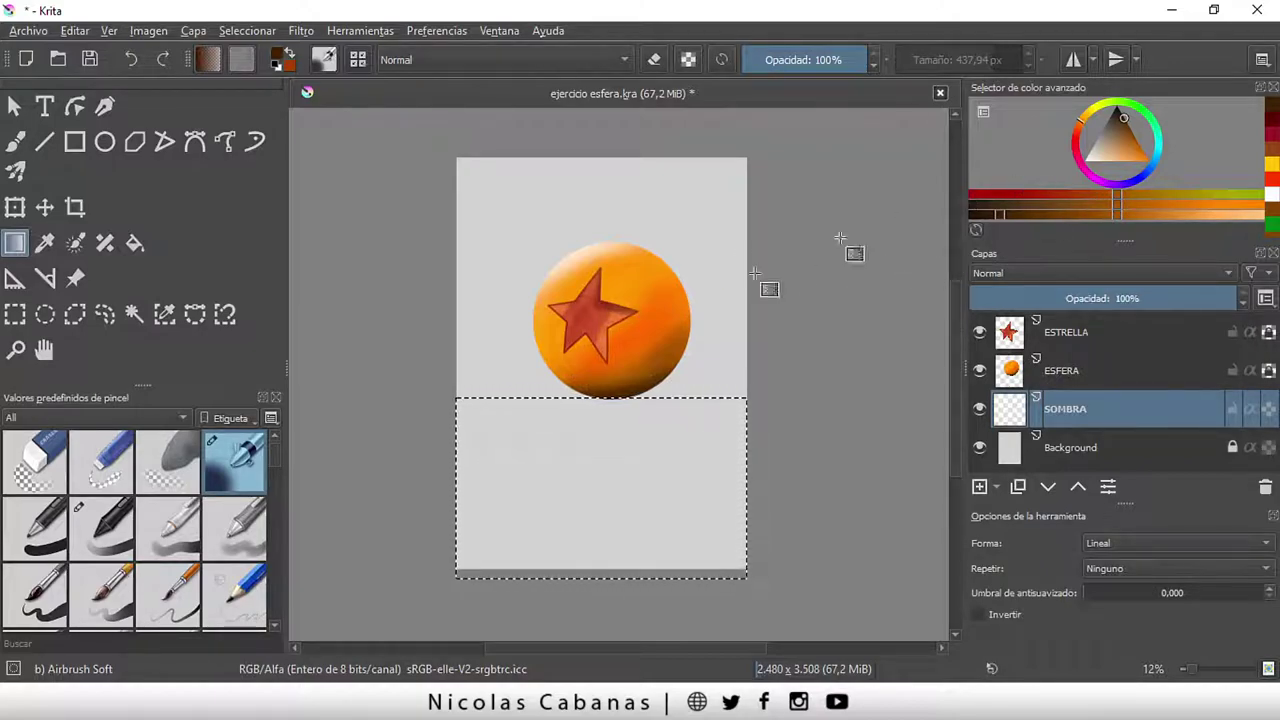
left_click_drag(1119, 118, 1123, 103)
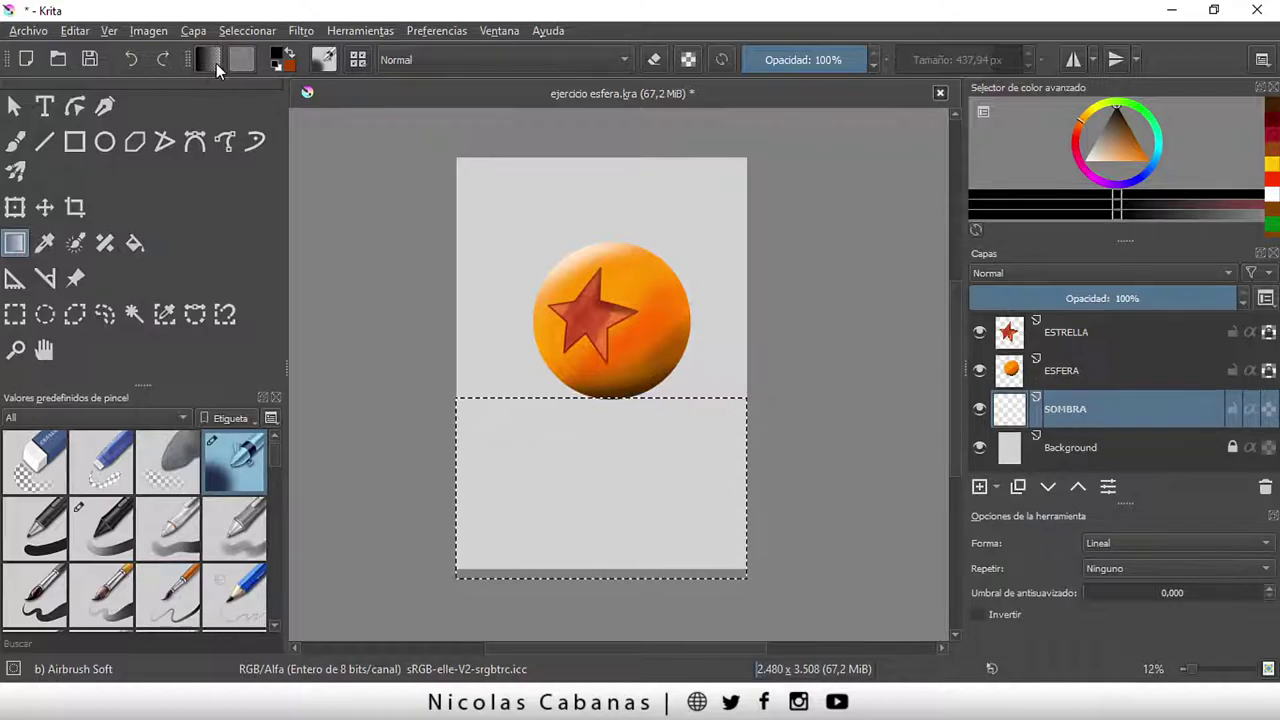
left_click(213, 60)
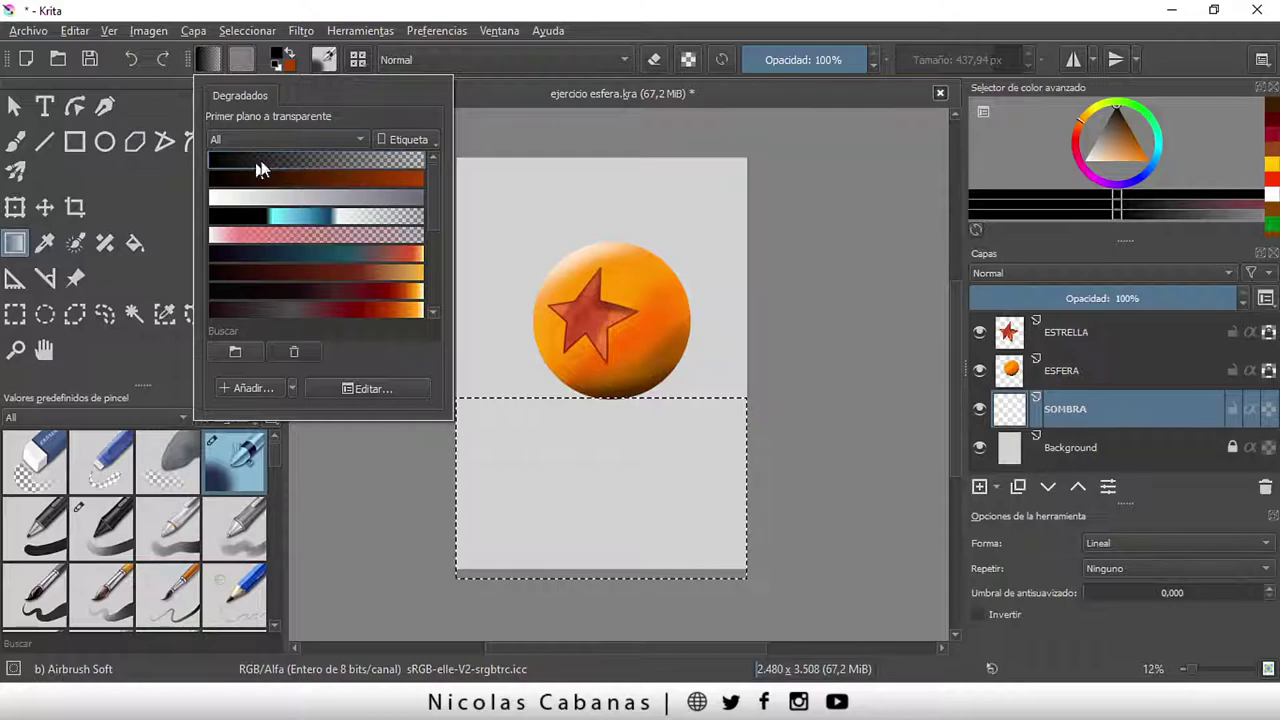
left_click(237, 18)
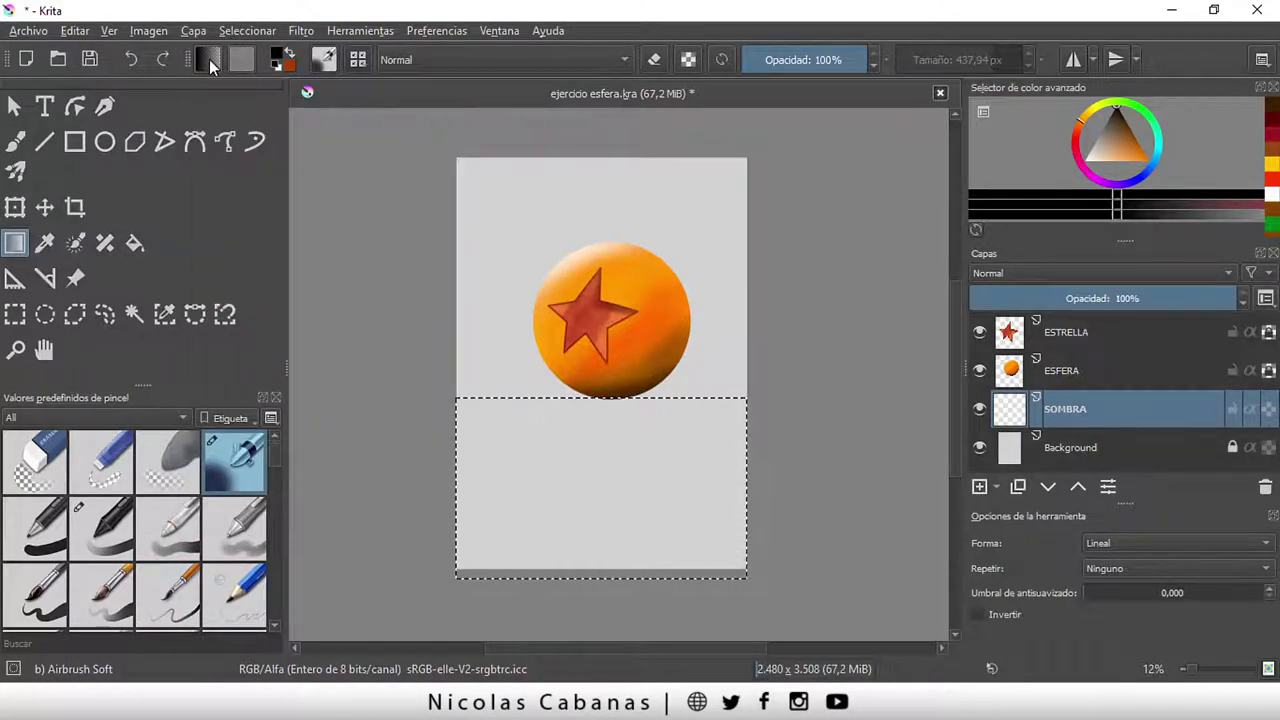
left_click(209, 60)
left_click(271, 179)
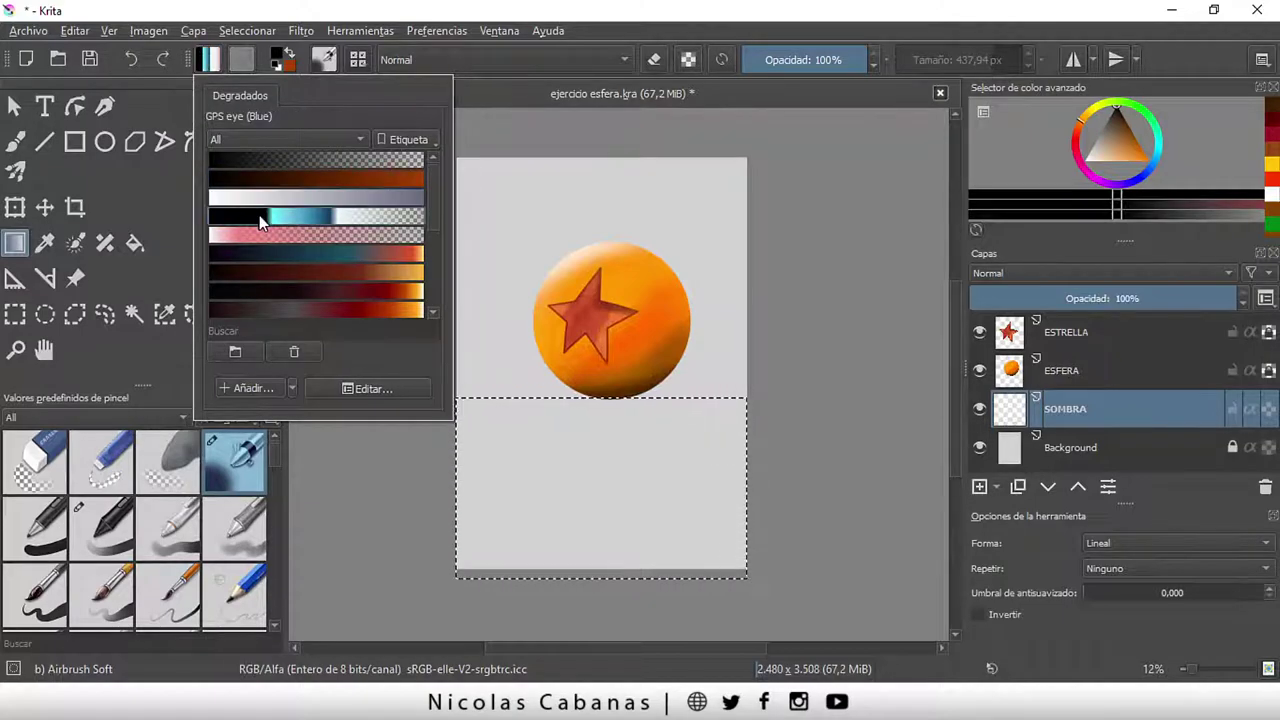
left_click(260, 158)
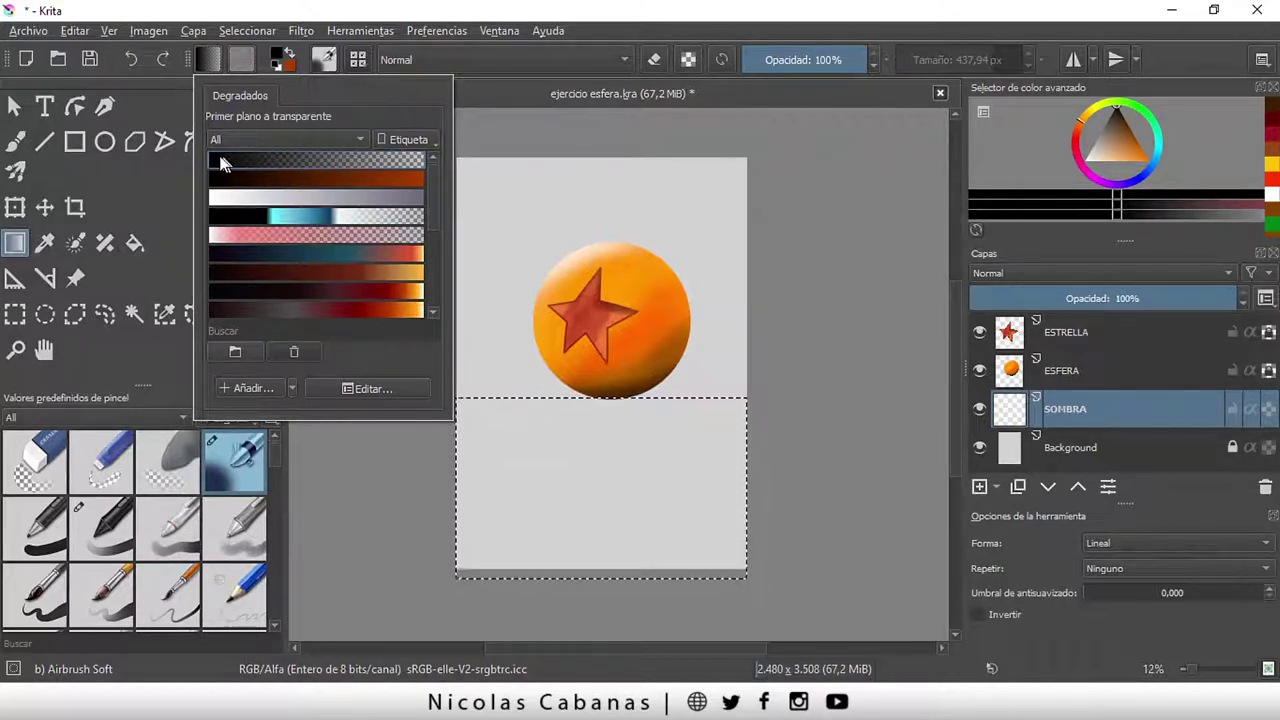
Briefly try a red foreground, then reset the foreground colour to black
left_click(1090, 150)
left_click(1145, 146)
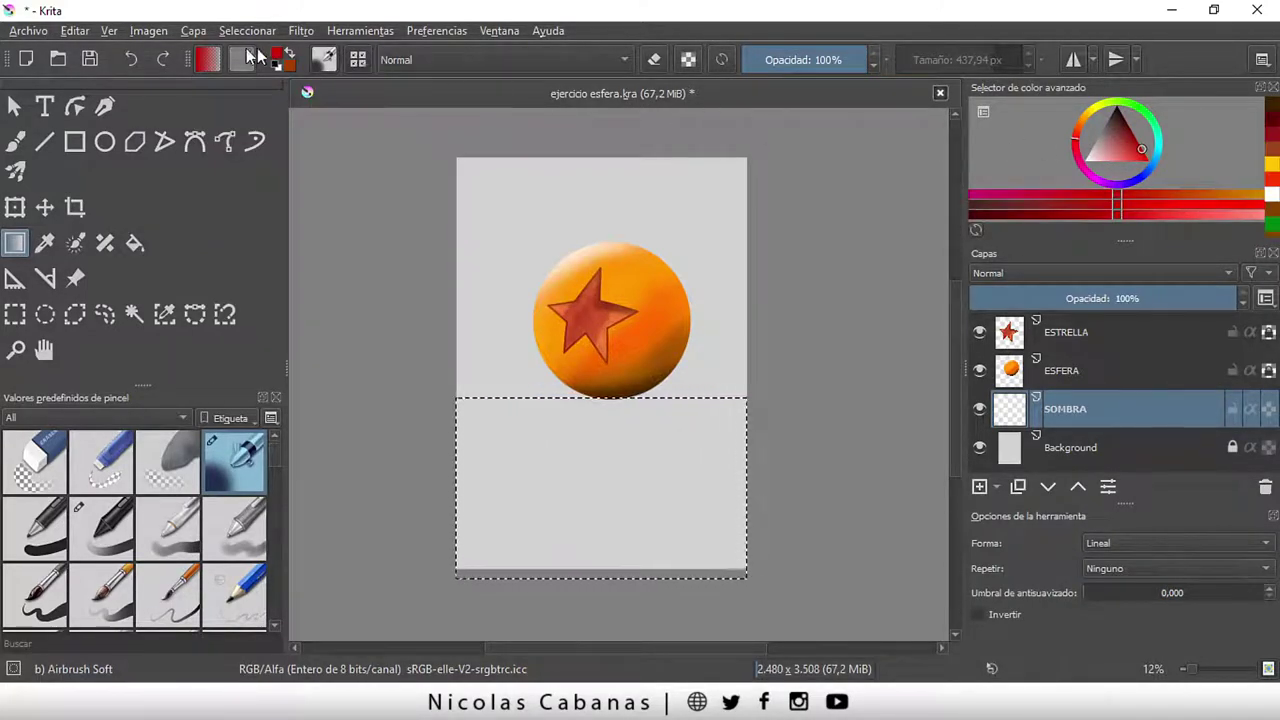
left_click(208, 59)
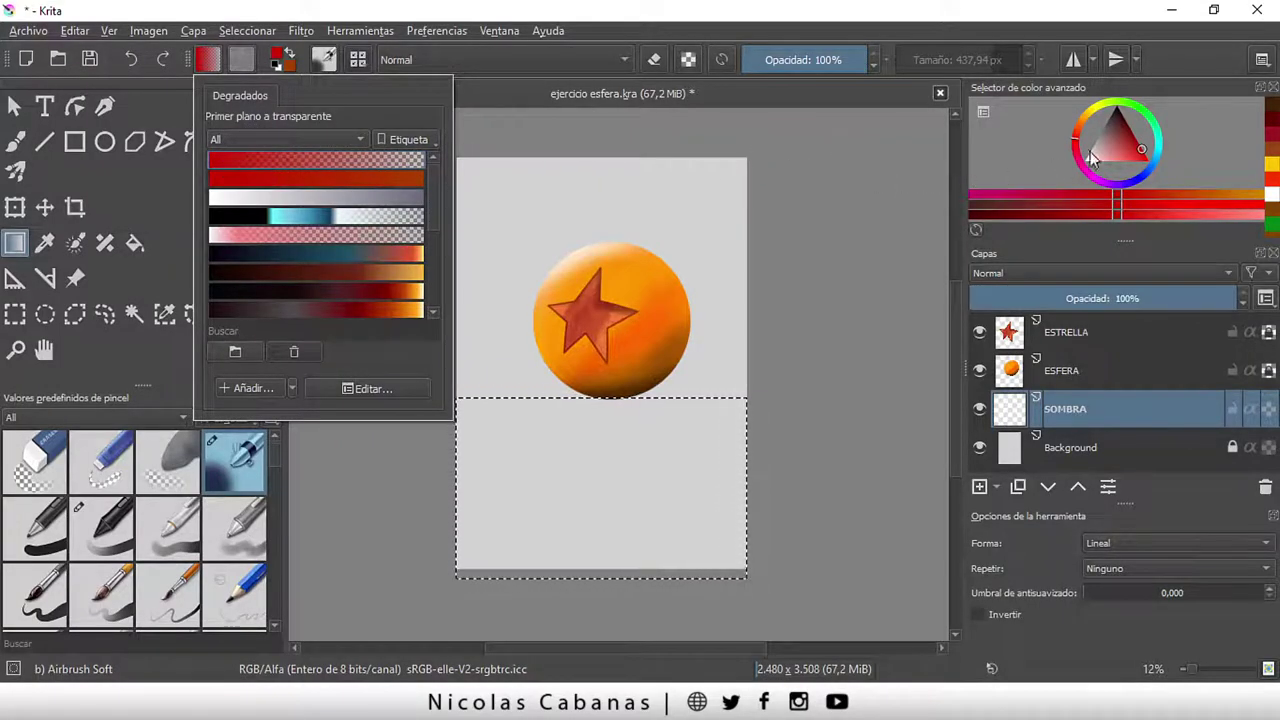
left_click(1143, 152)
key("d")
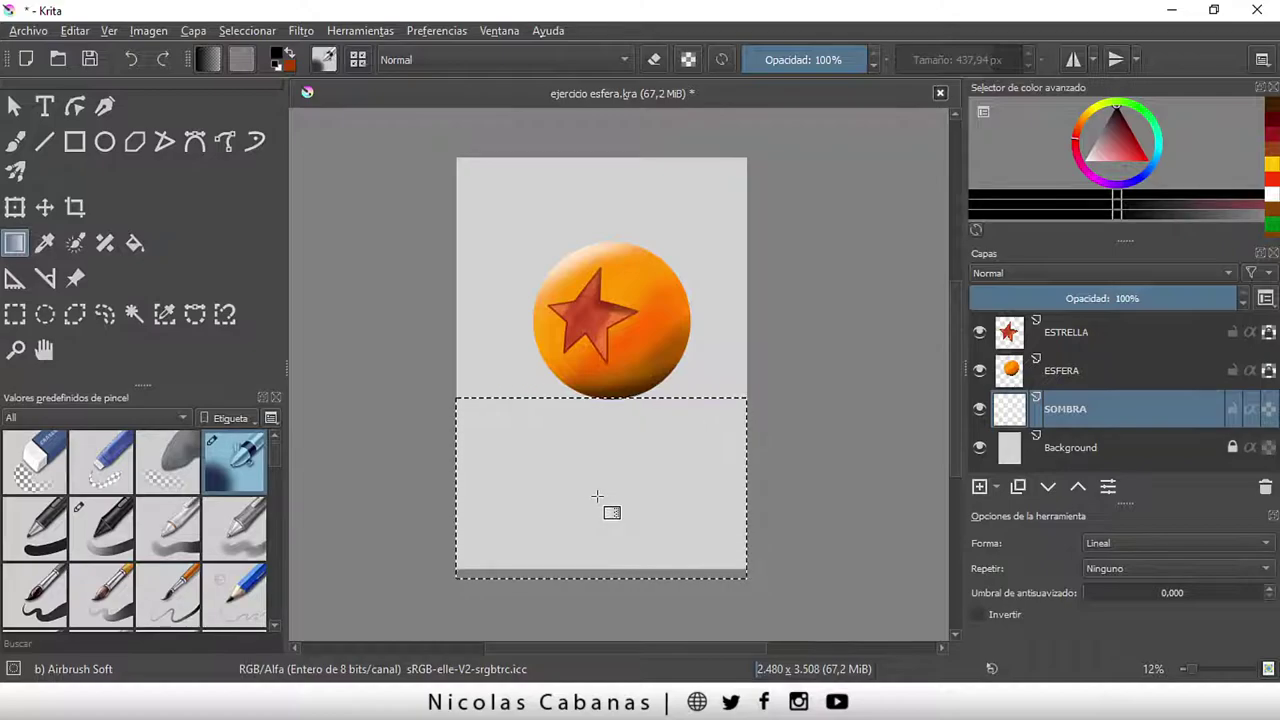
Fill the floor selection with a linear gradient dragged down from the ball's base, redoing it twice
left_click_drag(597, 496, 597, 496)
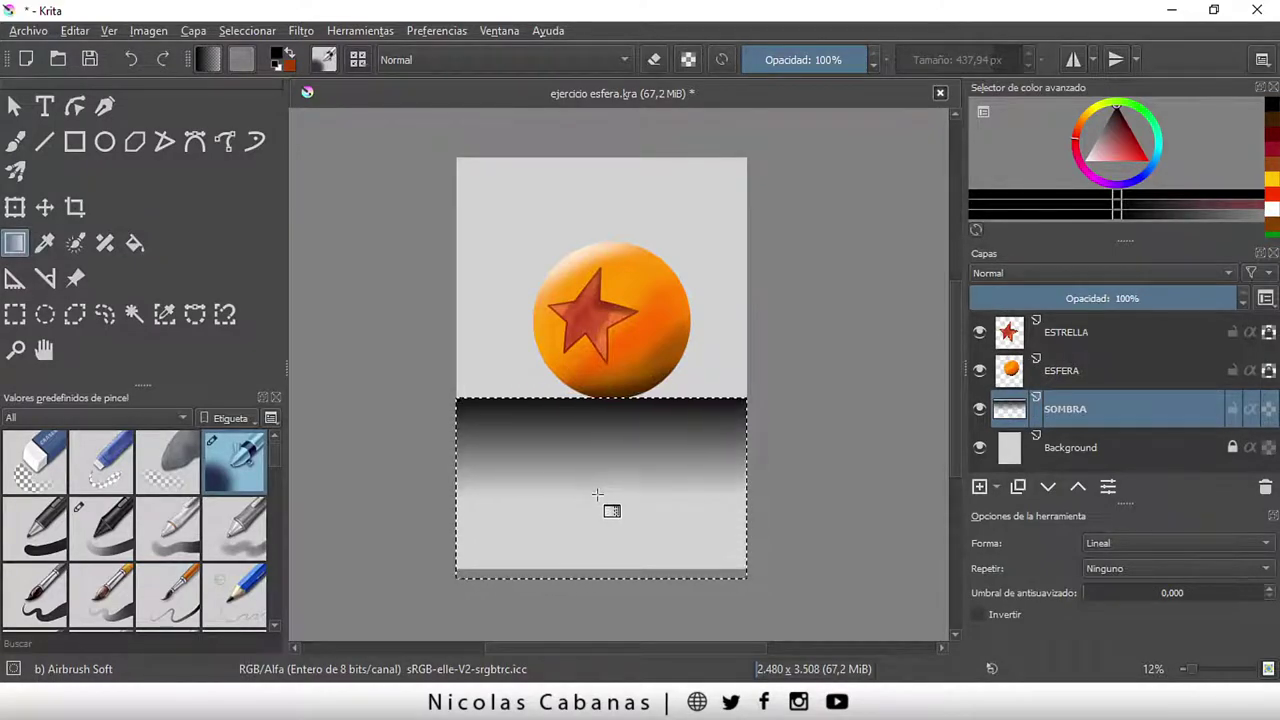
left_click(130, 59)
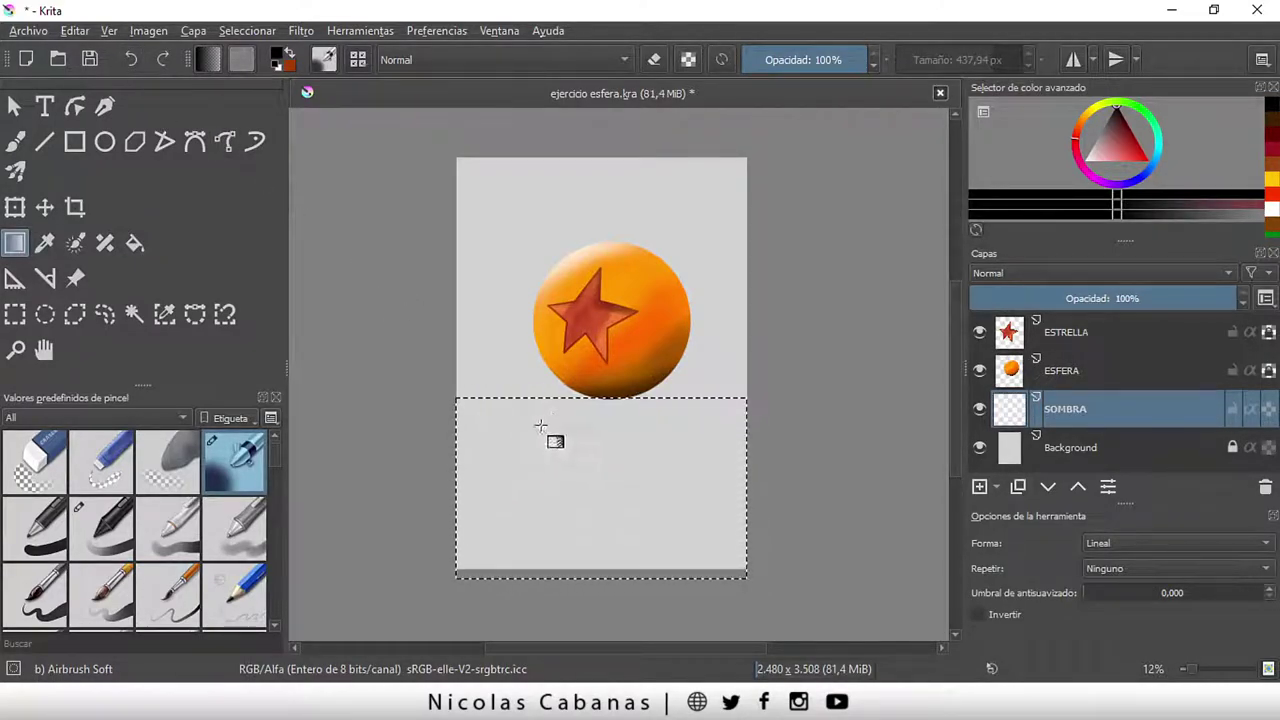
left_click_drag(586, 408, 579, 495)
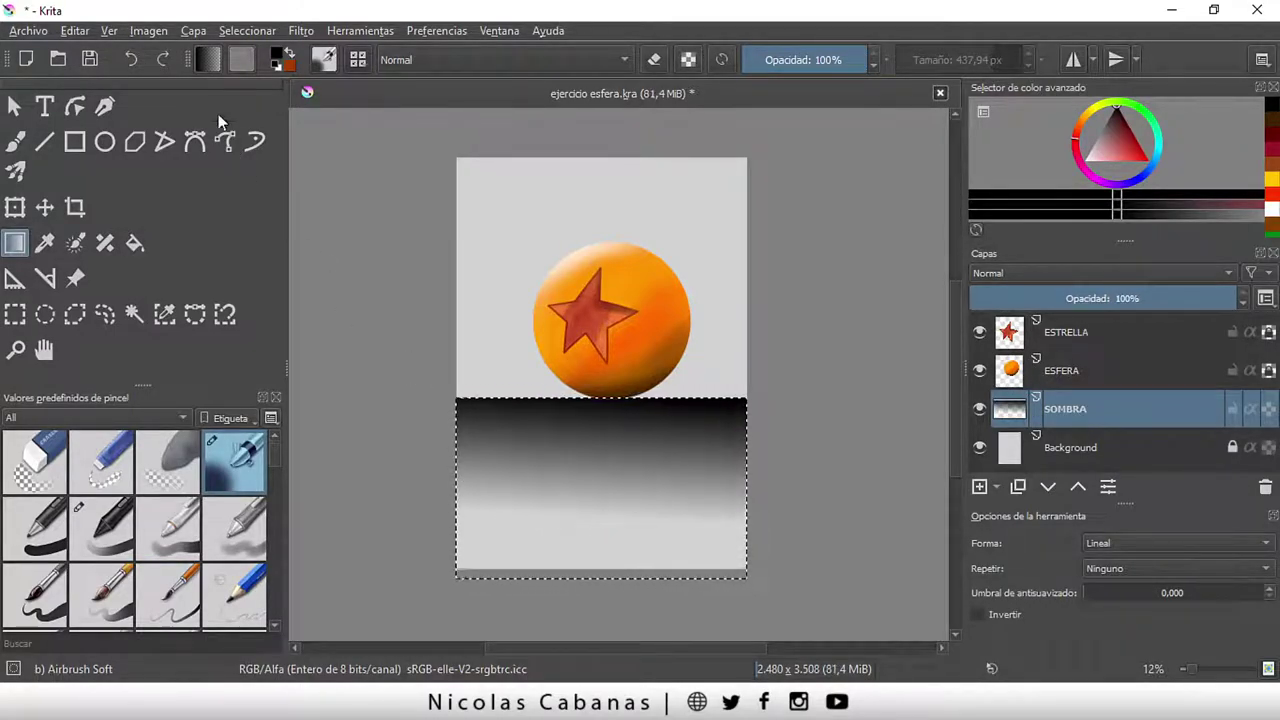
left_click(134, 63)
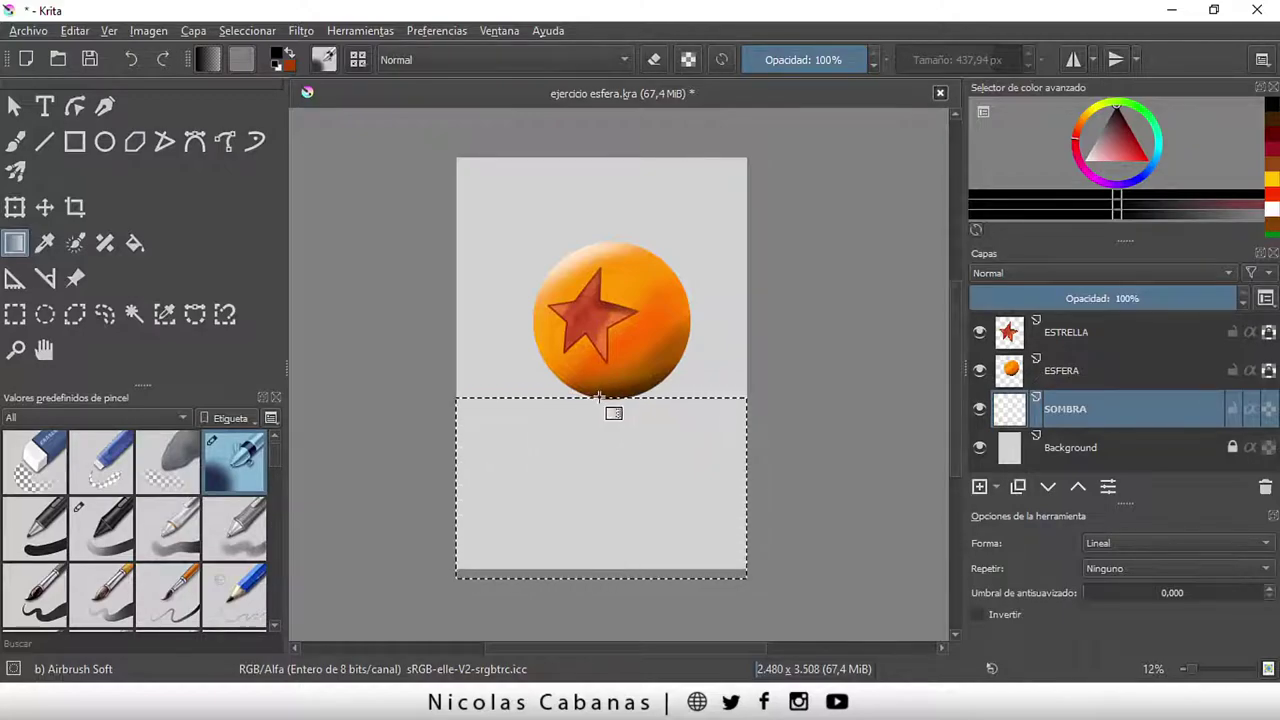
left_click_drag(599, 399, 611, 518)
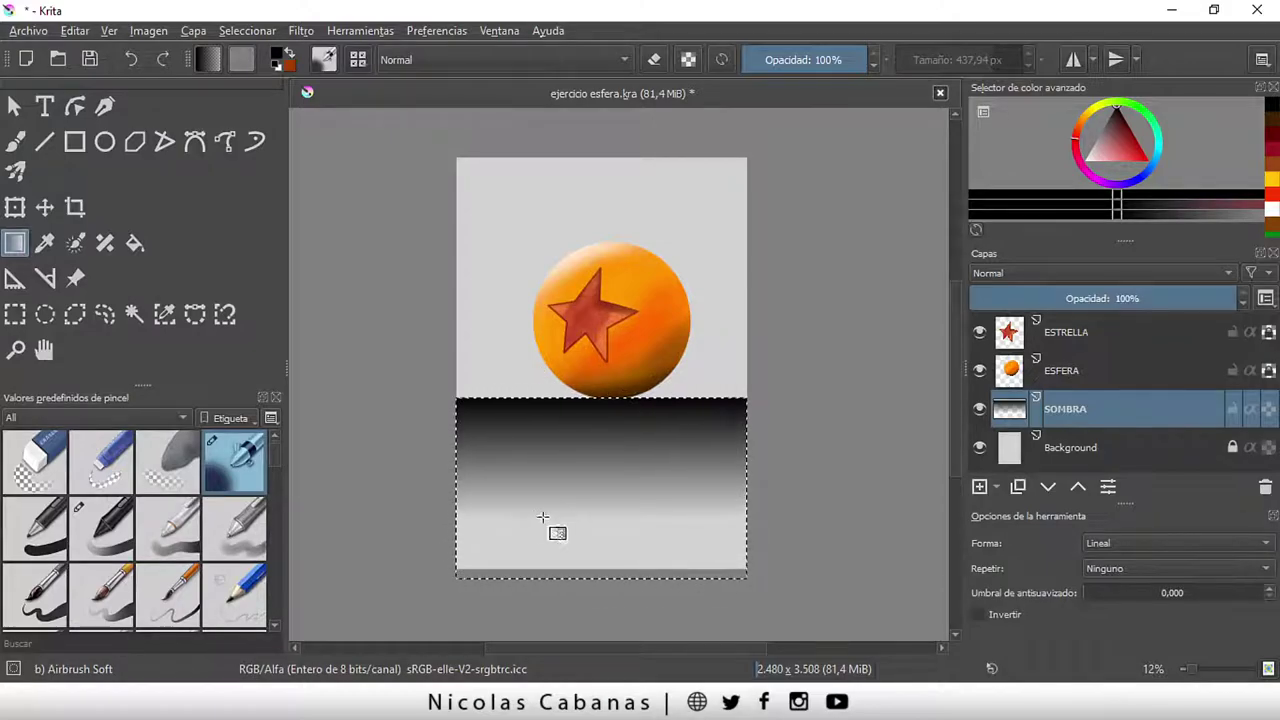
left_click(245, 31)
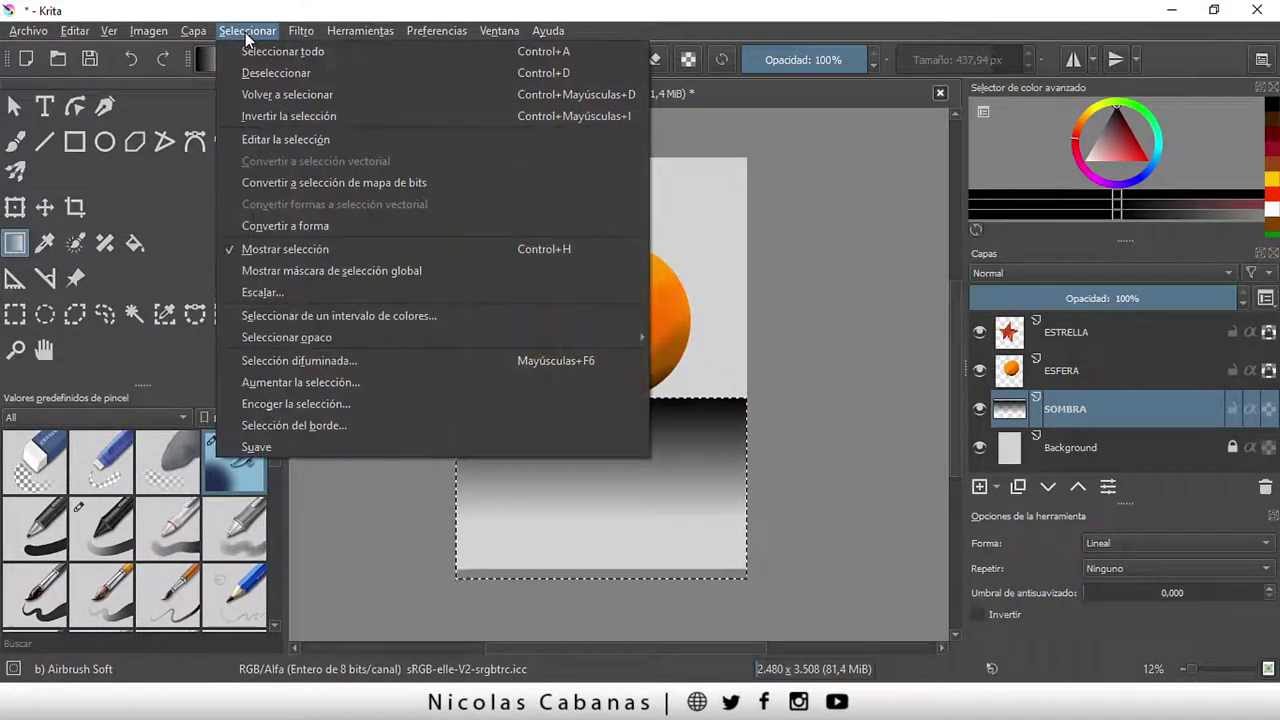
Deselect the floor area and save the drawing with Ctrl+S
left_click(339, 72)
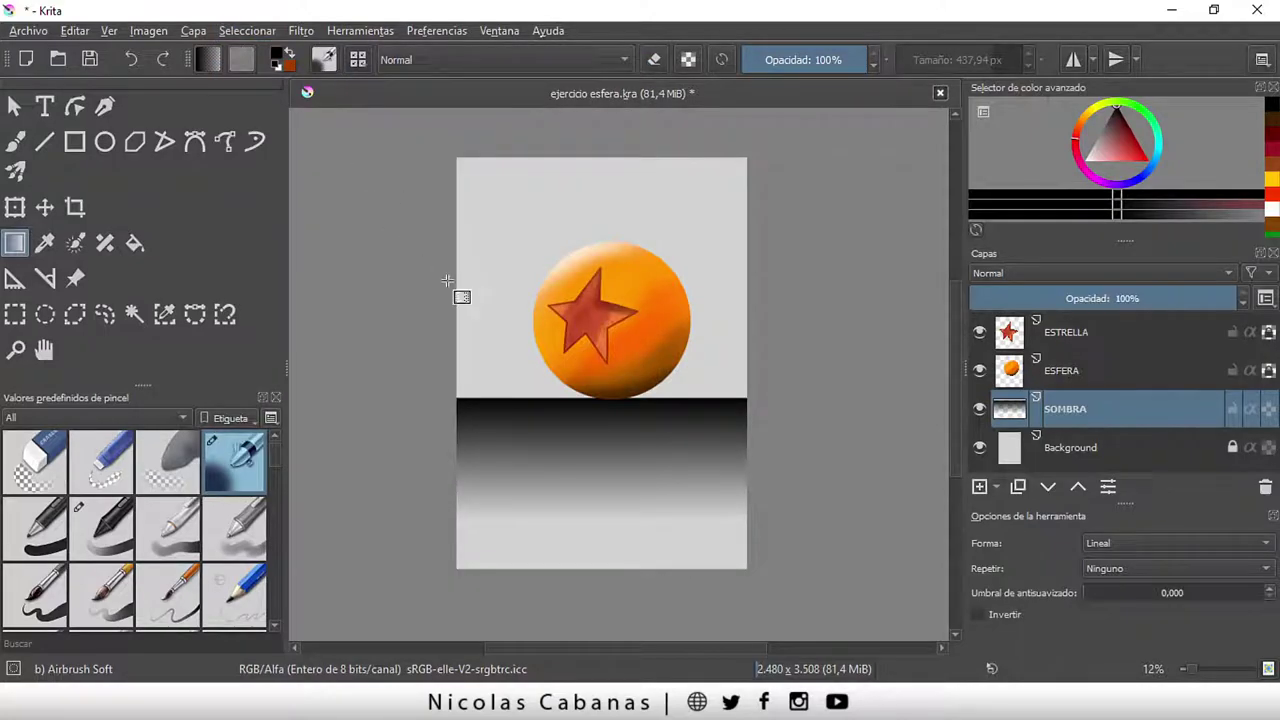
scroll(607, 410, "up", 1)
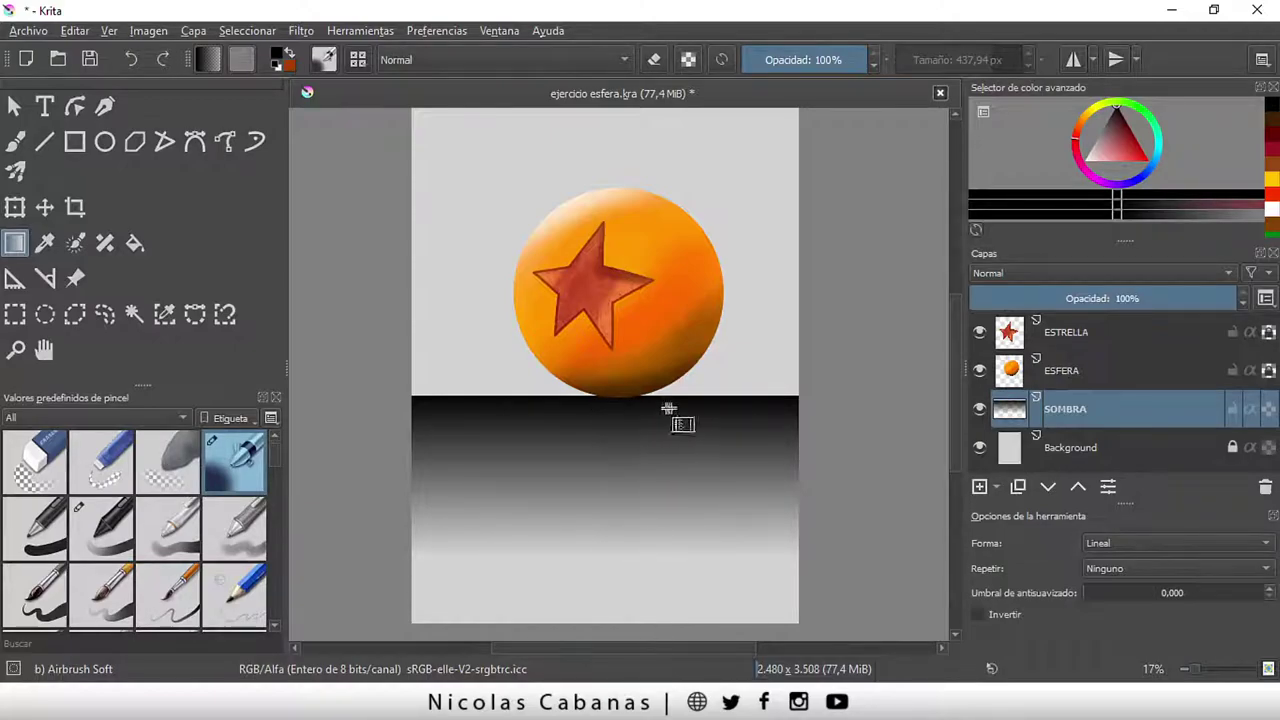
key("ctrl+s")
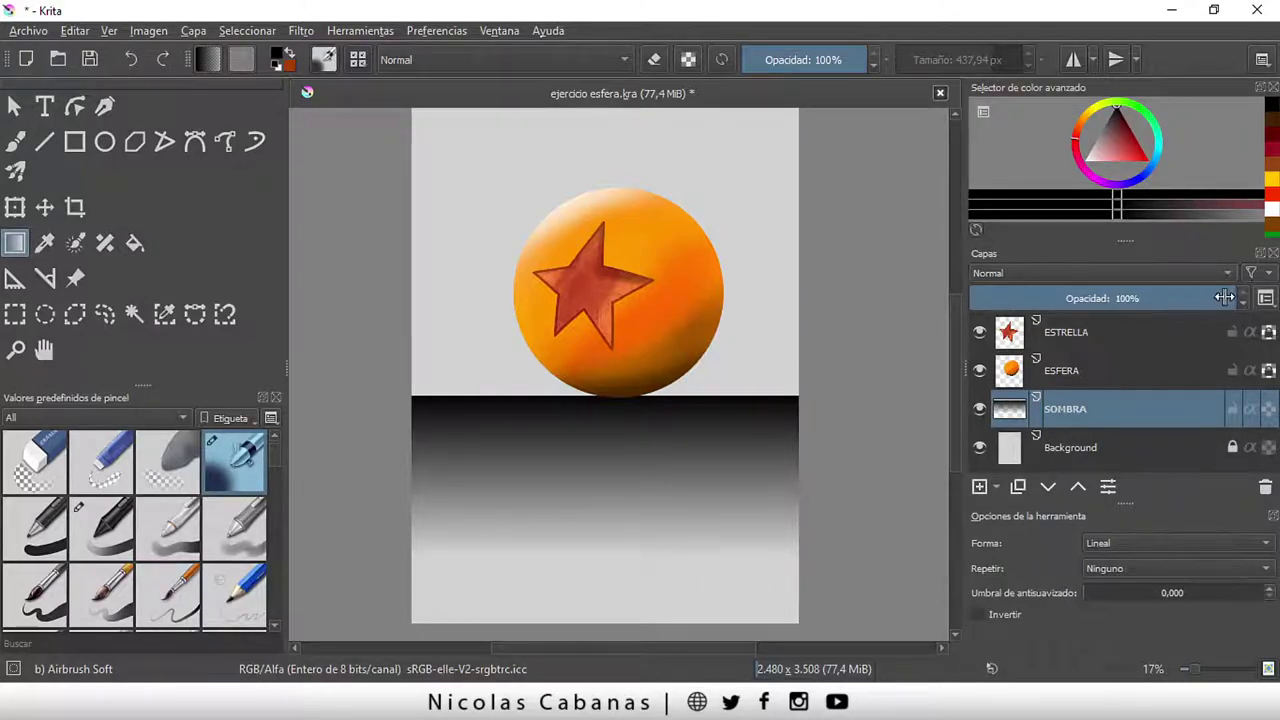
Set the SOMBRA layer's opacity to about 22% for a soft grey floor
mouse_move(1225, 298)
left_mouse_down()
mouse_move(1042, 301)
mouse_move(1115, 305)
mouse_move(1106, 300)
left_mouse_up()
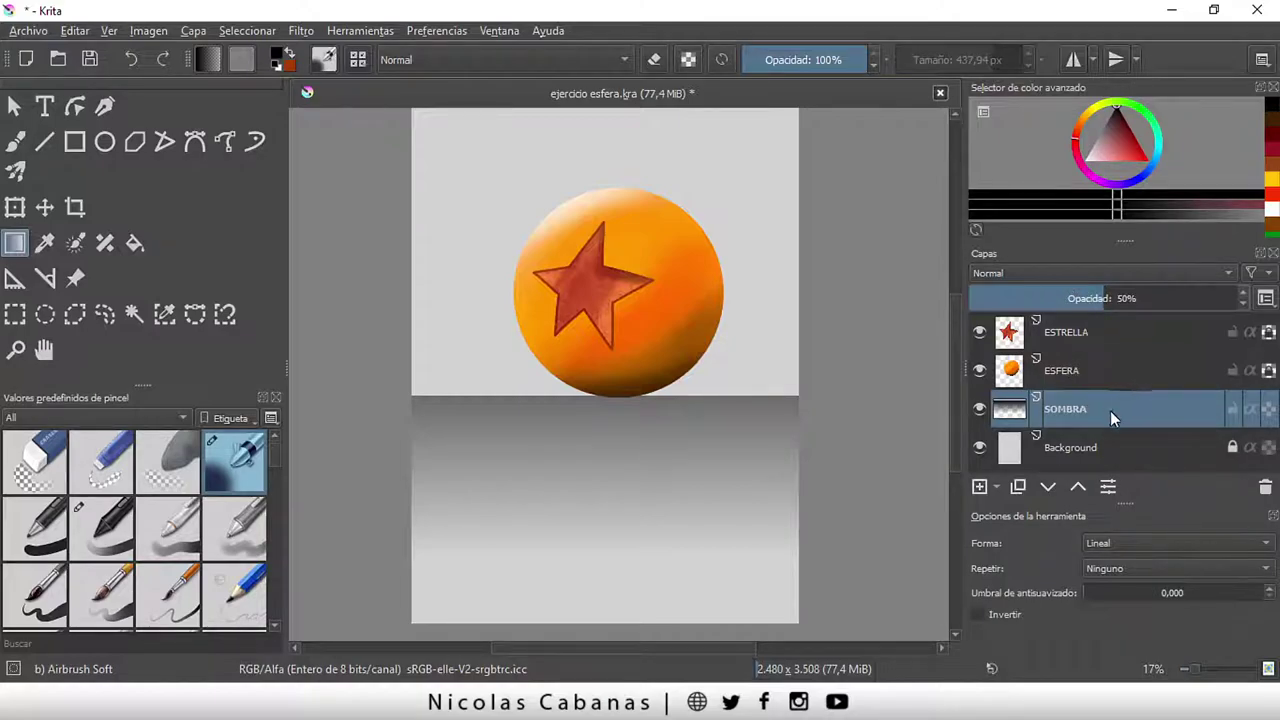
left_click(1128, 298)
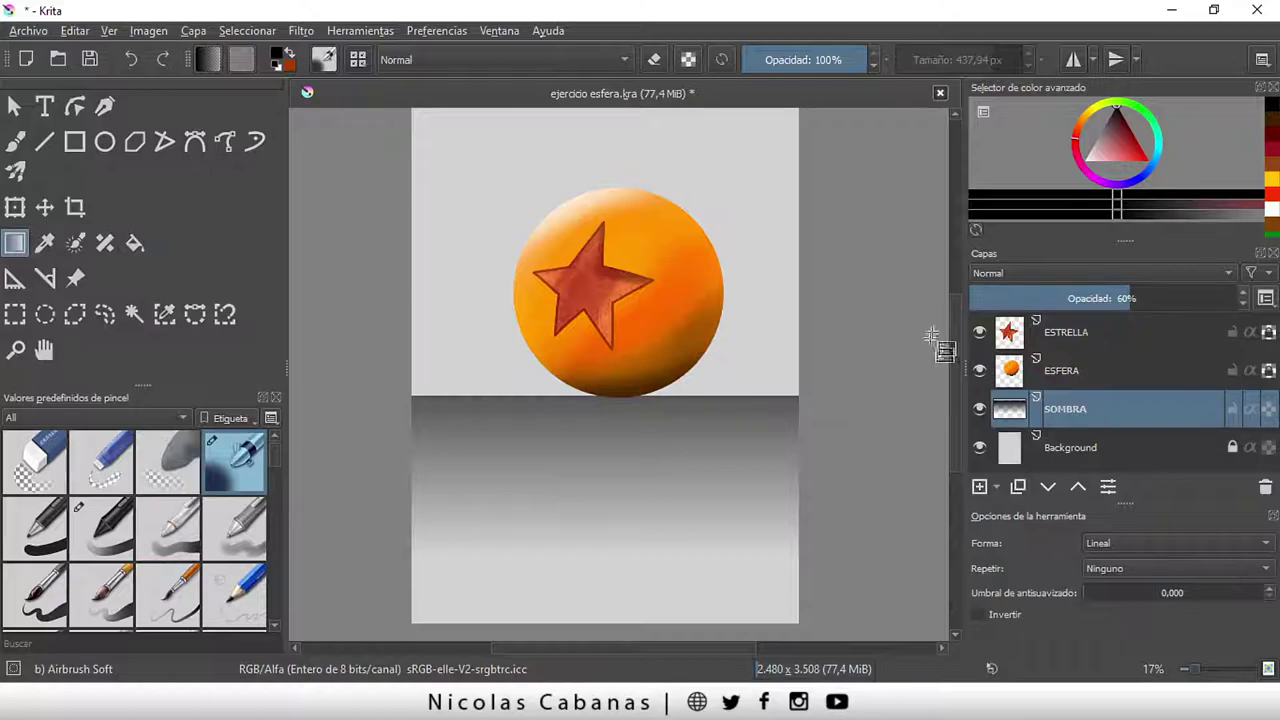
scroll(955, 376, "down", 1)
left_click_drag(955, 369, 945, 365)
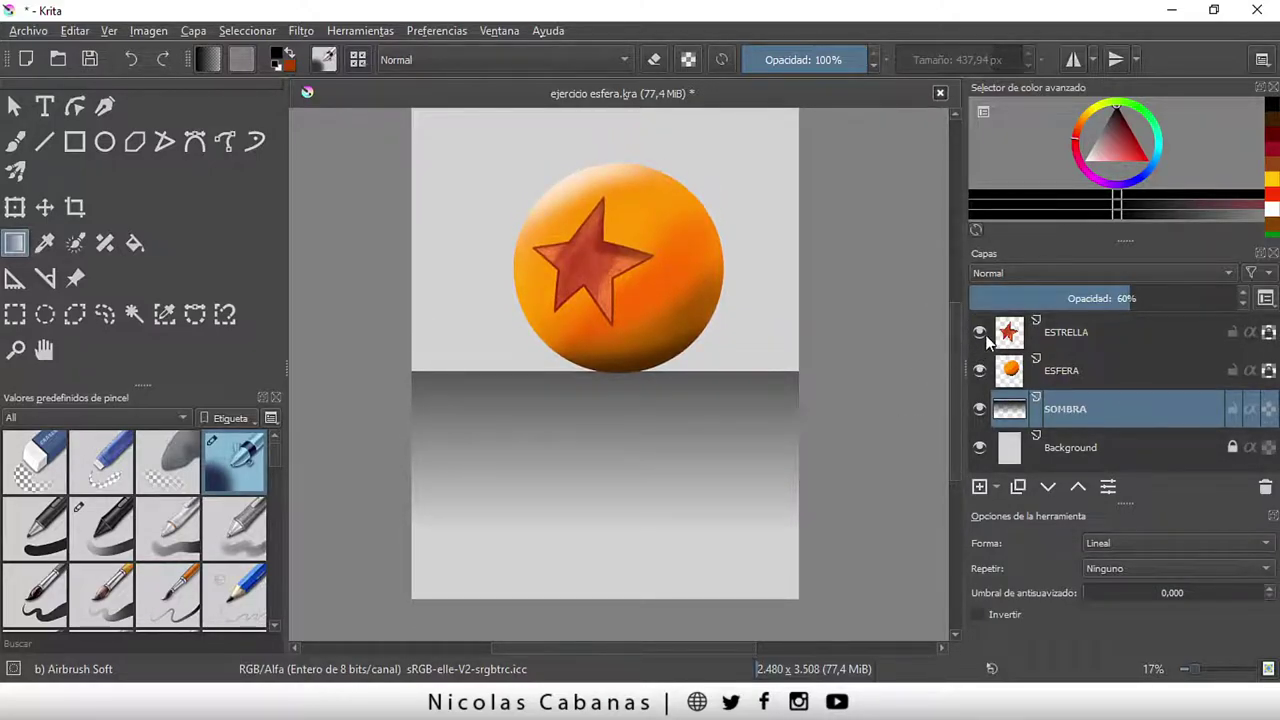
left_click(1025, 300)
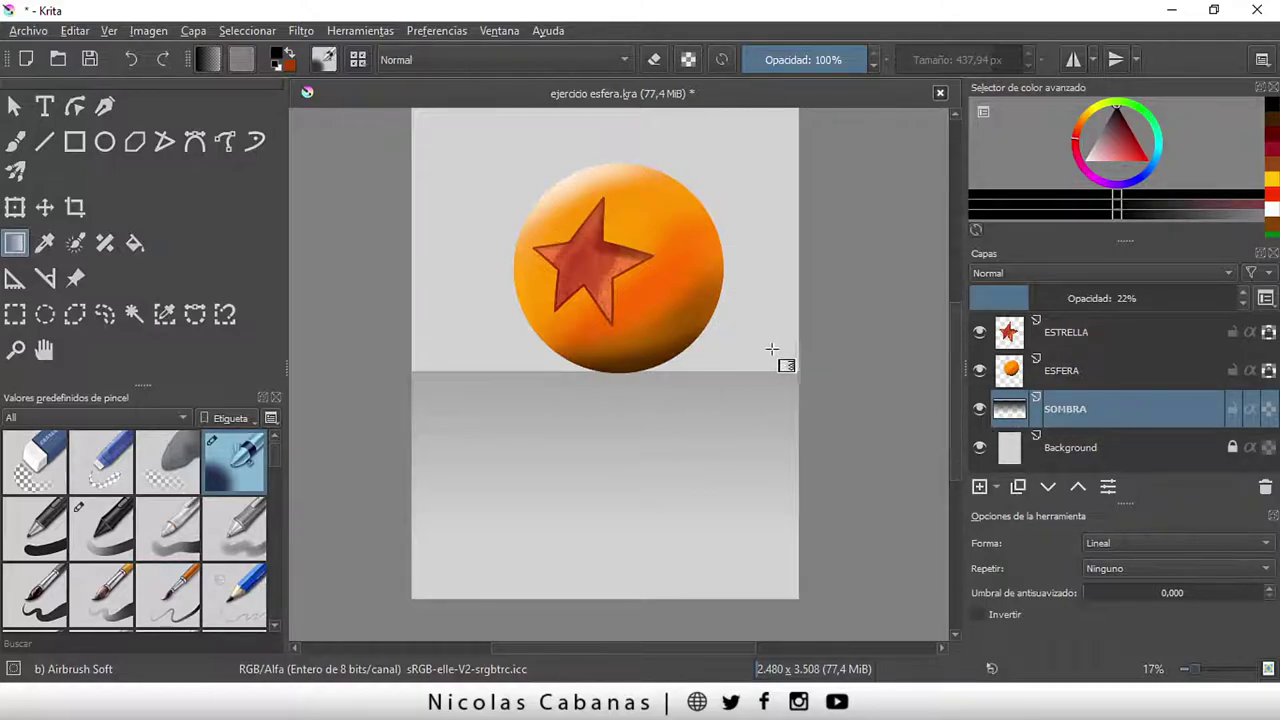
scroll(771, 357, "up", 2)
scroll(720, 363, "down", 2)
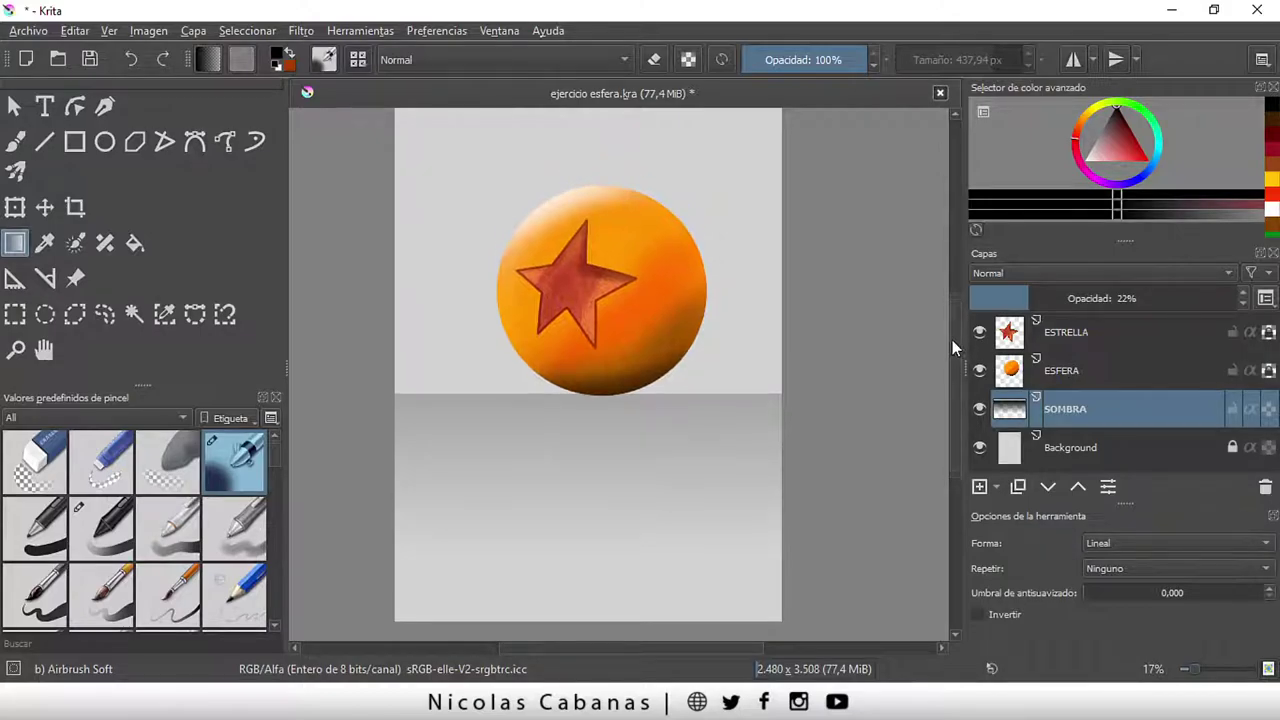
left_click_drag(953, 344, 952, 331)
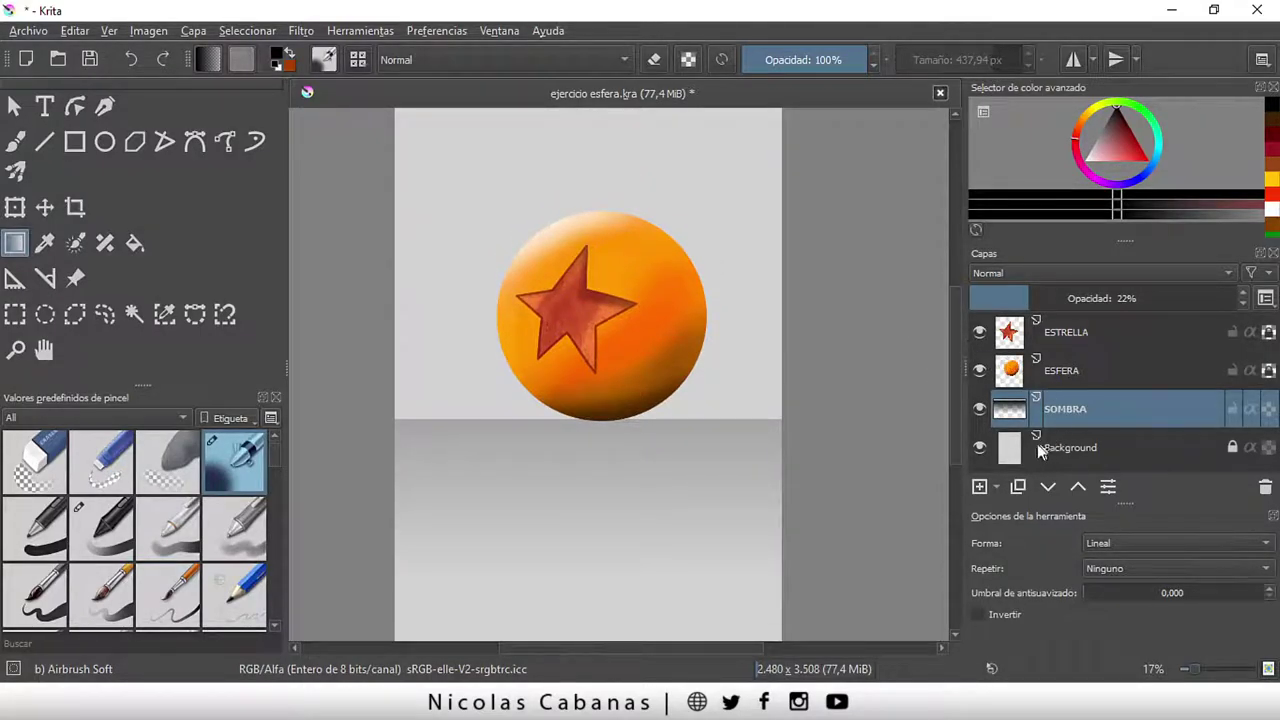
Add a new layer above SOMBRA and name it 'sombra de esfera'
left_click(979, 488)
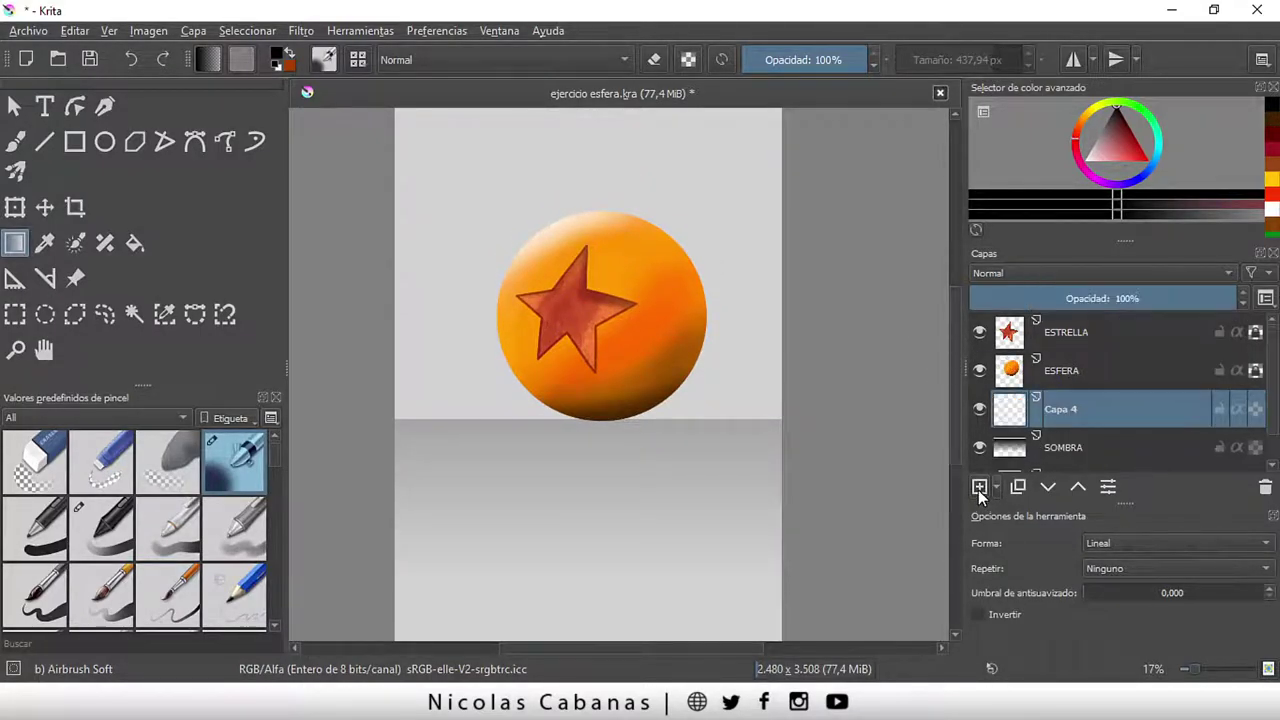
double_click(1062, 408)
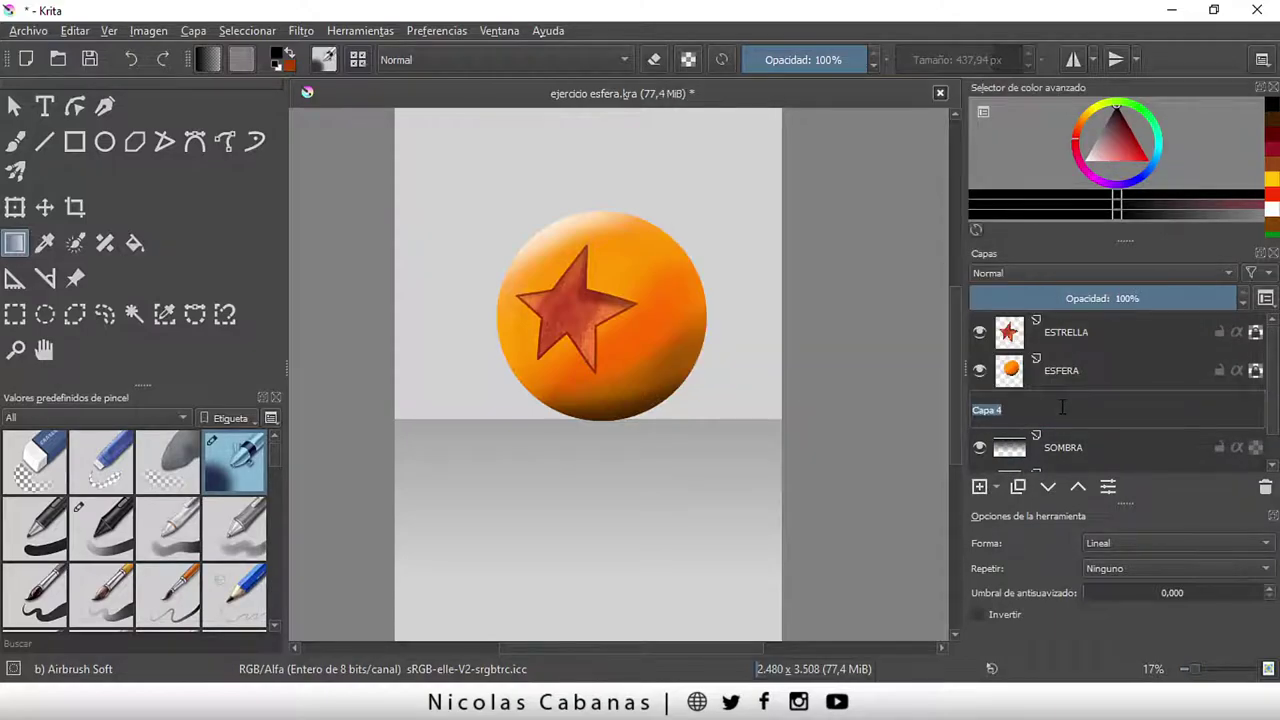
type("sombra de esfera")
key("Return")
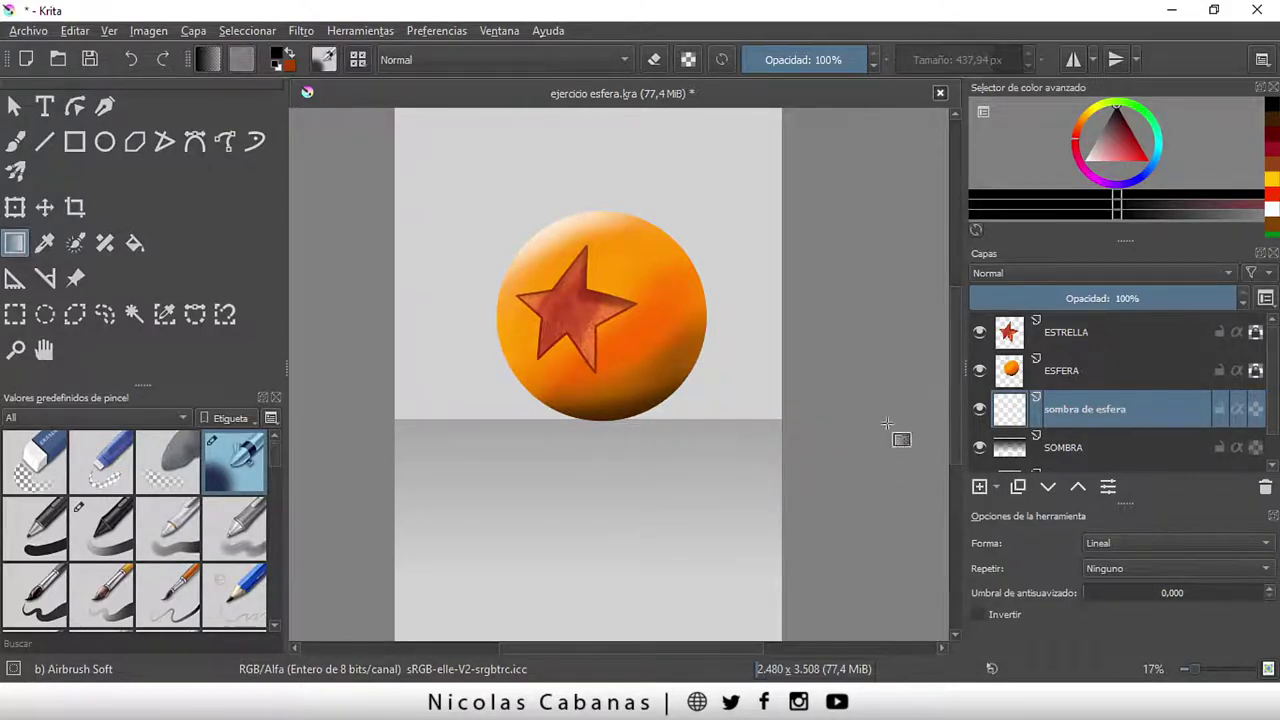
Select the Rectangular Selection tool, keeping 'sombra de esfera' as the active layer
left_click_drag(955, 422, 955, 433)
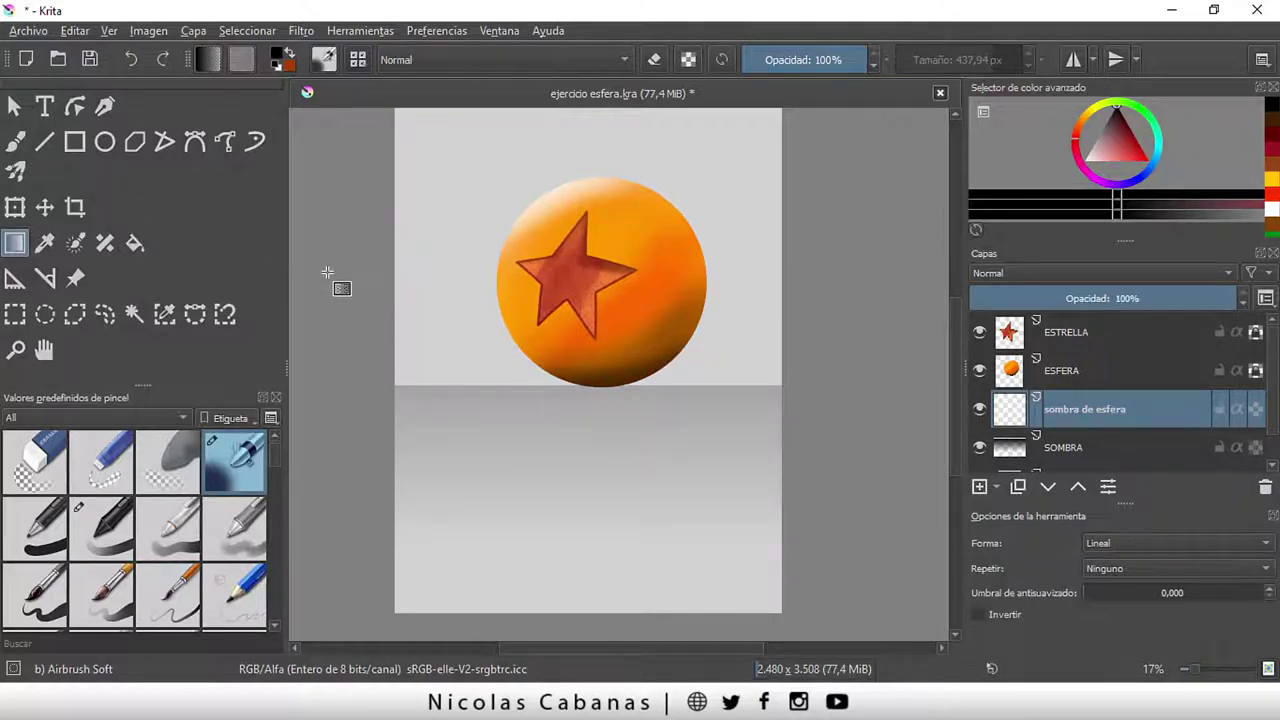
left_click(14, 316)
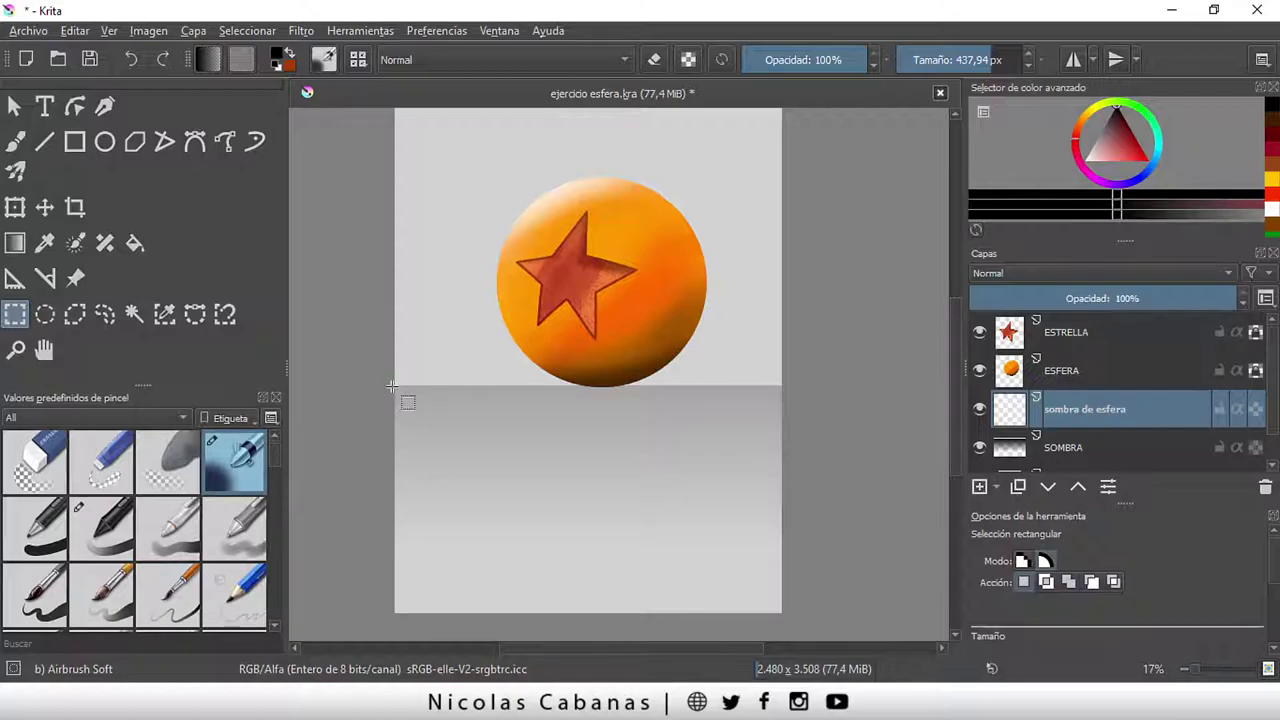
Select the grey floor rectangle from the horizon's left edge to the bottom-right corner, then pick Airbrush Soft
mouse_move(392, 384)
left_mouse_down()
mouse_move(785, 599)
mouse_move(784, 611)
left_mouse_up()
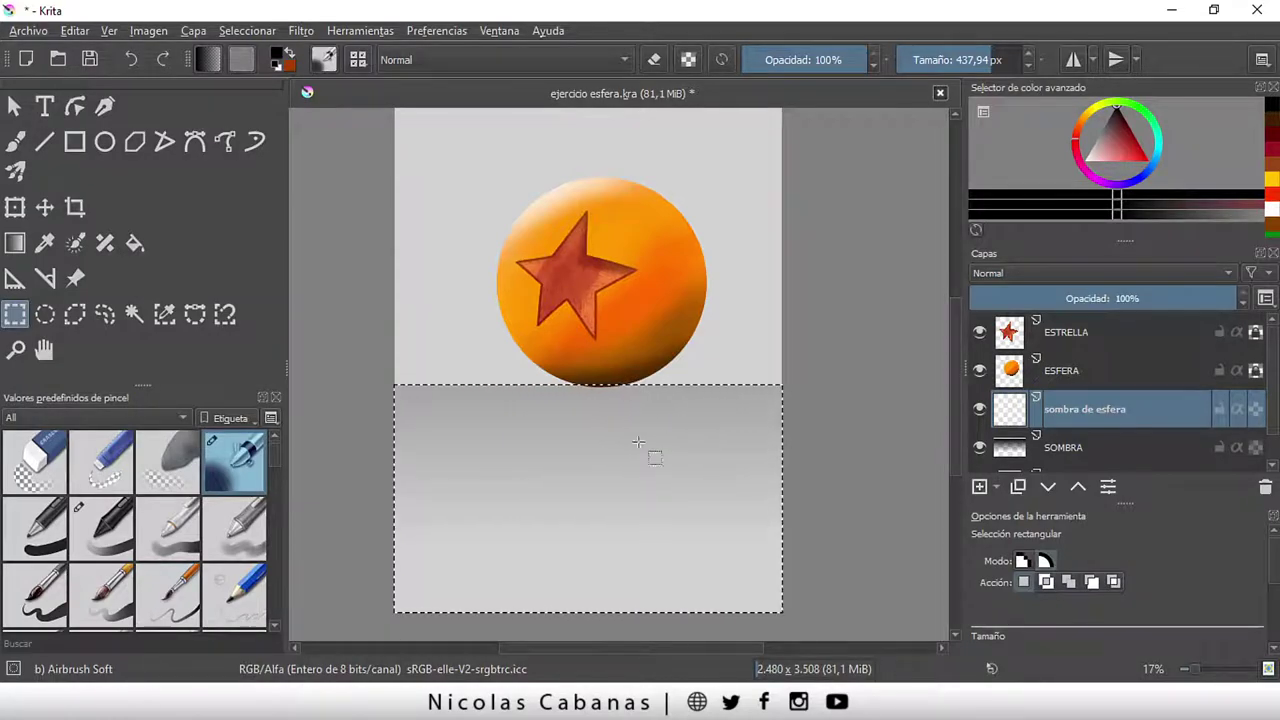
left_click(16, 143)
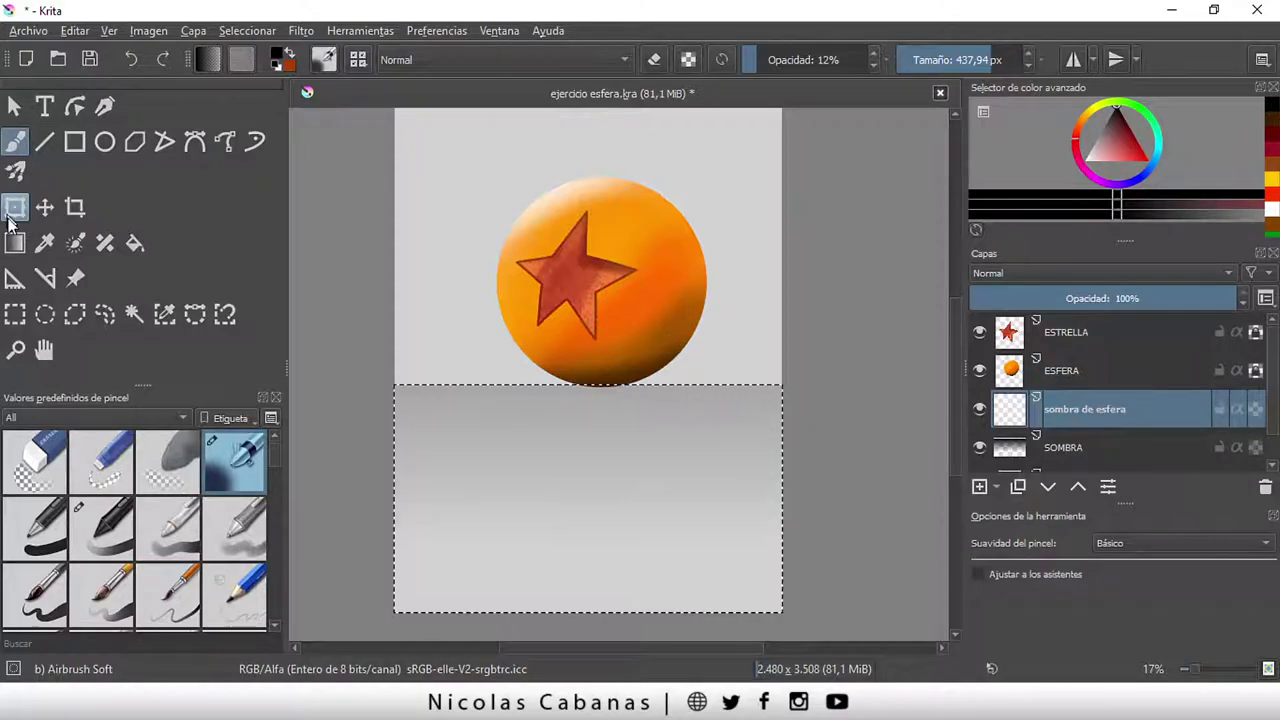
Sample the ball's orange and airbrush a first soft shadow beneath the ball at 21% opacity
left_click(44, 243)
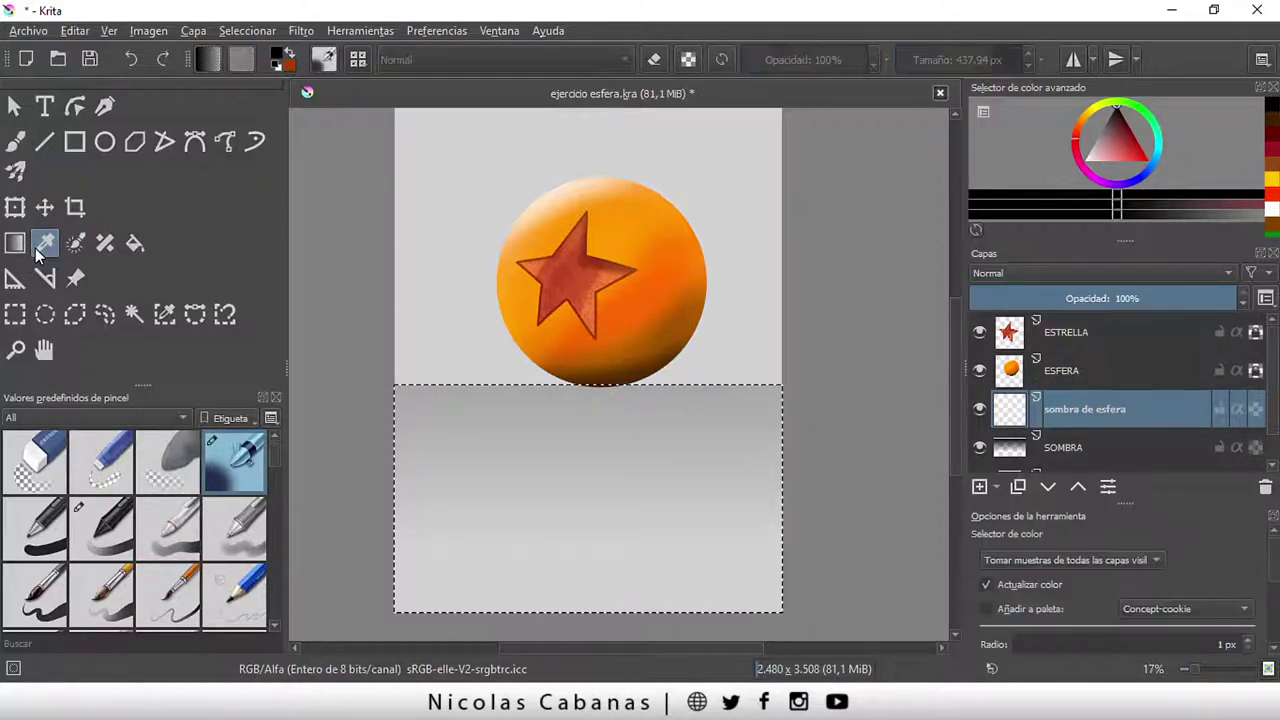
left_click(663, 352)
left_click_drag(660, 346, 643, 366)
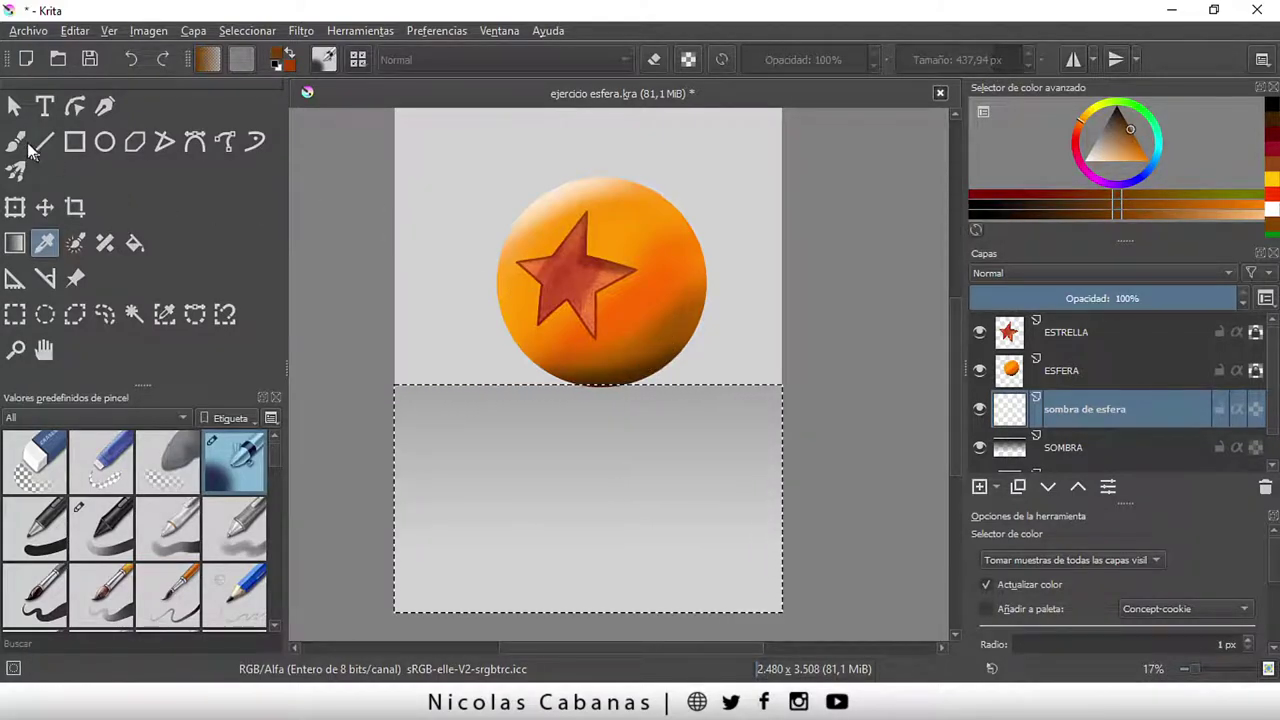
left_click(15, 141)
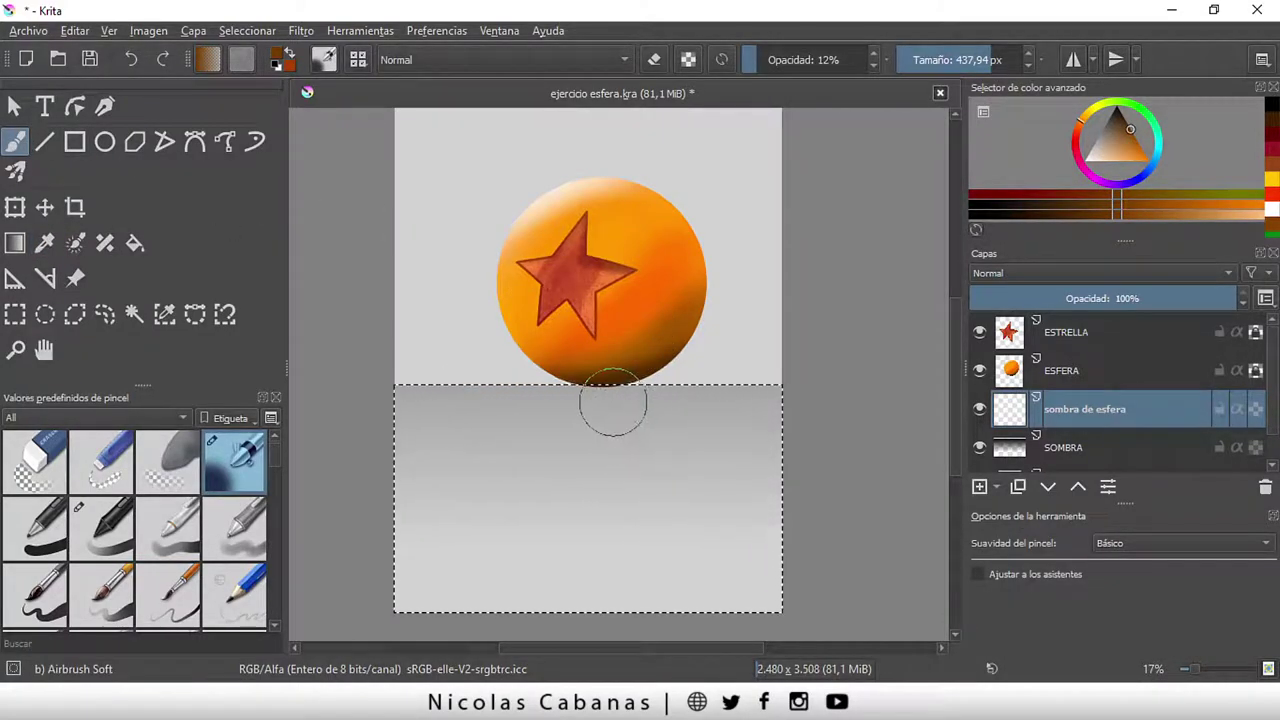
mouse_move(643, 386)
left_mouse_down()
mouse_move(591, 391)
mouse_move(609, 389)
left_mouse_up()
left_click_drag(760, 60, 771, 60)
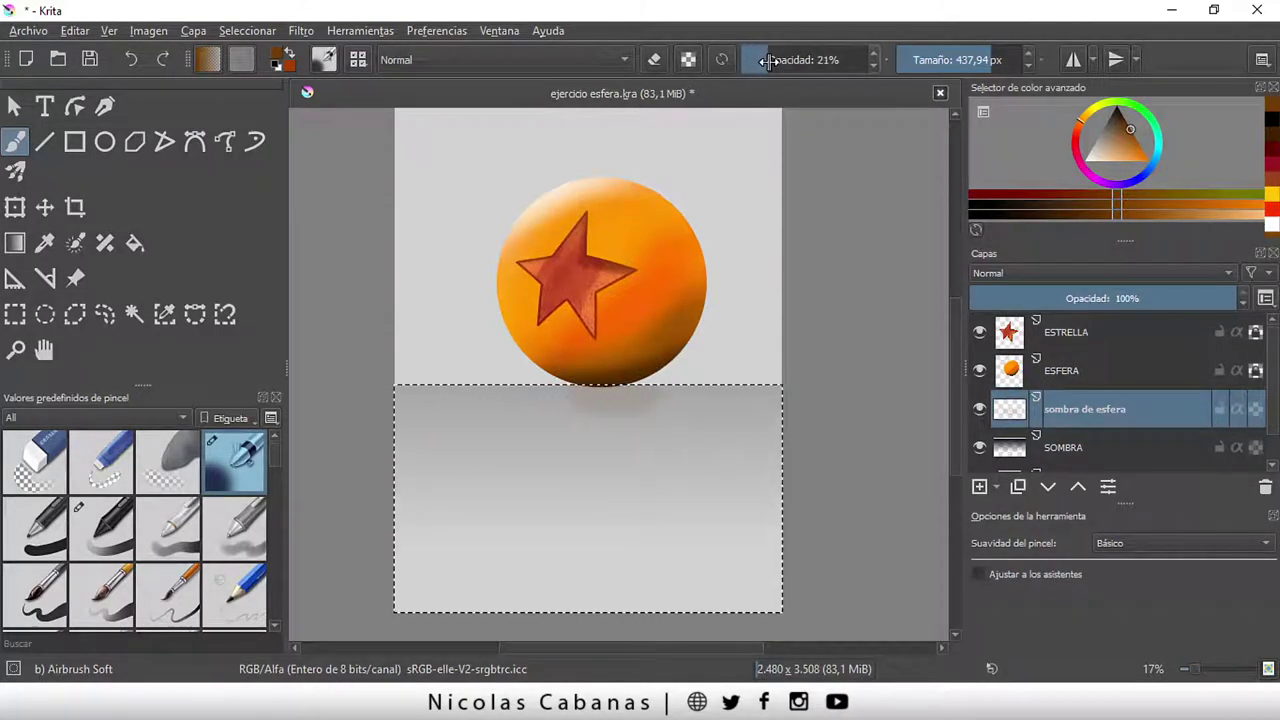
mouse_move(645, 378)
left_mouse_down()
mouse_move(620, 382)
mouse_move(646, 456)
mouse_move(744, 522)
mouse_move(720, 520)
mouse_move(658, 437)
mouse_move(643, 391)
mouse_move(634, 400)
mouse_move(651, 434)
mouse_move(626, 412)
mouse_move(717, 517)
mouse_move(660, 395)
mouse_move(565, 410)
mouse_move(591, 437)
mouse_move(586, 391)
mouse_move(591, 409)
mouse_move(675, 395)
mouse_move(600, 414)
mouse_move(538, 407)
mouse_move(661, 407)
mouse_move(571, 429)
mouse_move(571, 446)
mouse_move(687, 469)
mouse_move(651, 457)
mouse_move(686, 486)
mouse_move(609, 486)
mouse_move(726, 491)
mouse_move(666, 503)
mouse_move(709, 523)
mouse_move(640, 523)
mouse_move(730, 508)
mouse_move(641, 511)
mouse_move(655, 462)
left_mouse_up()
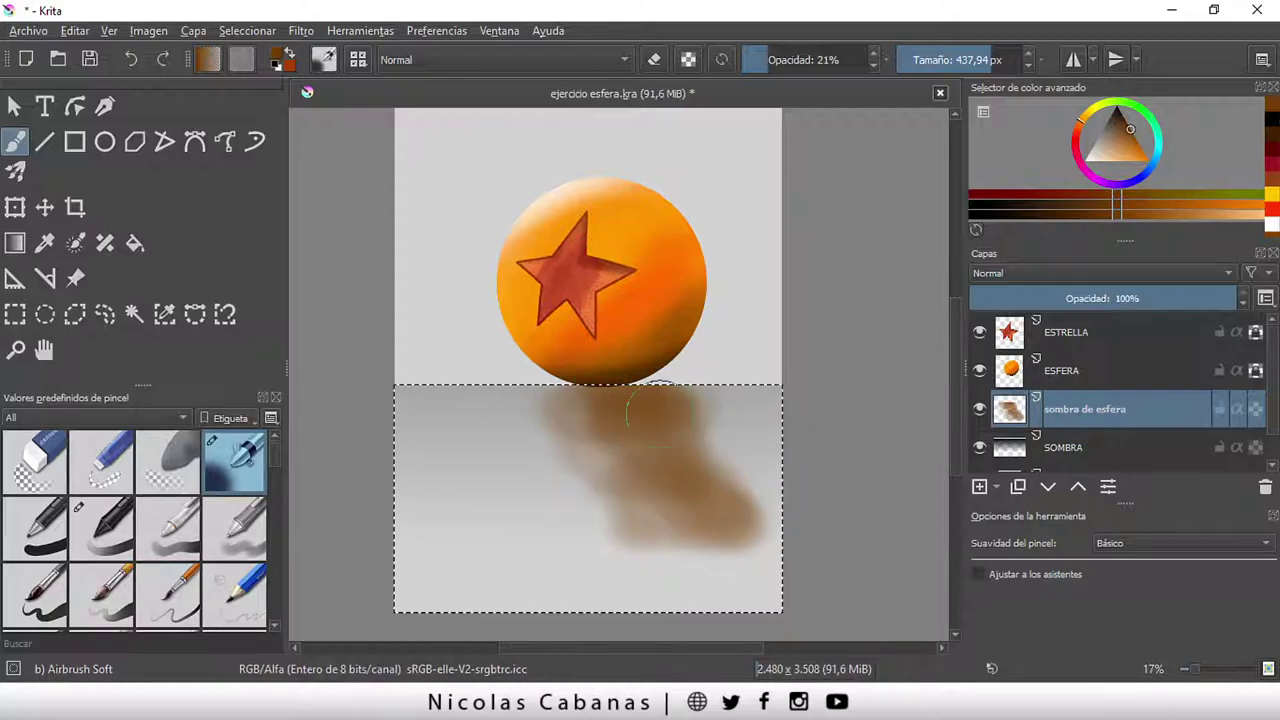
Darken the shadow's upper part and just under the ball, stretching it diagonally down-right
left_click_drag(637, 425, 700, 490)
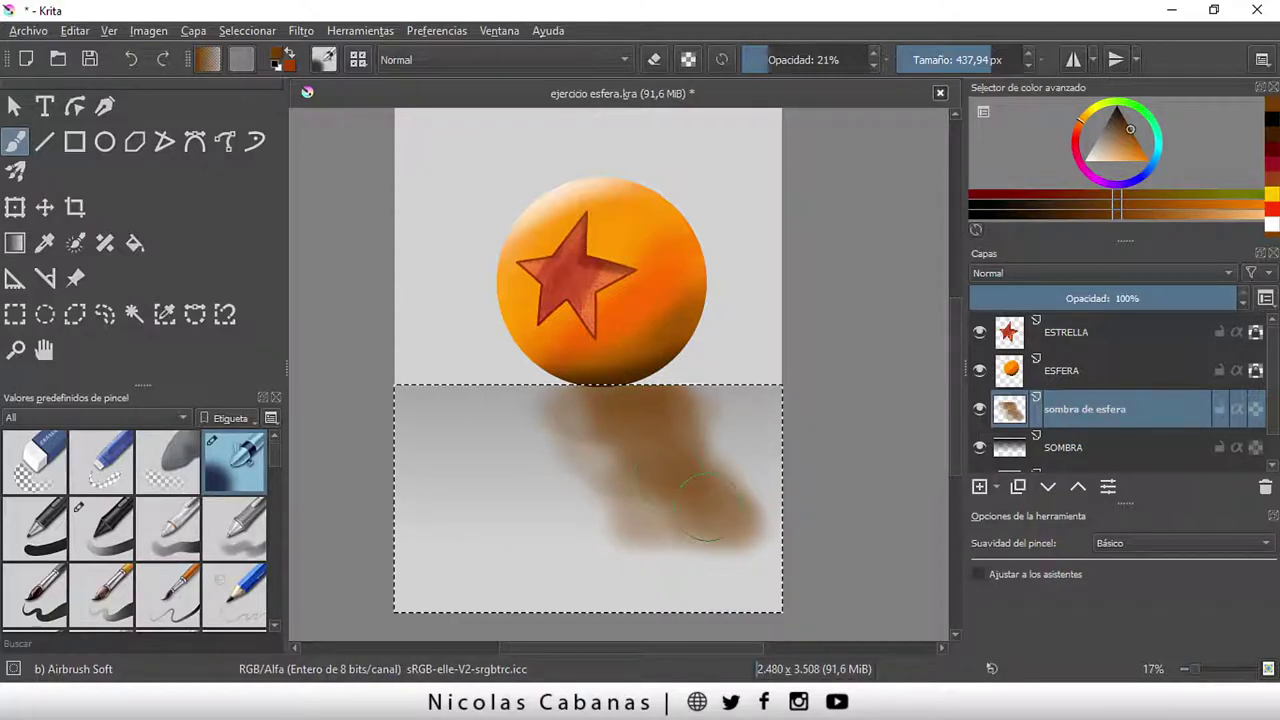
scroll(597, 345, "up", 1)
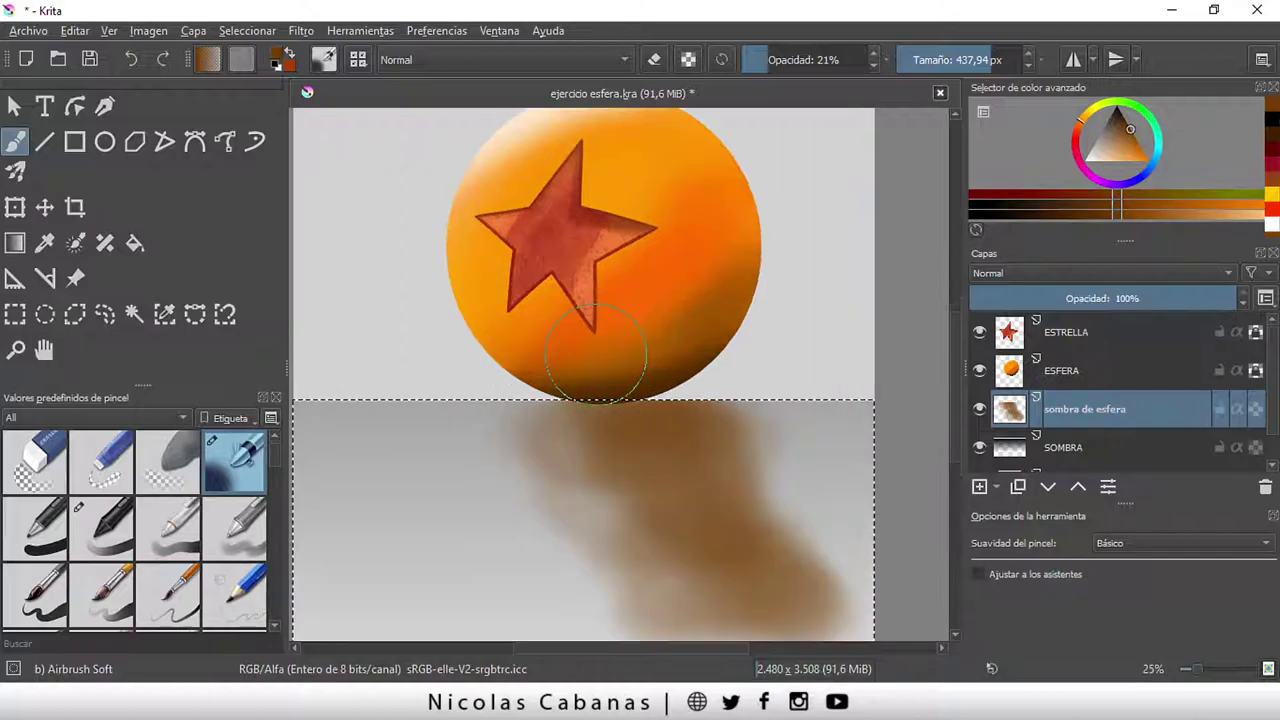
scroll(605, 483, "up", 1)
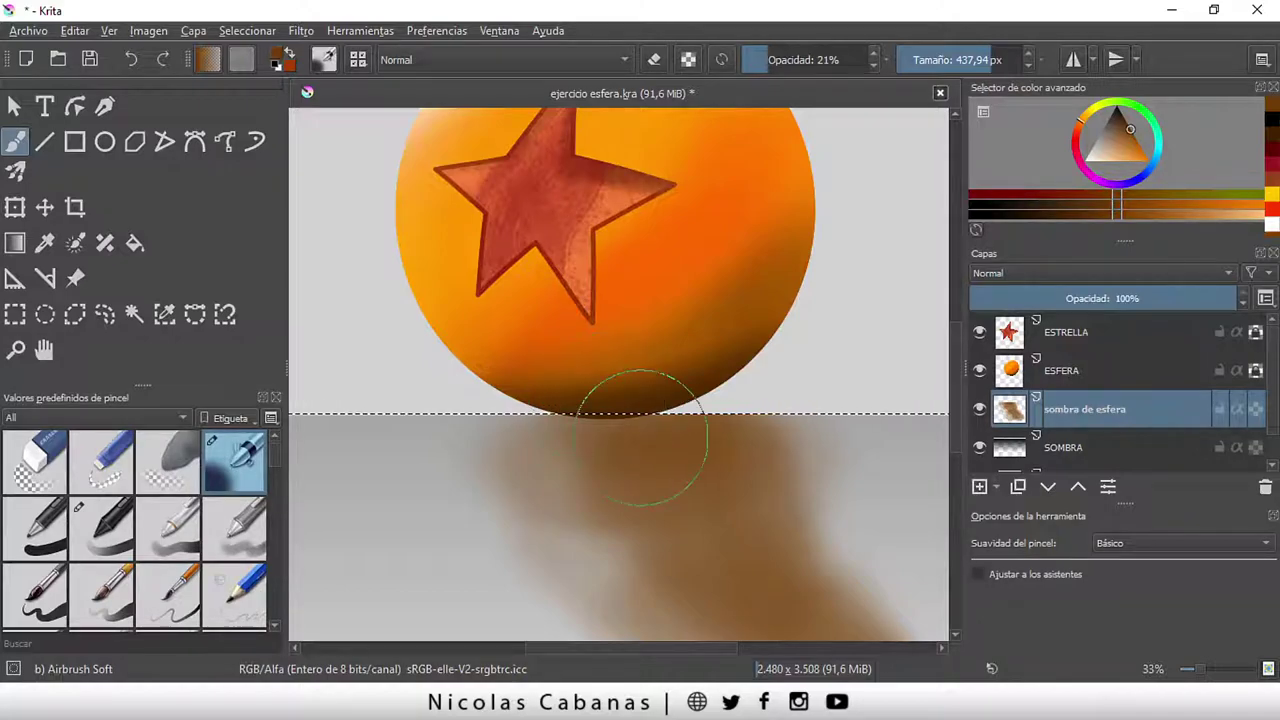
scroll(640, 437, "down", 2)
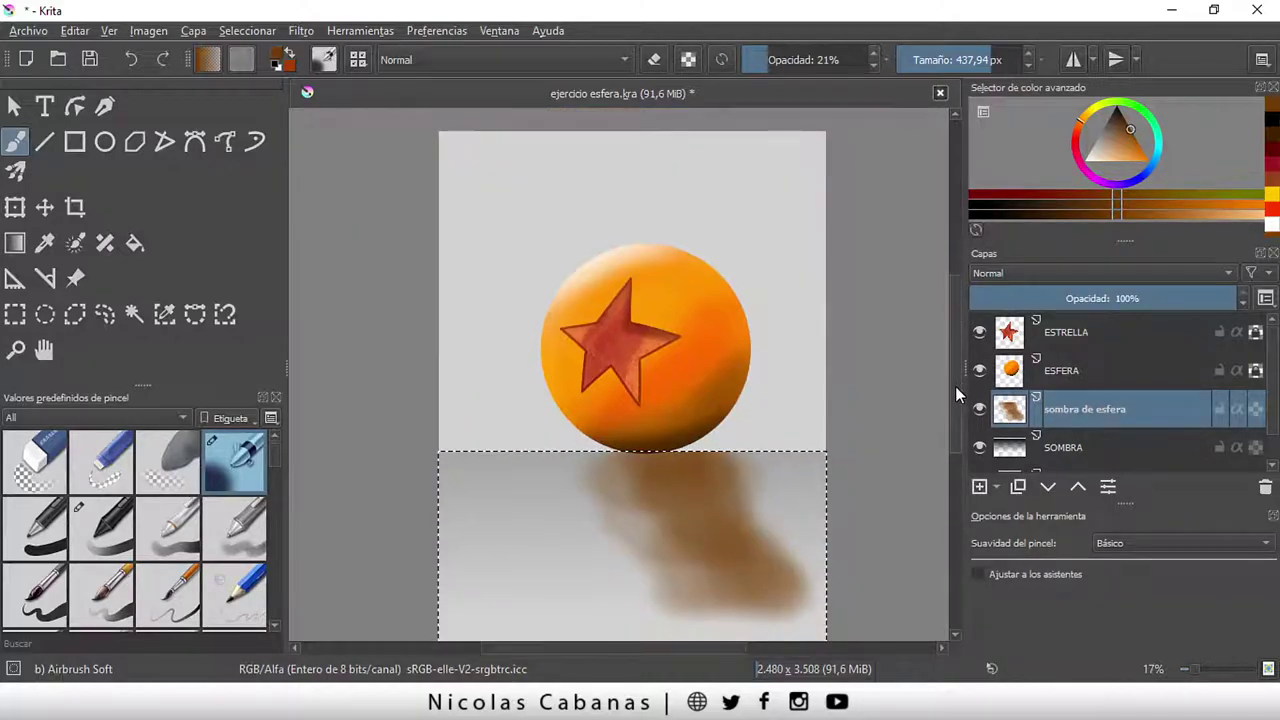
scroll(638, 393, "down", 3)
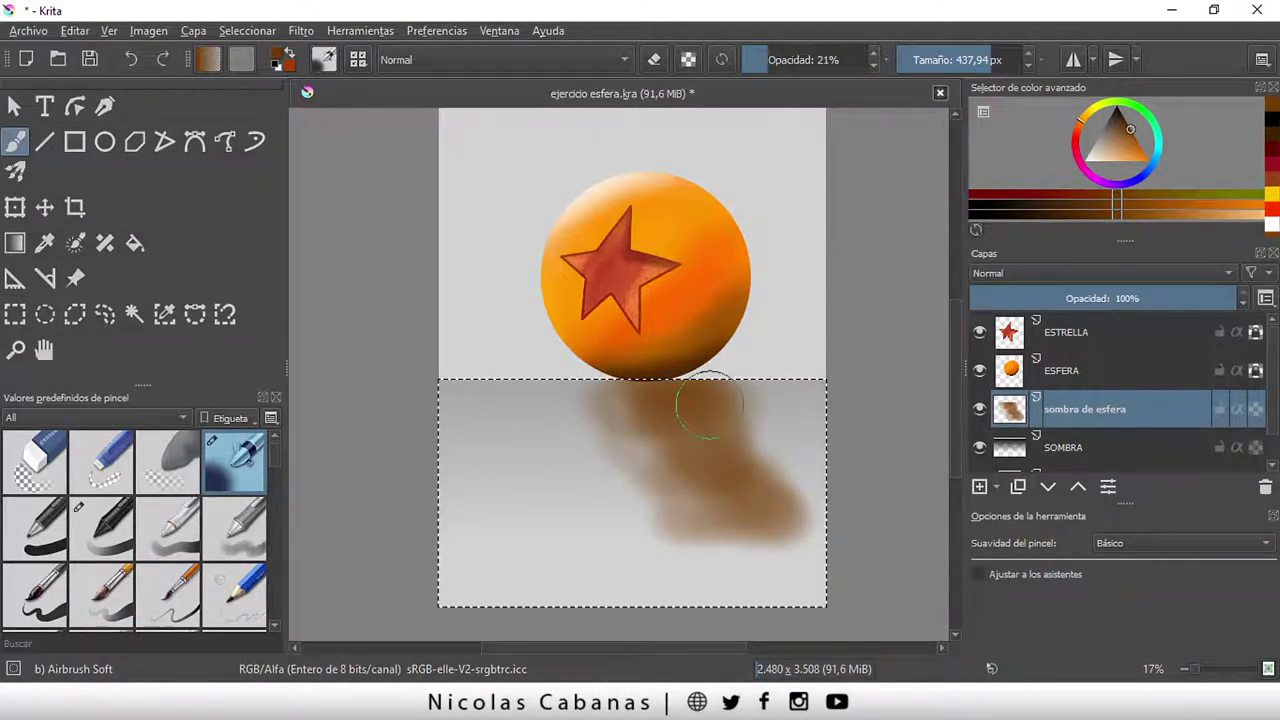
left_click_drag(709, 406, 760, 498)
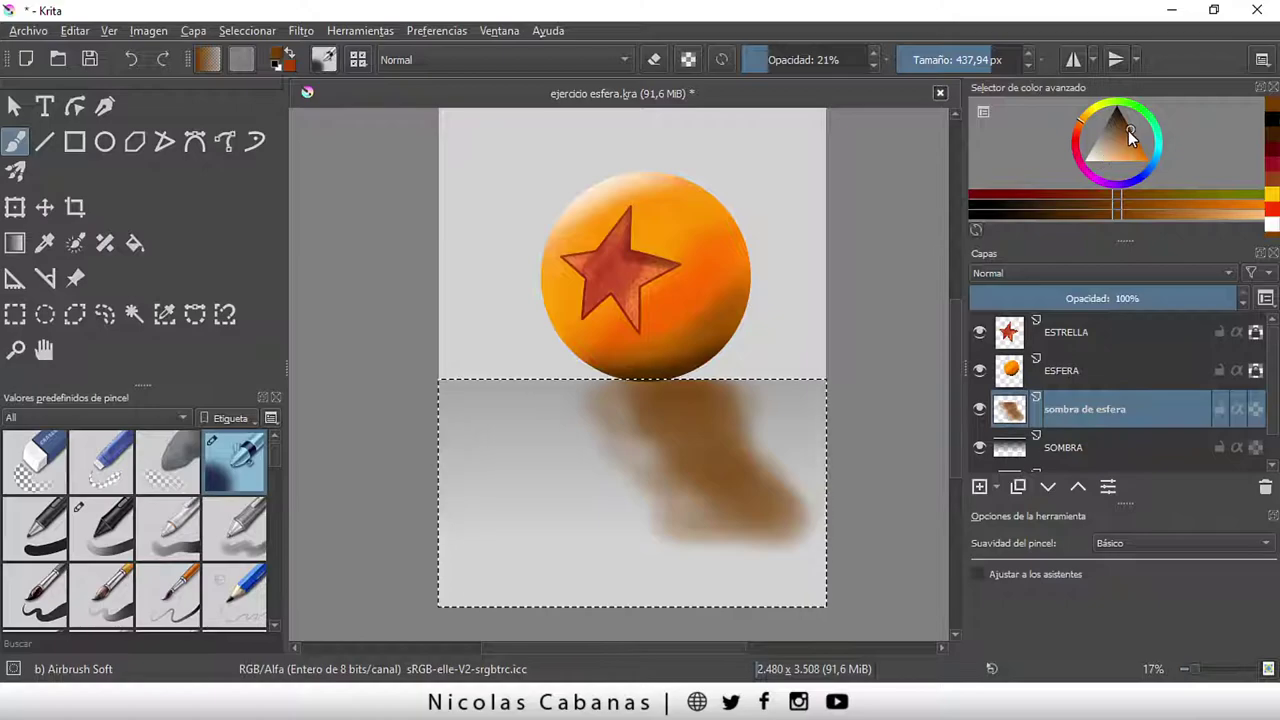
Airbrush near-black at 12% opacity along the ball's contact point with the floor
left_click(1128, 127)
left_click_drag(1128, 125, 1120, 112)
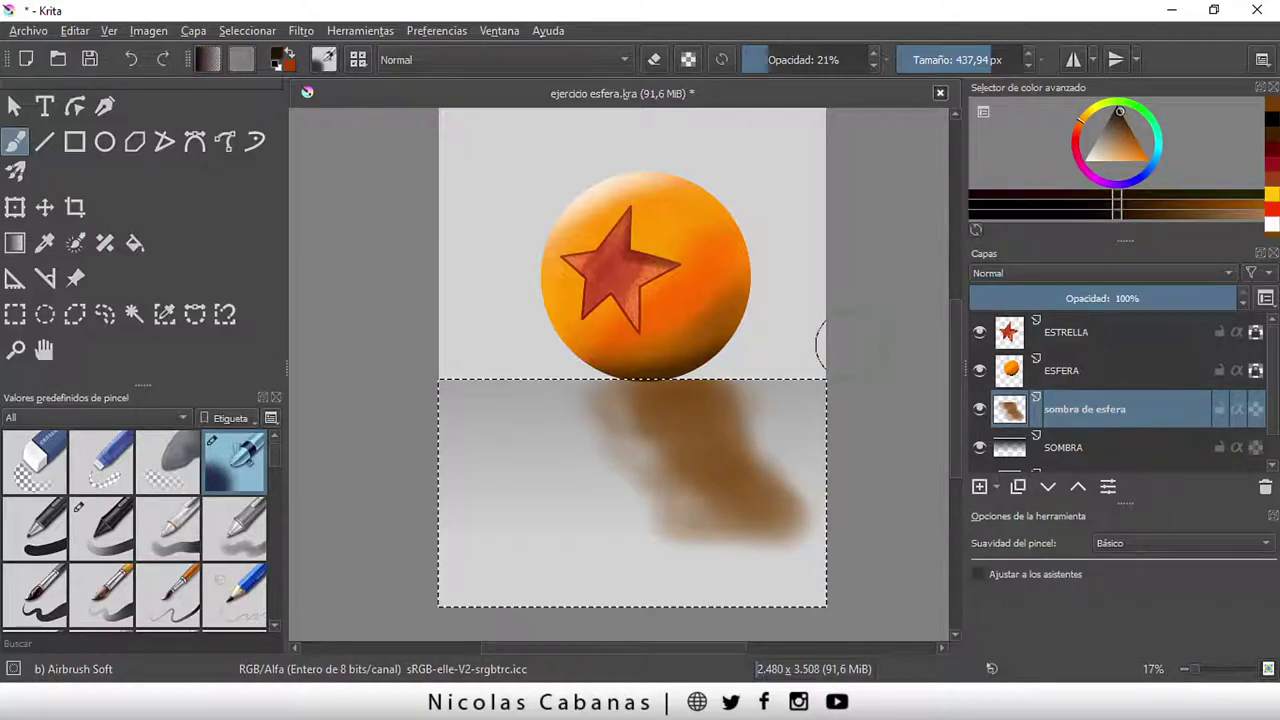
mouse_move(664, 370)
left_mouse_down()
mouse_move(689, 375)
mouse_move(636, 378)
mouse_move(701, 378)
mouse_move(690, 378)
left_mouse_up()
left_click_drag(762, 52, 756, 52)
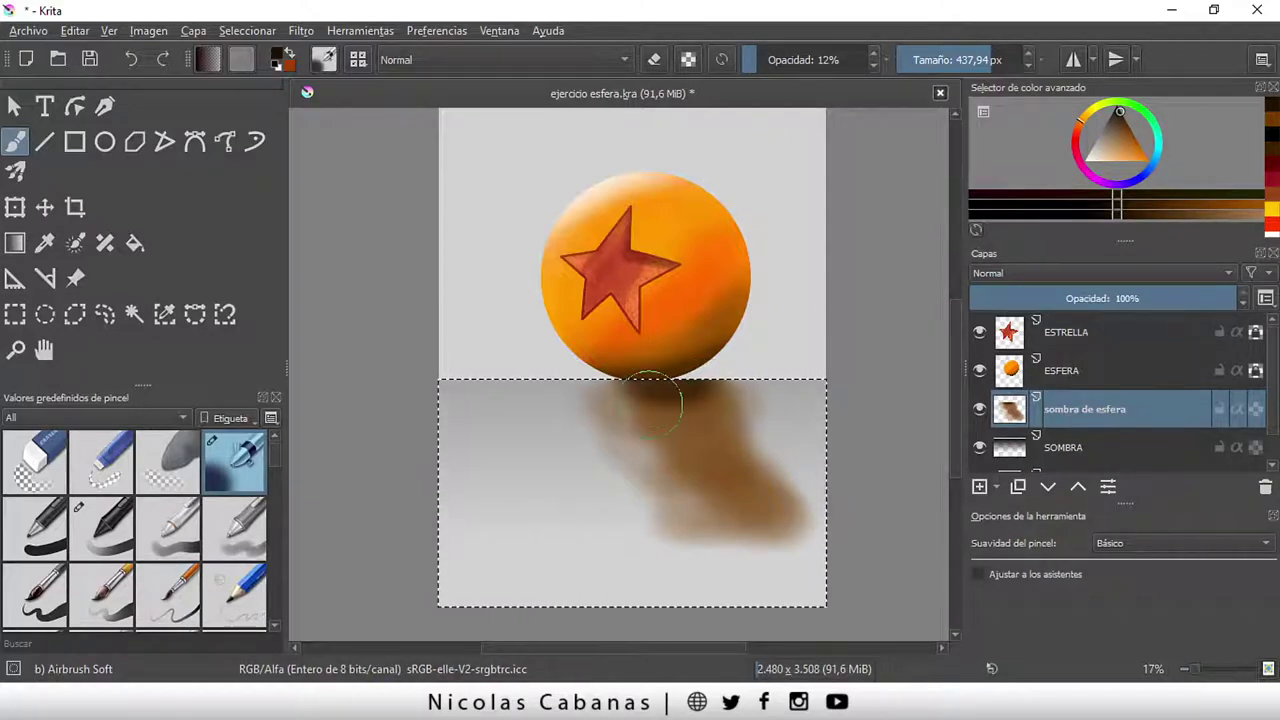
mouse_move(650, 404)
left_mouse_down()
mouse_move(714, 403)
mouse_move(680, 404)
left_mouse_up()
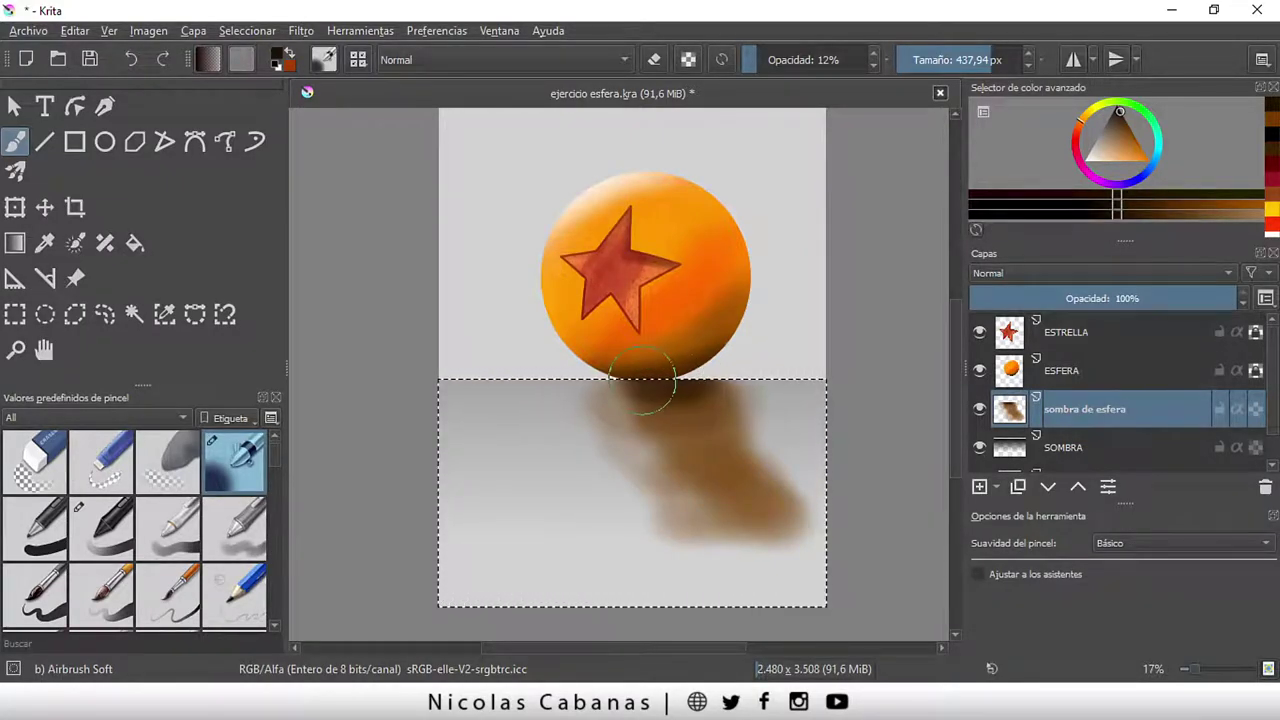
mouse_move(678, 397)
left_mouse_down()
mouse_move(703, 394)
mouse_move(663, 403)
mouse_move(711, 400)
mouse_move(651, 385)
mouse_move(714, 409)
mouse_move(655, 414)
mouse_move(700, 423)
mouse_move(671, 394)
mouse_move(586, 391)
mouse_move(650, 398)
mouse_move(605, 391)
mouse_move(615, 384)
mouse_move(694, 406)
mouse_move(614, 414)
mouse_move(687, 412)
mouse_move(634, 420)
mouse_move(720, 426)
mouse_move(636, 443)
mouse_move(729, 443)
mouse_move(696, 438)
mouse_move(651, 400)
mouse_move(710, 400)
mouse_move(657, 457)
mouse_move(776, 456)
left_mouse_up()
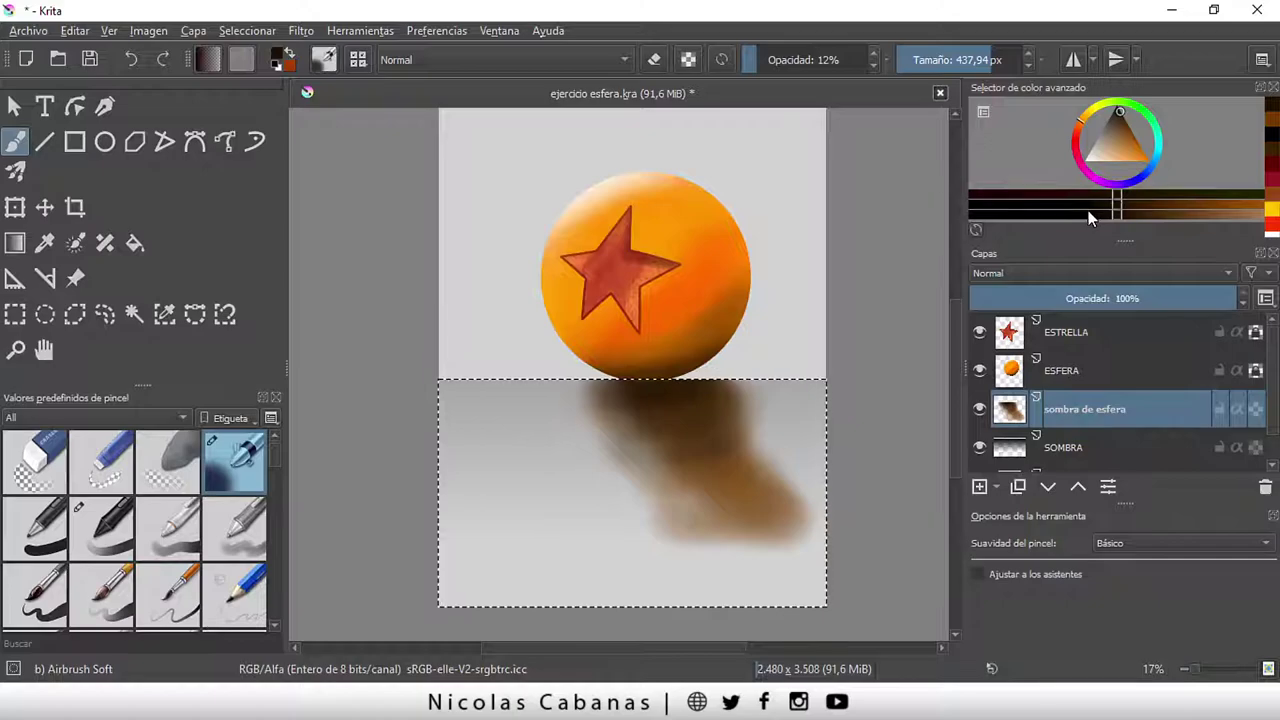
Add a subtle orange stroke and pale cream strokes to the shadow's lower-right part
left_click(1134, 137)
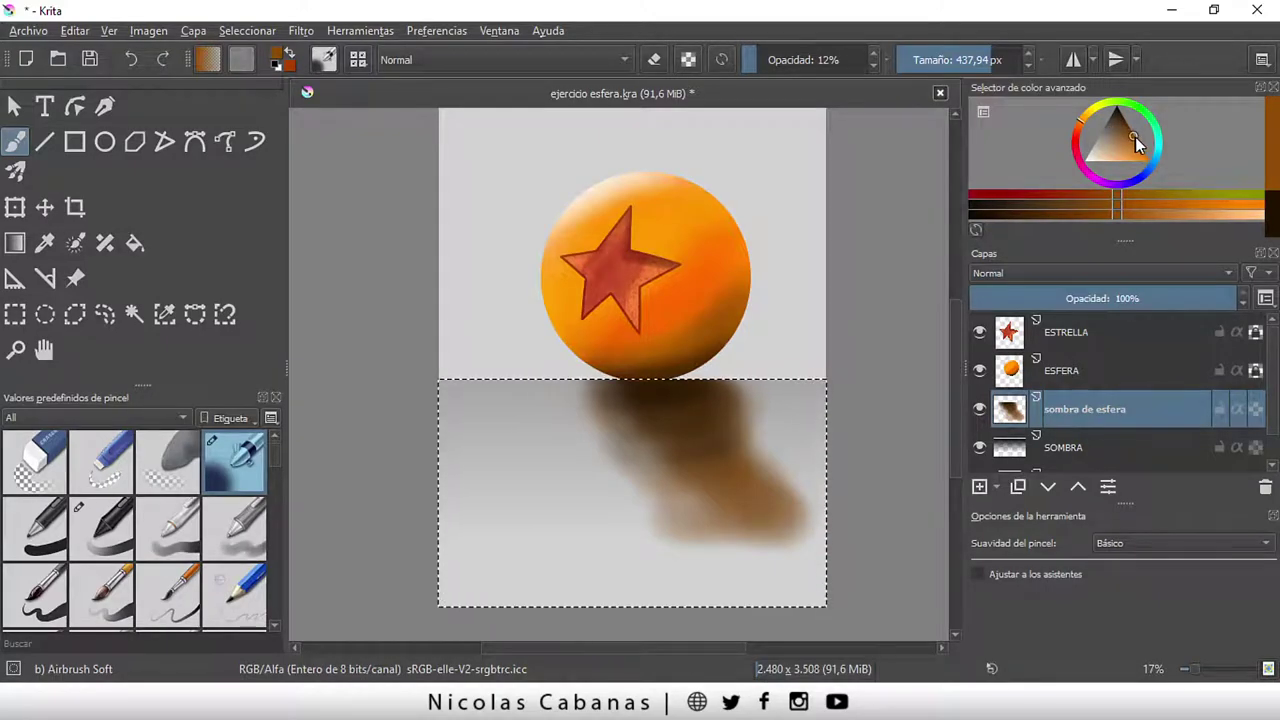
left_click_drag(1135, 137, 1148, 156)
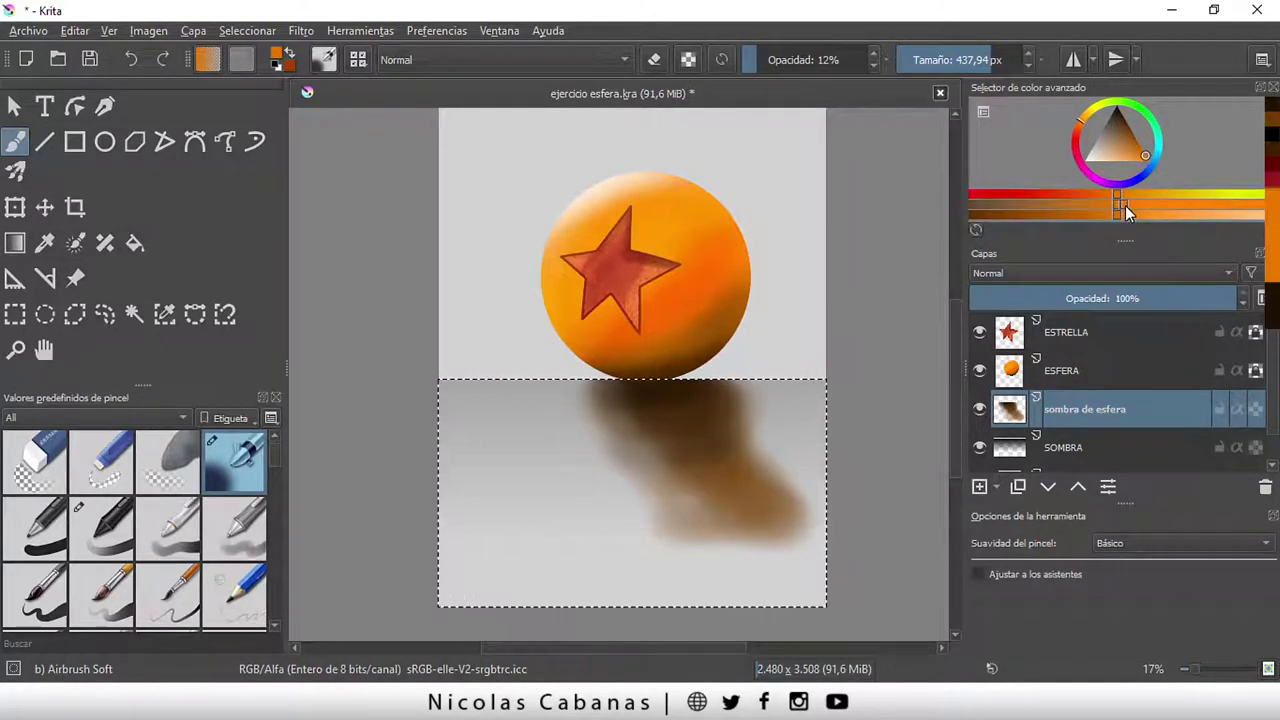
left_click(1146, 204)
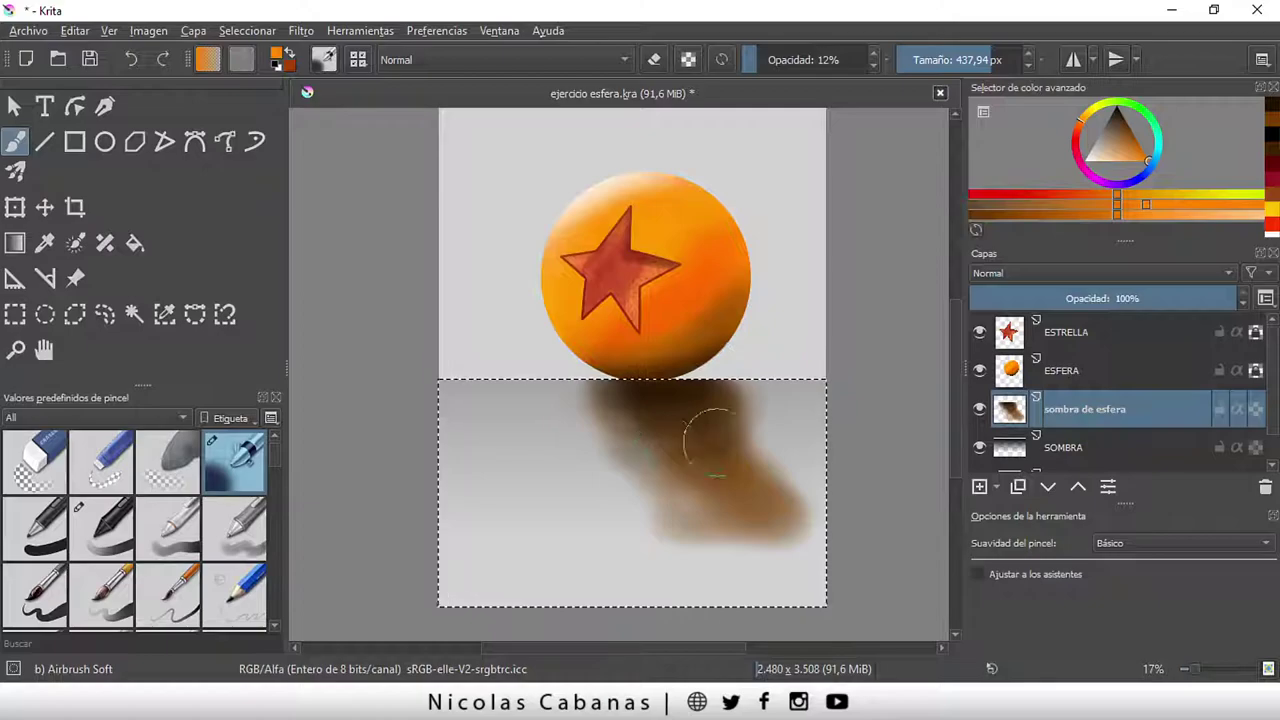
left_click_drag(737, 449, 740, 458)
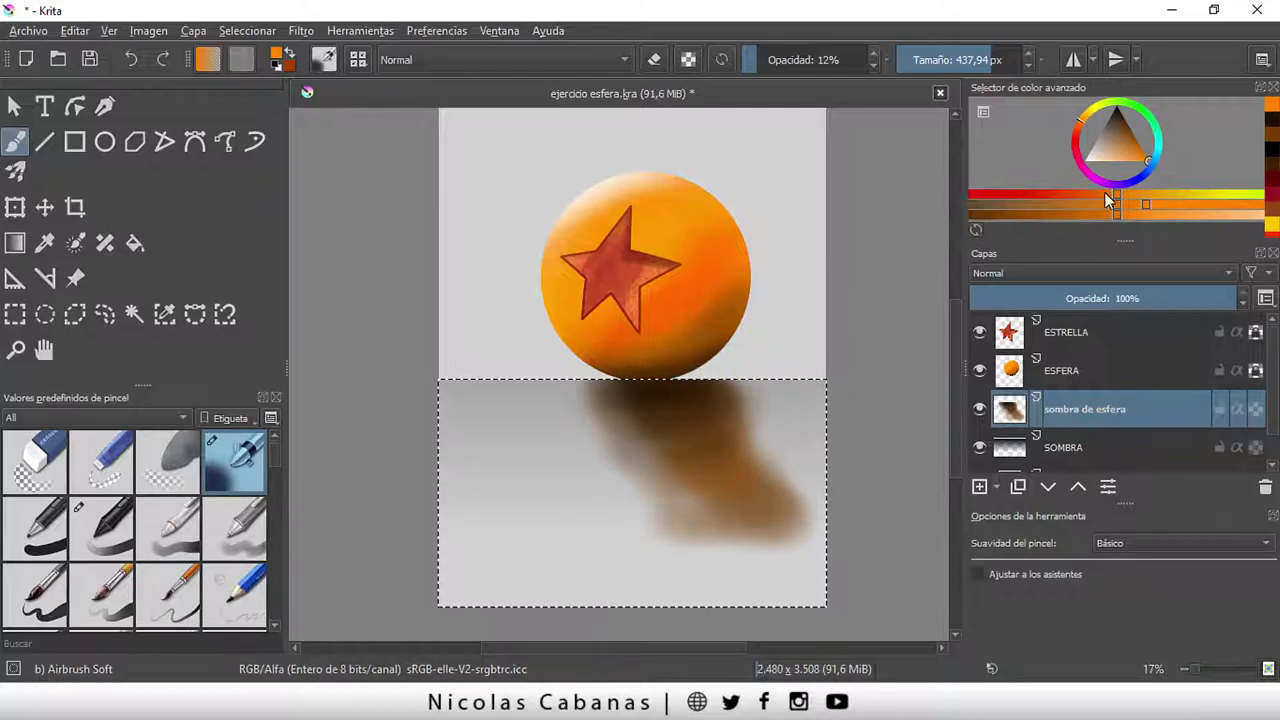
left_click_drag(1130, 176, 1099, 160)
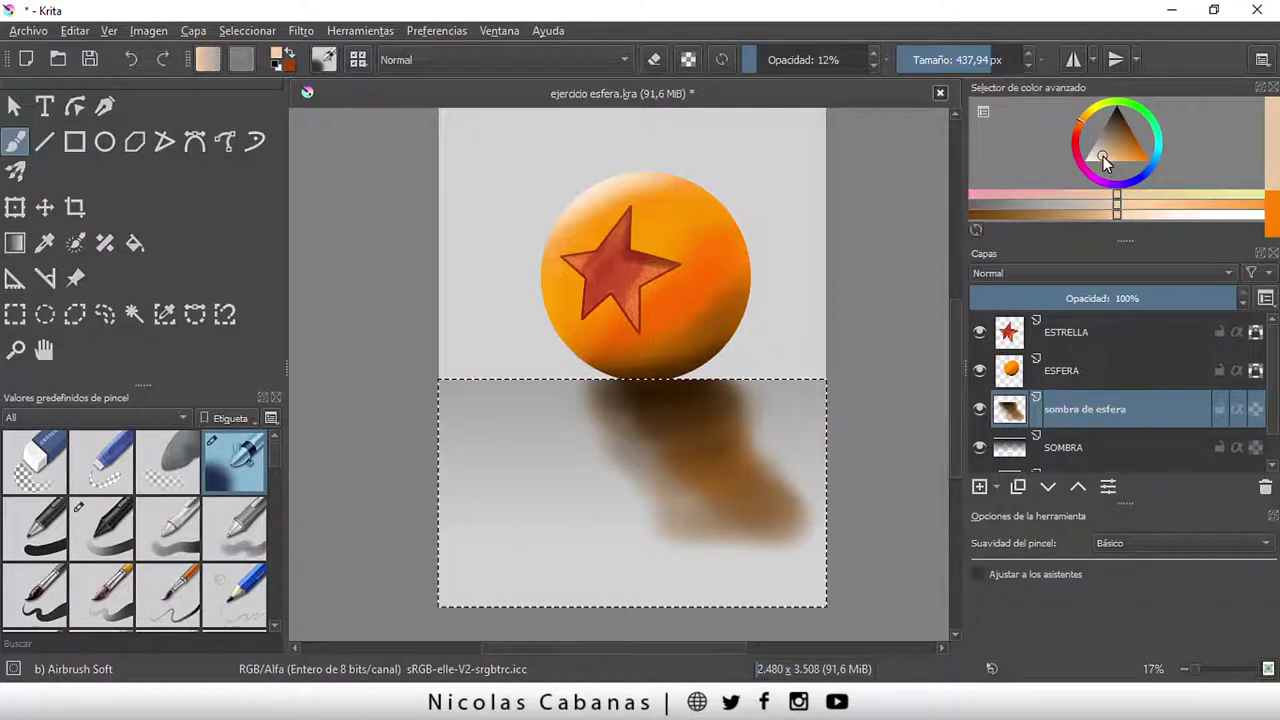
mouse_move(742, 508)
left_mouse_down()
mouse_move(767, 508)
mouse_move(729, 423)
mouse_move(709, 417)
left_mouse_up()
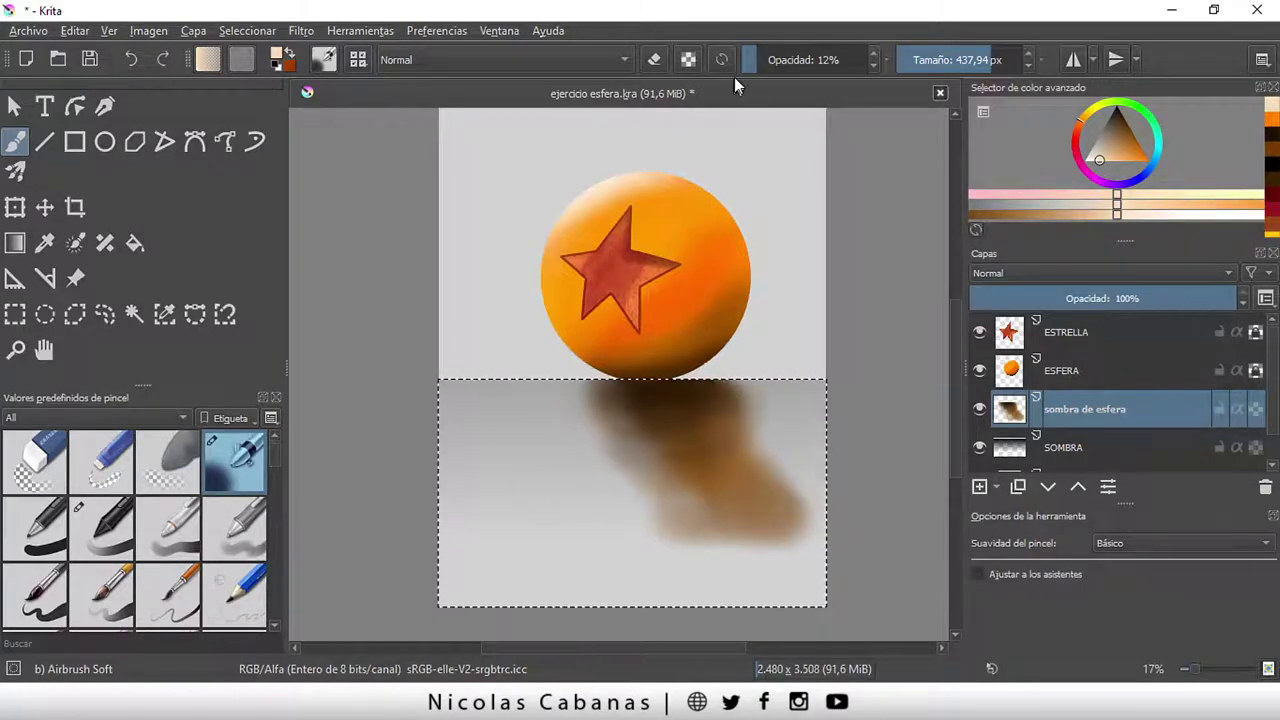
With a 716 px brush at lower opacity, airbrush orange to widen the shadow near the ball's base
left_click_drag(985, 60, 1010, 60)
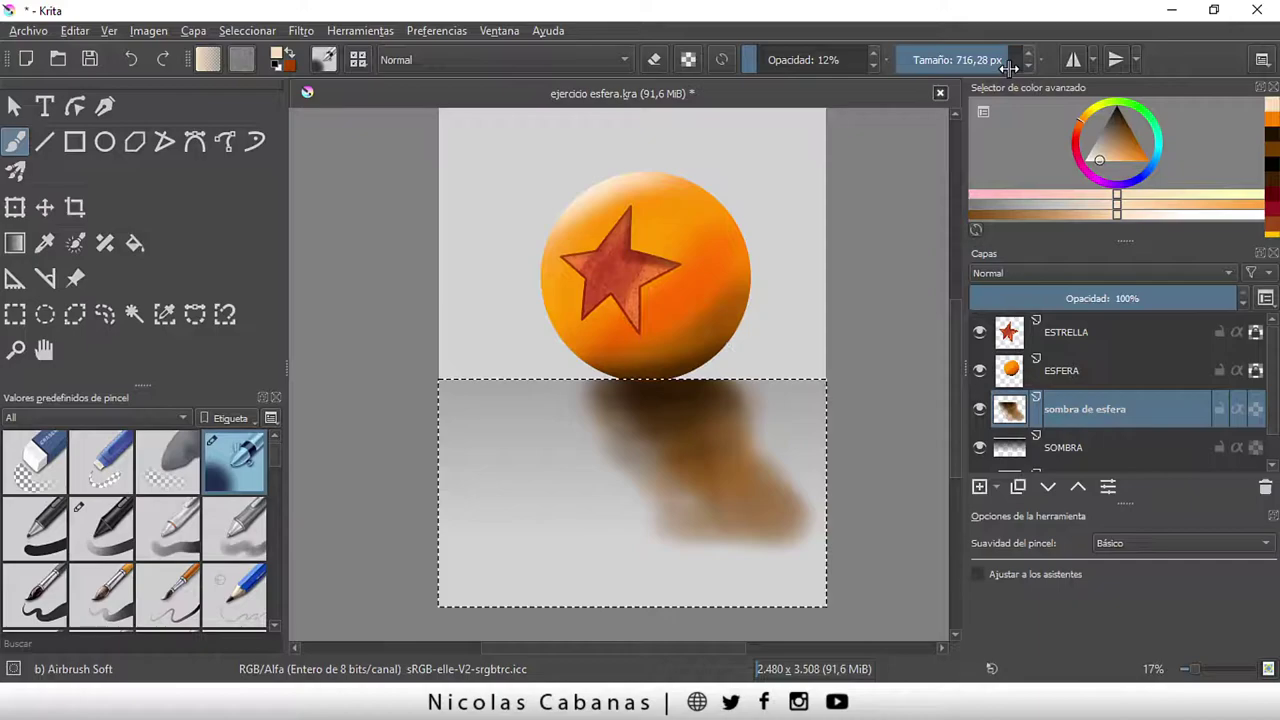
left_click(752, 61)
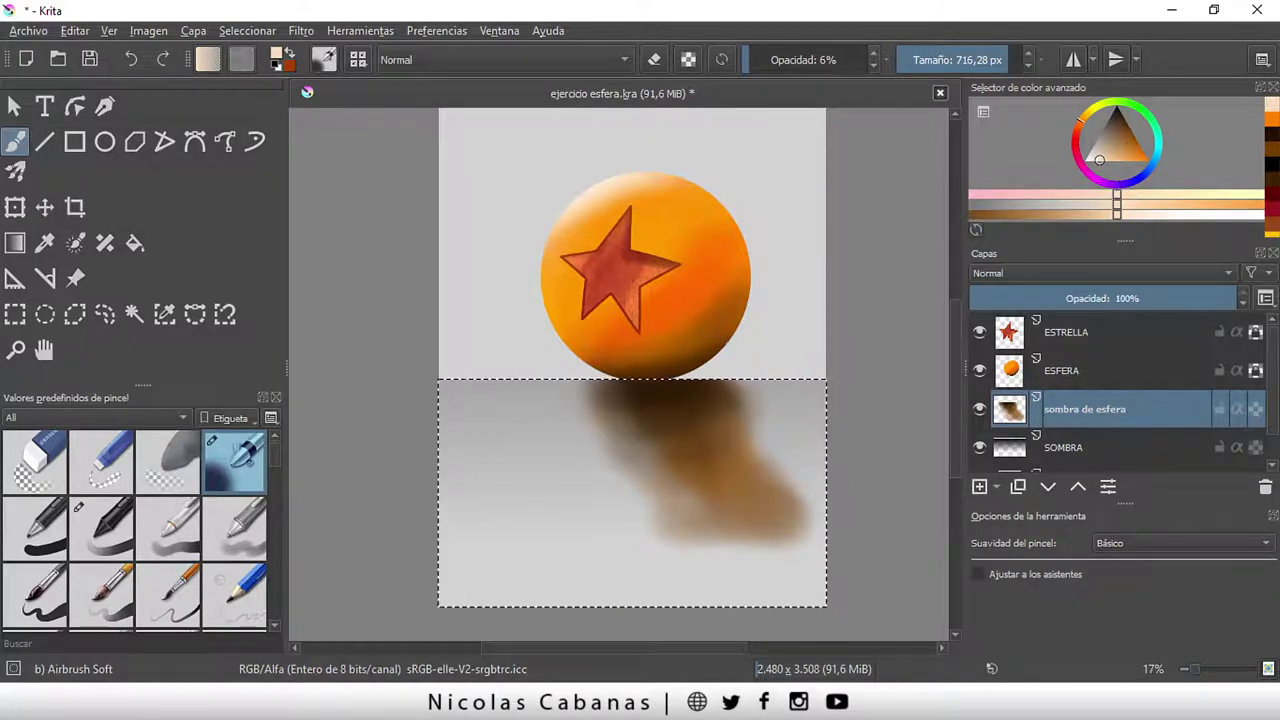
left_click_drag(1124, 151, 1137, 156)
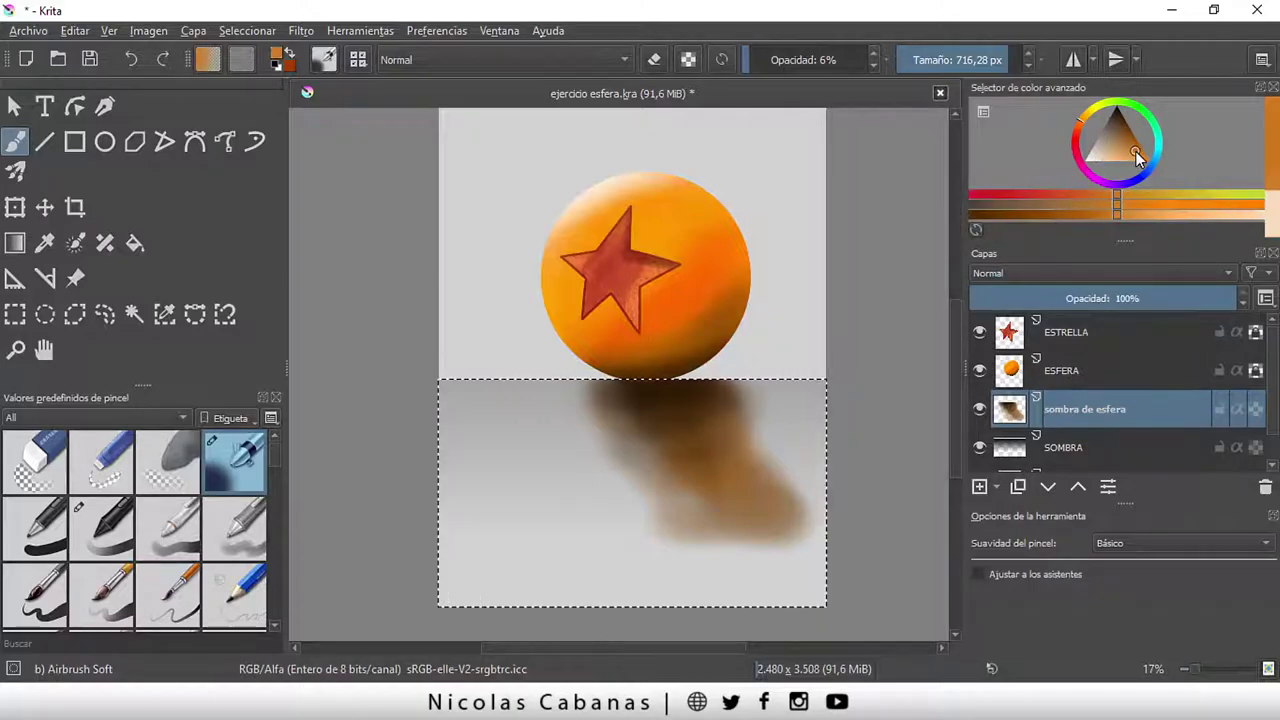
left_click_drag(1117, 205, 1144, 204)
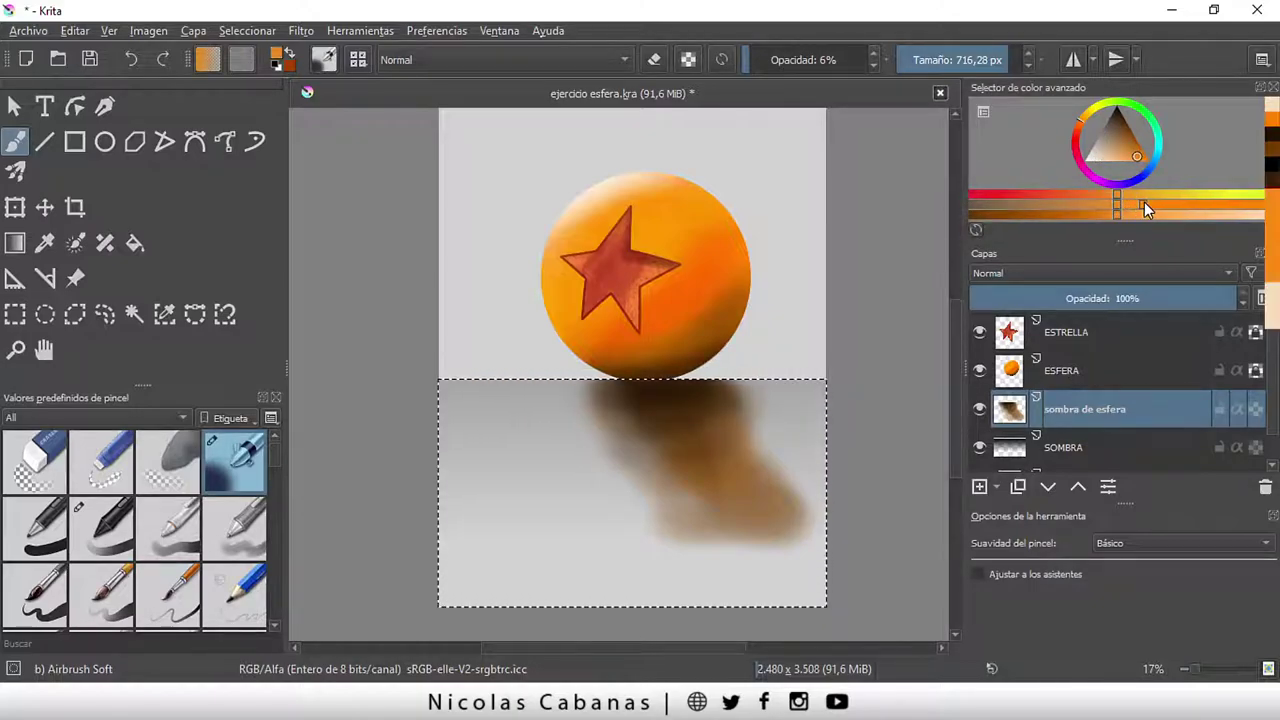
mouse_move(737, 389)
left_mouse_down()
mouse_move(655, 441)
mouse_move(684, 386)
mouse_move(650, 428)
mouse_move(709, 423)
mouse_move(663, 451)
mouse_move(766, 485)
mouse_move(663, 531)
mouse_move(771, 506)
mouse_move(643, 443)
mouse_move(634, 400)
mouse_move(630, 420)
mouse_move(714, 414)
mouse_move(673, 477)
mouse_move(757, 509)
mouse_move(571, 543)
mouse_move(571, 400)
mouse_move(727, 424)
left_mouse_up()
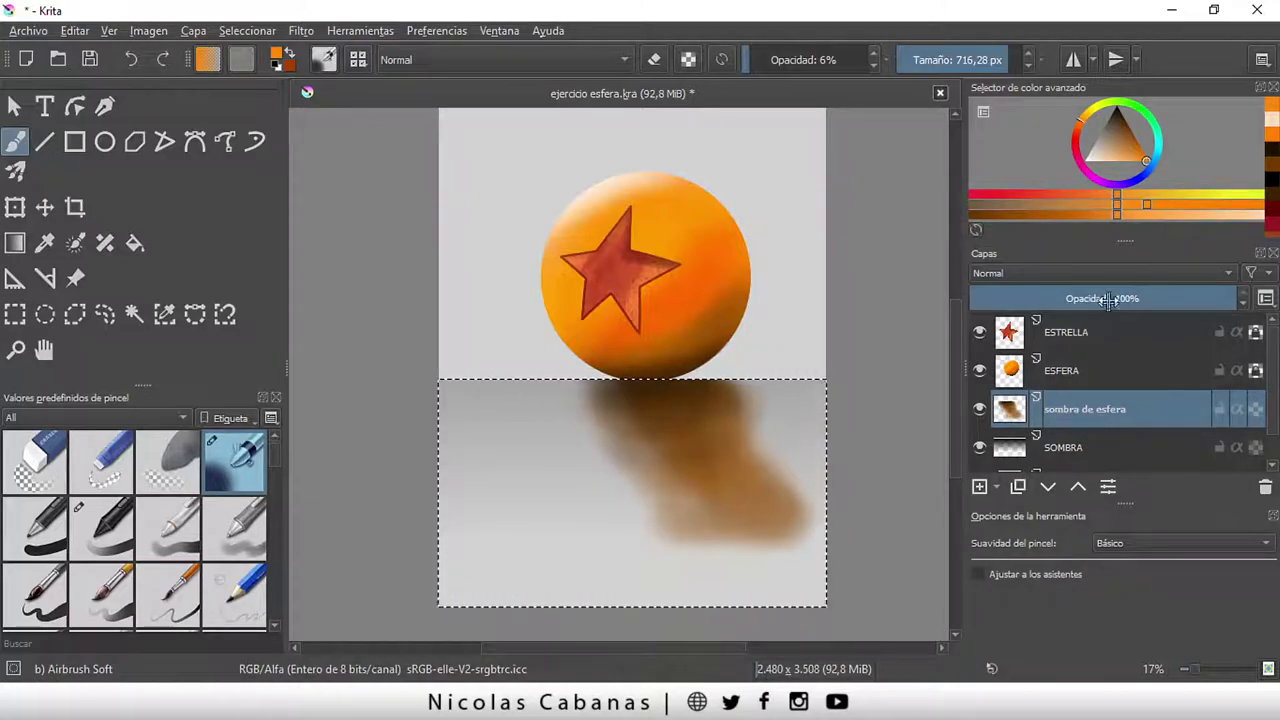
Lower the 'sombra de esfera' layer opacity to 75%
left_click(1211, 297)
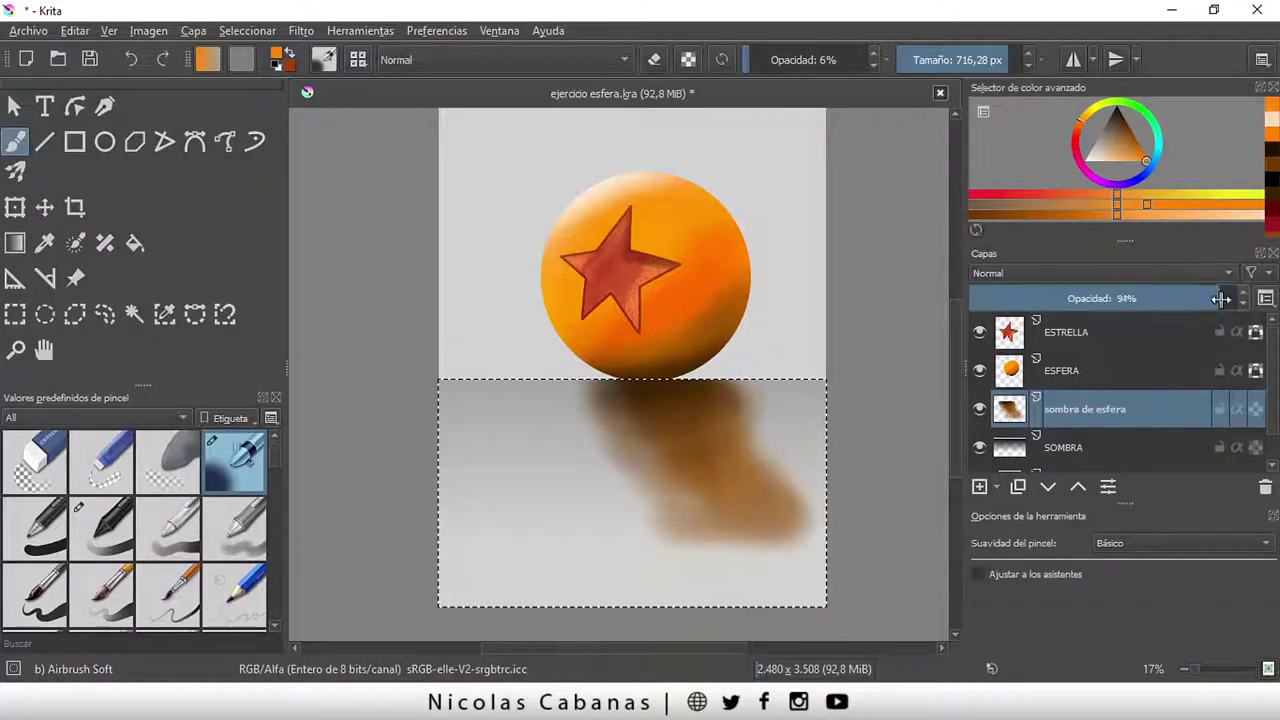
mouse_move(1211, 297)
left_mouse_down()
mouse_move(1162, 297)
mouse_move(1135, 429)
left_mouse_up()
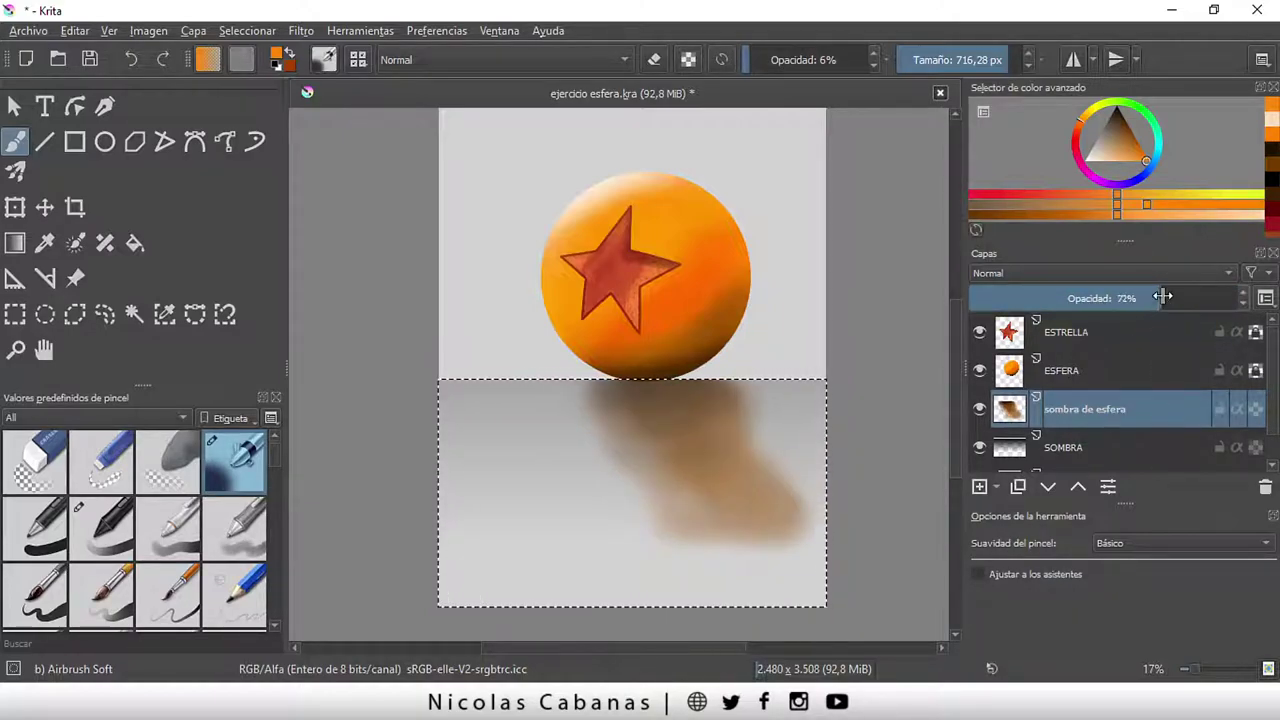
left_click_drag(1170, 296, 1172, 296)
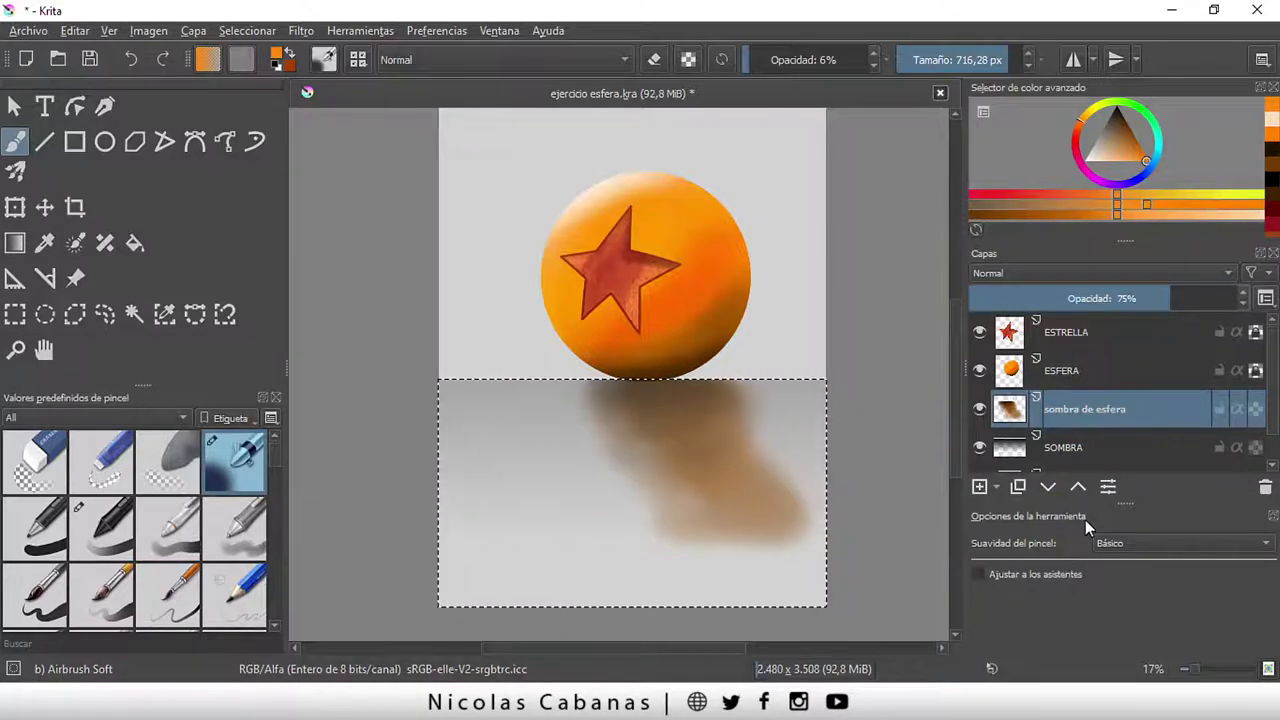
Clear the marquee around the shadow with Seleccionar > Deseleccionar
left_click(252, 32)
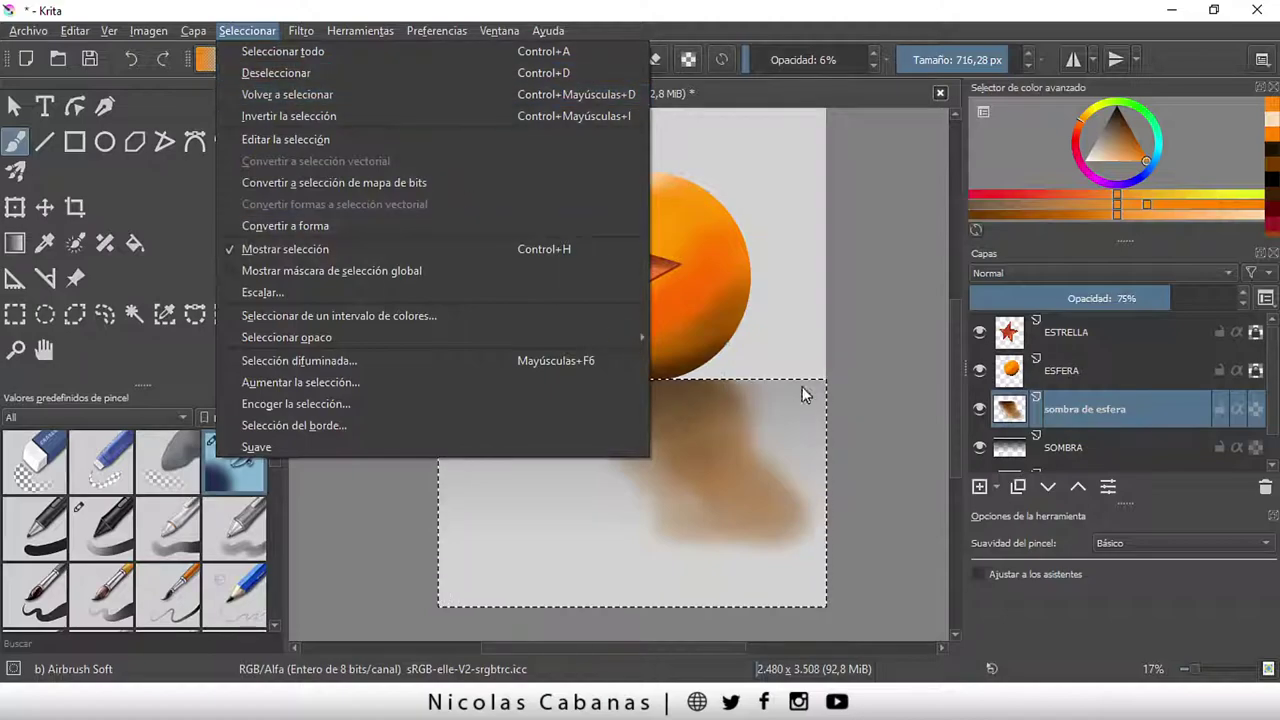
left_click(453, 75)
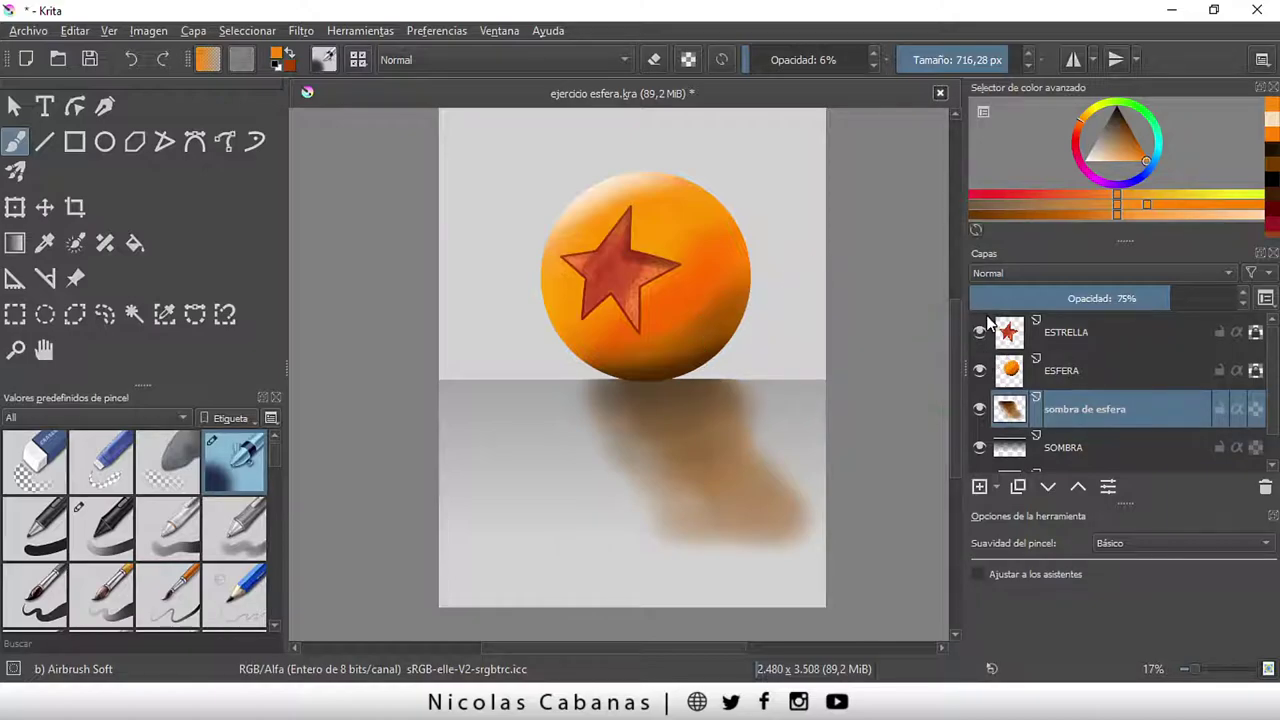
scroll(959, 320, "up", 2)
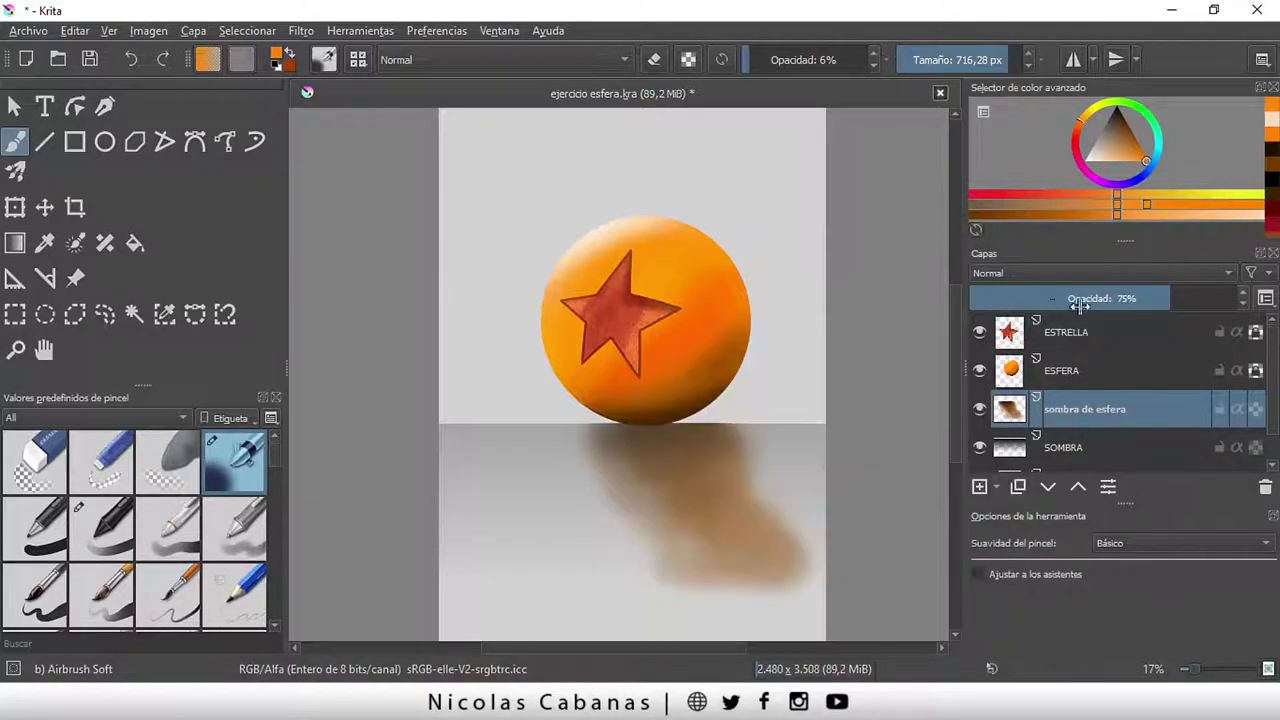
Add a new empty layer and name it LUCES
left_click(979, 487)
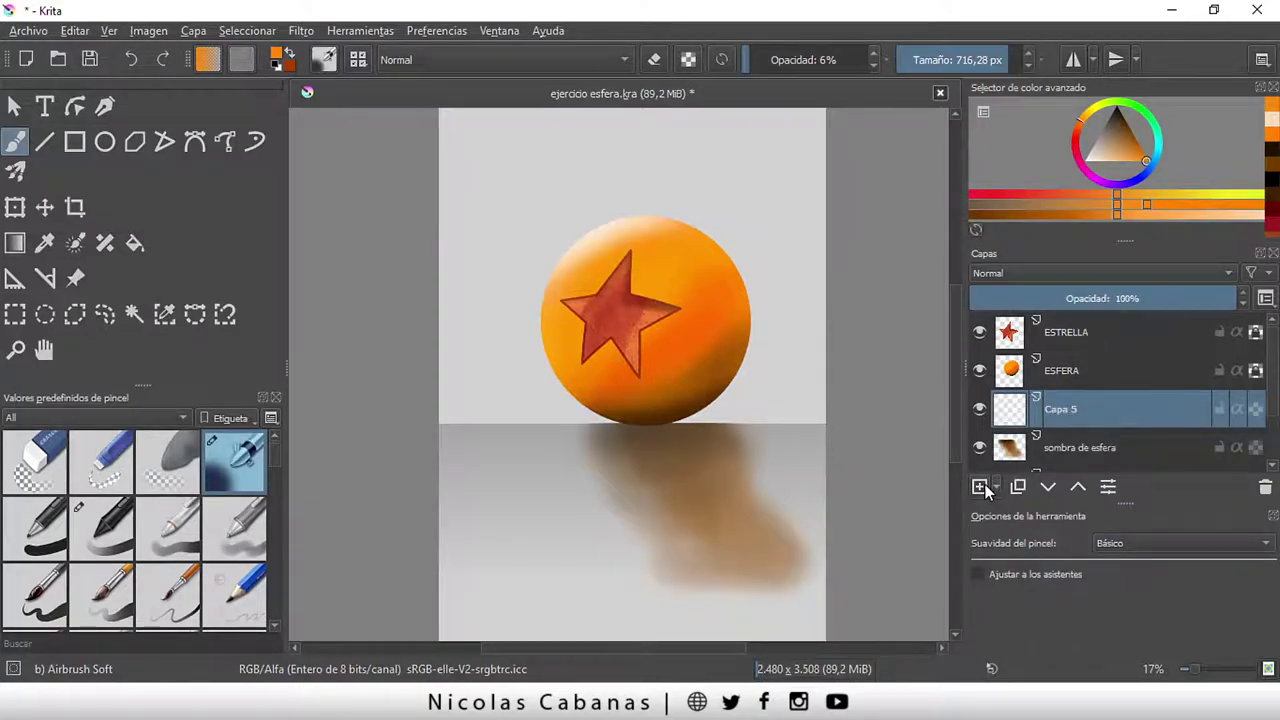
double_click(1060, 412)
type("LUCES")
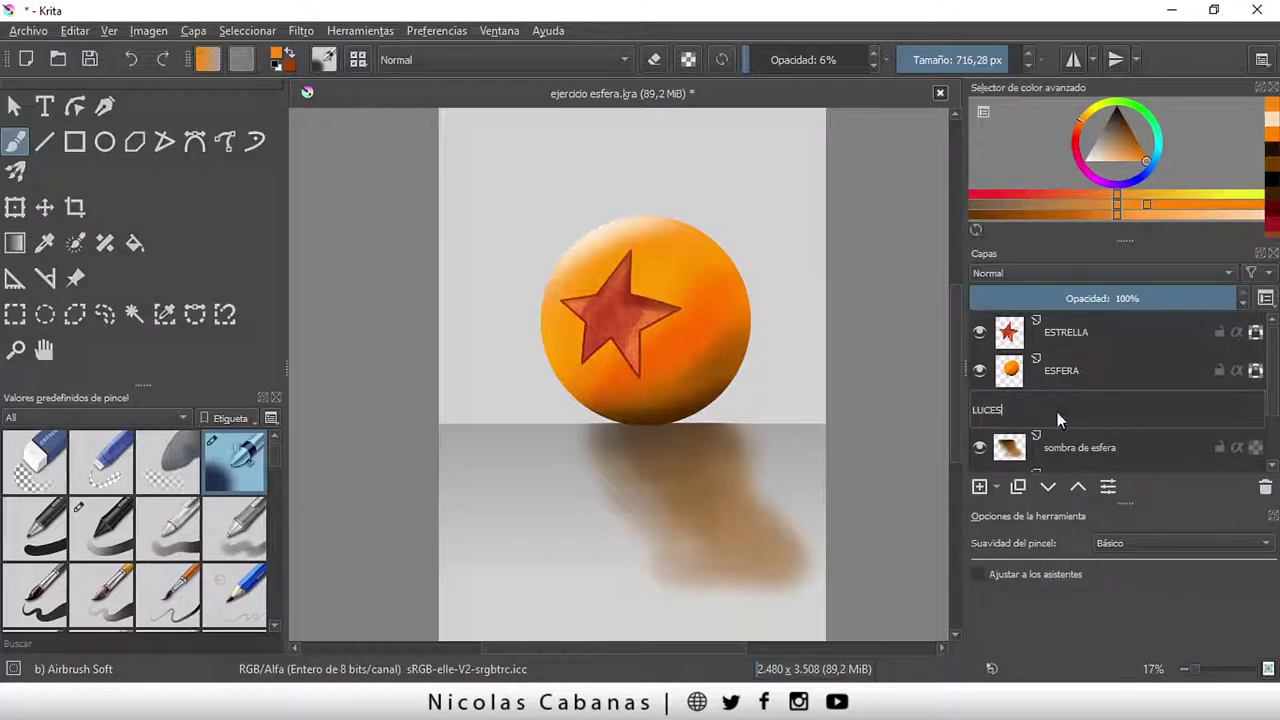
key("Return")
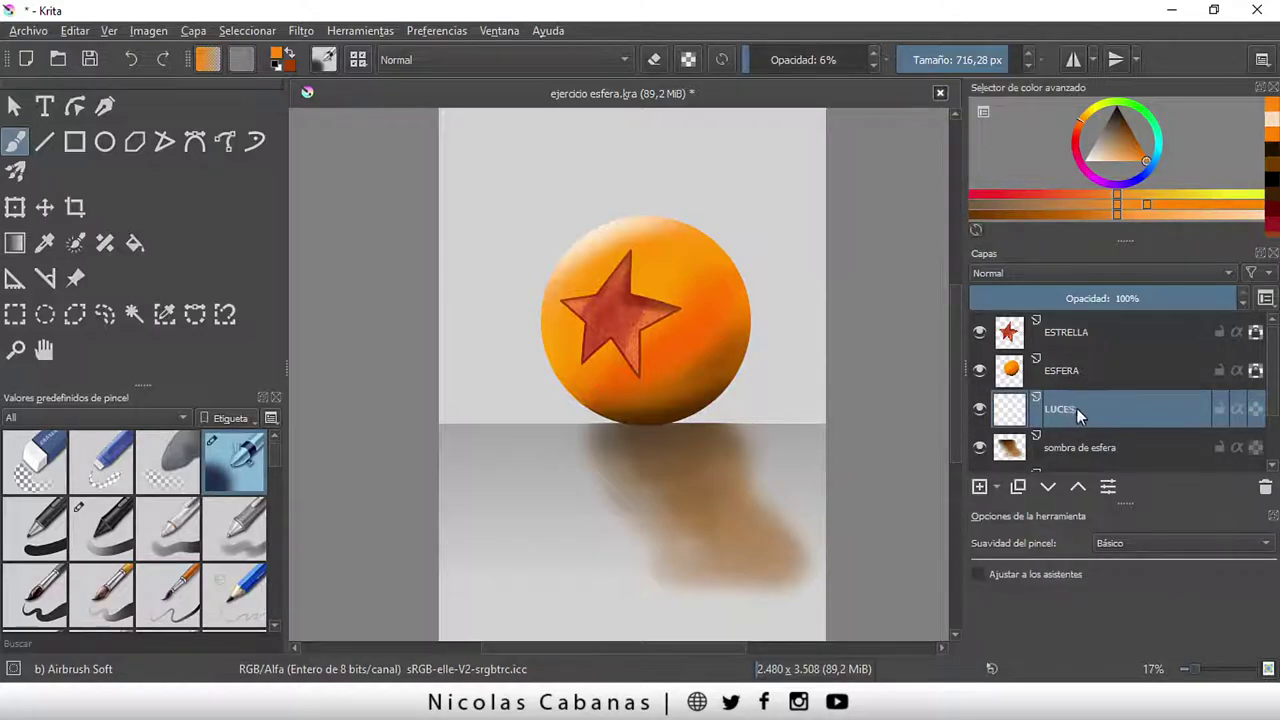
Move LUCES to the top of the stack and enlarge the Layers docker to show every layer
left_click_drag(1078, 395, 1086, 341)
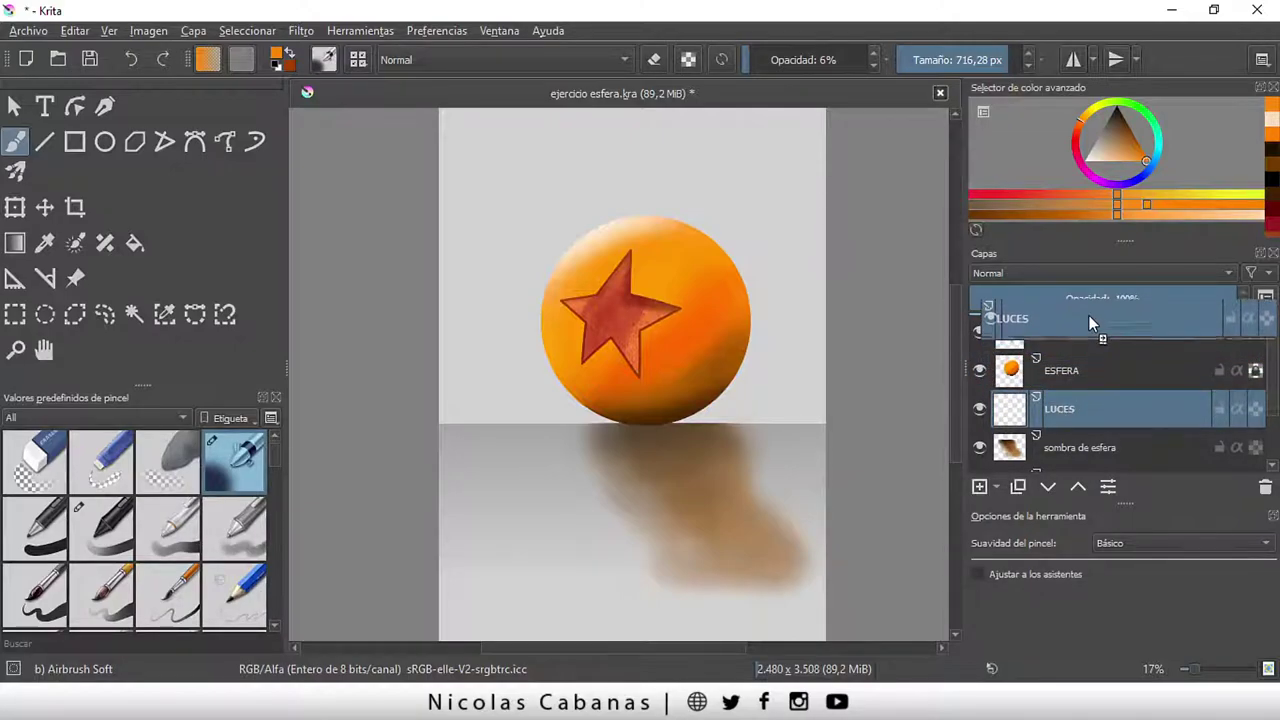
left_click_drag(1086, 341, 1090, 319)
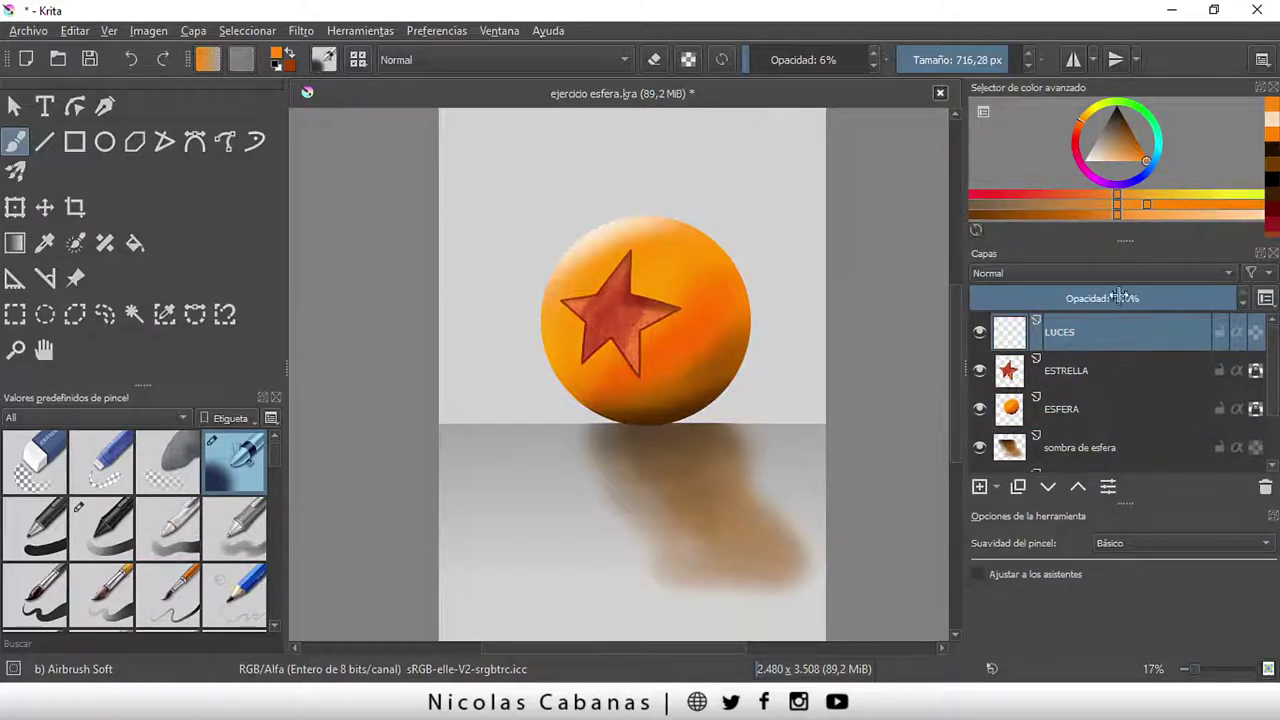
left_click_drag(1126, 242, 1126, 210)
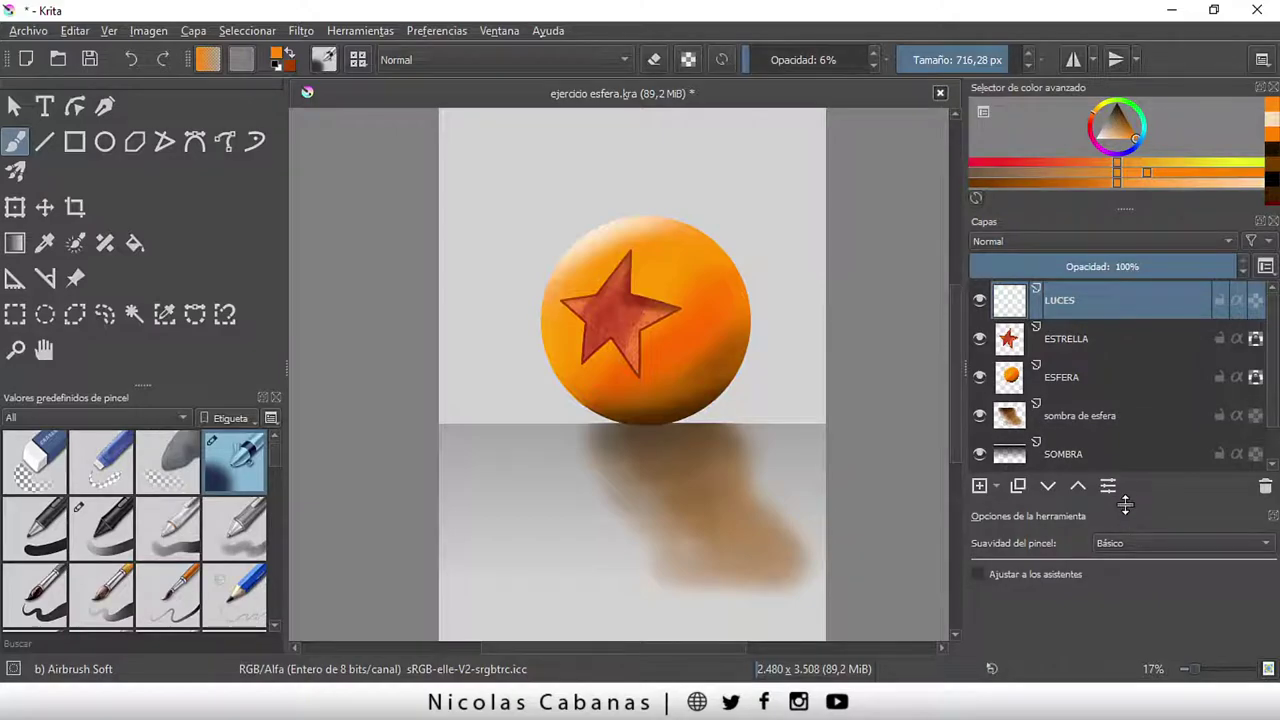
left_click_drag(1124, 503, 1123, 570)
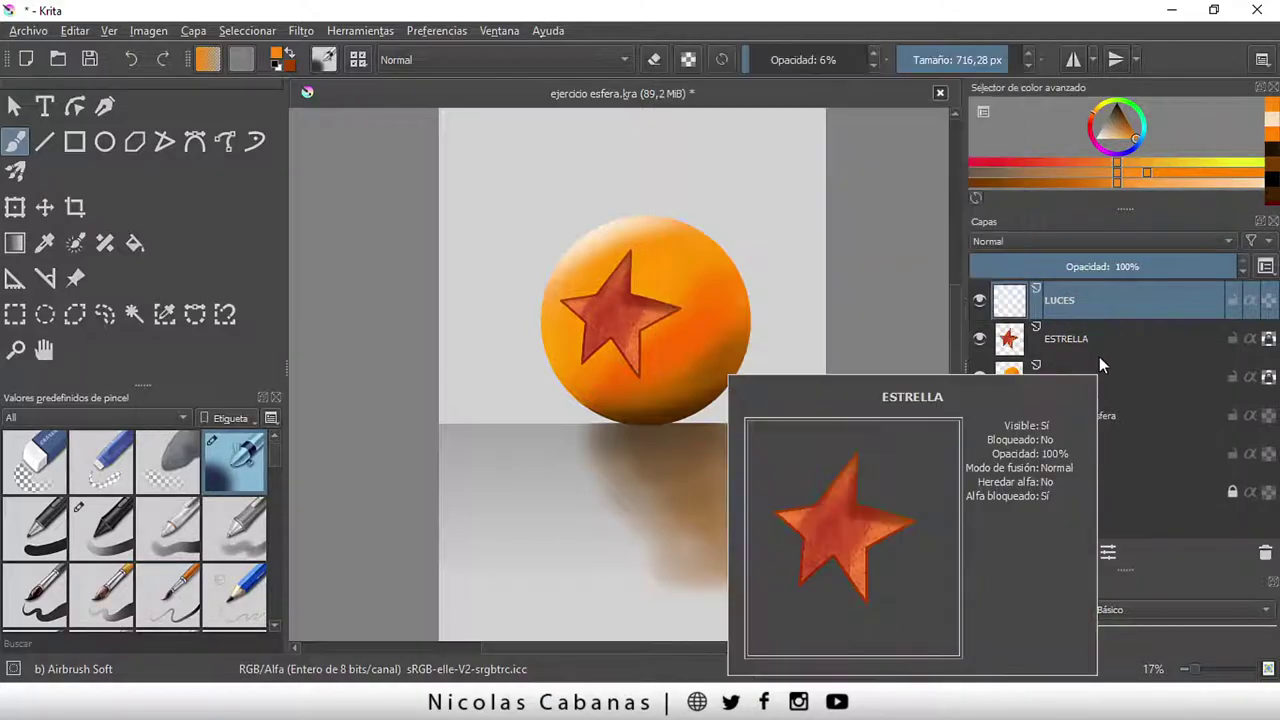
Draw a white linear gradient diagonally from the canvas's top-left corner toward the ball
left_click(14, 245)
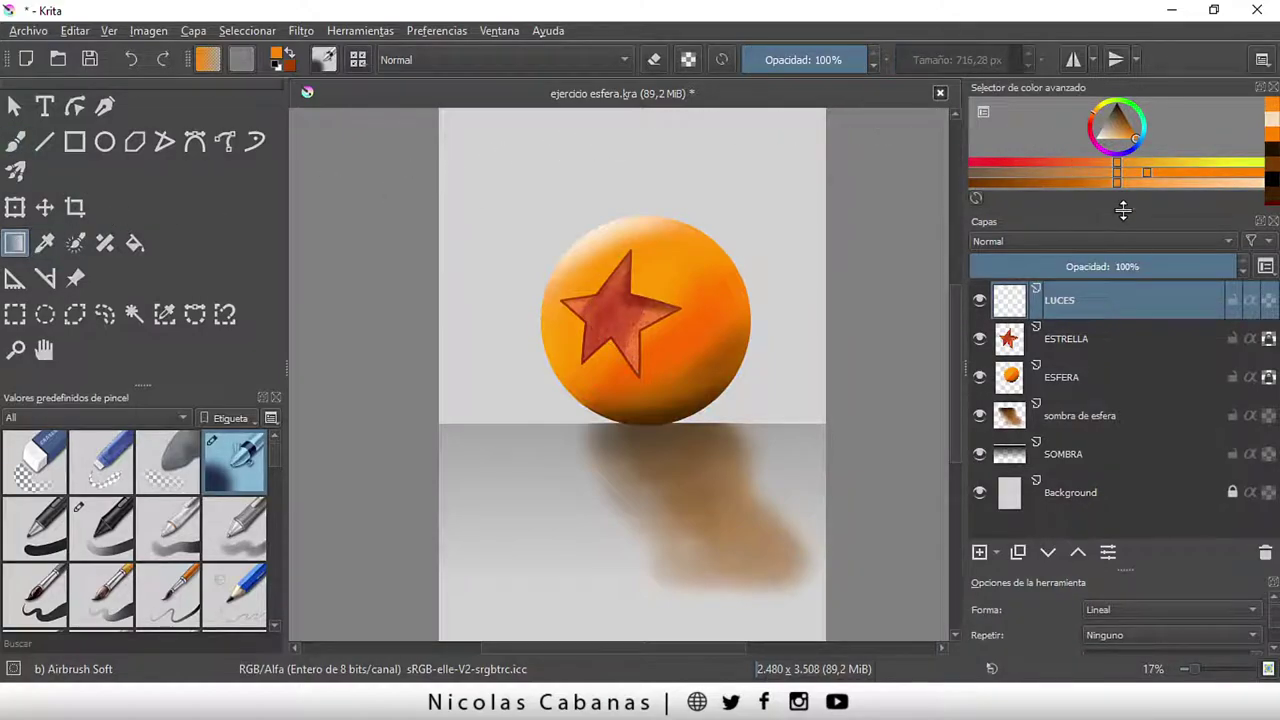
left_click_drag(1125, 208, 1128, 226)
left_click_drag(1108, 142, 1090, 151)
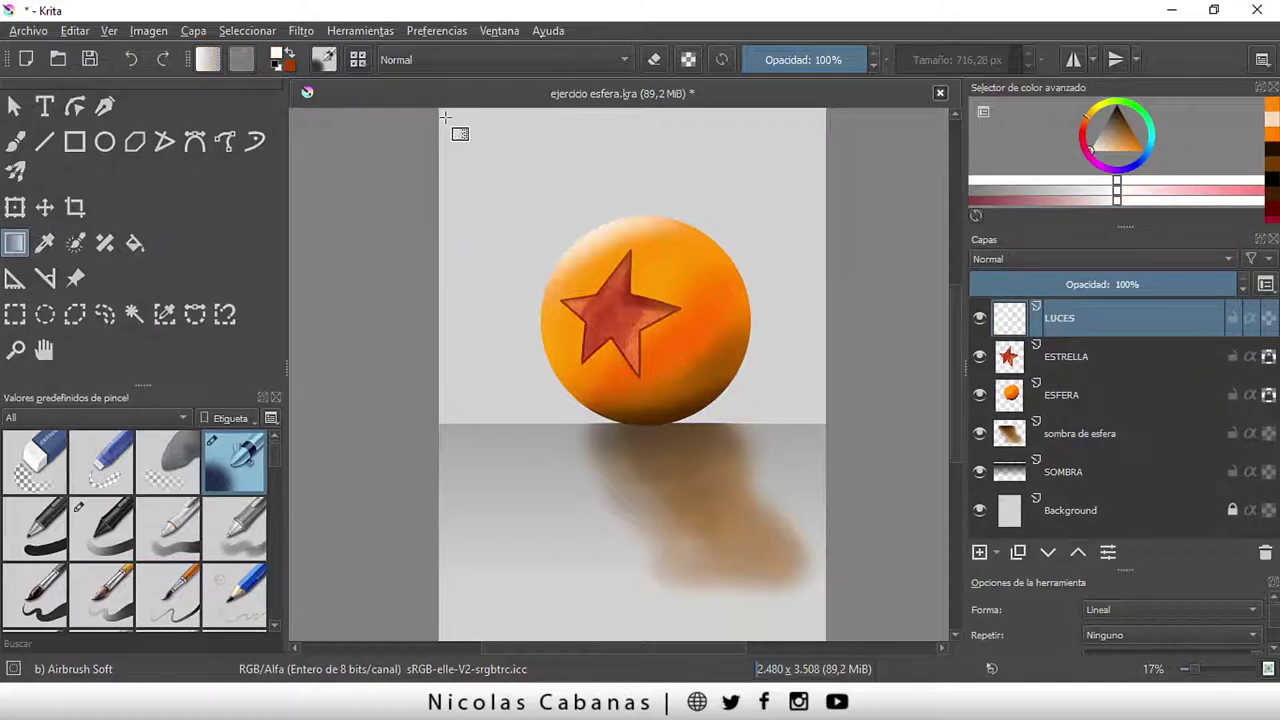
left_click_drag(445, 110, 540, 200)
left_click_drag(540, 200, 568, 228)
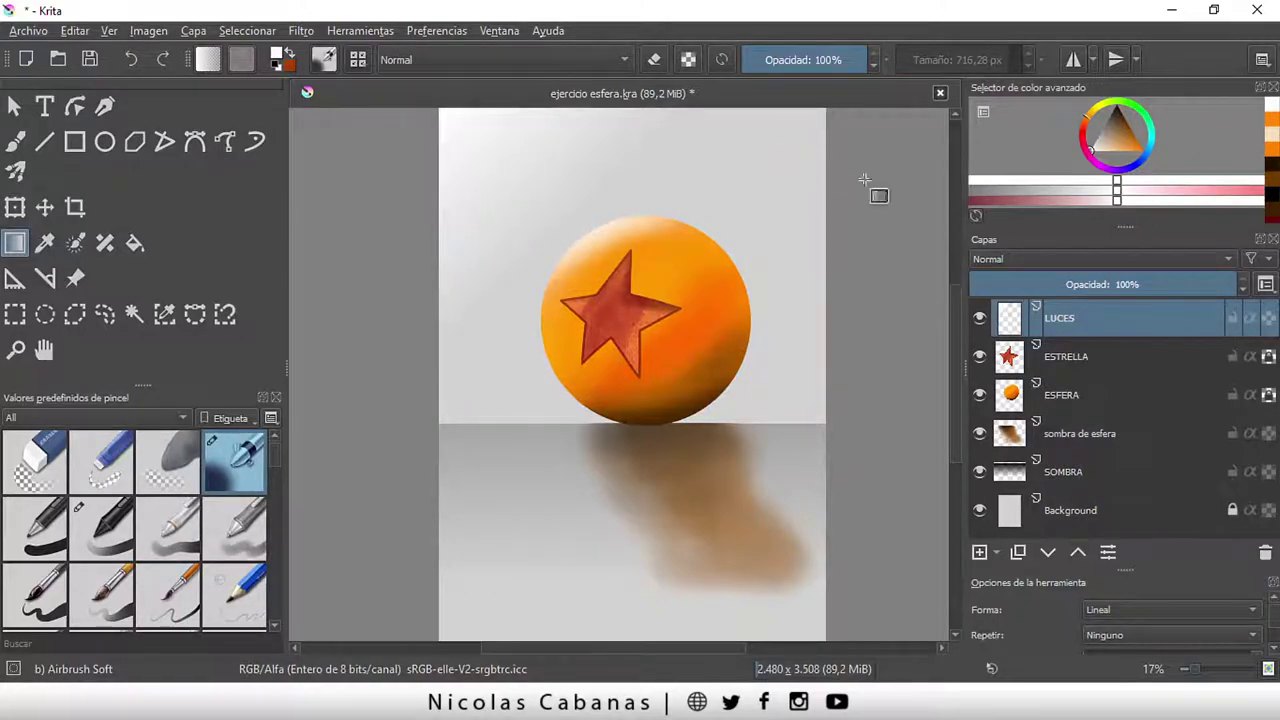
left_click_drag(949, 320, 951, 302)
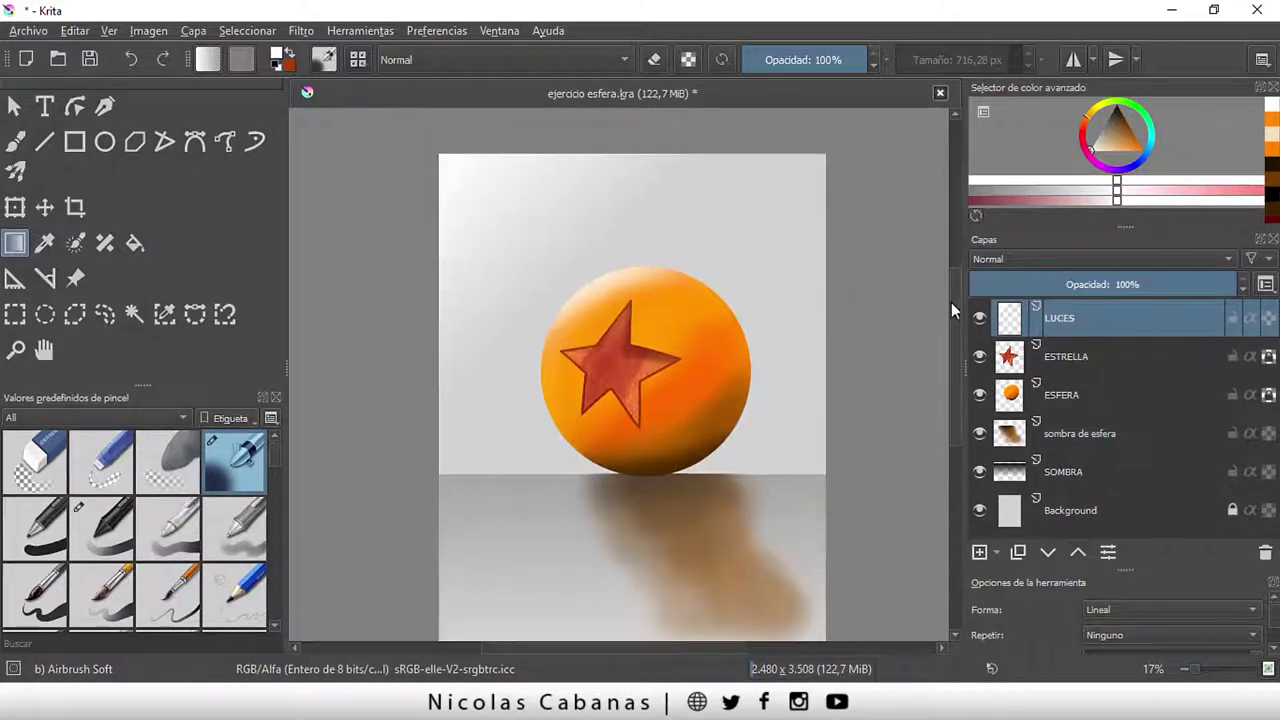
left_click(132, 60)
left_click_drag(483, 154, 731, 416)
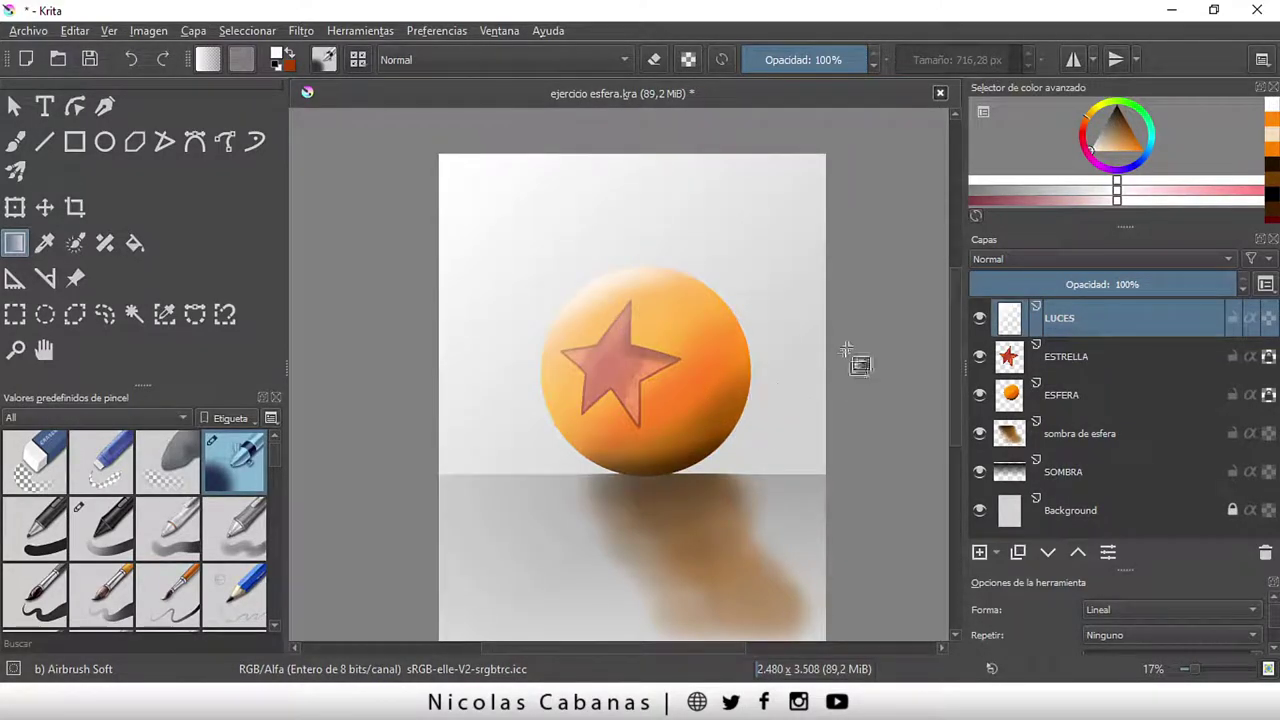
scroll(958, 355, "up", 1)
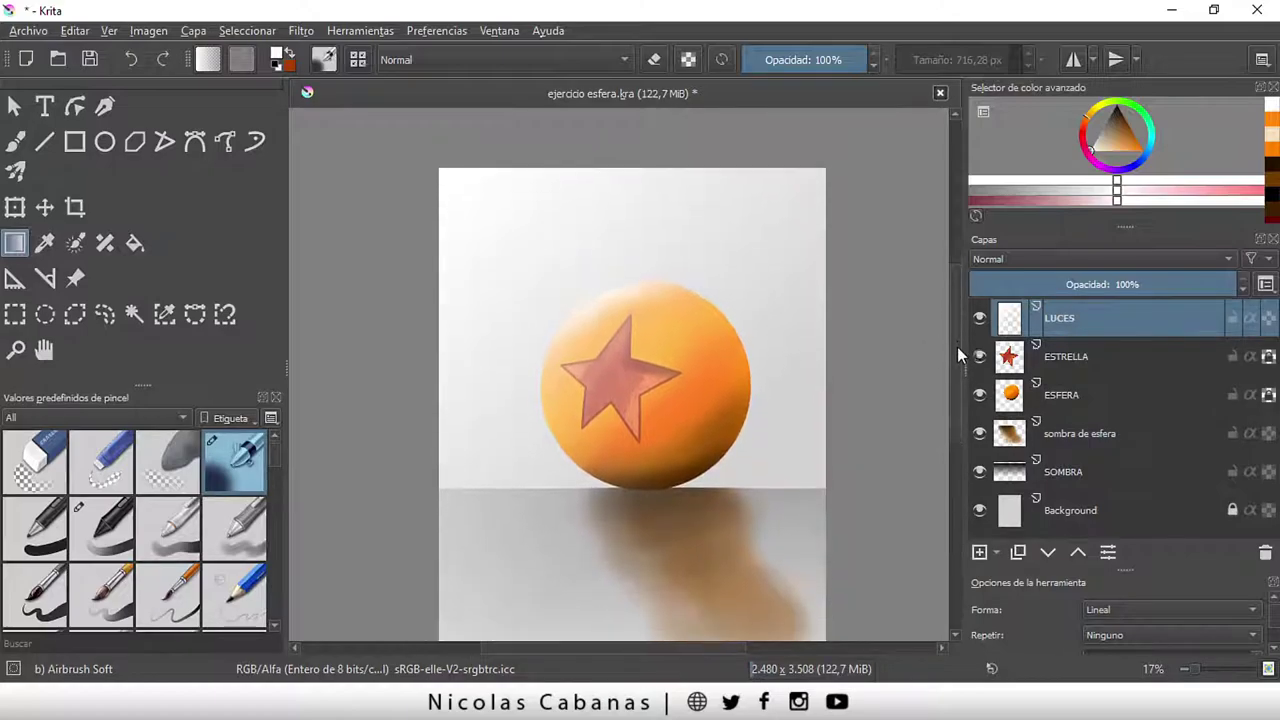
left_click_drag(958, 355, 958, 370)
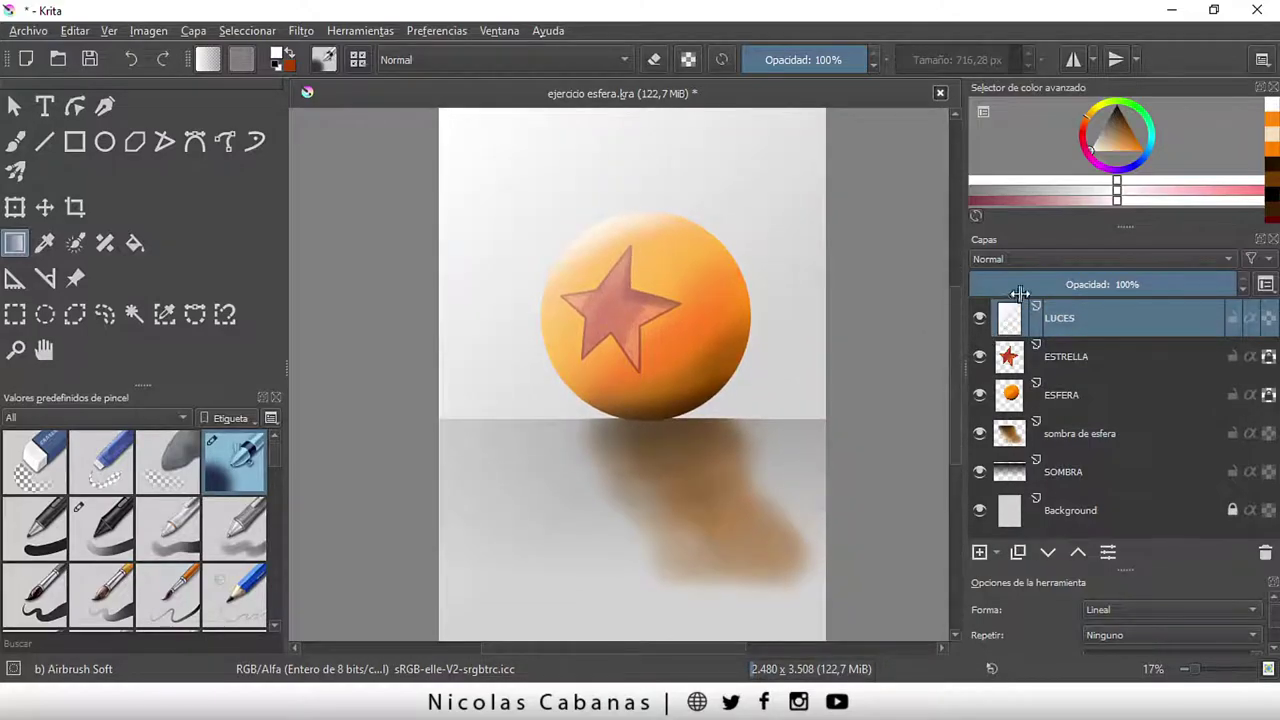
Add a top layer named 'sombra de relleno' and pick a dark painting colour
left_click(980, 552)
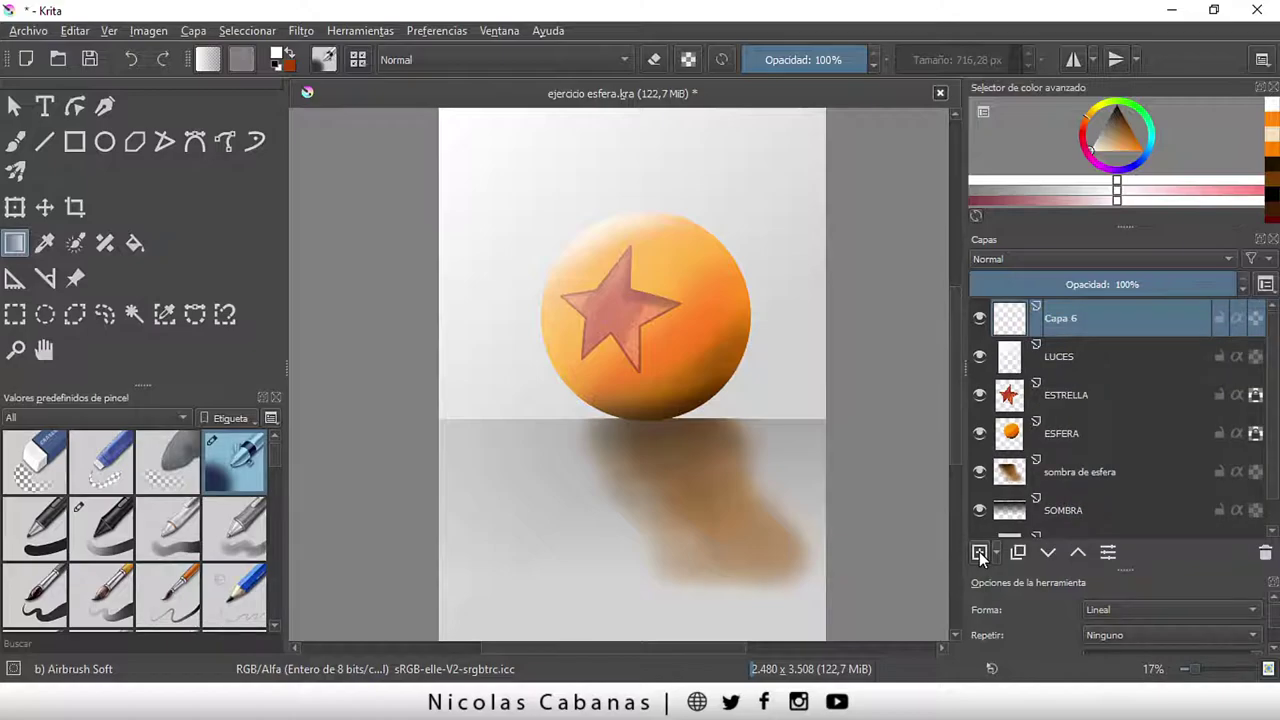
double_click(1058, 321)
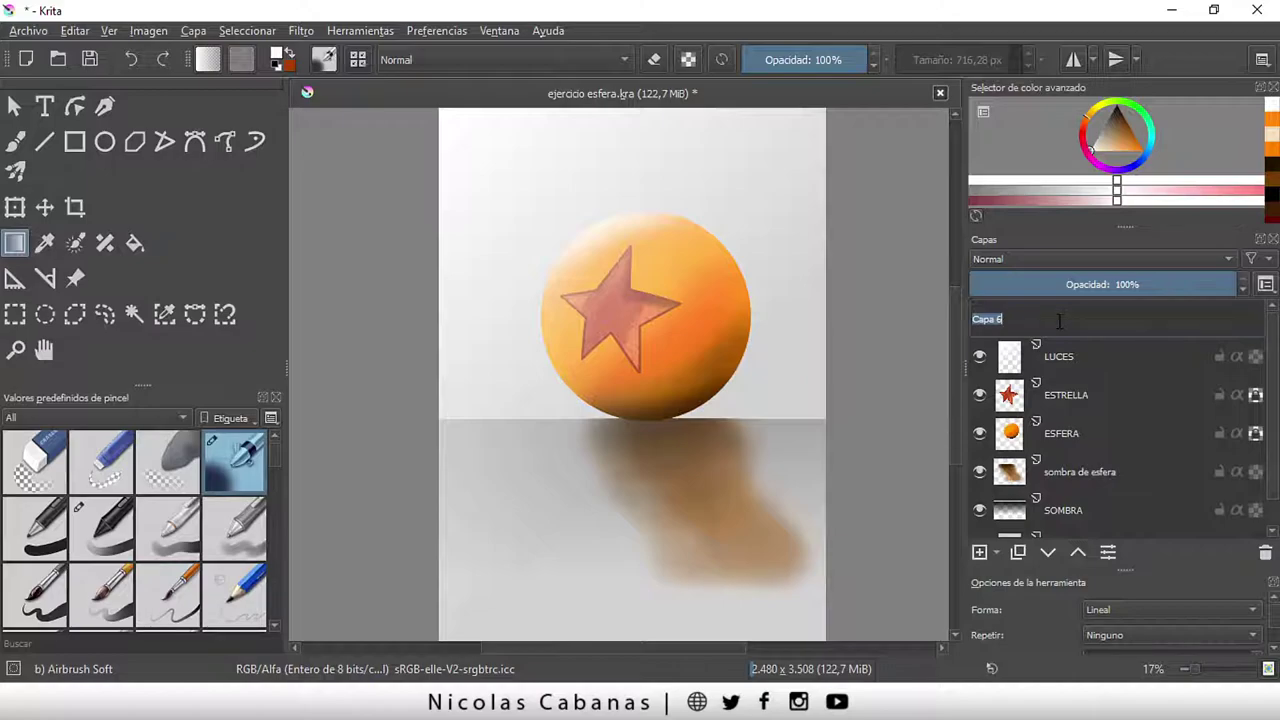
type("sombra de relleno")
key("Return")
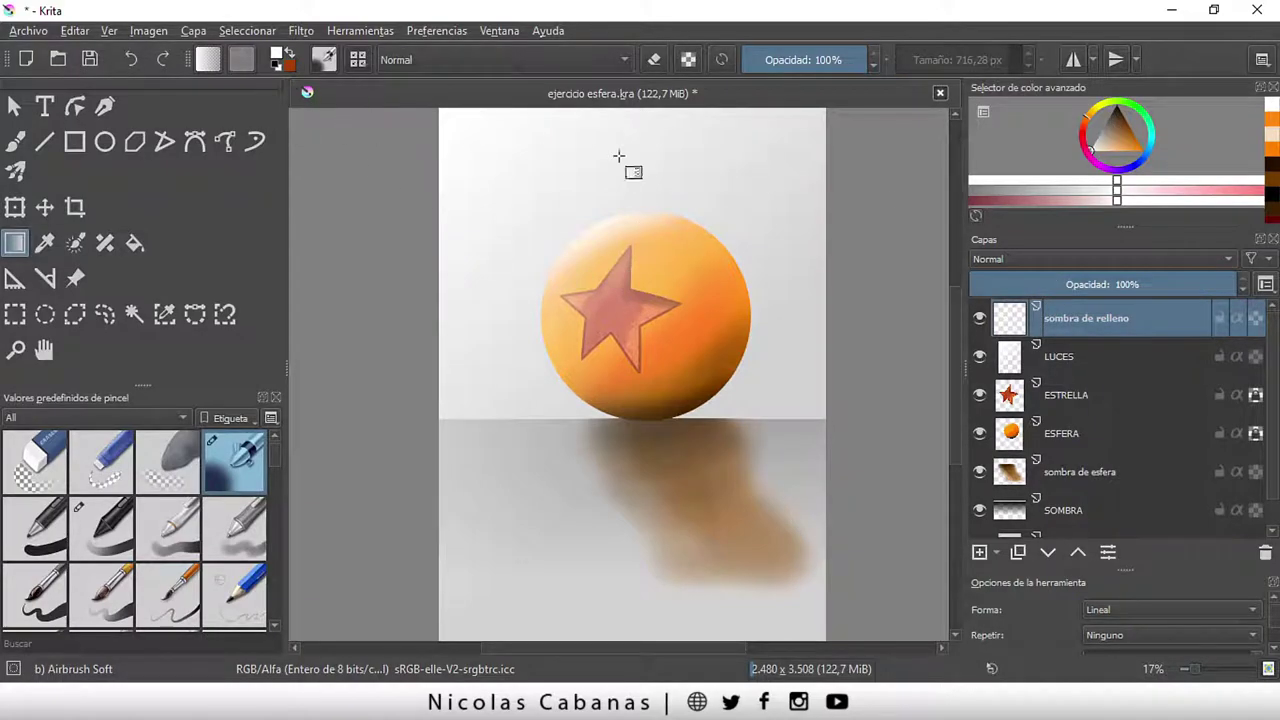
left_click_drag(1109, 148, 1118, 104)
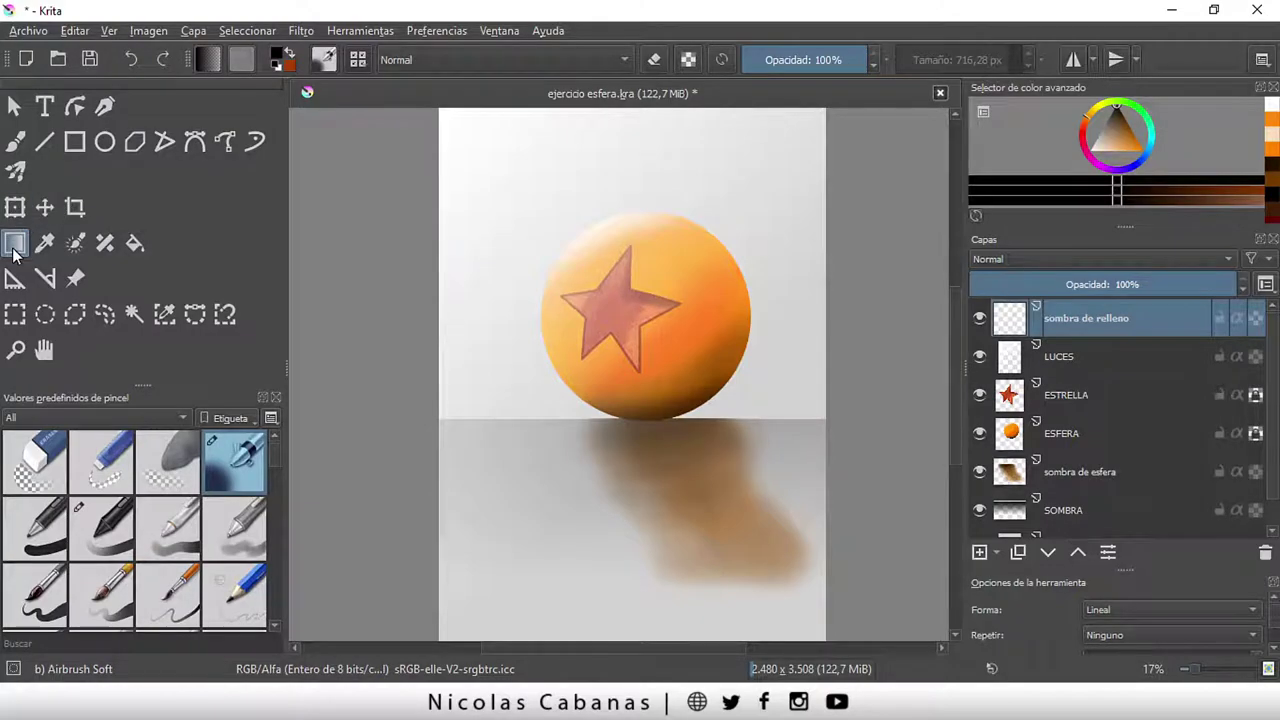
Try a 'Primer plano a fondo' brown-orange gradient across the canvas, then undo it
left_click(210, 61)
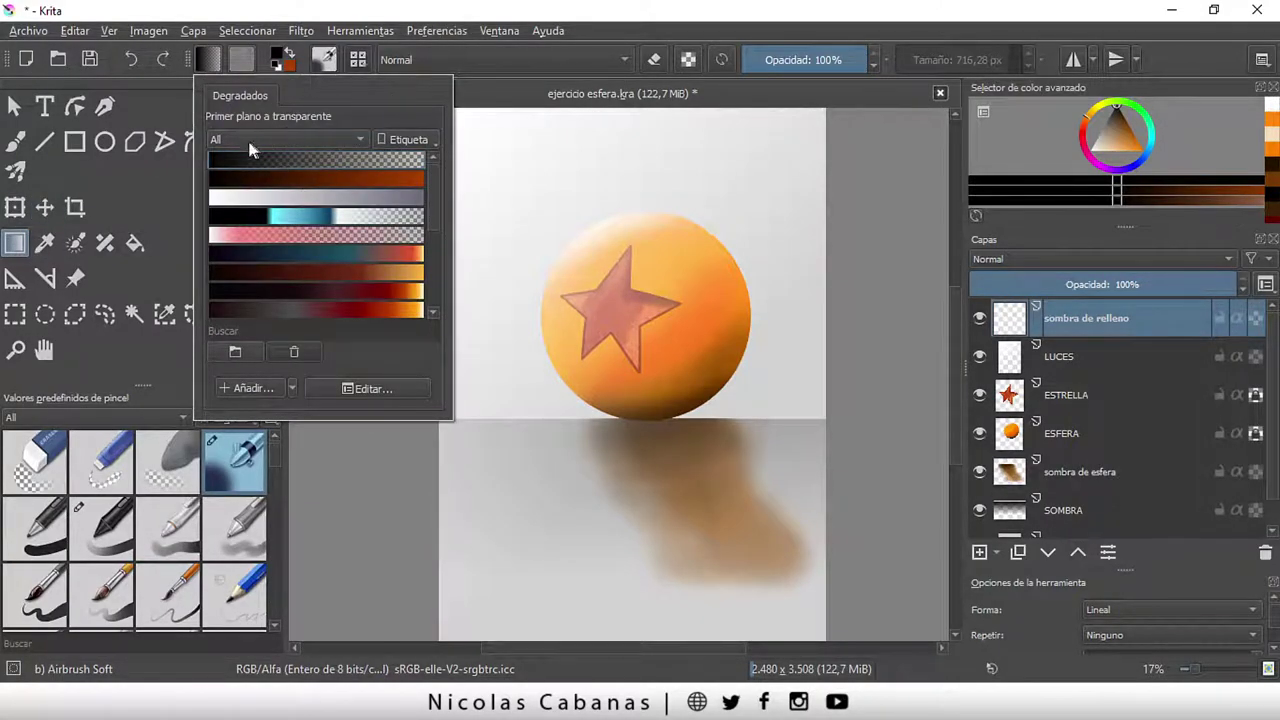
left_click(409, 20)
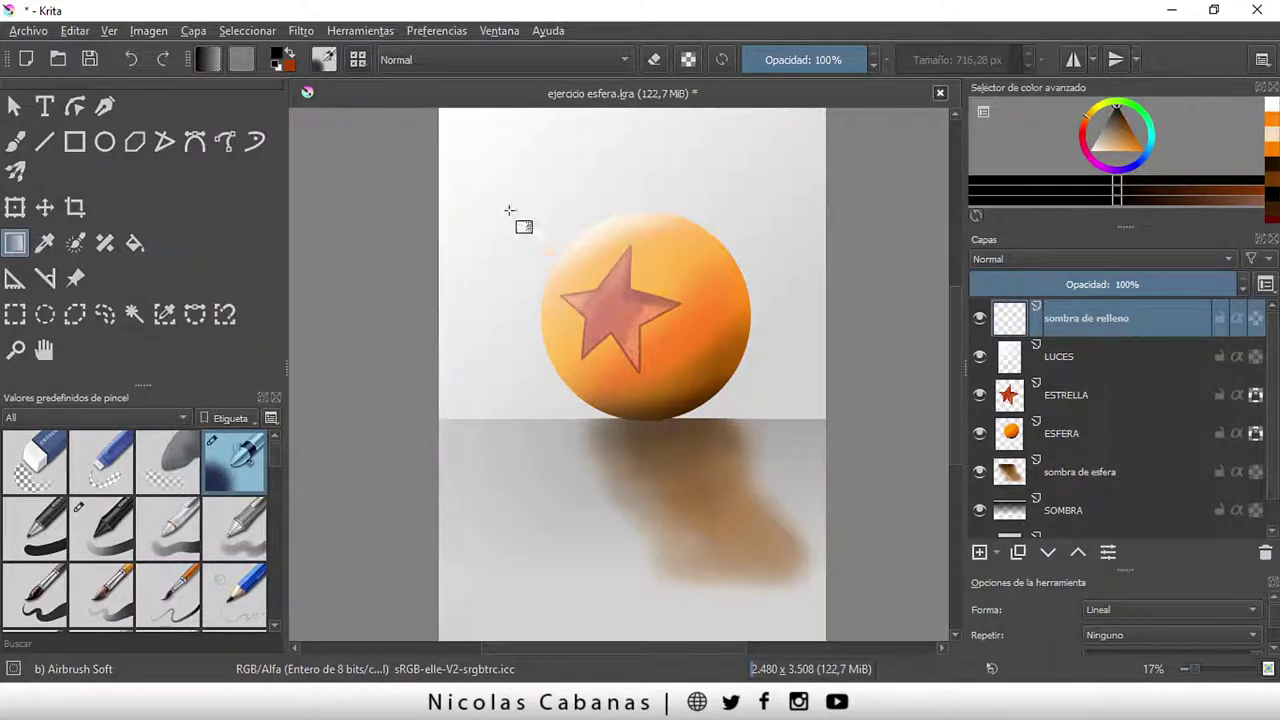
left_click(213, 62)
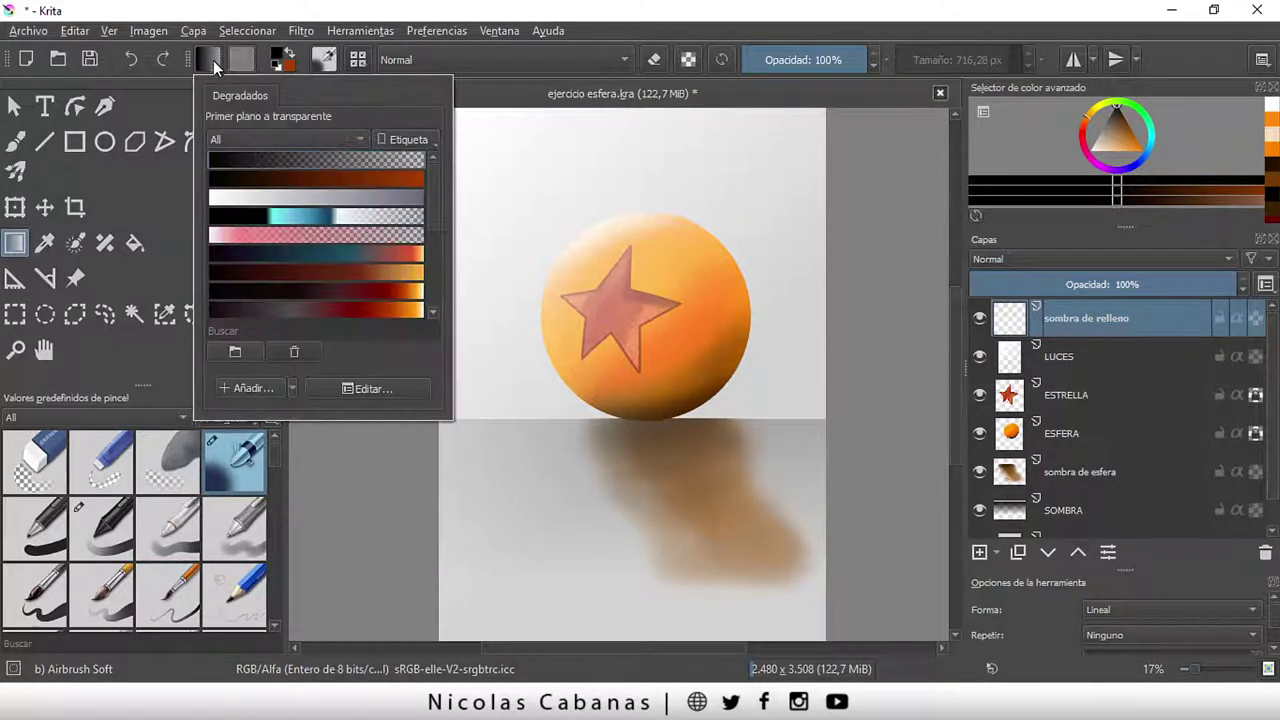
left_click(298, 180)
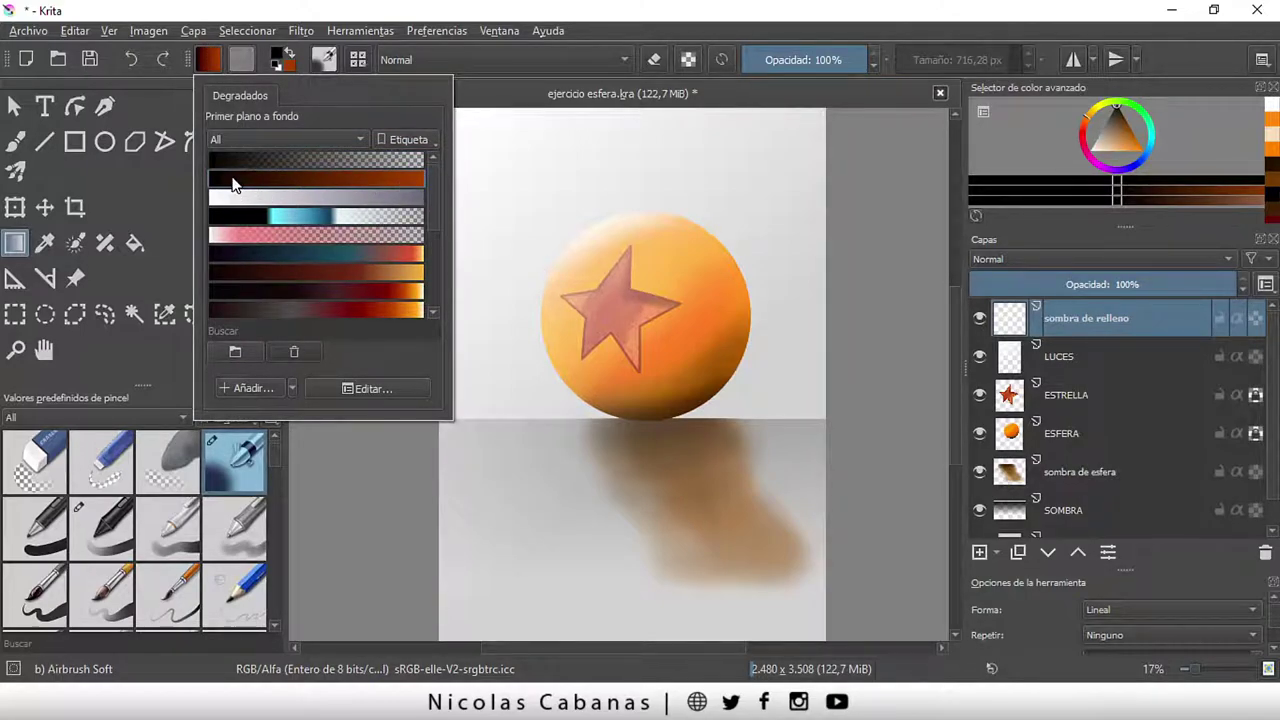
left_click(787, 558)
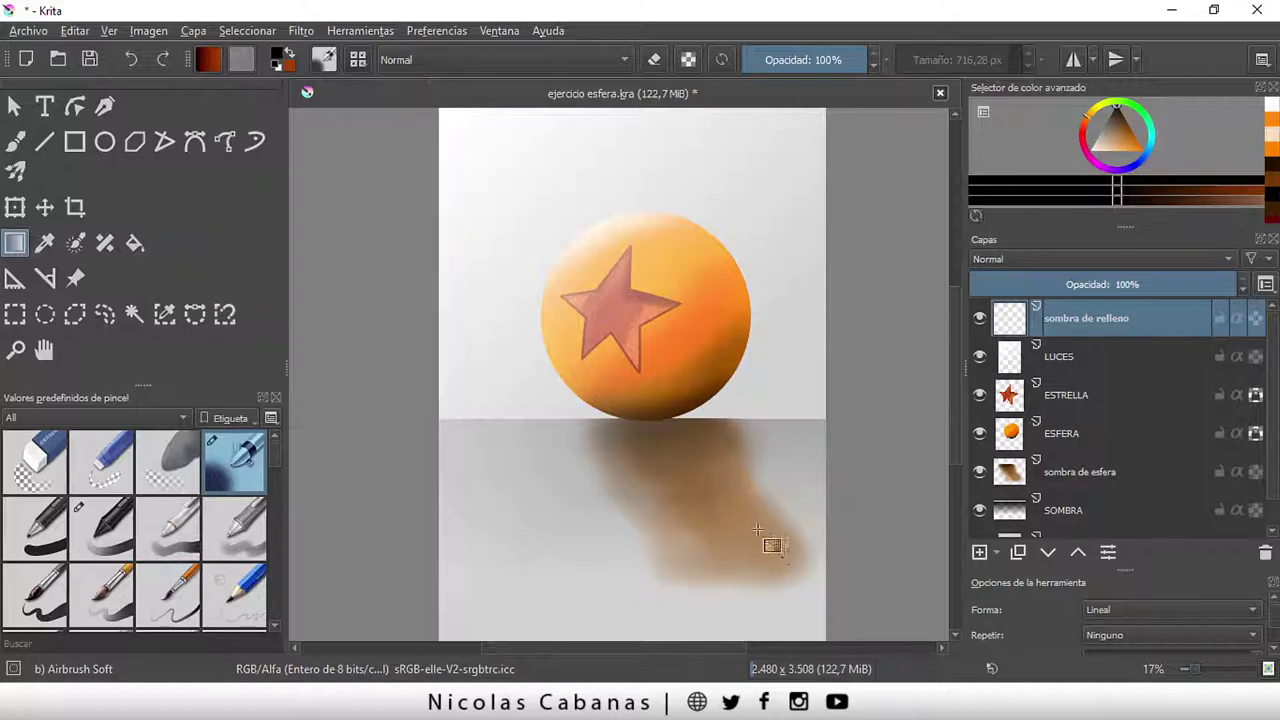
left_click_drag(612, 300, 729, 522)
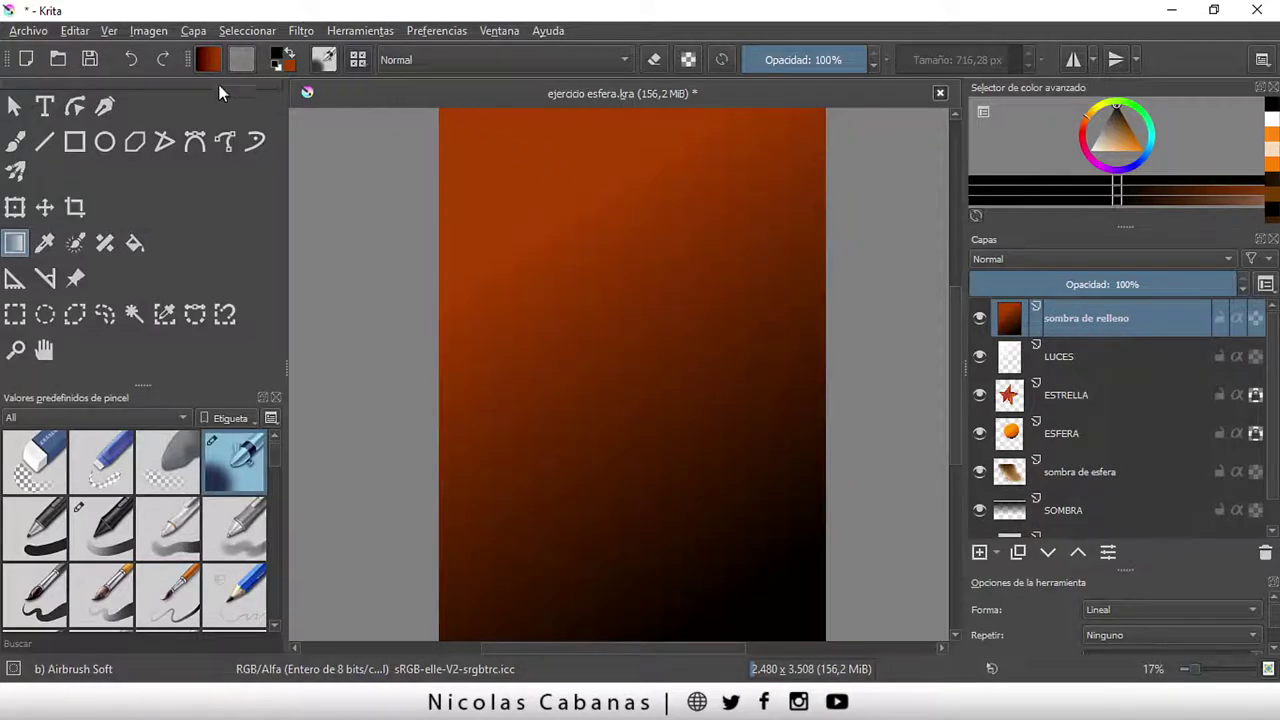
left_click(128, 59)
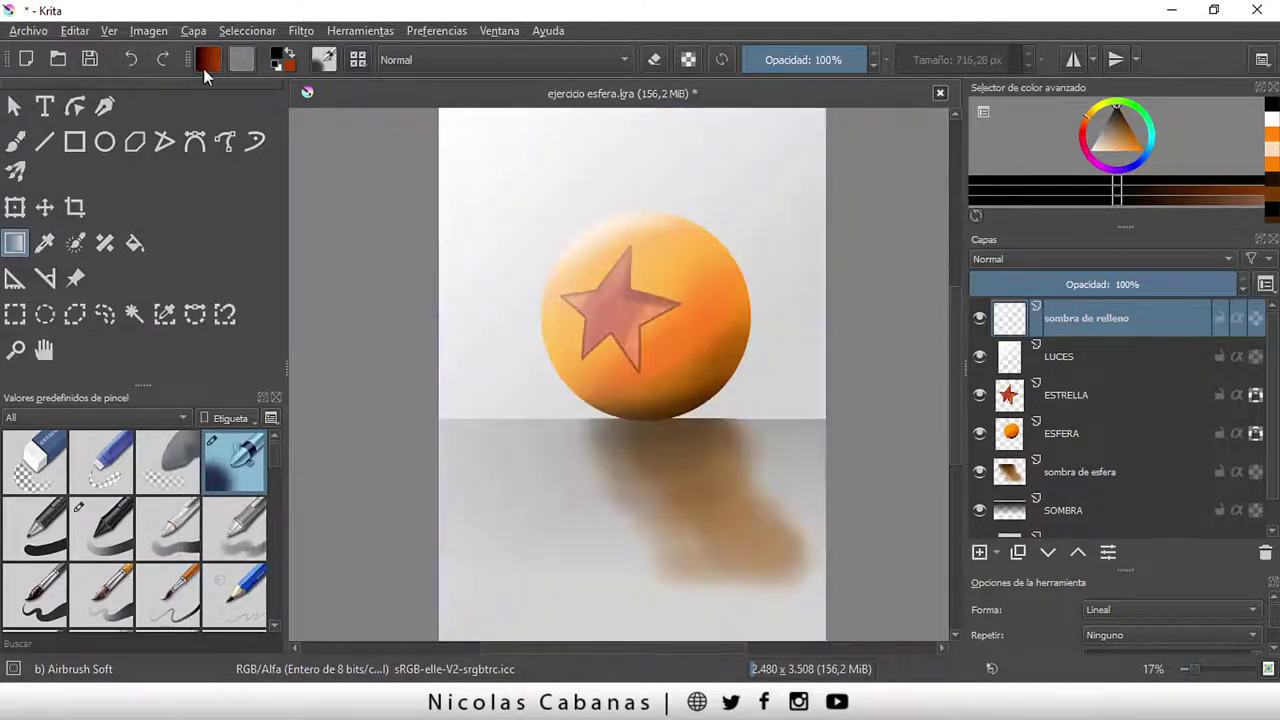
Choose the 'Primer plano a transparente' gradient preset
left_click(205, 63)
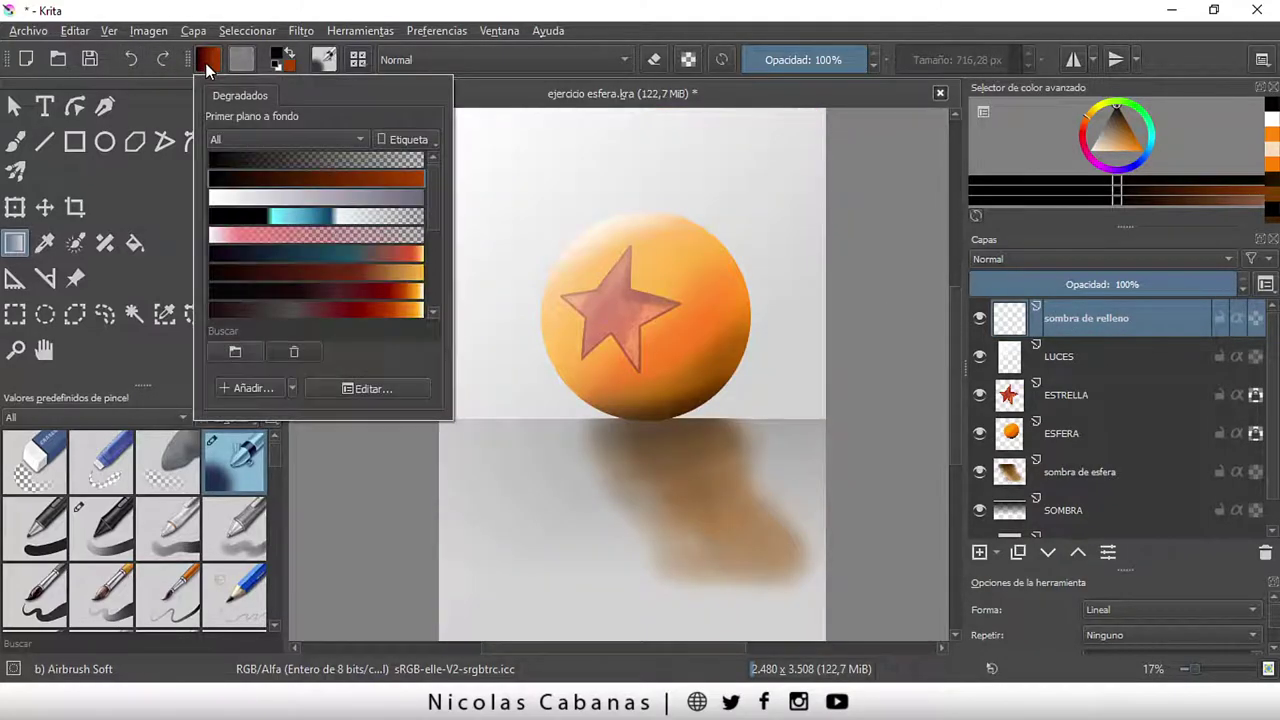
left_click(287, 161)
left_click(679, 23)
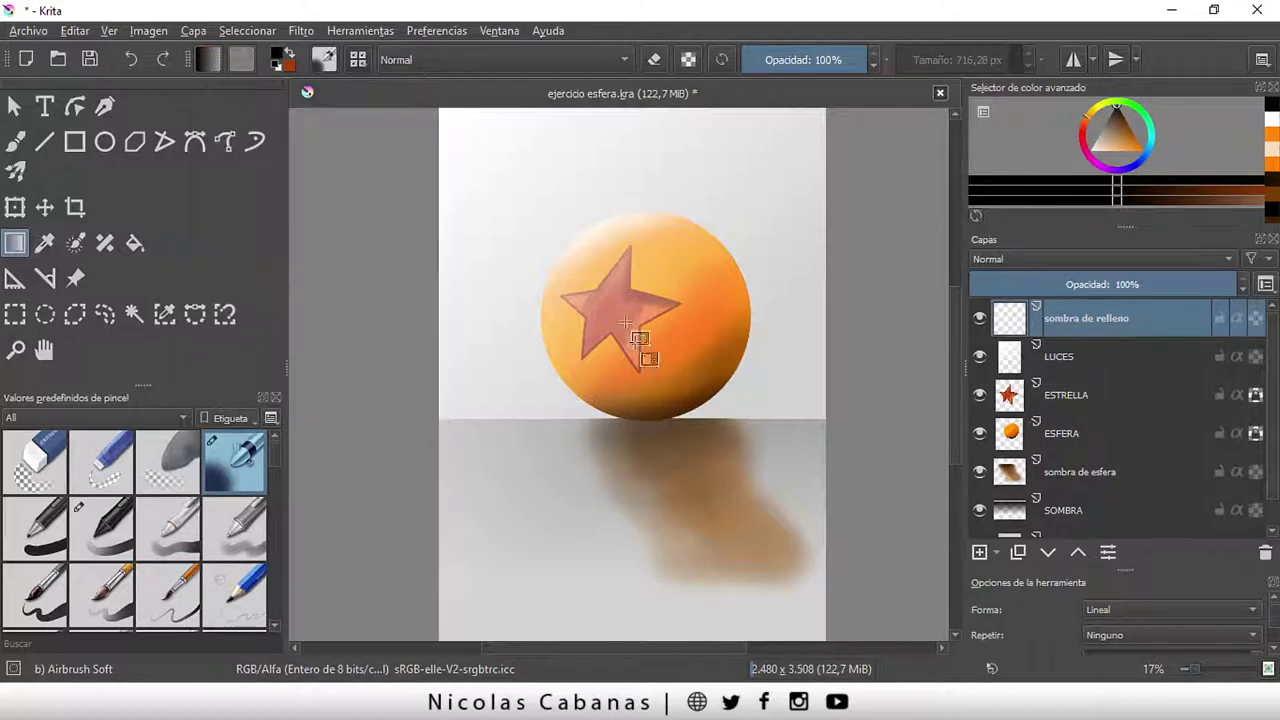
Drag a dark-to-transparent gradient up from the canvas bottom and fade 'sombra de relleno' to 46%
mouse_move(803, 592)
left_mouse_down()
mouse_move(677, 395)
mouse_move(570, 271)
left_mouse_up()
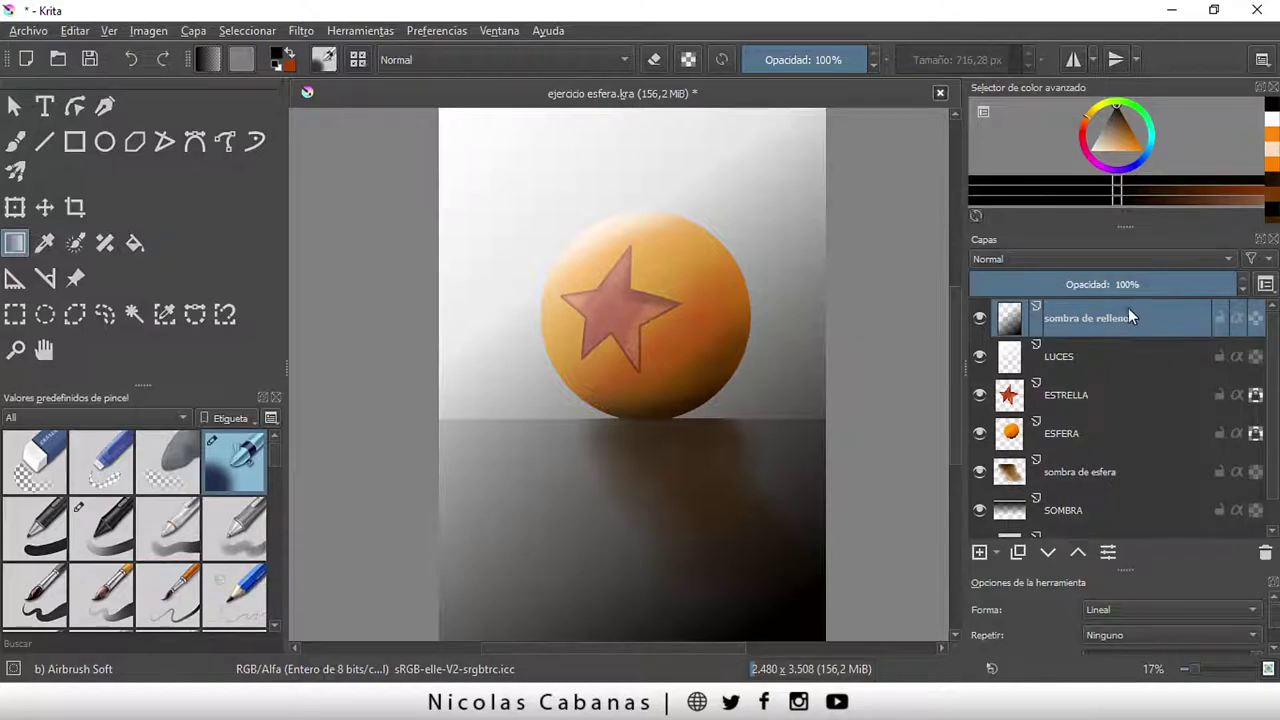
left_click_drag(1164, 290, 1070, 296)
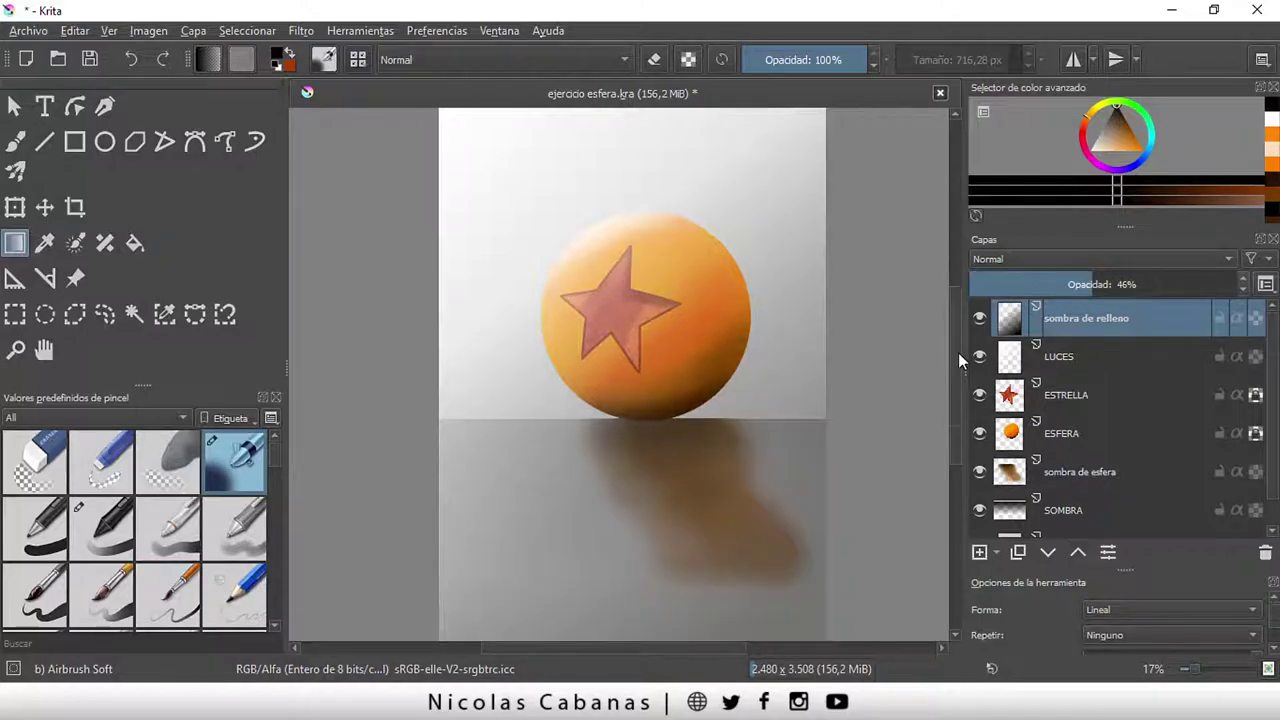
left_click_drag(959, 351, 960, 366)
Zoom in on the painting and hide the sombra de relleno and LUCES layers
scroll(845, 310, "down", 1, "ctrl")
left_click_drag(646, 646, 671, 648)
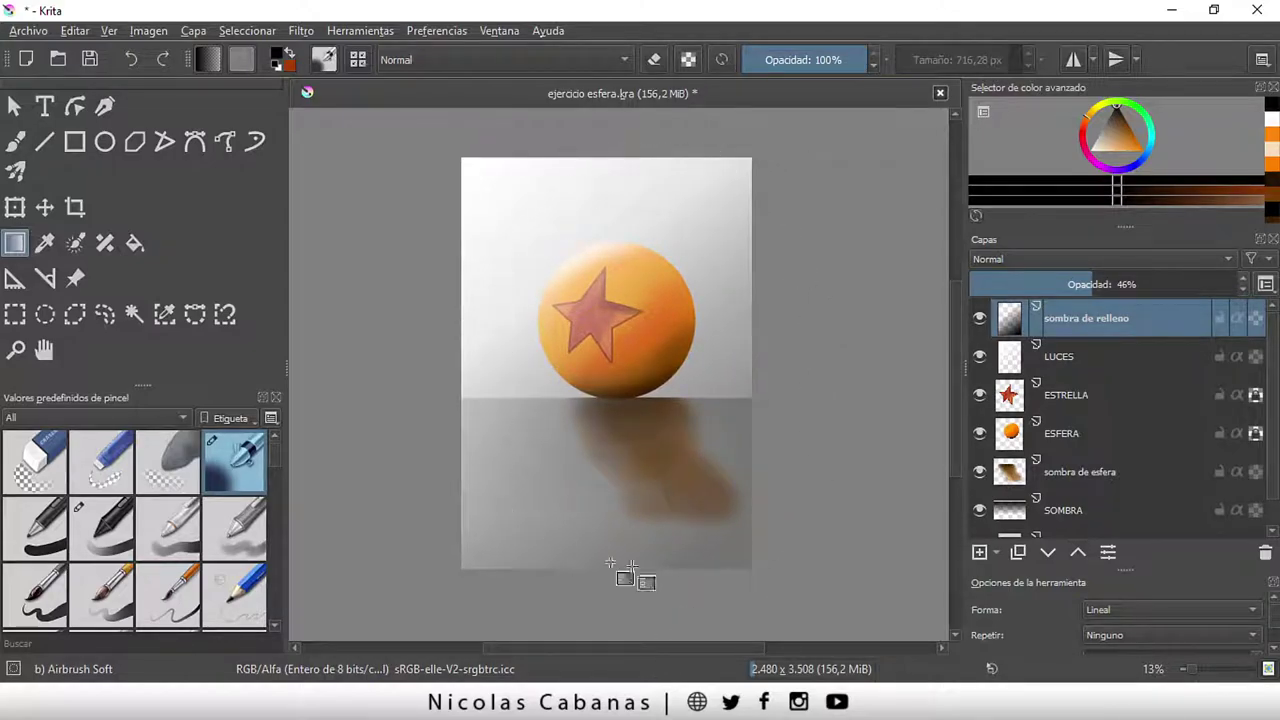
scroll(775, 325, "down", 2, "ctrl")
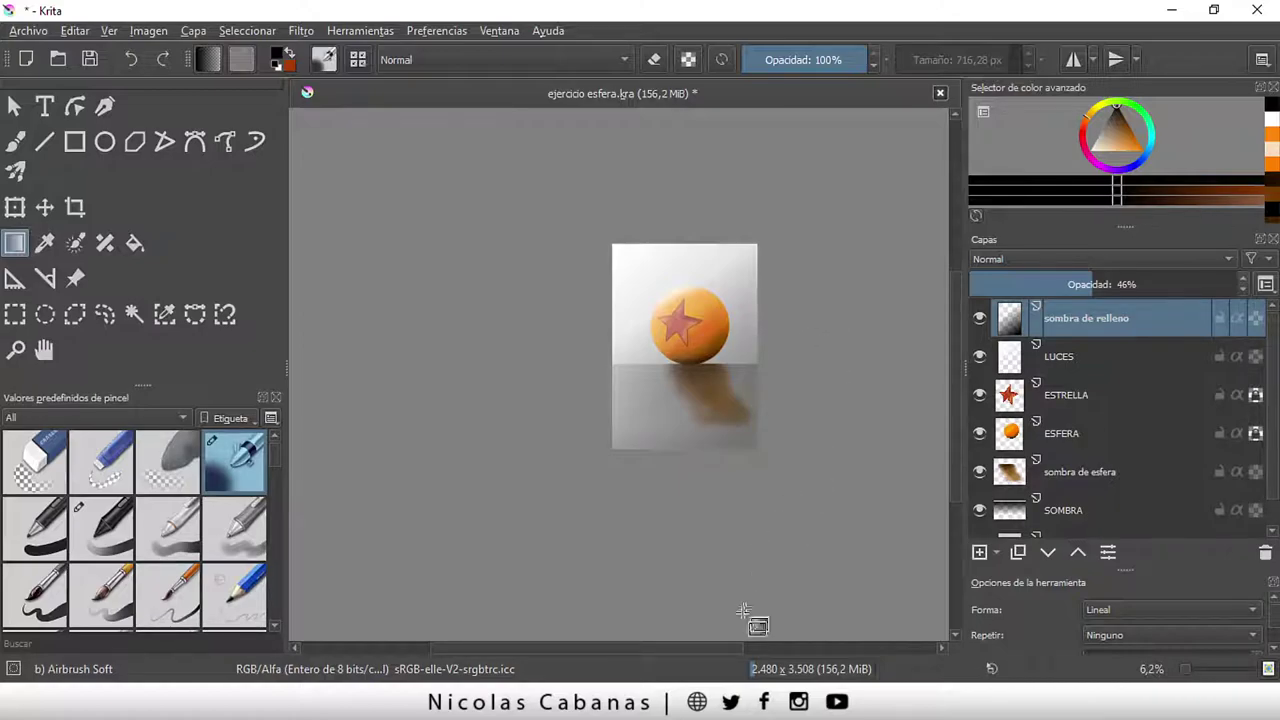
left_click_drag(699, 648, 733, 642)
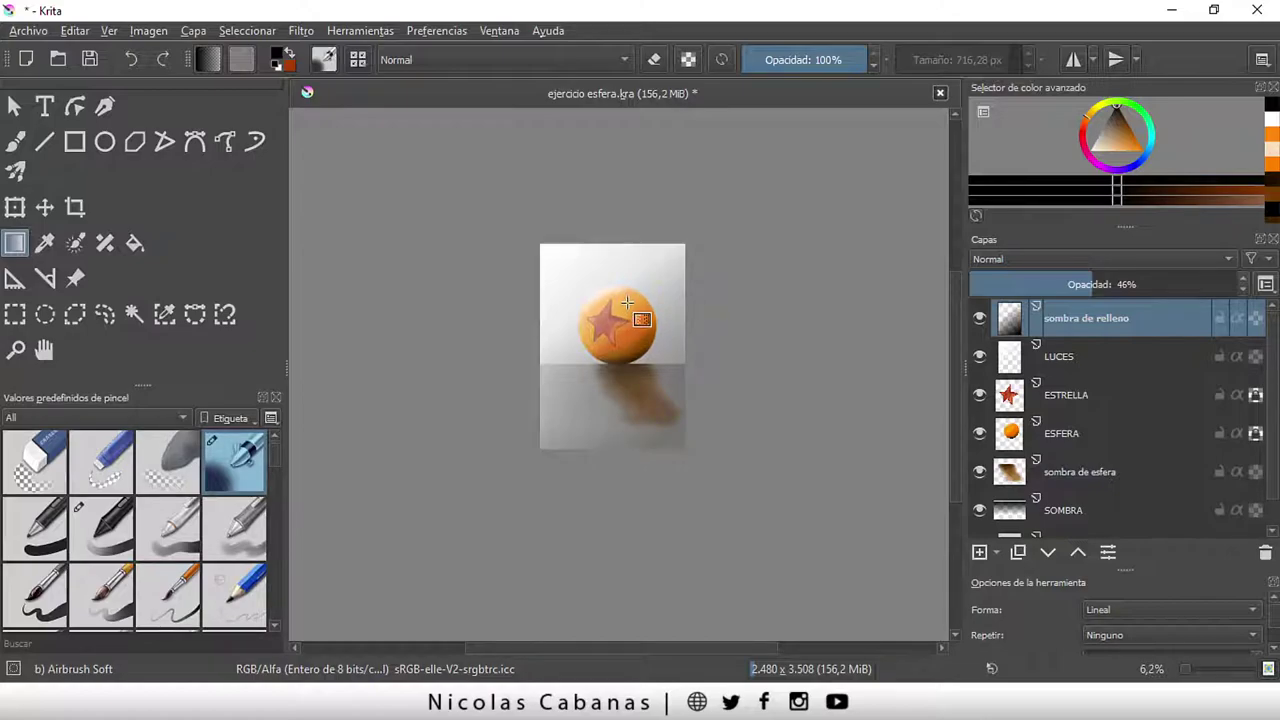
key("plus")
key("plus")
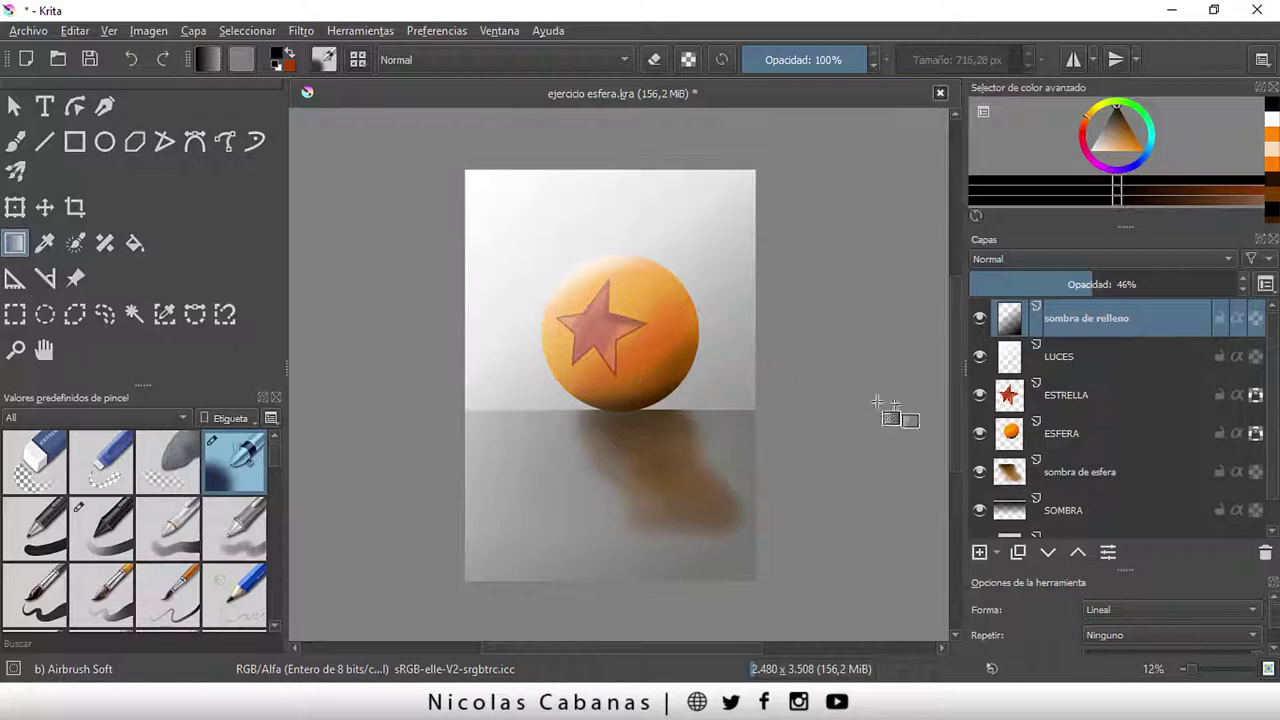
left_click(981, 319)
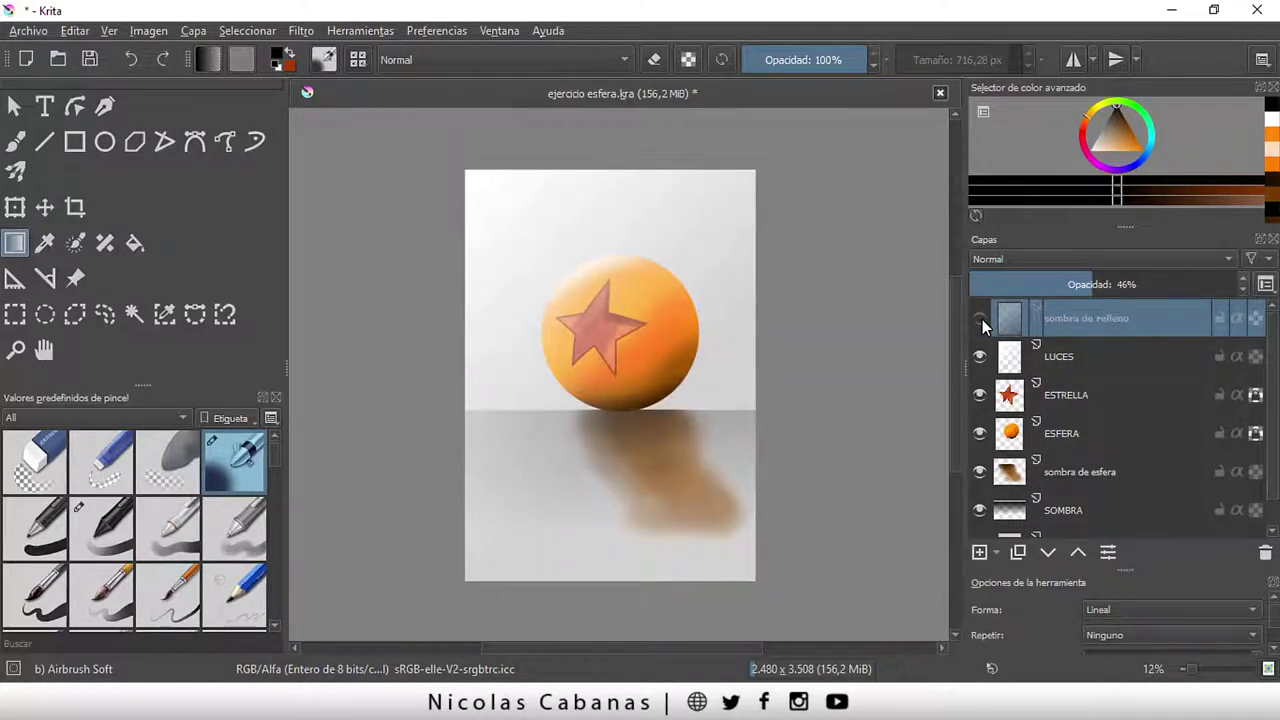
left_click(982, 360)
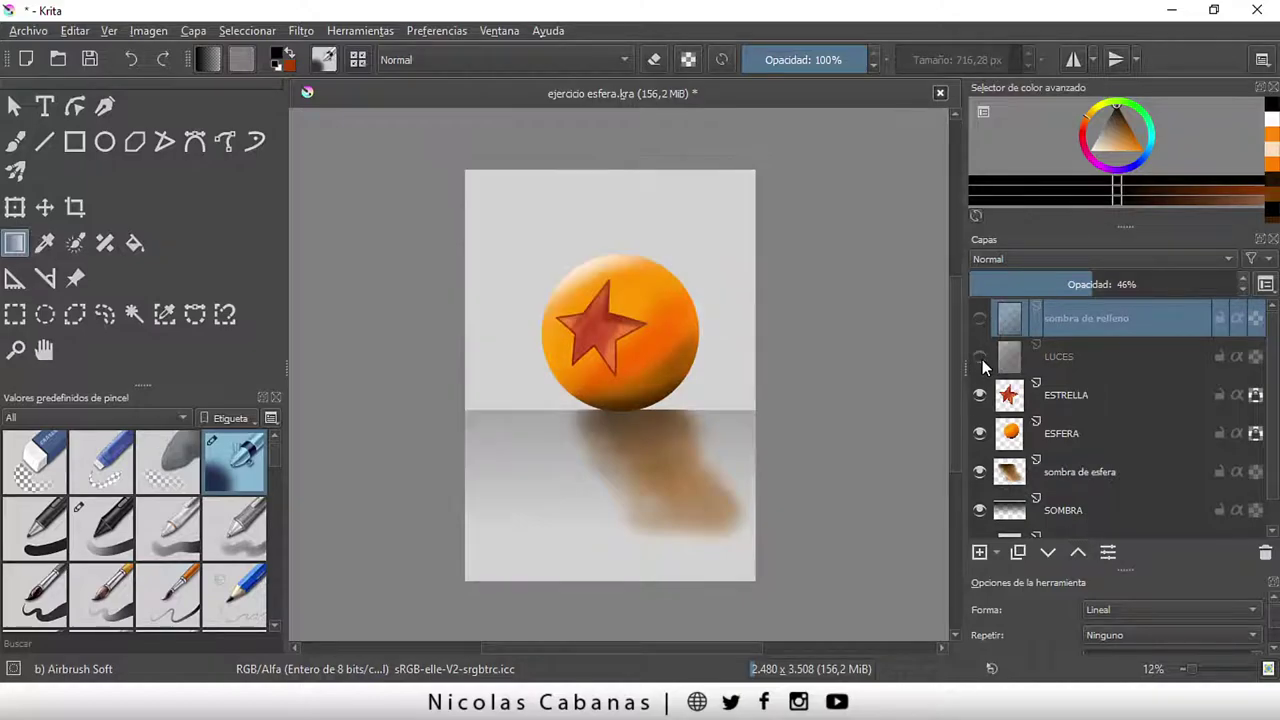
Check the ESTRELLA, sombra de esfera and SOMBRA layers by toggling visibility, then select sombra de esfera
left_click(980, 396)
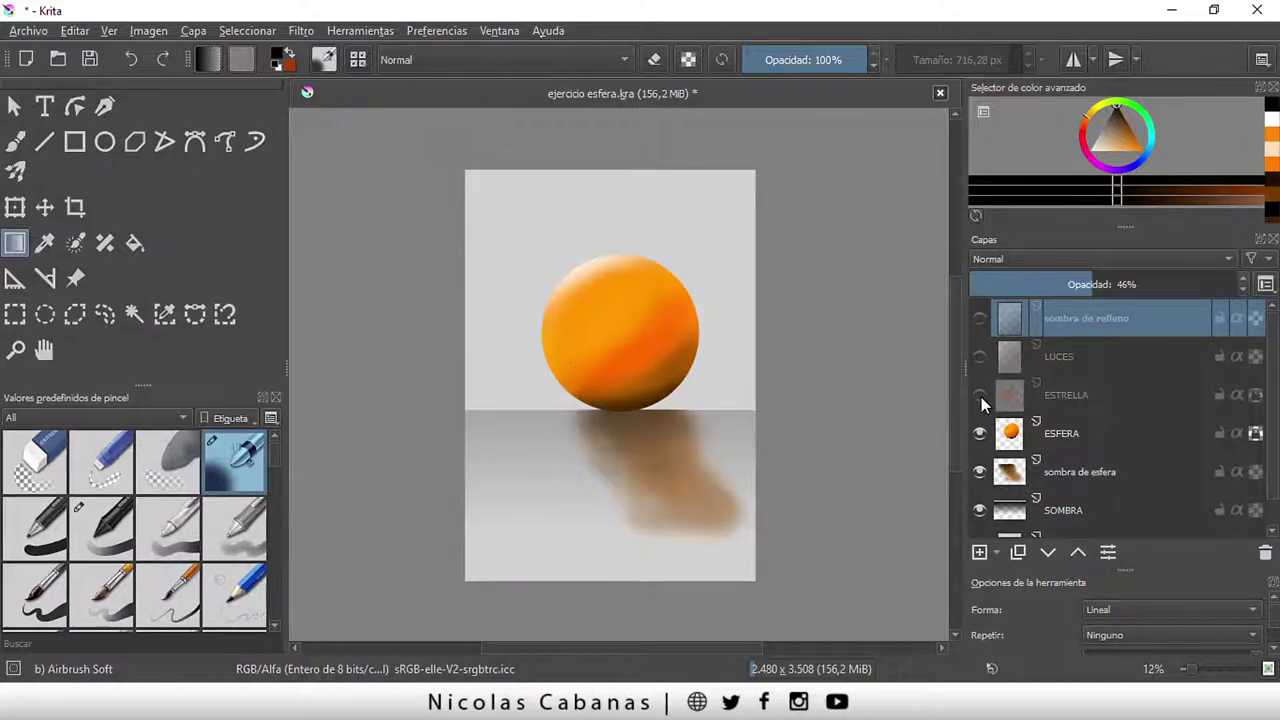
left_click(980, 395)
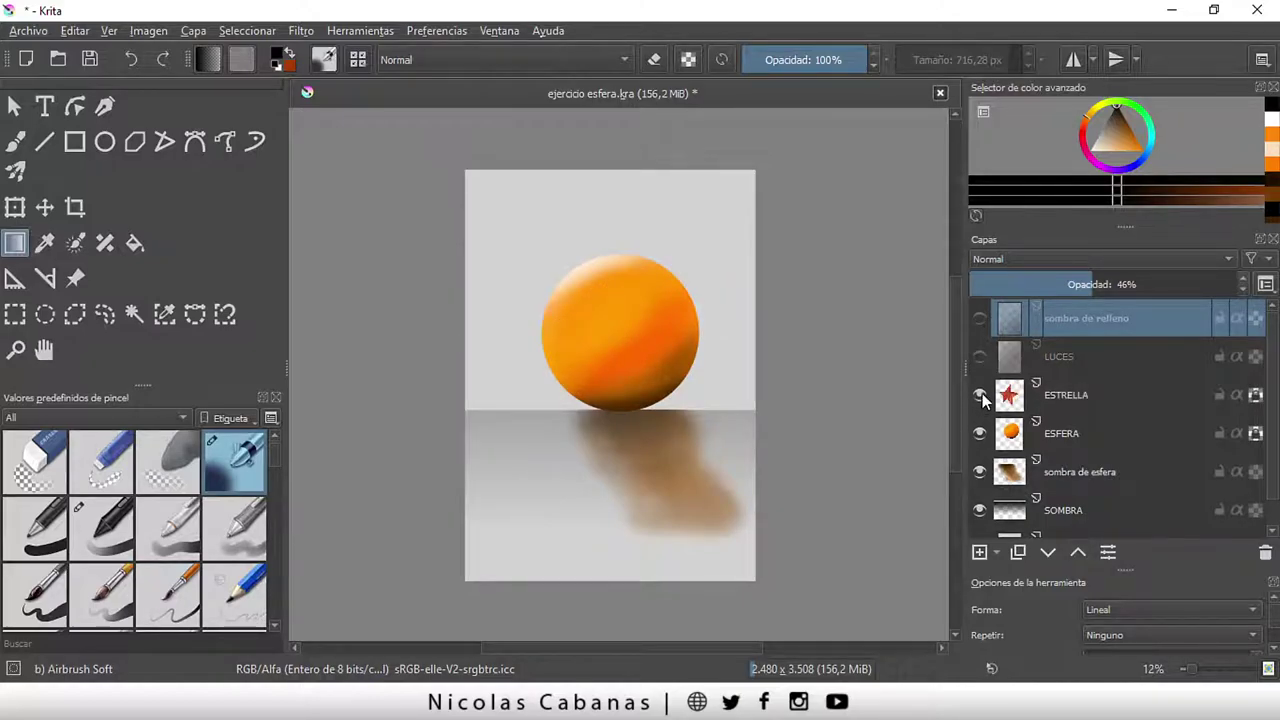
left_click(980, 472)
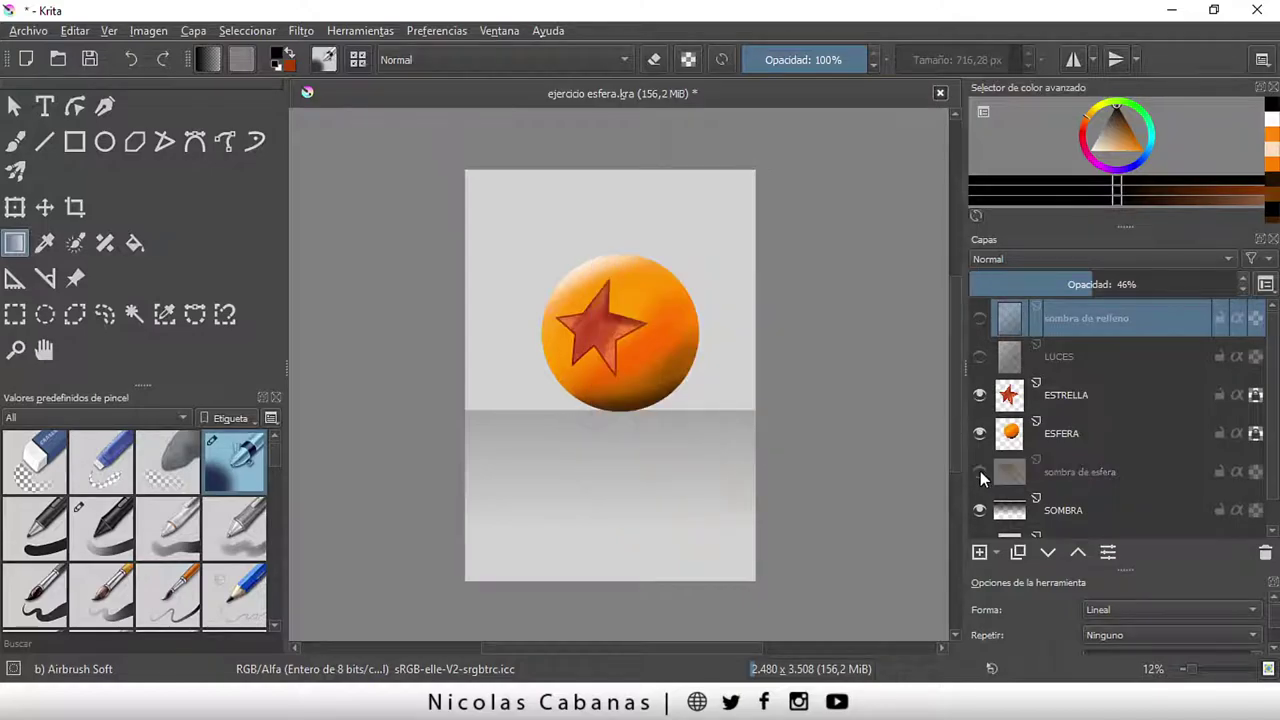
left_click(980, 471)
left_click(980, 510)
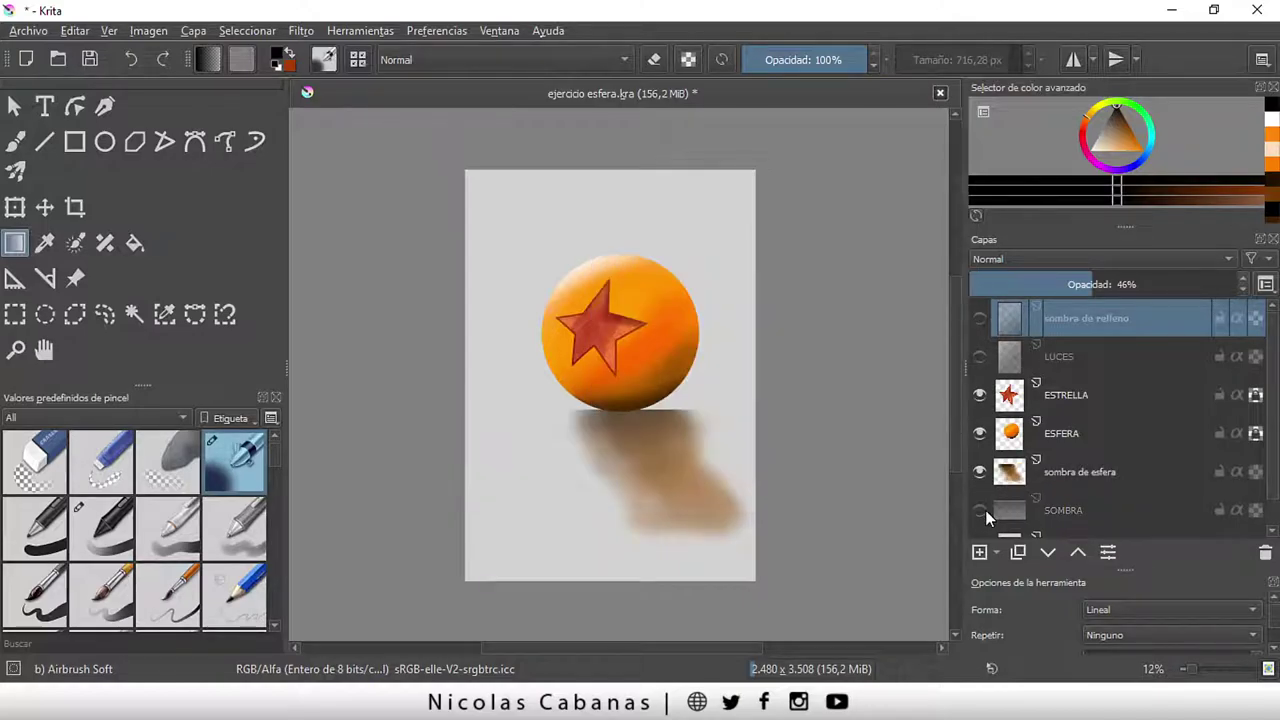
left_click(982, 510)
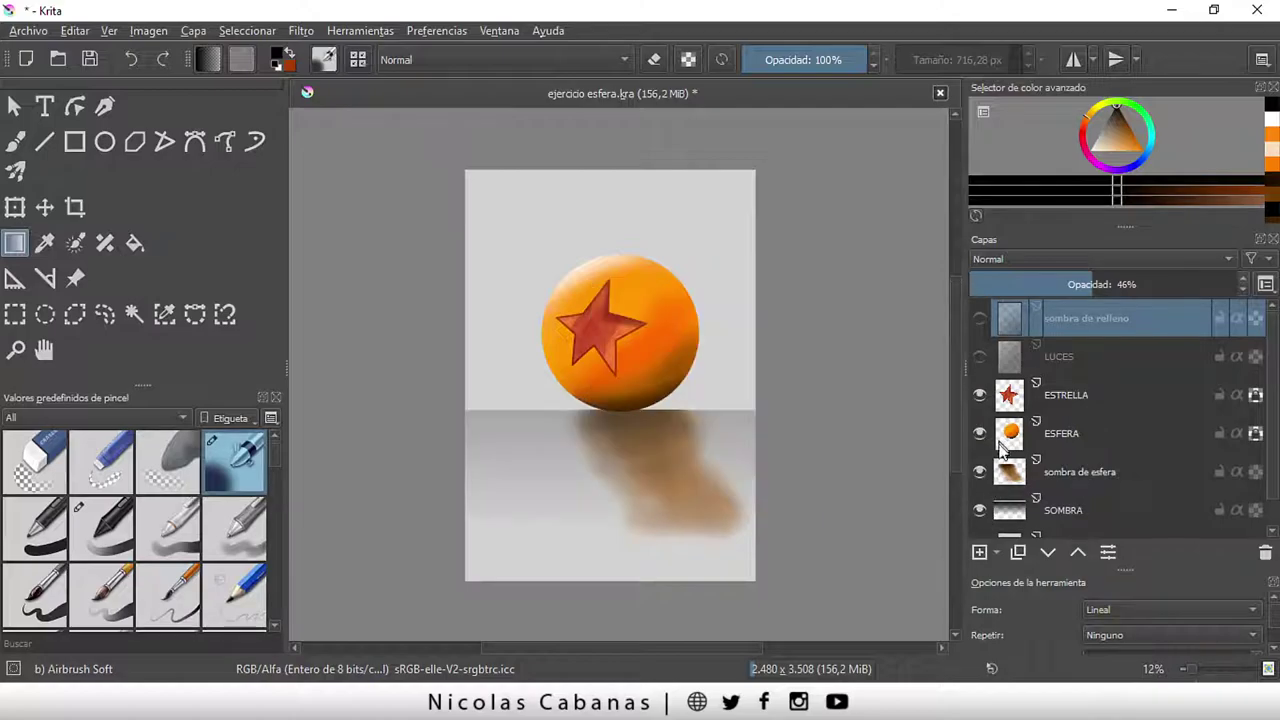
scroll(1075, 466, "down", 1)
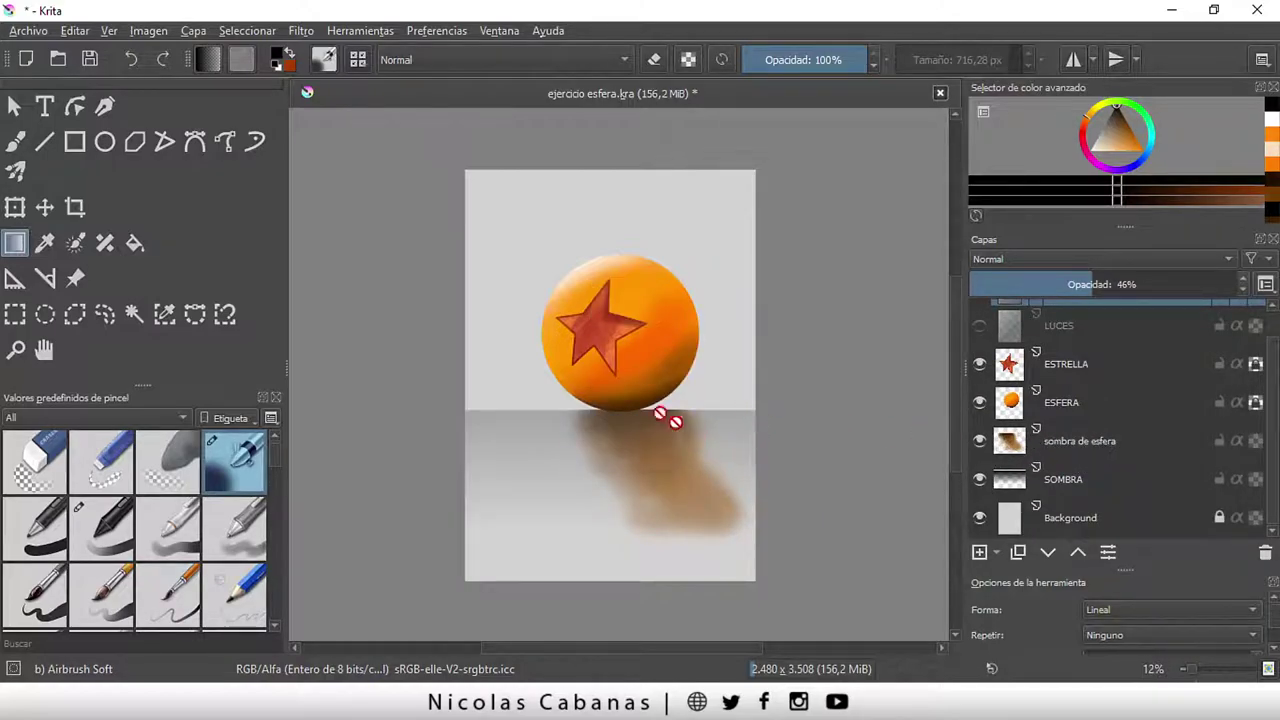
left_click(1096, 446)
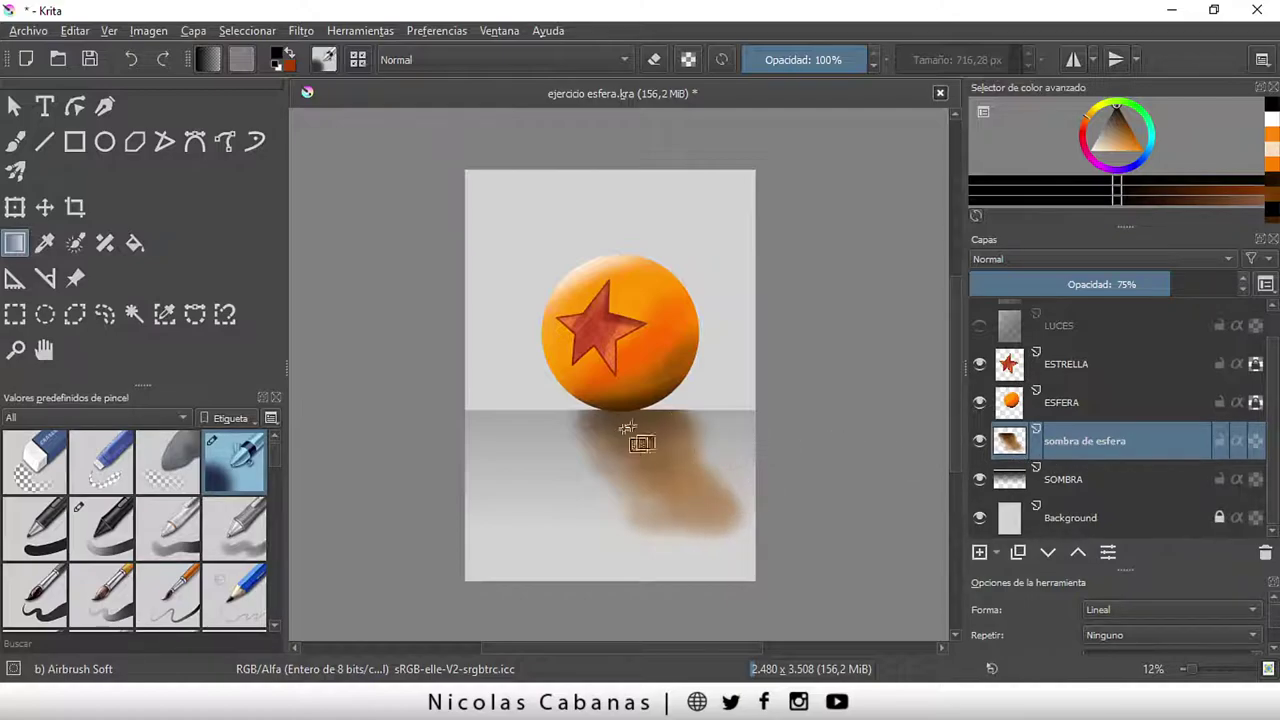
Use the Transform tool to move the sombra de esfera shadow left and flip it horizontally
left_click(15, 207)
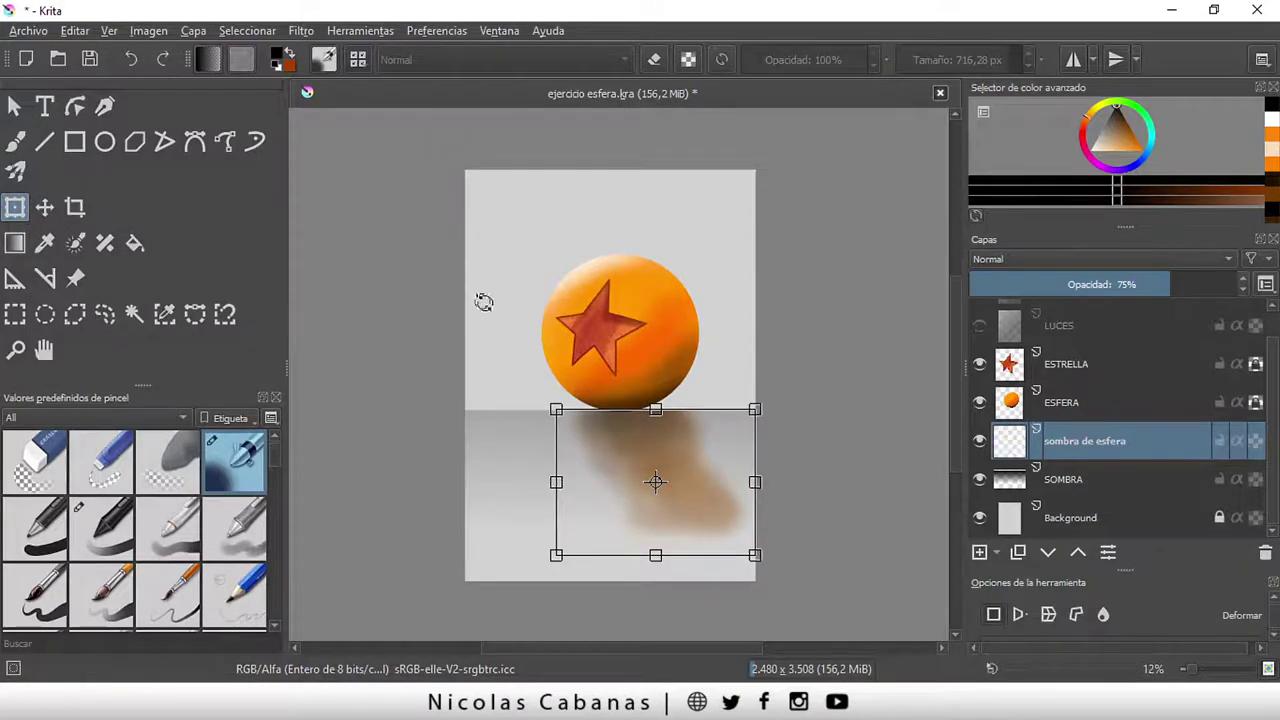
left_click_drag(676, 461, 606, 463)
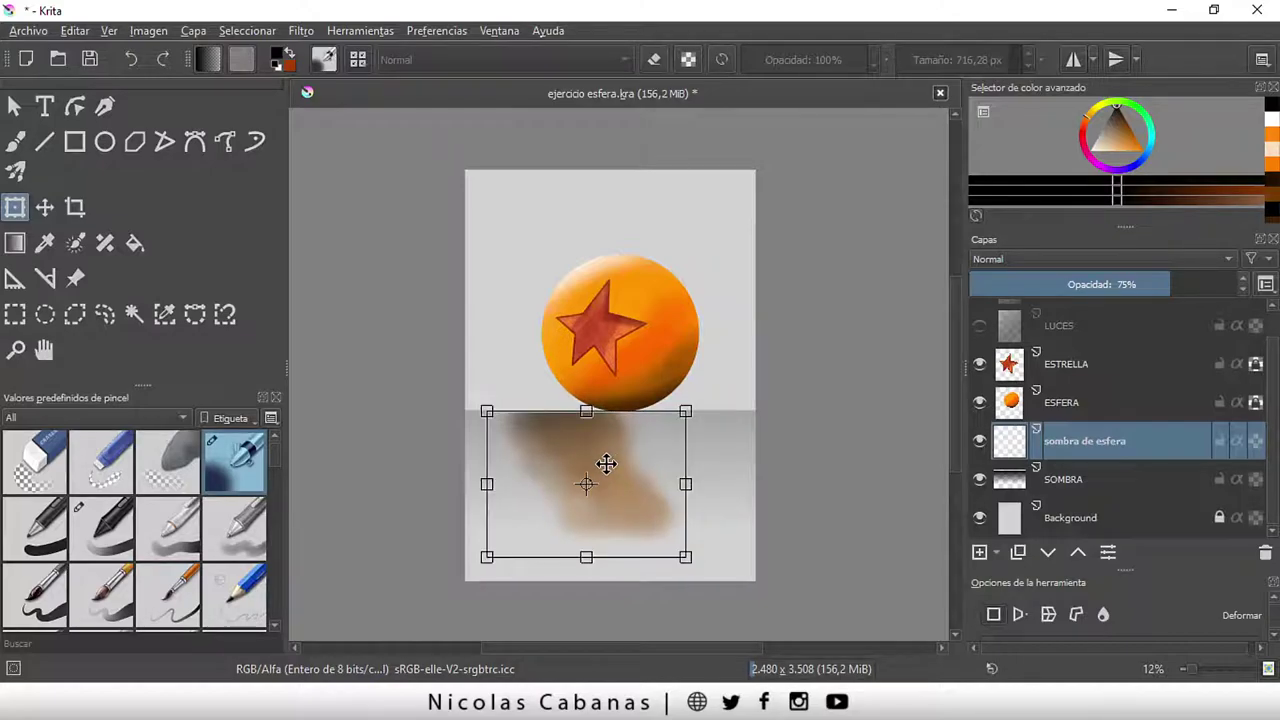
right_click(594, 456)
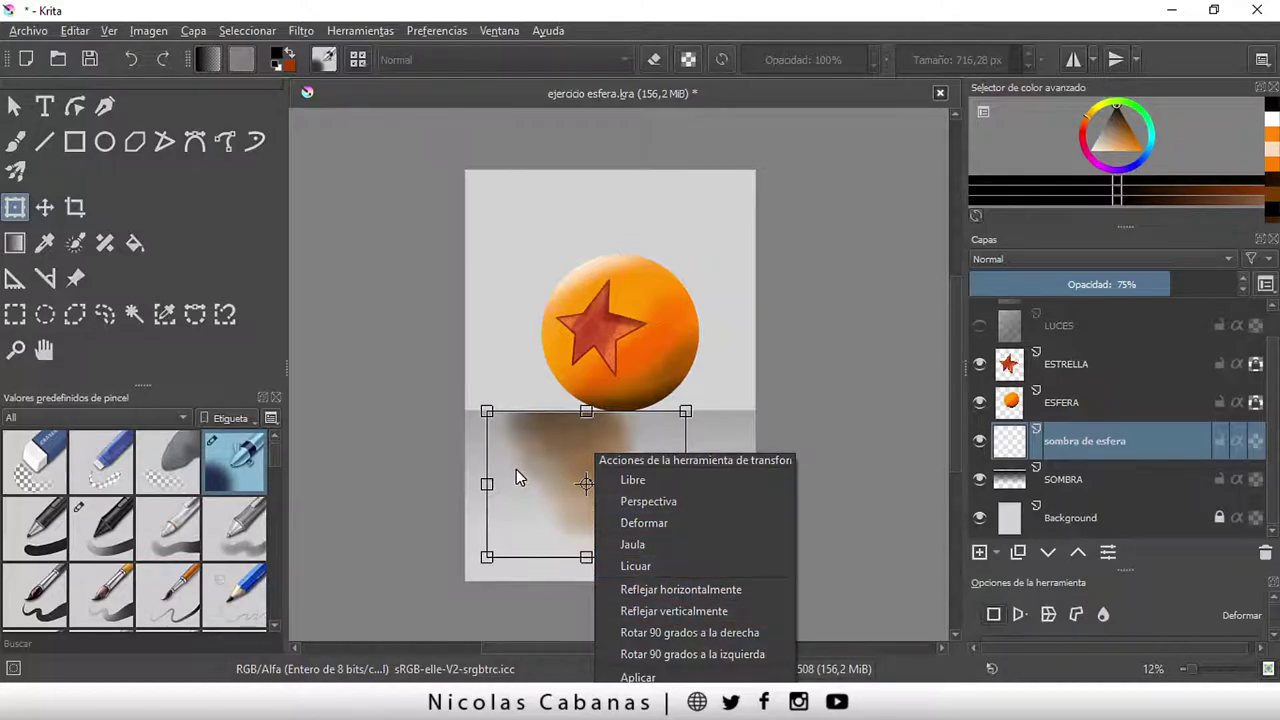
left_click(705, 589)
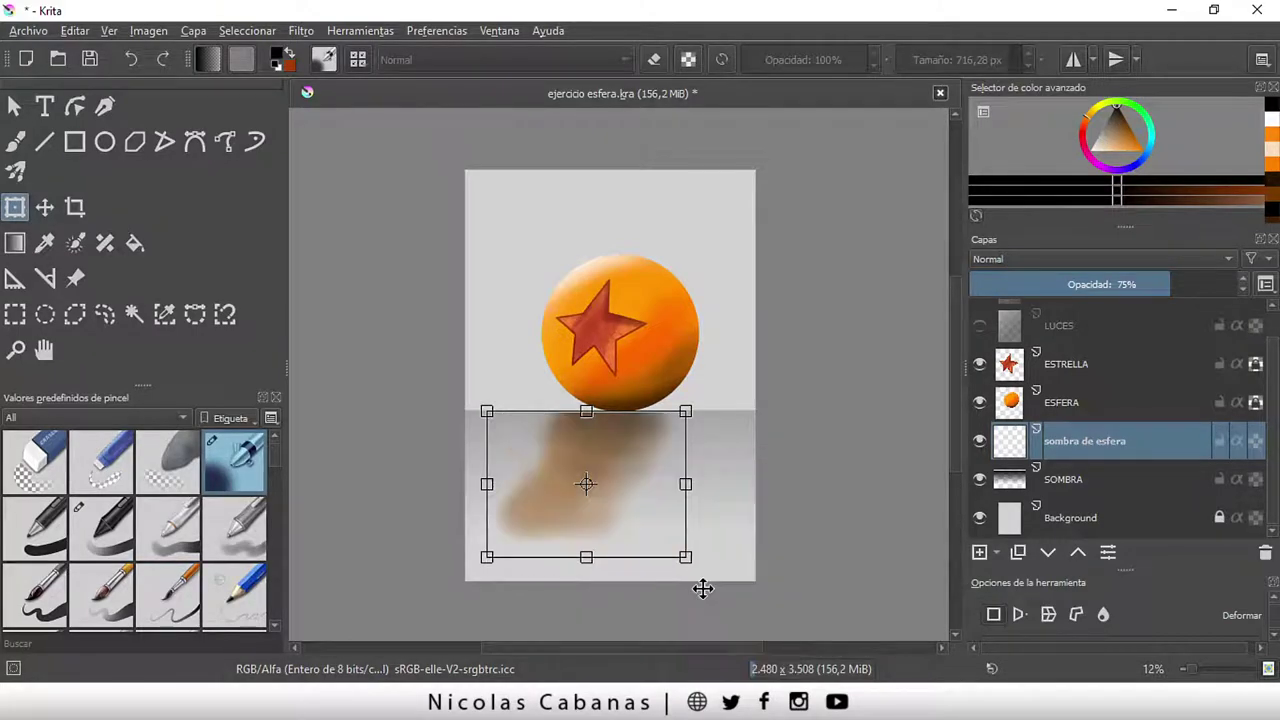
key("Return")
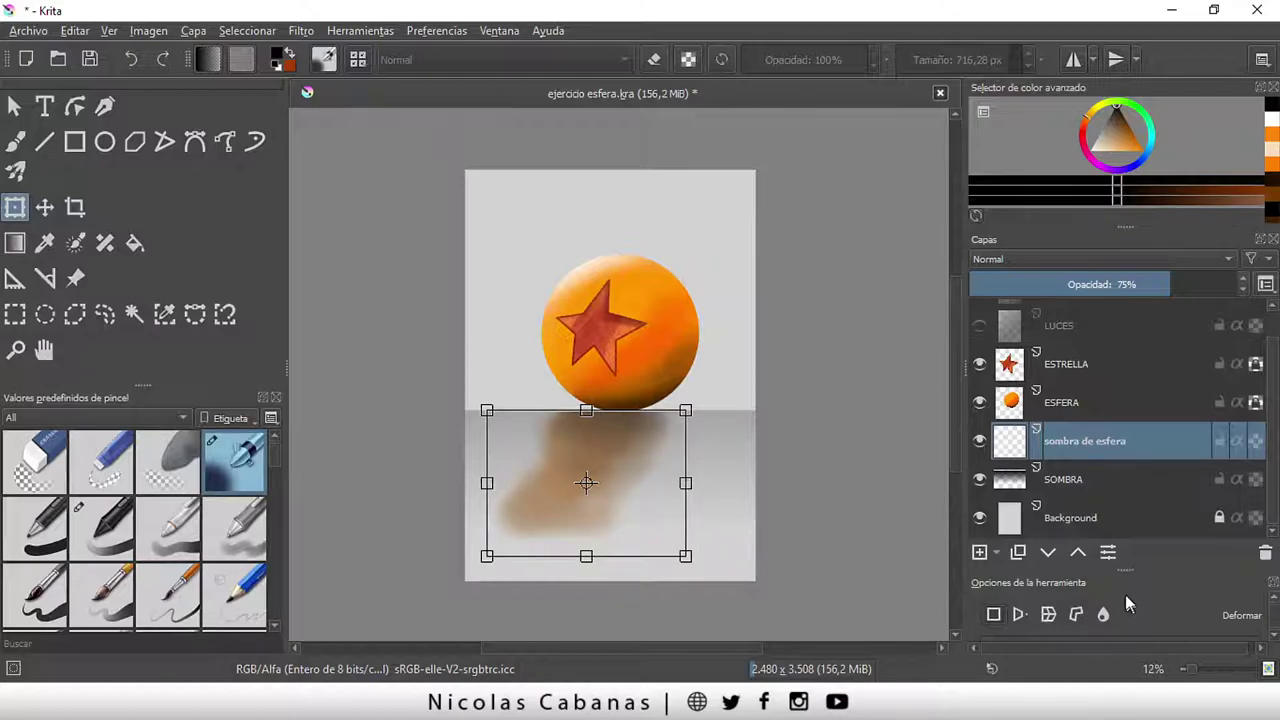
Shift the shadow further left, mirror it horizontally again, apply, and choose Deformar (warp) mode
left_click_drag(1118, 568, 1128, 428)
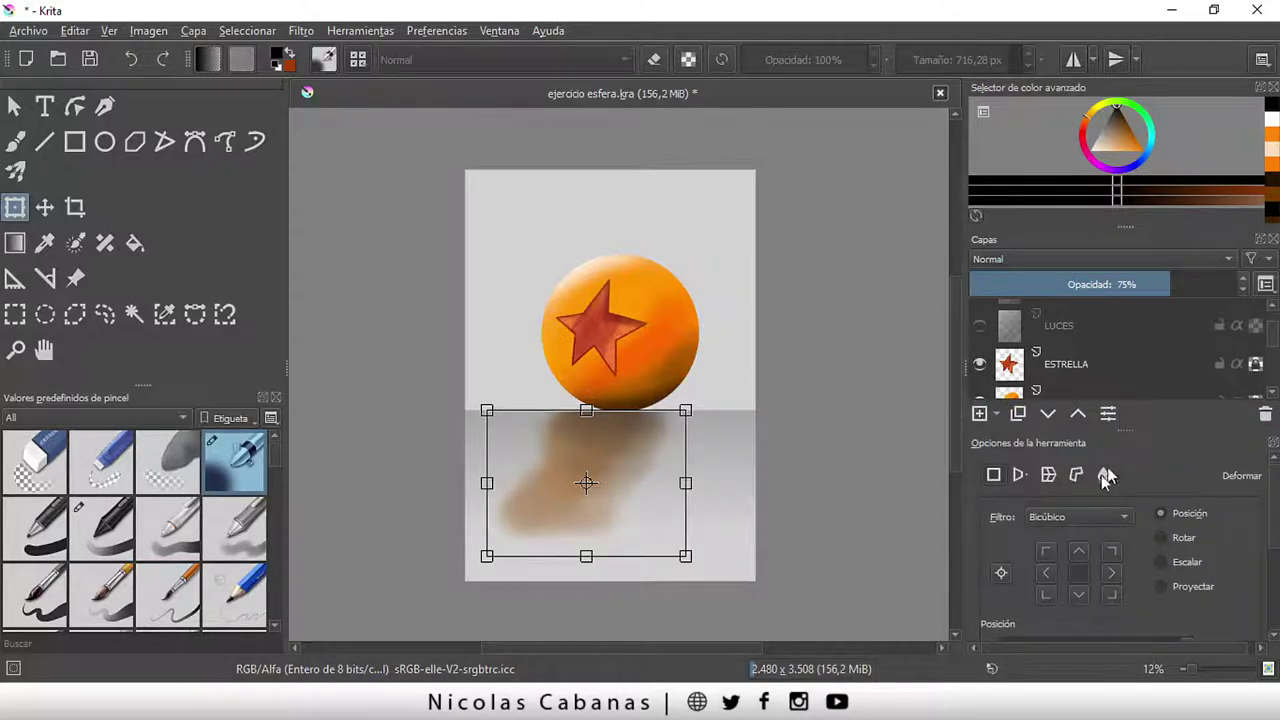
left_click(1049, 474)
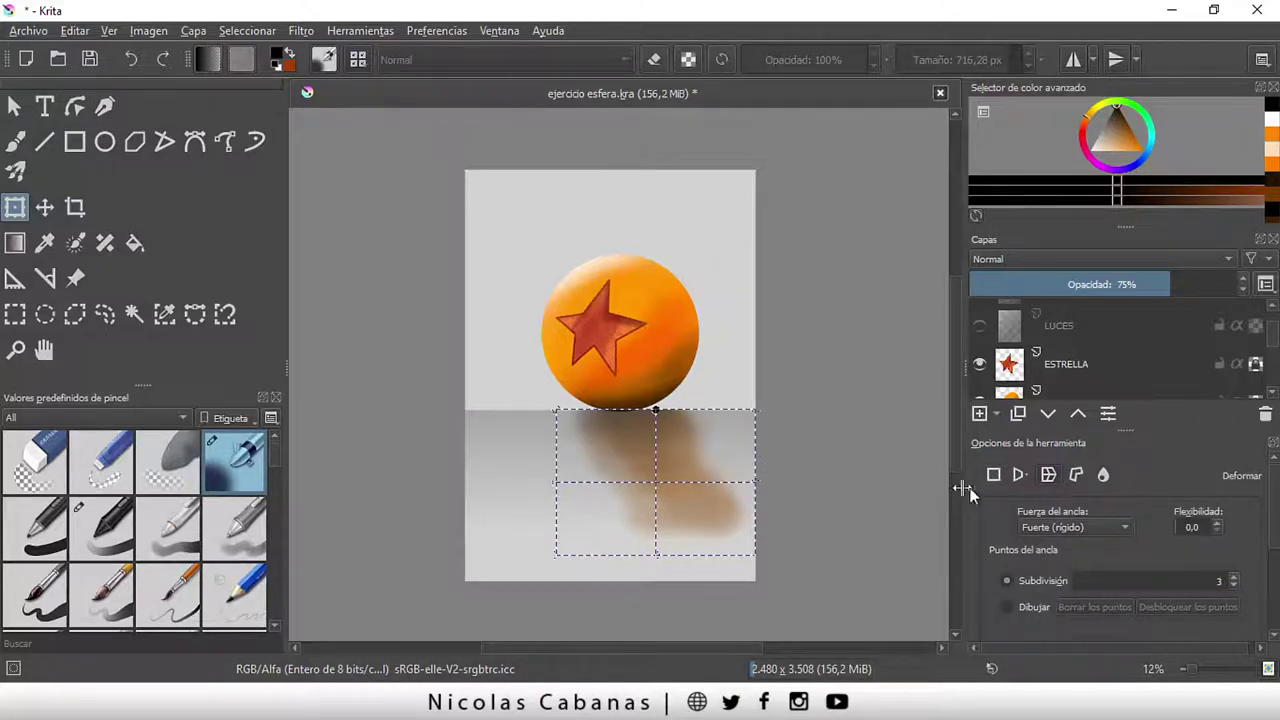
left_click(994, 475)
mouse_move(719, 459)
left_mouse_down()
mouse_move(663, 471)
mouse_move(640, 459)
left_mouse_up()
right_click(645, 460)
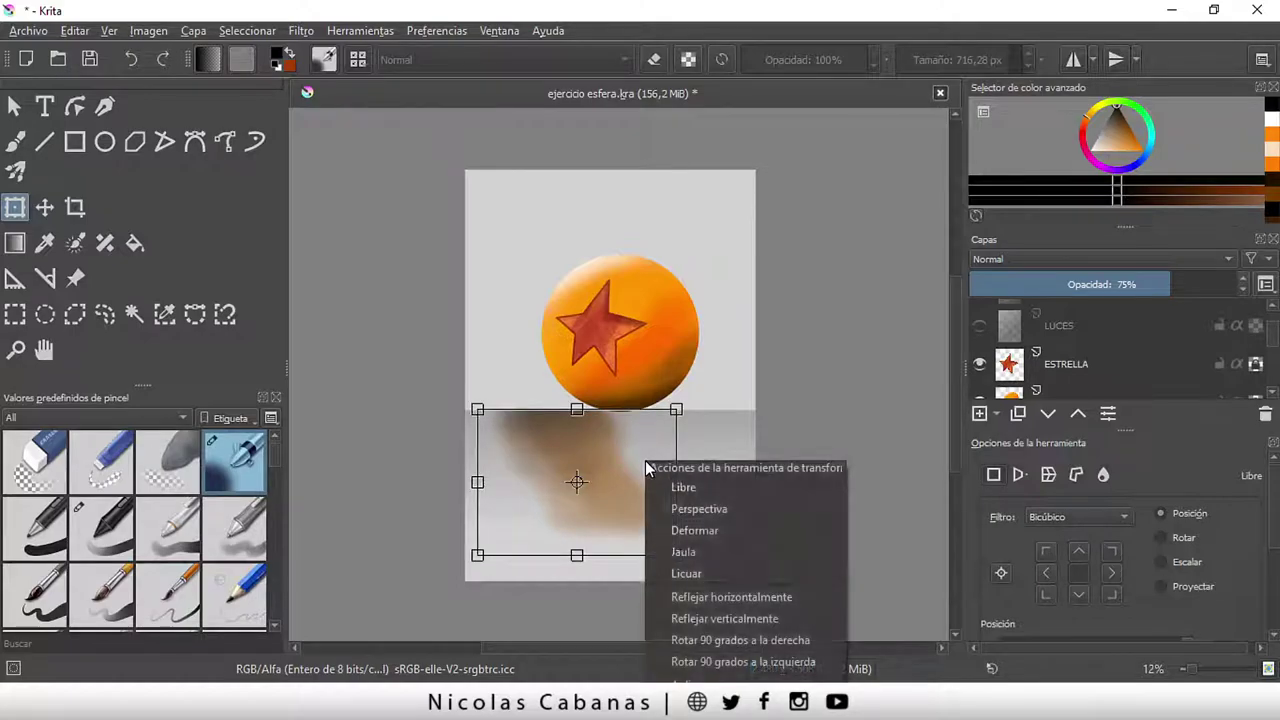
left_click(740, 597)
key("Return")
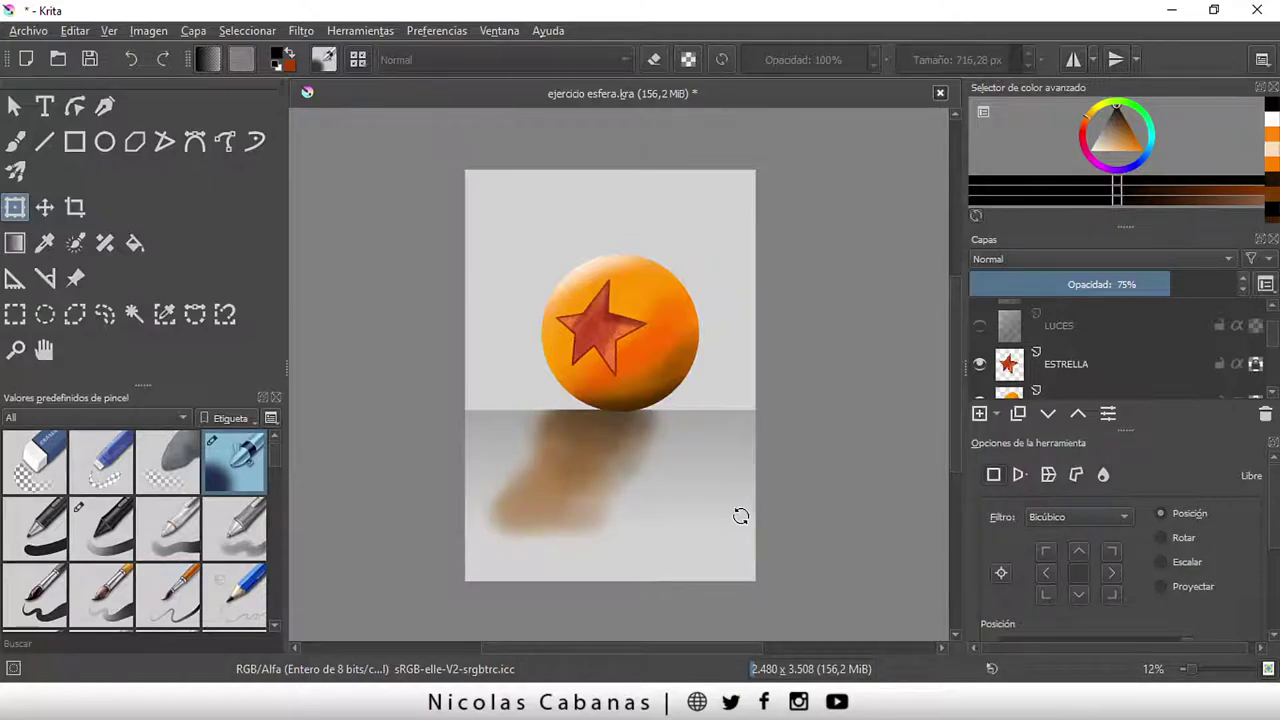
left_click(1049, 476)
scroll(590, 428, "up", 1)
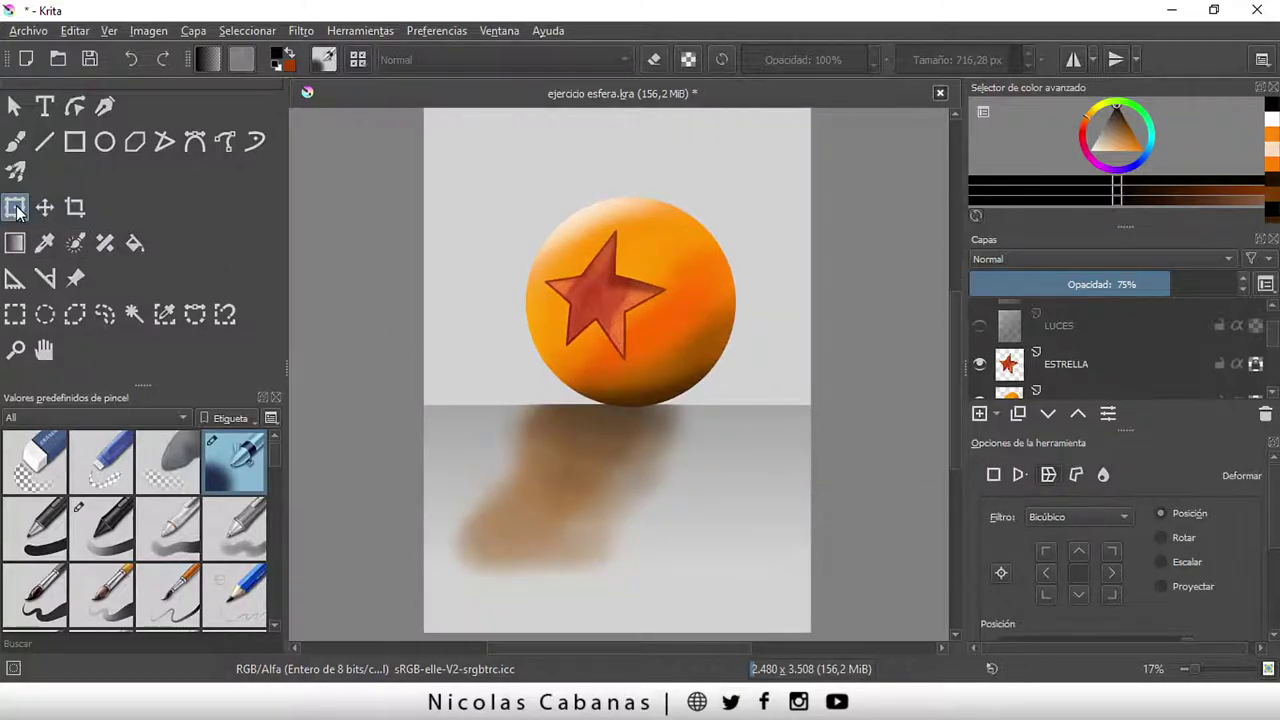
Place a warp grid over the shadow, then save the painting as ejercicio esfera.kra
left_click(541, 492)
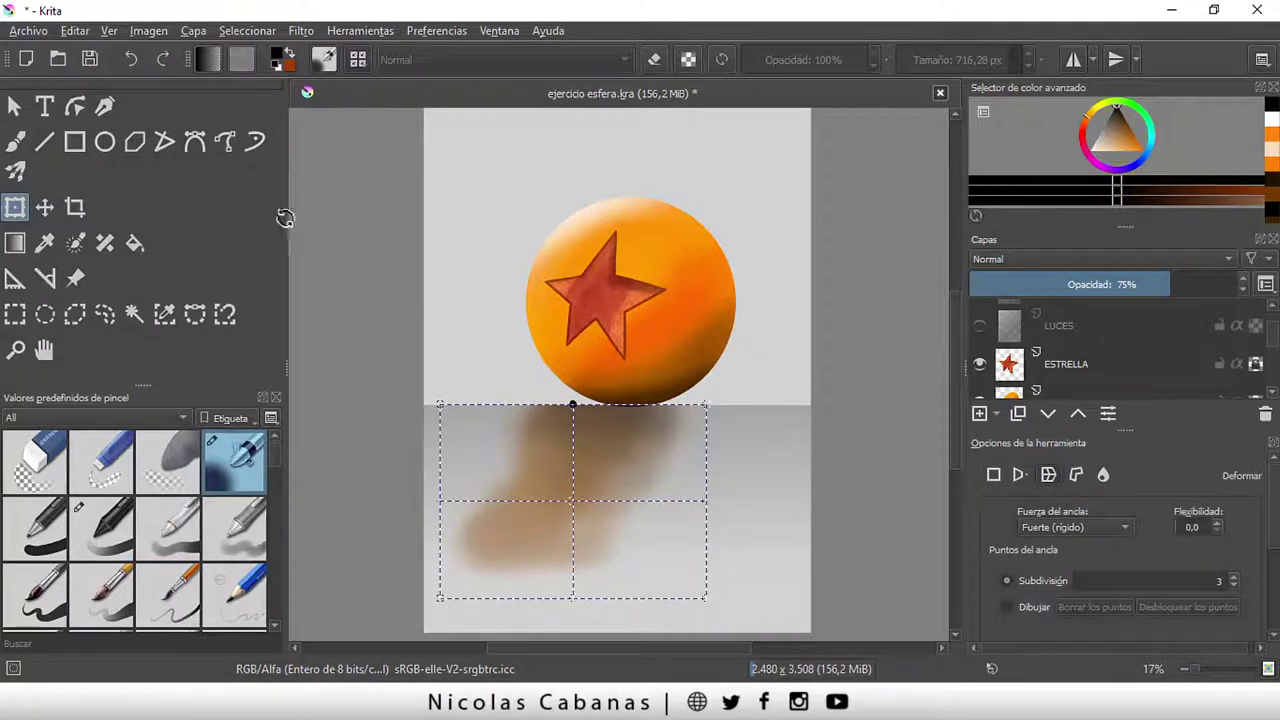
left_click(28, 30)
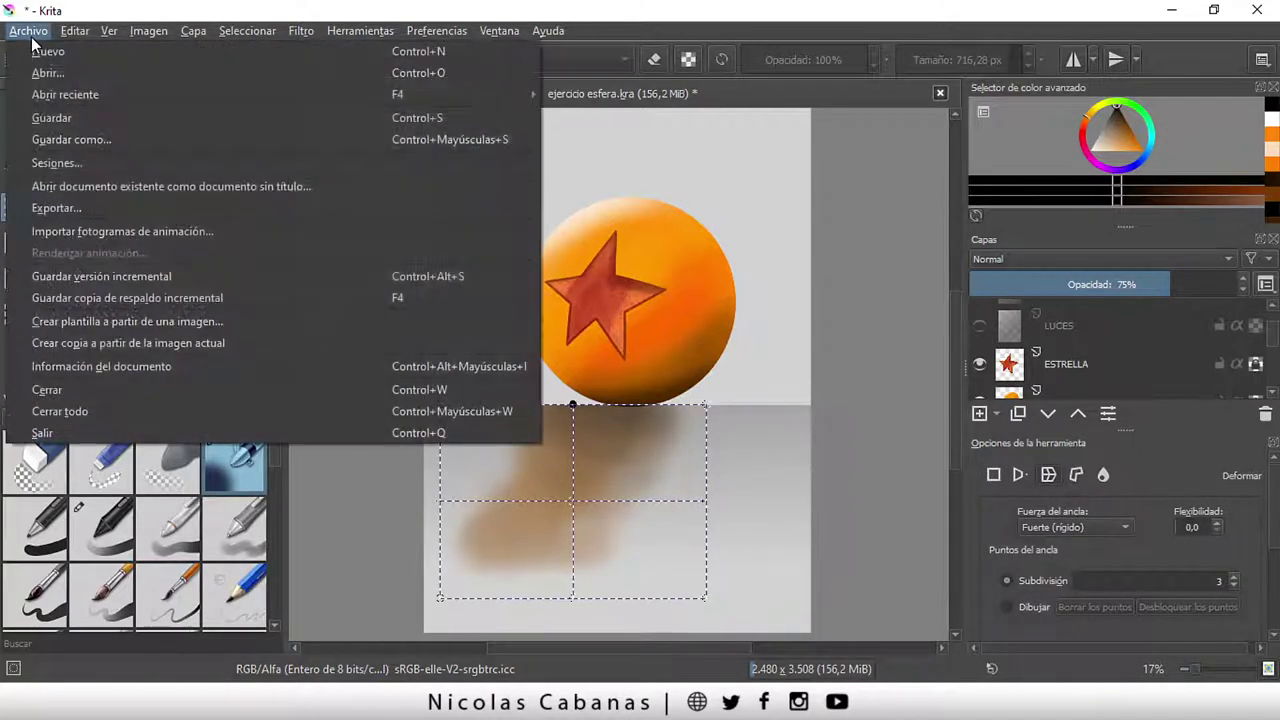
left_click(66, 120)
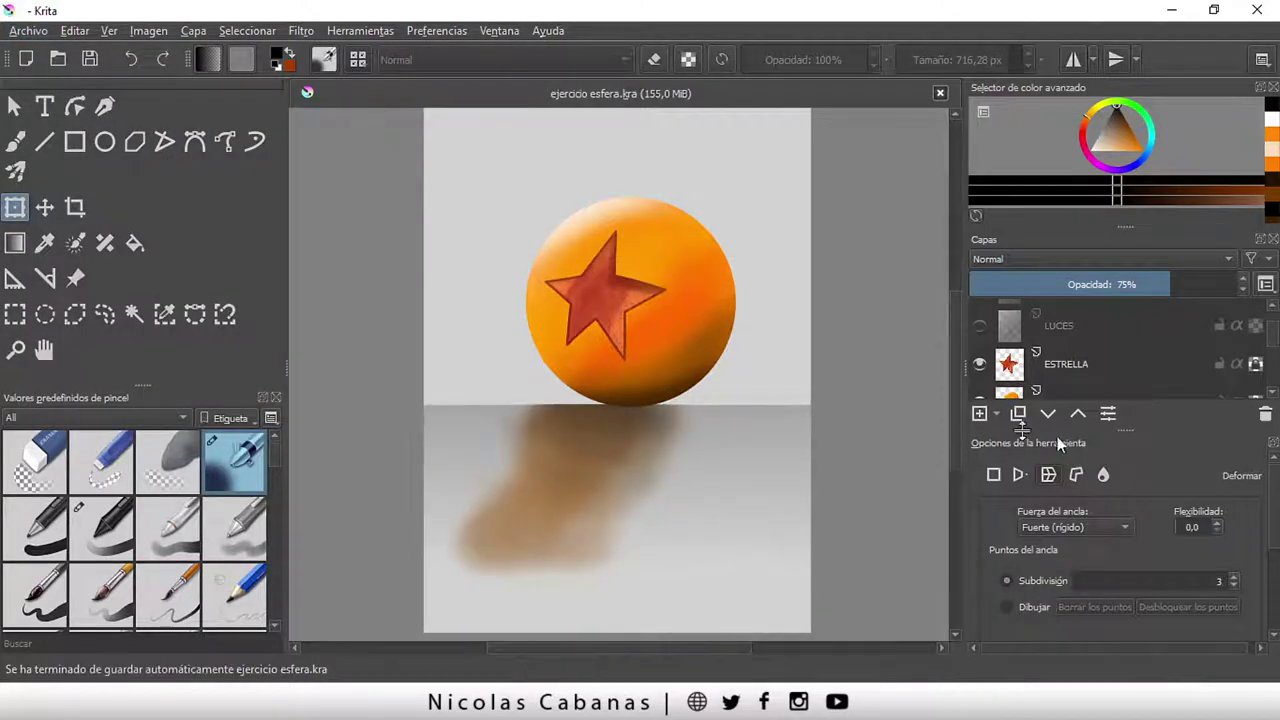
Restore the warp grid over the shadow with one extra subdivision and nudge it slightly
left_click(585, 485)
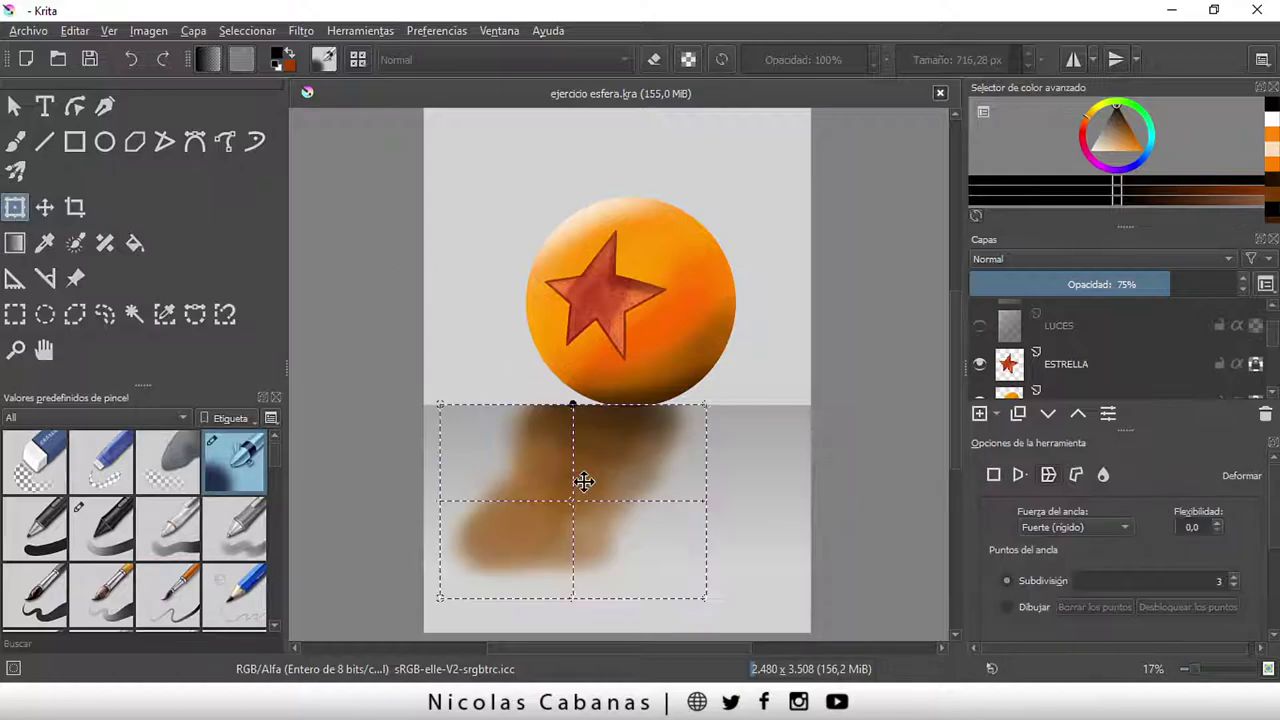
left_click(1199, 585)
left_click(1233, 578)
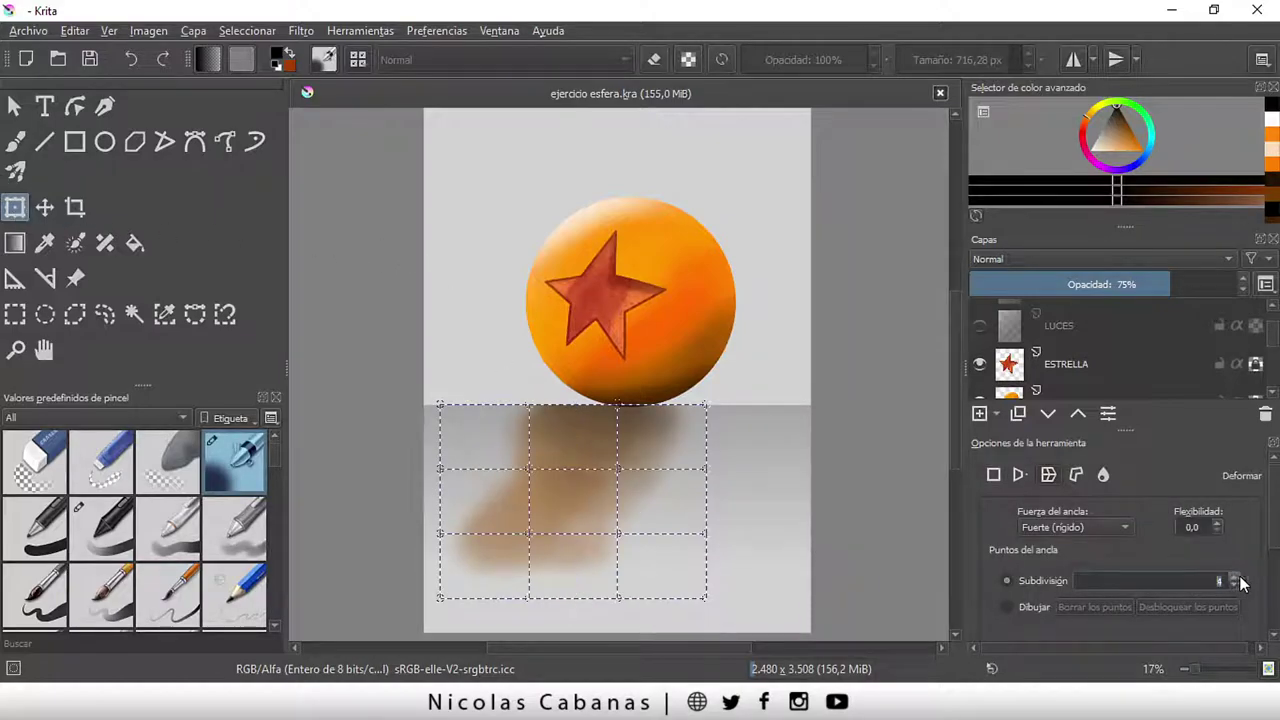
left_click_drag(525, 506, 521, 466)
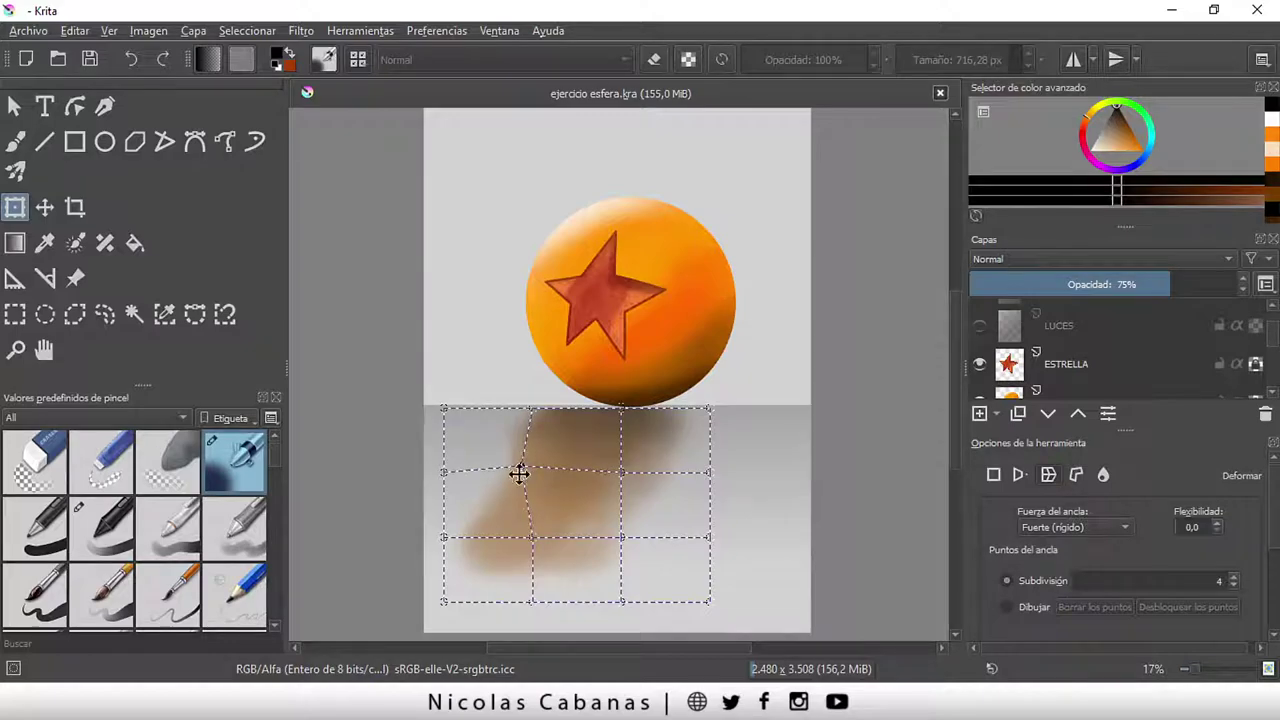
Bend the shadow's middle, lower edge and right edge into an irregular stretched shape and apply the warp
left_click_drag(534, 540, 485, 537)
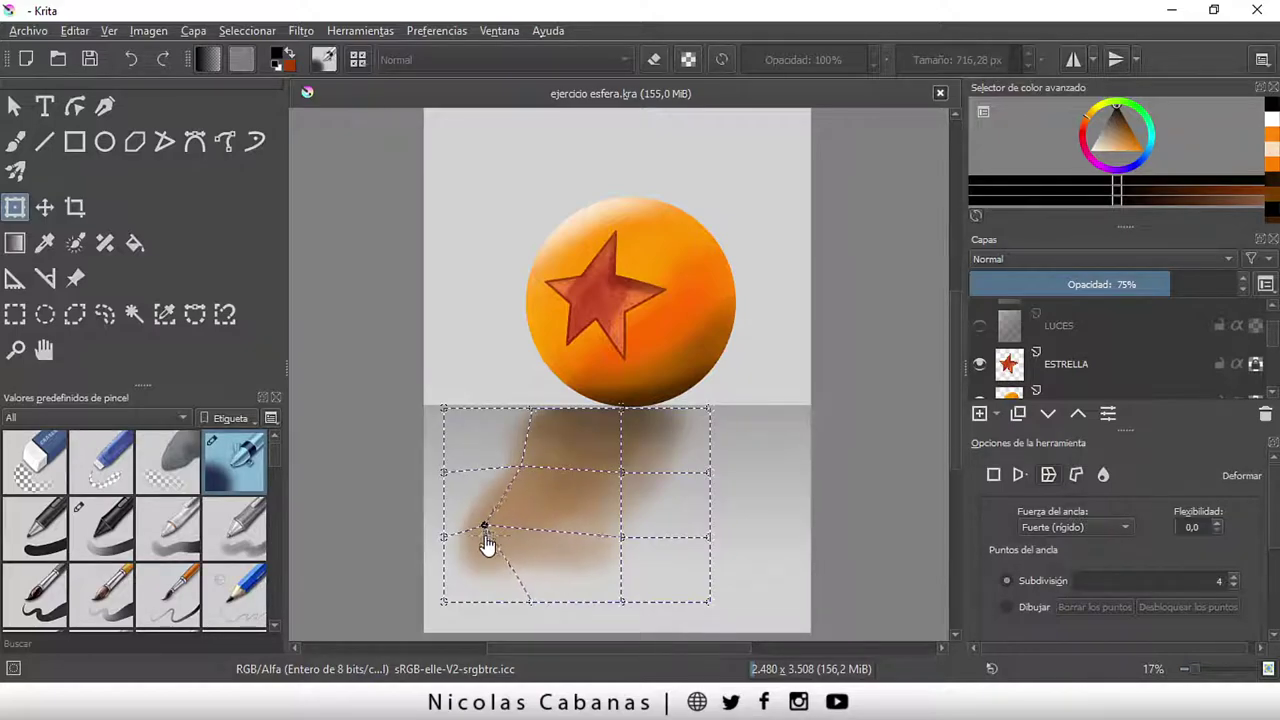
left_click_drag(621, 538, 586, 543)
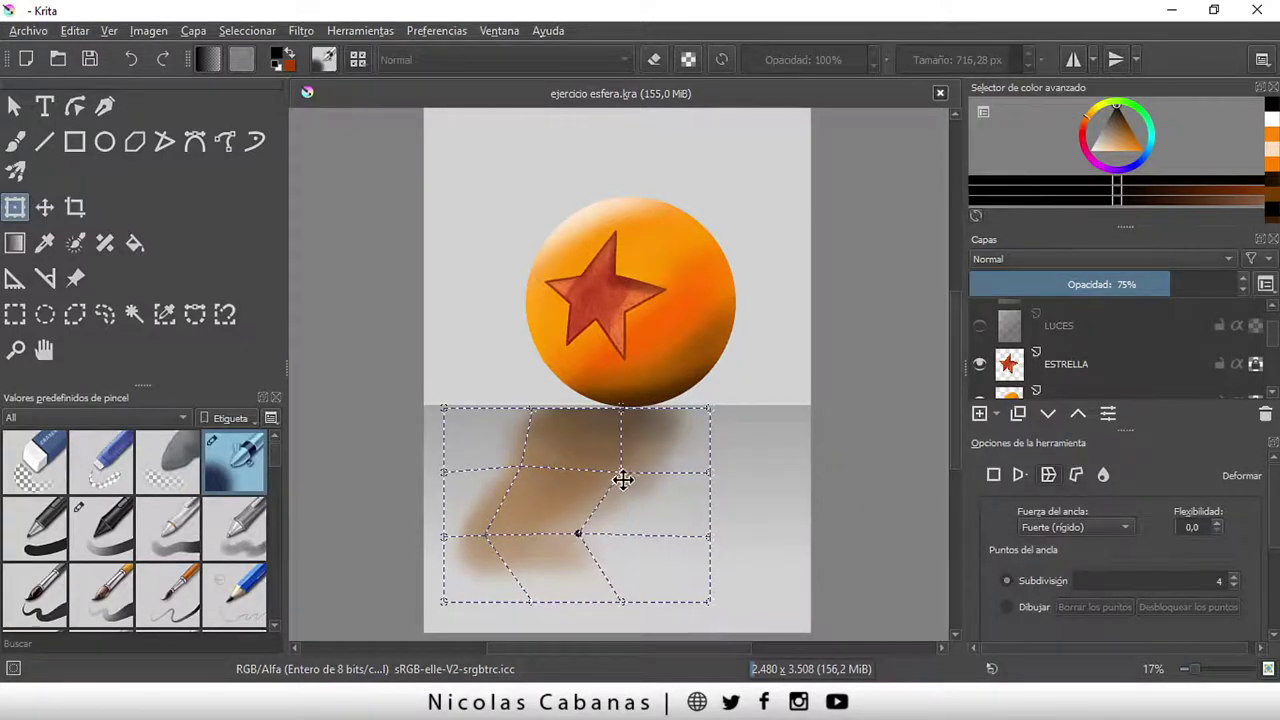
left_click_drag(623, 480, 637, 492)
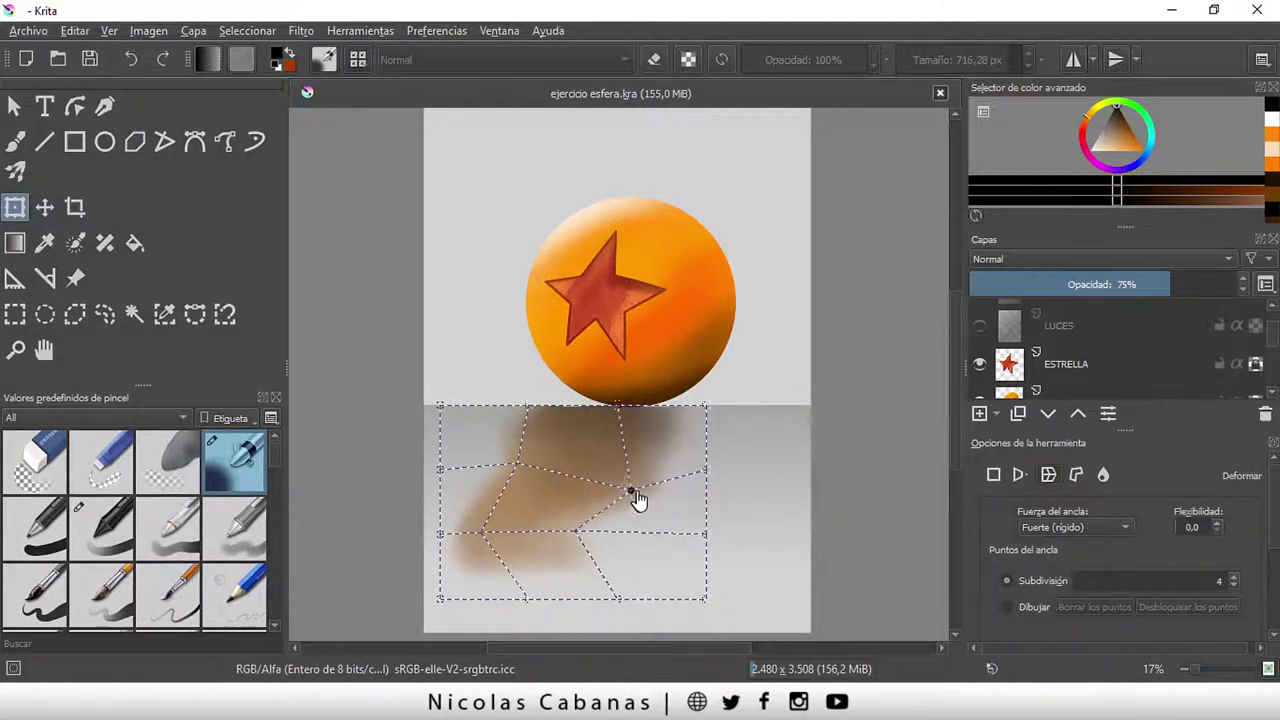
left_click_drag(578, 535, 630, 551)
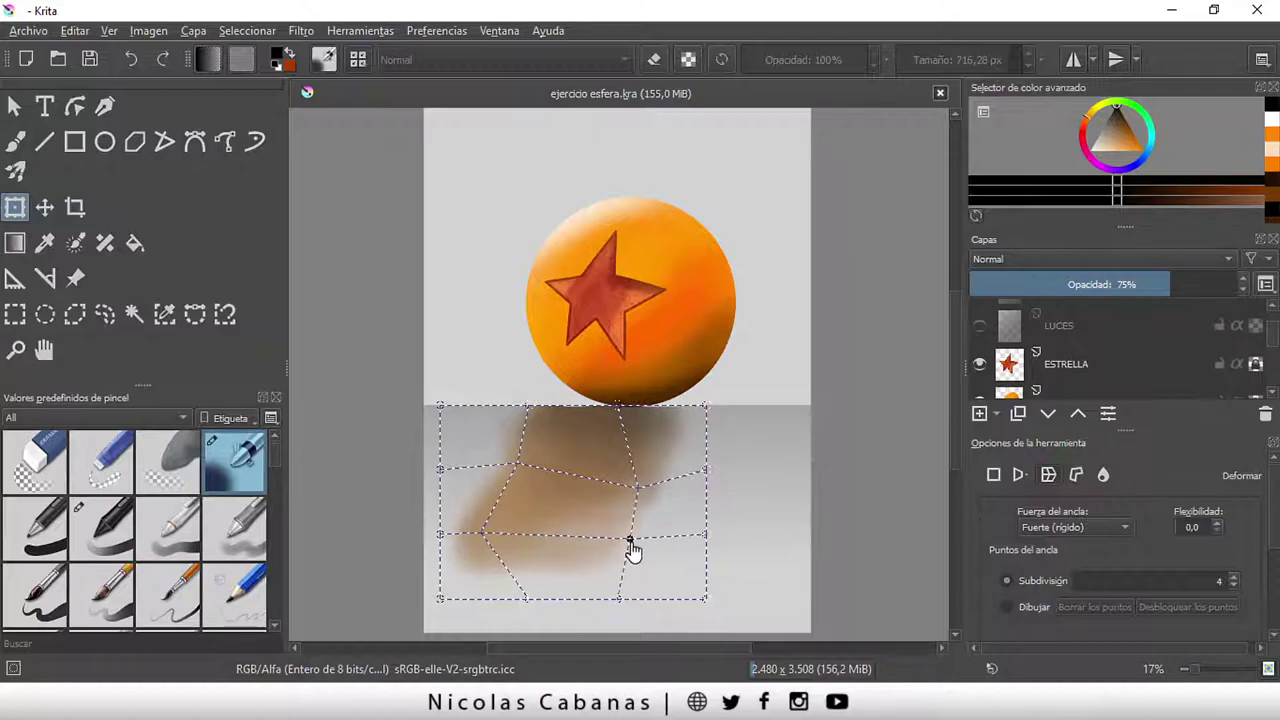
left_click_drag(706, 474, 664, 463)
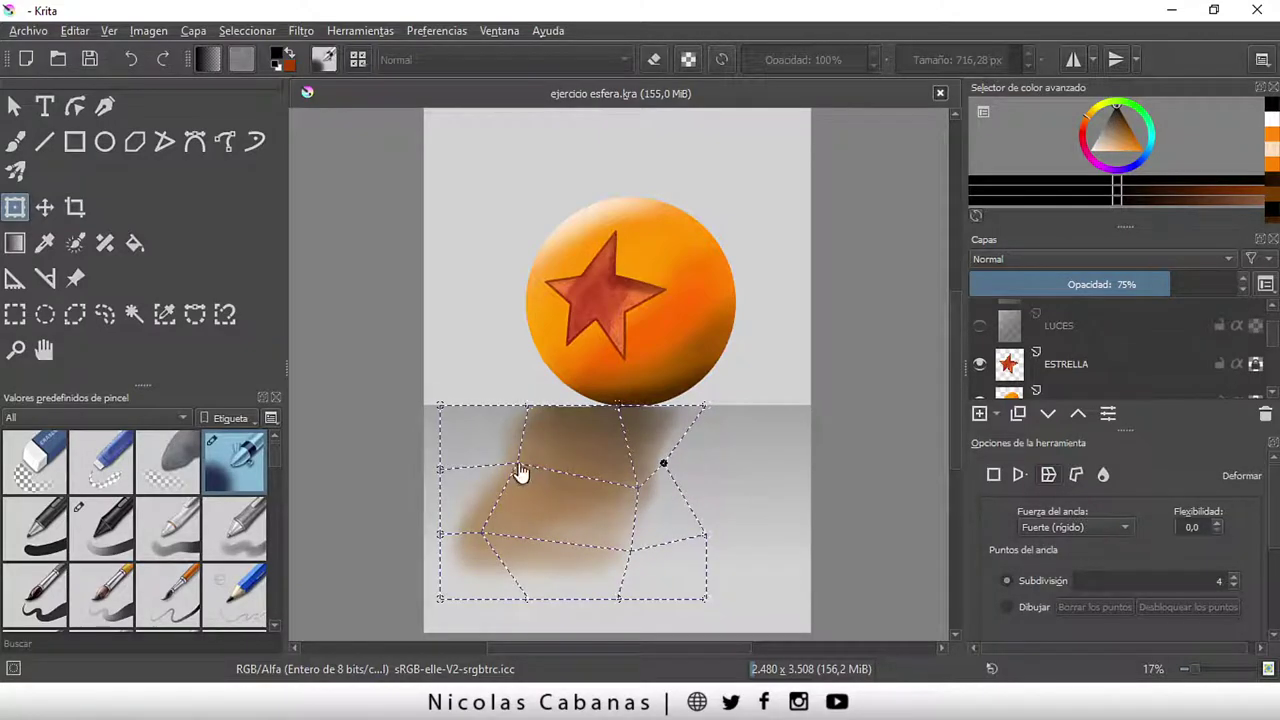
mouse_move(521, 466)
left_mouse_down()
mouse_move(482, 466)
mouse_move(514, 463)
left_mouse_up()
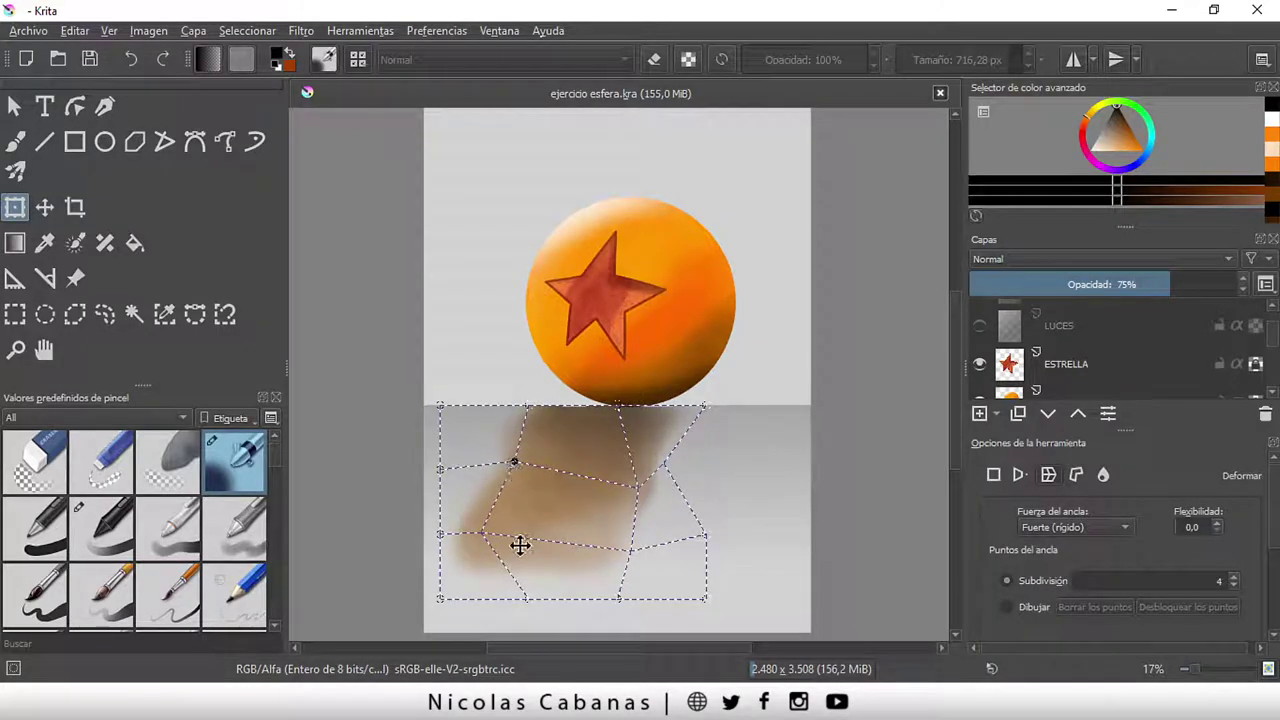
left_click_drag(485, 535, 517, 533)
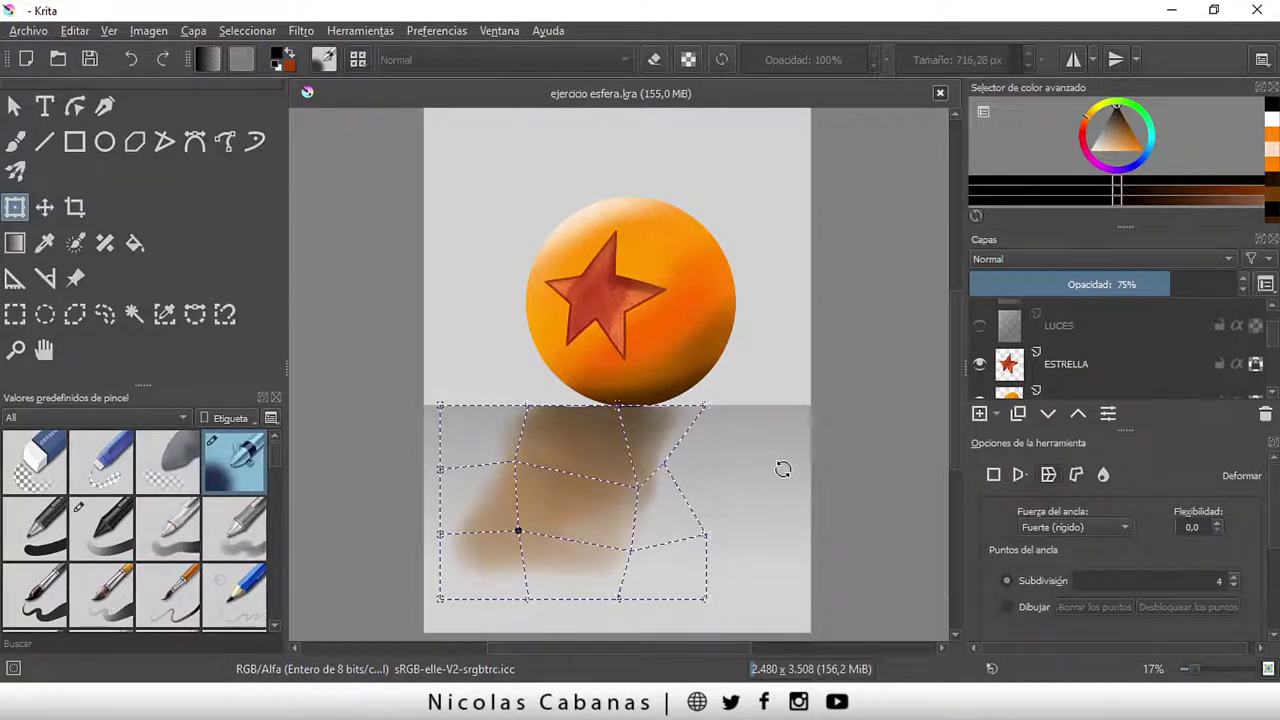
key("Return")
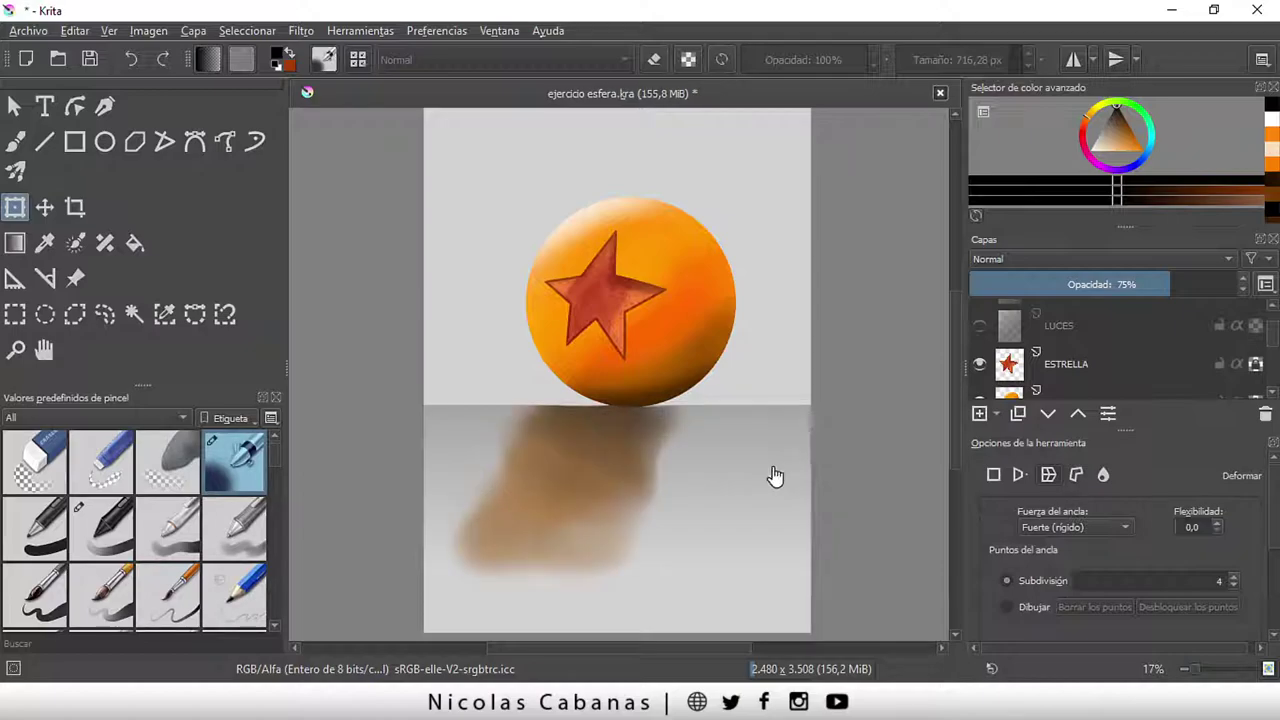
Switch to the Freehand Brush with the 'b) Airbrush Soft' preset and turn on eraser mode
left_click_drag(682, 647, 695, 647)
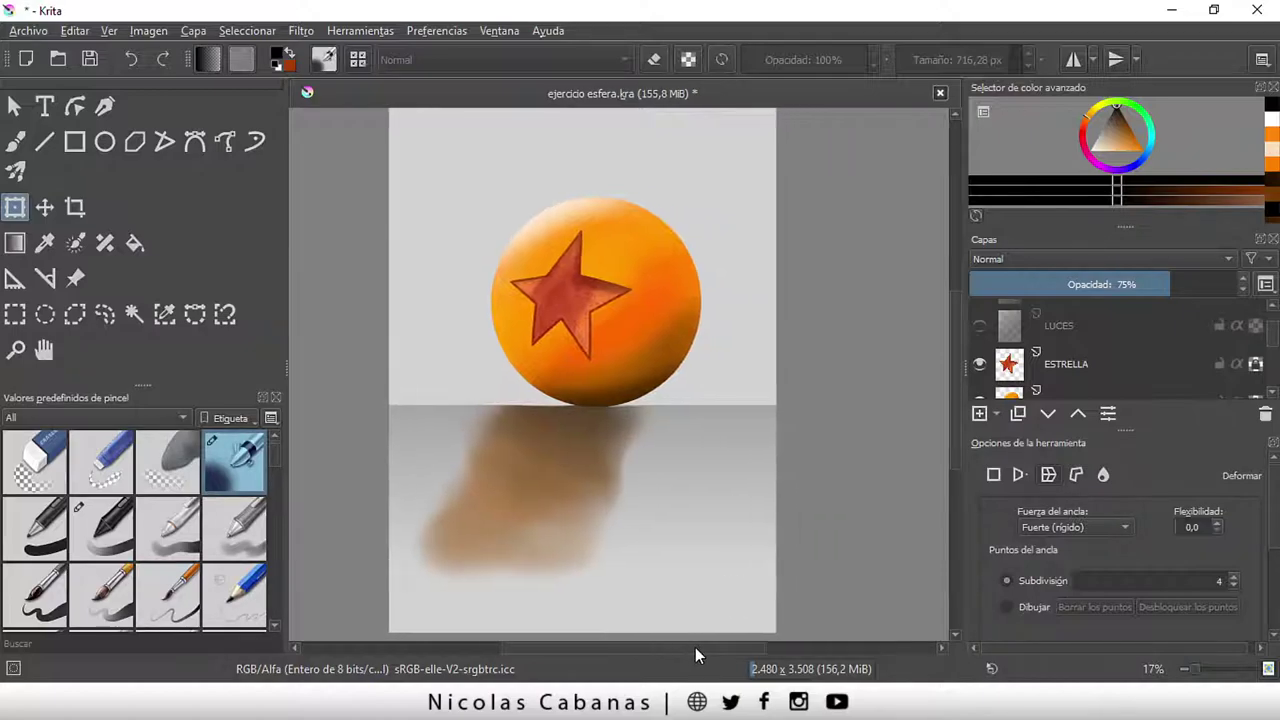
left_click_drag(952, 418, 950, 427)
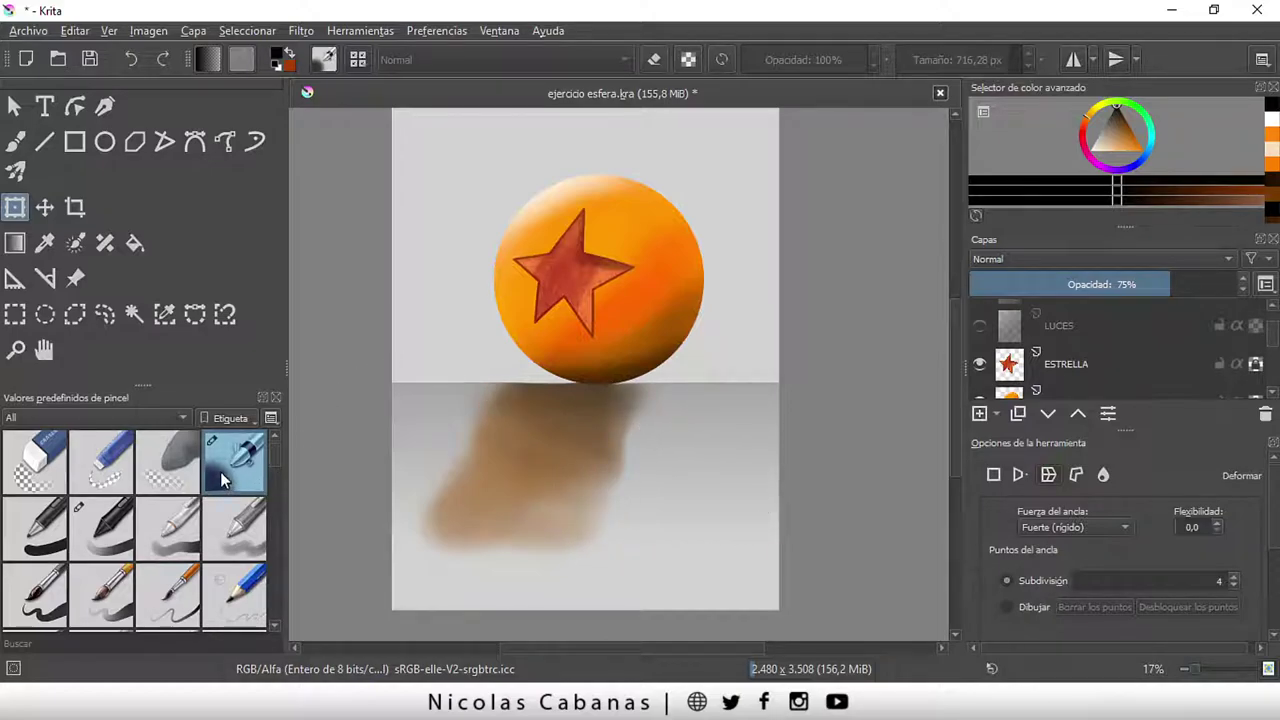
left_click(15, 141)
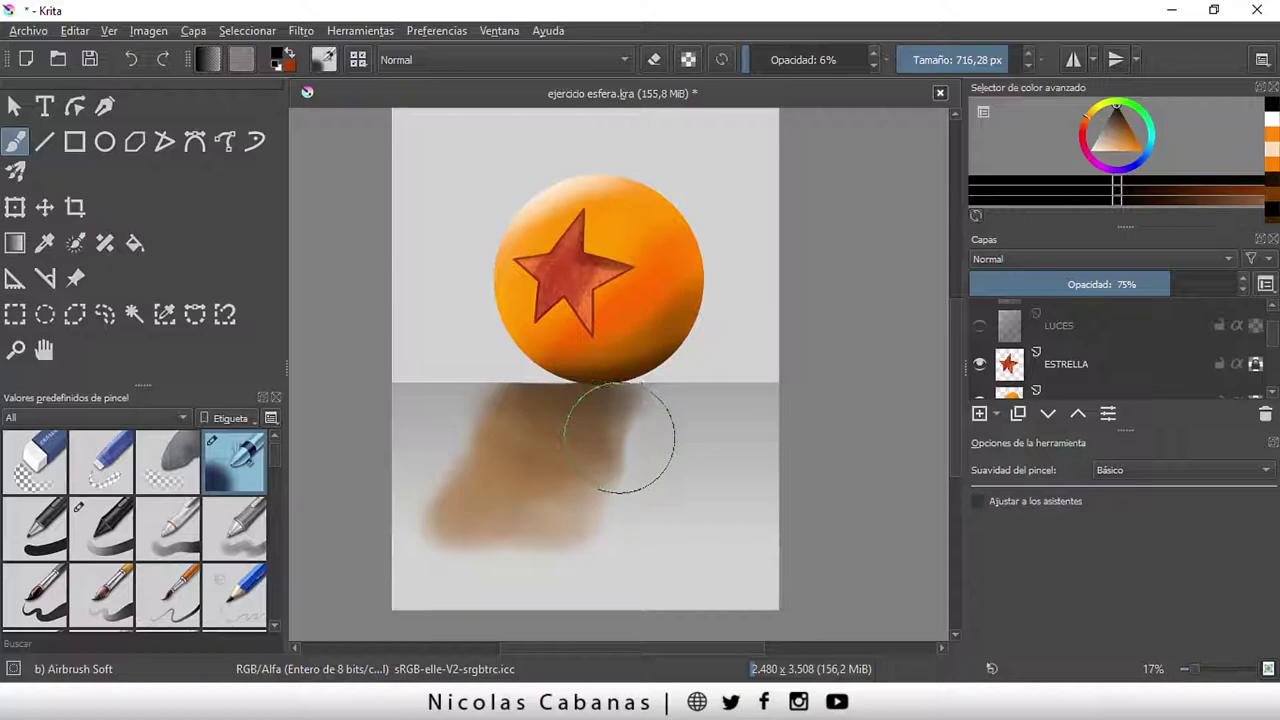
left_click(652, 60)
Erase the shadow's right edge near the ball with the airbrush, raising opacity from 35% to 57%
left_click(652, 57)
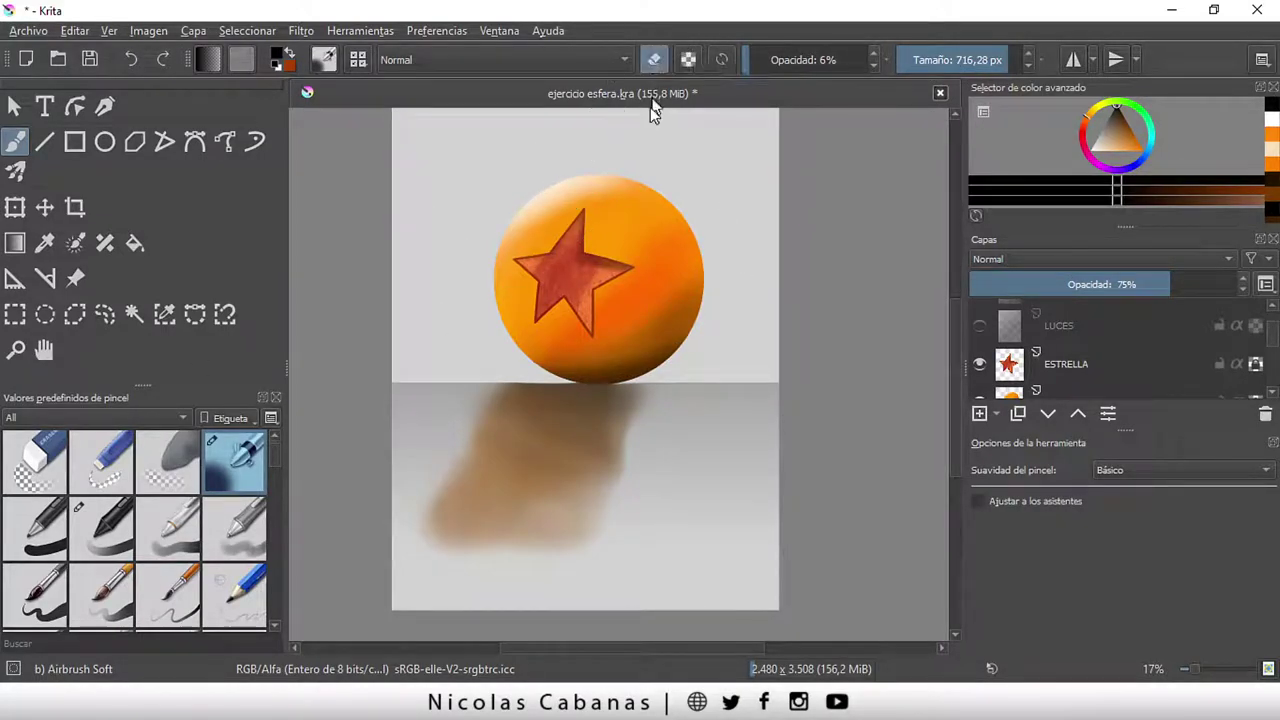
left_click_drag(757, 57, 785, 57)
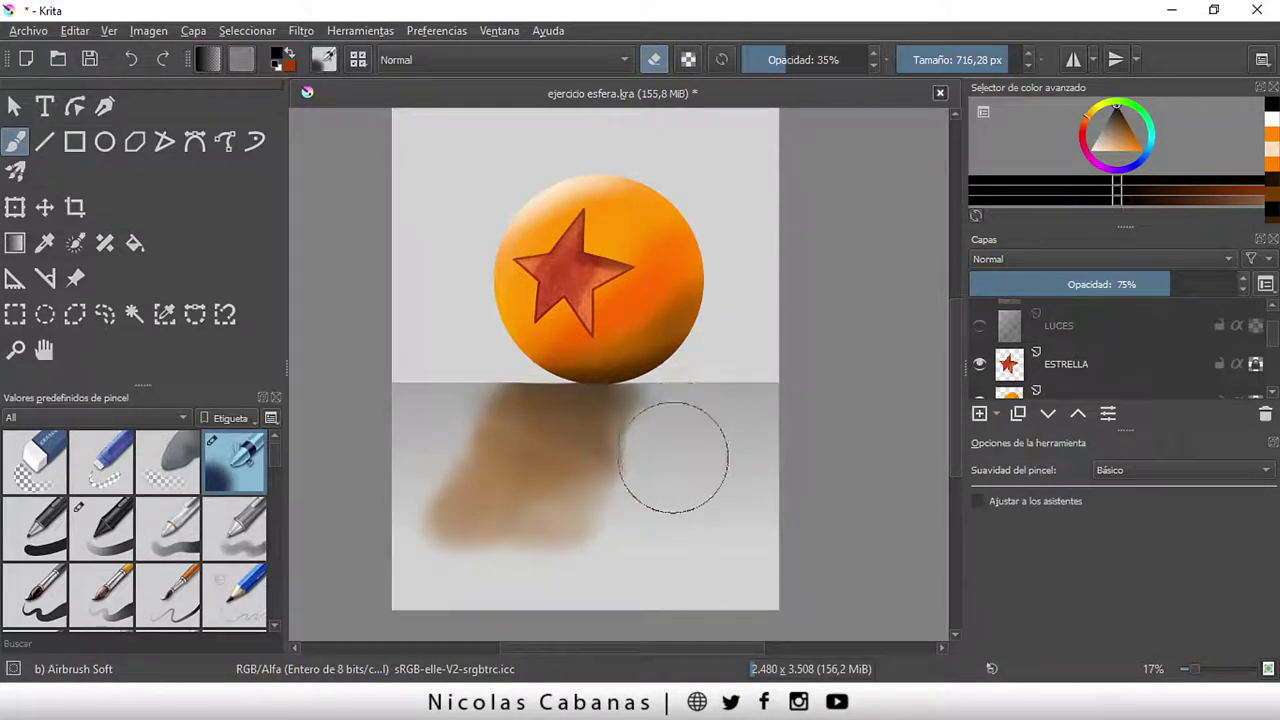
left_click_drag(671, 449, 637, 514)
mouse_move(672, 453)
left_mouse_down()
mouse_move(623, 537)
mouse_move(677, 409)
mouse_move(640, 525)
left_mouse_up()
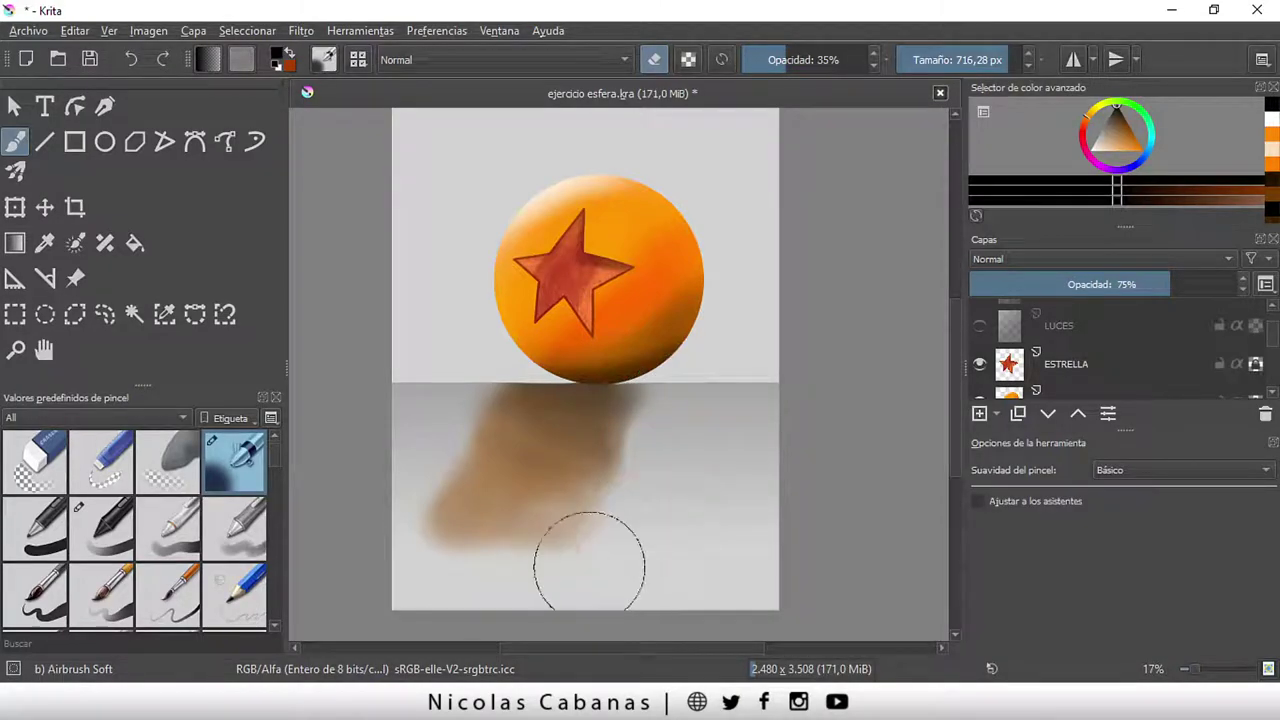
left_click_drag(788, 62, 810, 62)
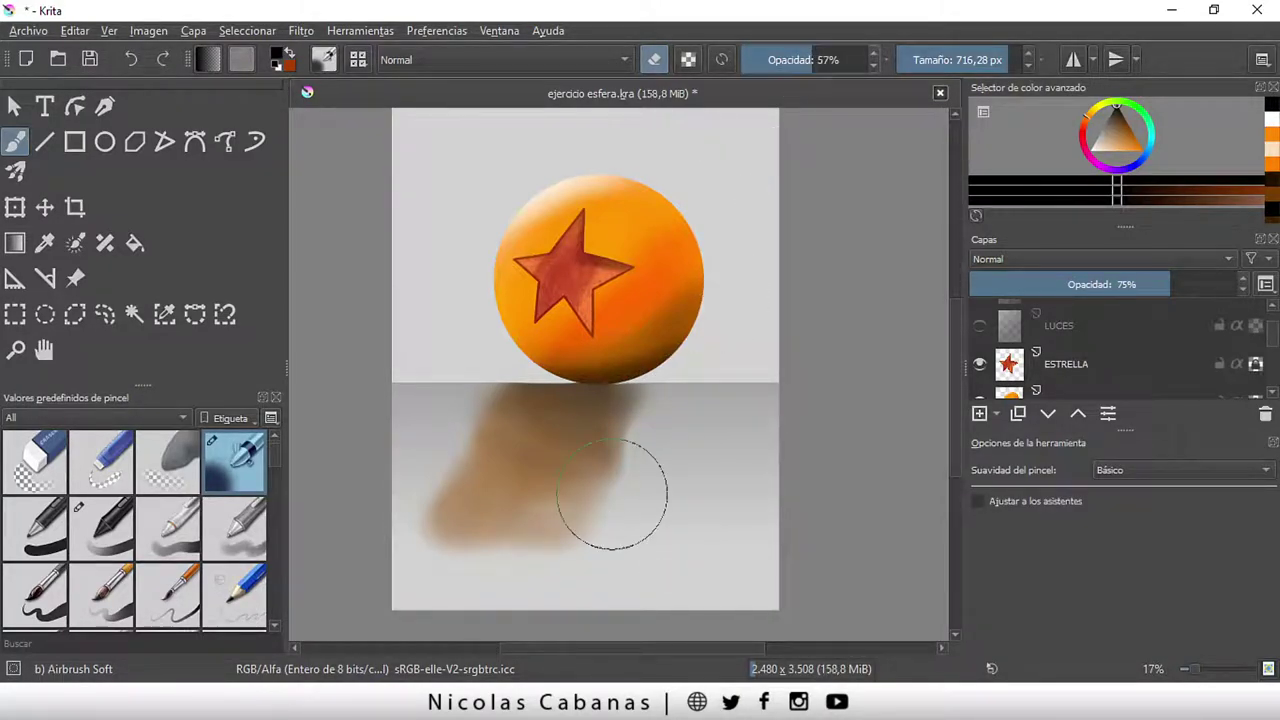
mouse_move(609, 491)
left_mouse_down()
mouse_move(657, 451)
mouse_move(606, 529)
mouse_move(686, 423)
mouse_move(606, 549)
left_mouse_up()
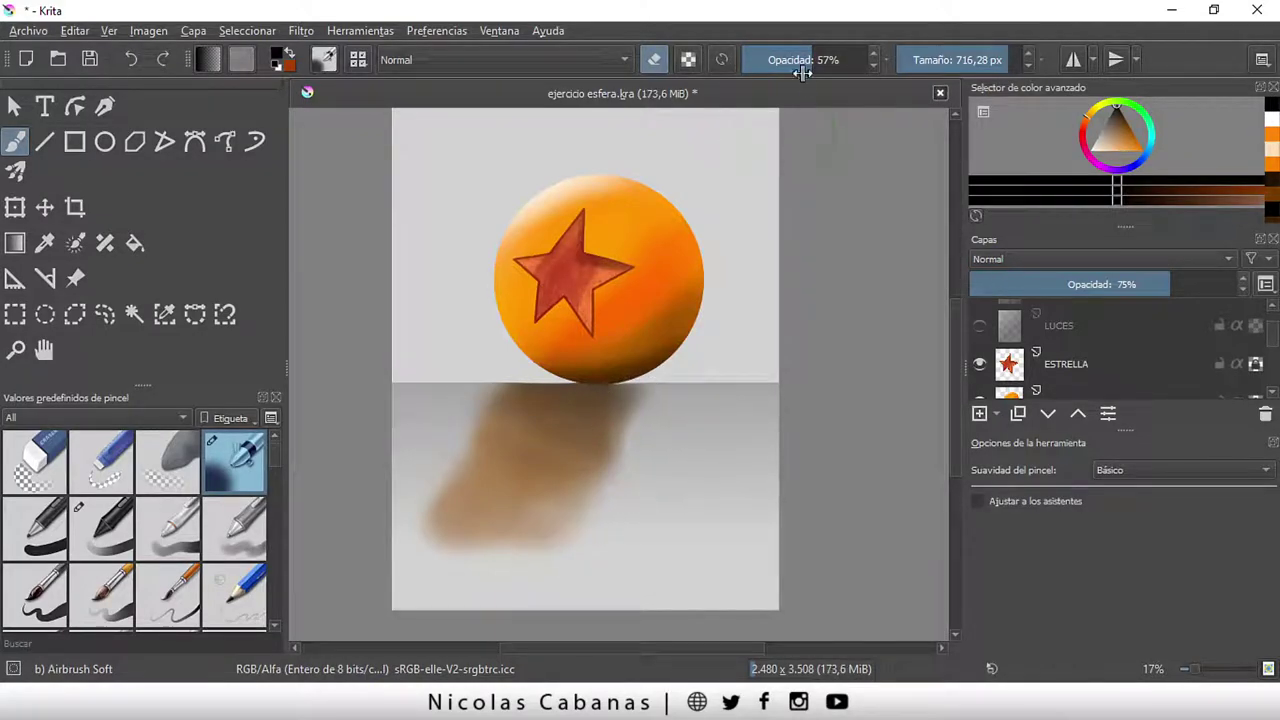
At 67% opacity erase the shadow's upper edges, shrink the eraser to 400 px, and widen the Layers panel
left_click_drag(803, 66, 826, 62)
mouse_move(680, 423)
left_mouse_down()
mouse_move(614, 537)
mouse_move(671, 420)
mouse_move(637, 491)
mouse_move(586, 523)
mouse_move(457, 566)
mouse_move(414, 560)
mouse_move(529, 571)
mouse_move(643, 509)
left_mouse_up()
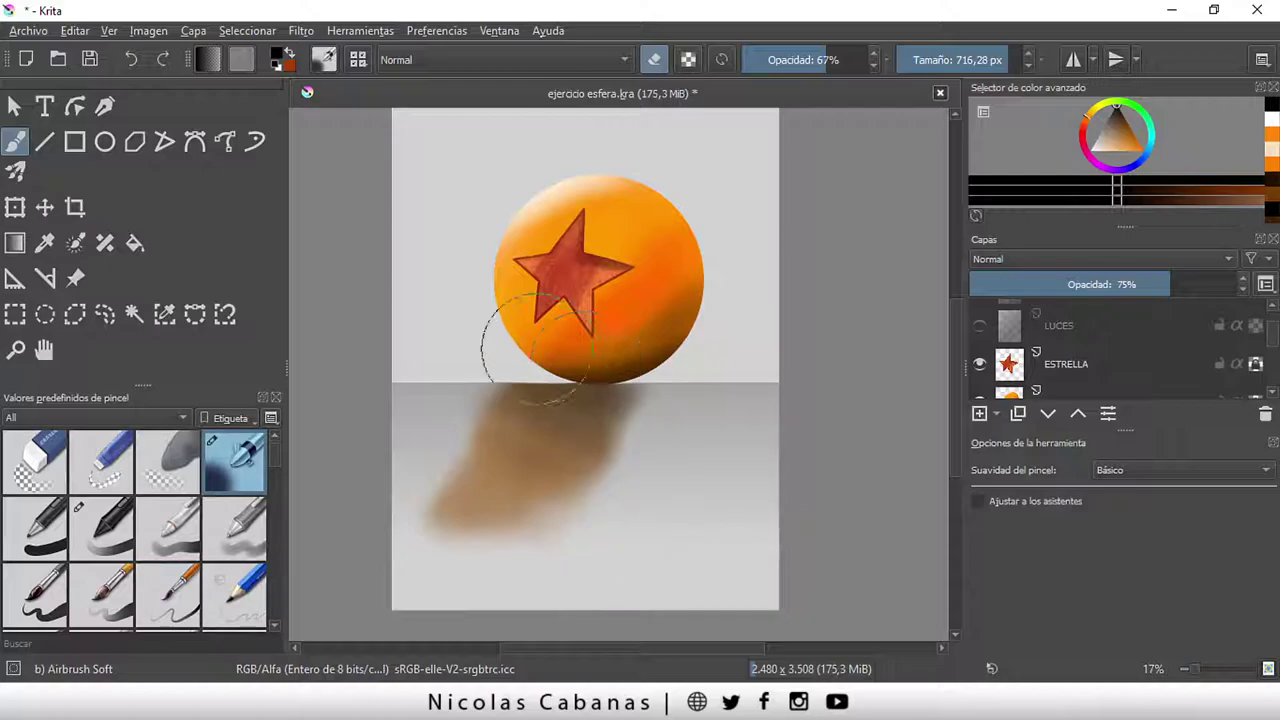
mouse_move(535, 350)
left_mouse_down()
mouse_move(428, 386)
mouse_move(471, 376)
left_mouse_up()
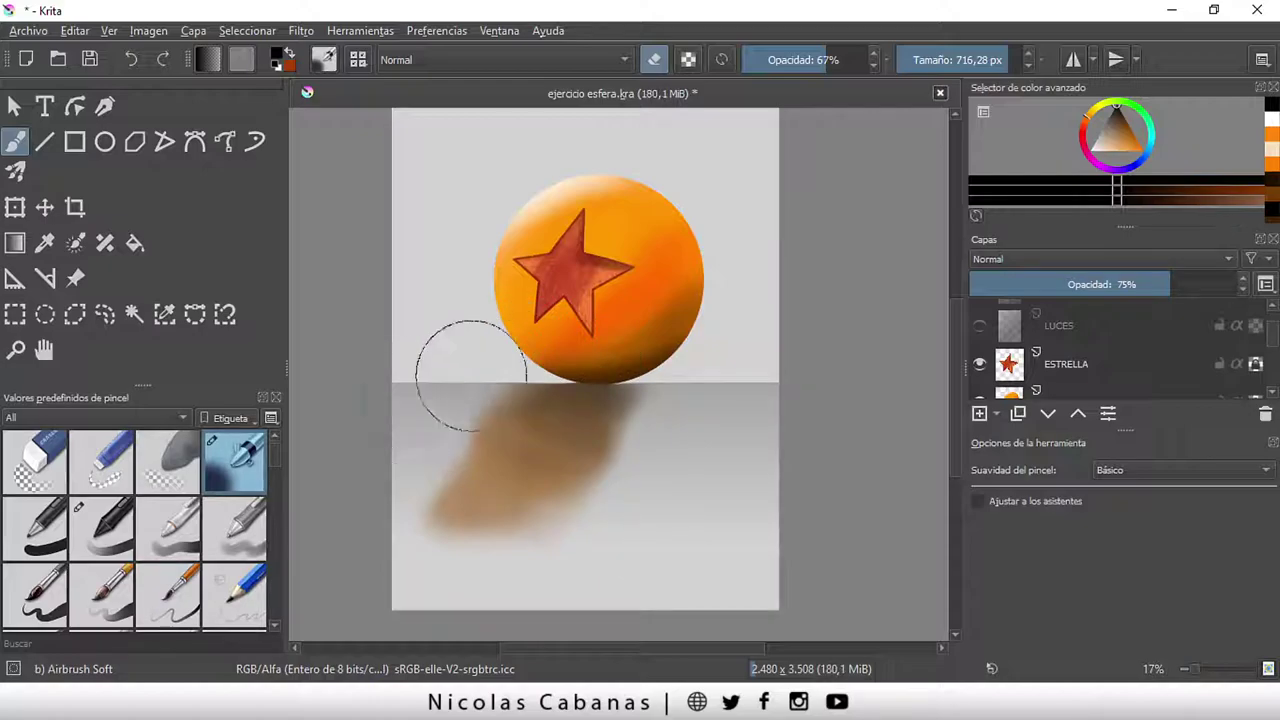
left_click(988, 66)
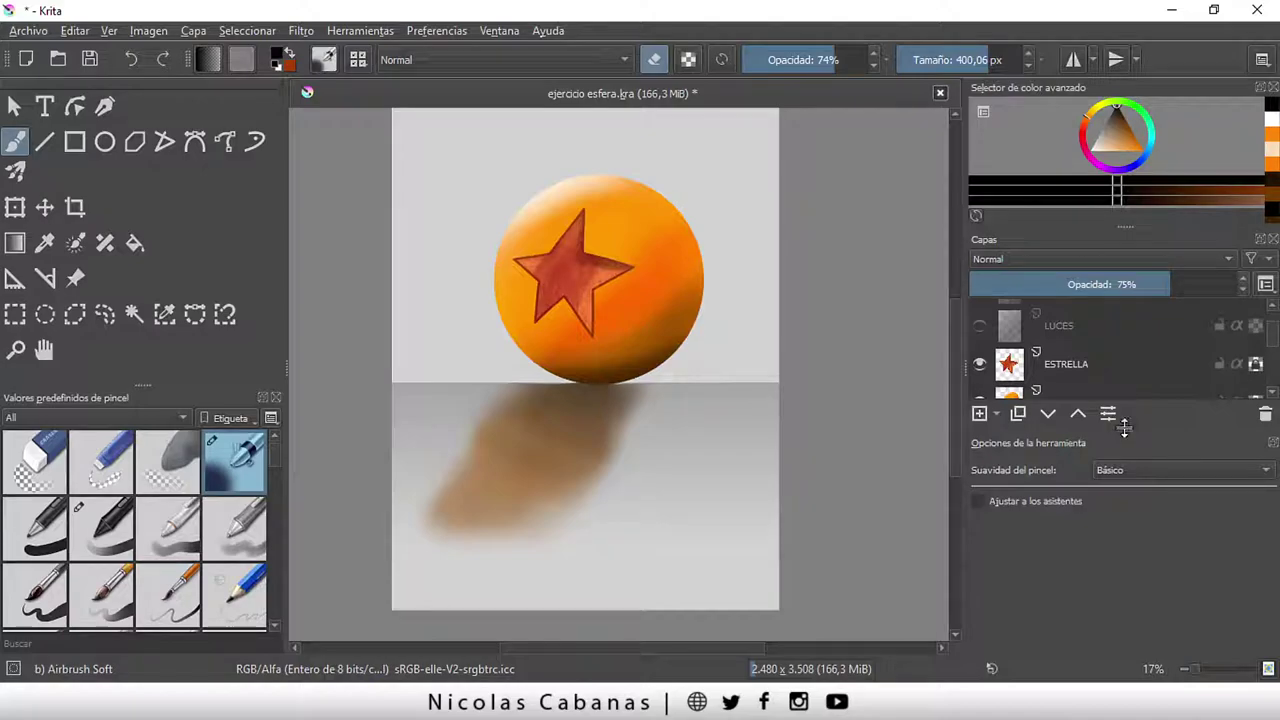
left_click_drag(1124, 428, 1126, 517)
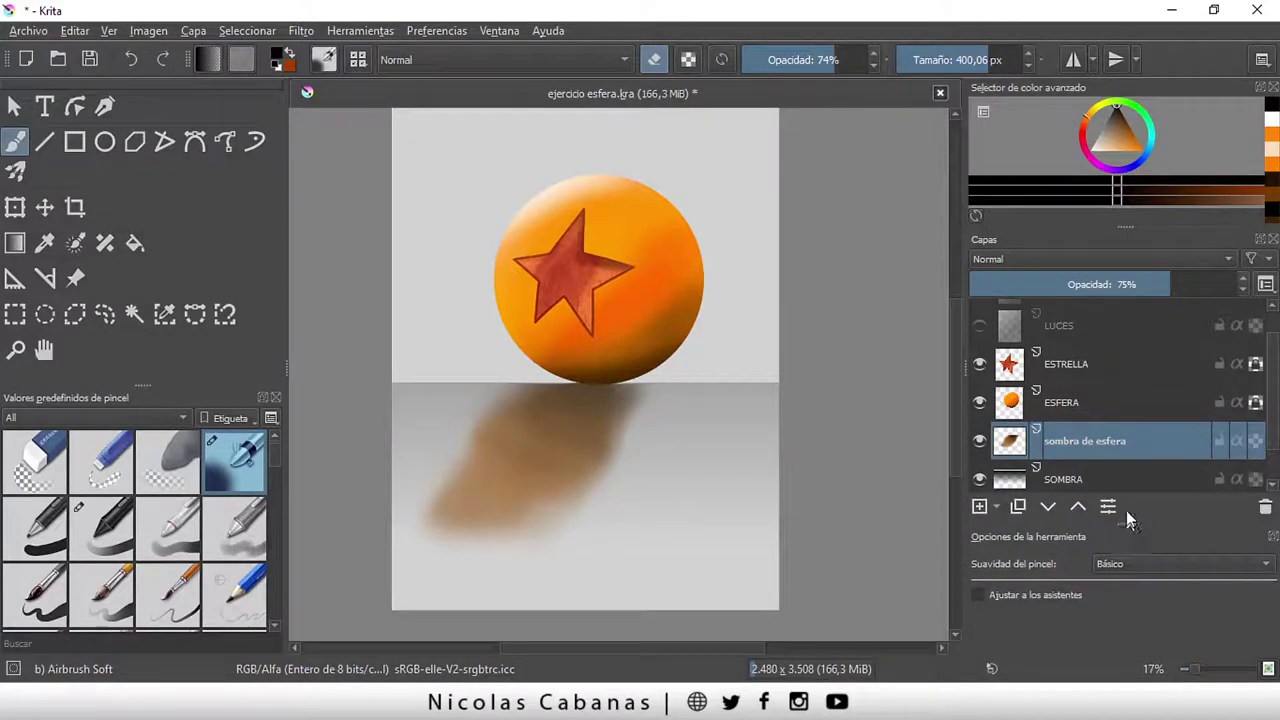
Select the sombra de esfera layer and set the eraser to 535 px at 54% opacity
left_click(1093, 406)
left_click(1091, 442)
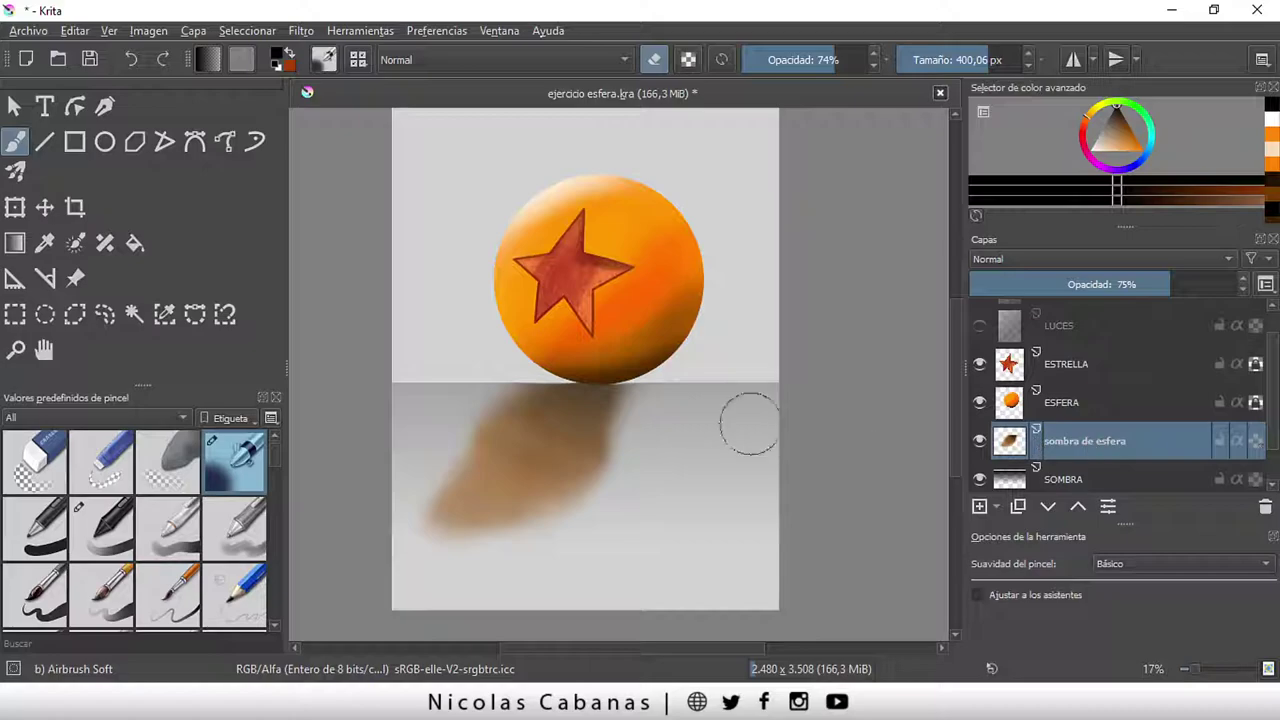
left_click_drag(983, 62, 1000, 62)
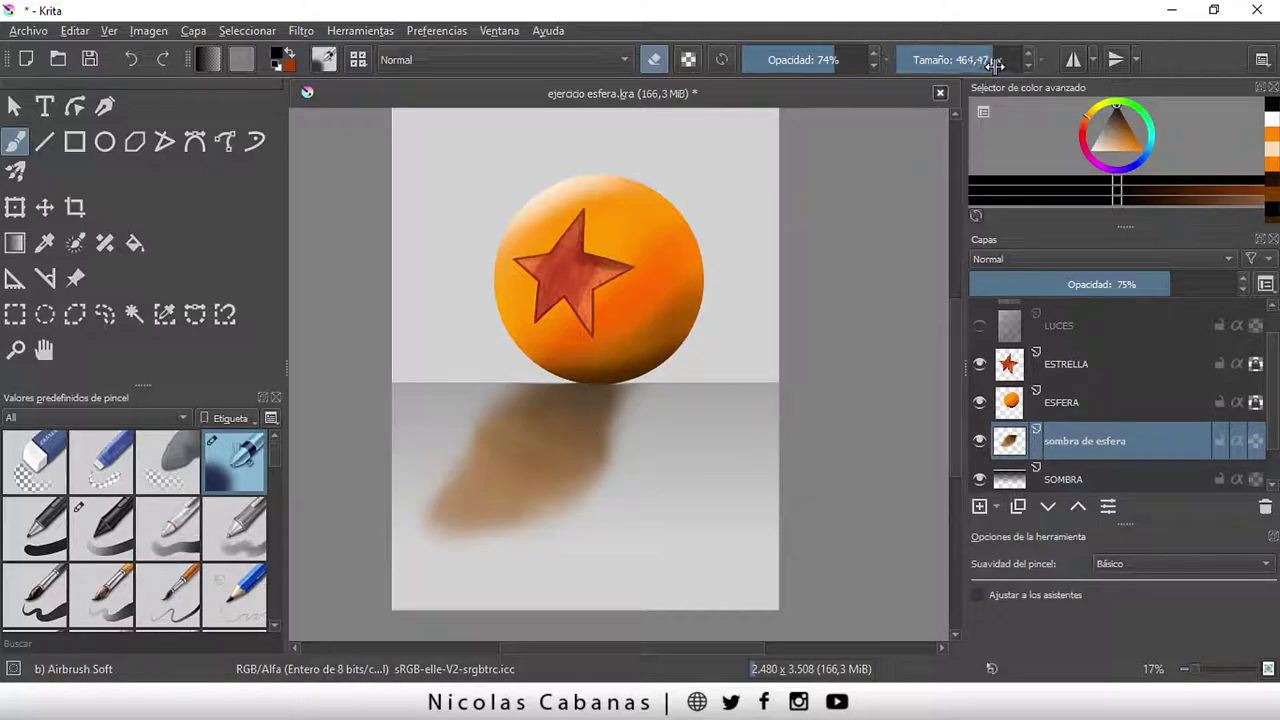
left_click_drag(814, 60, 840, 60)
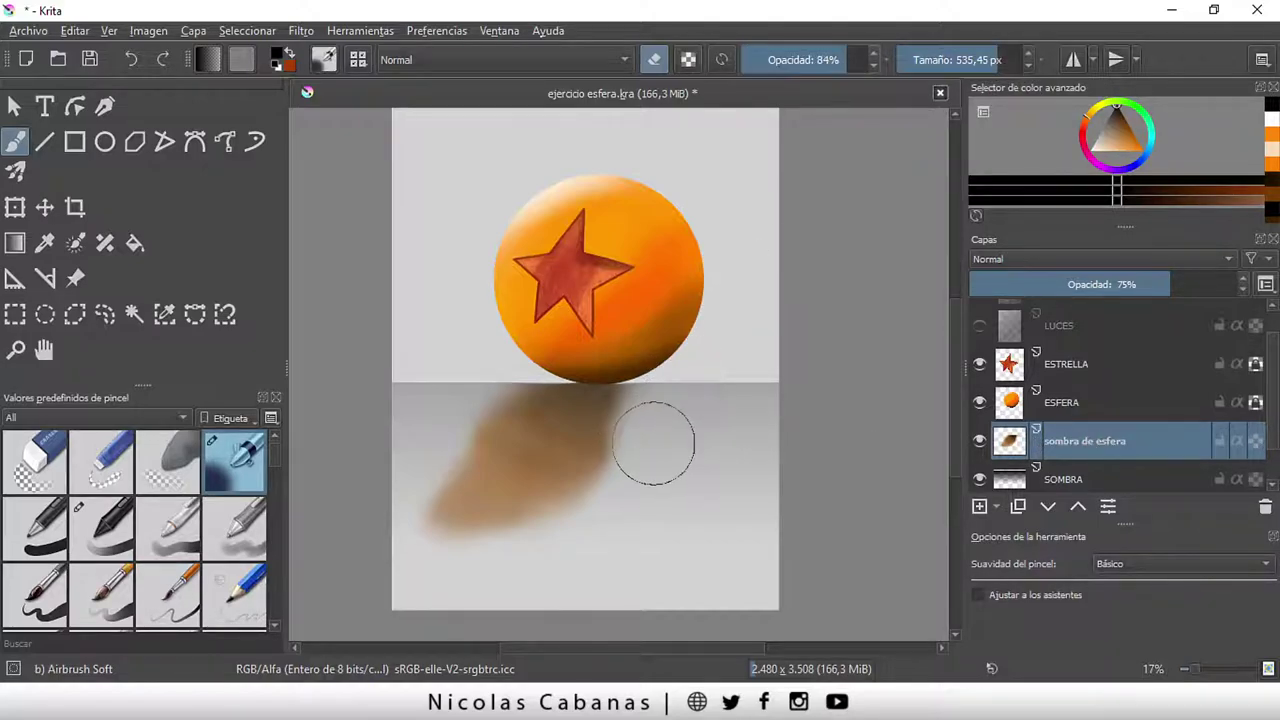
key("o")
key("o")
key("o")
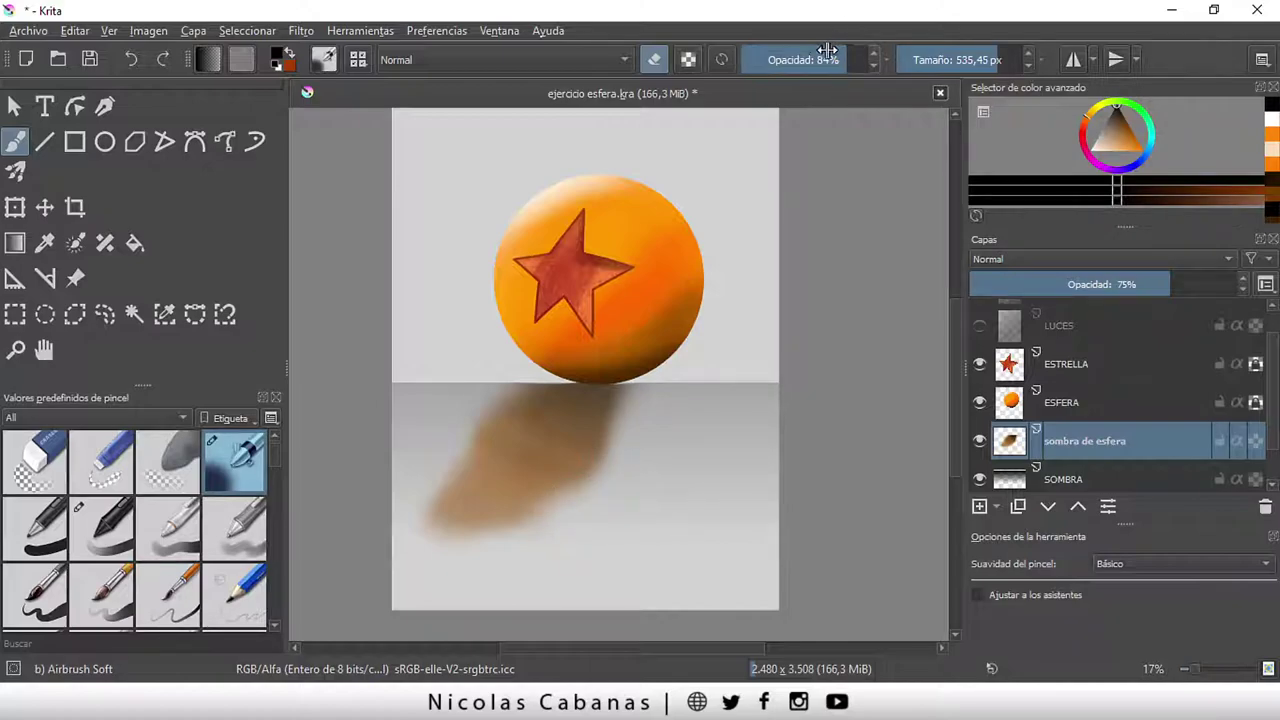
left_click_drag(836, 60, 808, 60)
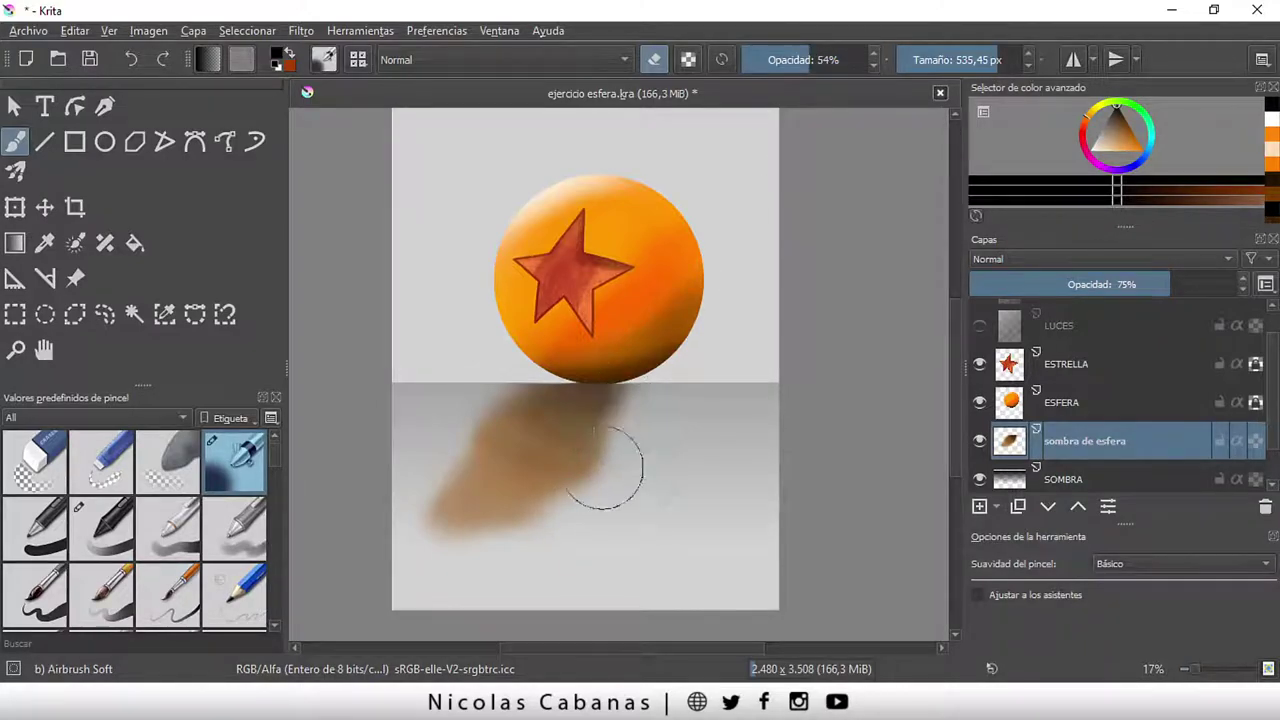
Erase across the shadow's lower part, then at lower opacity lighten it near the ball's contact point
mouse_move(548, 527)
left_mouse_down()
mouse_move(666, 409)
mouse_move(606, 486)
mouse_move(643, 438)
left_mouse_up()
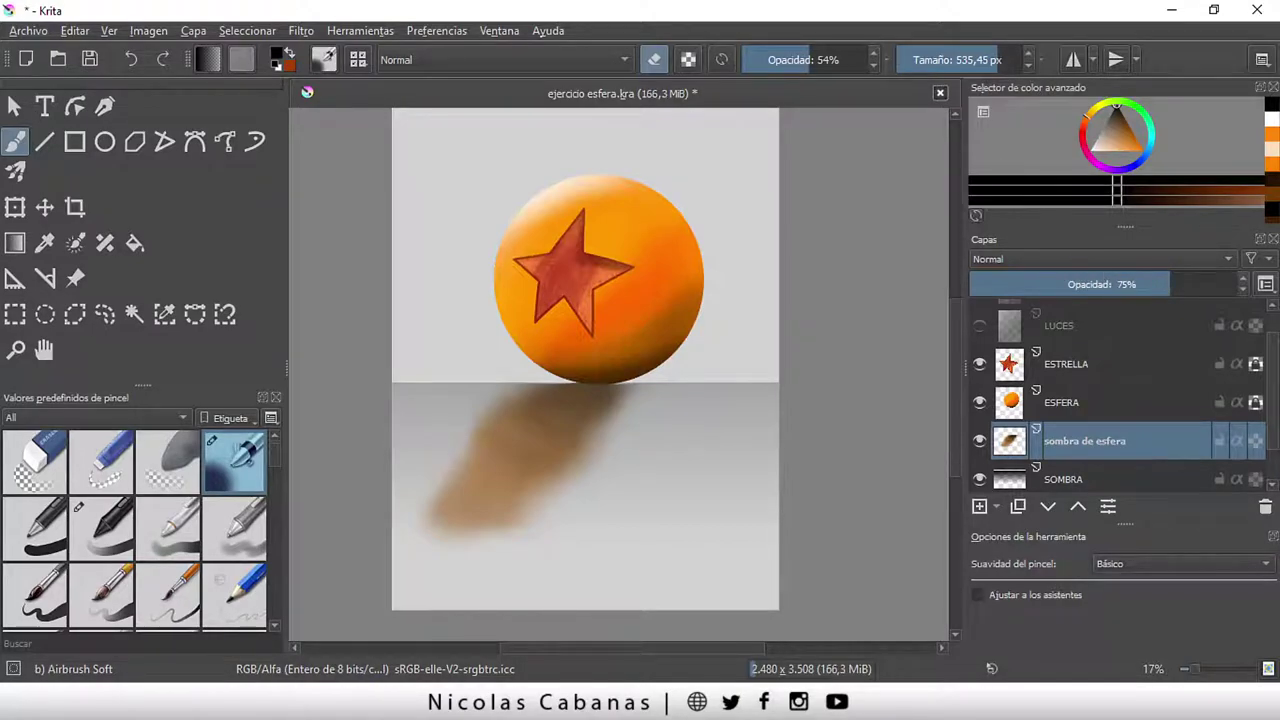
left_click_drag(808, 59, 783, 60)
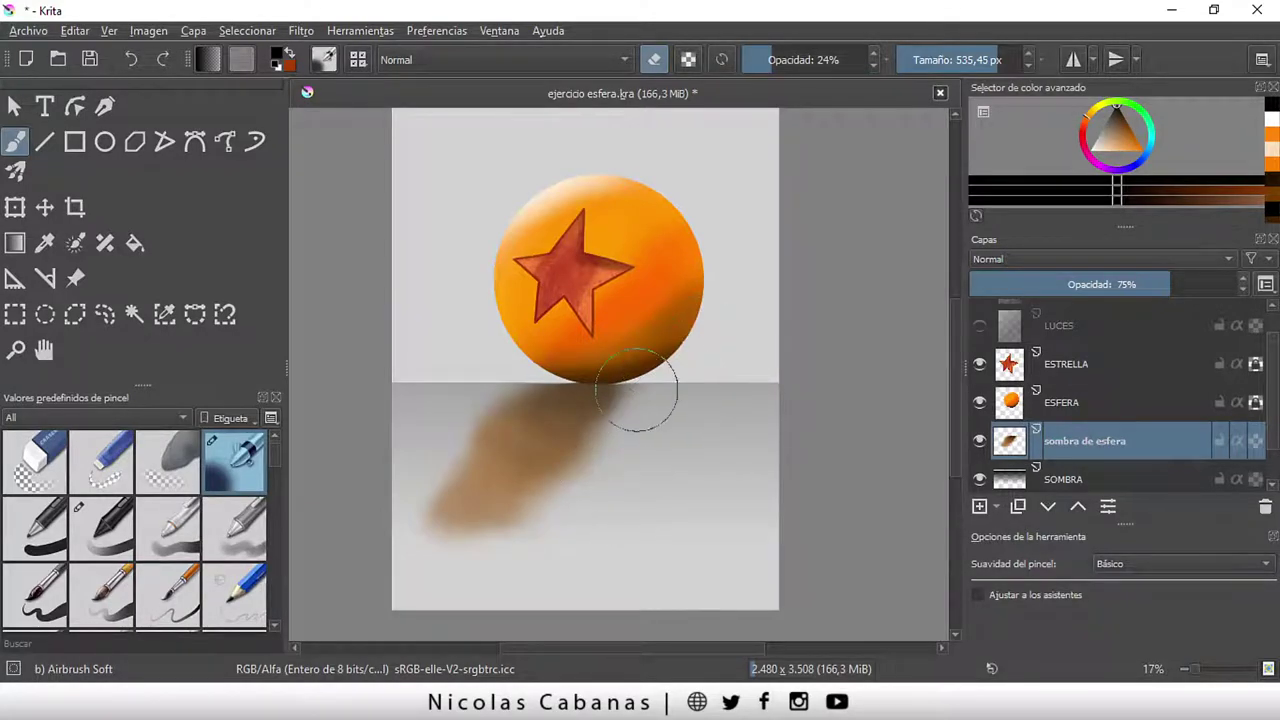
left_click_drag(537, 337, 491, 384)
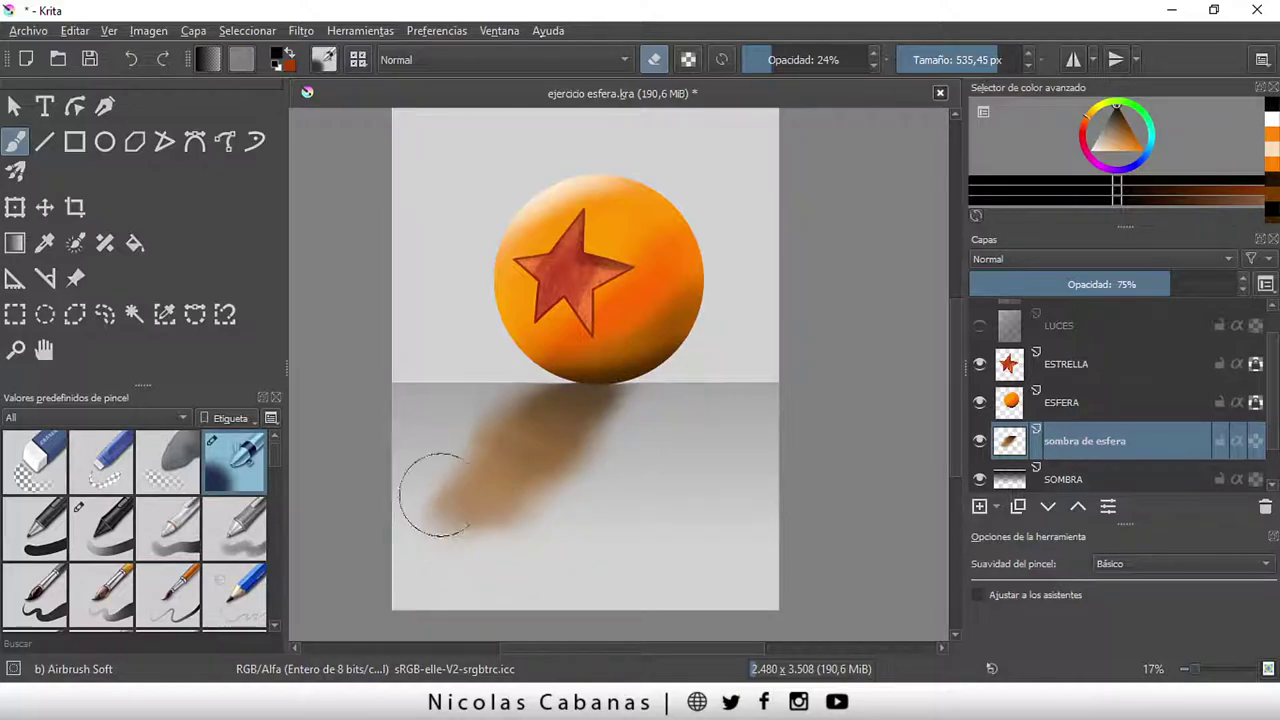
scroll(815, 335, "down", 2)
scroll(868, 312, "up", 2)
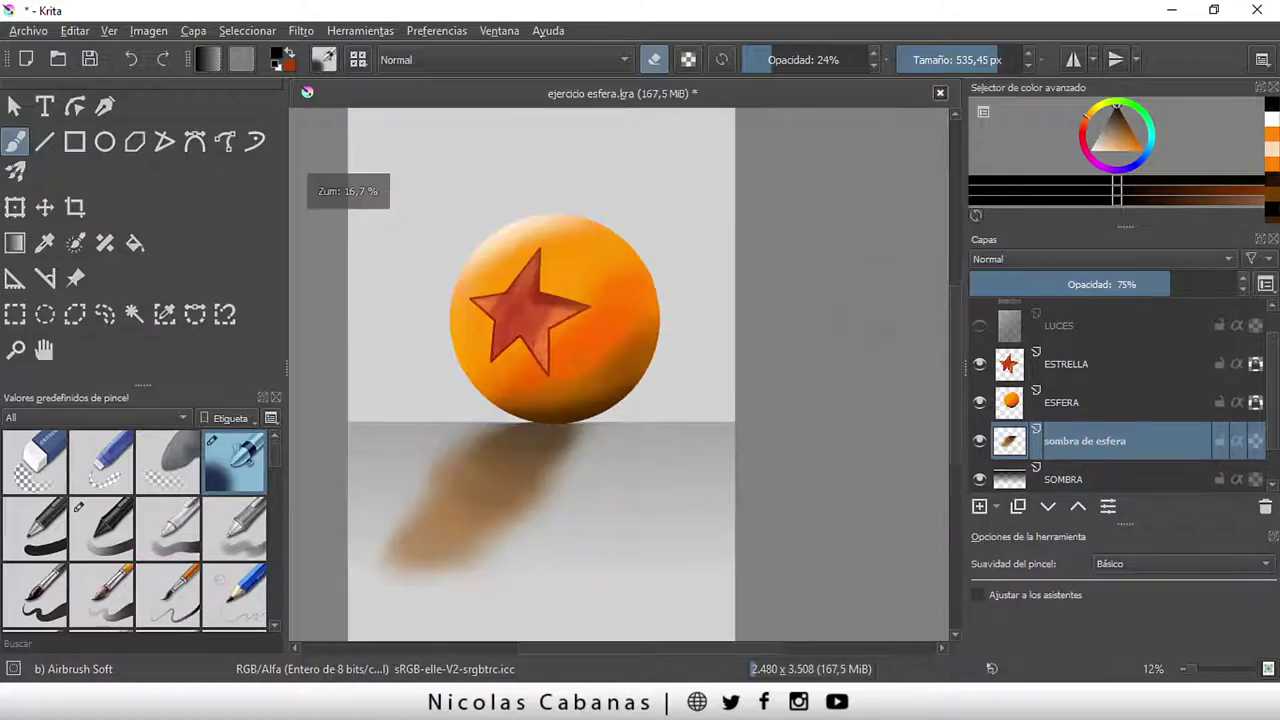
scroll(796, 290, "down", 1)
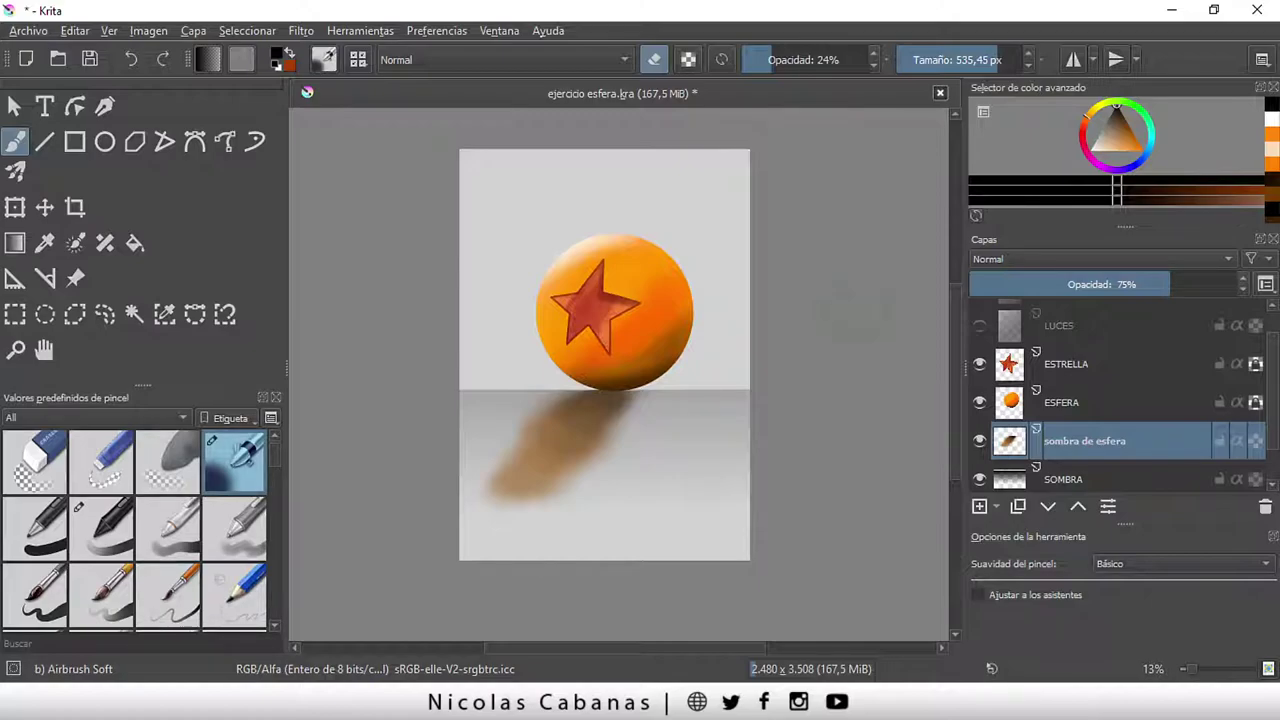
left_click_drag(957, 337, 952, 335)
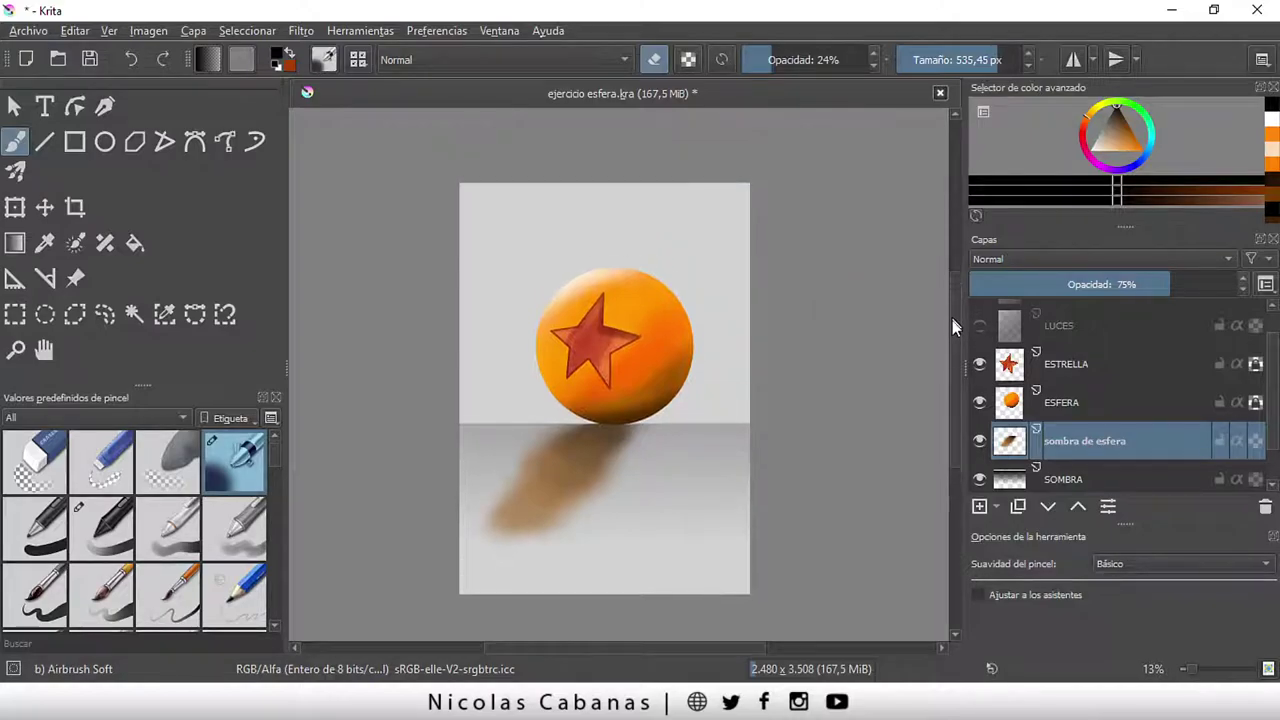
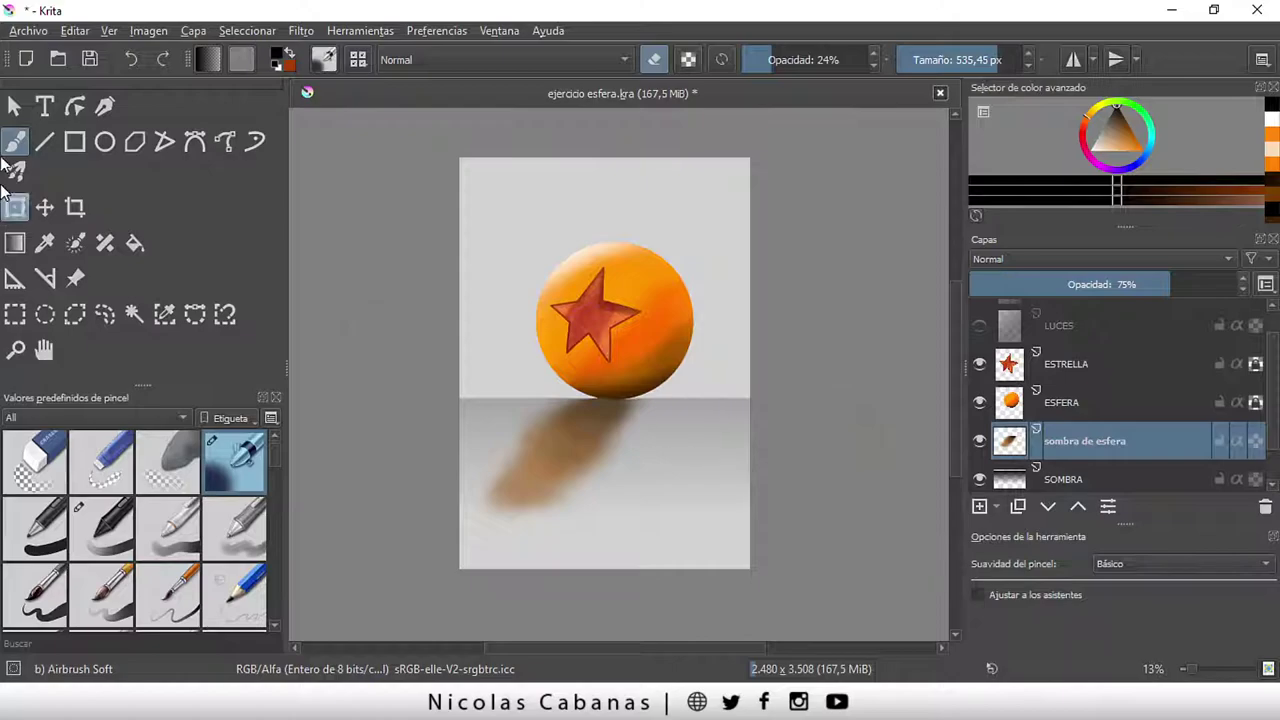
Save ejercicio esfera.kra, then check the file types under Save As and cancel
left_click(28, 30)
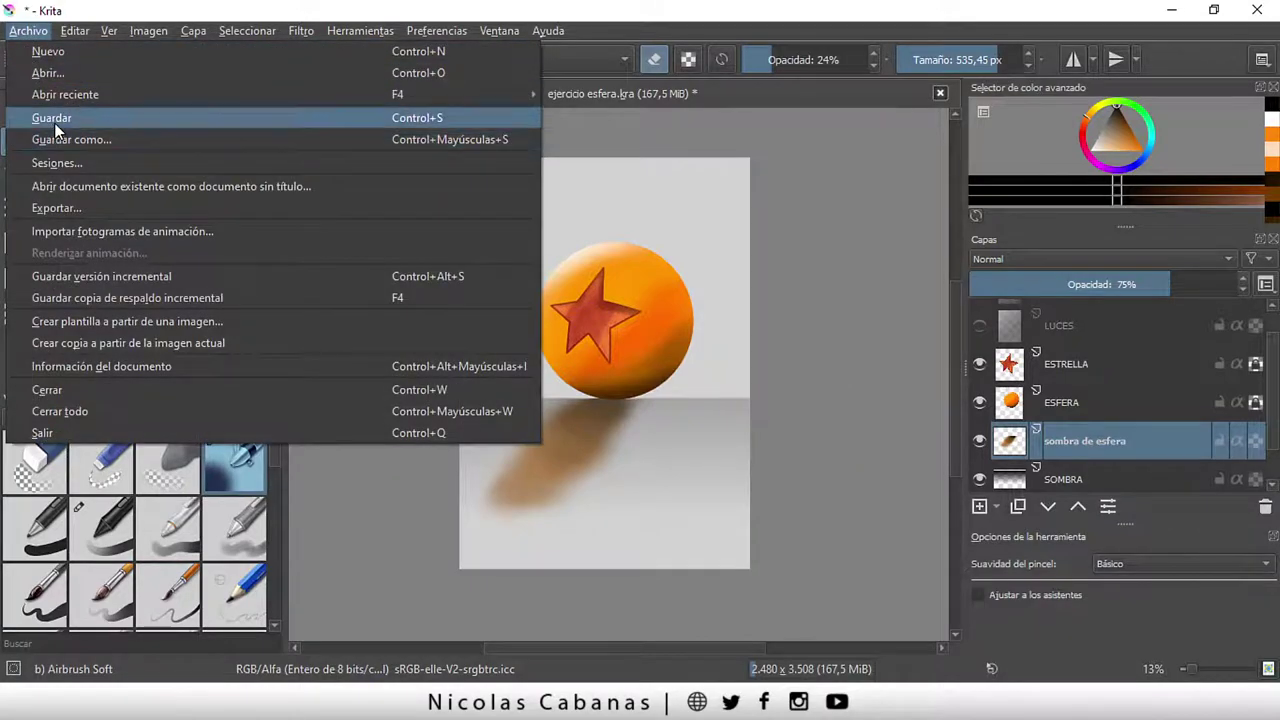
left_click(50, 119)
left_click(28, 30)
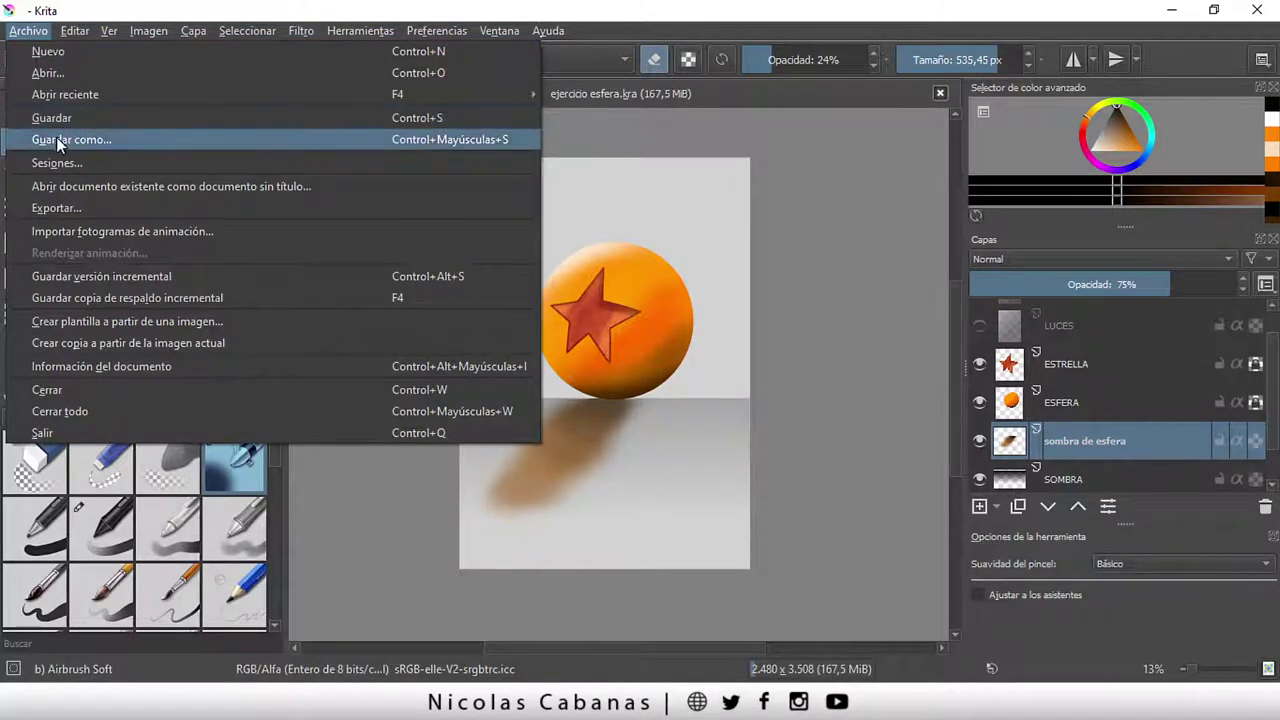
left_click(86, 139)
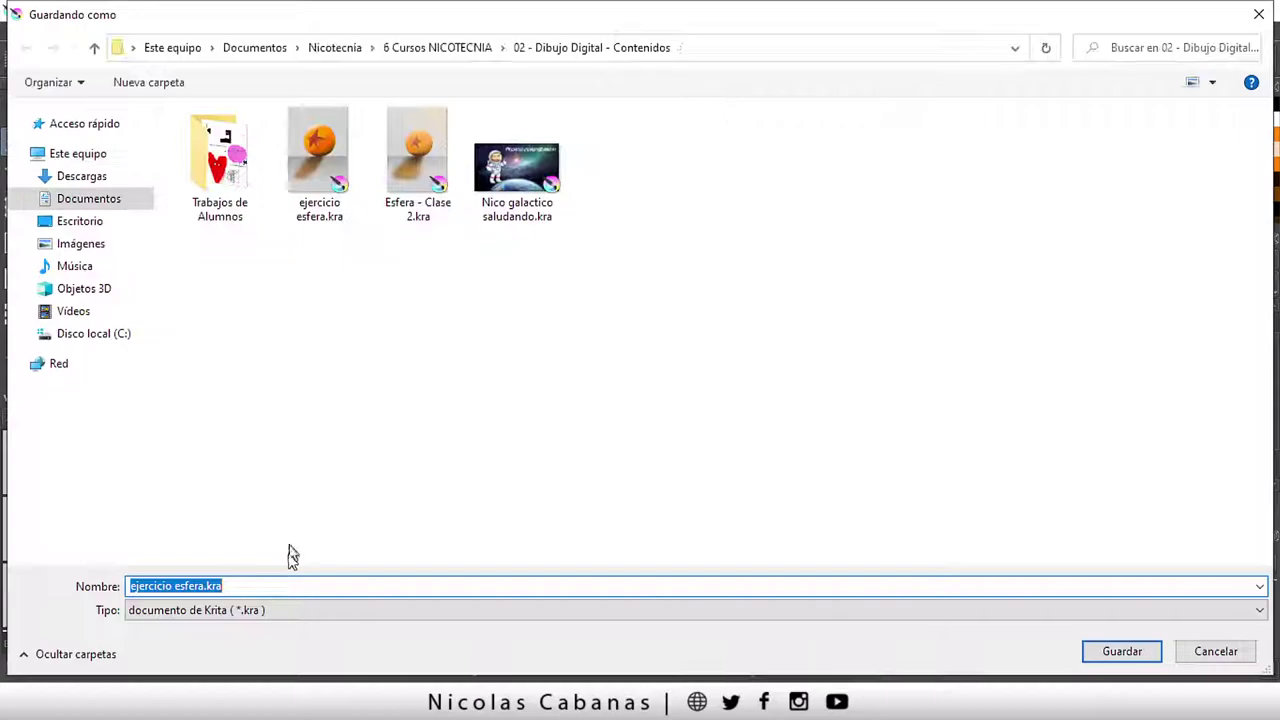
left_click(288, 610)
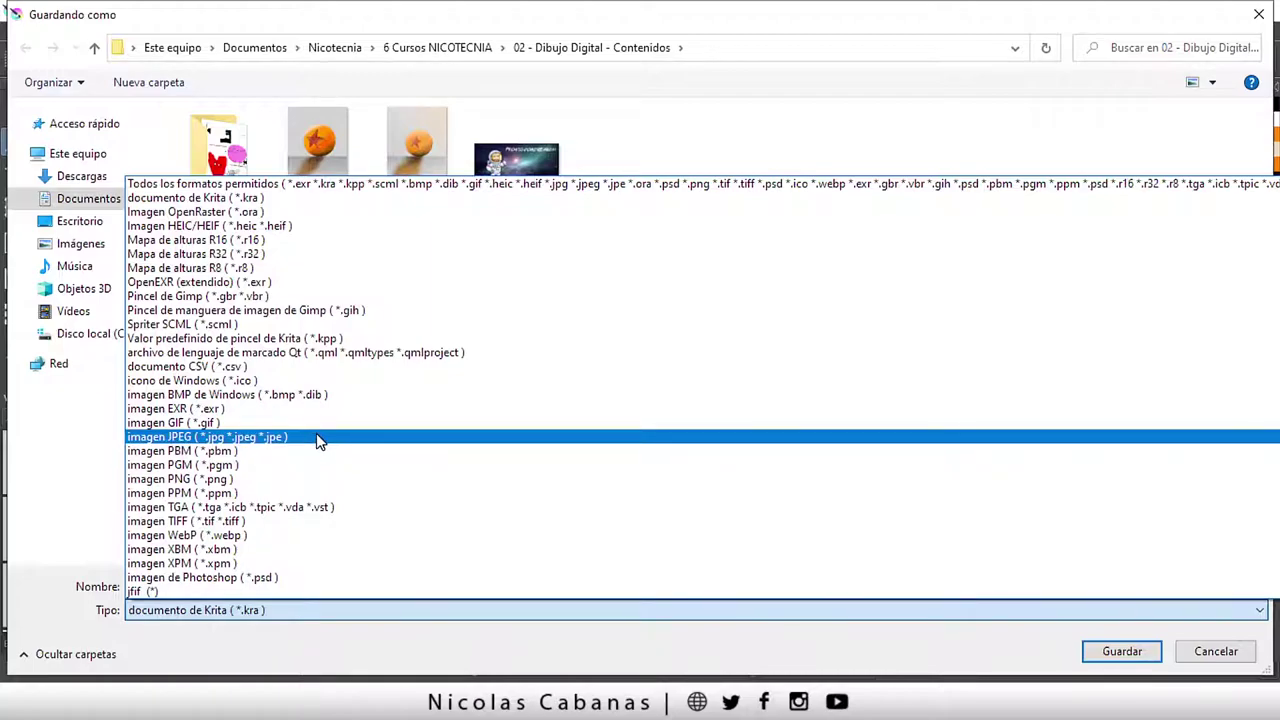
left_click(1228, 652)
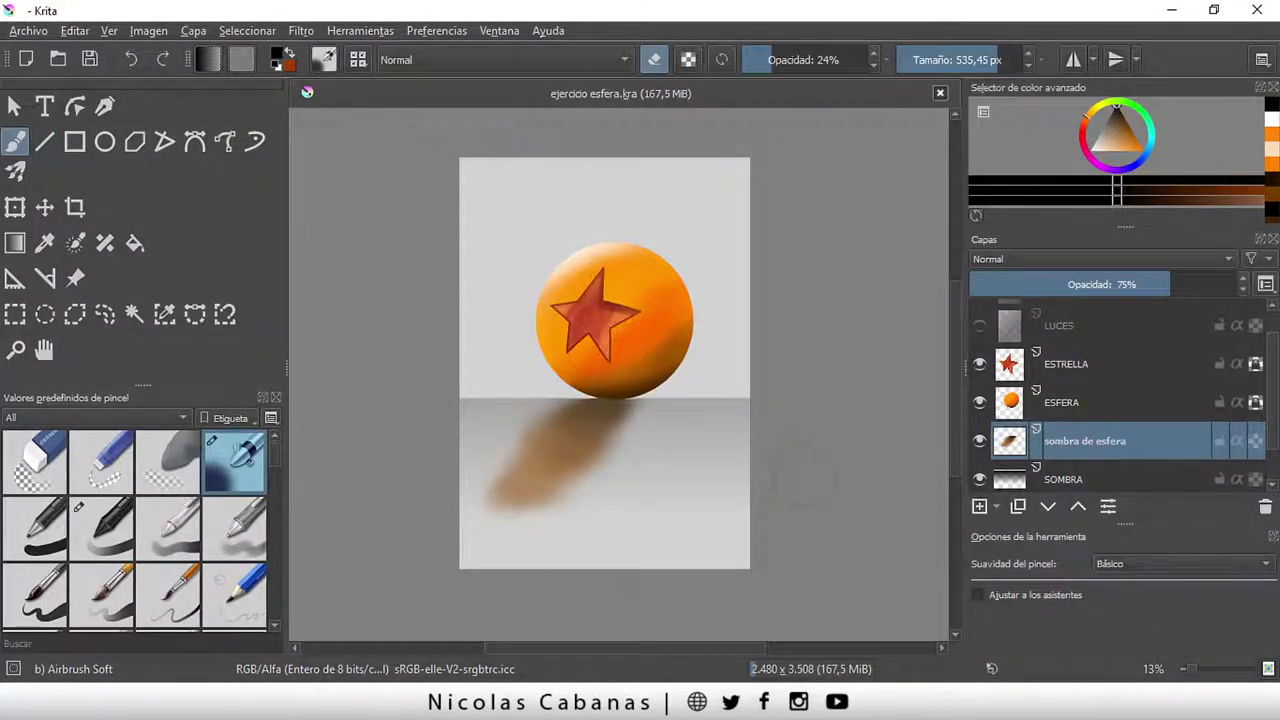
Zoom in and out around the sphere to inspect the artwork
scroll(584, 319, "up", 4)
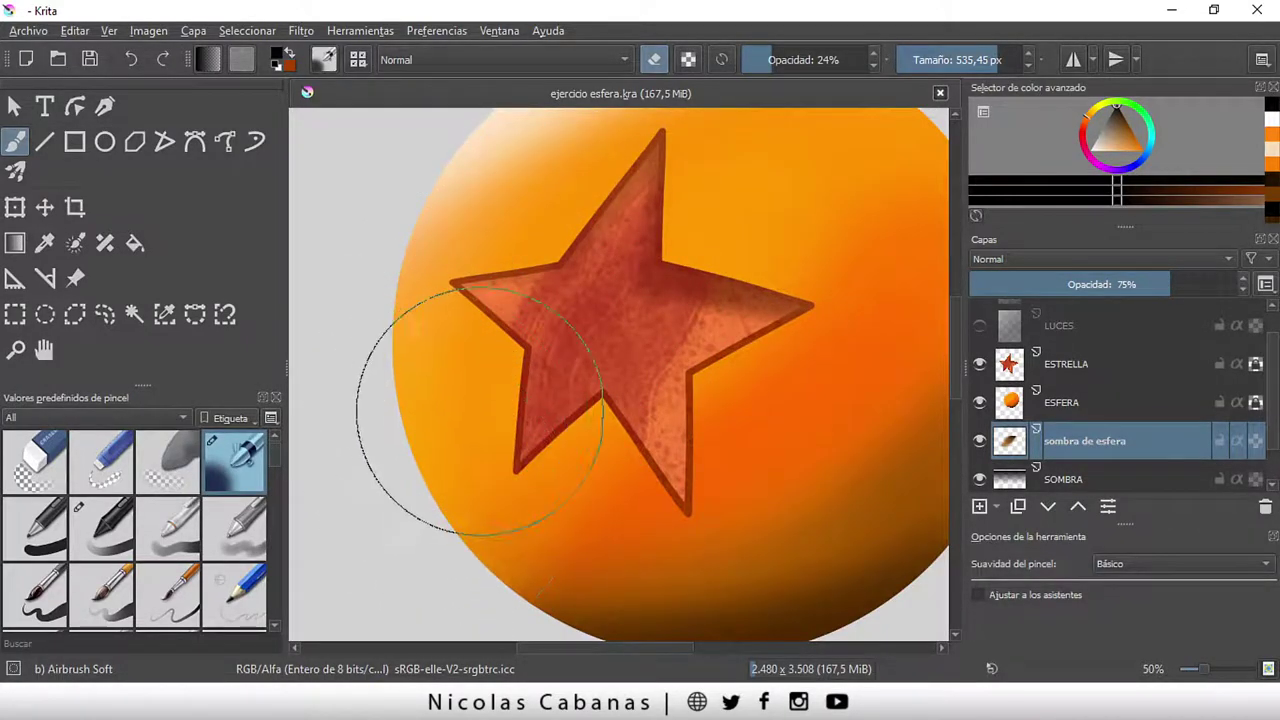
scroll(471, 423, "down", 2)
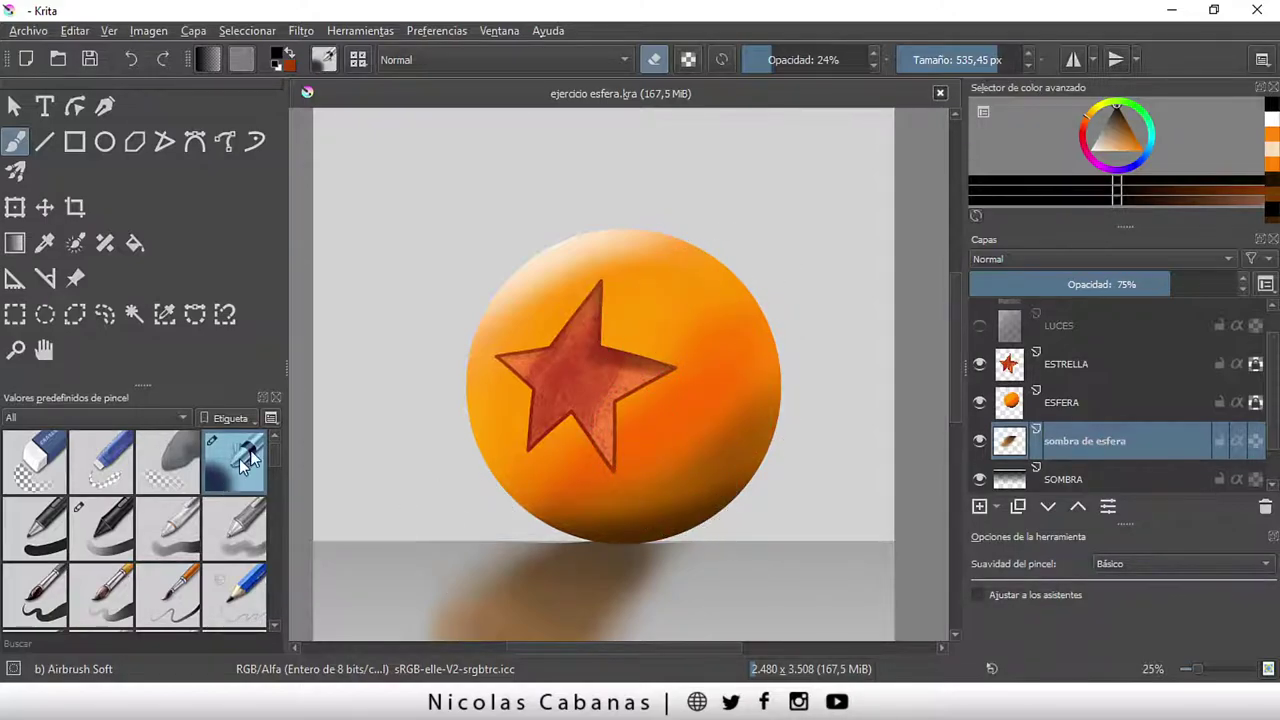
scroll(272, 467, "down", 3)
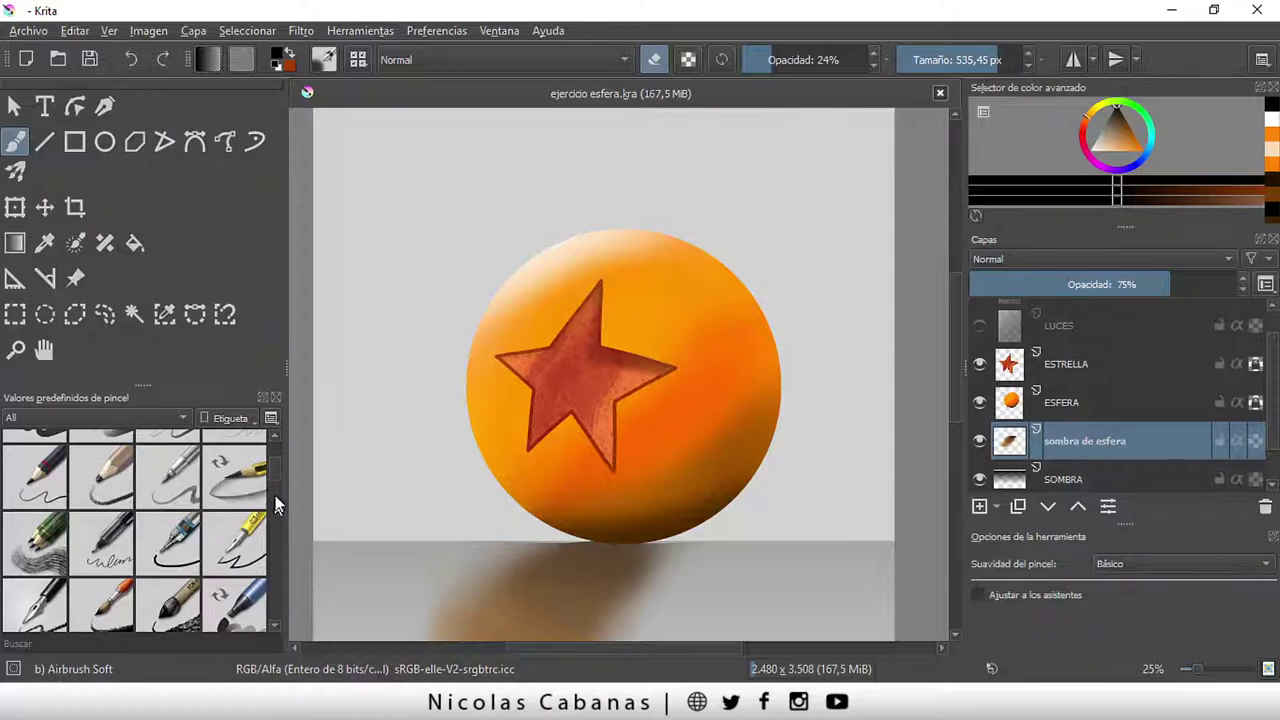
scroll(276, 480, "down", 2)
scroll(276, 478, "up", 3)
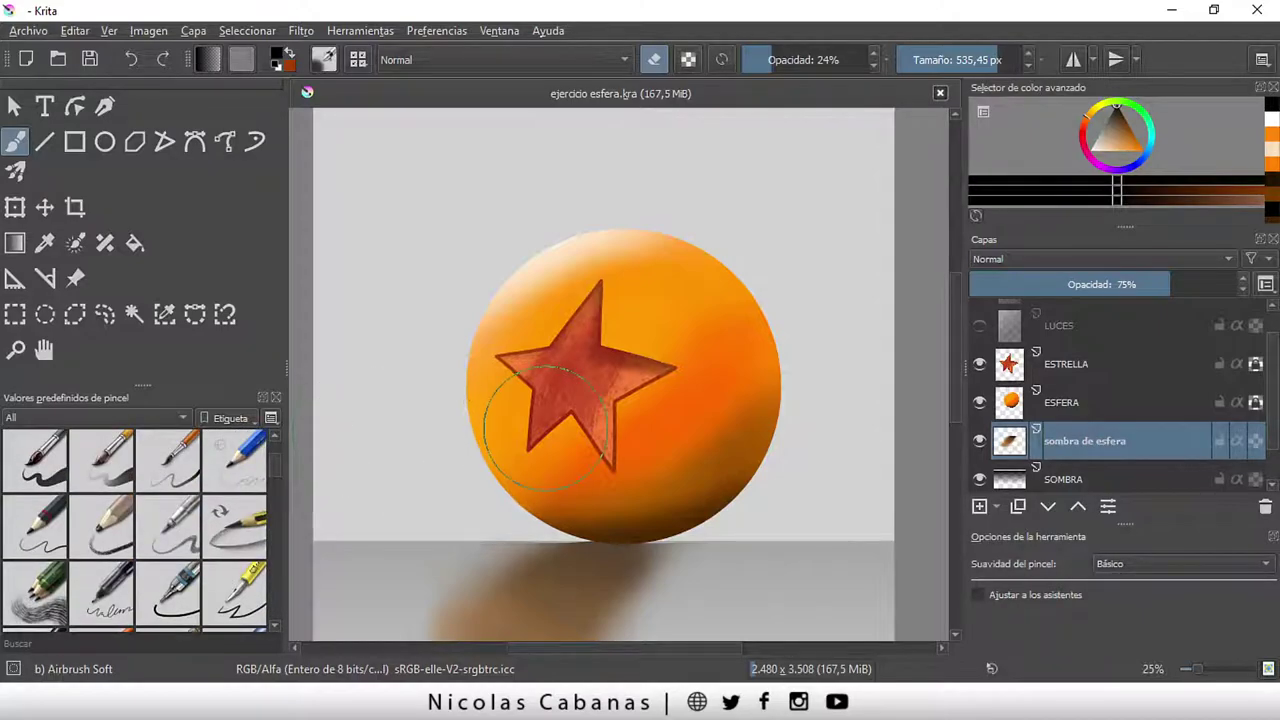
scroll(650, 320, "up", 1)
scroll(771, 357, "up", 1)
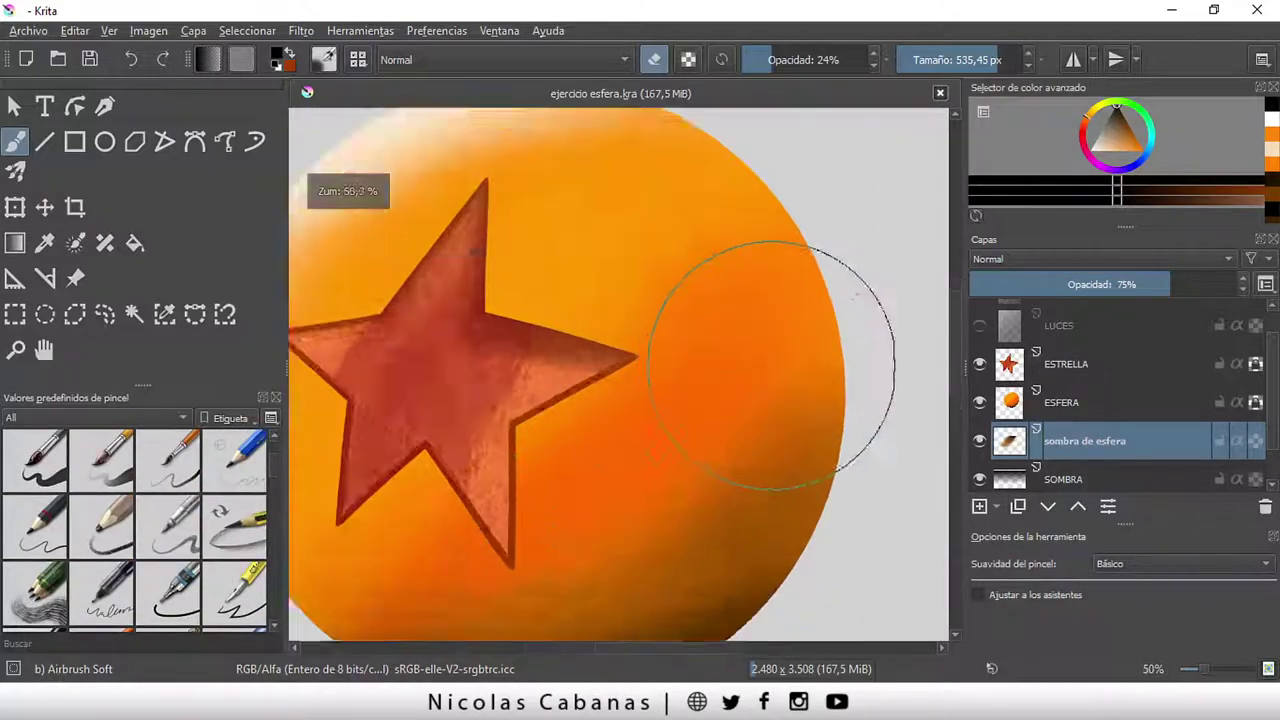
scroll(771, 371, "up", 1)
Add a new layer above ESFERA and name it ROTURA
left_click(1099, 398)
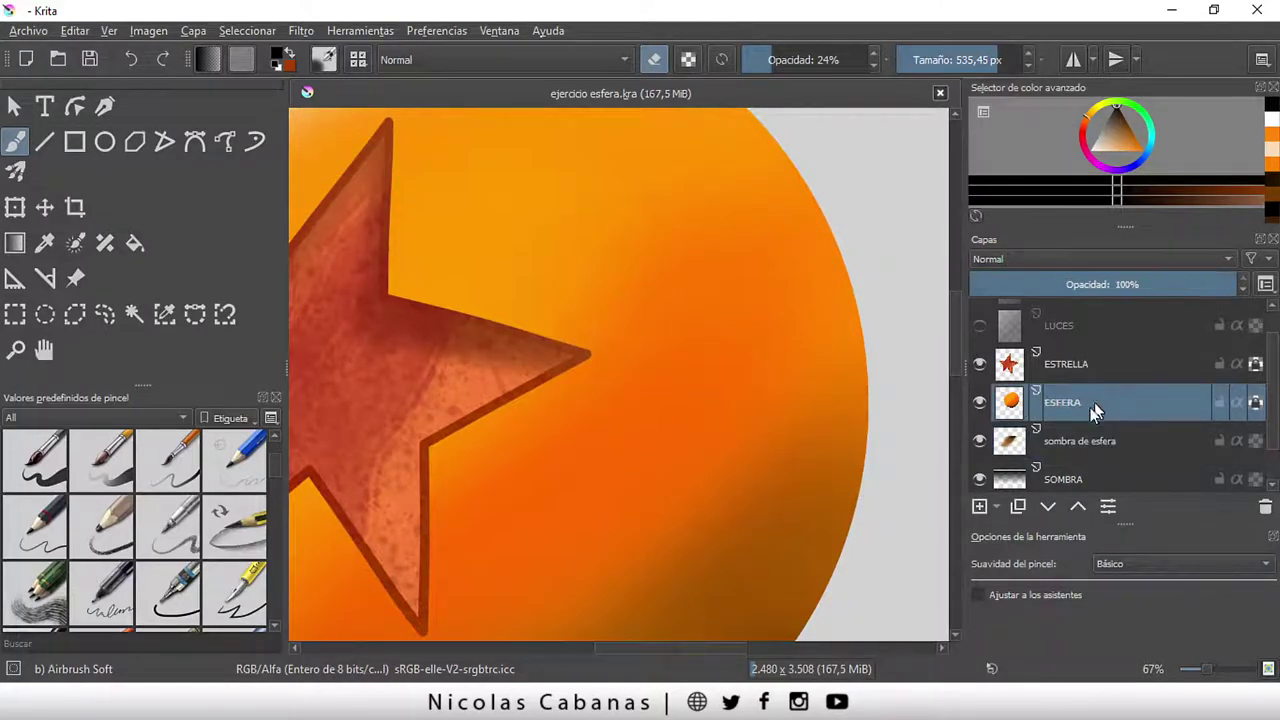
left_click(979, 507)
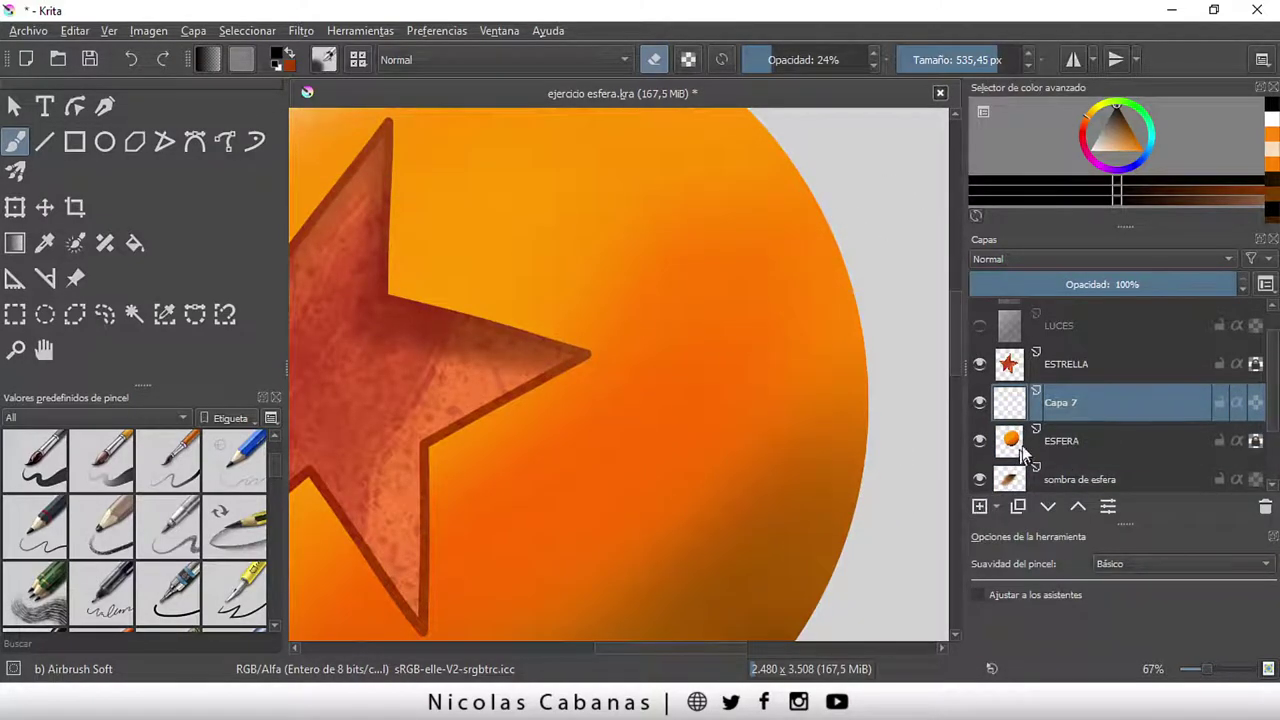
double_click(1062, 412)
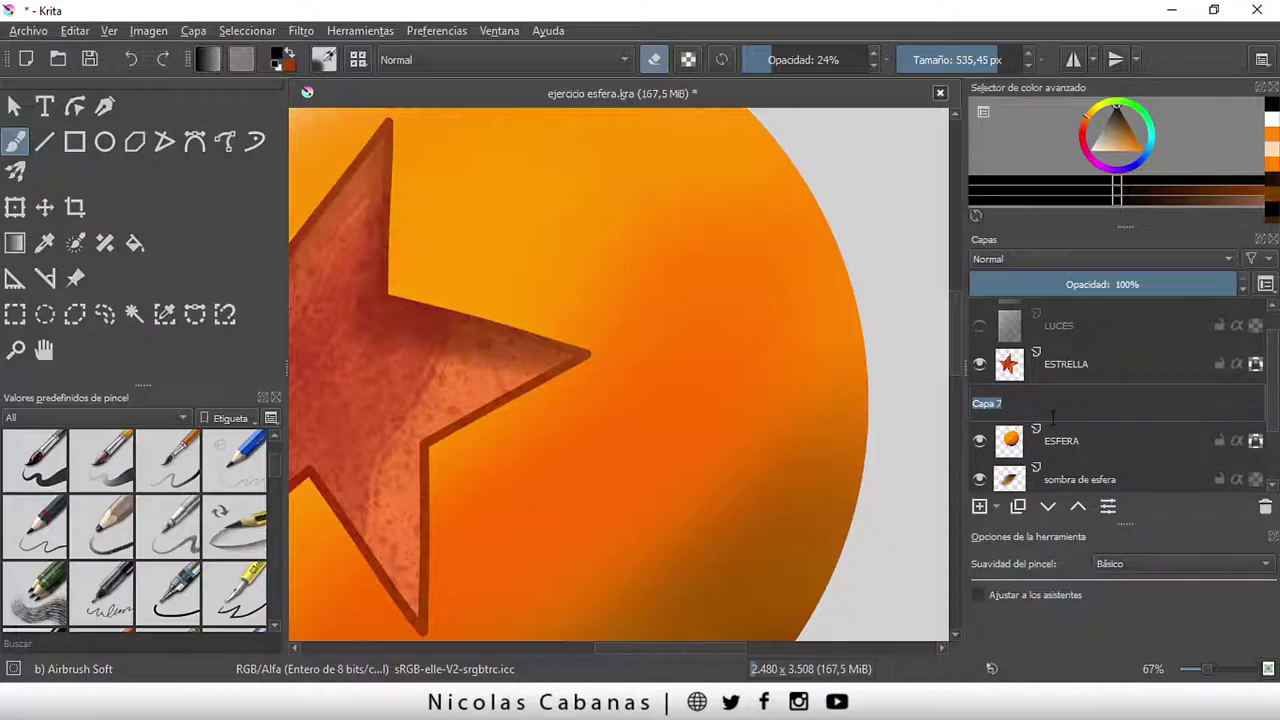
type("ROTURA")
key("Return")
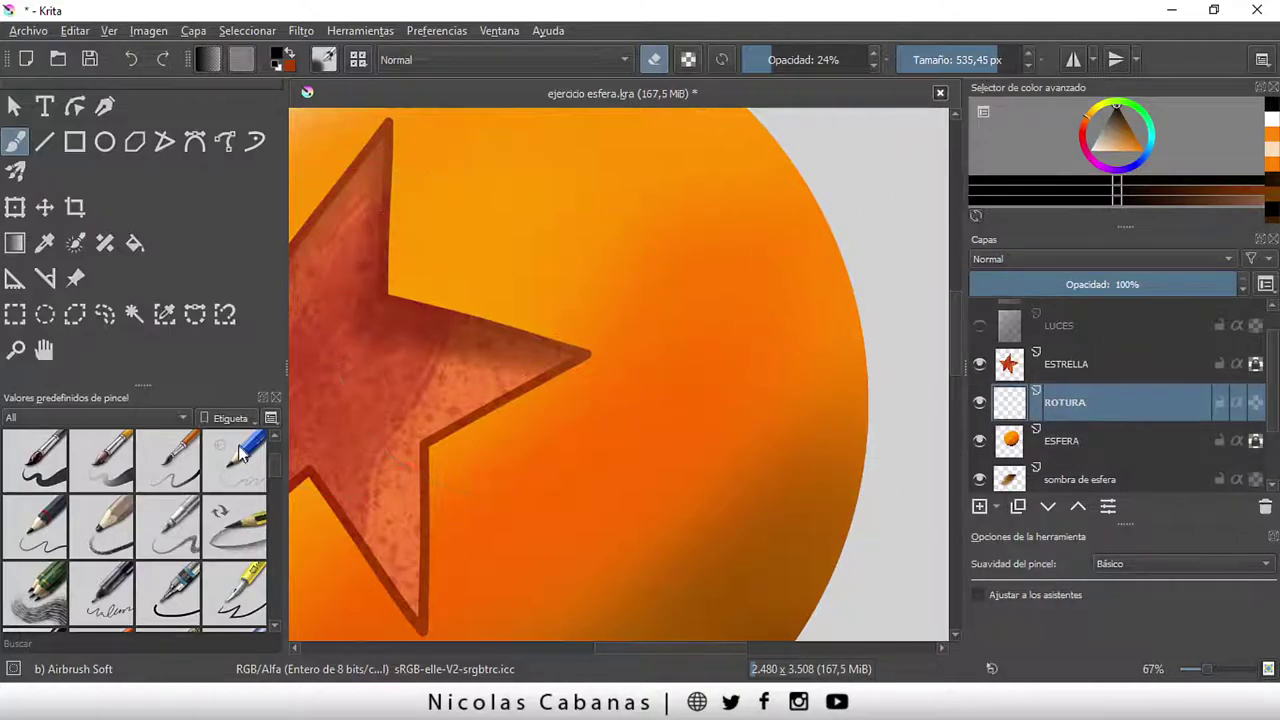
Set the brush to 100% opacity and about 19.84 px size
scroll(274, 471, "up", 2)
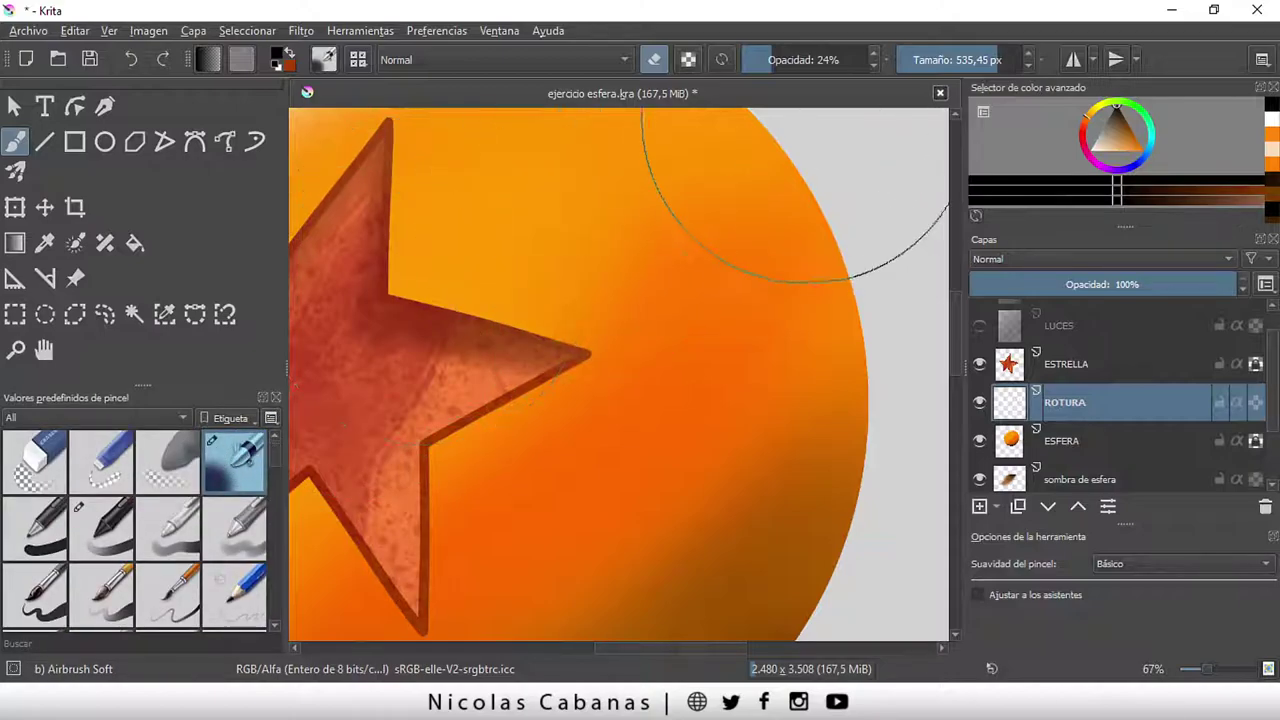
left_click_drag(789, 48, 872, 56)
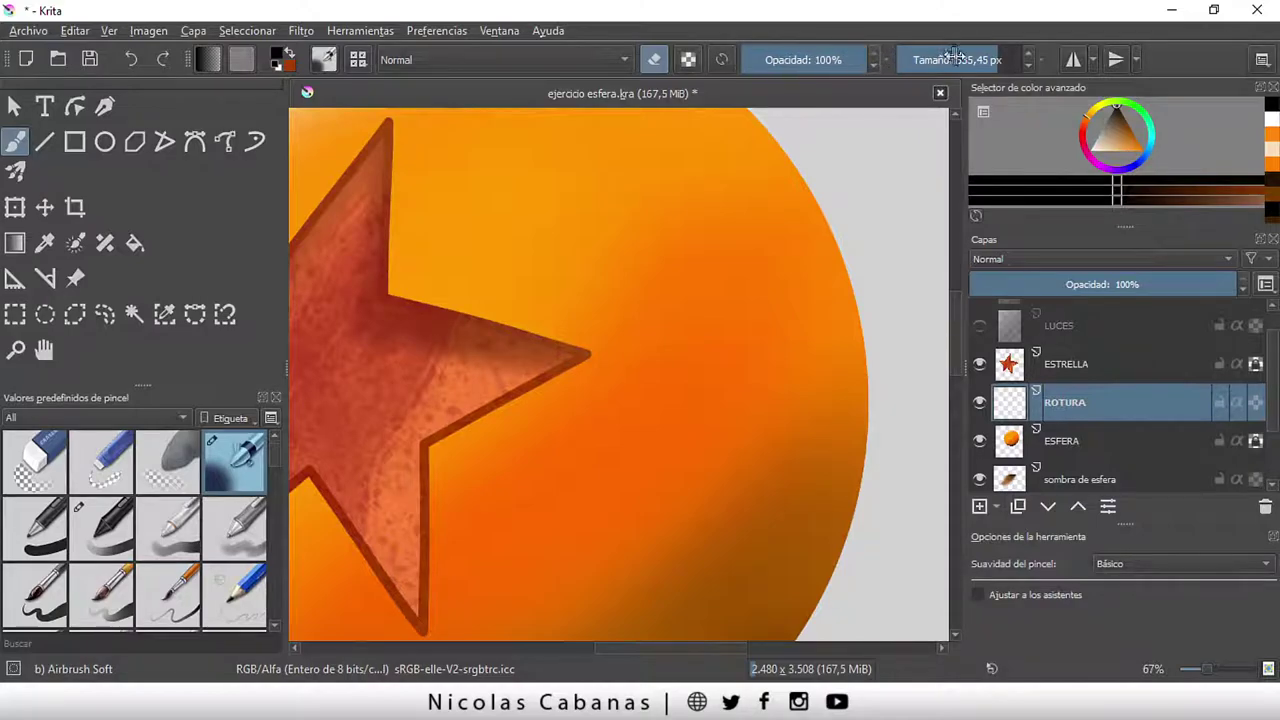
mouse_move(985, 62)
left_mouse_down()
mouse_move(908, 76)
mouse_move(945, 62)
mouse_move(910, 62)
mouse_move(926, 62)
left_mouse_up()
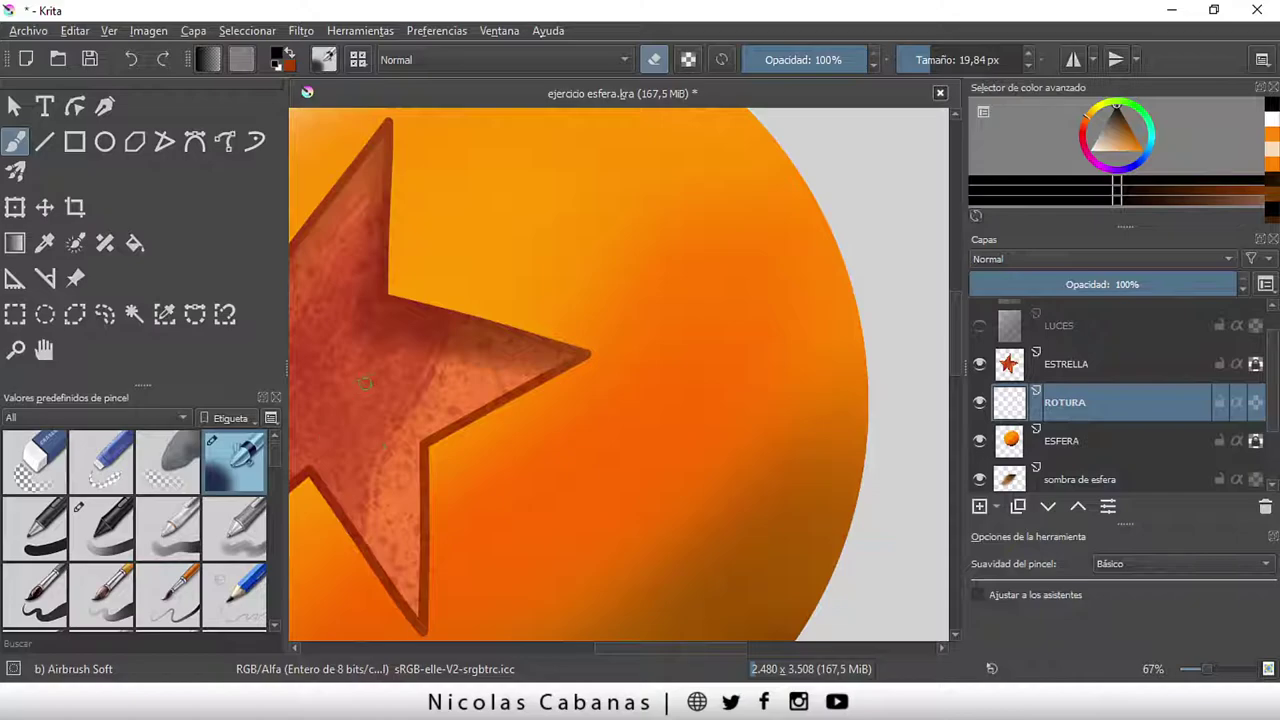
Sample the sphere's orange and lighten it to a pale peach in the colour triangle
left_click(44, 243)
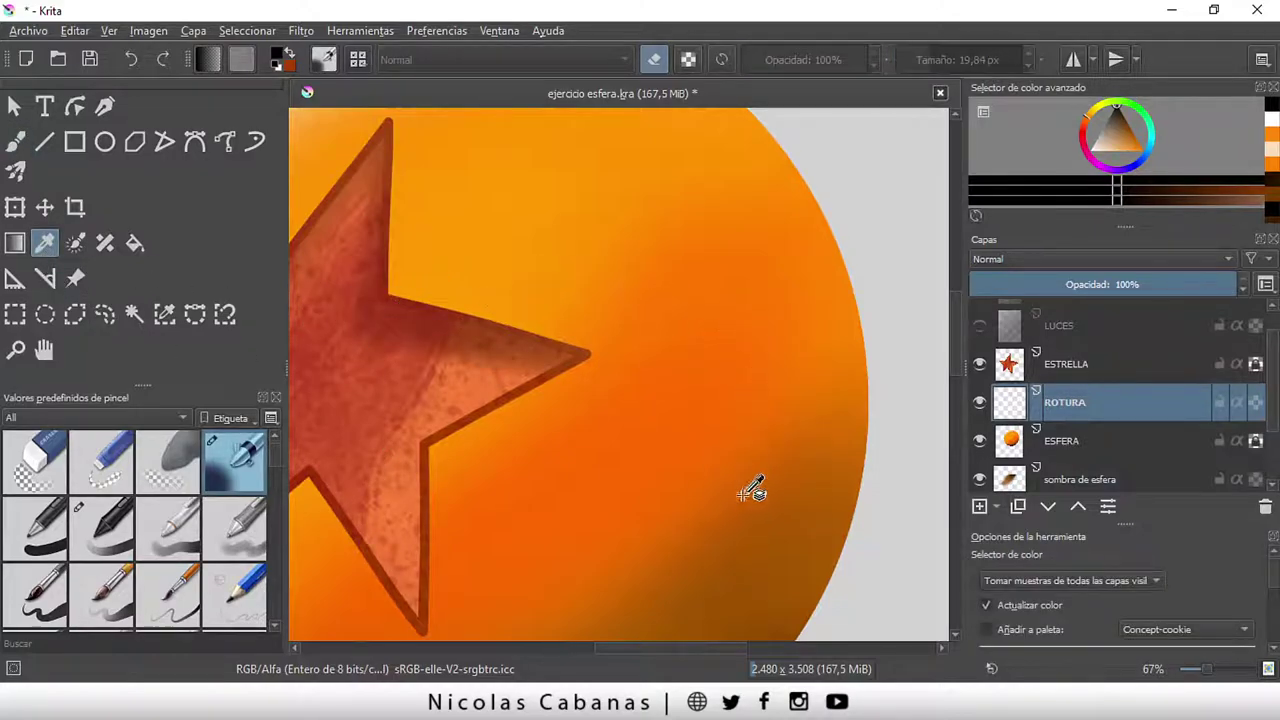
left_click(756, 307)
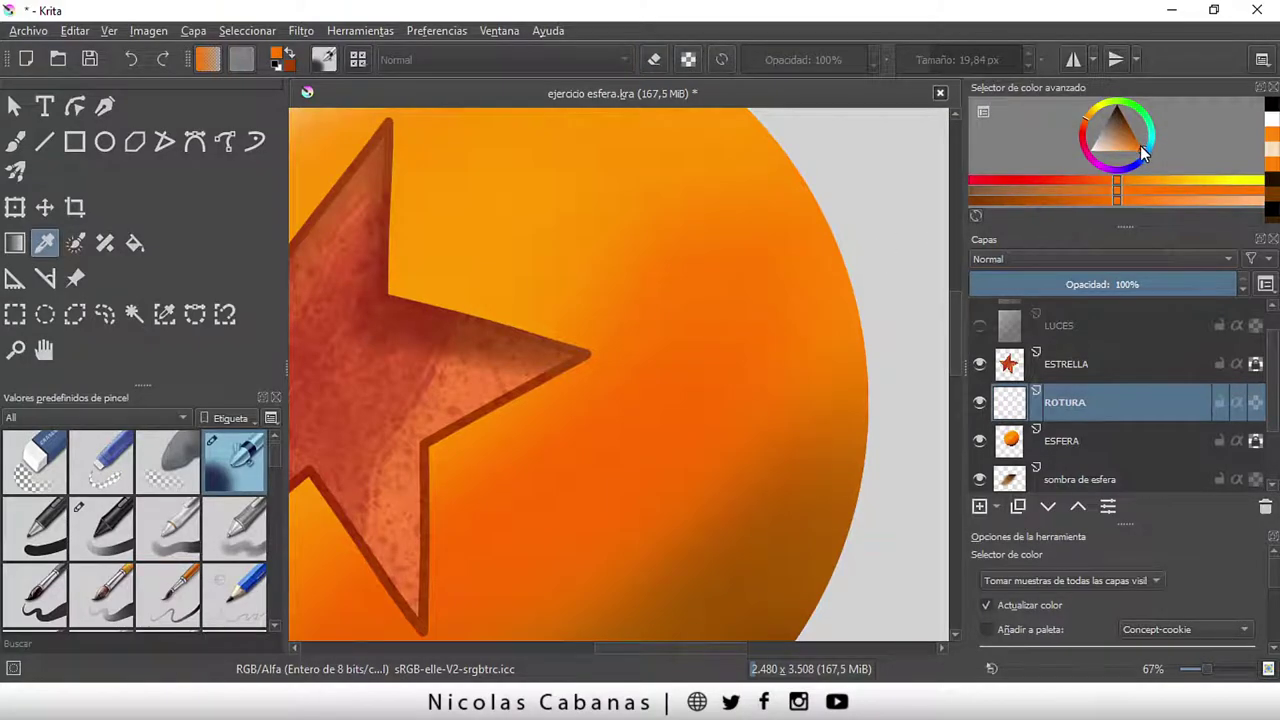
left_click(1114, 149)
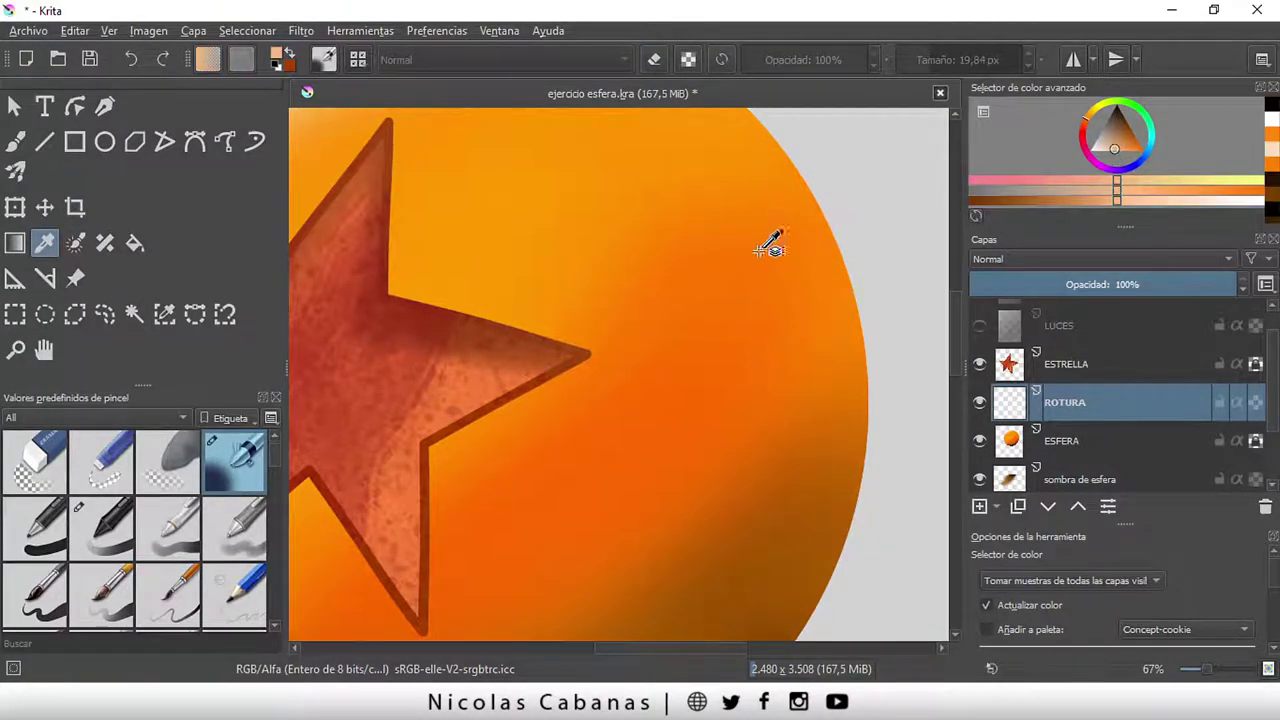
Draw a five-point pale peach zigzag polyline crack across the sphere's right side
key("b")
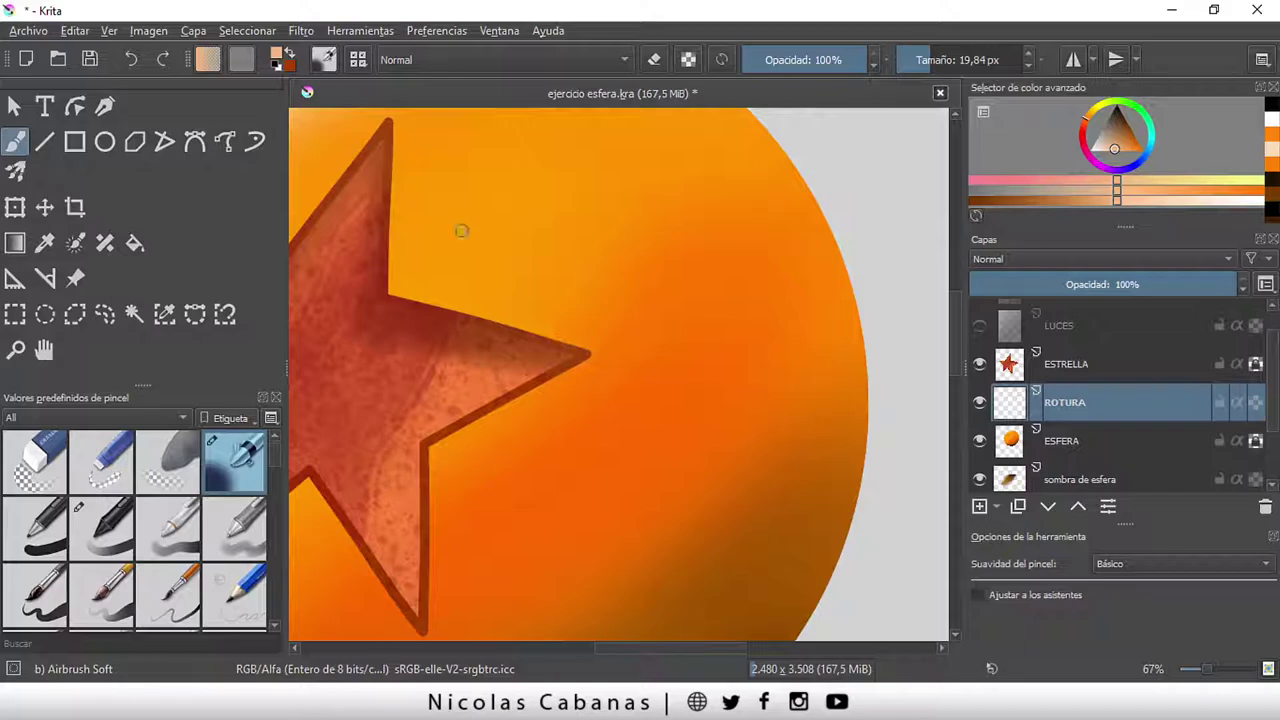
left_click(165, 141)
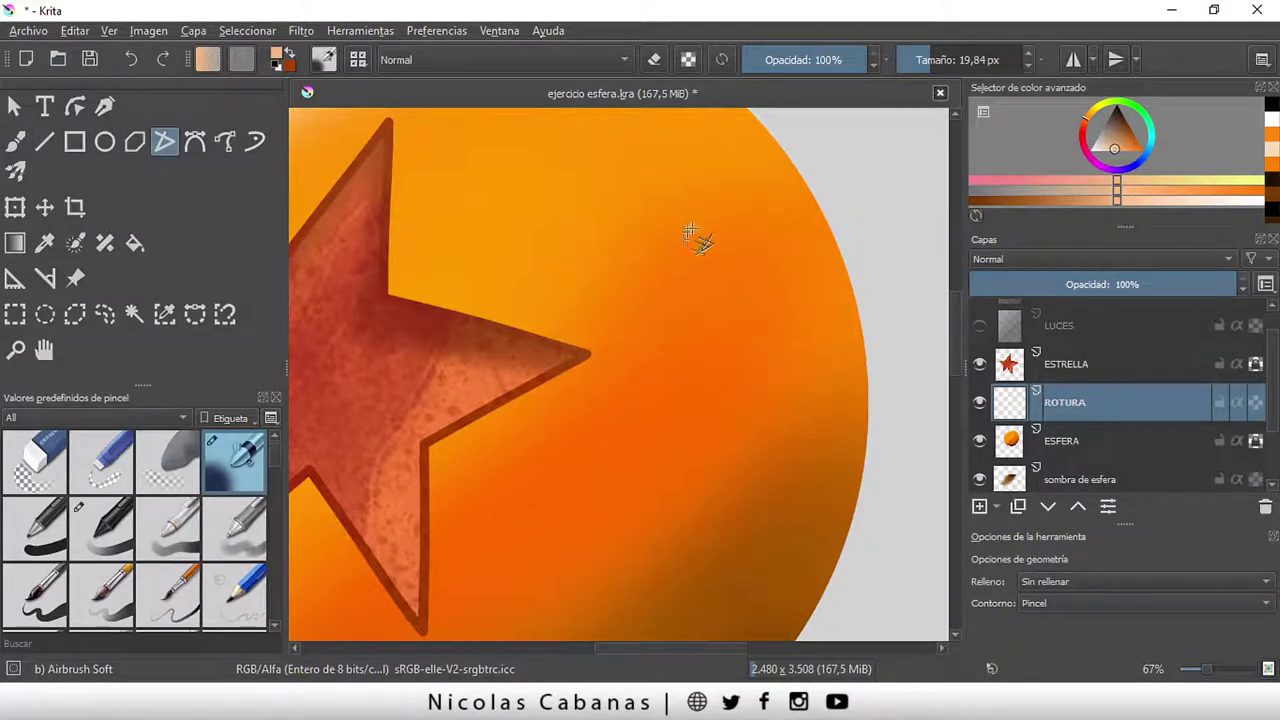
left_click(731, 199)
left_click(695, 266)
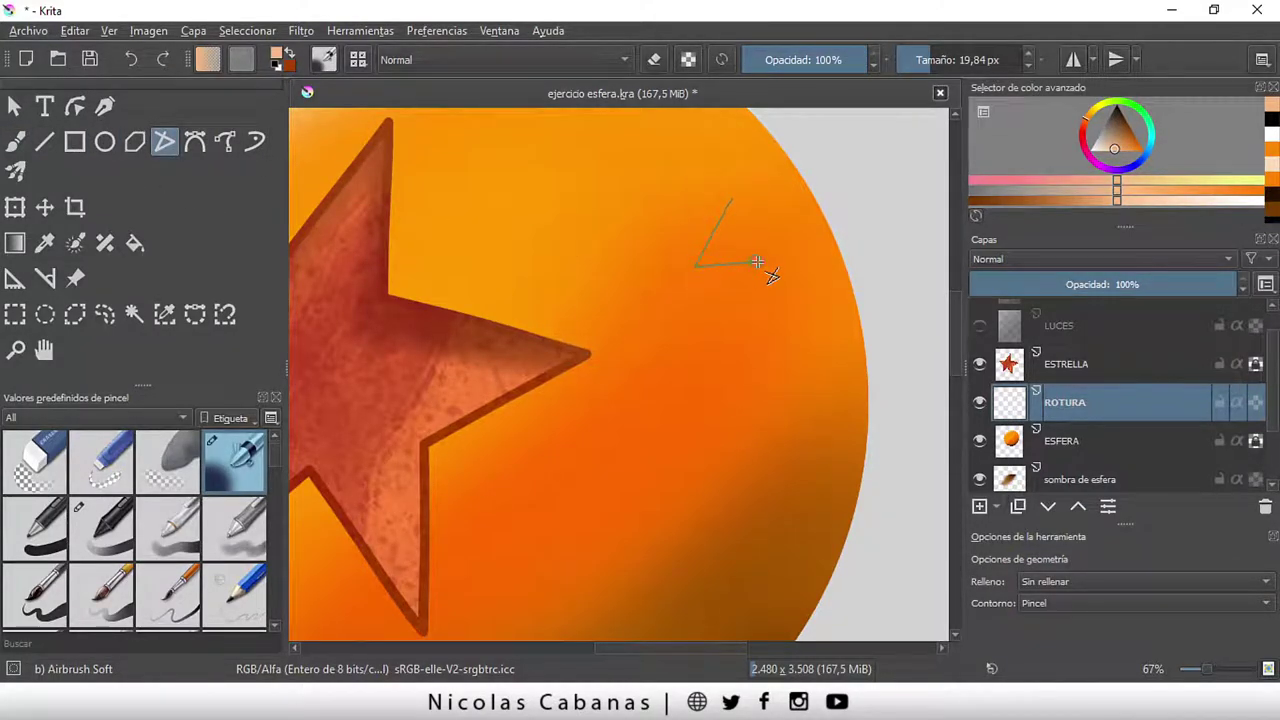
left_click(757, 262)
left_click(687, 352)
left_click(727, 364)
double_click(638, 444)
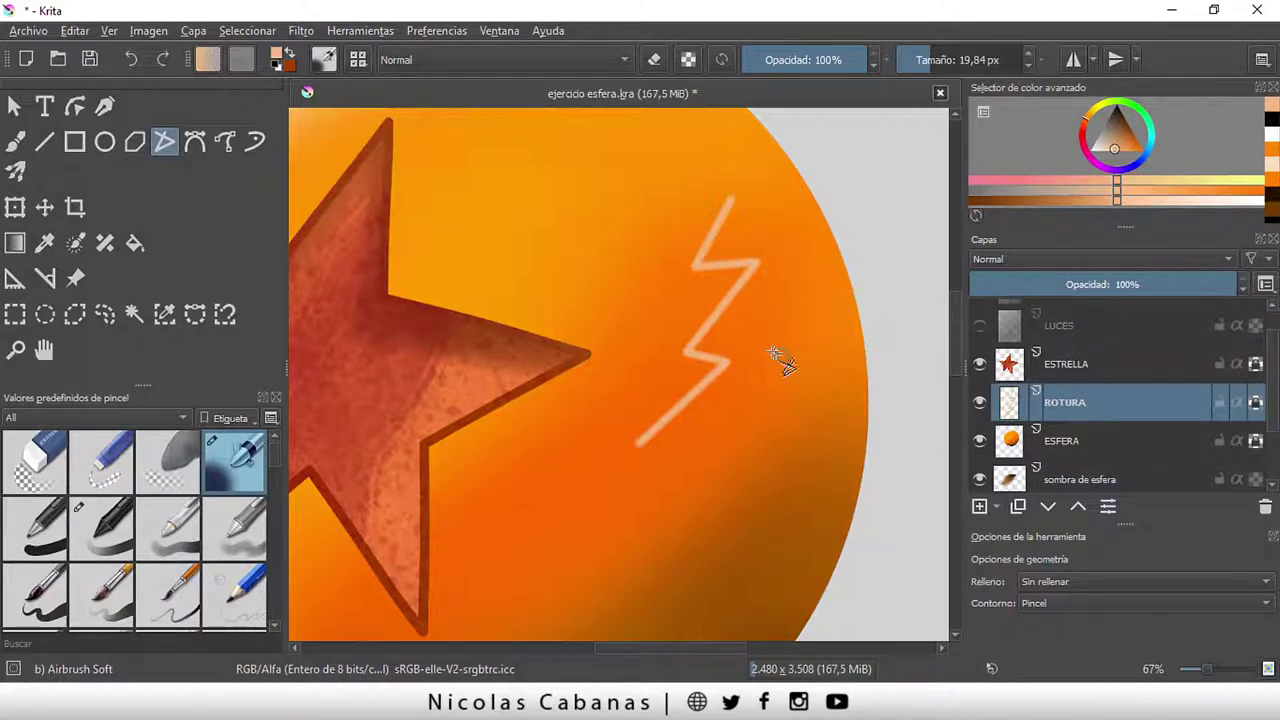
Zoom in and sample the dark reddish-brown from the star's tip
scroll(780, 357, "up", 1)
left_click(955, 116)
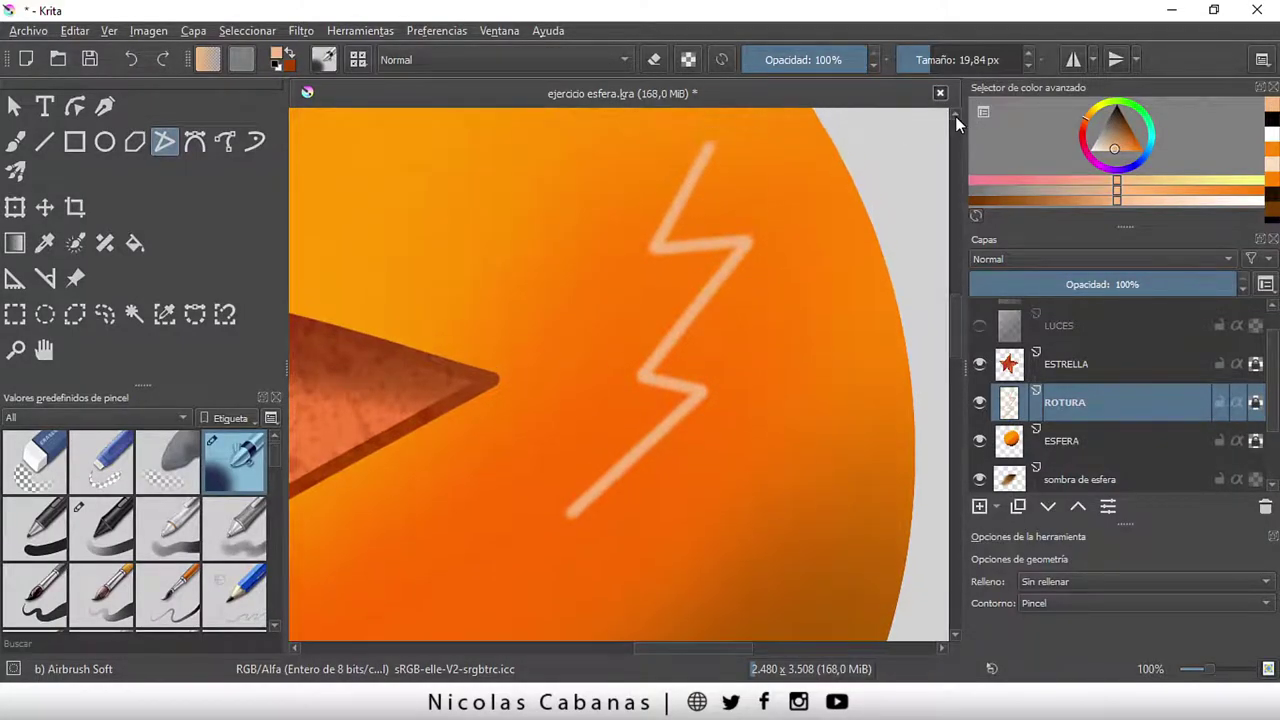
left_click(12, 148)
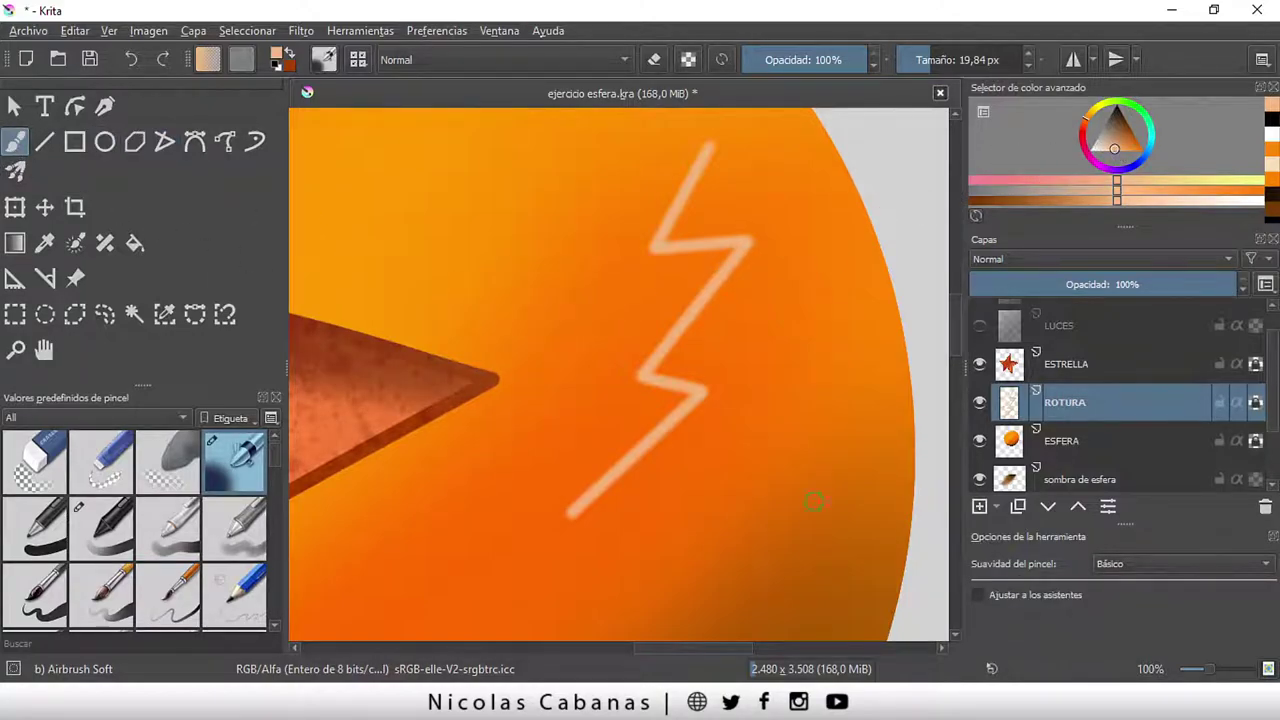
left_click(44, 243)
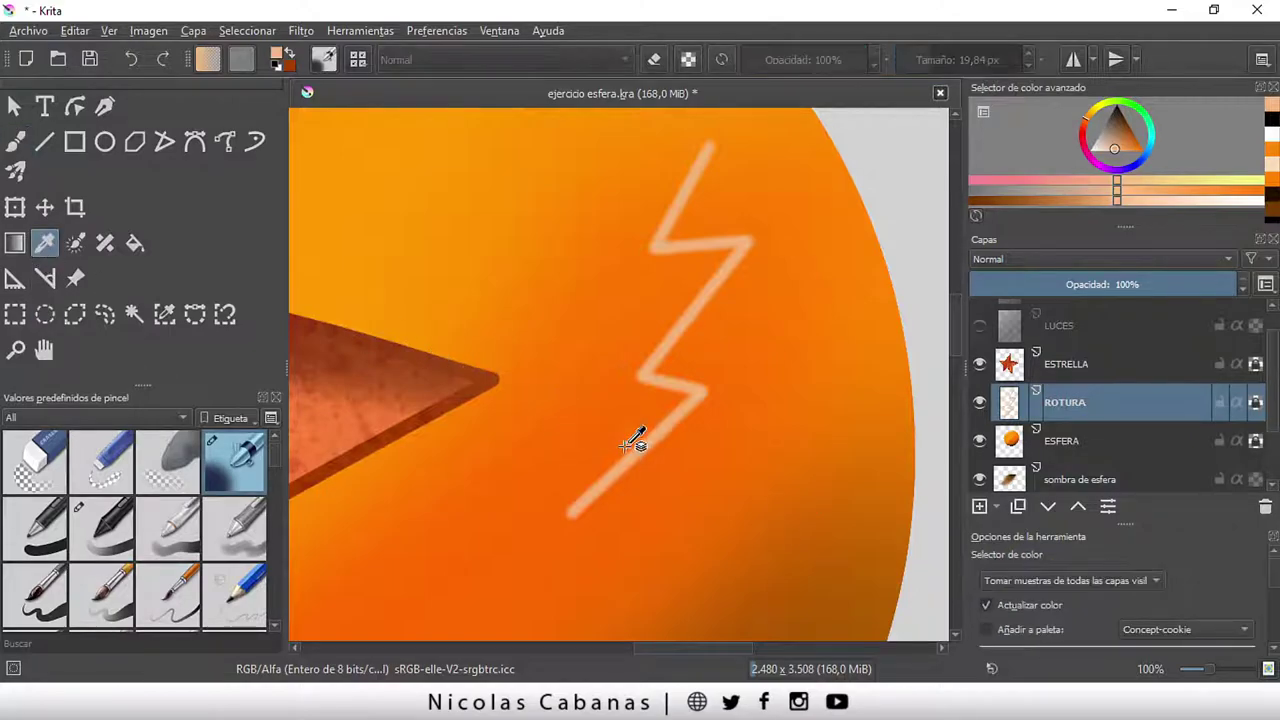
left_click(490, 378)
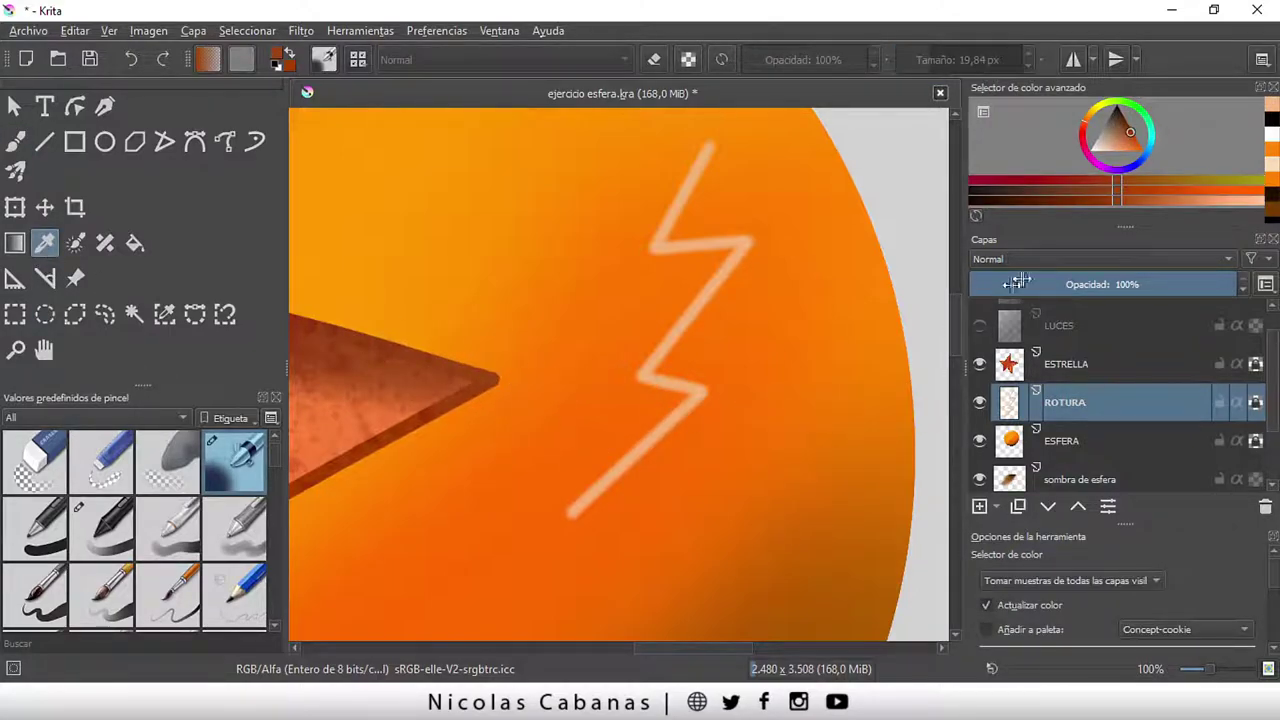
Paint a faint brown shading stroke on the crack's upper segment using Airbrush Soft, 10 px, 45% opacity
left_click_drag(1138, 133, 1128, 124)
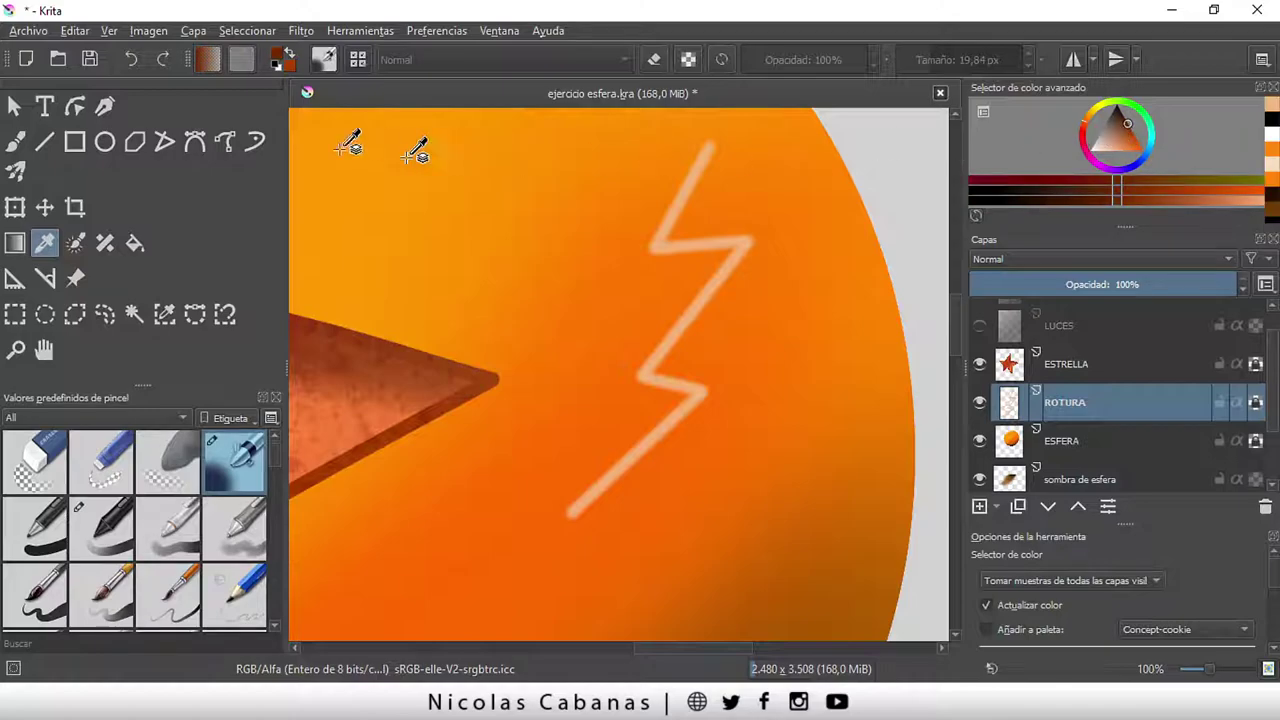
left_click(15, 141)
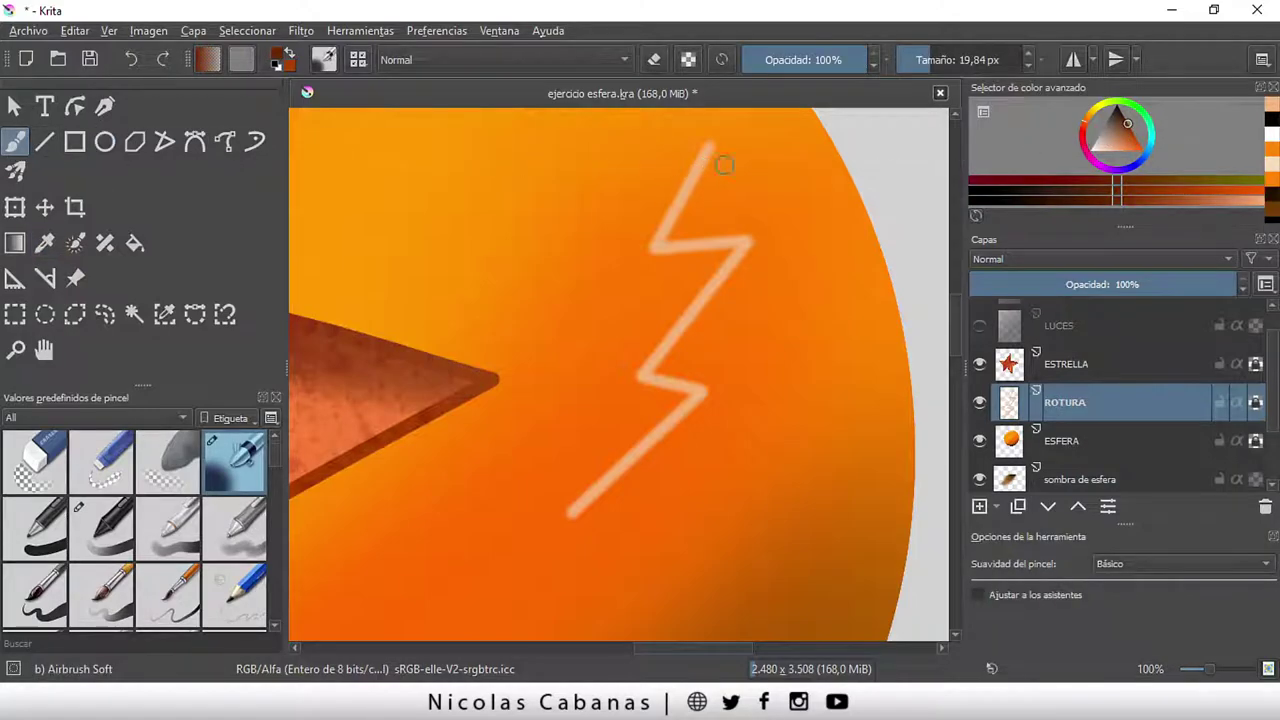
left_click_drag(935, 60, 918, 56)
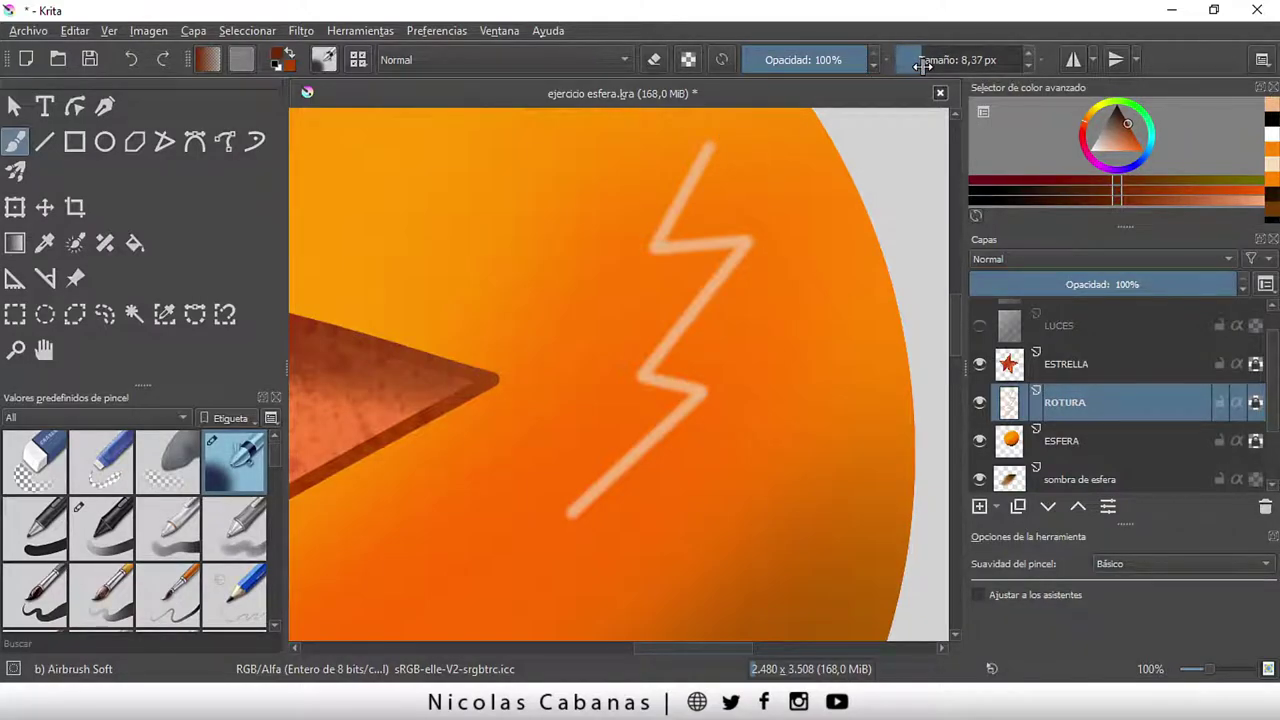
left_click_drag(922, 65, 934, 62)
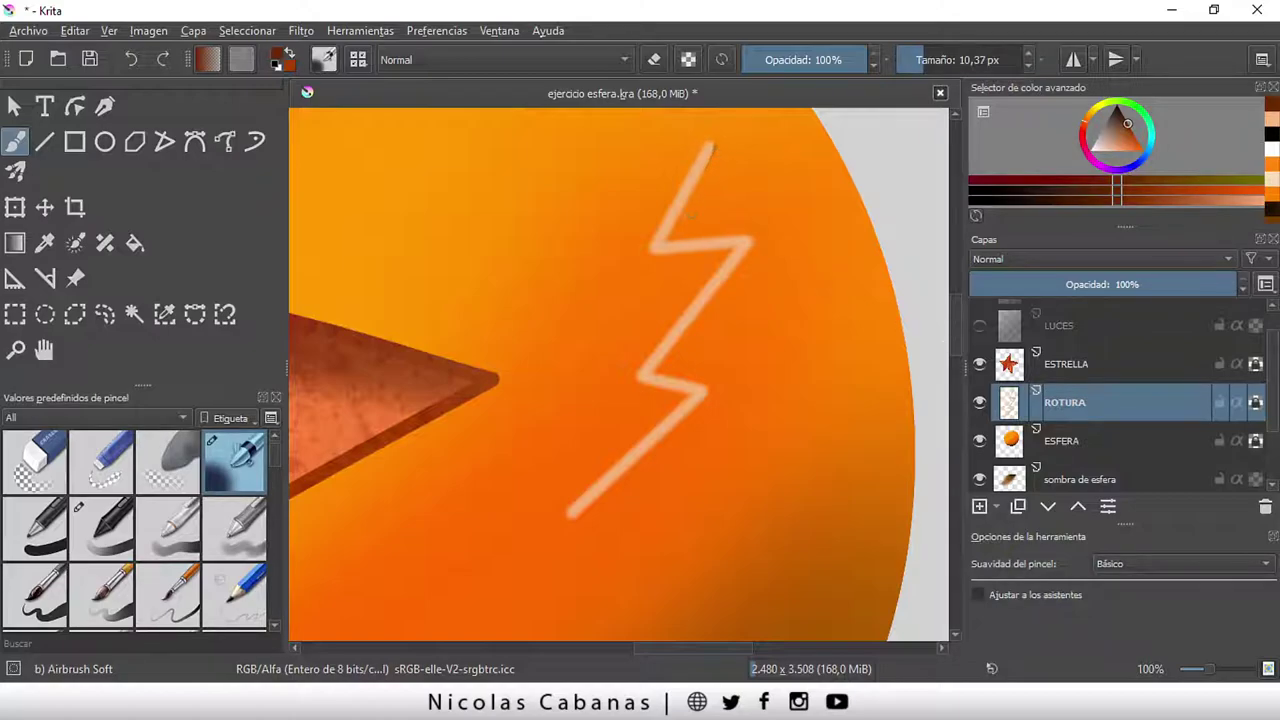
left_click_drag(710, 145, 670, 222)
left_click_drag(835, 66, 804, 66)
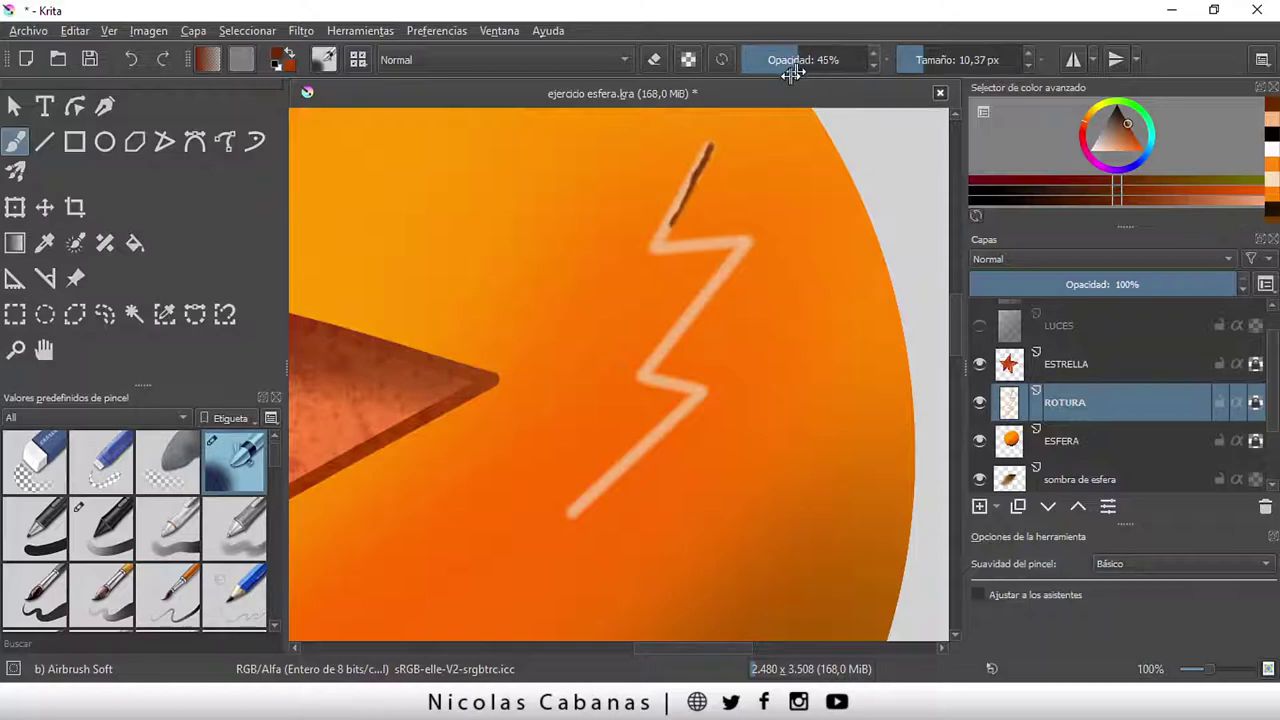
key("ctrl+z")
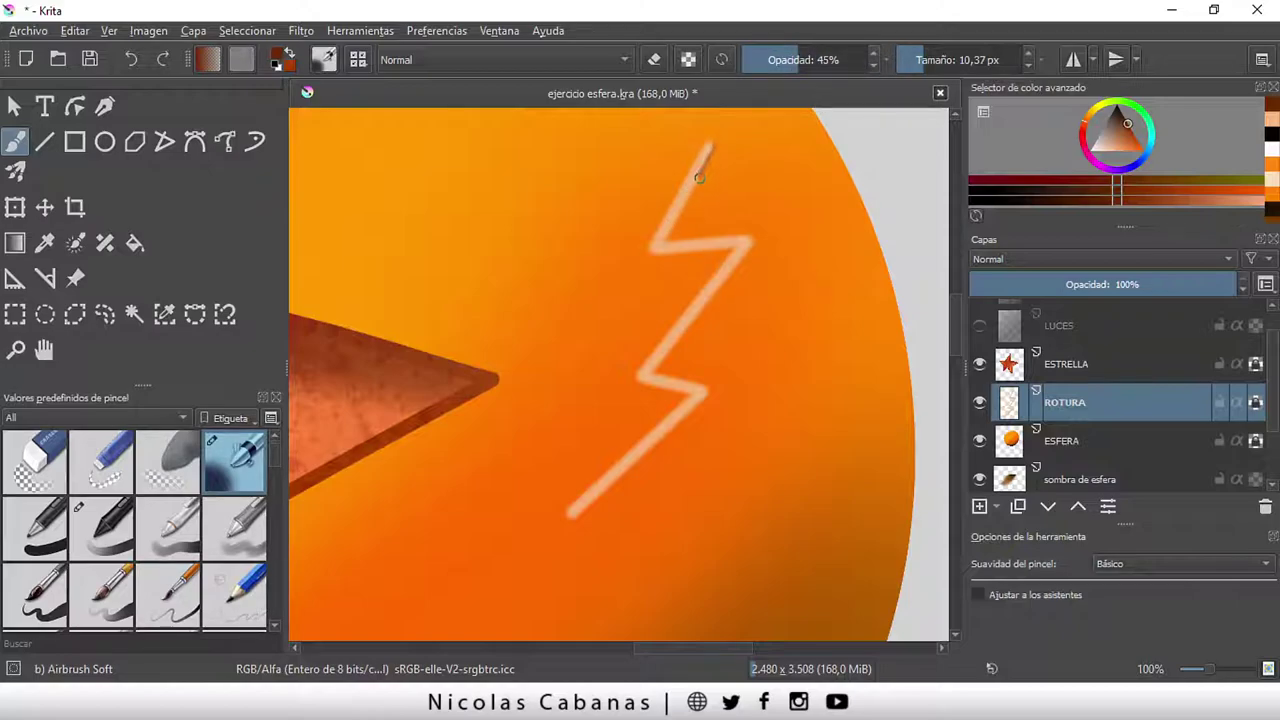
mouse_move(699, 178)
left_mouse_down()
mouse_move(688, 242)
mouse_move(732, 240)
left_mouse_up()
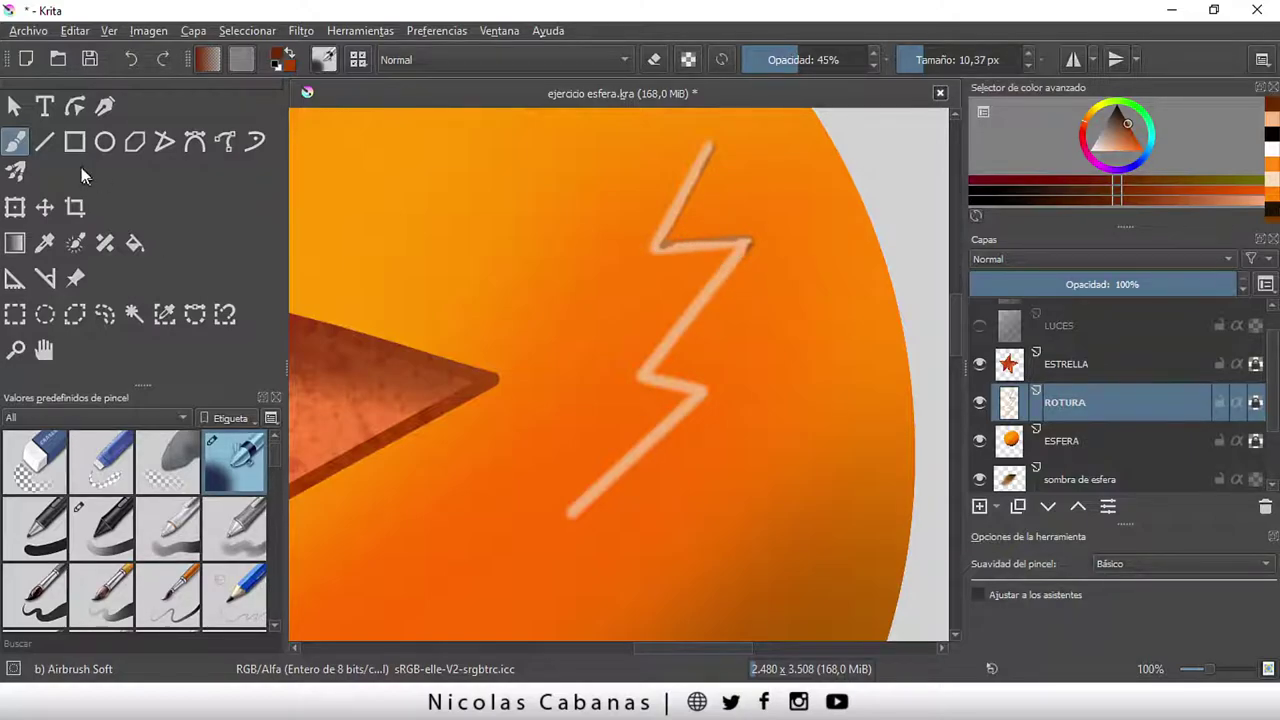
Draw a dark straight shadow line along the crack, then white highlight lines at 9% and 61% opacity
left_click(44, 141)
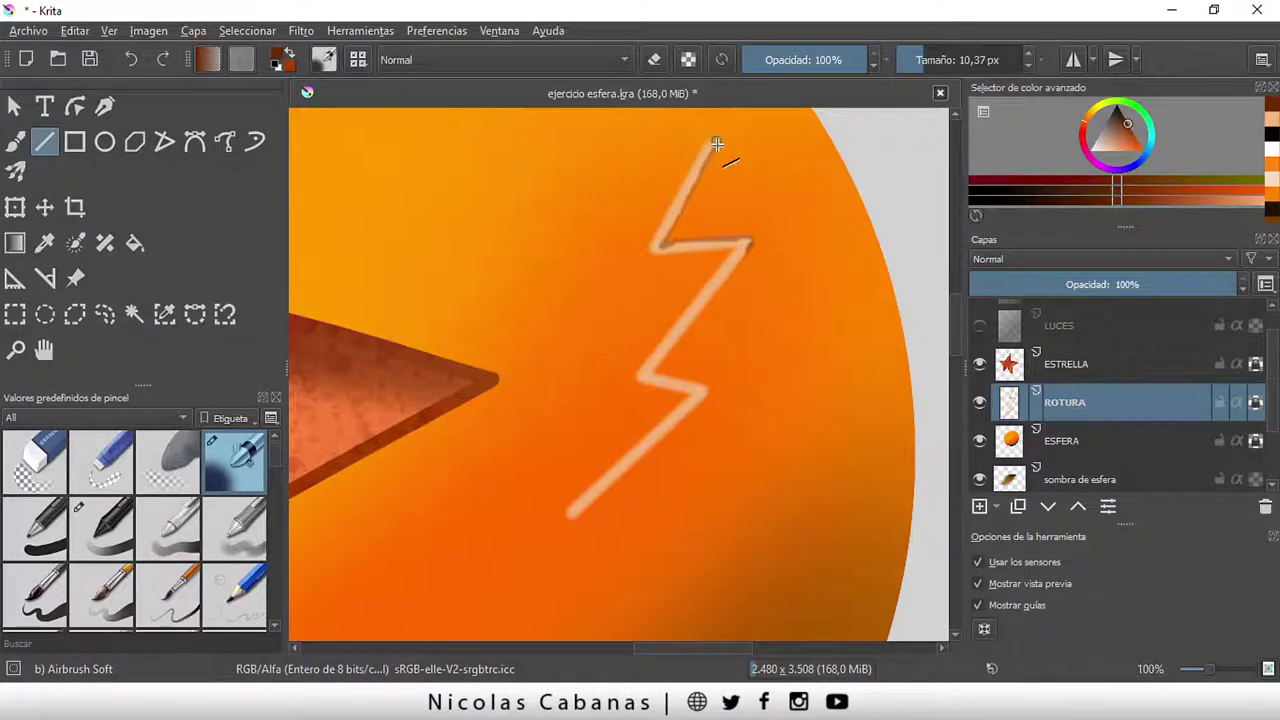
mouse_move(709, 147)
left_mouse_down()
mouse_move(669, 246)
mouse_move(752, 240)
mouse_move(648, 376)
mouse_move(713, 389)
mouse_move(571, 518)
left_mouse_up()
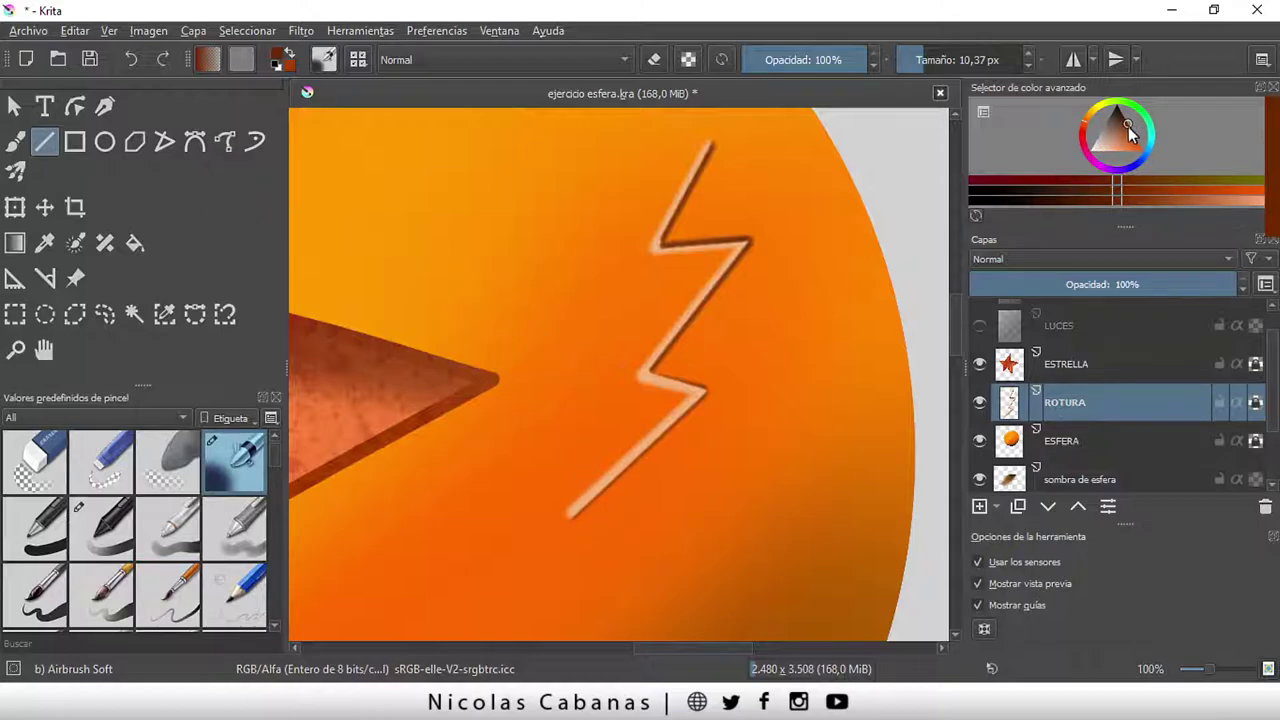
left_click_drag(1119, 127, 1090, 150)
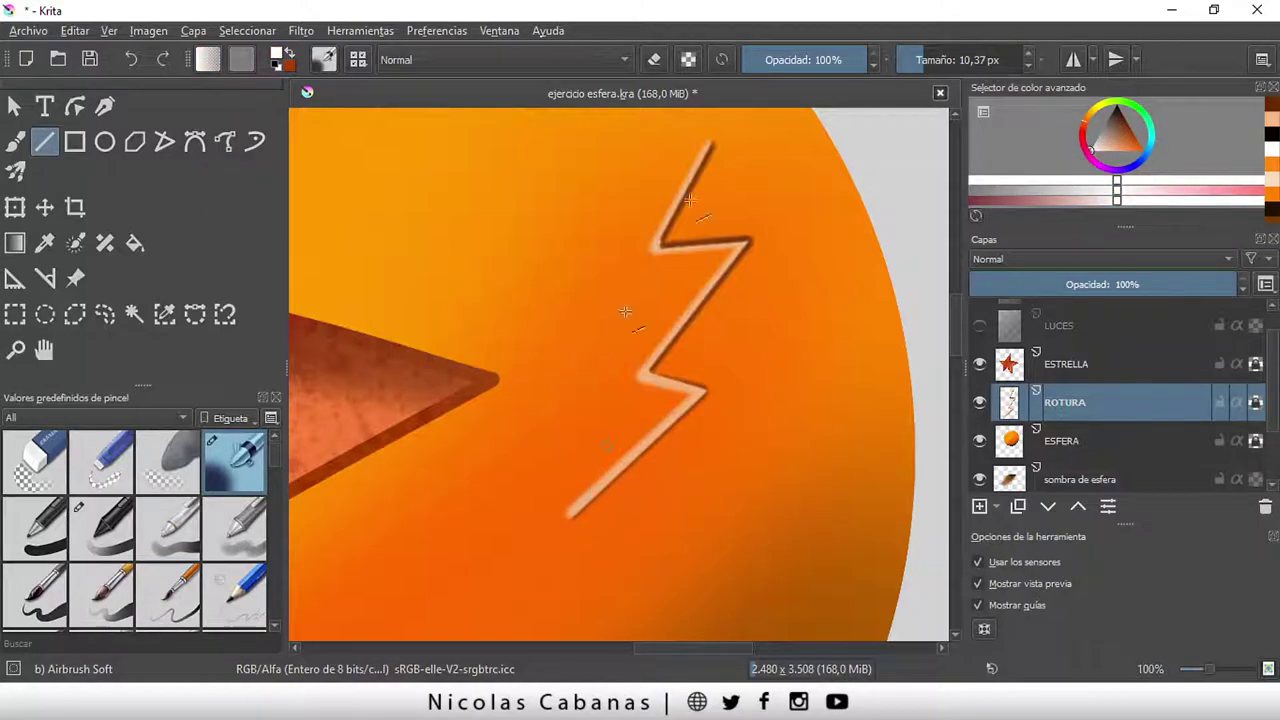
left_click_drag(830, 64, 780, 60)
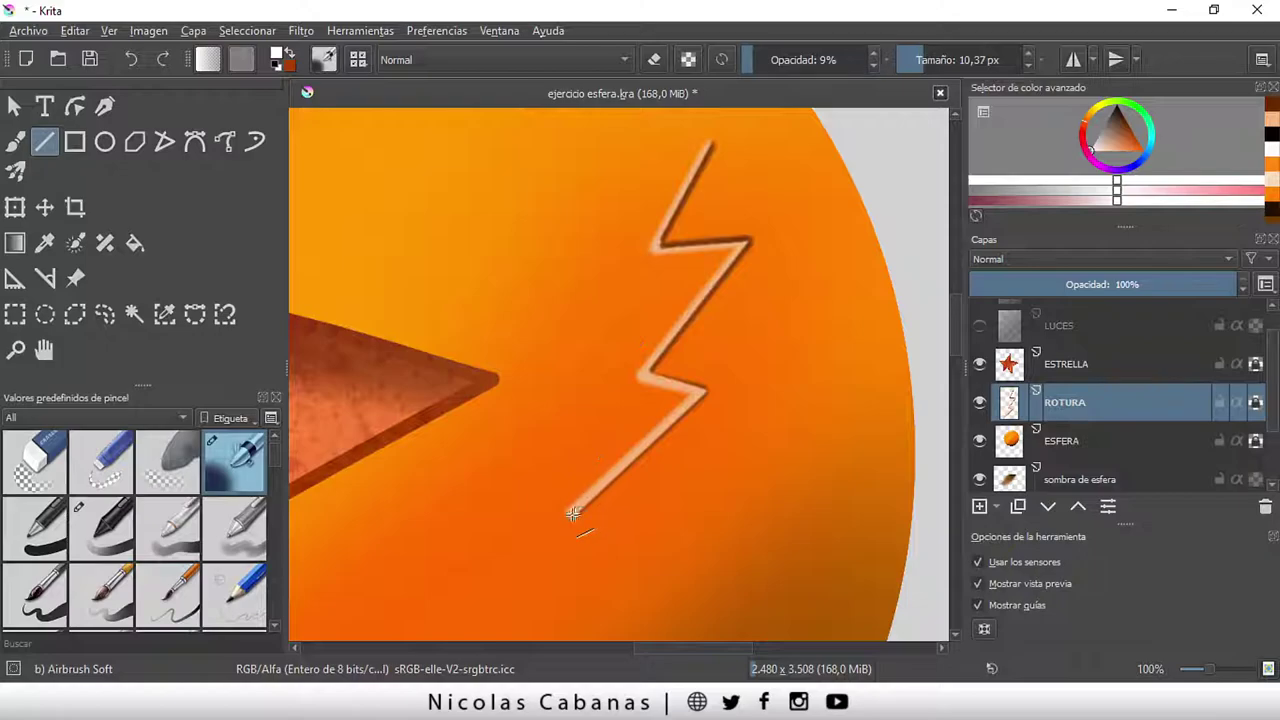
mouse_move(572, 513)
left_mouse_down()
mouse_move(693, 398)
mouse_move(571, 510)
left_mouse_up()
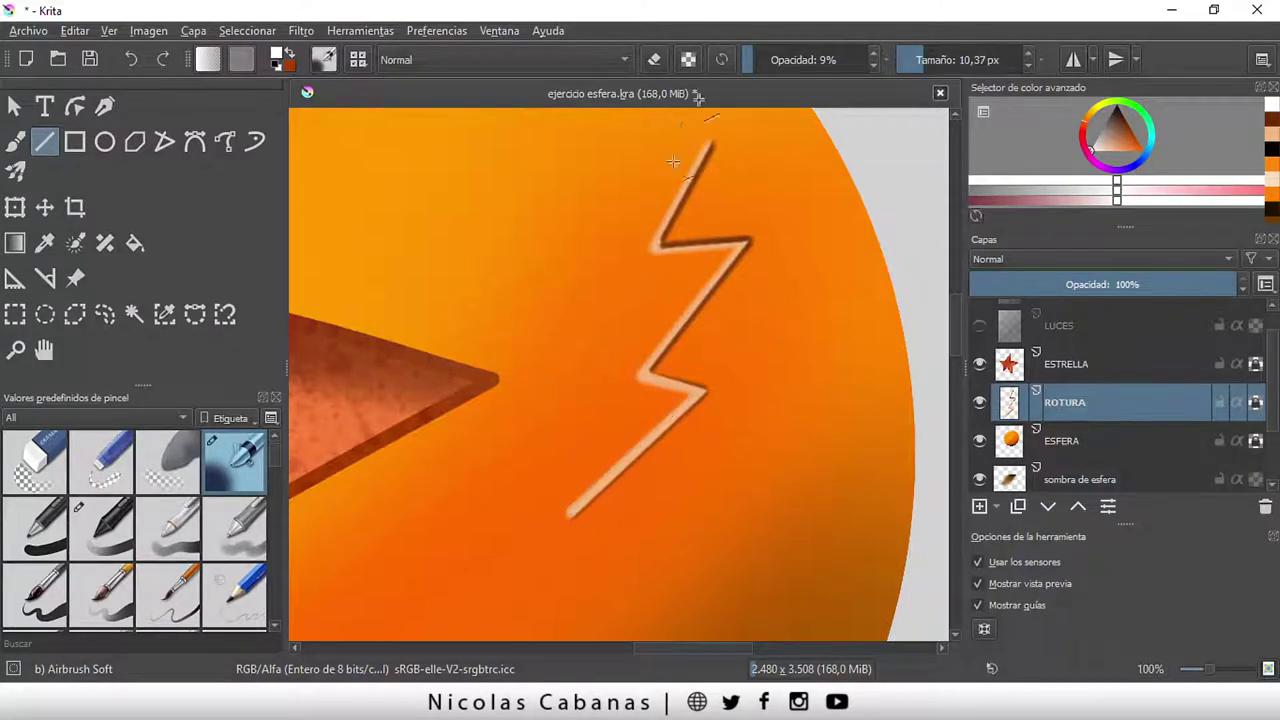
left_click_drag(762, 60, 826, 60)
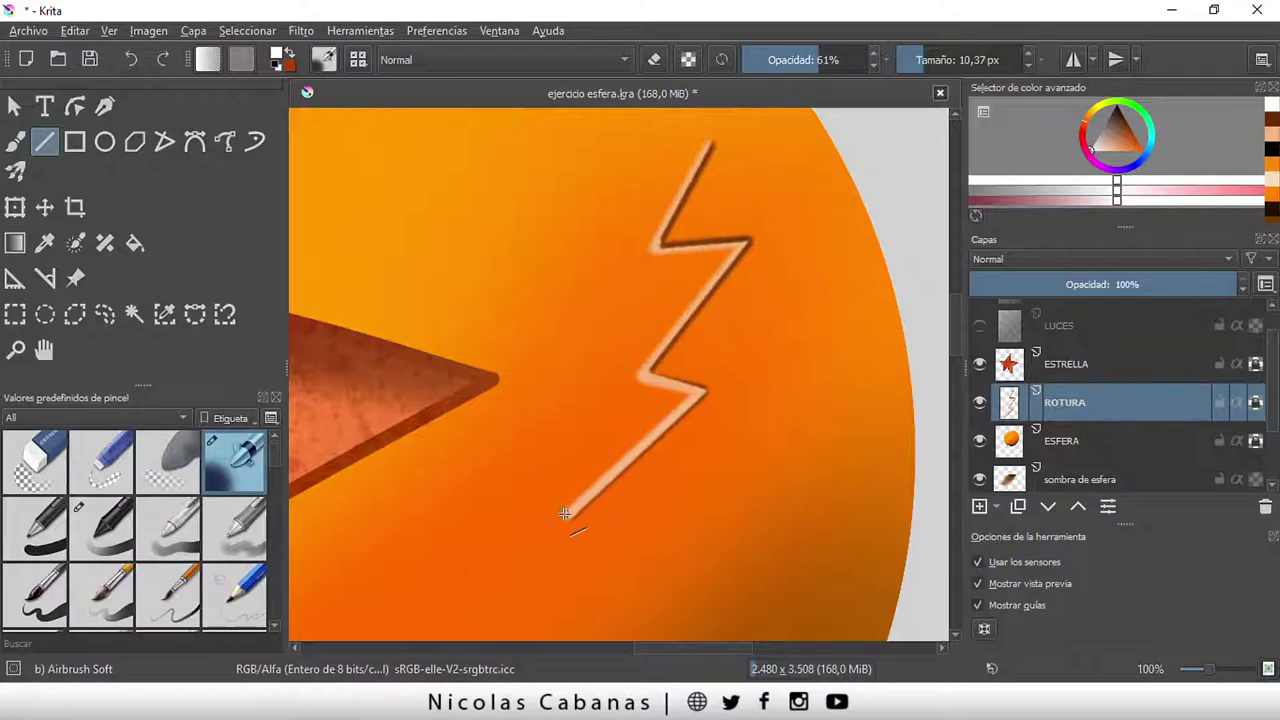
mouse_move(571, 513)
left_mouse_down()
mouse_move(686, 400)
mouse_move(568, 513)
left_mouse_up()
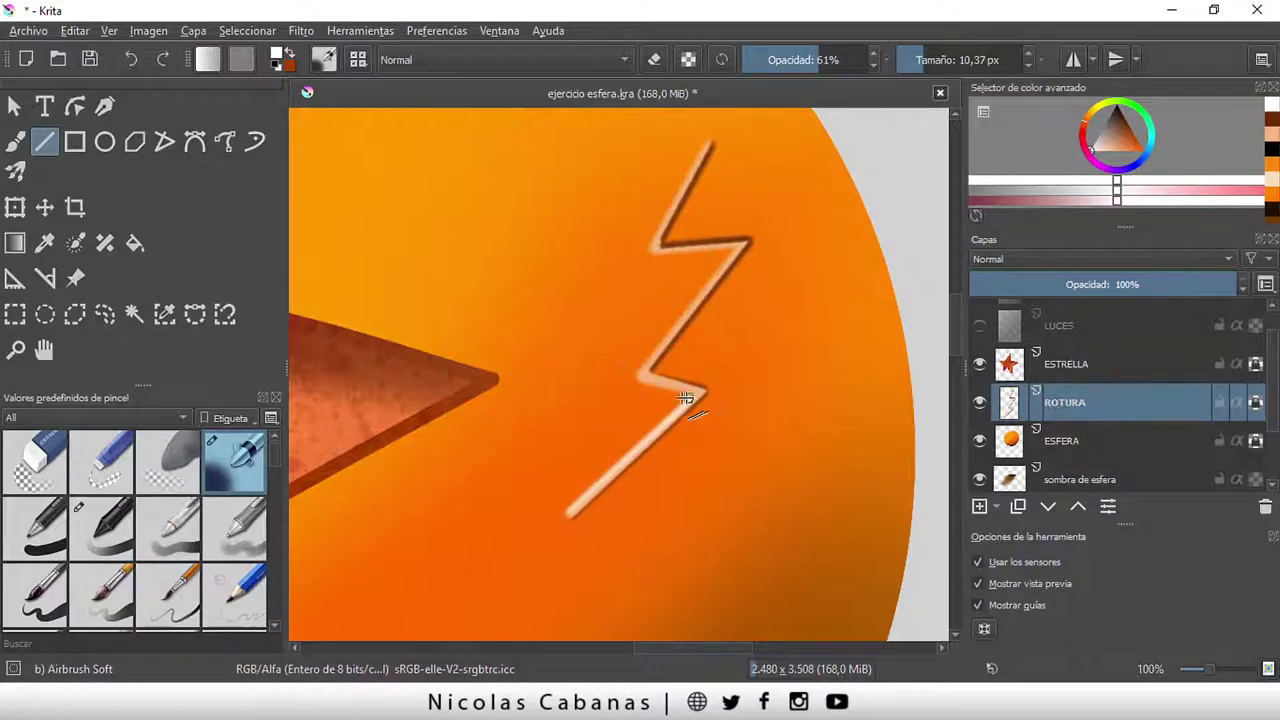
mouse_move(688, 395)
left_mouse_down()
mouse_move(632, 377)
mouse_move(738, 247)
mouse_move(650, 252)
mouse_move(713, 135)
left_mouse_up()
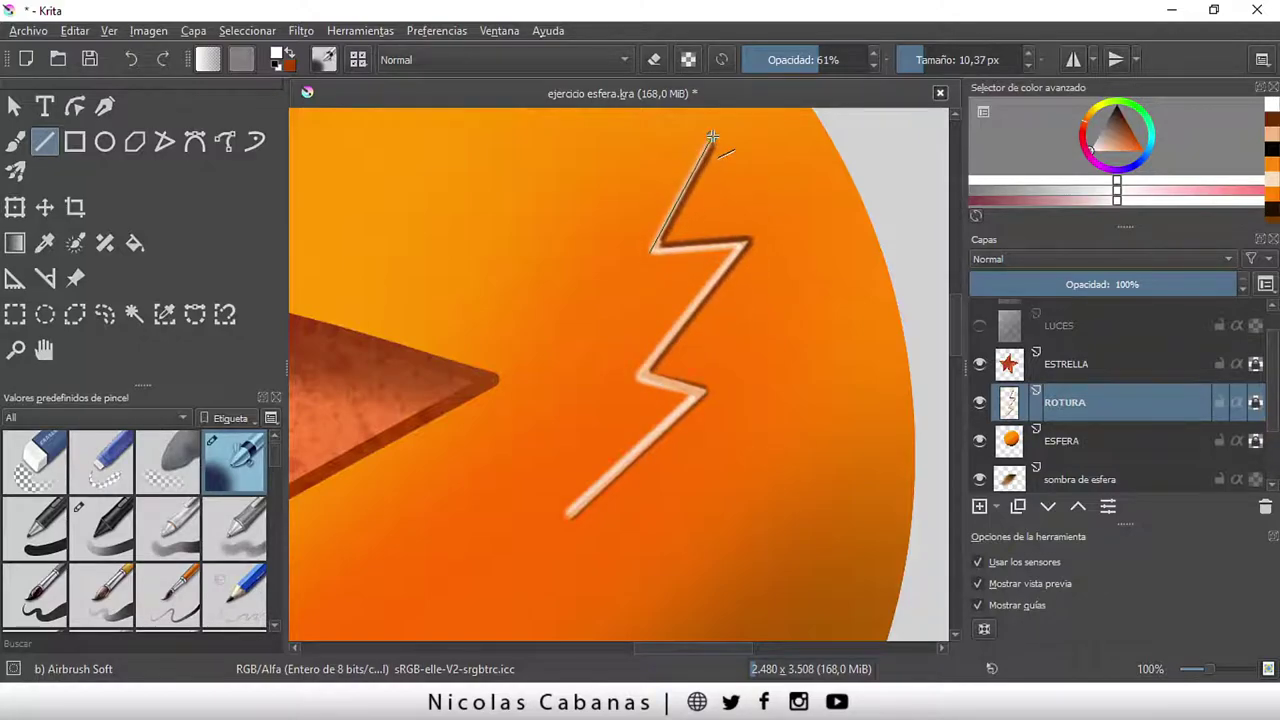
Lower the ROTURA layer to 45% opacity and zoom out to review the whole sphere
scroll(713, 135, "down", 3)
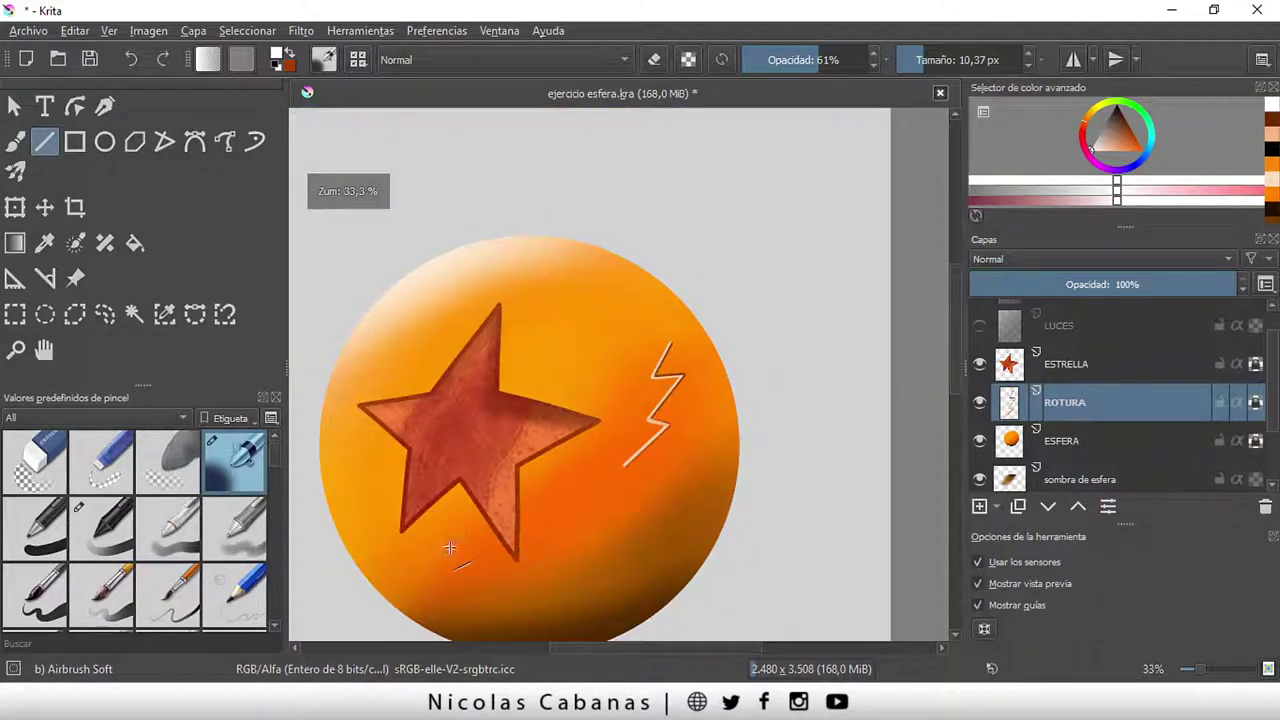
scroll(510, 533, "up", 1)
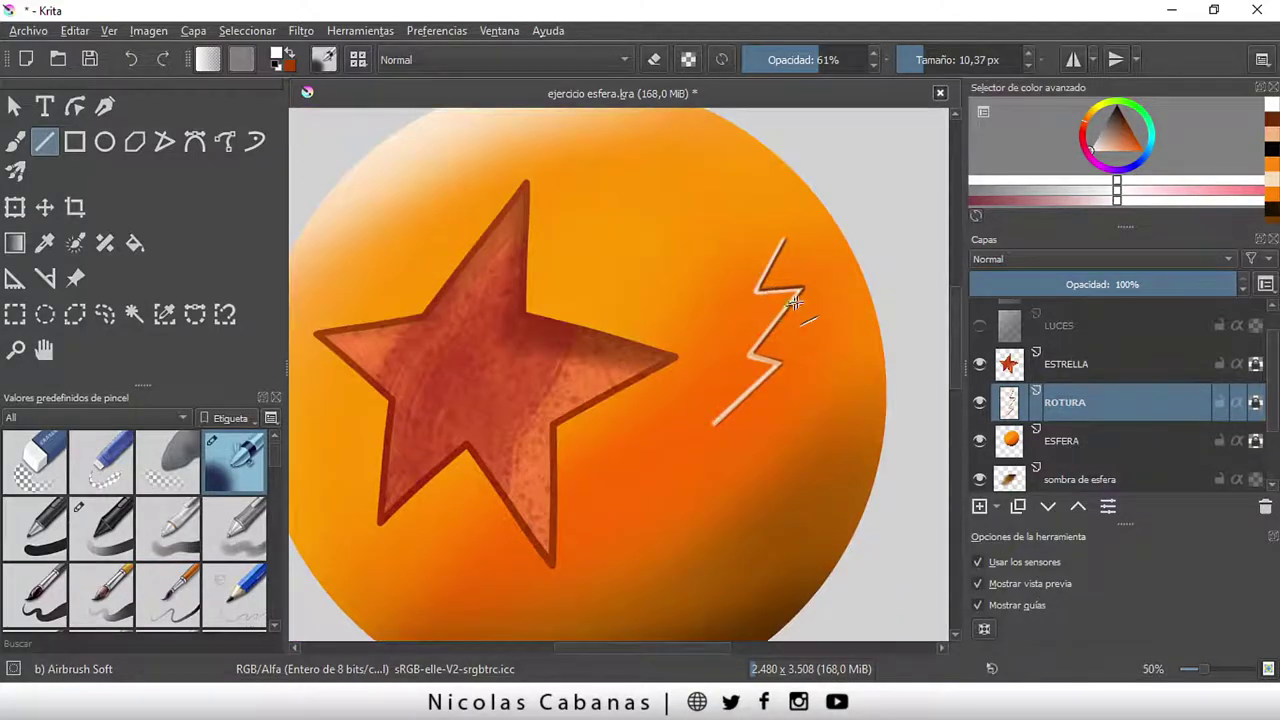
scroll(809, 298, "up", 1)
left_click_drag(1115, 284, 1094, 284)
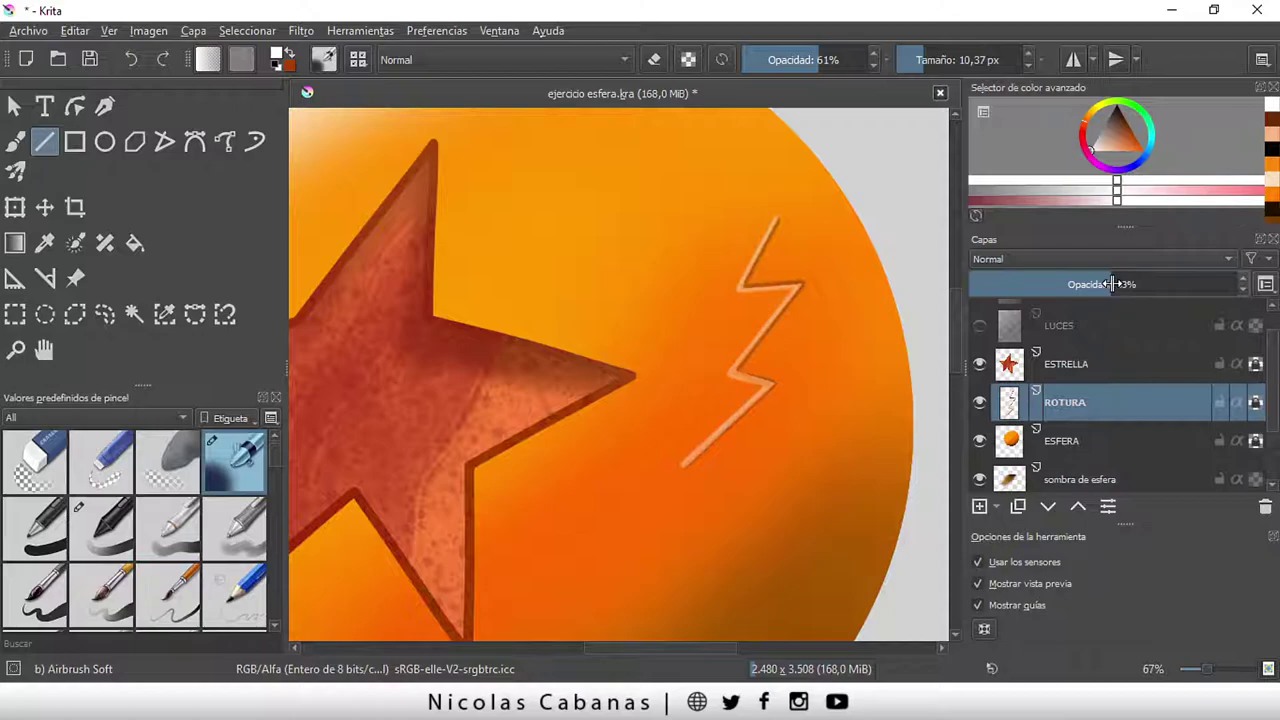
scroll(737, 349, "down", 2)
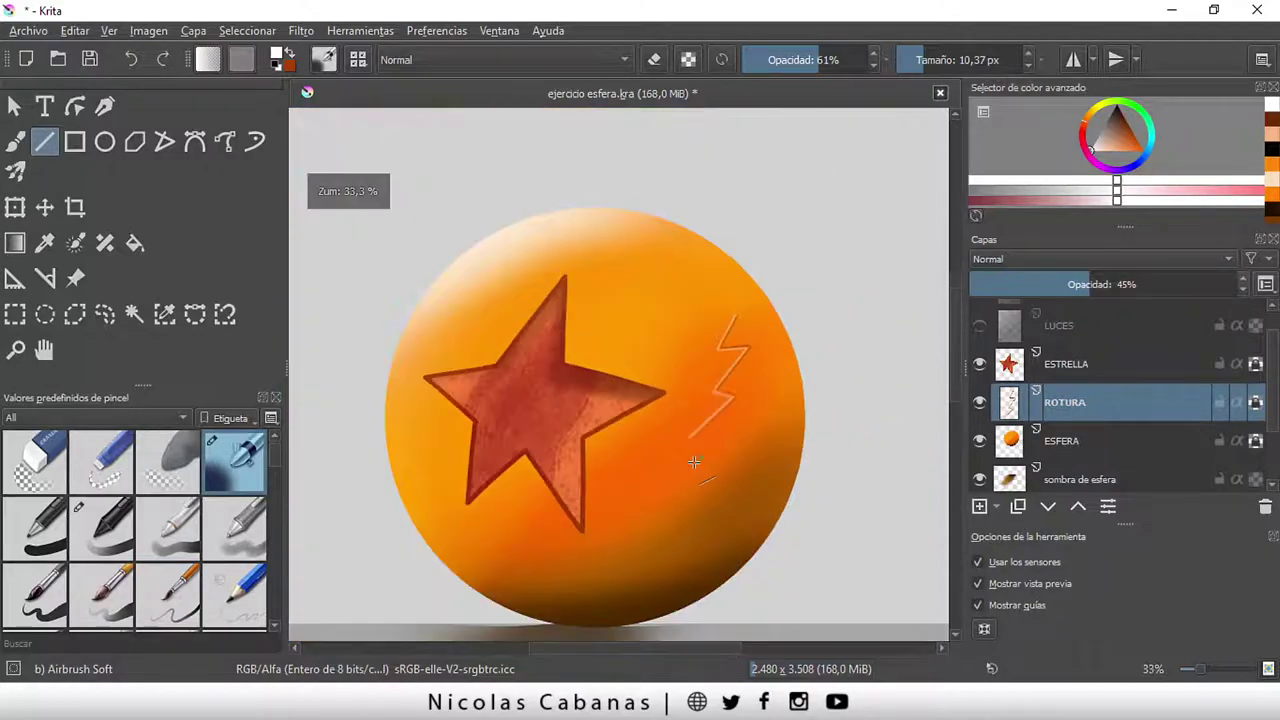
scroll(744, 410, "up", 1)
scroll(744, 410, "up", 1)
scroll(671, 409, "up", 2)
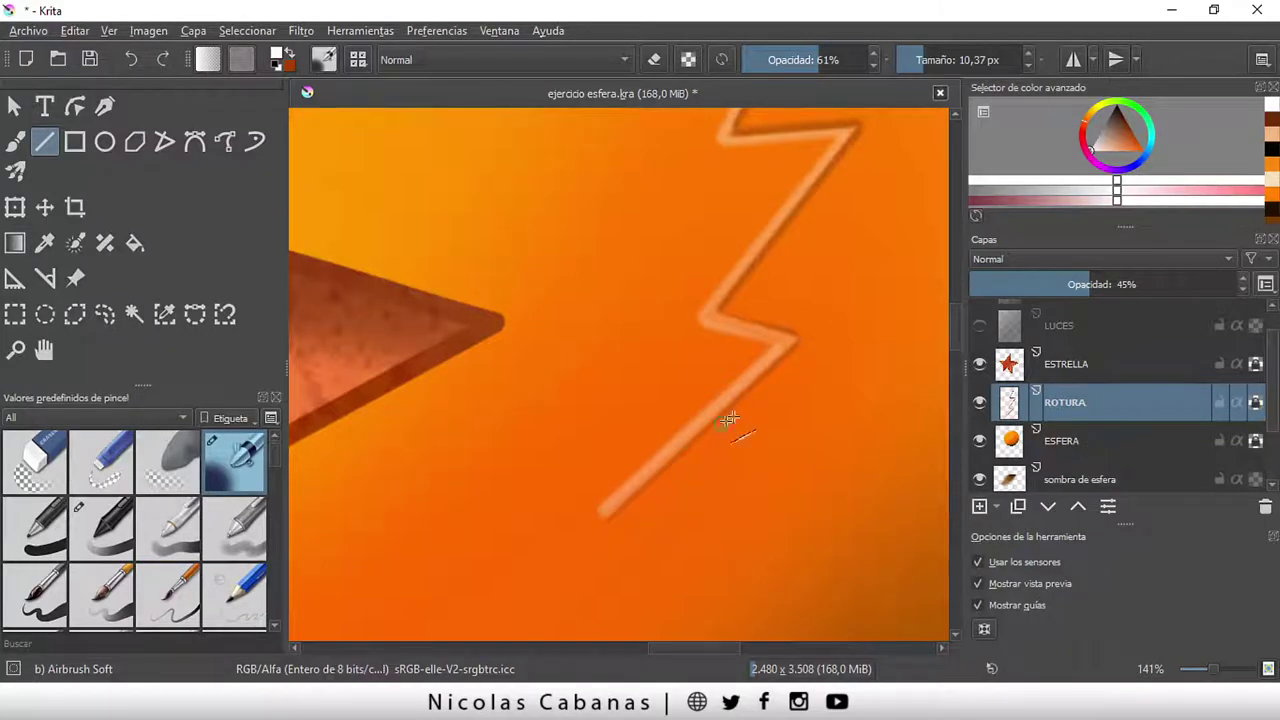
scroll(660, 465, "down", 1)
scroll(628, 455, "down", 1)
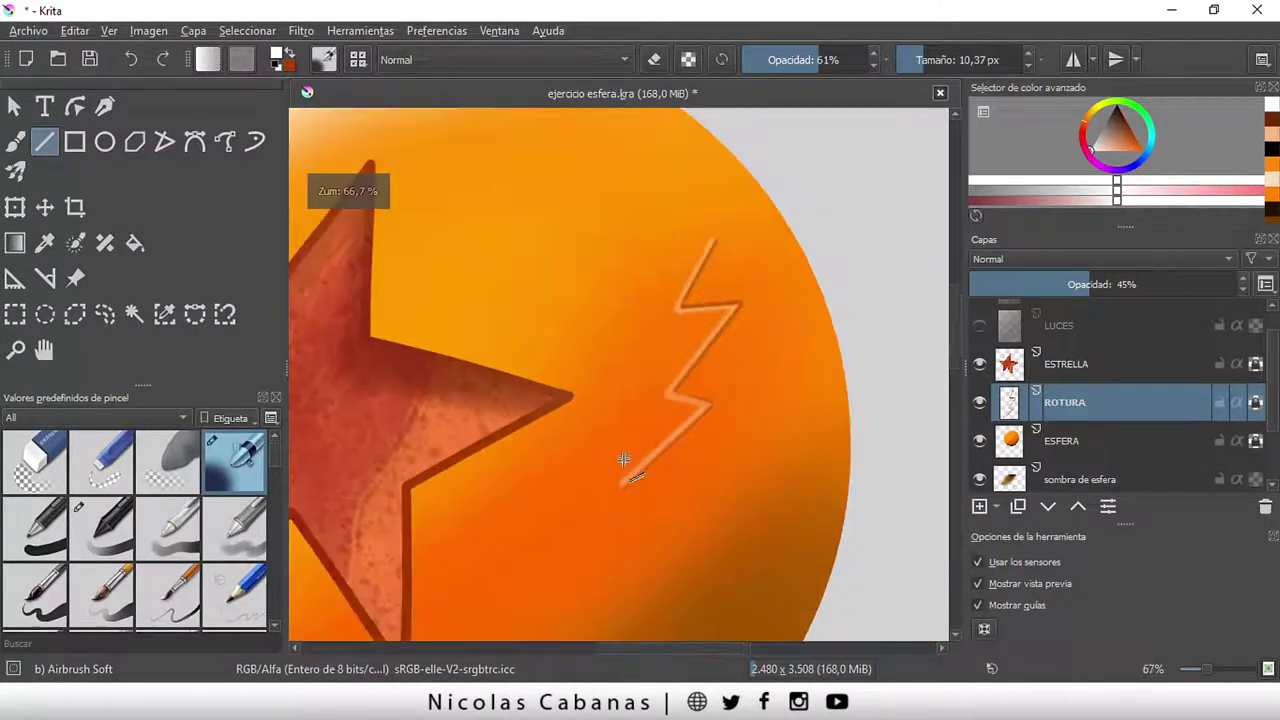
scroll(620, 465, "down", 1)
scroll(609, 482, "down", 1)
left_click_drag(605, 648, 584, 648)
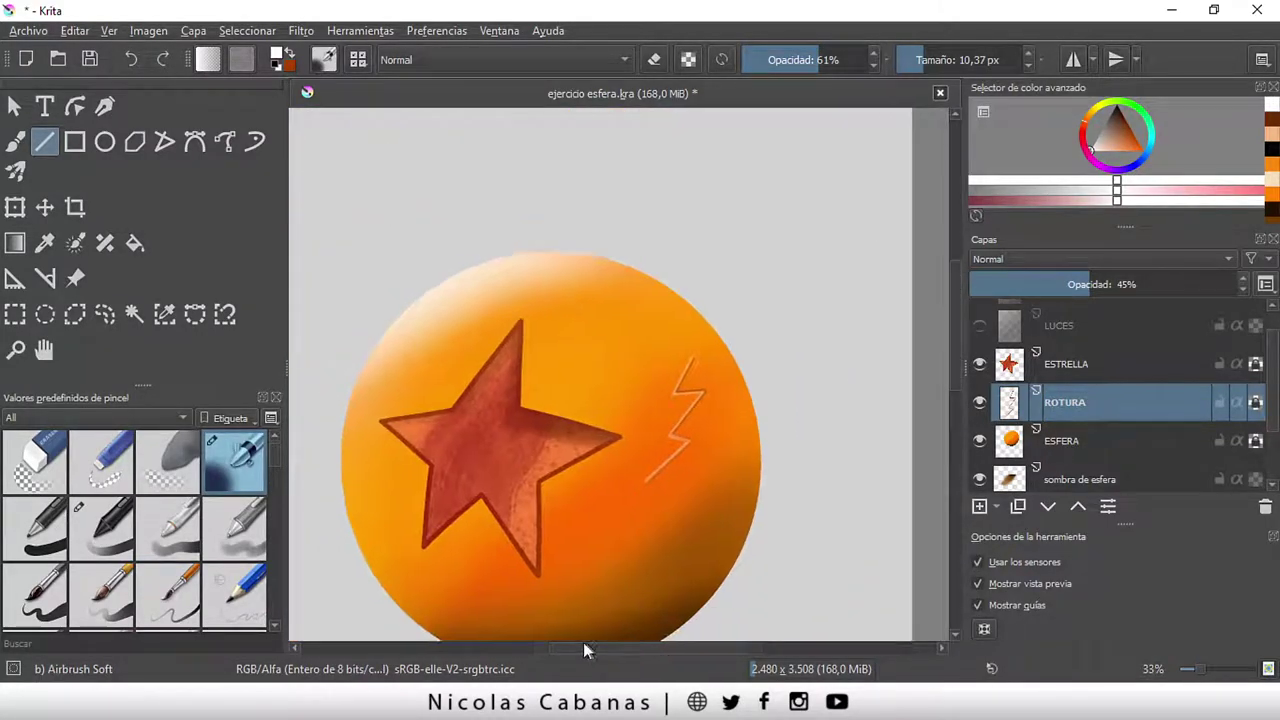
left_click_drag(959, 356, 954, 386)
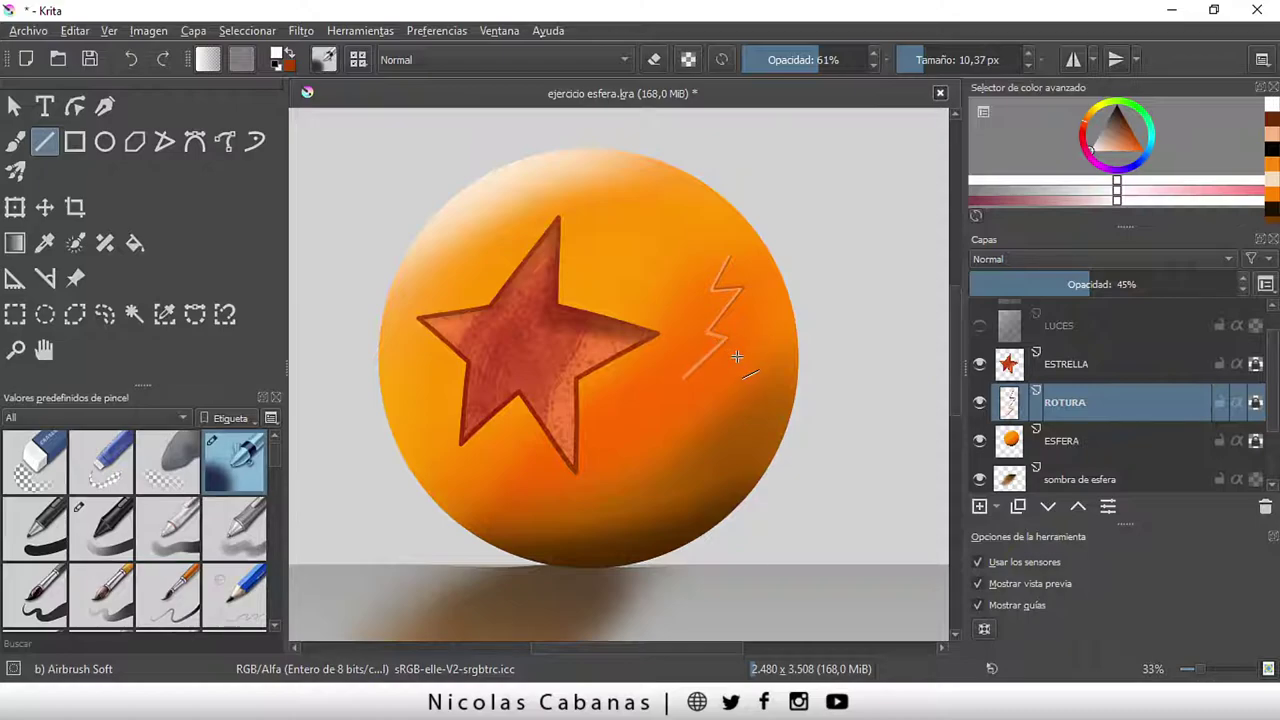
key("minus")
key("minus")
key("minus")
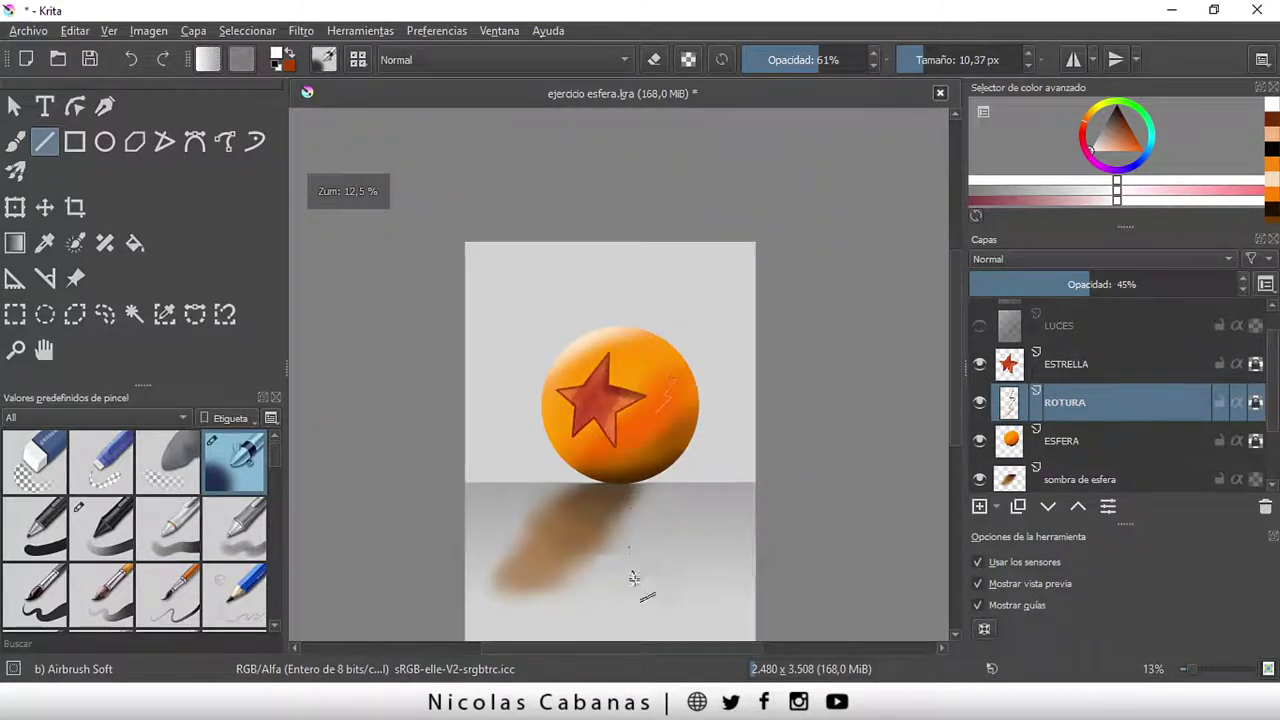
left_click_drag(956, 372, 956, 395)
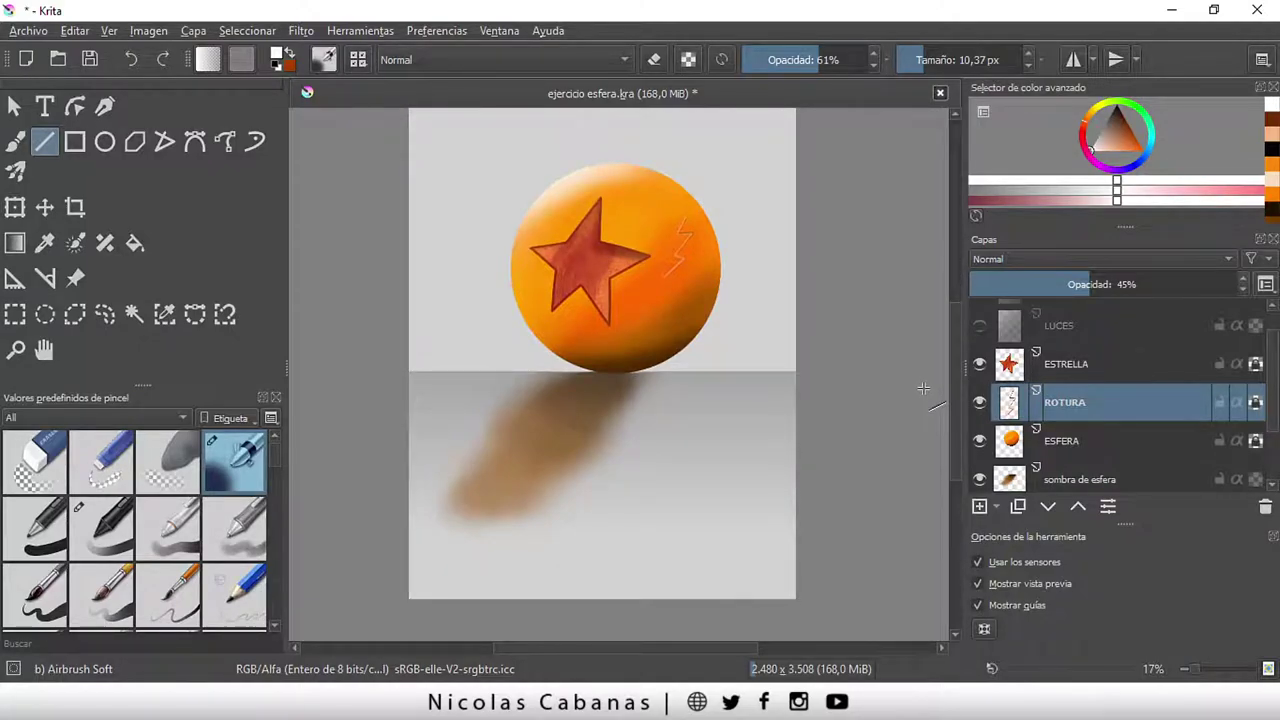
scroll(951, 406, "up", 1)
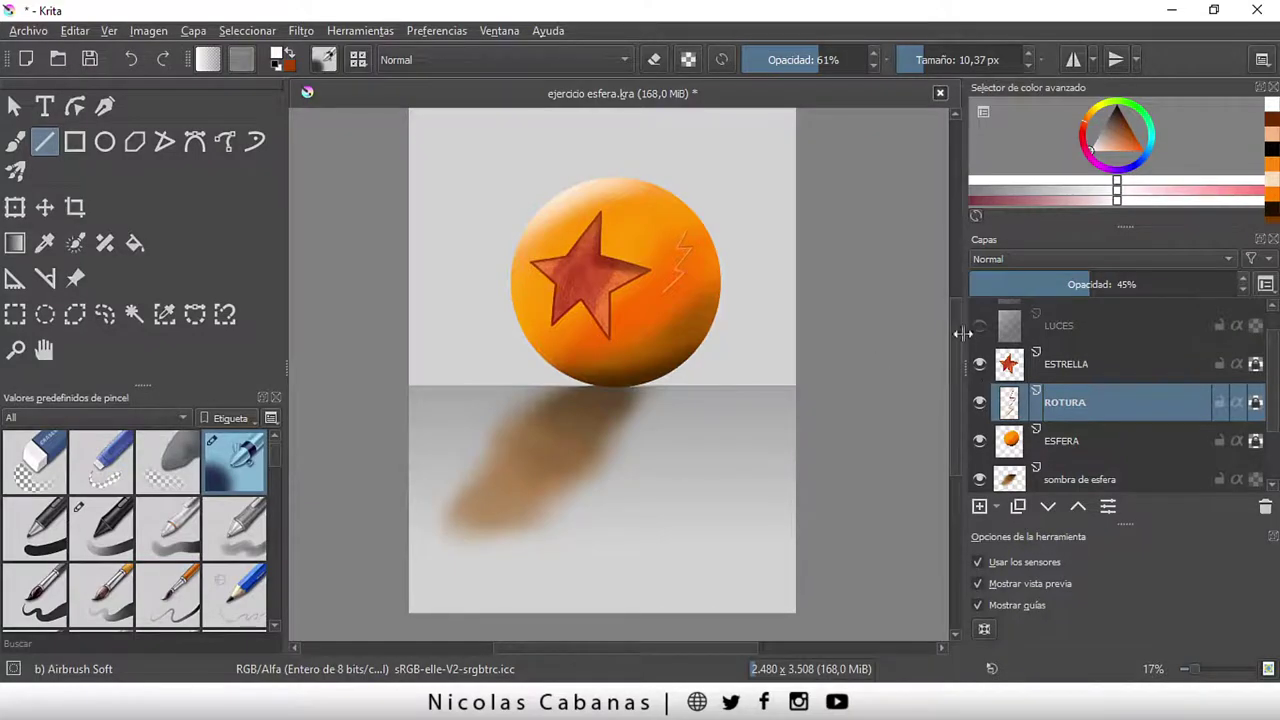
scroll(951, 330, "up", 3)
scroll(951, 330, "up", 1)
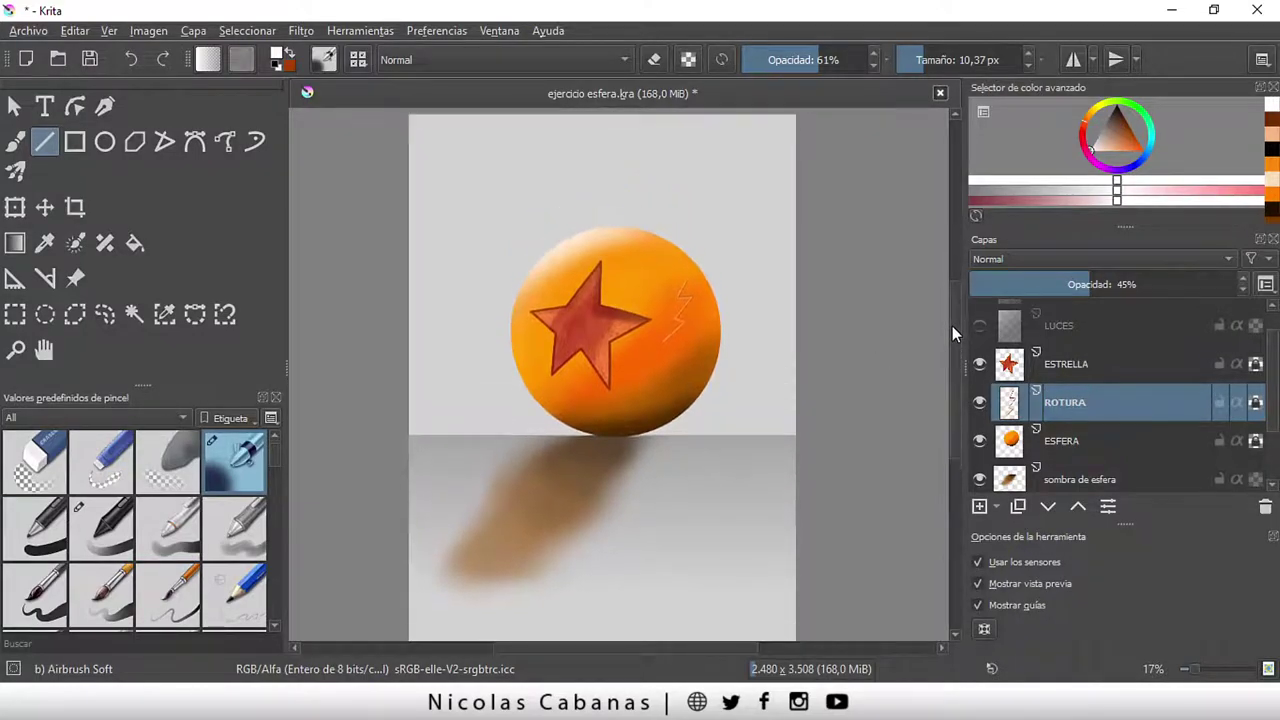